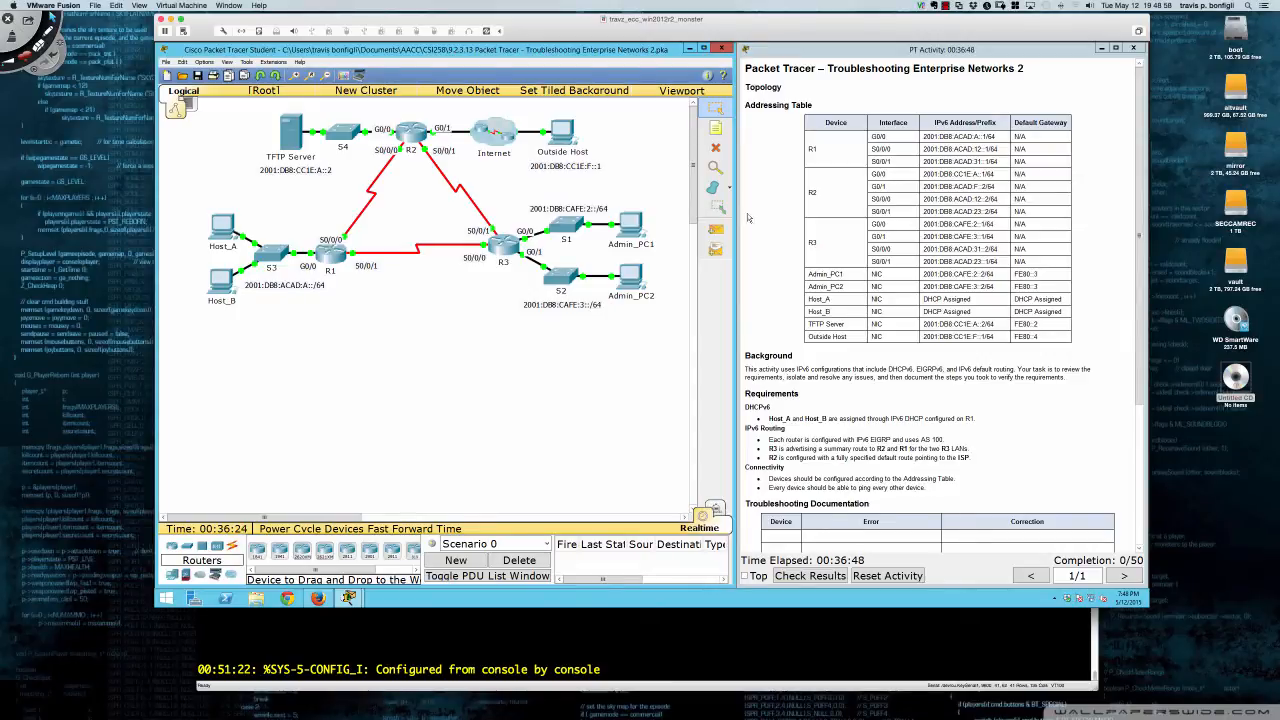
# - Review the DHCPv6 requirement in the instructions, then move and widen R1's device window
pyautogui.scroll(-1, 940, 212)
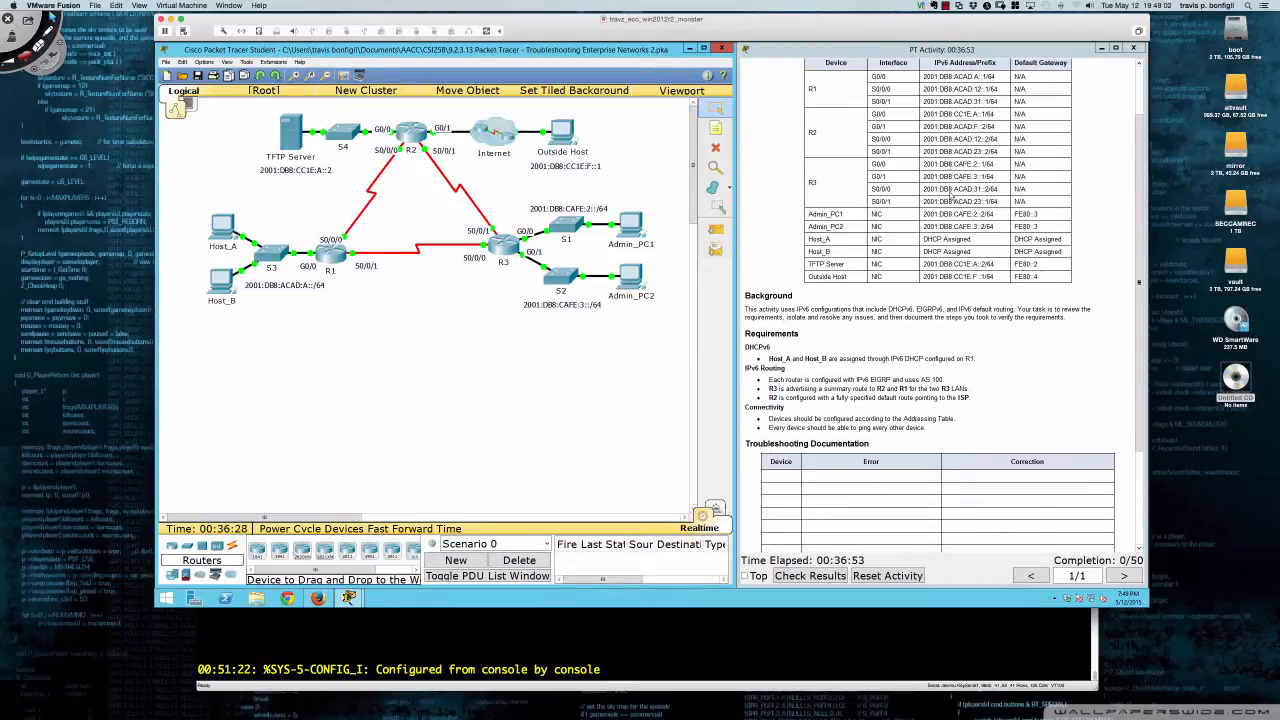
pyautogui.scroll(-3, 950, 213)
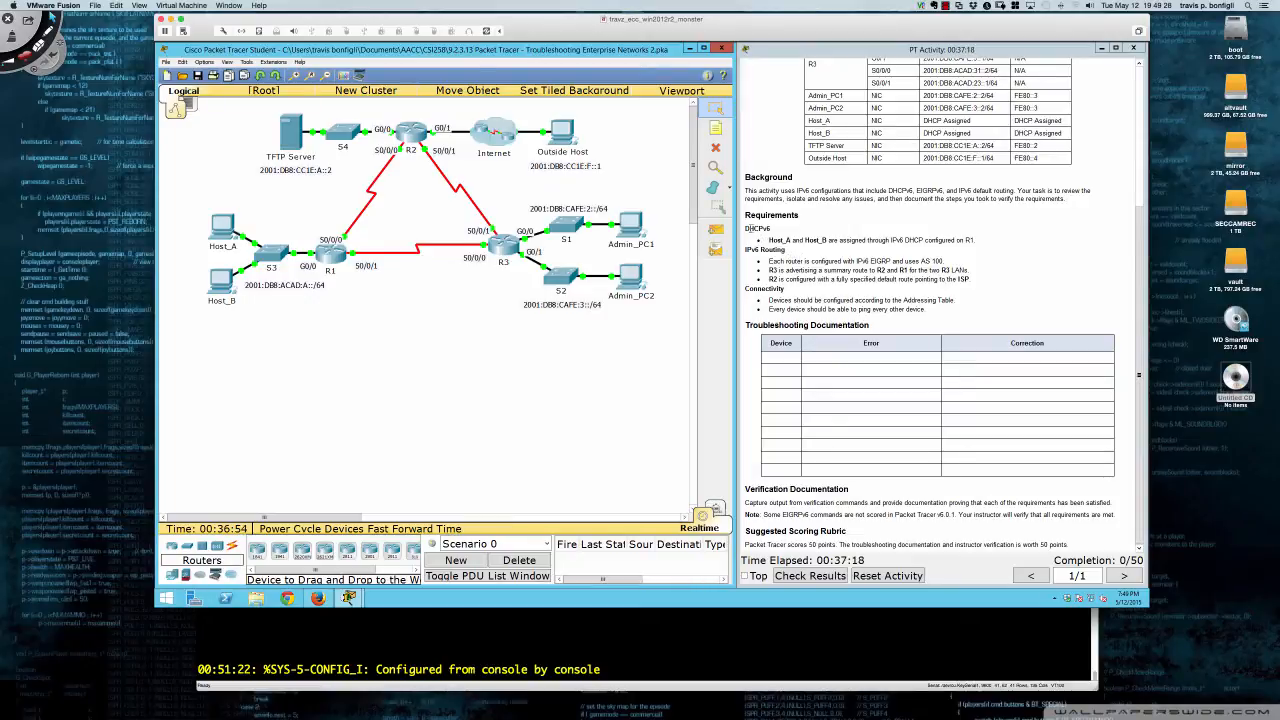
pyautogui.moveTo(746, 228); pyautogui.dragTo(977, 240)
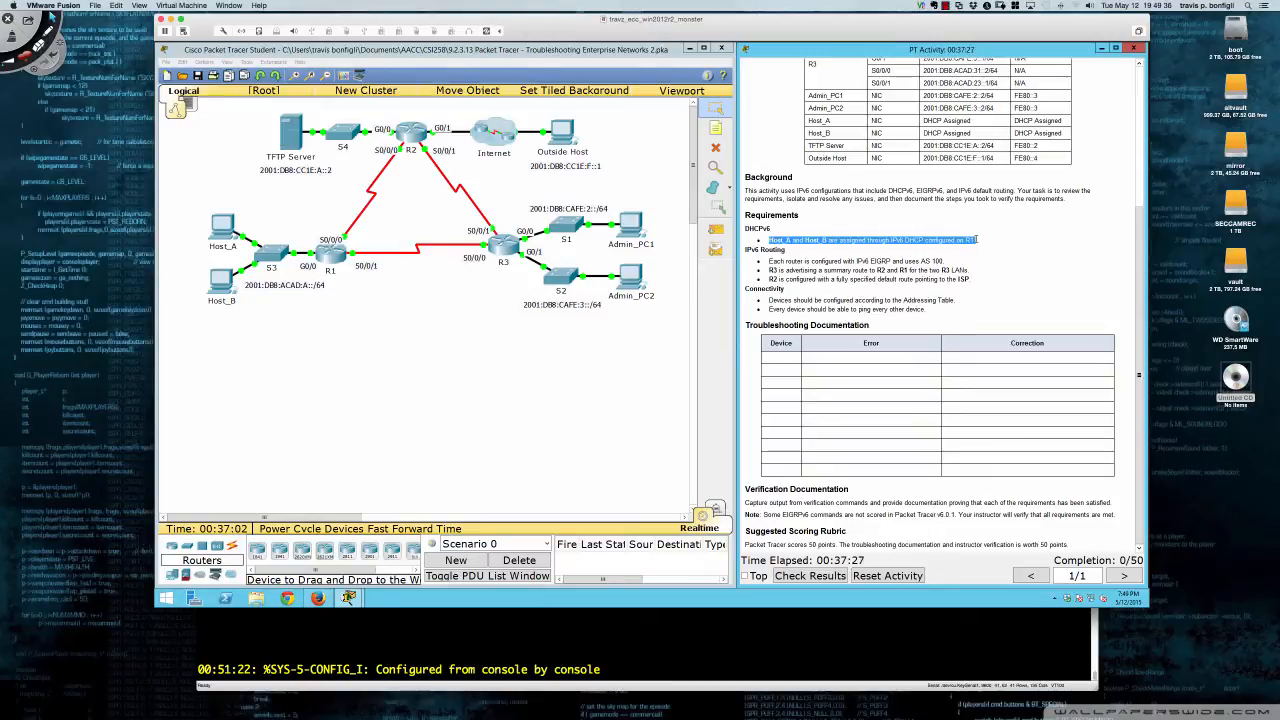
pyautogui.click(903, 255)
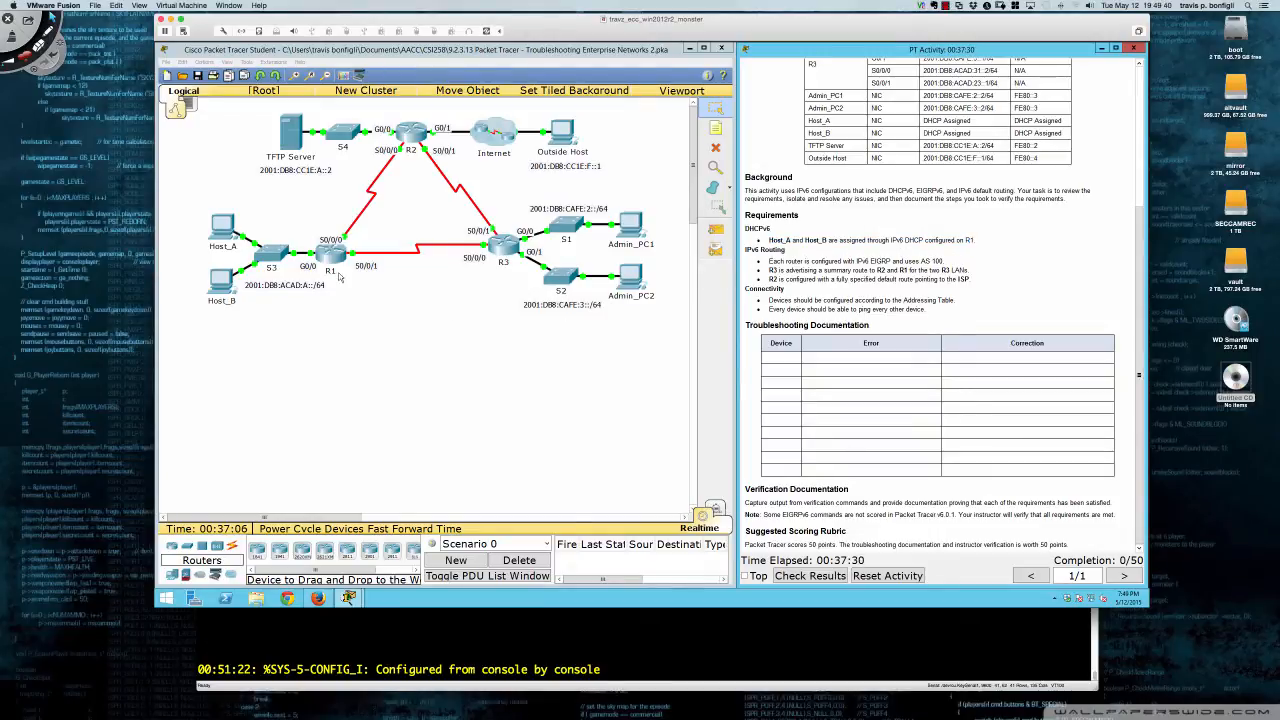
pyautogui.click(329, 257)
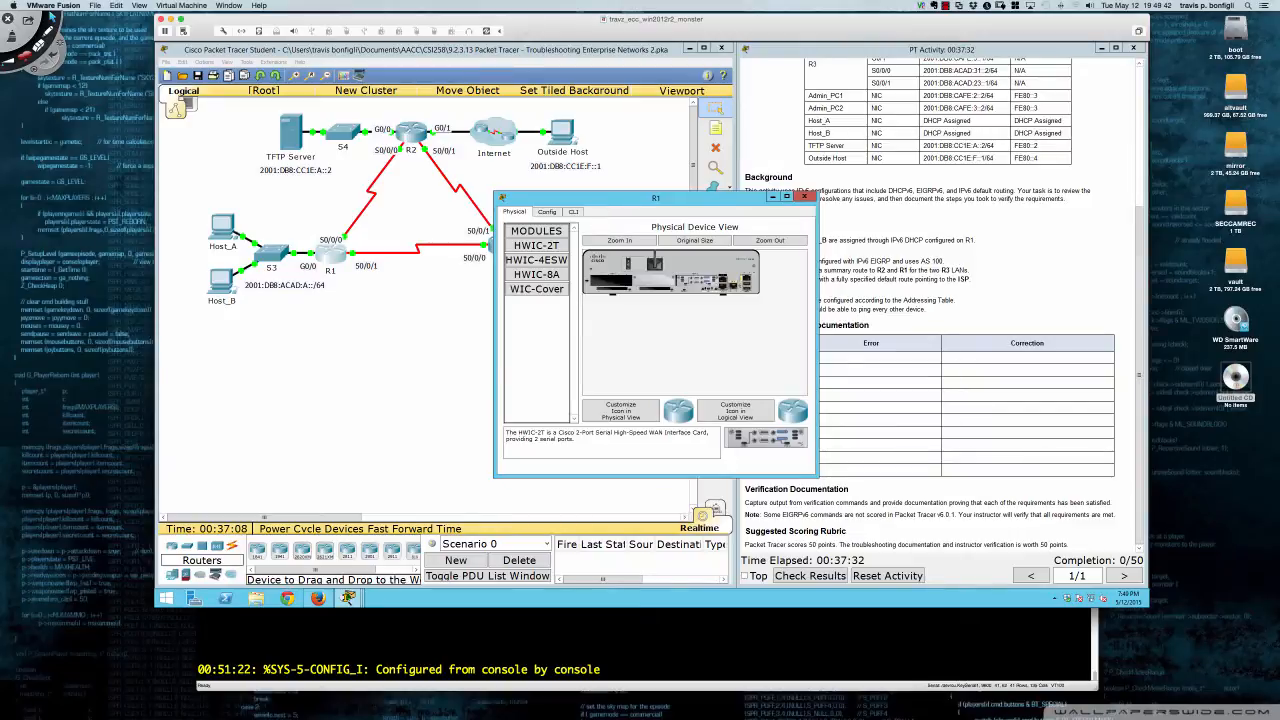
pyautogui.moveTo(604, 198); pyautogui.dragTo(270, 313)
pyautogui.moveTo(478, 384); pyautogui.dragTo(740, 392)
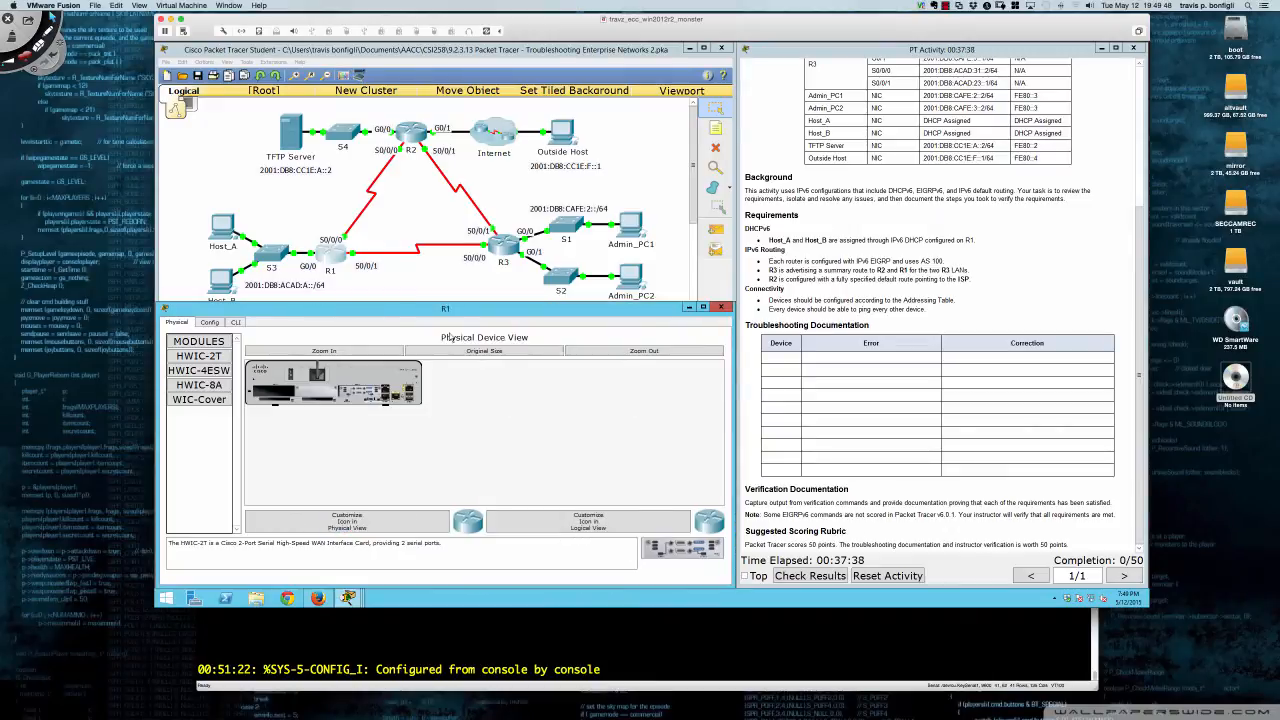
# - Check Host_B's IP configuration, switching IPv6 to static and back to DHCP
pyautogui.click(222, 280)
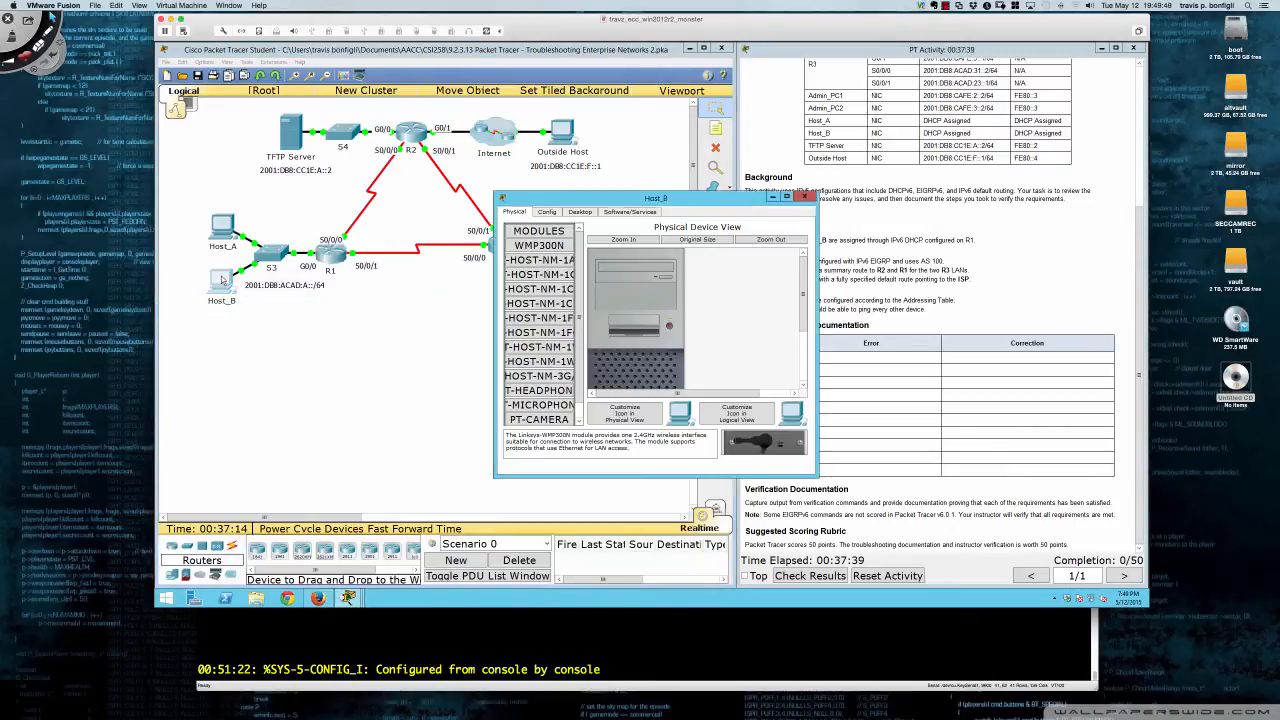
pyautogui.click(584, 213)
pyautogui.click(550, 246)
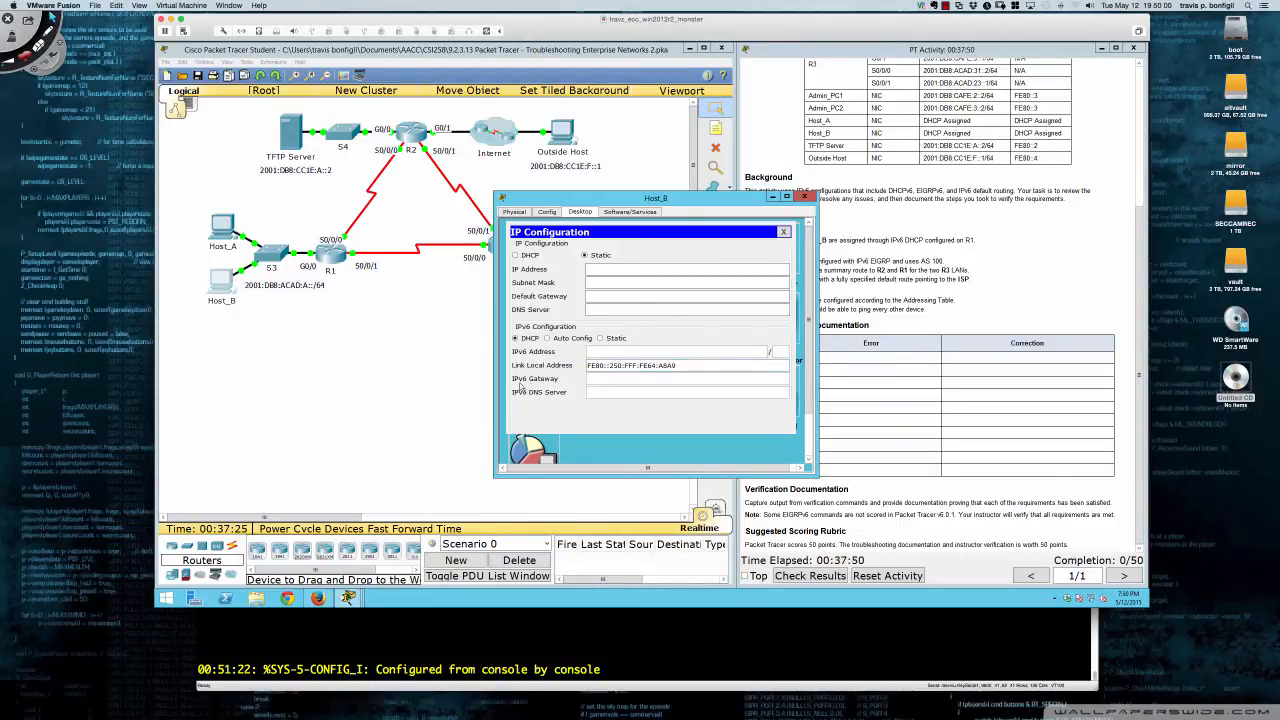
pyautogui.click(602, 338)
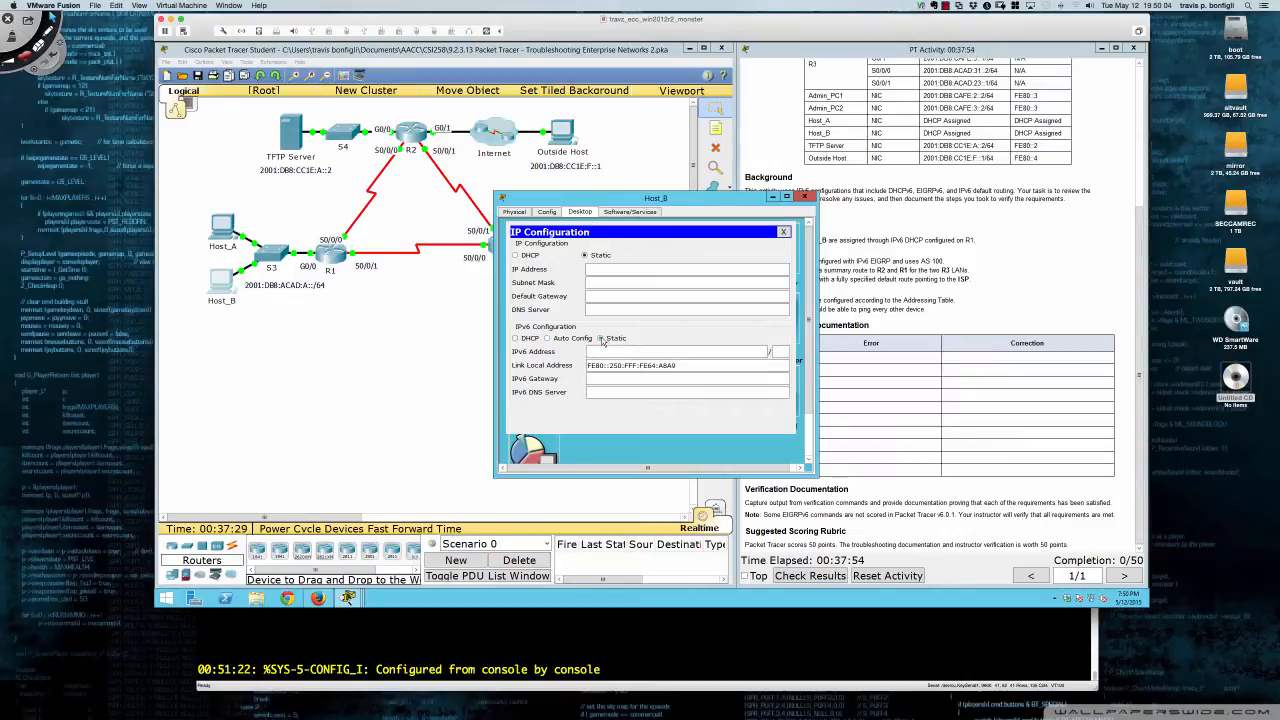
pyautogui.click(516, 338)
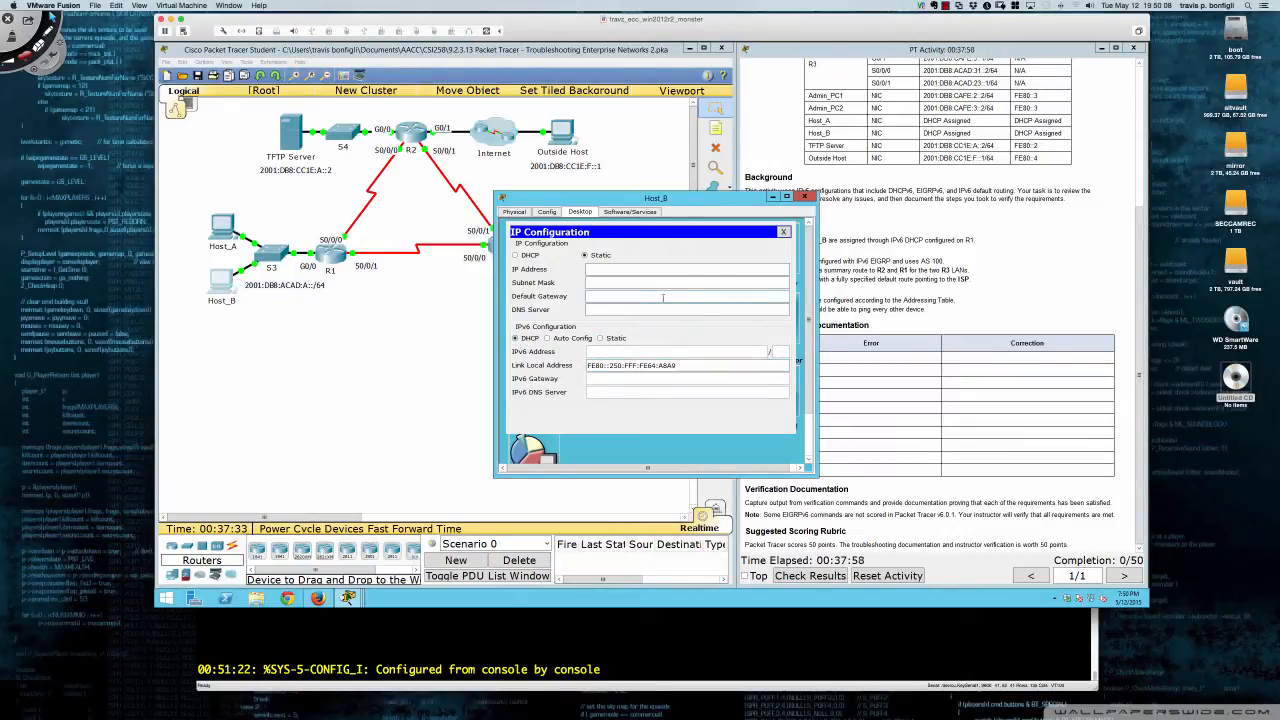
pyautogui.click(804, 197)
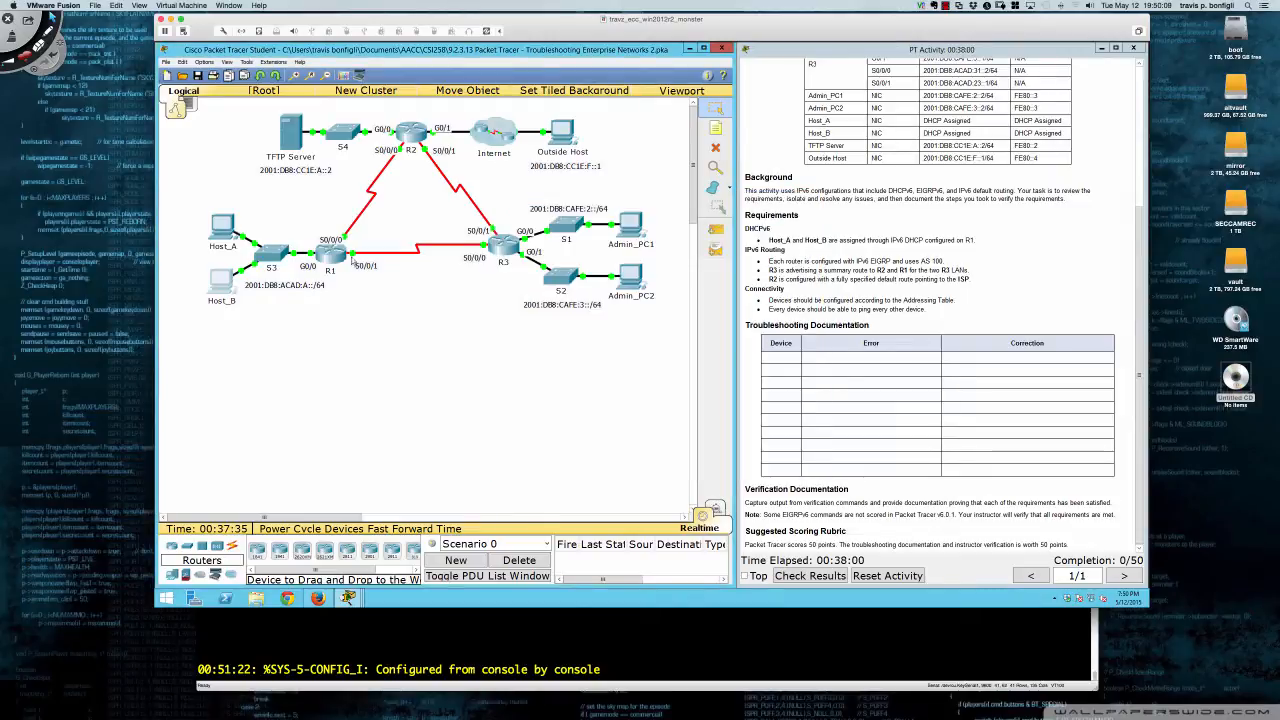
# - Inspect Host_A's IP configuration settings
pyautogui.click(220, 232)
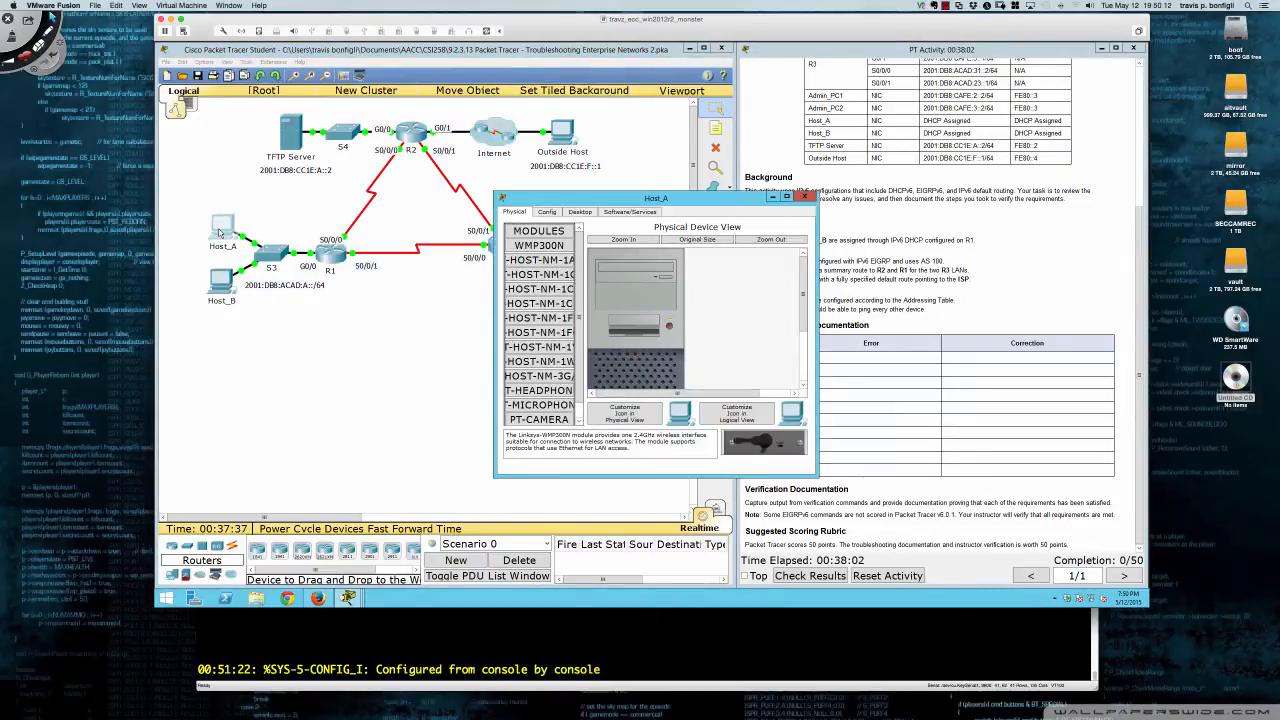
pyautogui.click(586, 212)
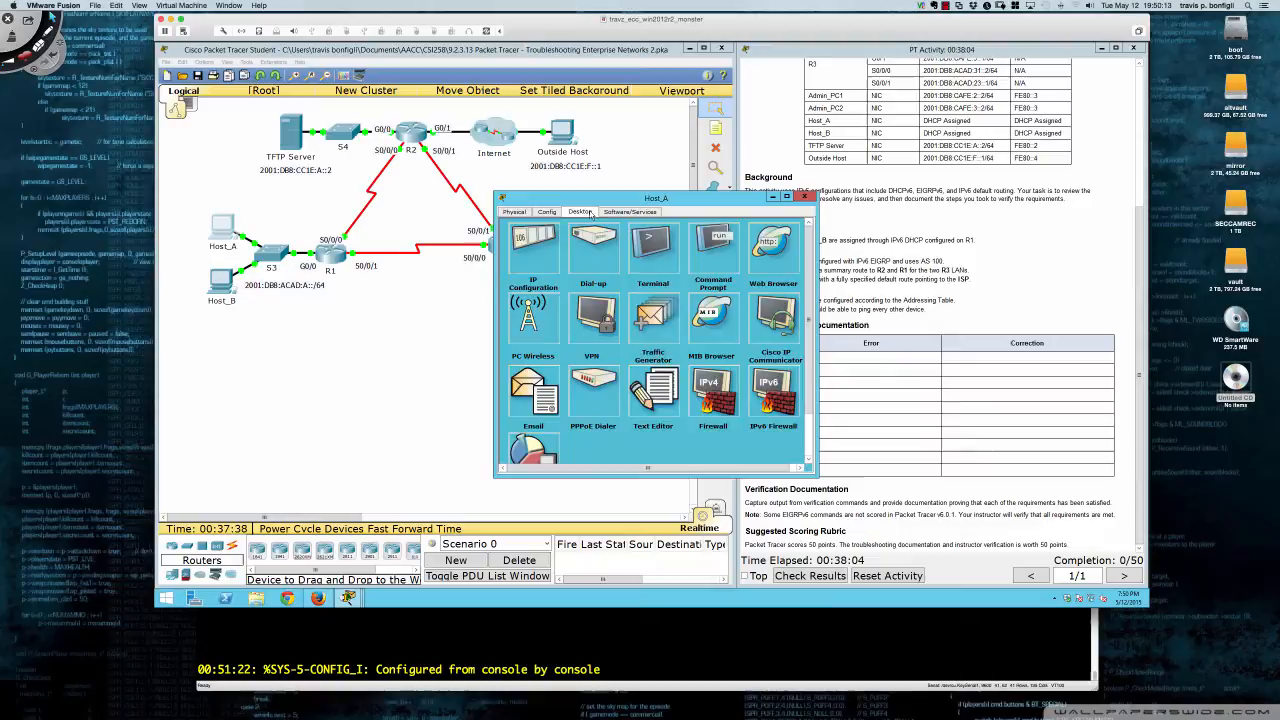
pyautogui.click(553, 250)
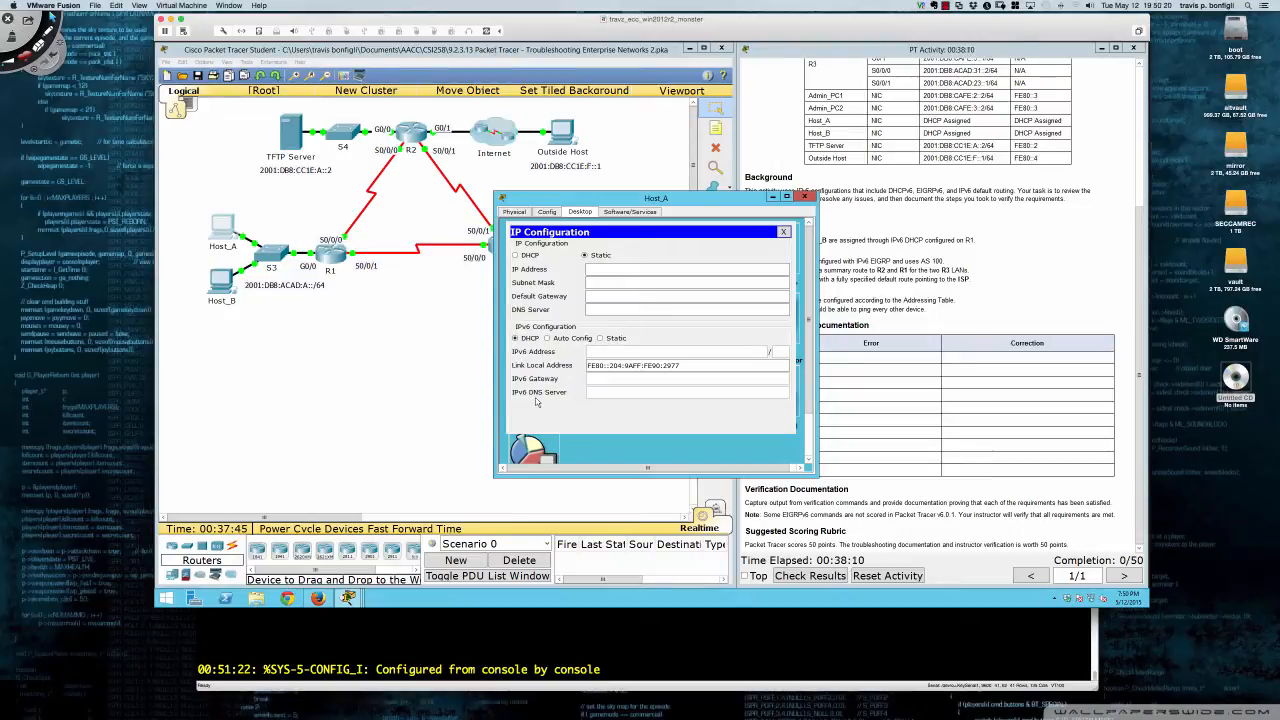
pyautogui.click(804, 197)
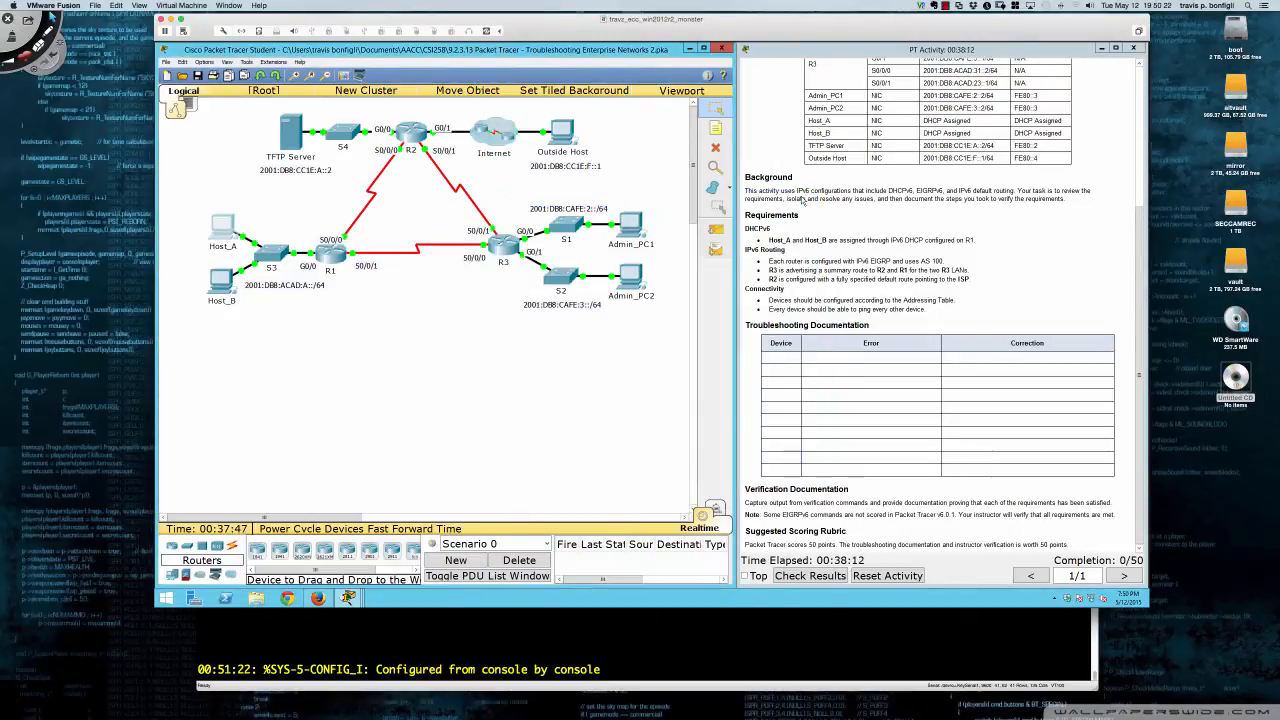
# - Open R1's command line and enter privileged mode with enable
pyautogui.click(329, 262)
pyautogui.click(236, 322)
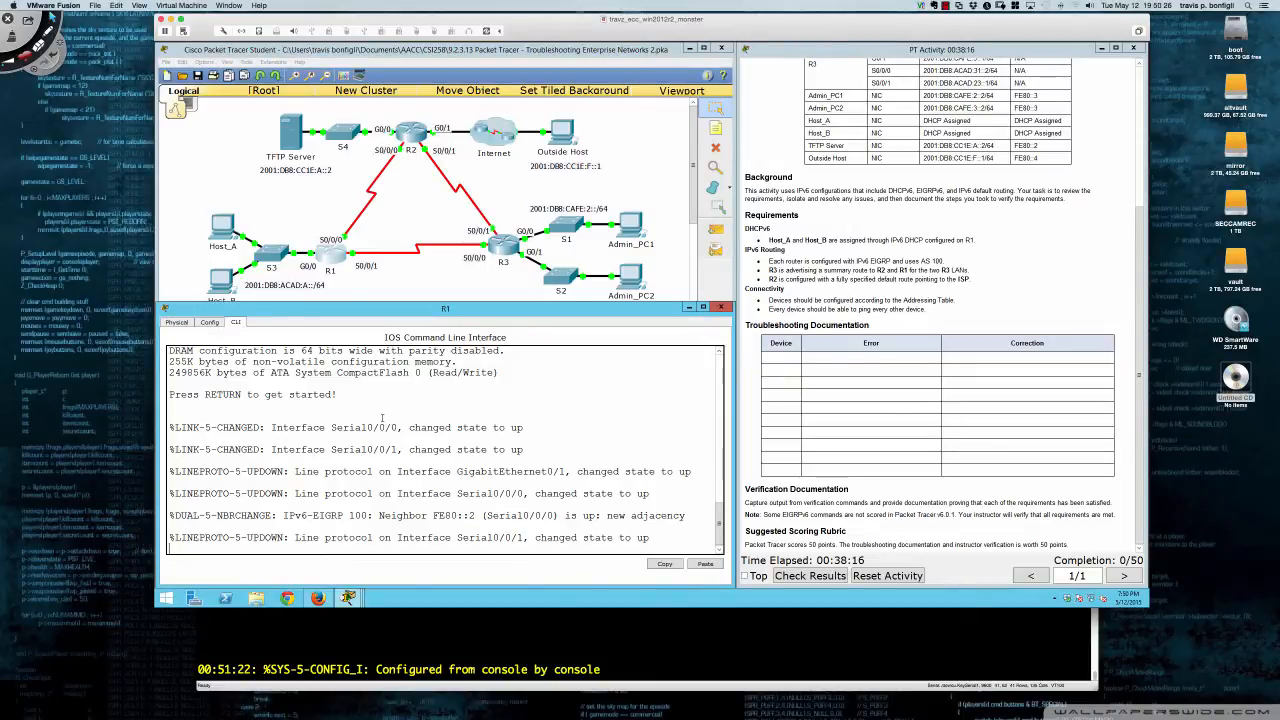
pyautogui.press('Return')
pyautogui.press('Return')
pyautogui.press('Return')
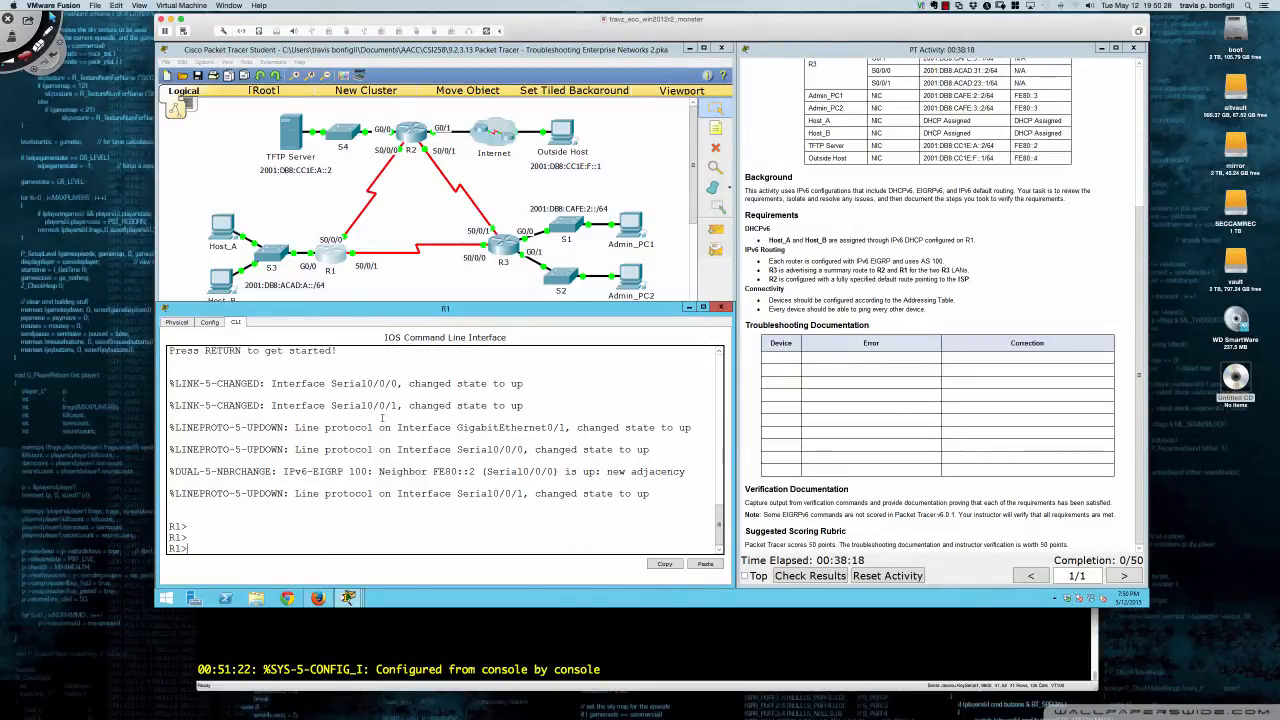
pyautogui.write('en')
pyautogui.press('Tab')
pyautogui.press('Return')
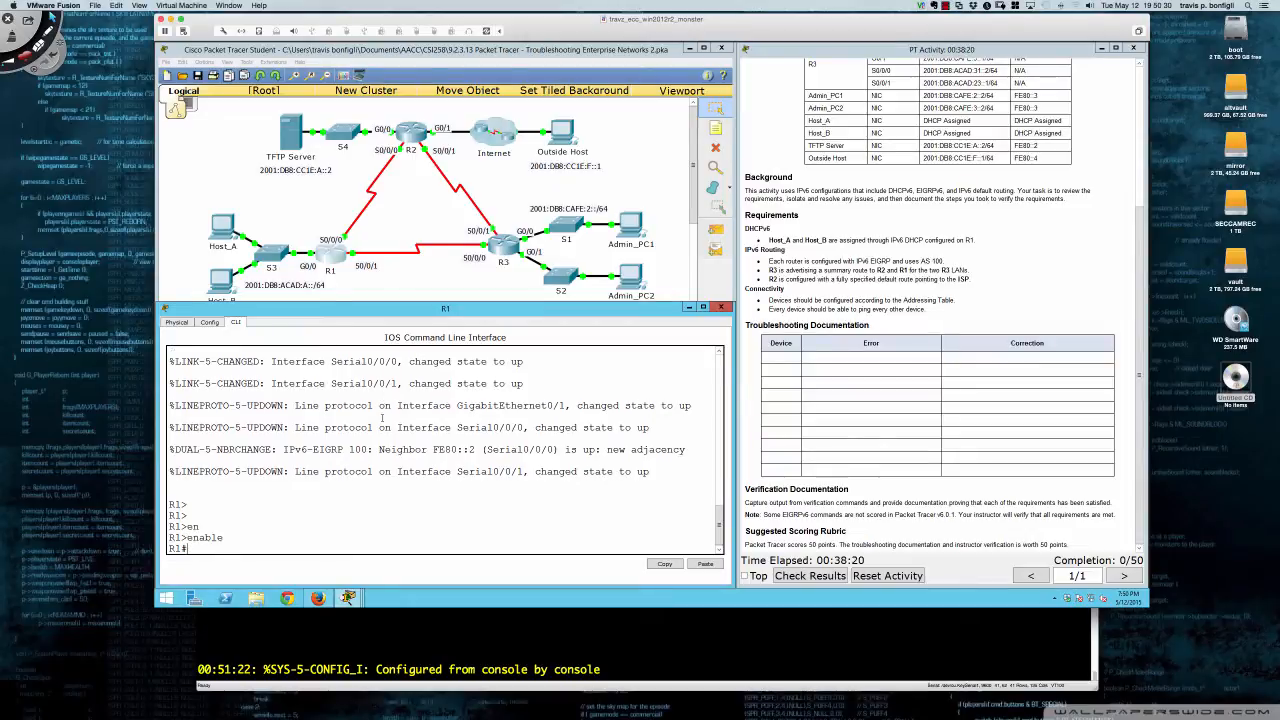
# - Run sh run on R1 and page into the running configuration
pyautogui.write('sh run')
pyautogui.press('Return')
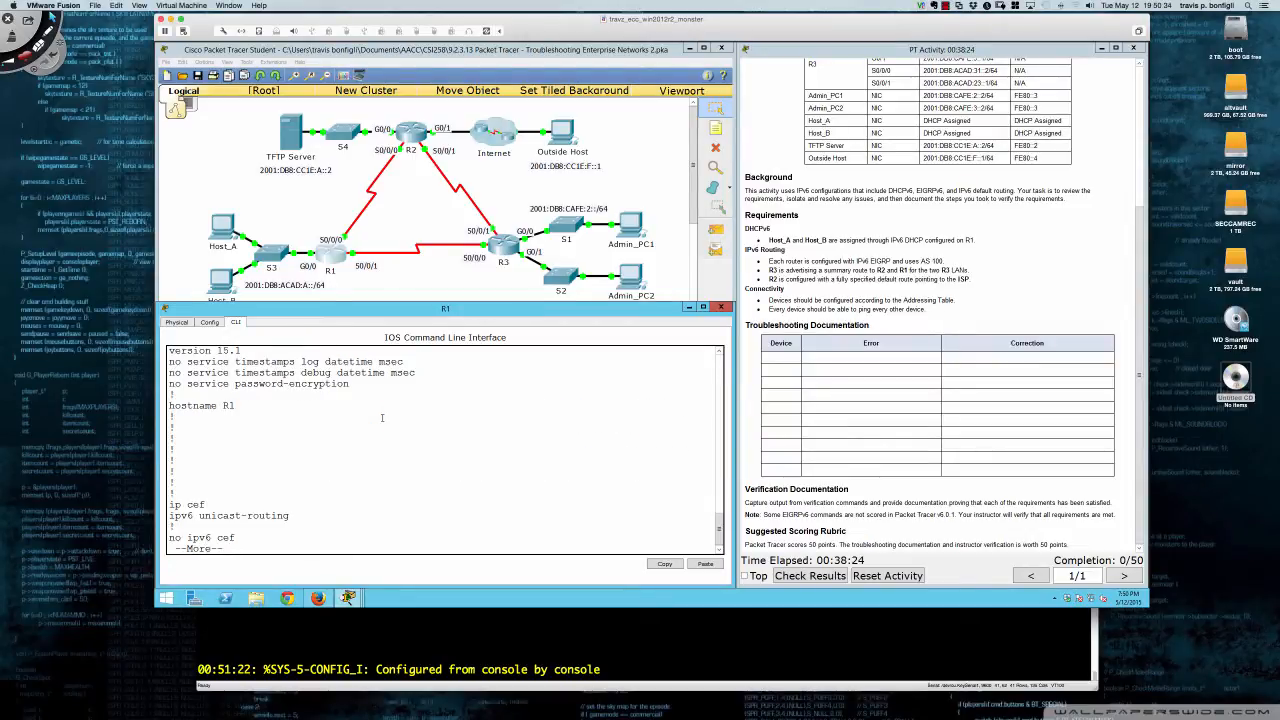
pyautogui.press('Return')
pyautogui.press('Return')
pyautogui.press('Return')
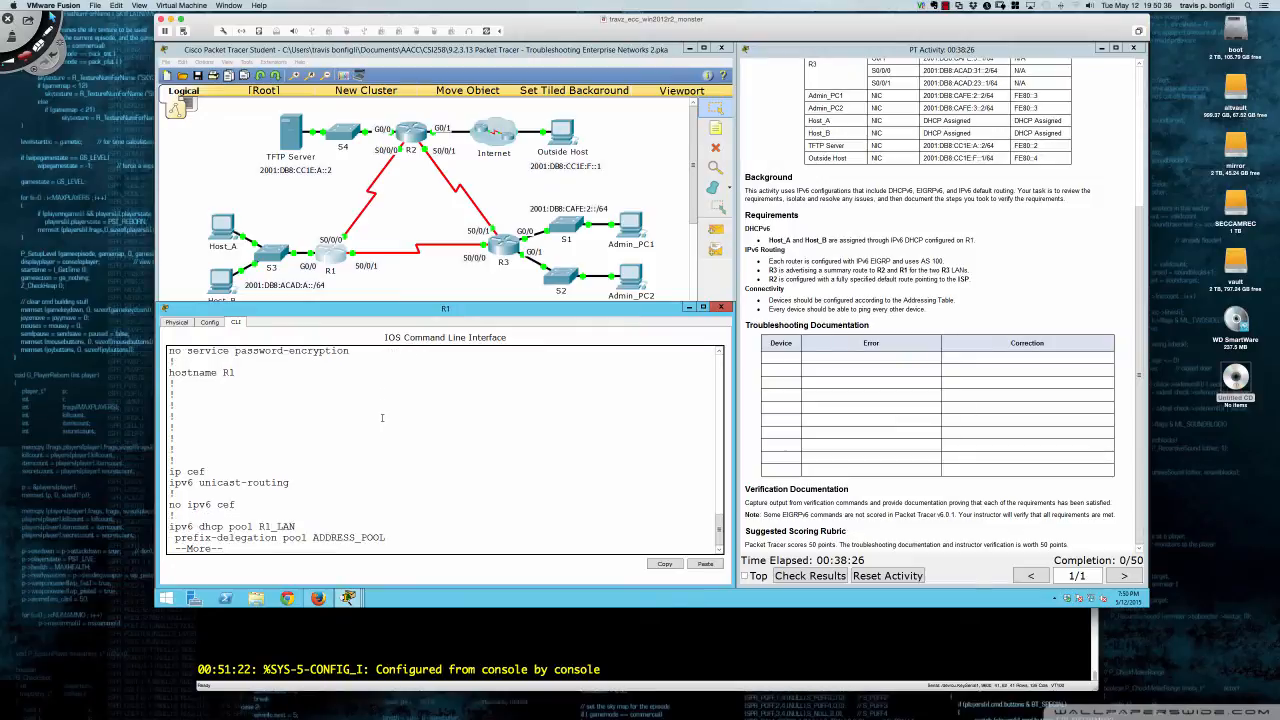
pyautogui.press('Return')
pyautogui.press('Return')
pyautogui.press('Return')
pyautogui.press('Return')
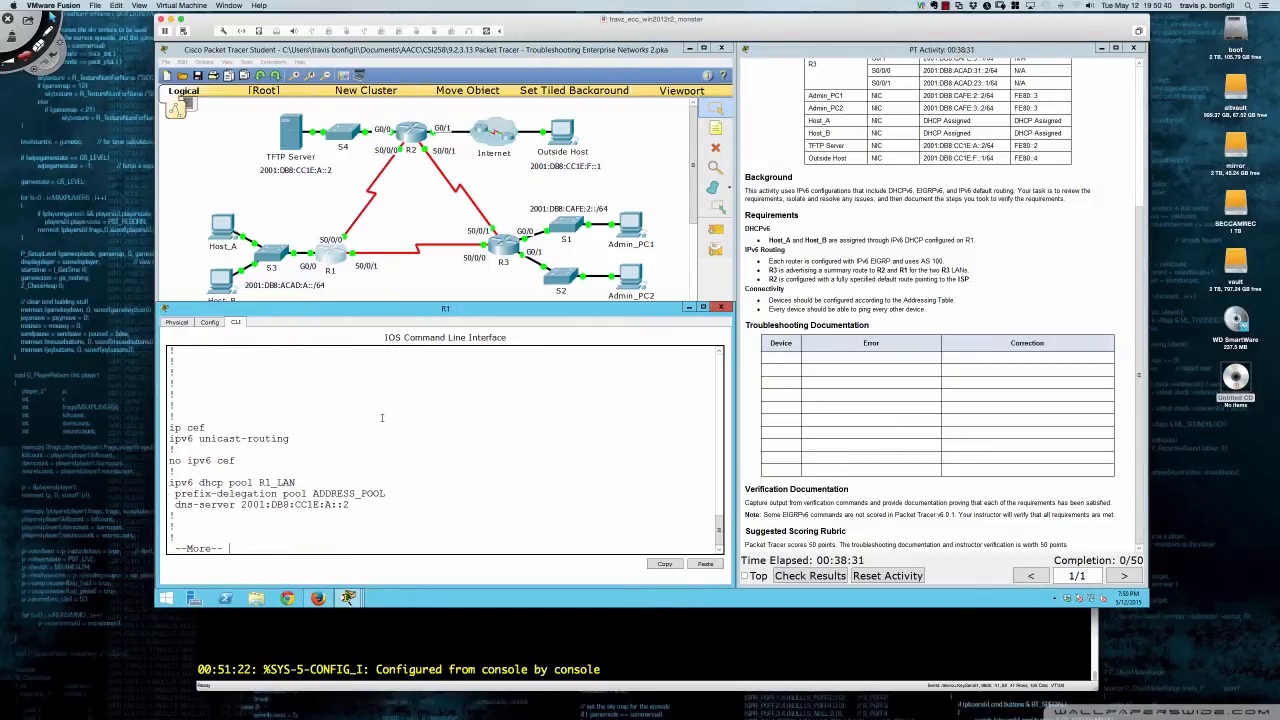
pyautogui.press('Return')
pyautogui.press('Return')
pyautogui.press('Return')
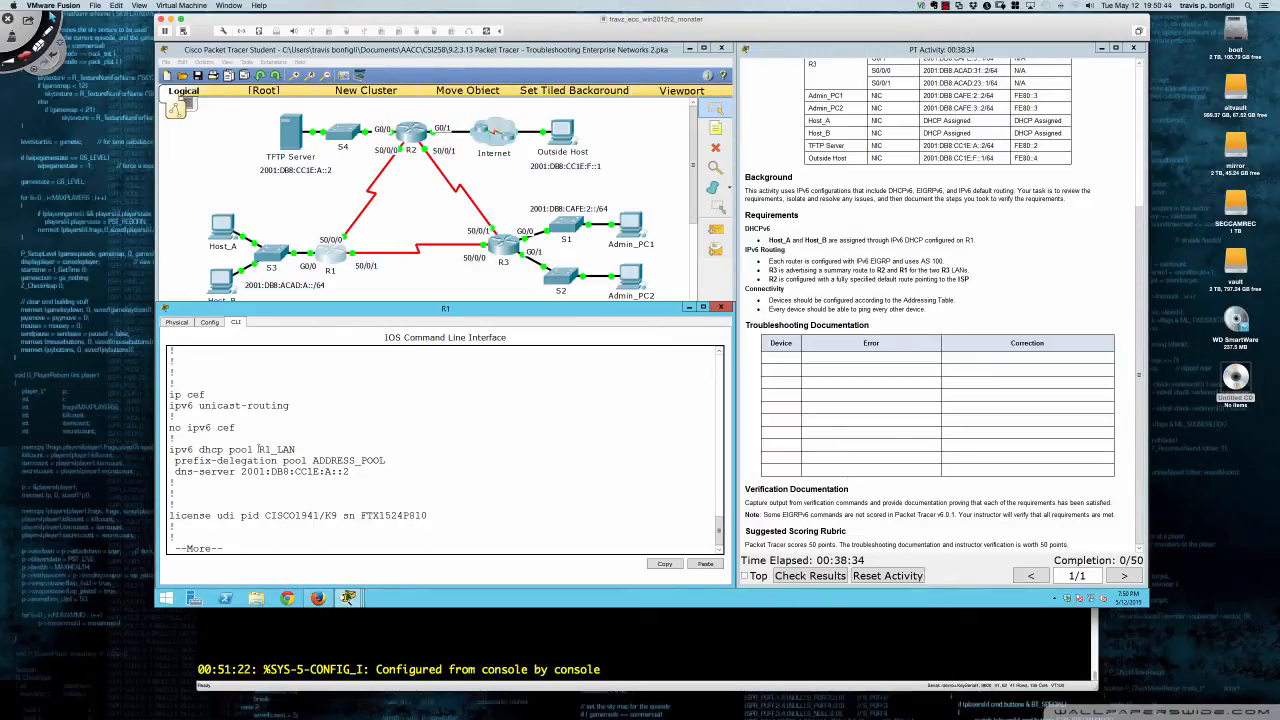
# - Note the R1_LAN pool's prefix-delegation and dns-server lines, then page to GigabitEthernet0/0
pyautogui.moveTo(258, 449); pyautogui.dragTo(312, 449)
pyautogui.moveTo(175, 461); pyautogui.dragTo(387, 461)
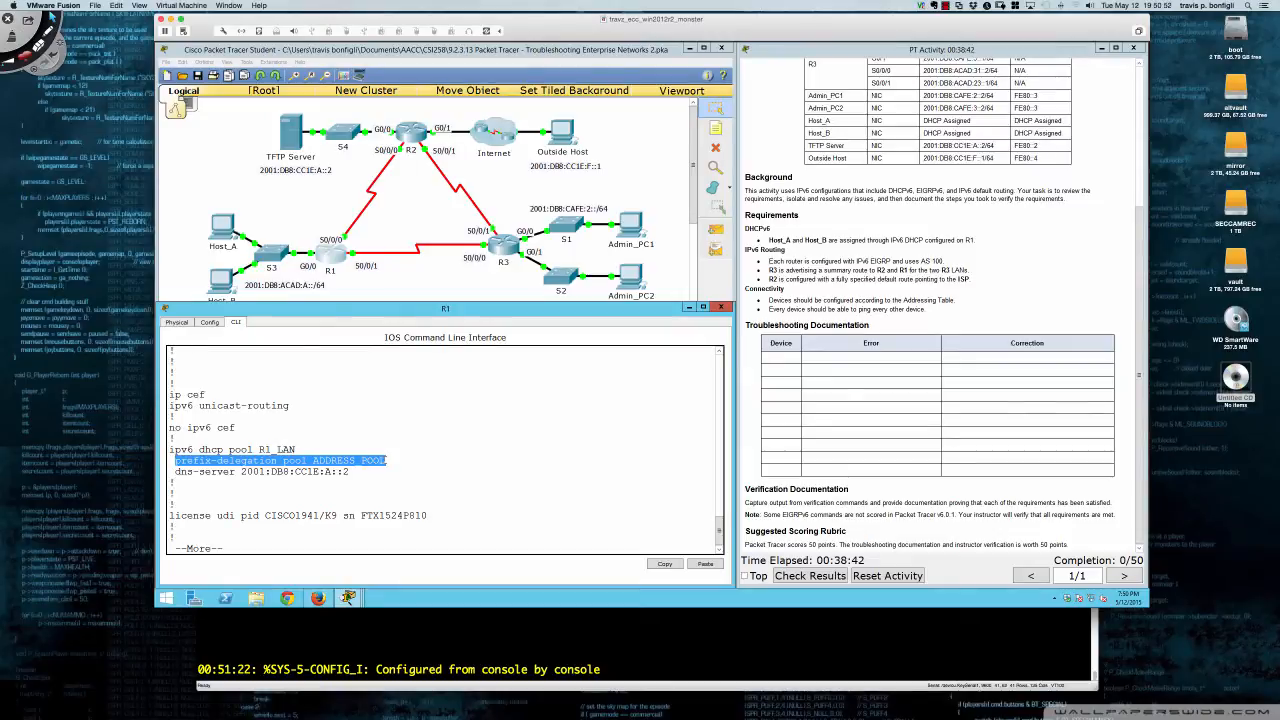
pyautogui.click(387, 460)
pyautogui.moveTo(176, 471); pyautogui.dragTo(354, 472)
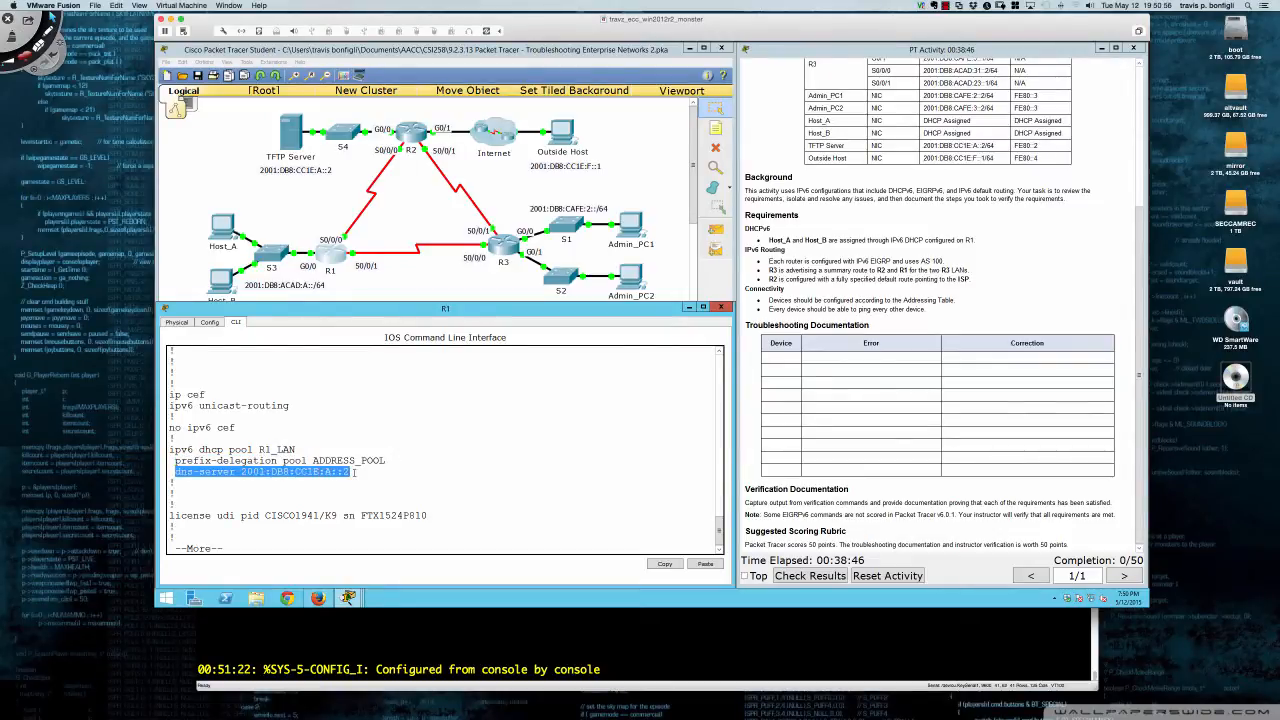
pyautogui.click(355, 472)
pyautogui.press('Return')
pyautogui.press('Return')
pyautogui.press('Return')
pyautogui.press('Return')
pyautogui.press('Return')
pyautogui.press('Return')
pyautogui.press('Return')
pyautogui.press('Return')
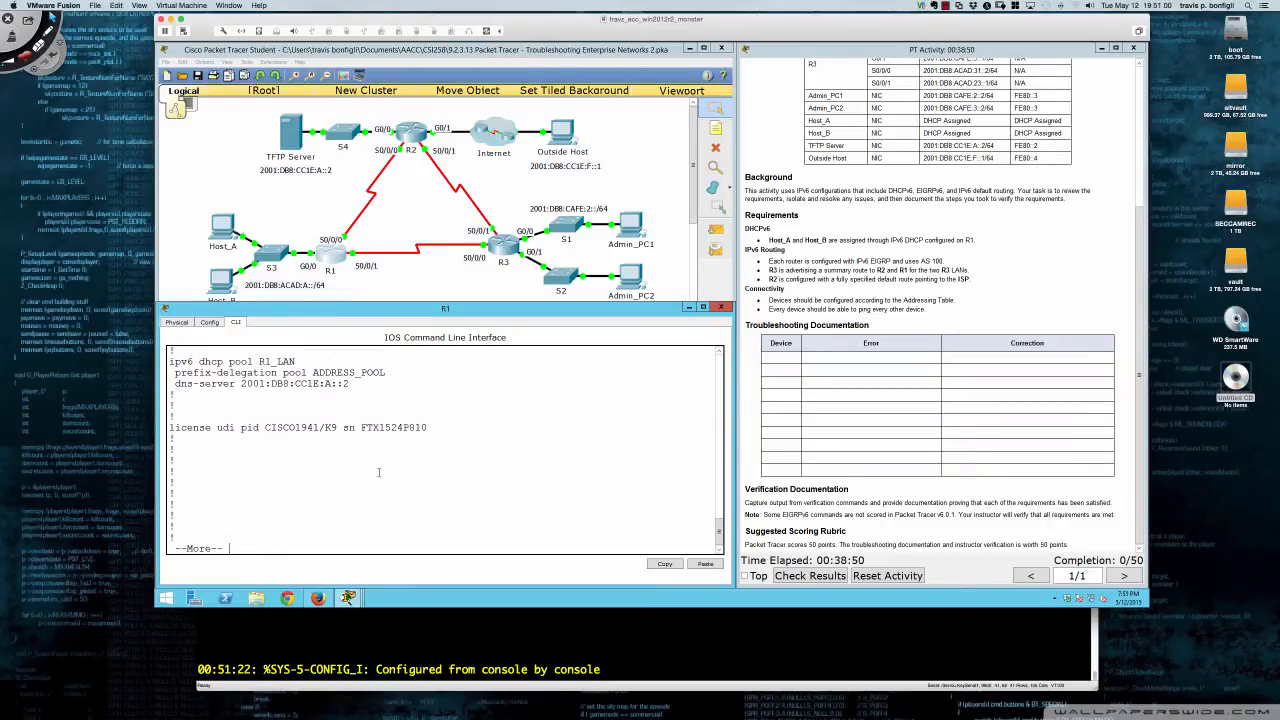
pyautogui.press('Return')
pyautogui.press('Return')
pyautogui.press('Return')
pyautogui.press('Return')
pyautogui.press('Return')
pyautogui.press('Return')
pyautogui.press('Return')
pyautogui.press('Return')
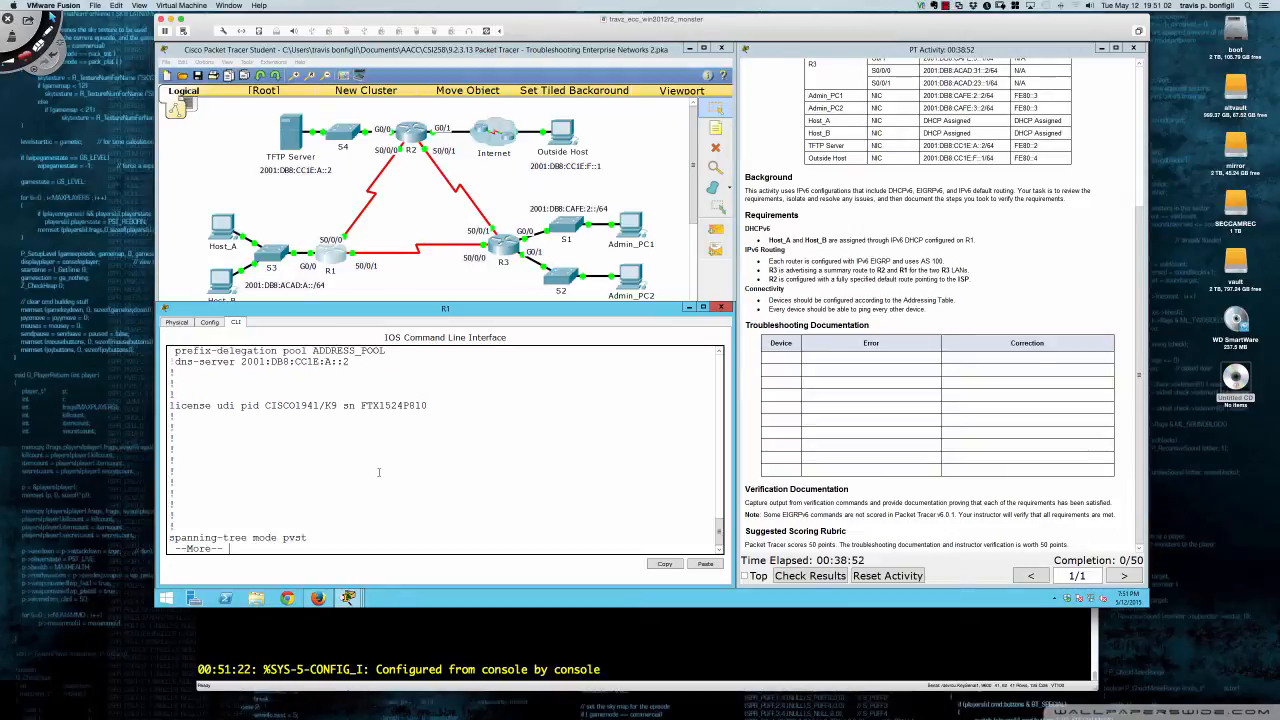
pyautogui.press('Return')
pyautogui.press('Return')
pyautogui.press('Return')
pyautogui.press('Return')
pyautogui.press('Return')
pyautogui.press('Return')
pyautogui.press('Return')
pyautogui.press('Return')
pyautogui.press('Return')
pyautogui.press('Return')
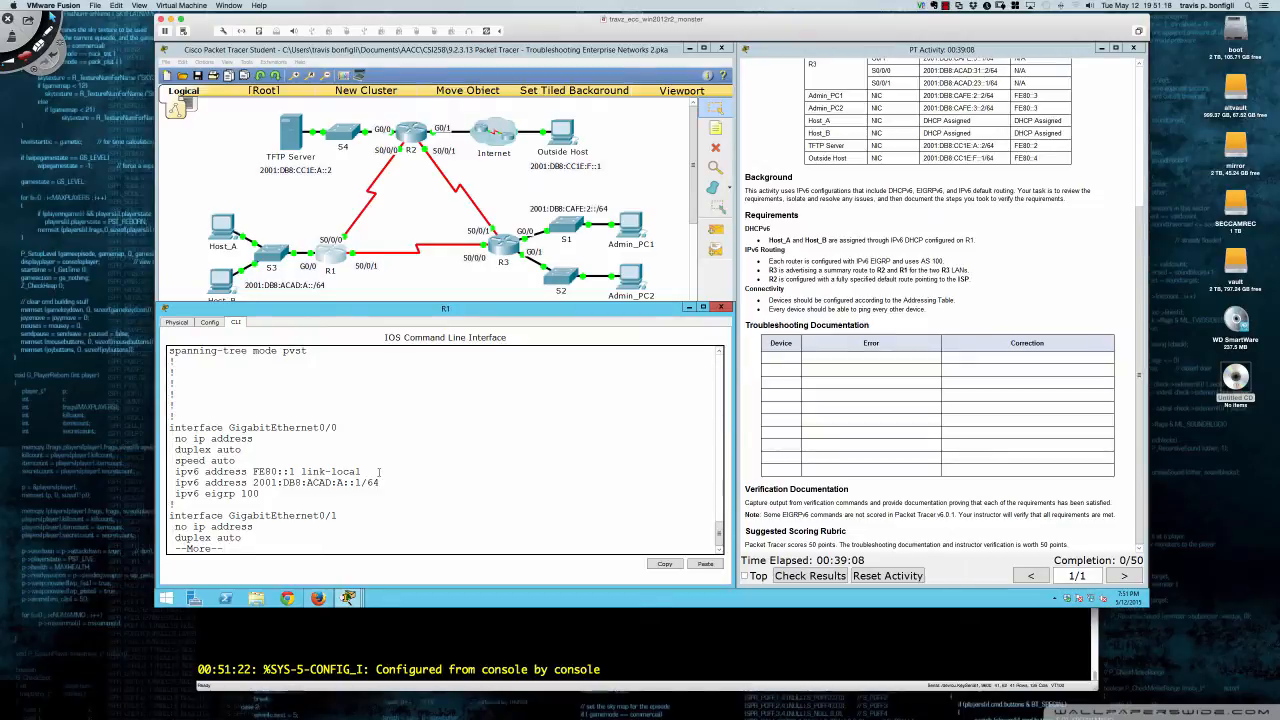
# - In conf t, apply 'ipv6 dhcp server R1_LAN' to R1's interface gi0/0
pyautogui.press('q')
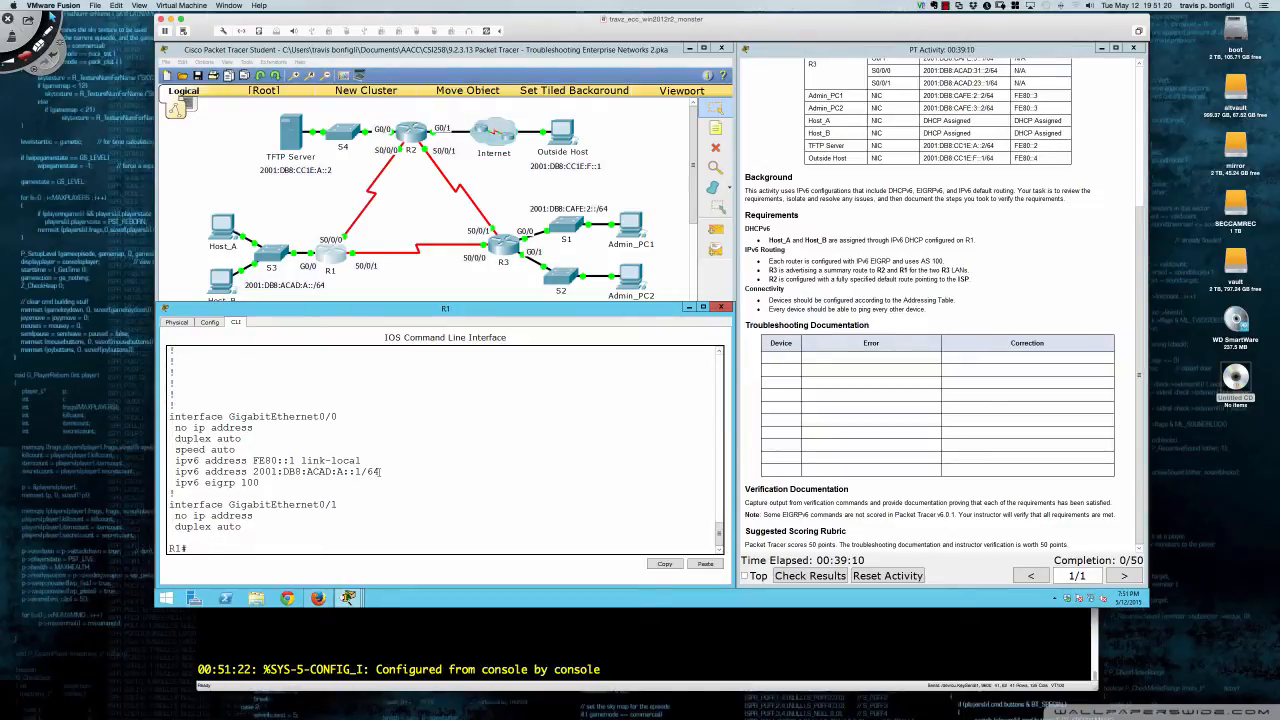
pyautogui.write('conf t')
pyautogui.press('Return')
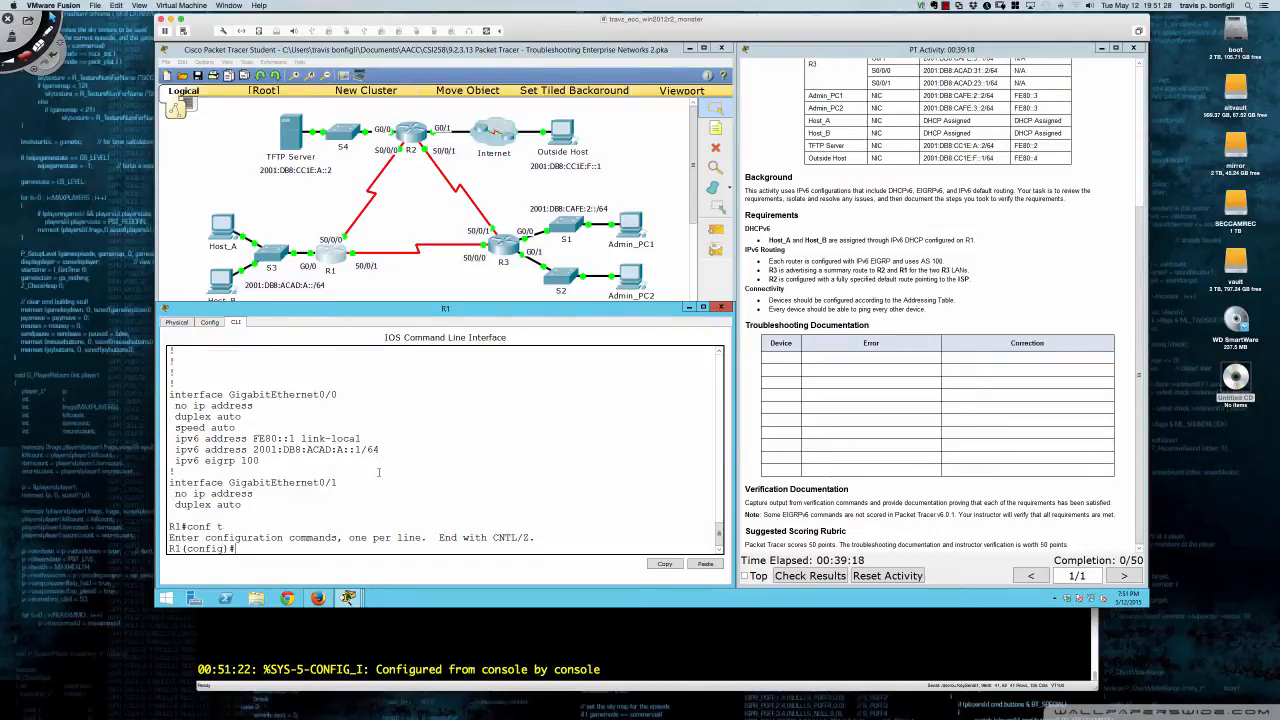
pyautogui.write('int gi0/0')
pyautogui.press('Return')
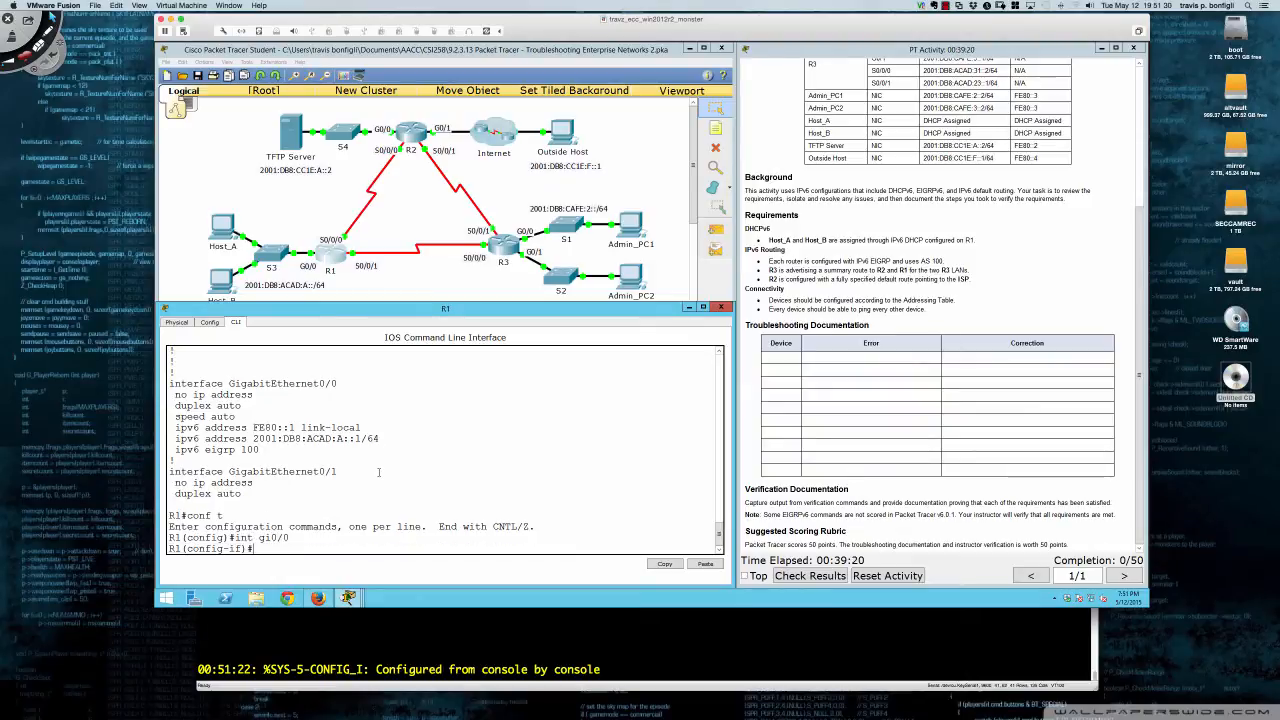
pyautogui.write('ipv6 dhcp ser')
pyautogui.press('Tab')
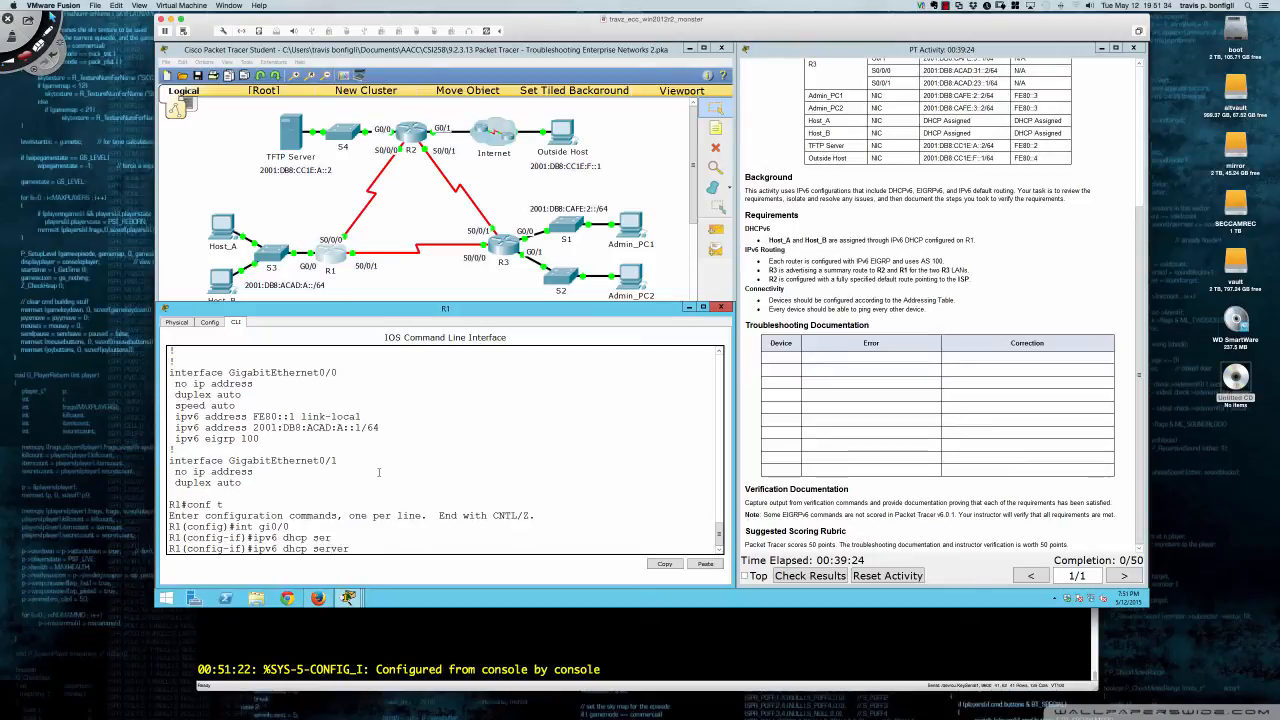
pyautogui.write('R1_LAN')
pyautogui.press('Return')
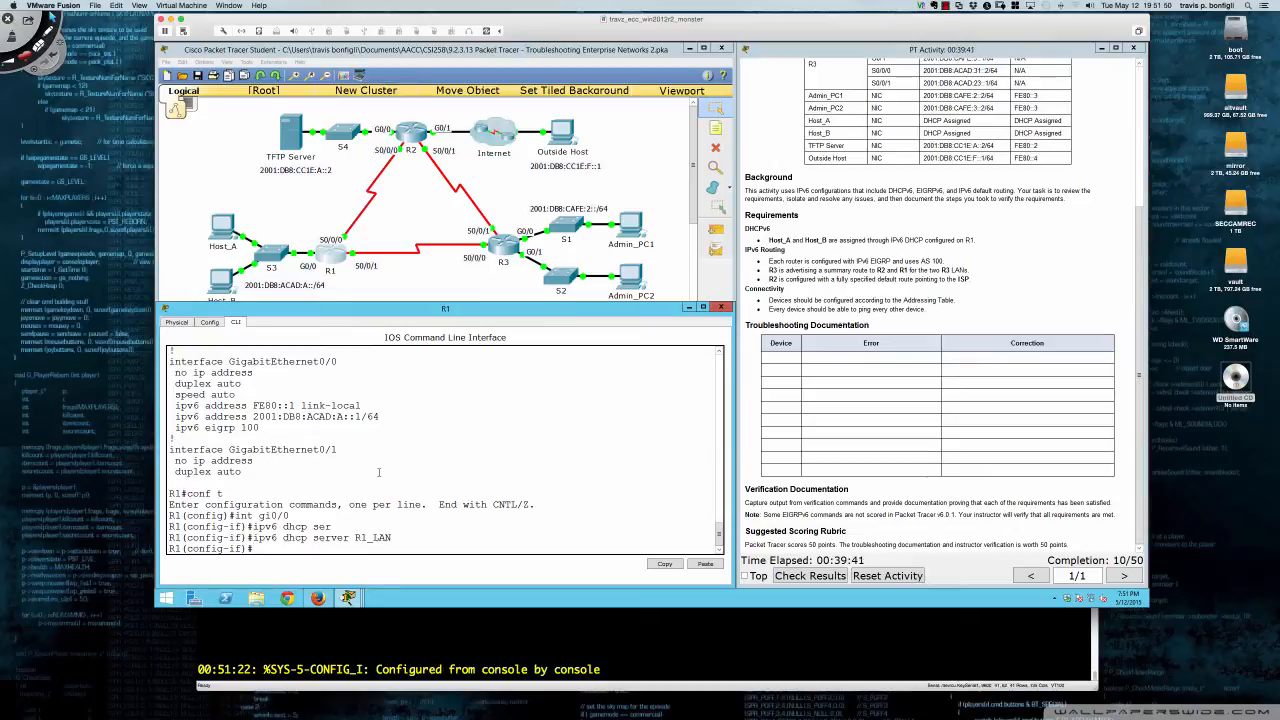
pyautogui.press('Return')
pyautogui.press('Return')
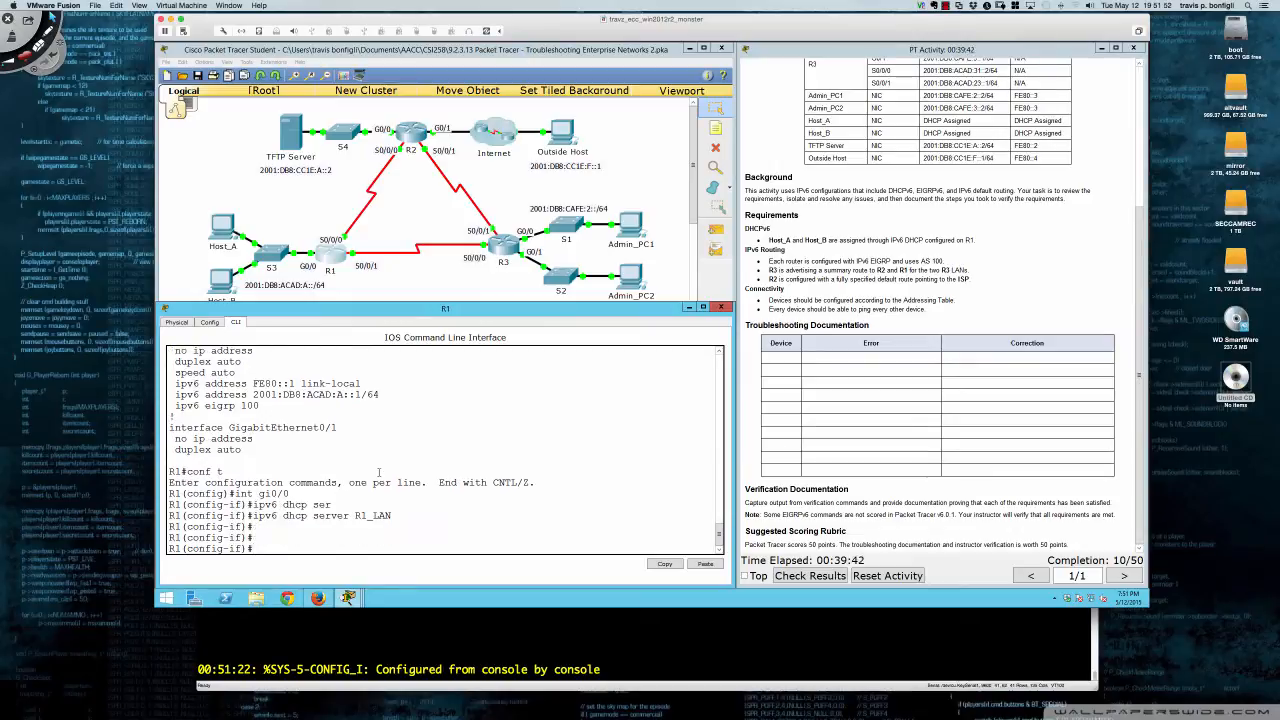
# - Set Host_B's IPv6 addressing to static and back to DHCP, then close its window
pyautogui.click(224, 282)
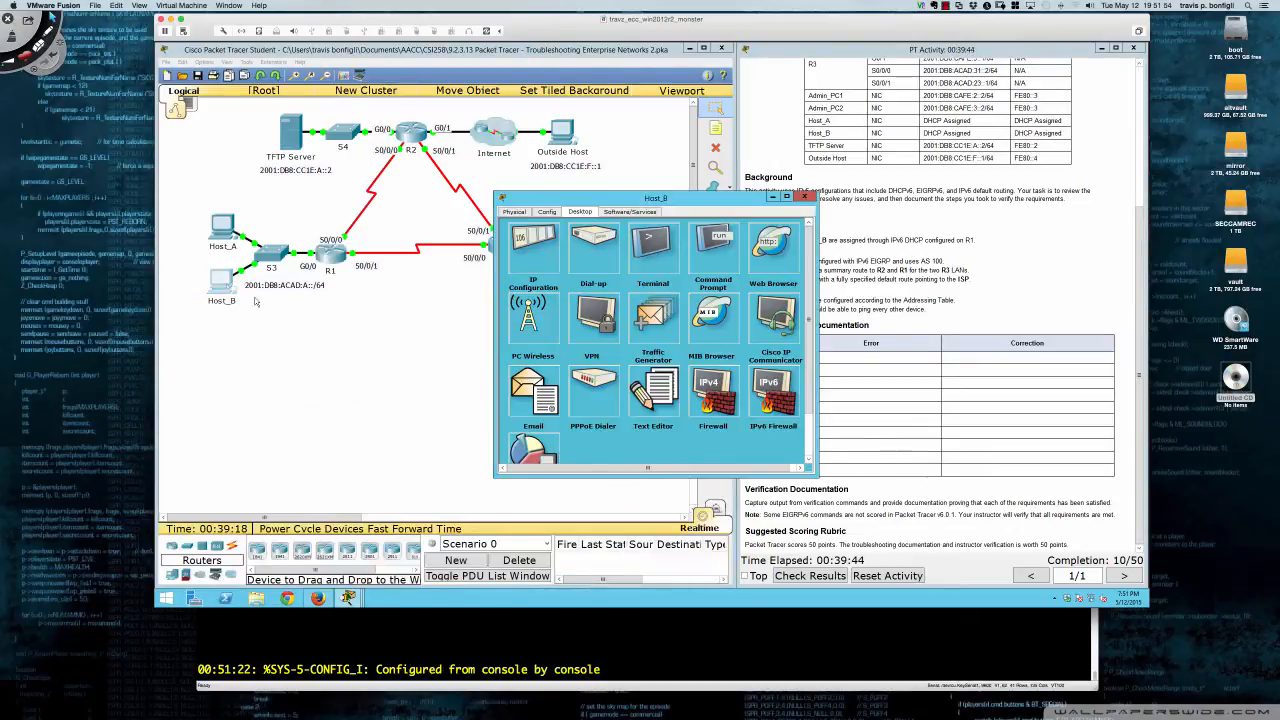
pyautogui.click(530, 256)
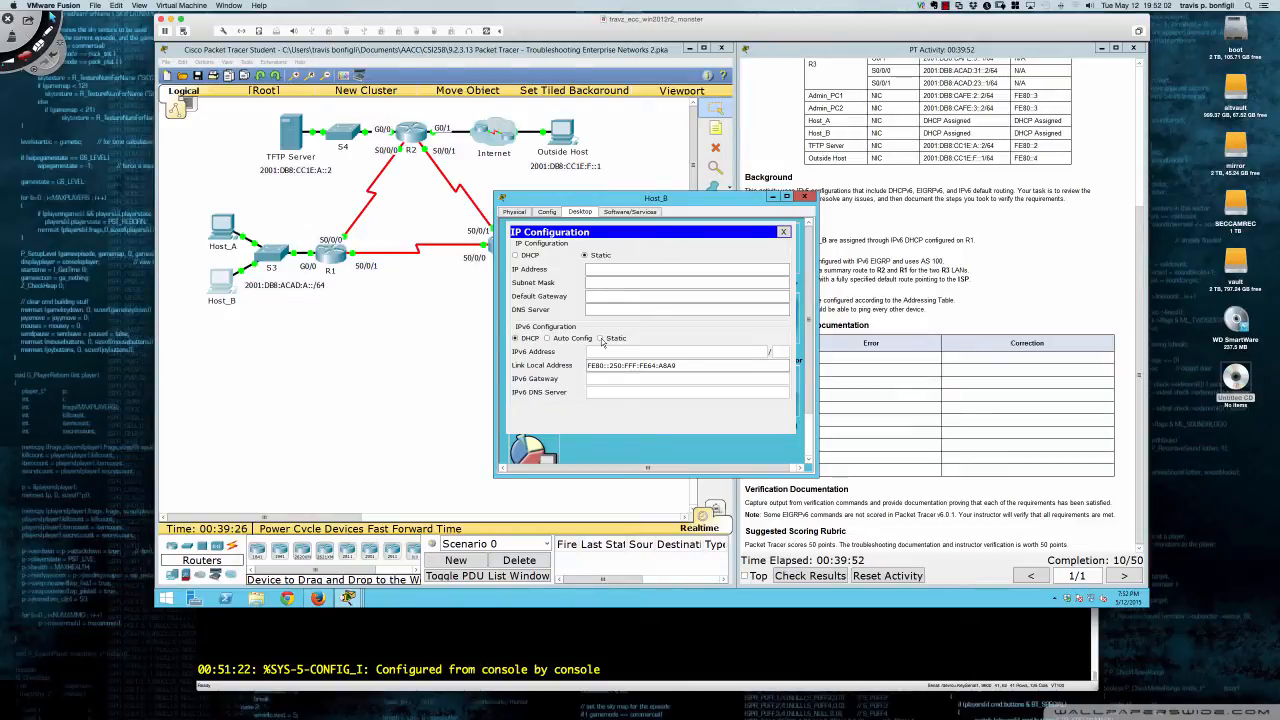
pyautogui.click(603, 341)
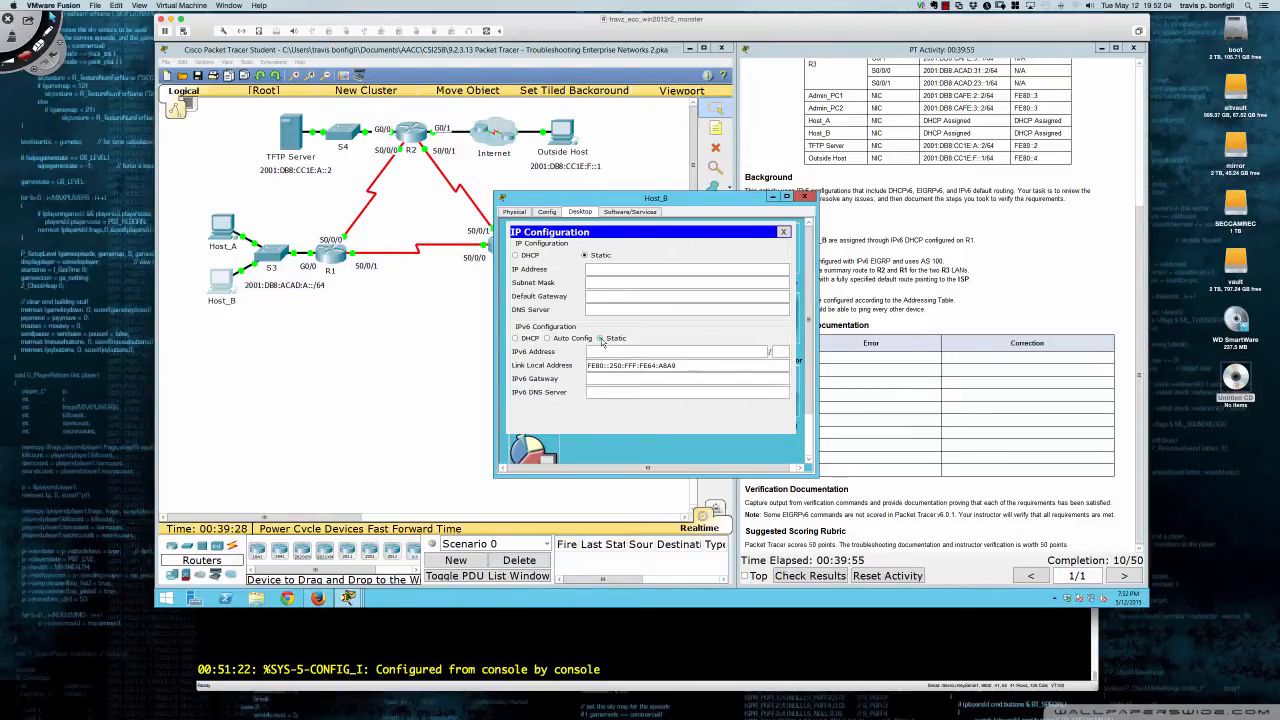
pyautogui.click(516, 338)
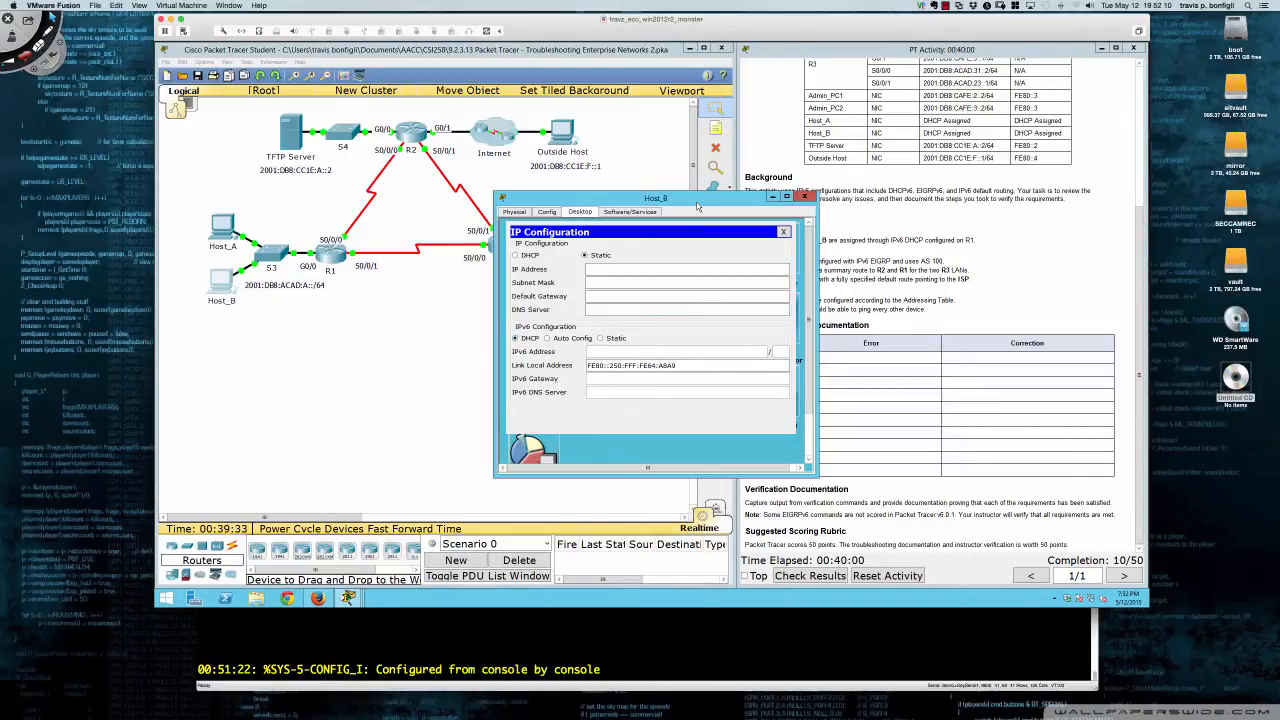
pyautogui.moveTo(698, 206); pyautogui.dragTo(586, 294)
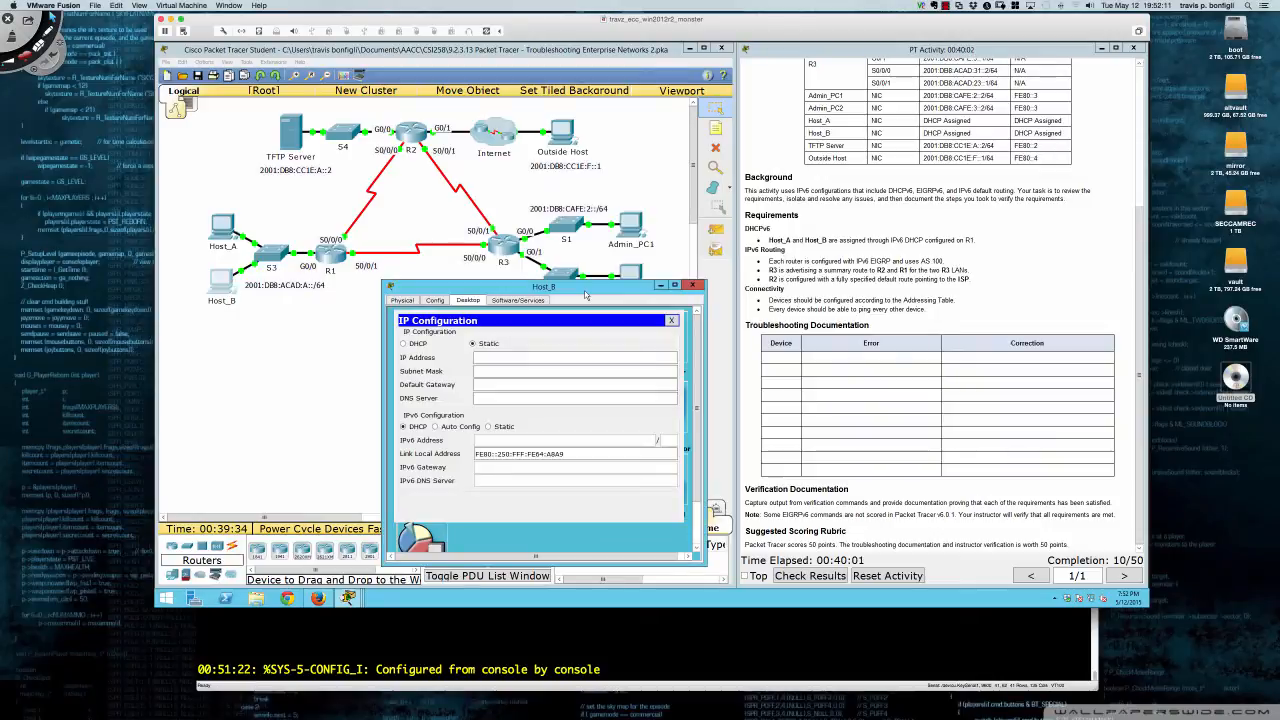
pyautogui.click(691, 287)
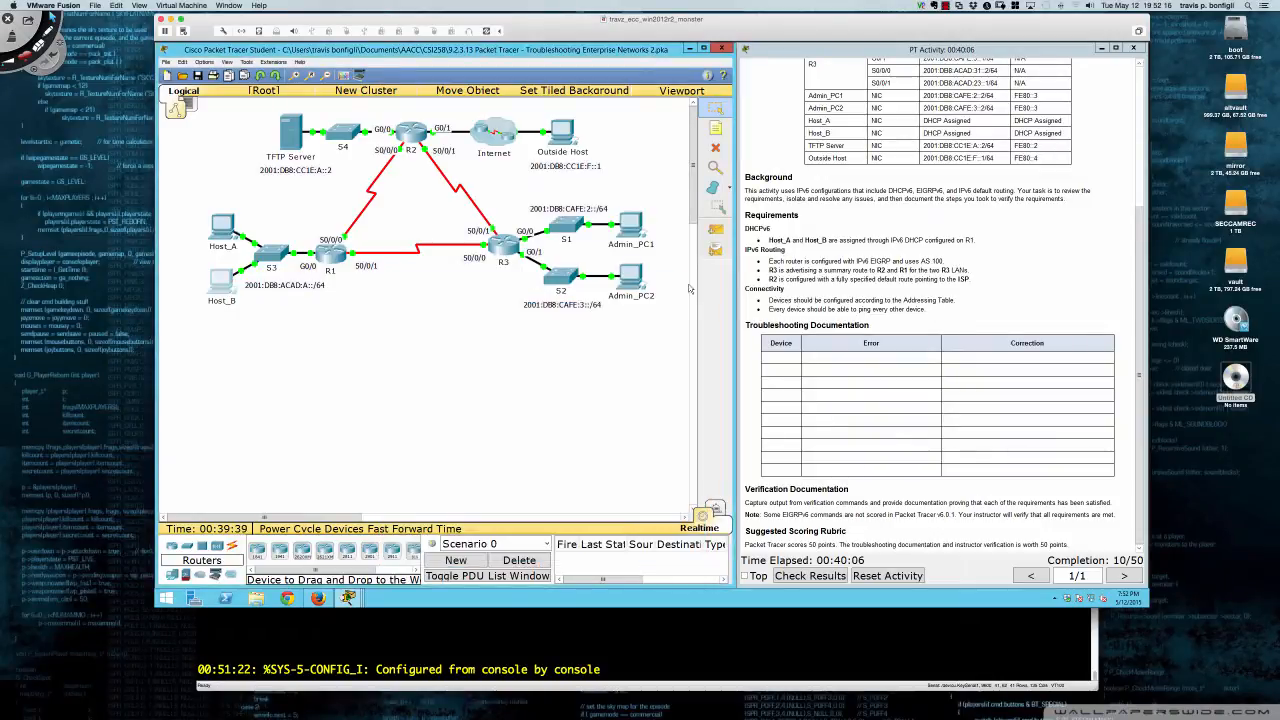
# - Inspect Host_A's IP configuration and link-local address, then close its window
pyautogui.click(223, 228)
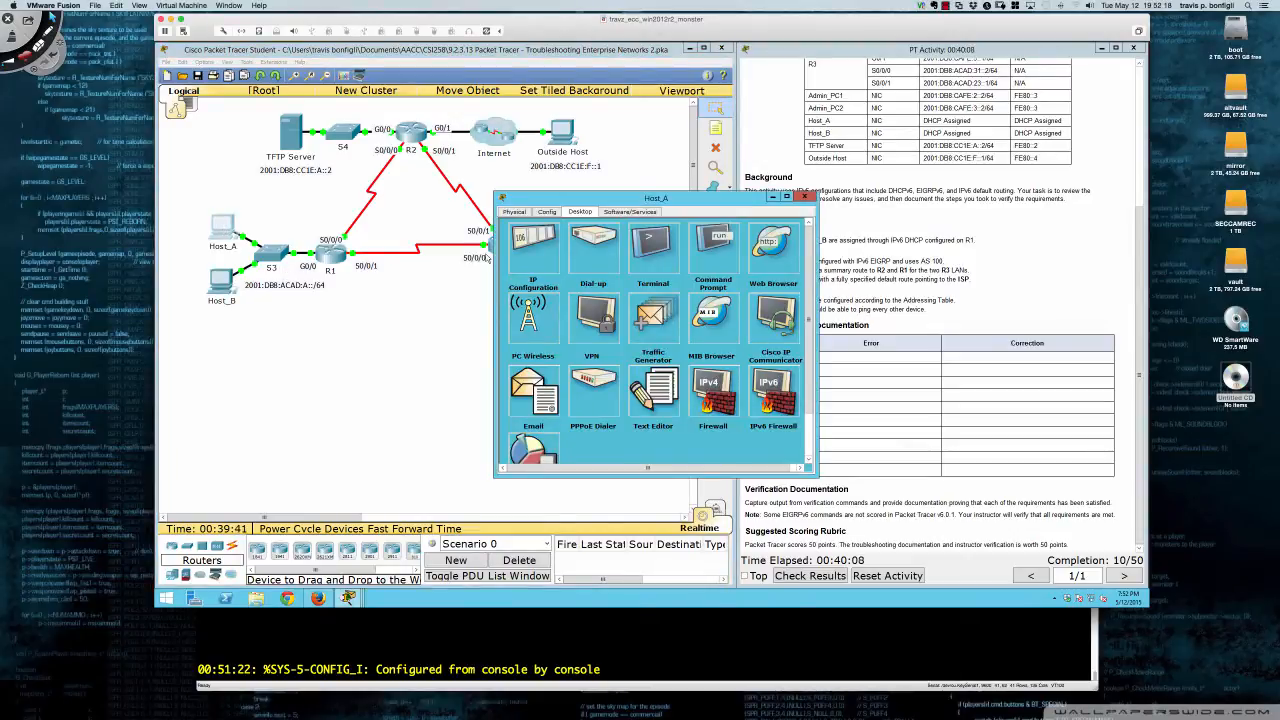
pyautogui.click(526, 254)
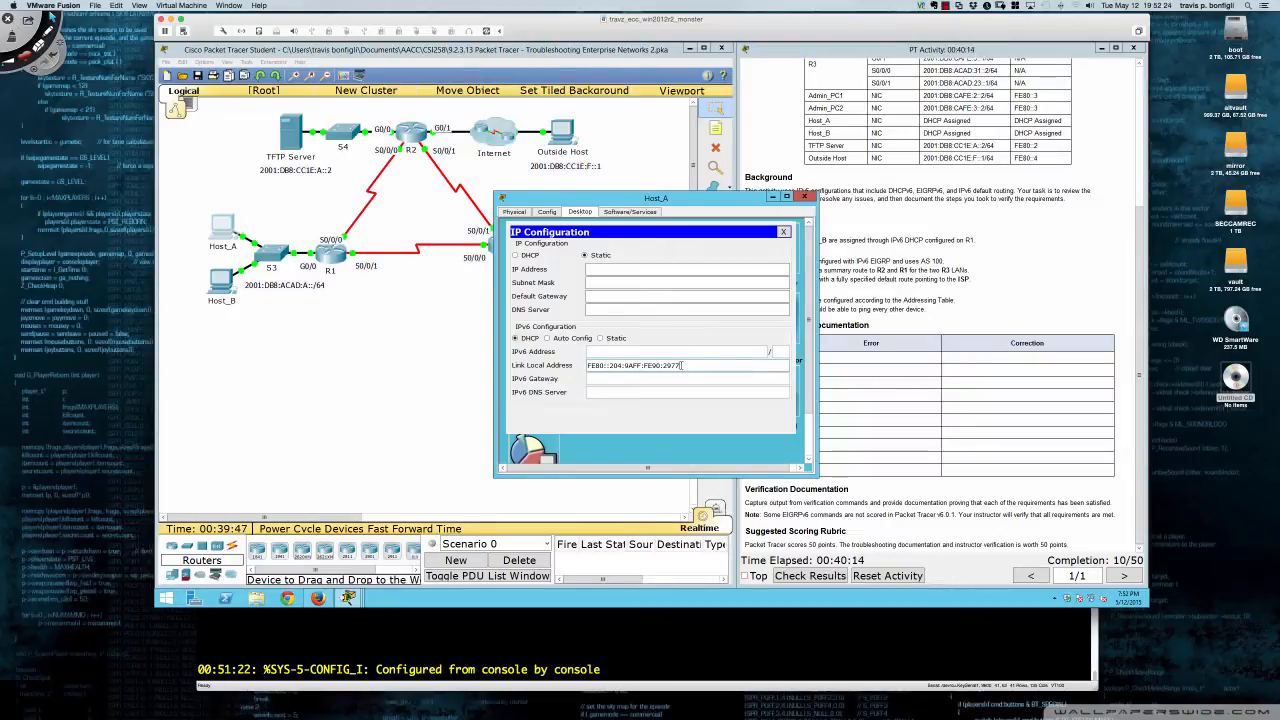
pyautogui.moveTo(681, 365); pyautogui.dragTo(586, 366)
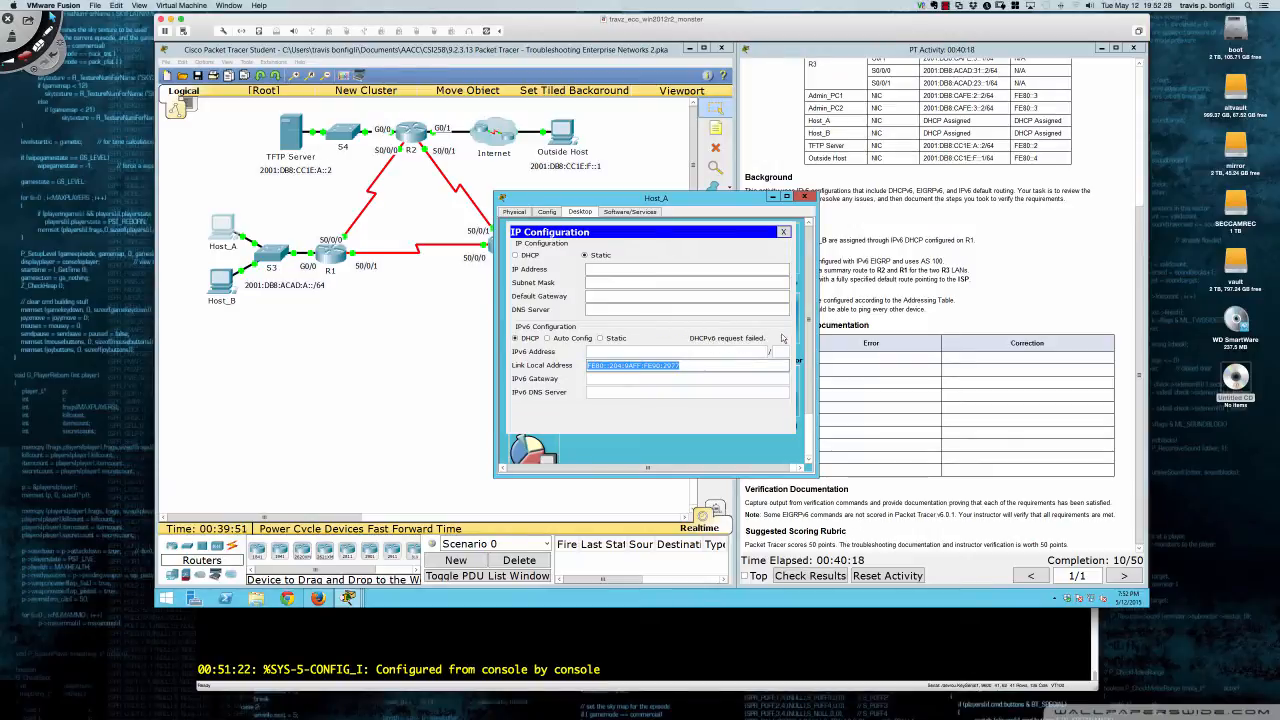
pyautogui.click(804, 197)
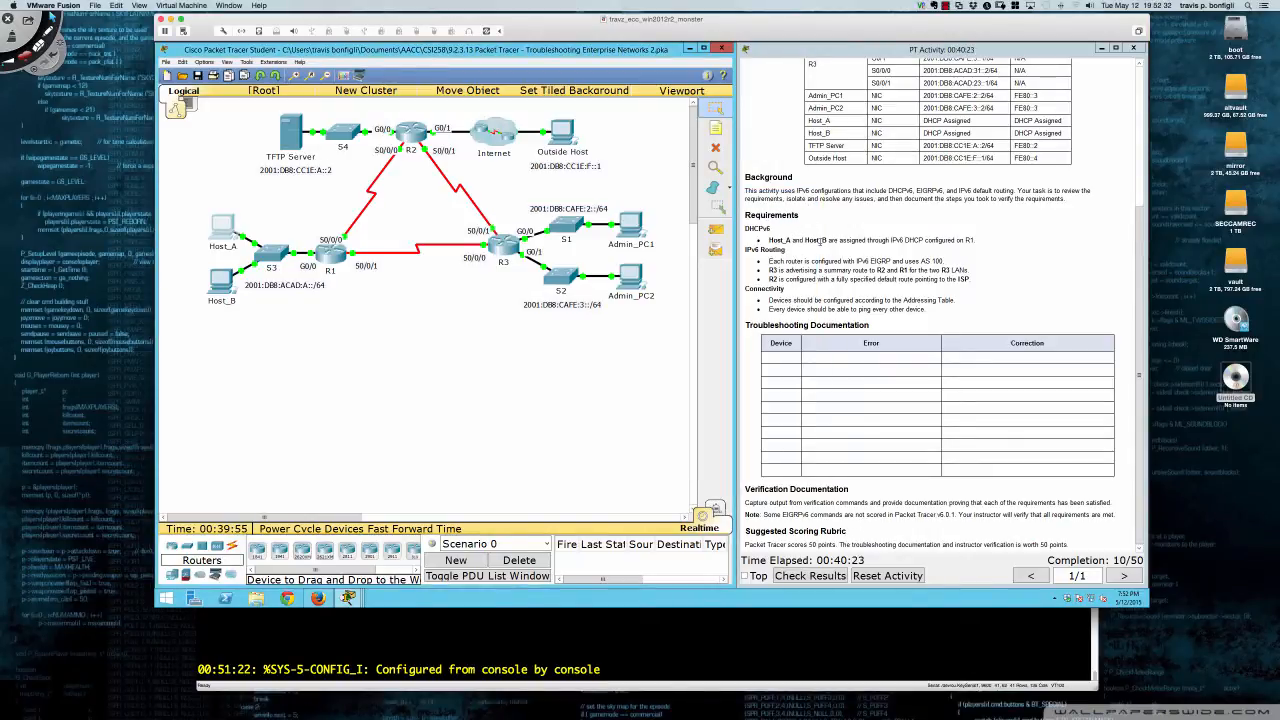
# - Open switch S3 in a moved, widened window showing its command line
pyautogui.click(274, 262)
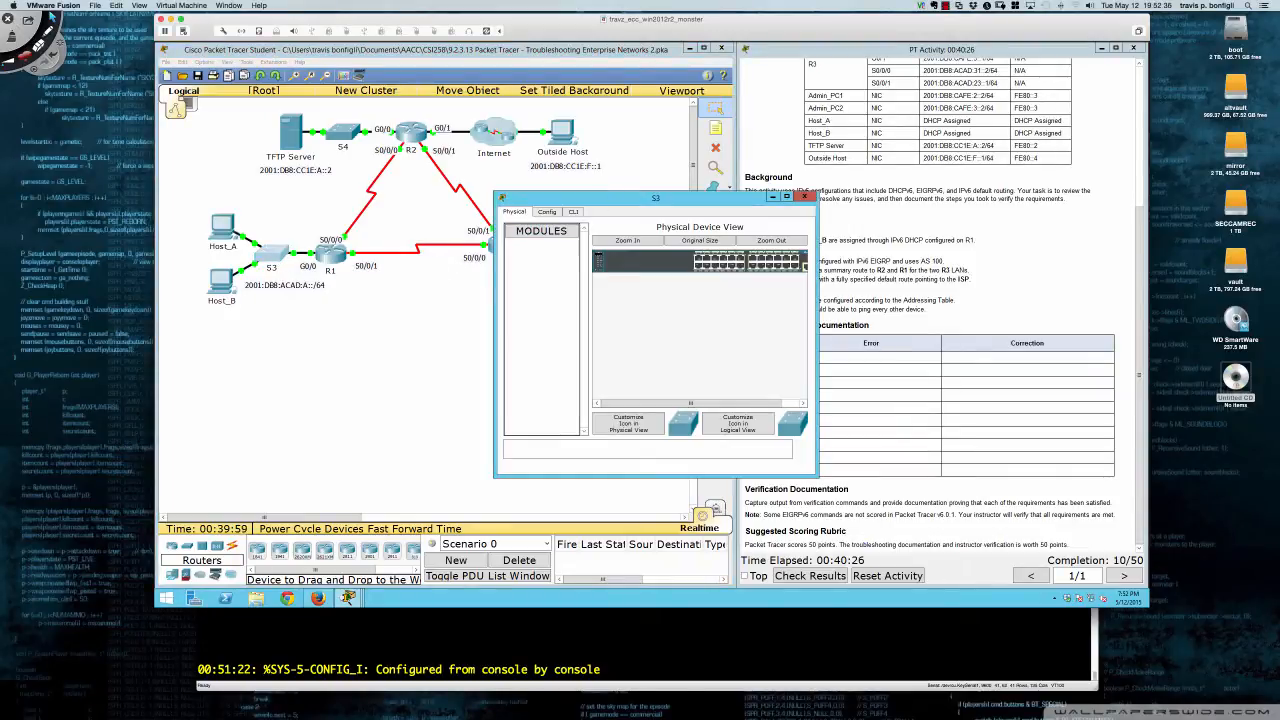
pyautogui.moveTo(608, 198); pyautogui.dragTo(278, 314)
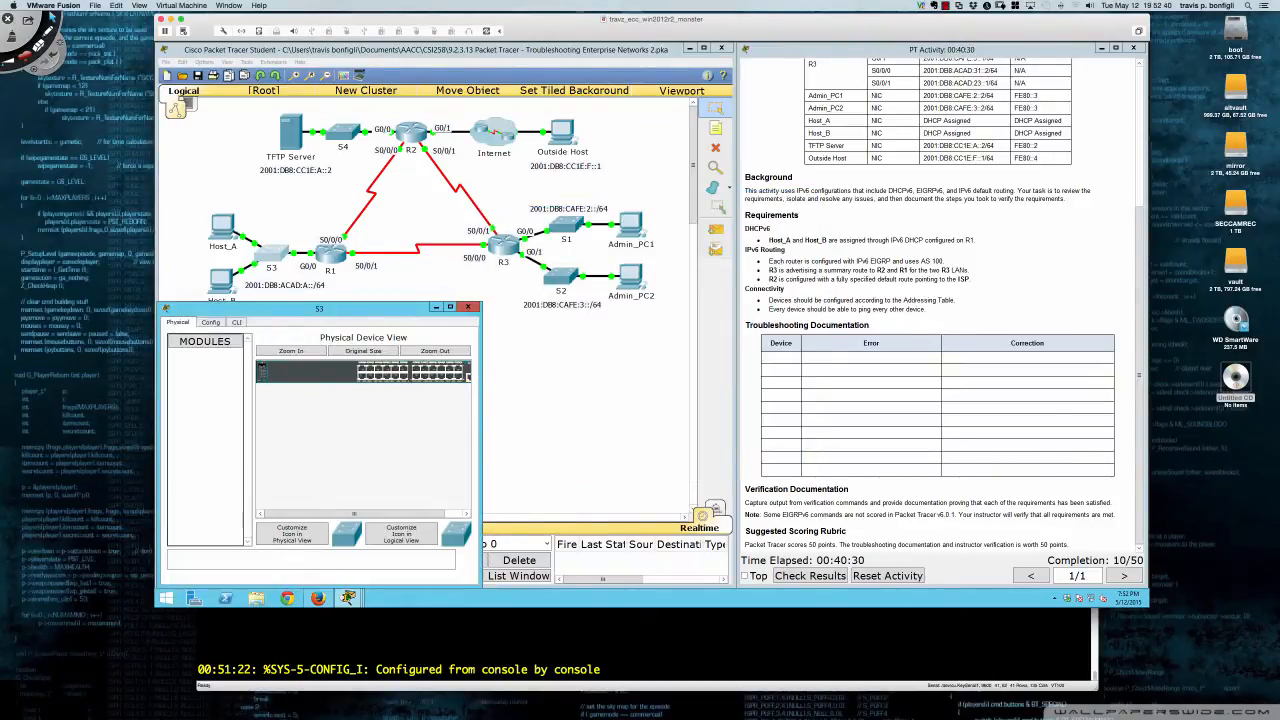
pyautogui.moveTo(480, 440); pyautogui.dragTo(736, 440)
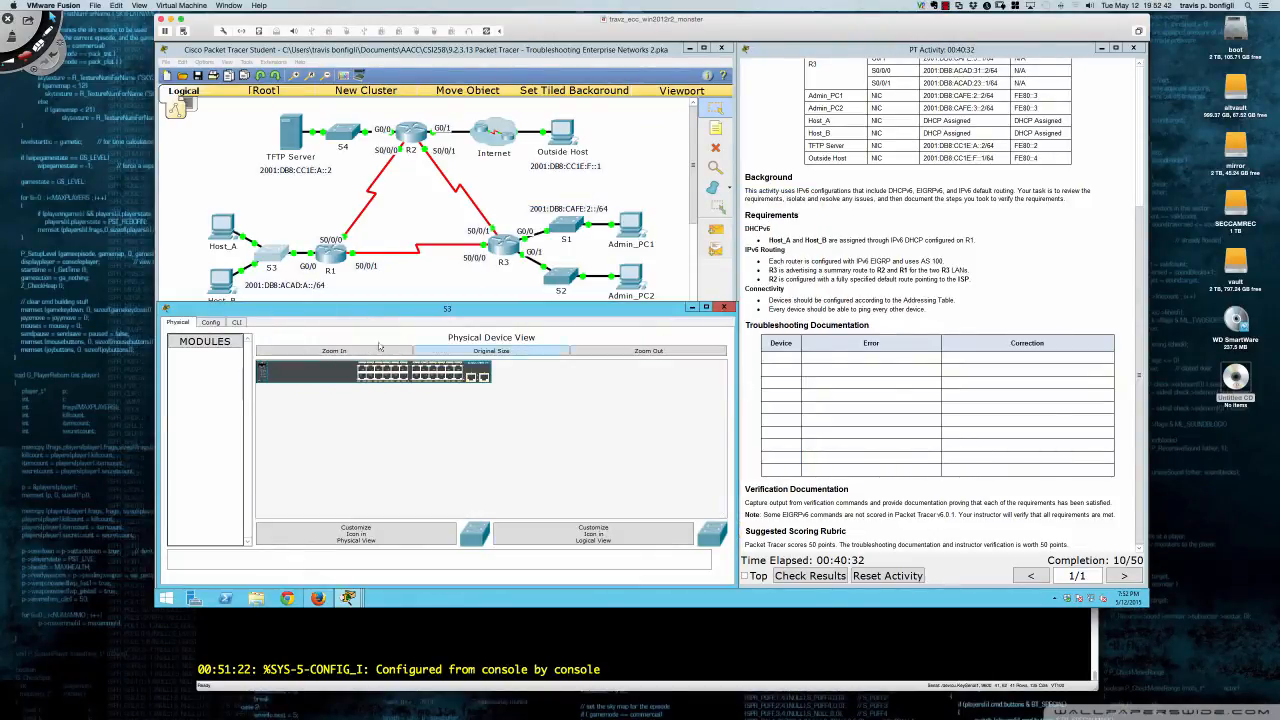
pyautogui.click(237, 322)
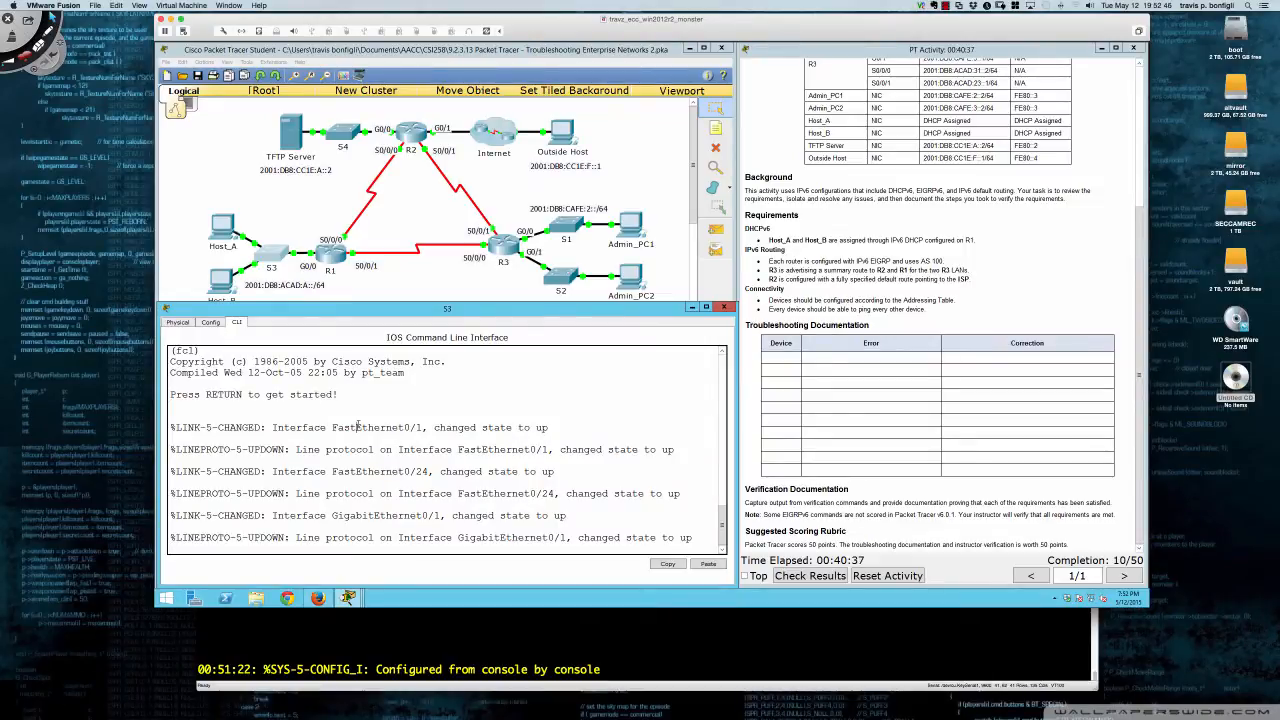
# - Enter privileged mode on S3 and page through sh run to the end
pyautogui.press('Return')
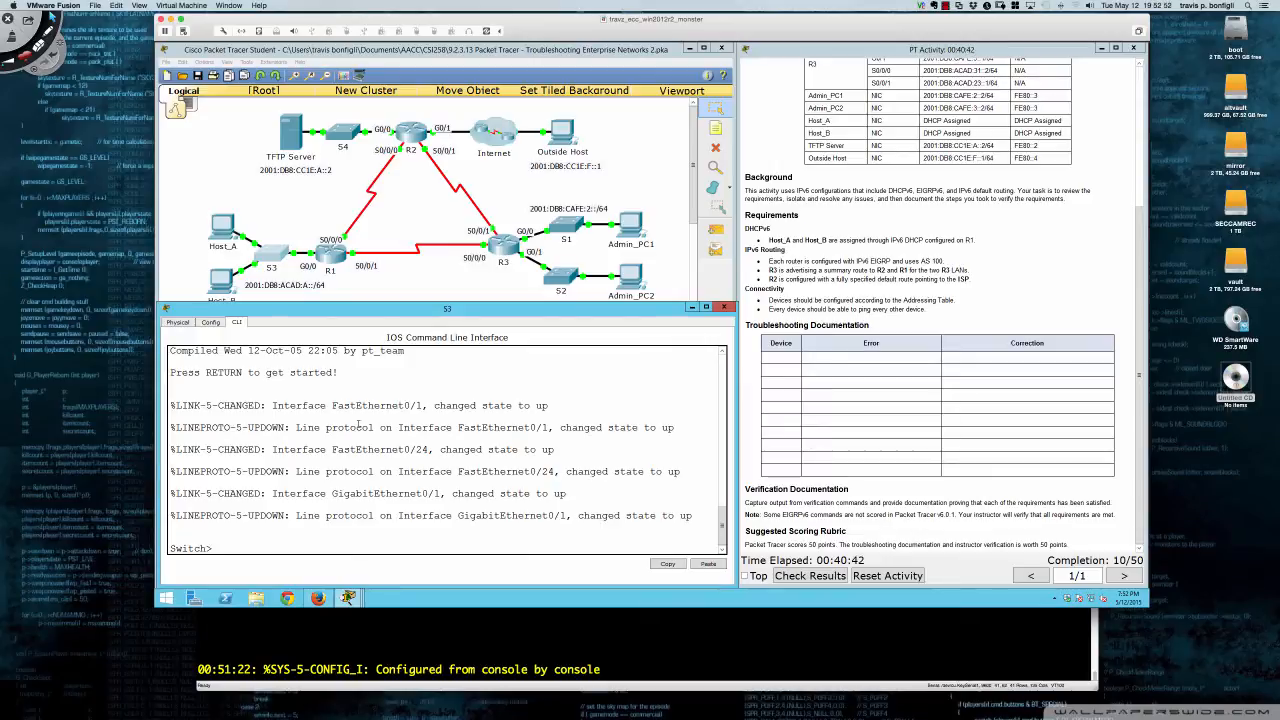
pyautogui.write('en')
pyautogui.press('Return')
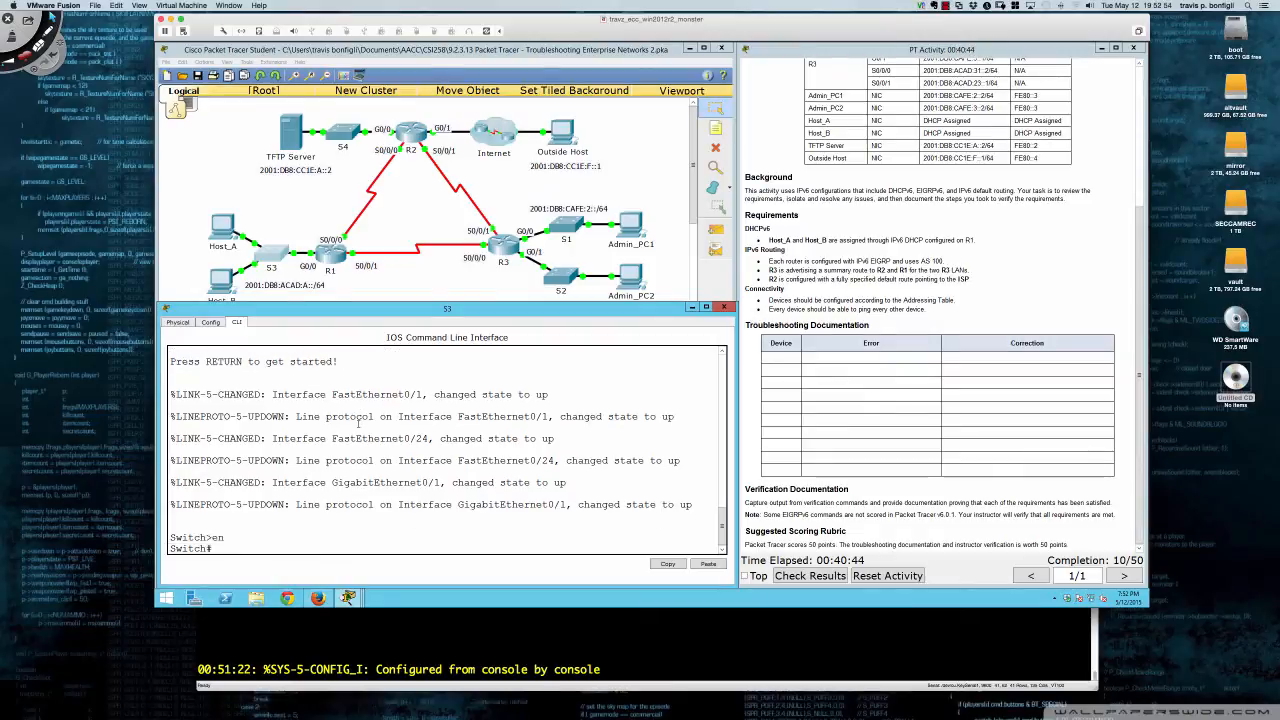
pyautogui.write('sh run')
pyautogui.press('Return')
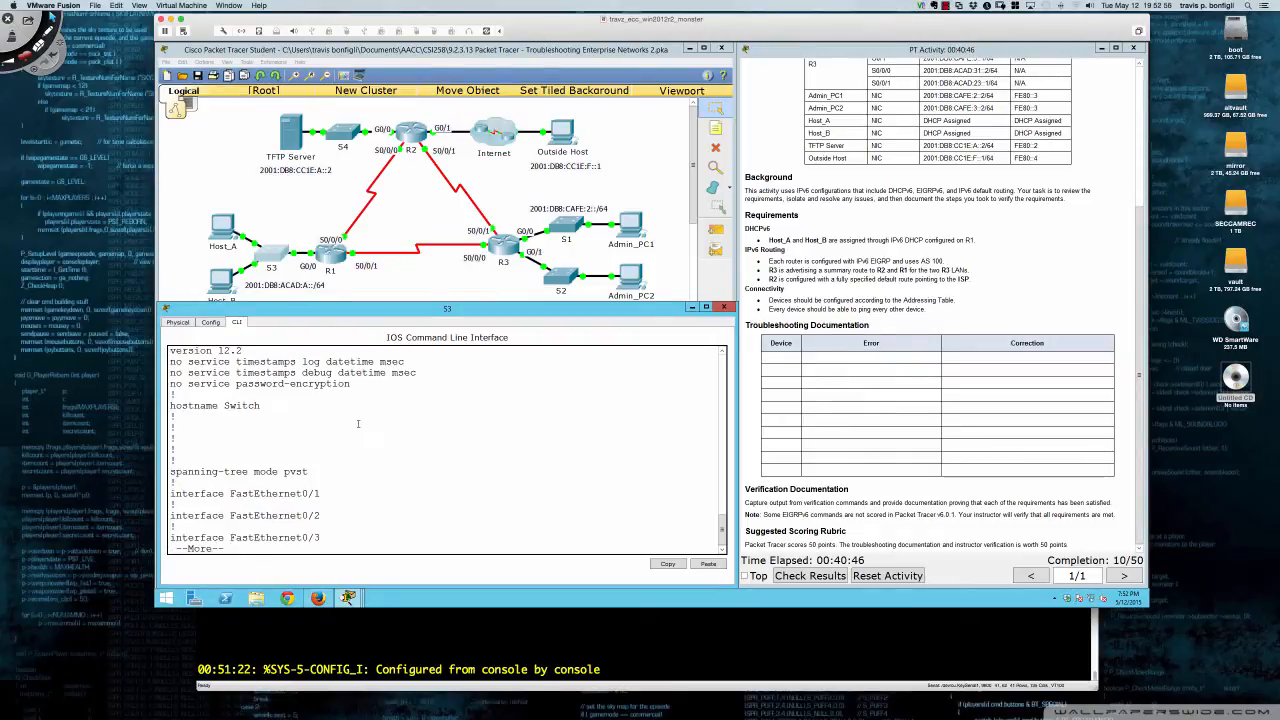
pyautogui.press('Return')
pyautogui.press('Return')
pyautogui.press('Return')
pyautogui.press('Return')
pyautogui.press('Return')
pyautogui.press('Return')
pyautogui.press('Return')
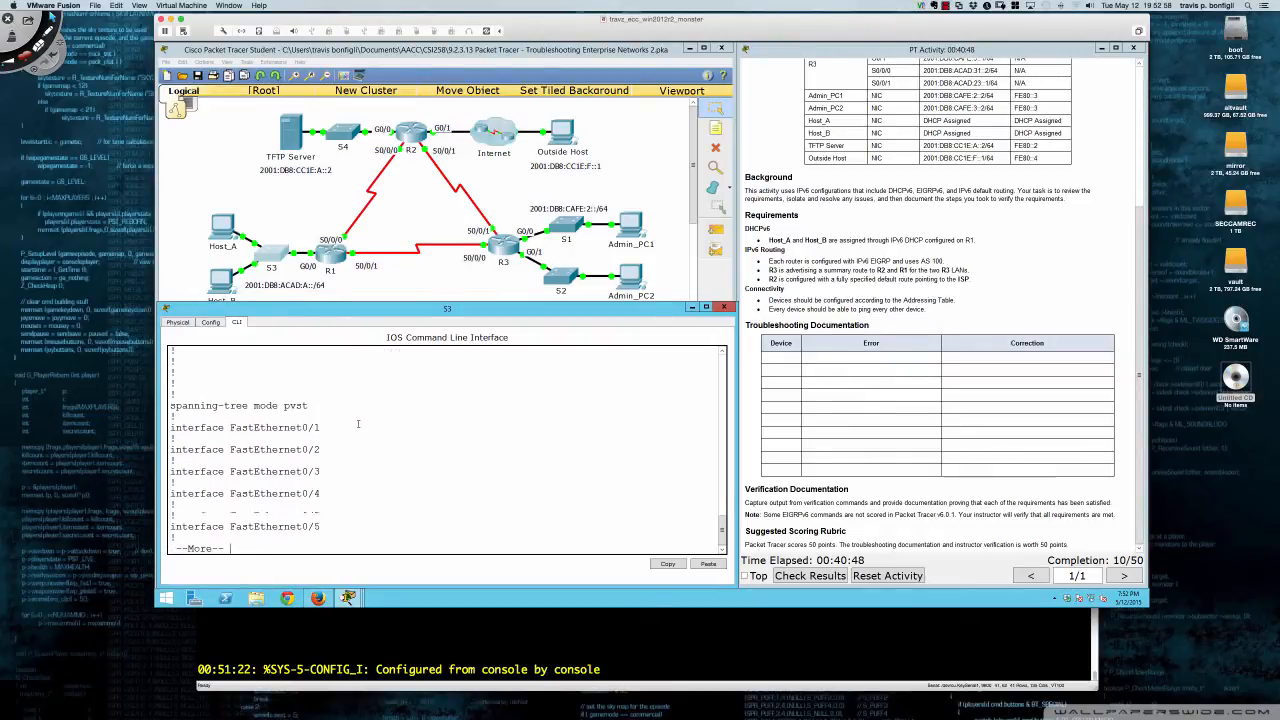
pyautogui.press('Return')
pyautogui.press('Return')
pyautogui.press('Return')
pyautogui.press('Return')
pyautogui.press('Return')
pyautogui.press('Return')
pyautogui.press('Return')
pyautogui.press('Return')
pyautogui.press('Return')
pyautogui.press('Return')
pyautogui.press('Return')
pyautogui.press('Return')
pyautogui.press('Return')
pyautogui.press('Return')
pyautogui.press('Return')
pyautogui.press('Return')
pyautogui.press('Return')
pyautogui.press('Return')
pyautogui.press('Return')
pyautogui.press('Return')
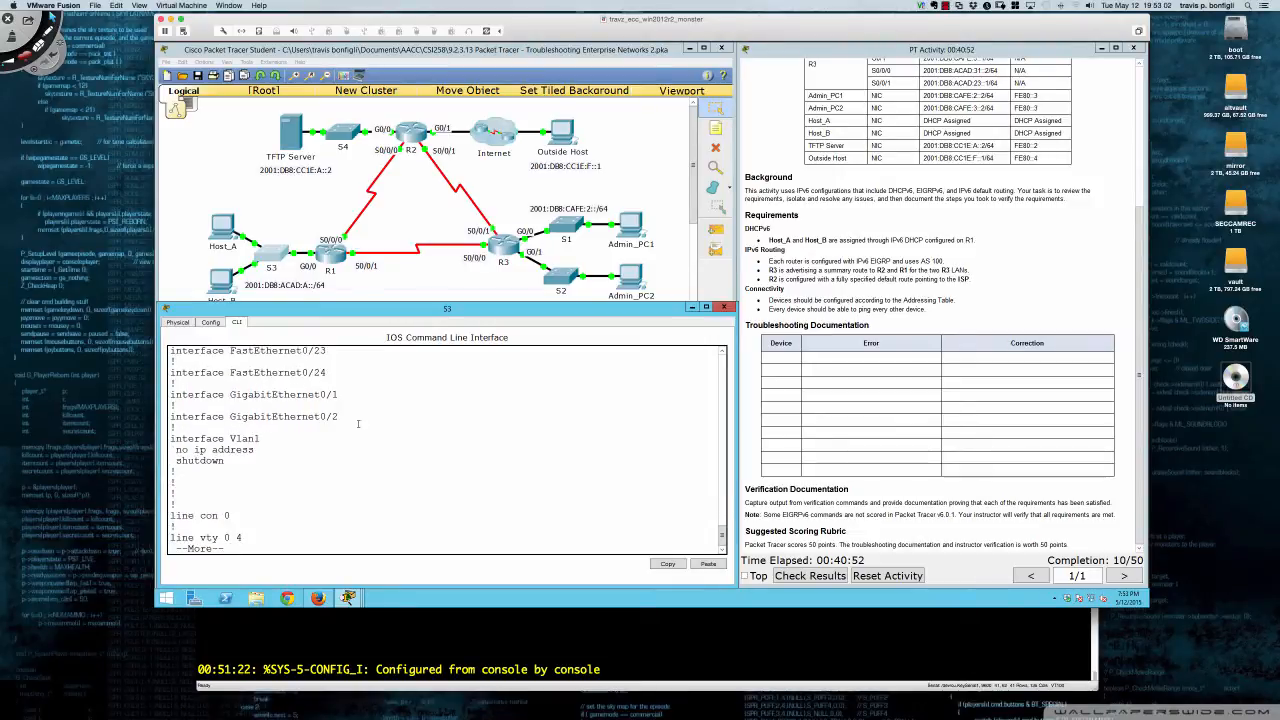
pyautogui.press('Return')
pyautogui.press('Return')
pyautogui.press('Return')
pyautogui.press('Return')
pyautogui.press('Return')
pyautogui.press('Return')
pyautogui.press('Return')
pyautogui.press('Return')
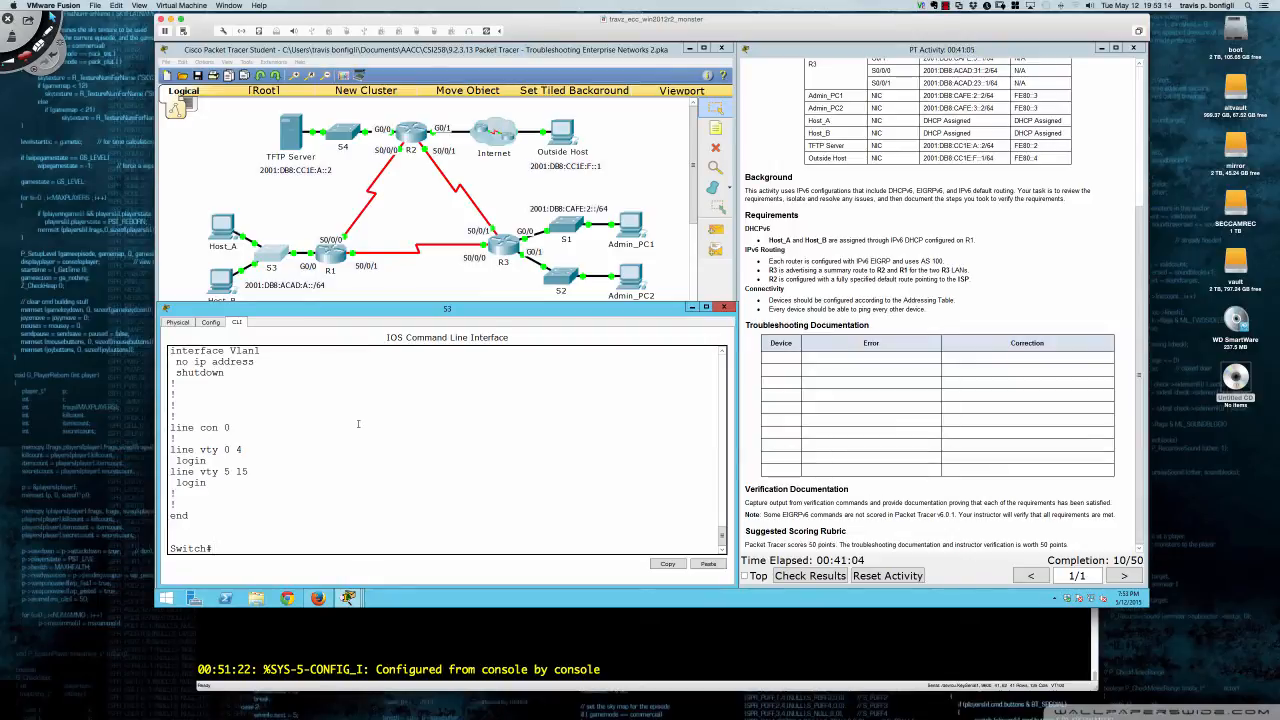
# - Recheck Host_A's IP configuration
pyautogui.click(228, 231)
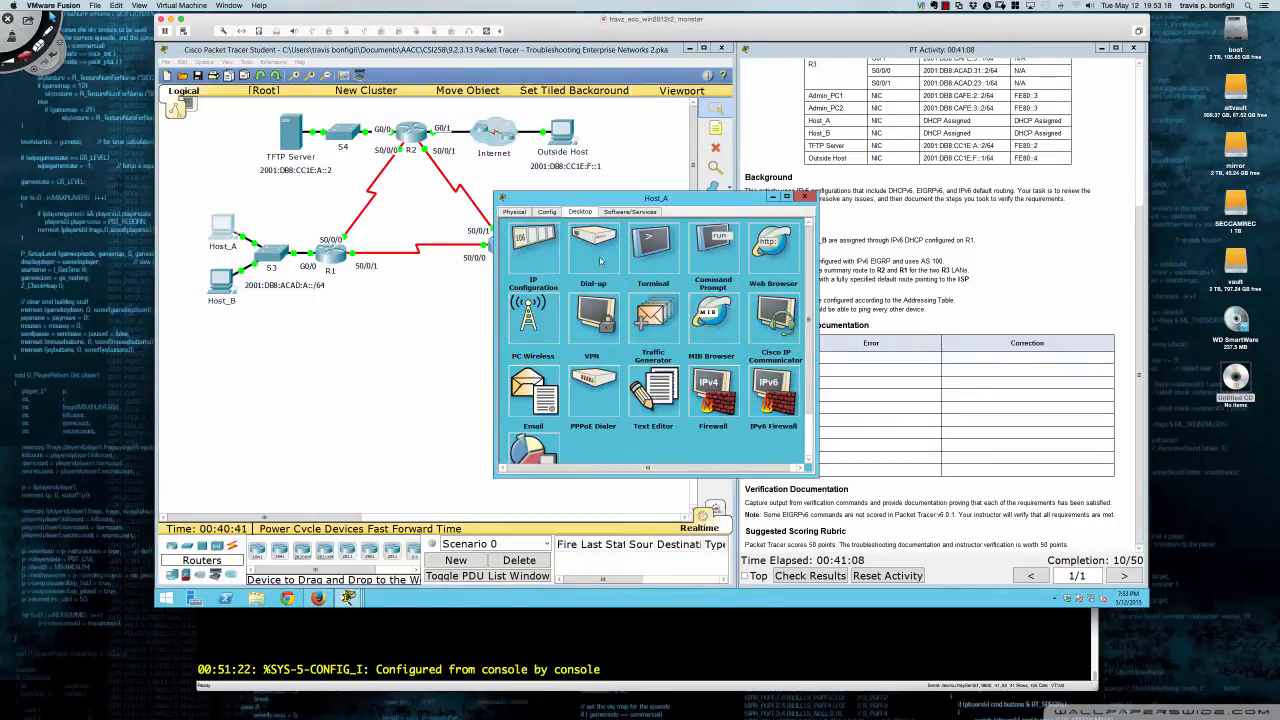
pyautogui.click(530, 257)
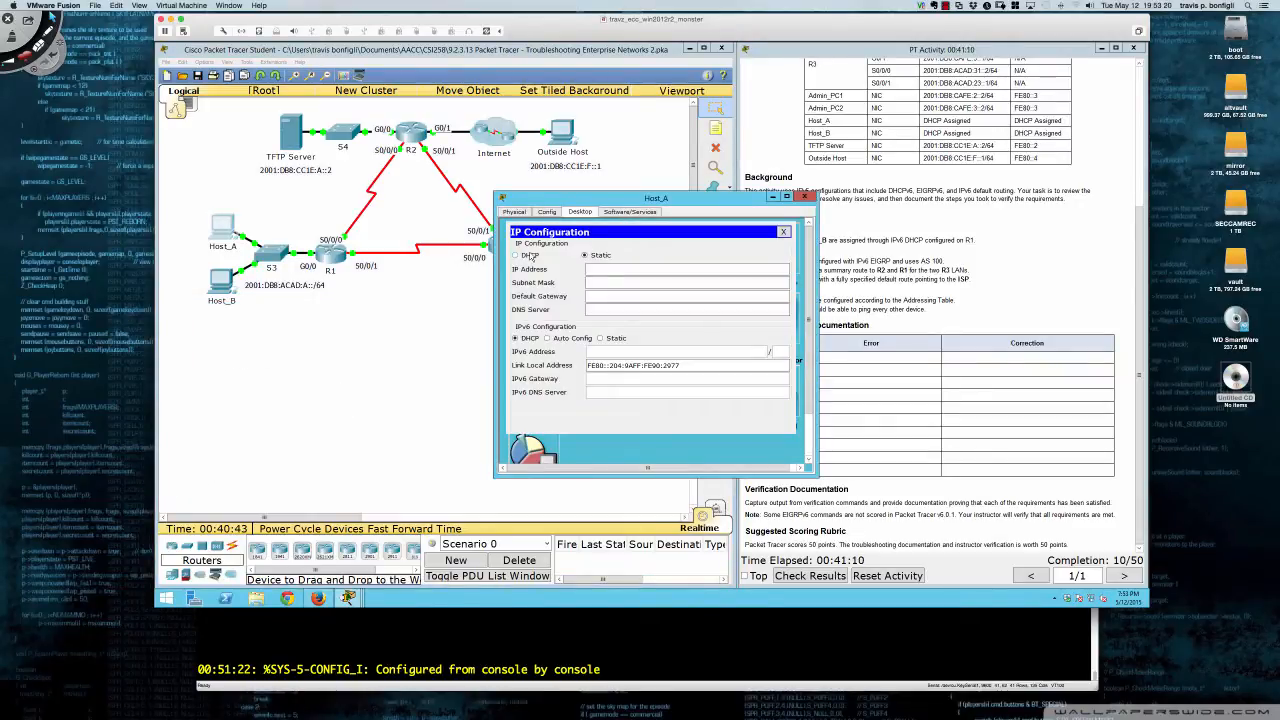
pyautogui.click(804, 197)
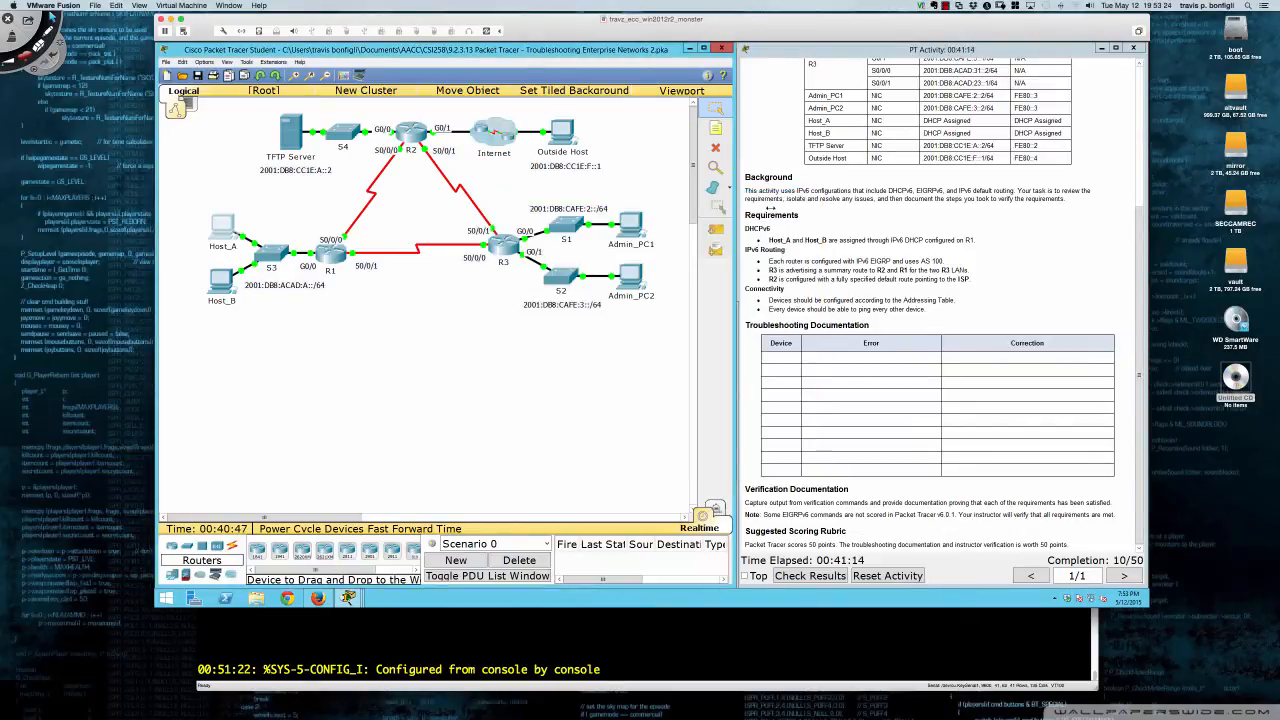
# - Run 'do sh run' on R1 and page to GigabitEthernet0/0 showing ipv6 dhcp server R1_LAN
pyautogui.click(333, 255)
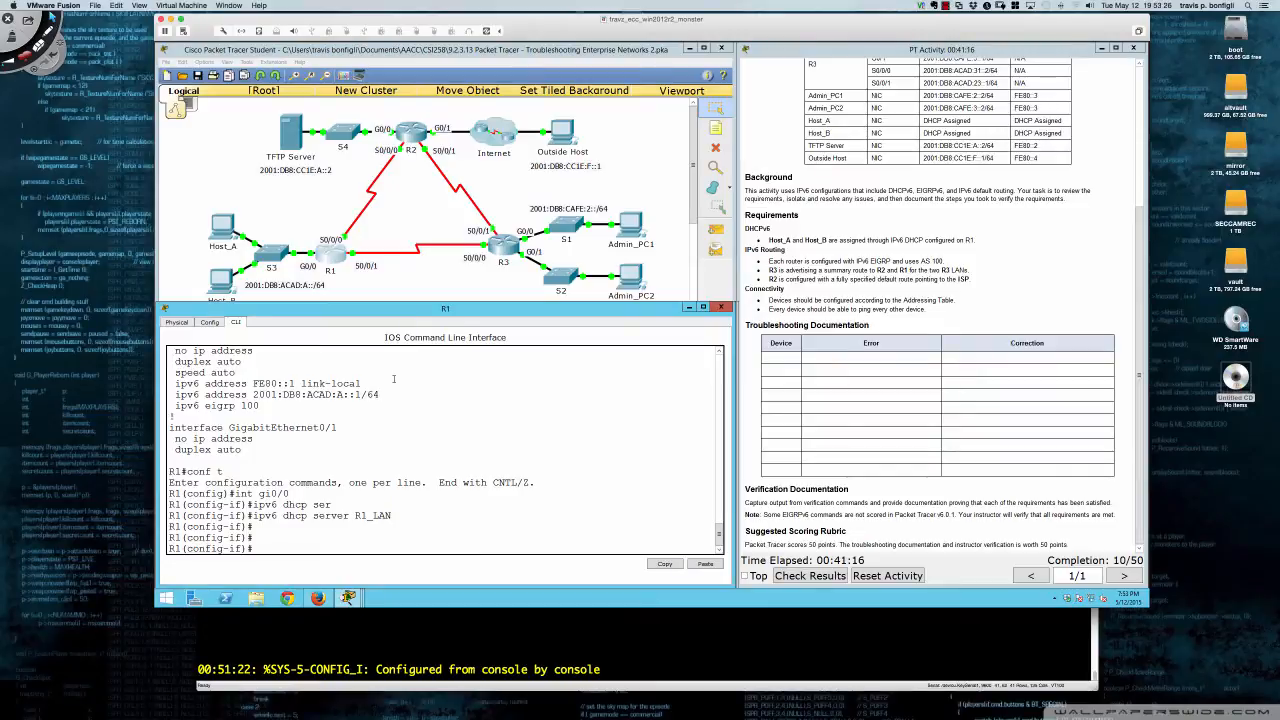
pyautogui.write('do sh run')
pyautogui.press('Return')
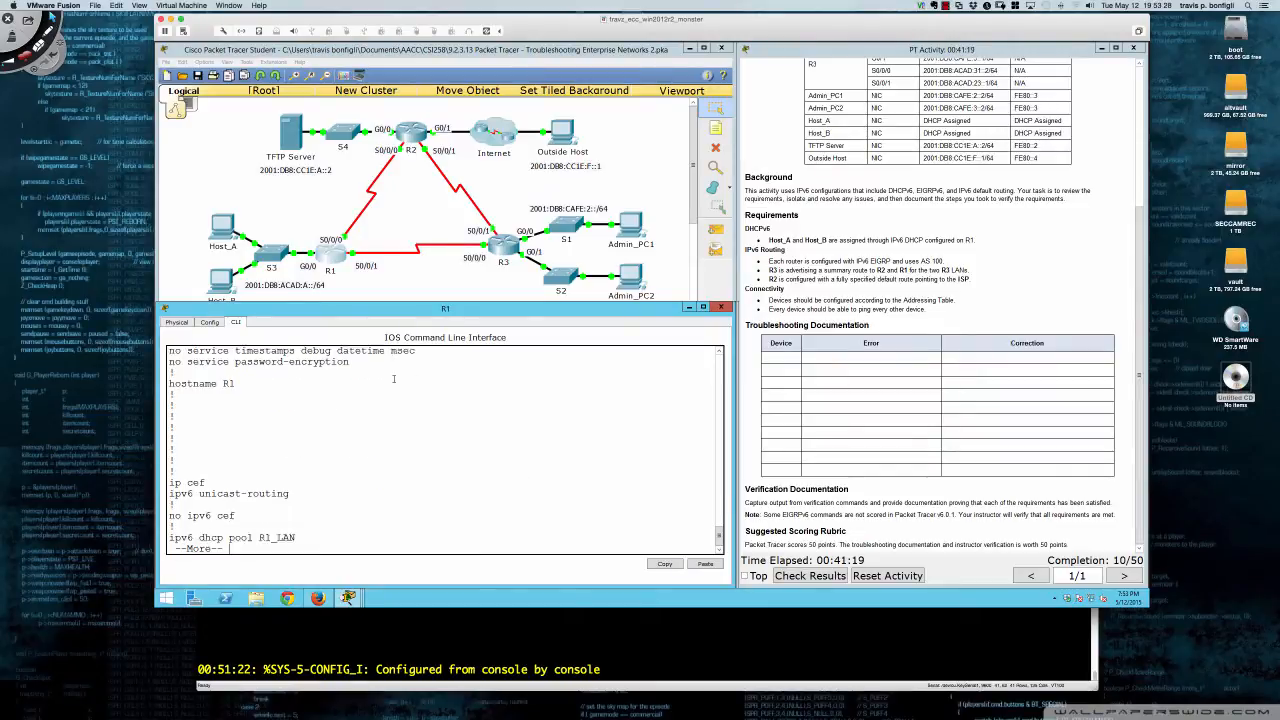
pyautogui.press('Return')
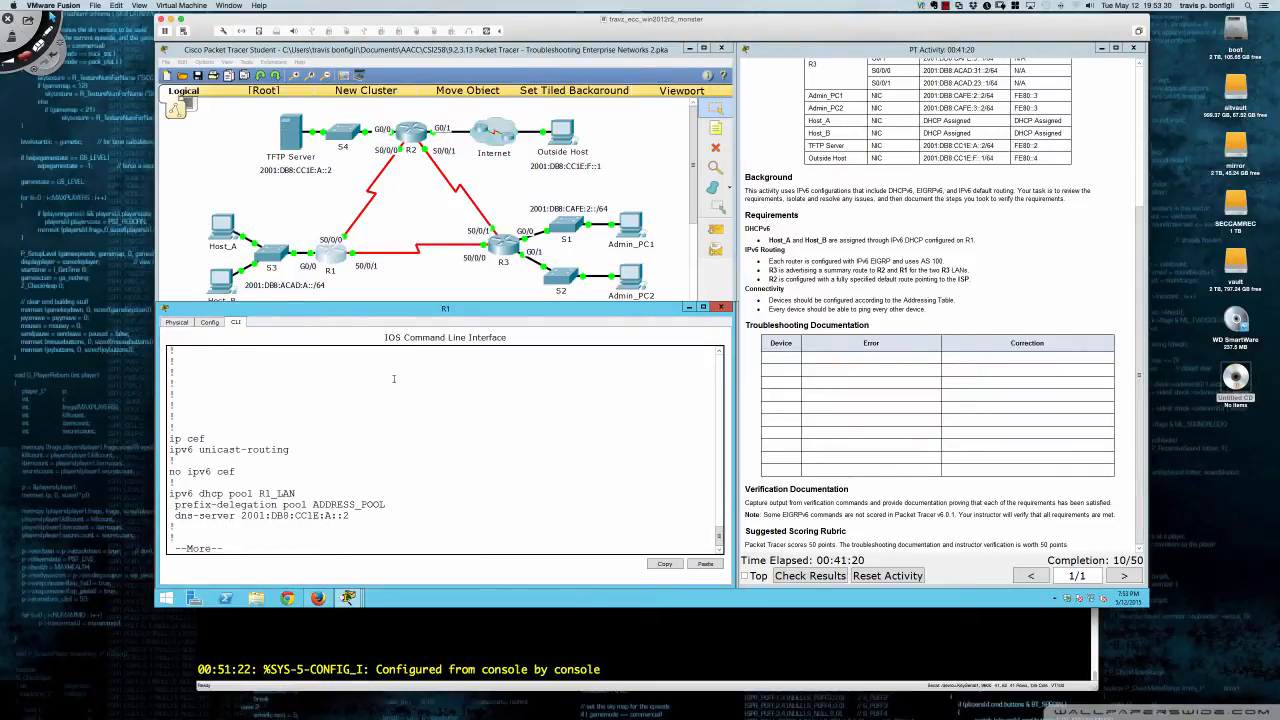
pyautogui.press('Return')
pyautogui.press('Return')
pyautogui.press('Return')
pyautogui.press('Return')
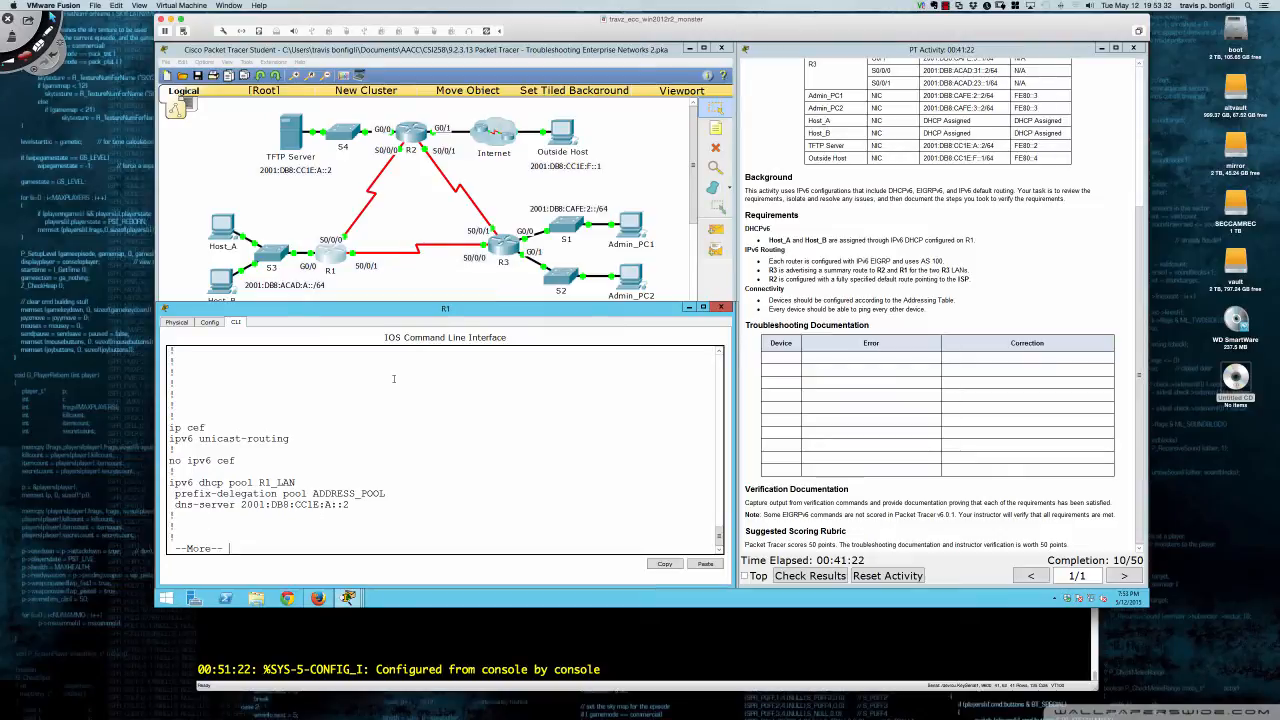
pyautogui.press('Return')
pyautogui.press('Return')
pyautogui.press('Return')
pyautogui.press('Return')
pyautogui.press('Return')
pyautogui.press('Return')
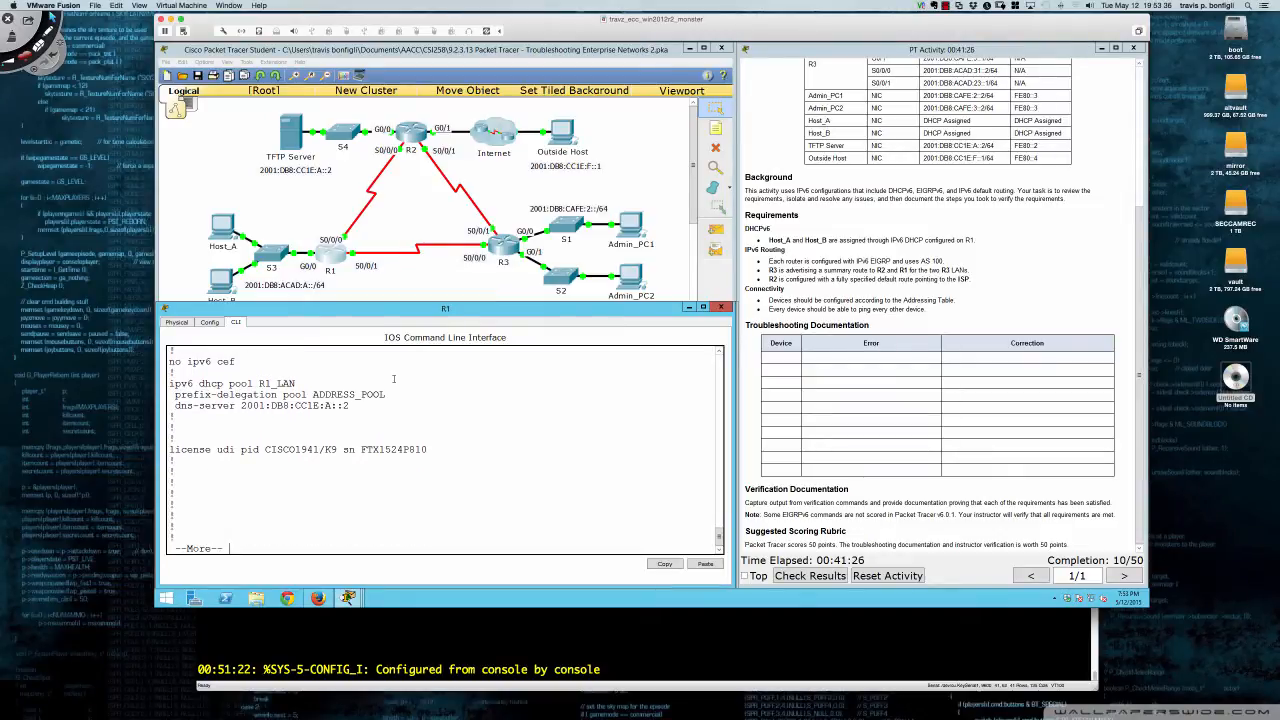
pyautogui.press('Return')
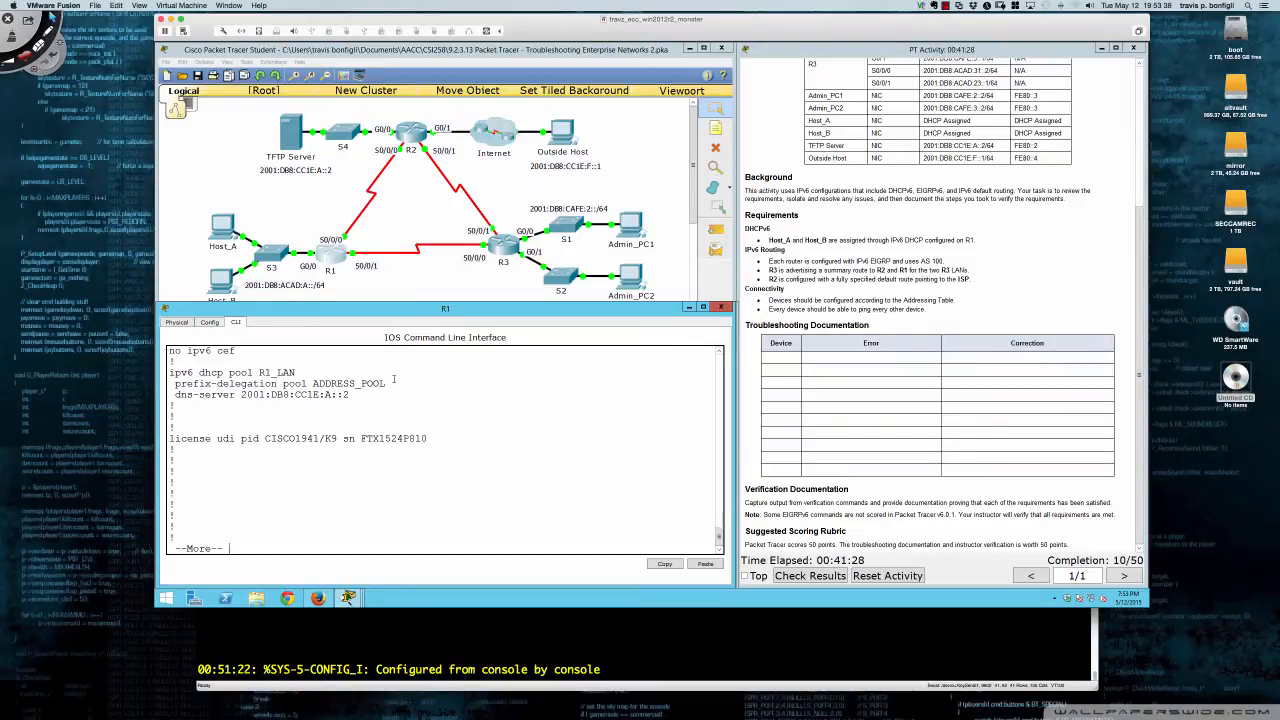
pyautogui.press('Return')
pyautogui.press('Return')
pyautogui.press('Return')
pyautogui.press('Return')
pyautogui.press('Return')
pyautogui.press('Return')
pyautogui.press('Return')
pyautogui.press('Return')
pyautogui.press('Return')
pyautogui.press('Return')
pyautogui.press('Return')
pyautogui.press('Return')
pyautogui.press('Return')
pyautogui.press('Return')
pyautogui.press('Return')
pyautogui.press('Return')
pyautogui.press('Return')
pyautogui.press('Return')
pyautogui.press('Return')
pyautogui.press('Return')
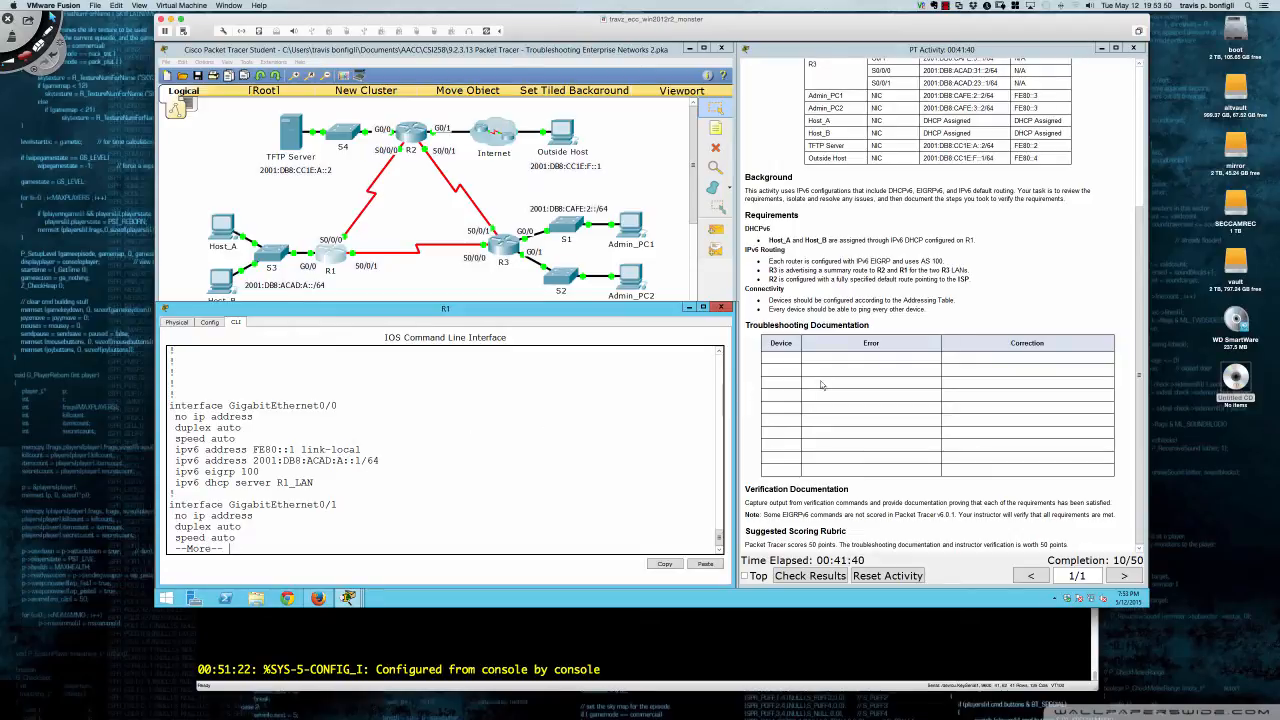
pyautogui.scroll(2, 824, 358)
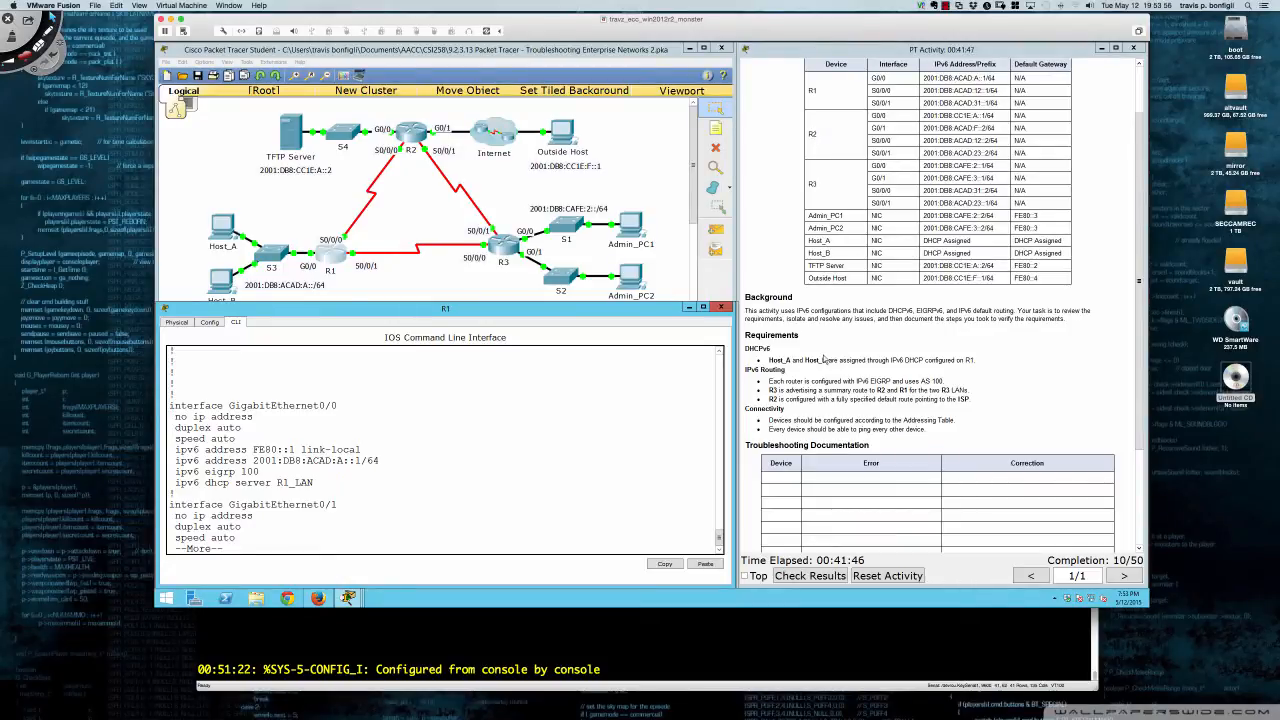
pyautogui.scroll(-2, 824, 358)
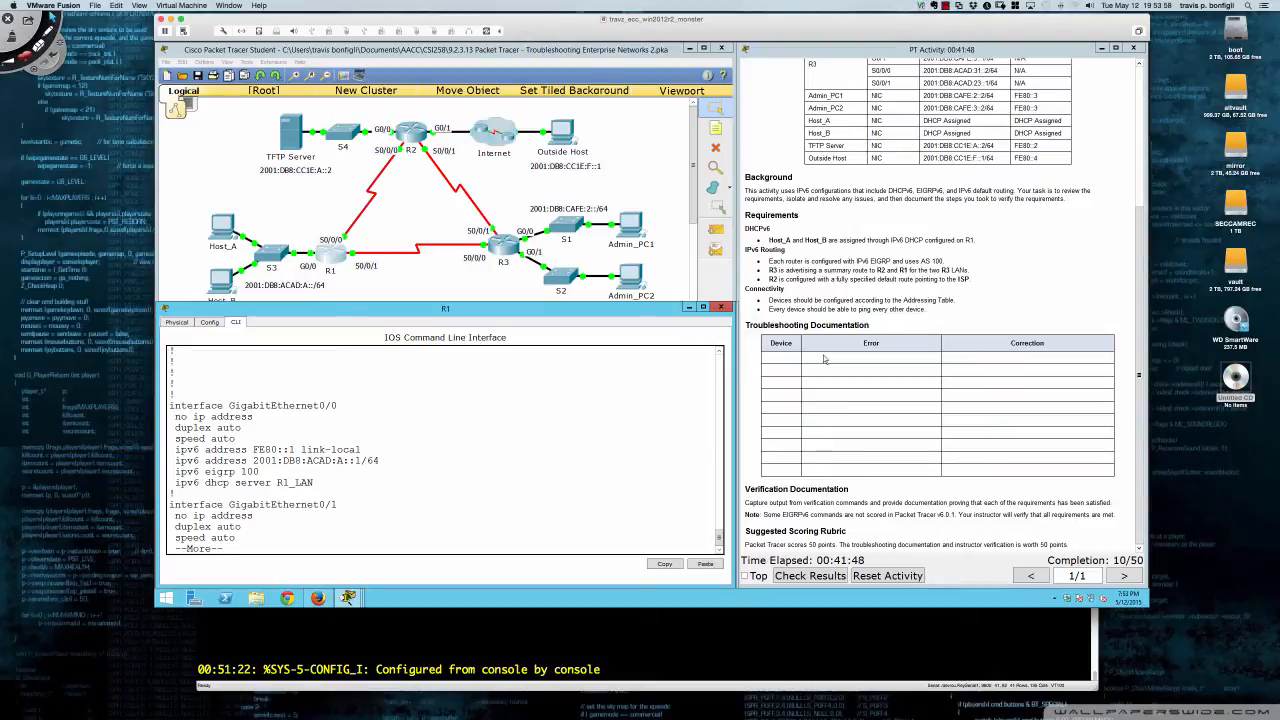
pyautogui.scroll(1, 824, 358)
pyautogui.scroll(-1, 824, 358)
pyautogui.press('q')
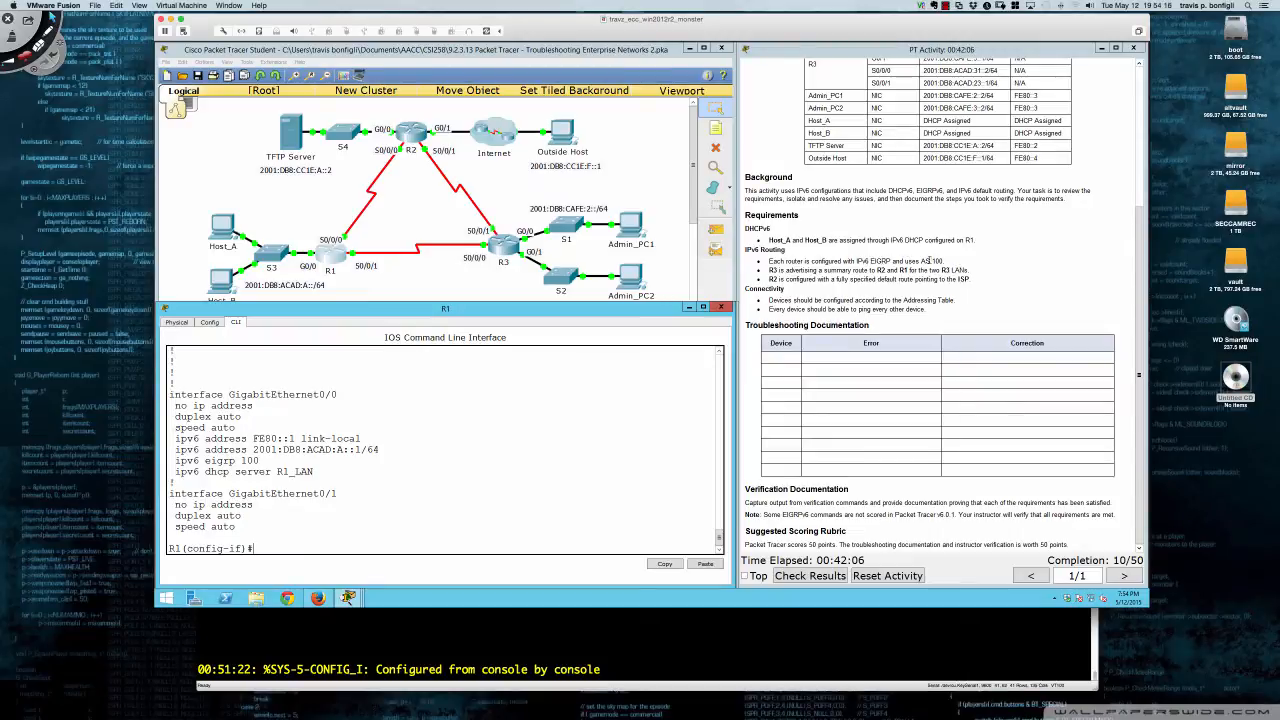
# - Page R1's running configuration through to the ipv6 router eigrp 100 section
pyautogui.click(561, 409)
pyautogui.press('Return')
pyautogui.press('Return')
pyautogui.press('Return')
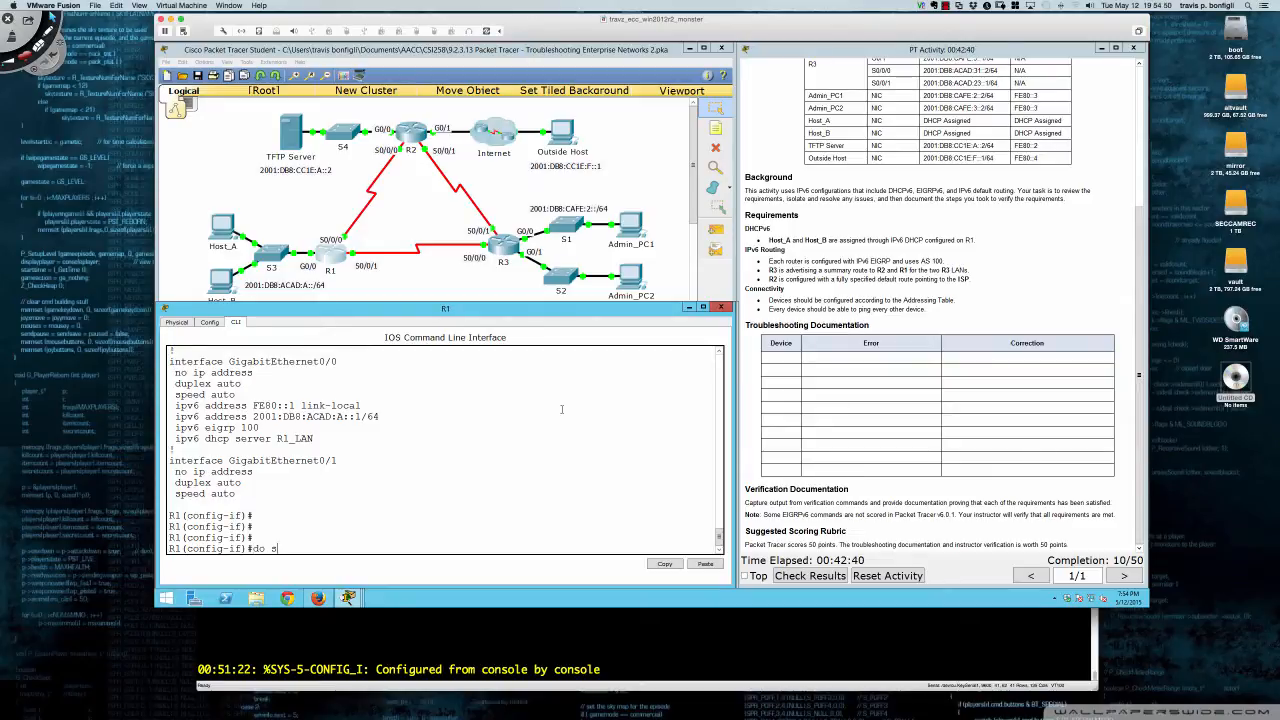
pyautogui.write('h run')
pyautogui.press('Return')
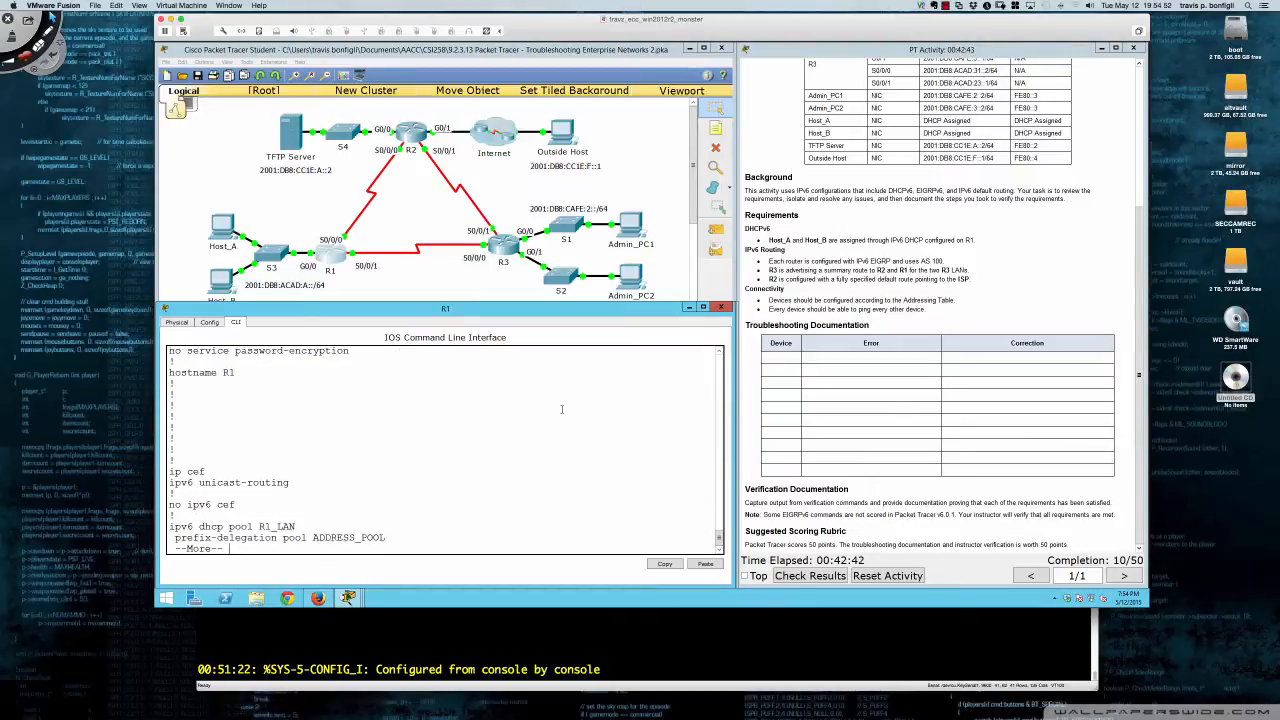
pyautogui.press('space')
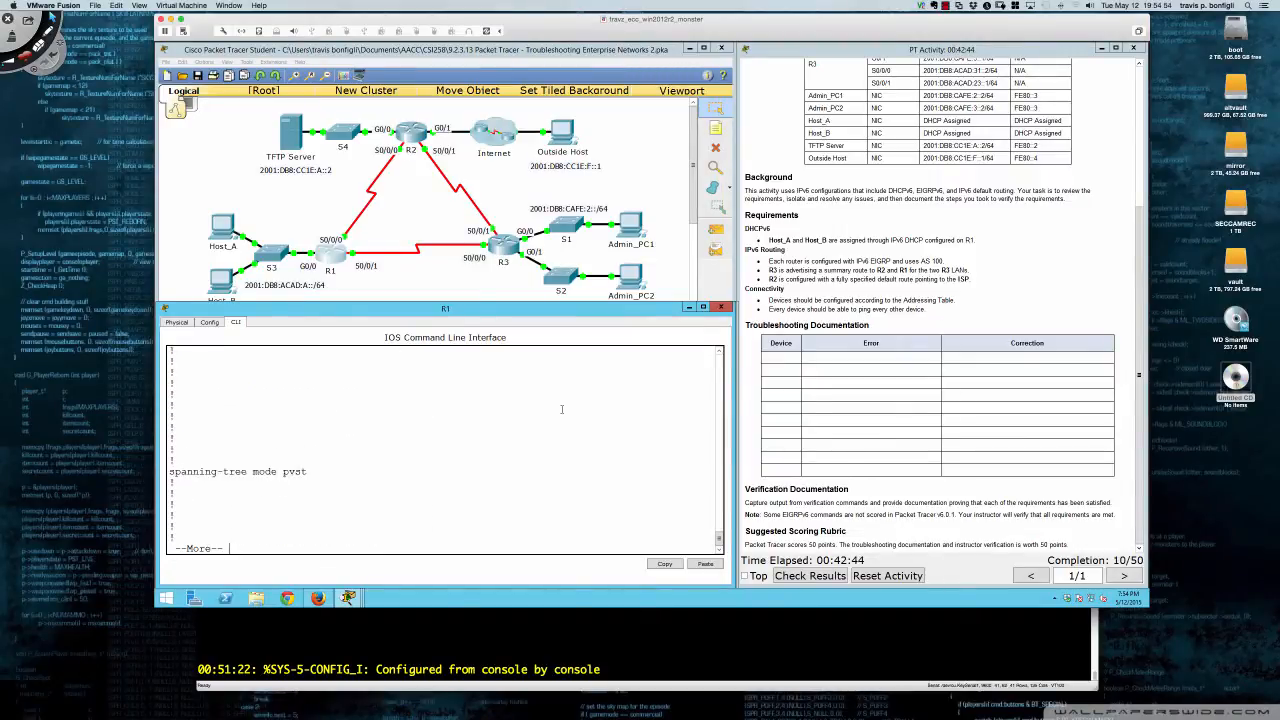
pyautogui.press('space')
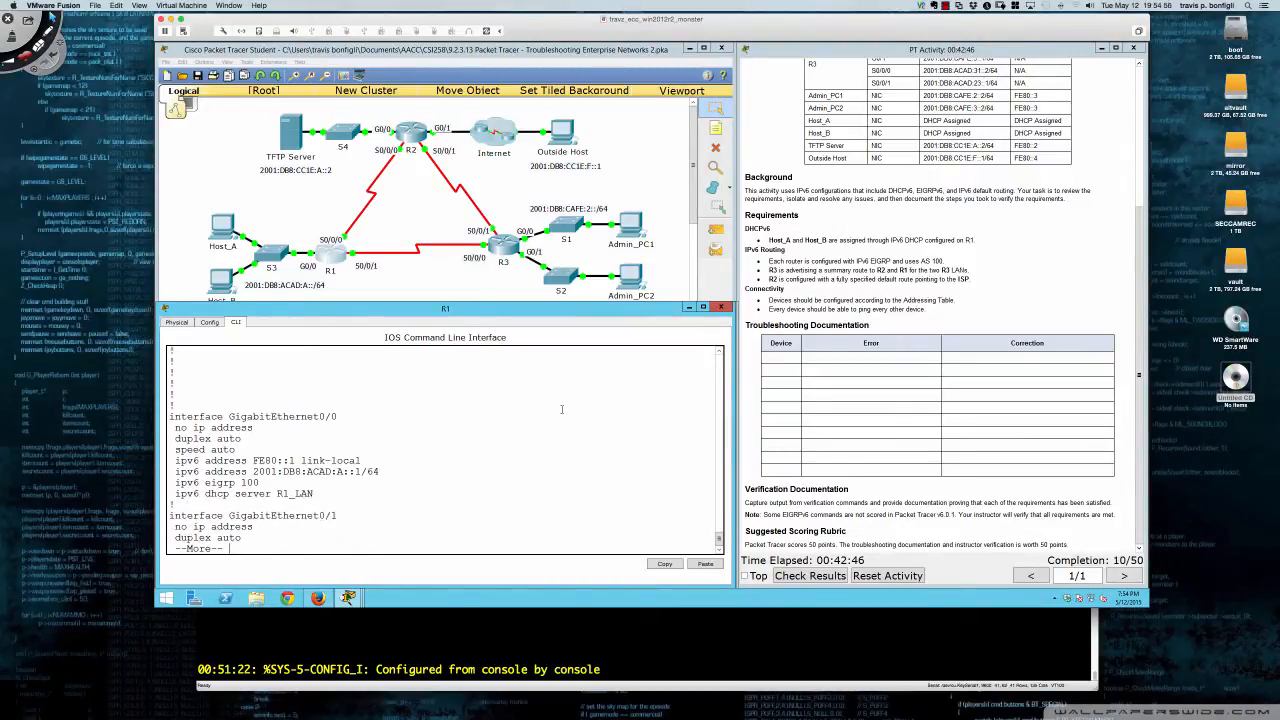
pyautogui.press('space')
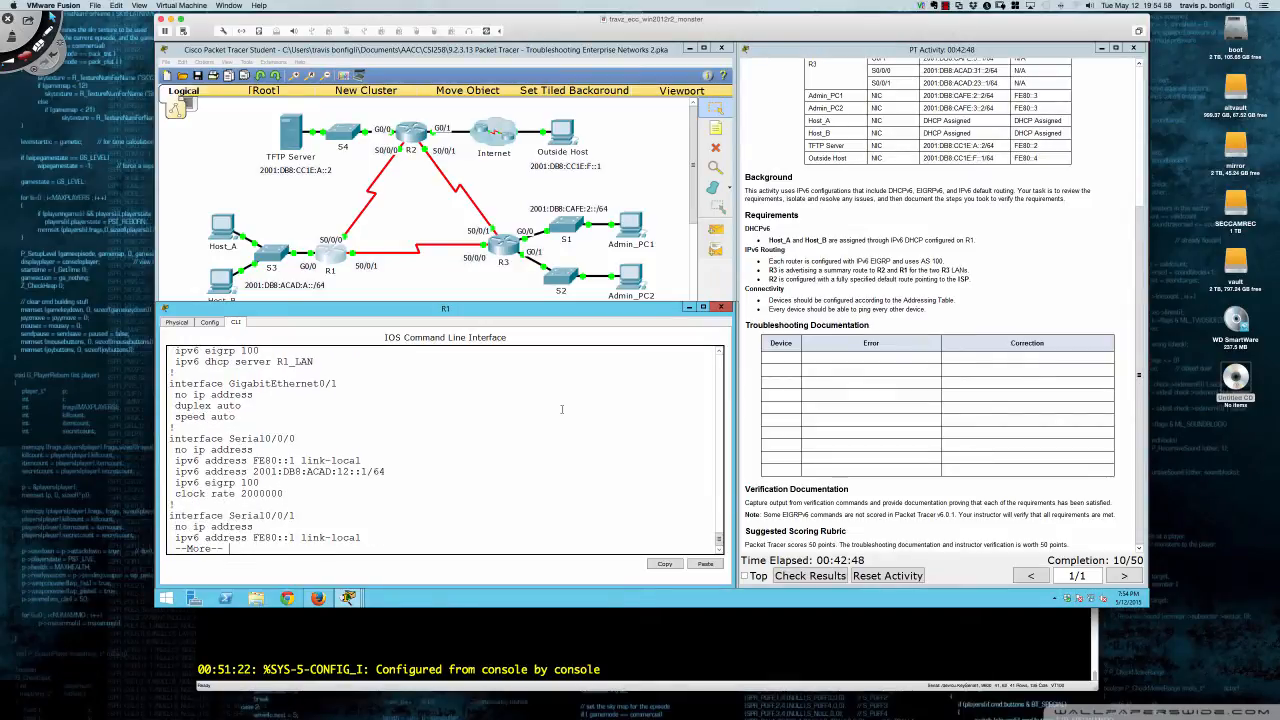
pyautogui.press('Return')
pyautogui.press('Return')
pyautogui.press('Return')
pyautogui.press('Return')
pyautogui.press('Return')
pyautogui.press('Return')
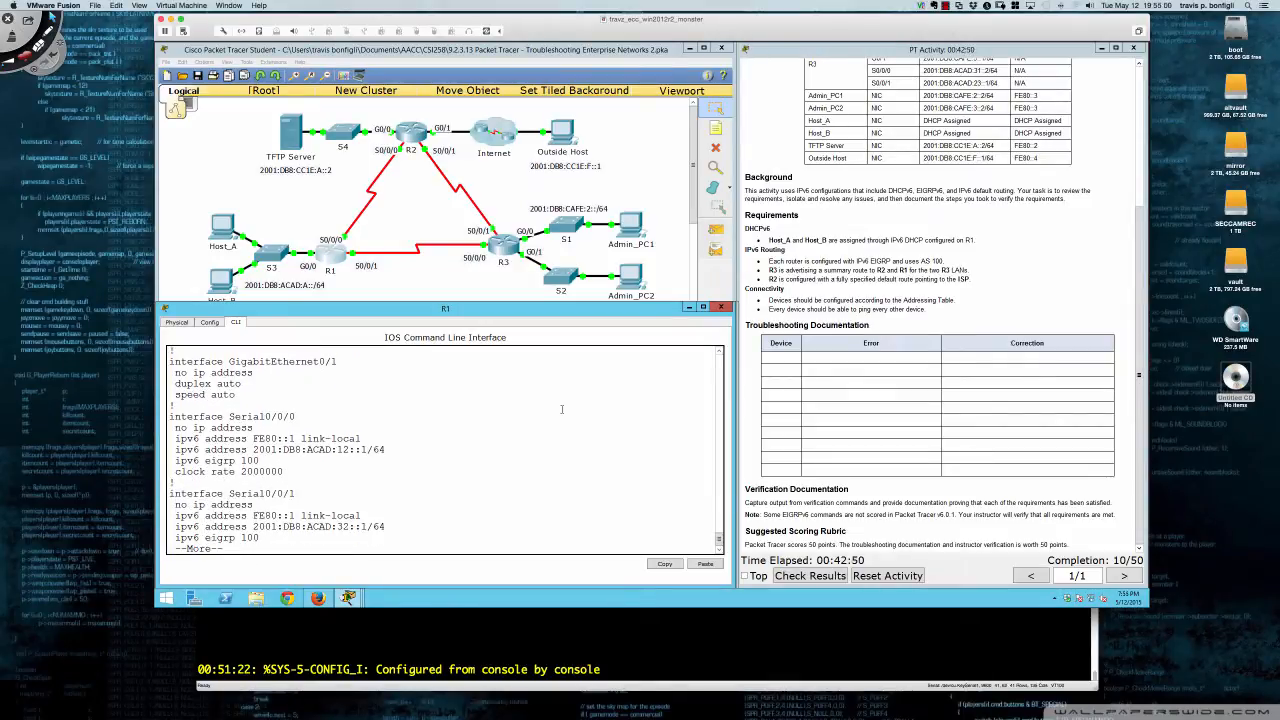
pyautogui.press('Return')
pyautogui.press('Return')
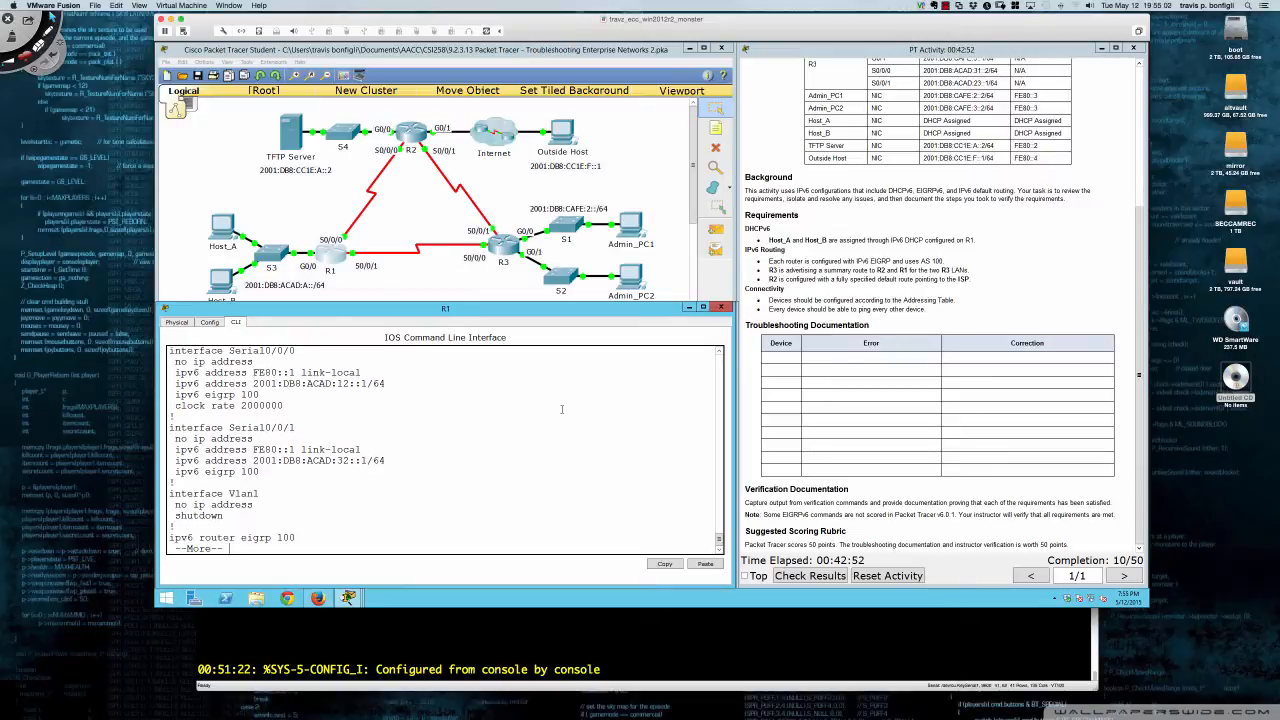
pyautogui.press('Return')
pyautogui.press('Return')
pyautogui.press('Return')
pyautogui.press('Return')
pyautogui.press('Return')
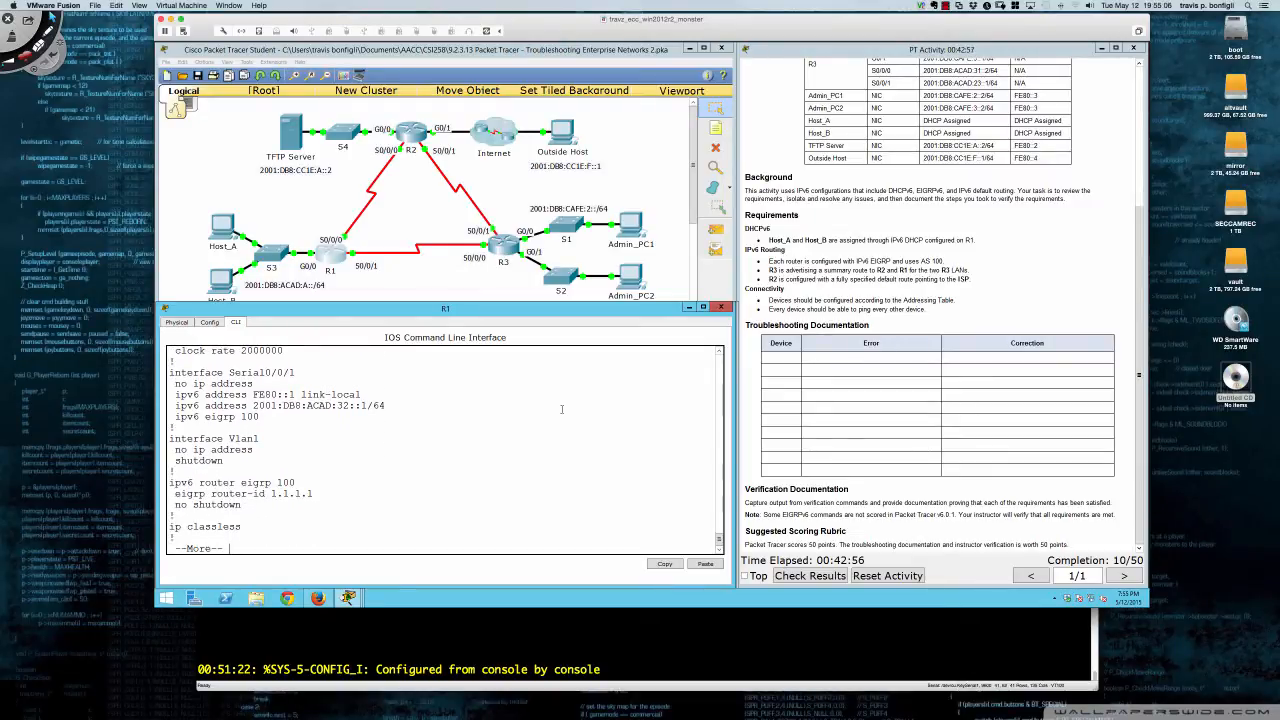
pyautogui.press('q')
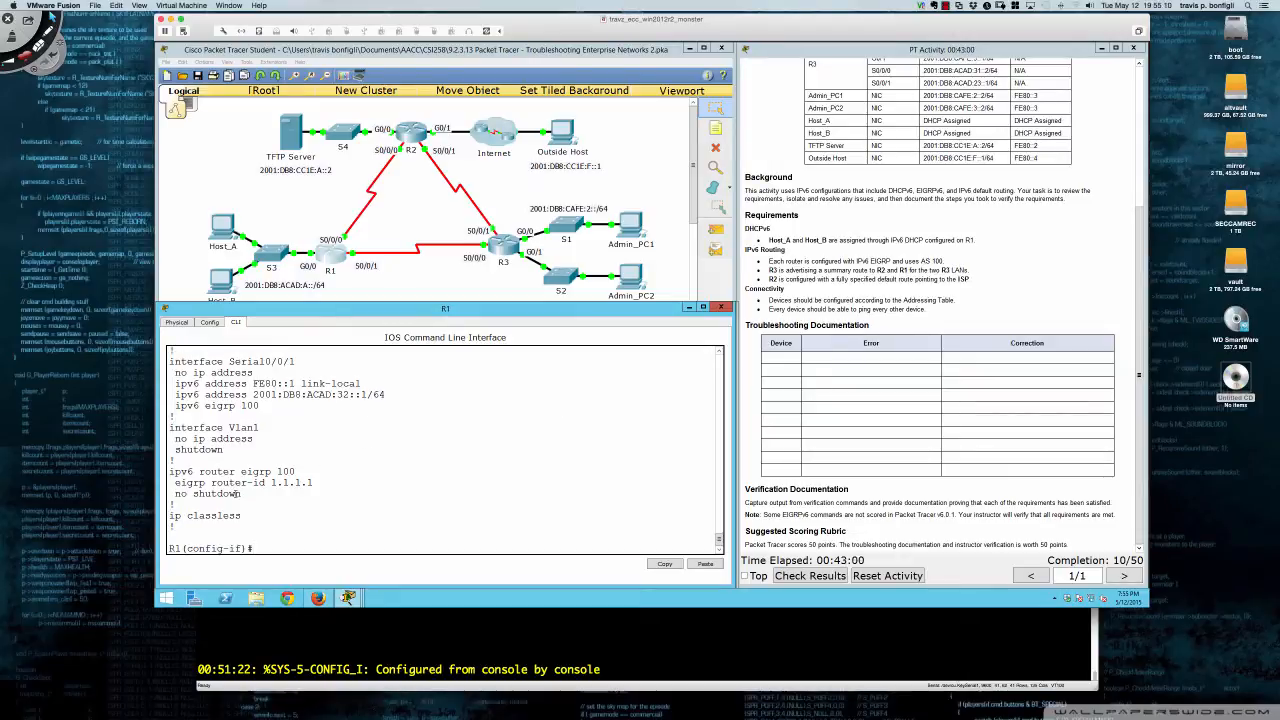
# - Run 'do sh ipv6 eigrp neigh' on R1, showing only neighbor FE80::2 on Se0/0/0
pyautogui.moveTo(246, 494); pyautogui.dragTo(176, 494)
pyautogui.click(400, 487)
pyautogui.write('do sh ipv6 eigrp neigh')
pyautogui.press('Return')
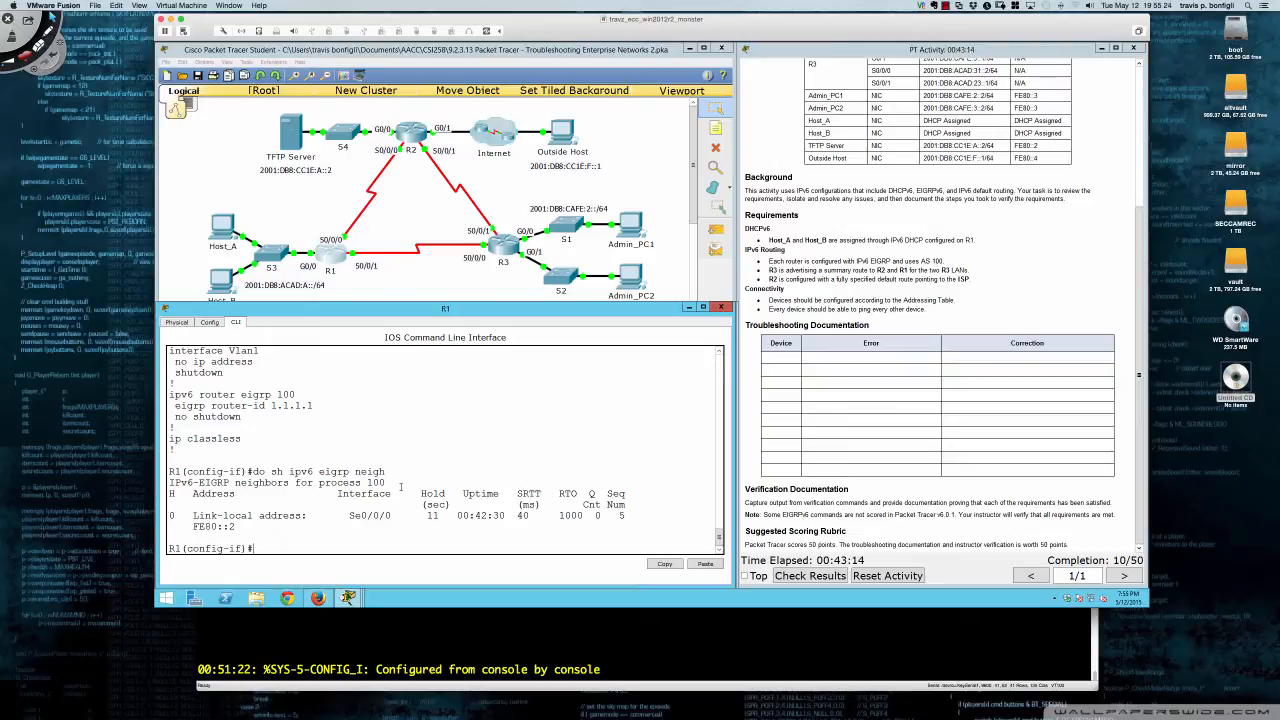
# - Open R2's console, enter privileged mode, and run sh run
pyautogui.click(416, 130)
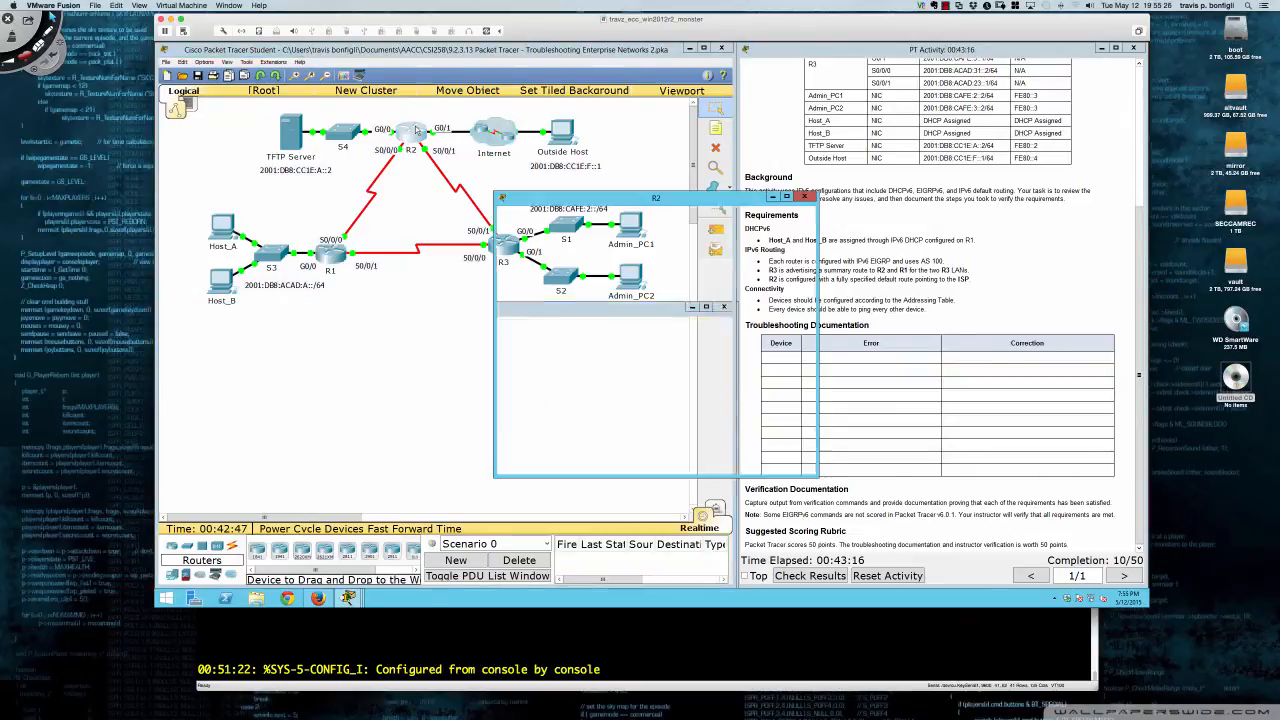
pyautogui.moveTo(605, 203); pyautogui.dragTo(266, 306)
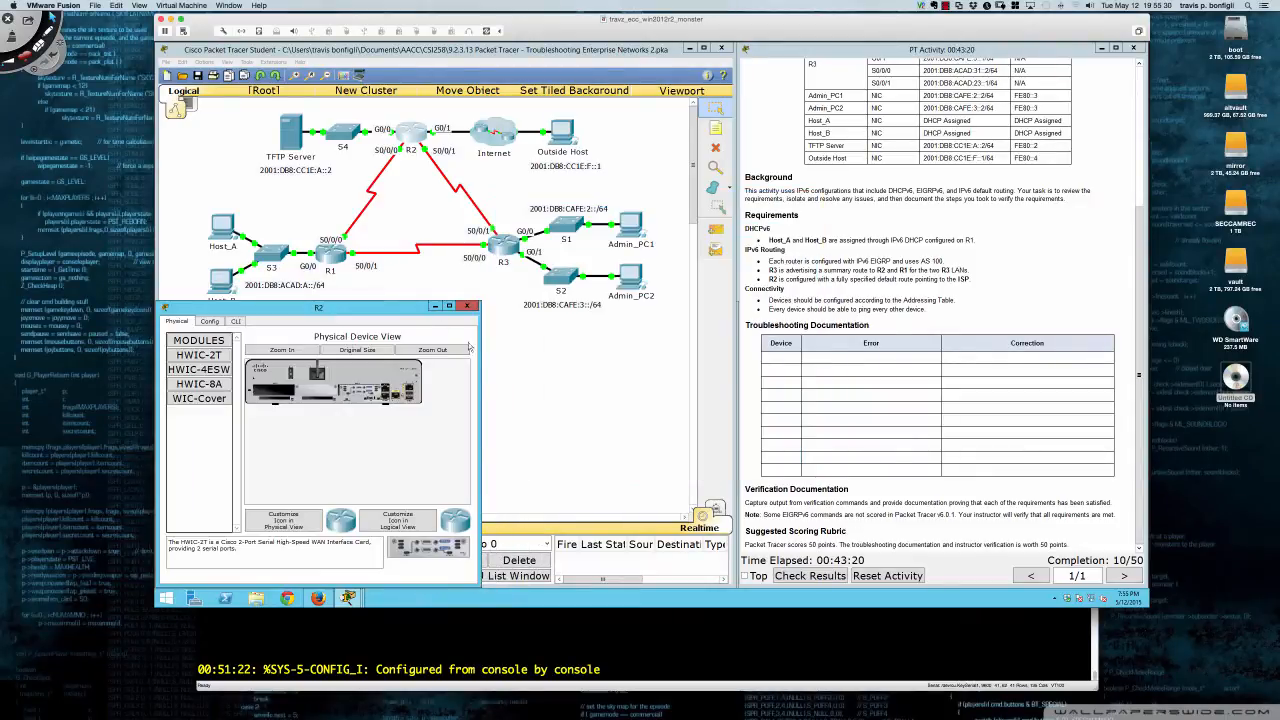
pyautogui.moveTo(469, 347); pyautogui.dragTo(736, 352)
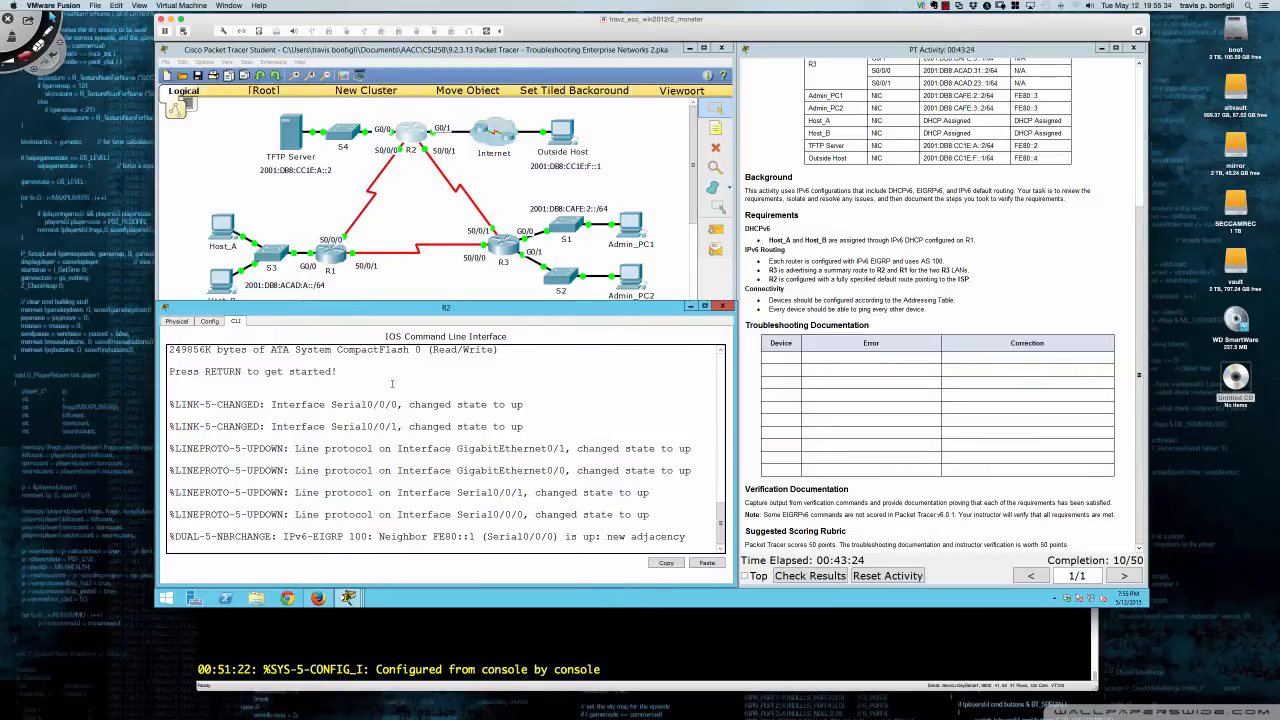
pyautogui.press('Return')
pyautogui.press('Return')
pyautogui.press('Return')
pyautogui.press('Return')
pyautogui.press('Return')
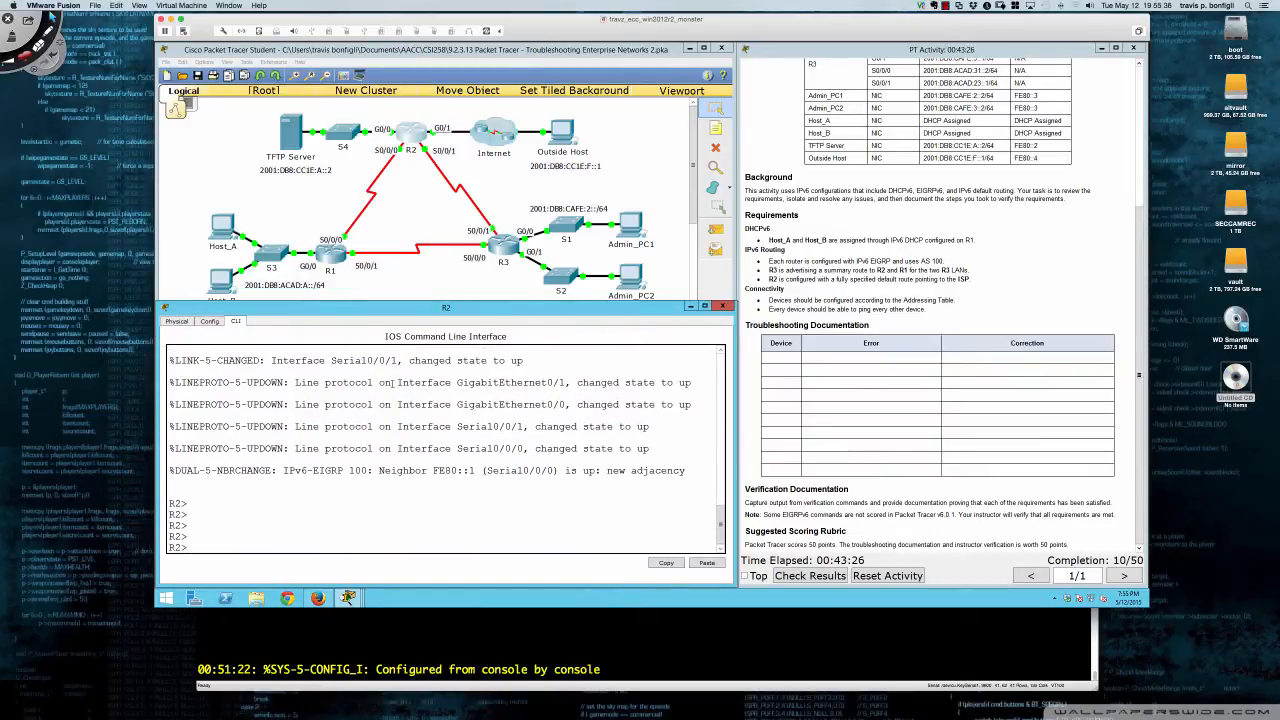
pyautogui.write('en')
pyautogui.press('Return')
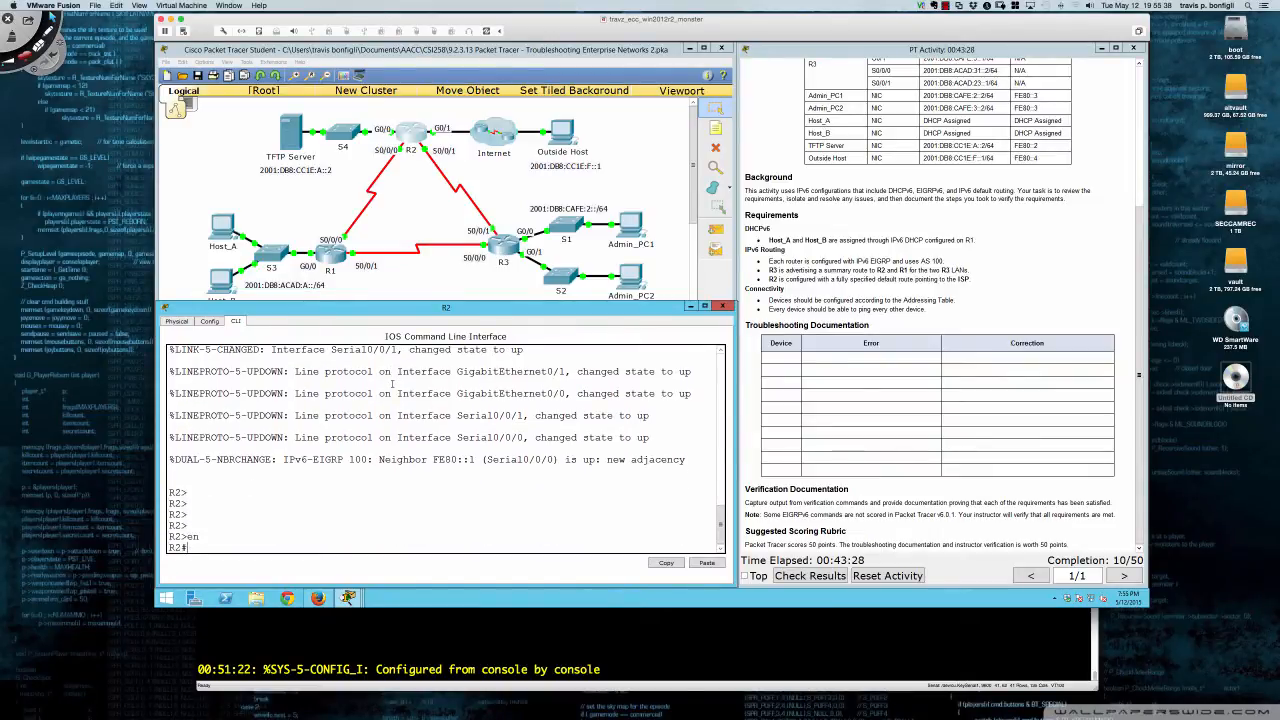
pyautogui.write('sh run')
pyautogui.press('Return')
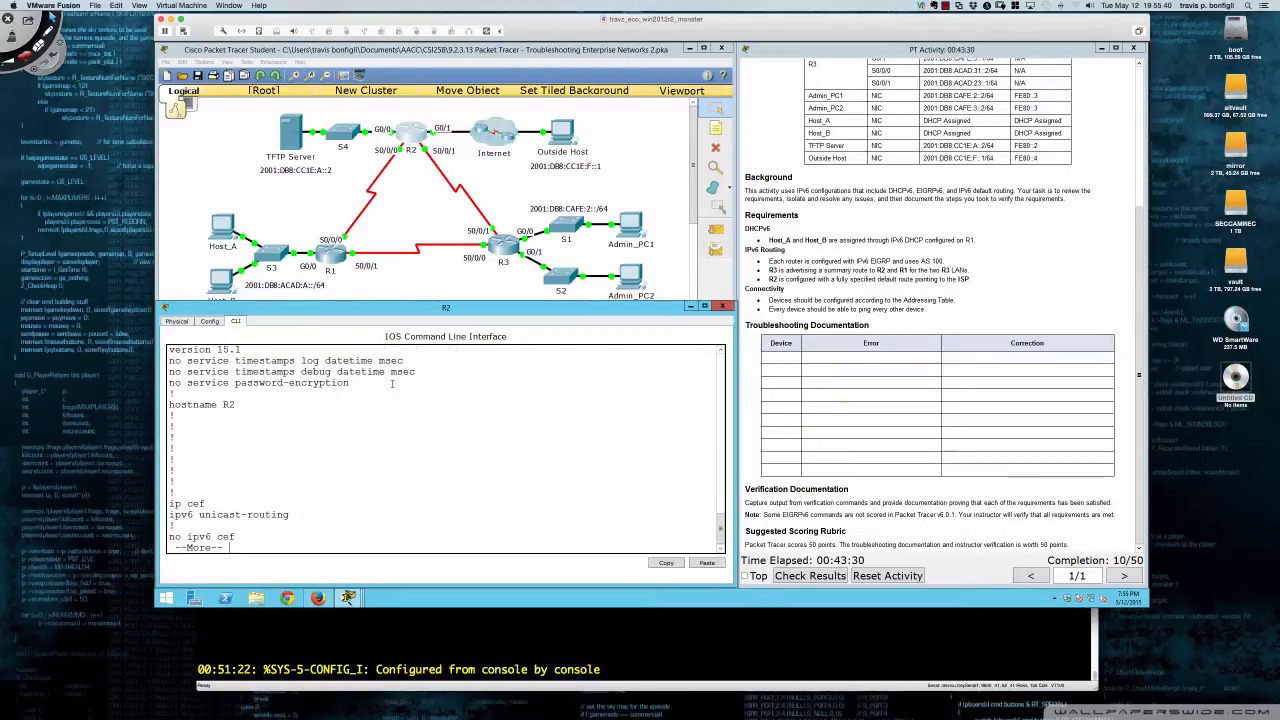
# - Page to R2's interfaces, noting ipv6 eigrp 1000 on Gi0/0 and Gi0/1
pyautogui.press('space')
pyautogui.press('space')
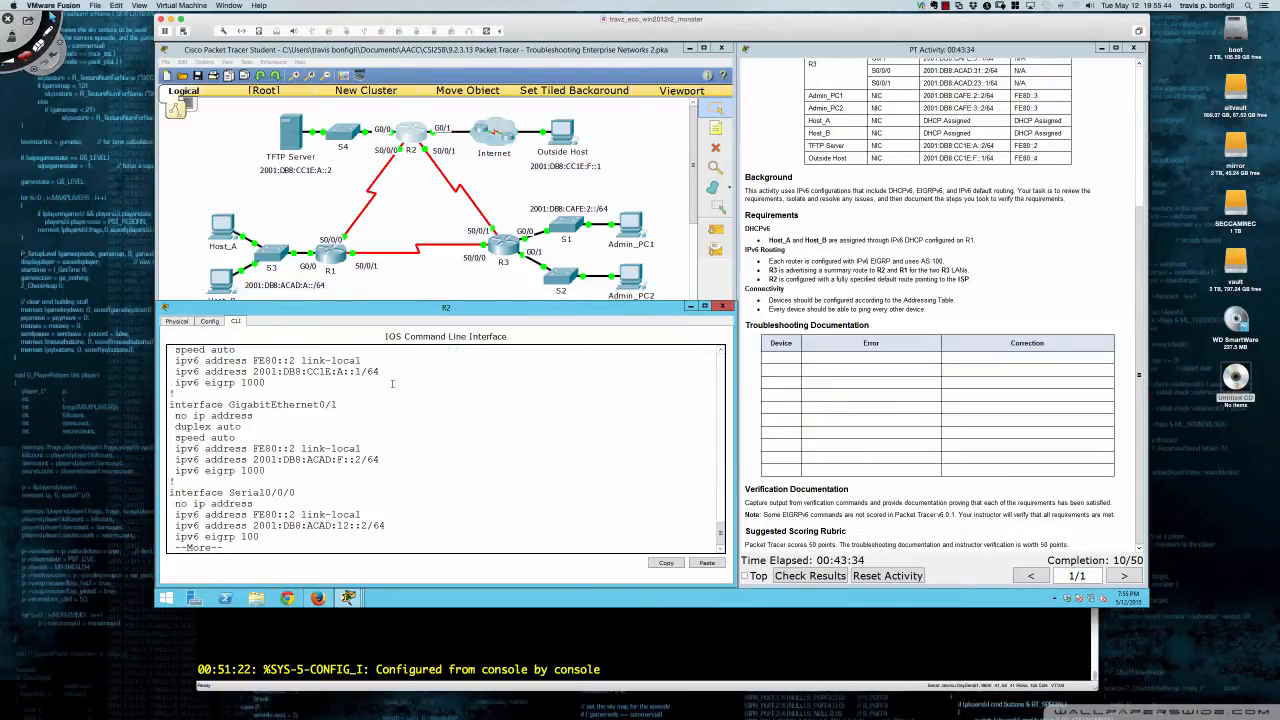
pyautogui.scroll(2, 385, 392)
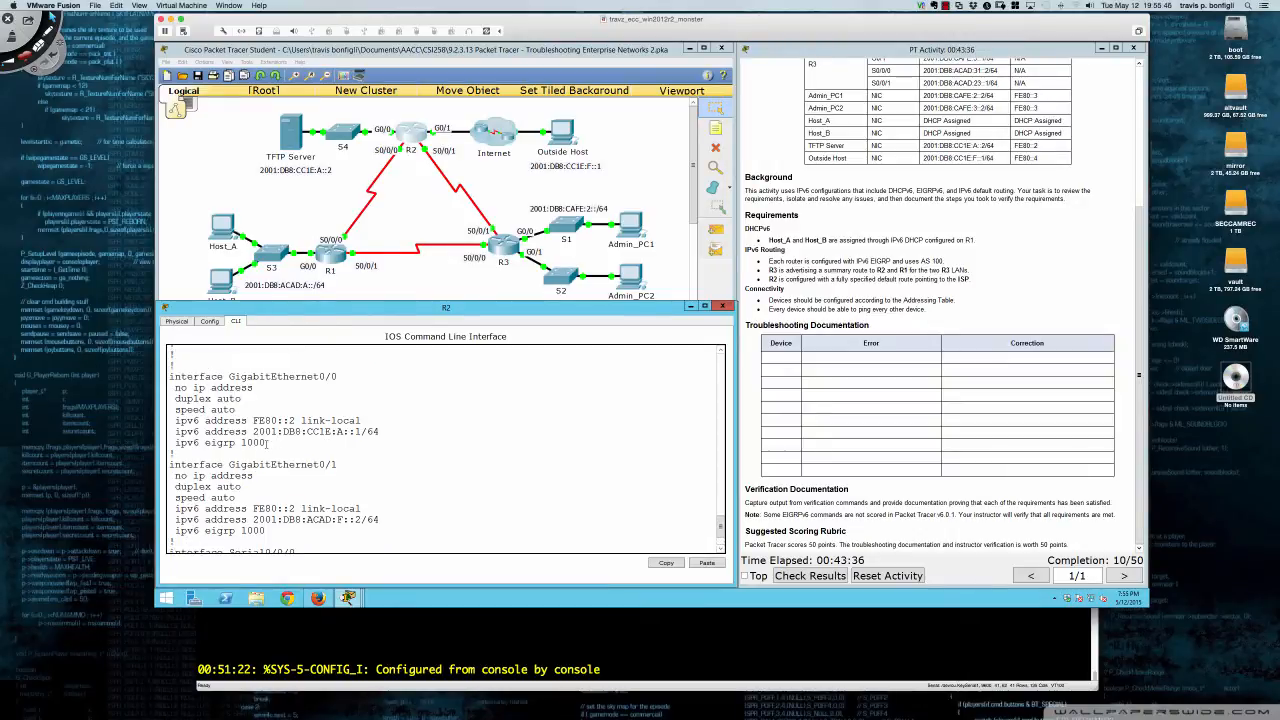
pyautogui.moveTo(266, 442); pyautogui.dragTo(238, 442)
pyautogui.scroll(-2, 240, 442)
pyautogui.click(266, 468)
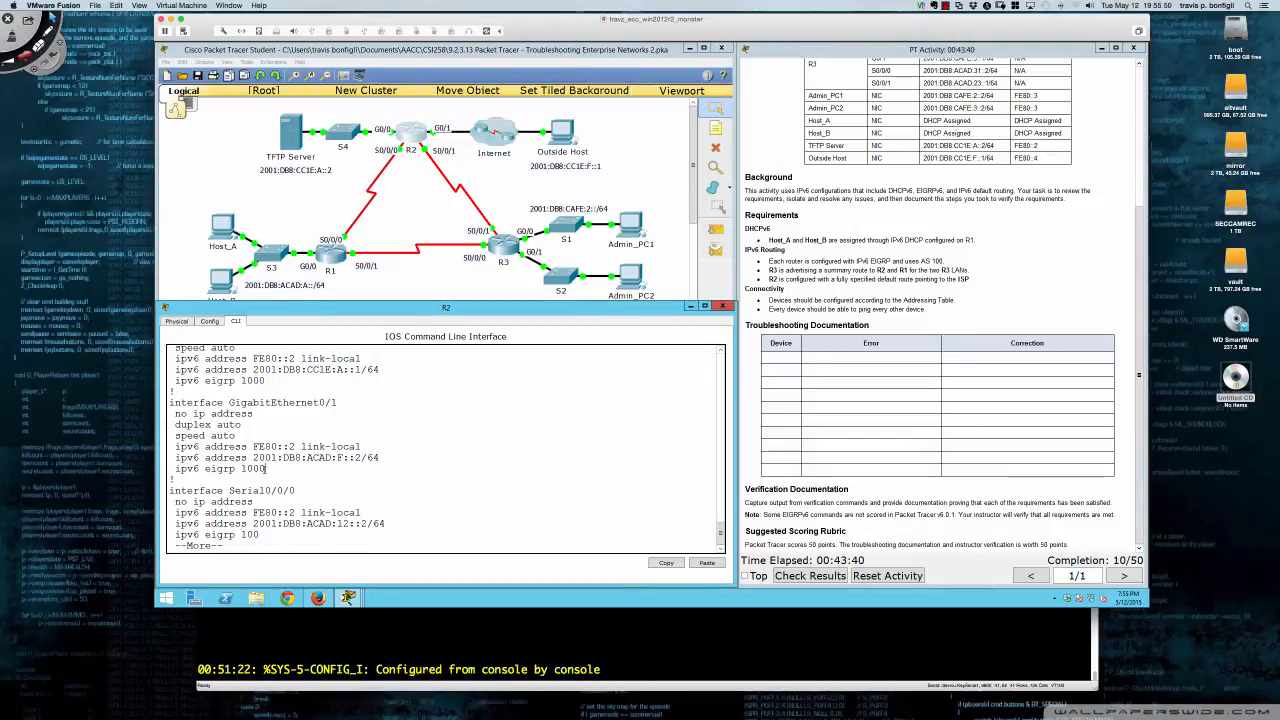
pyautogui.moveTo(266, 468); pyautogui.dragTo(222, 468)
pyautogui.press('Return')
pyautogui.press('Return')
pyautogui.press('Return')
pyautogui.press('Return')
pyautogui.press('Return')
pyautogui.press('Return')
pyautogui.press('Return')
pyautogui.press('Return')
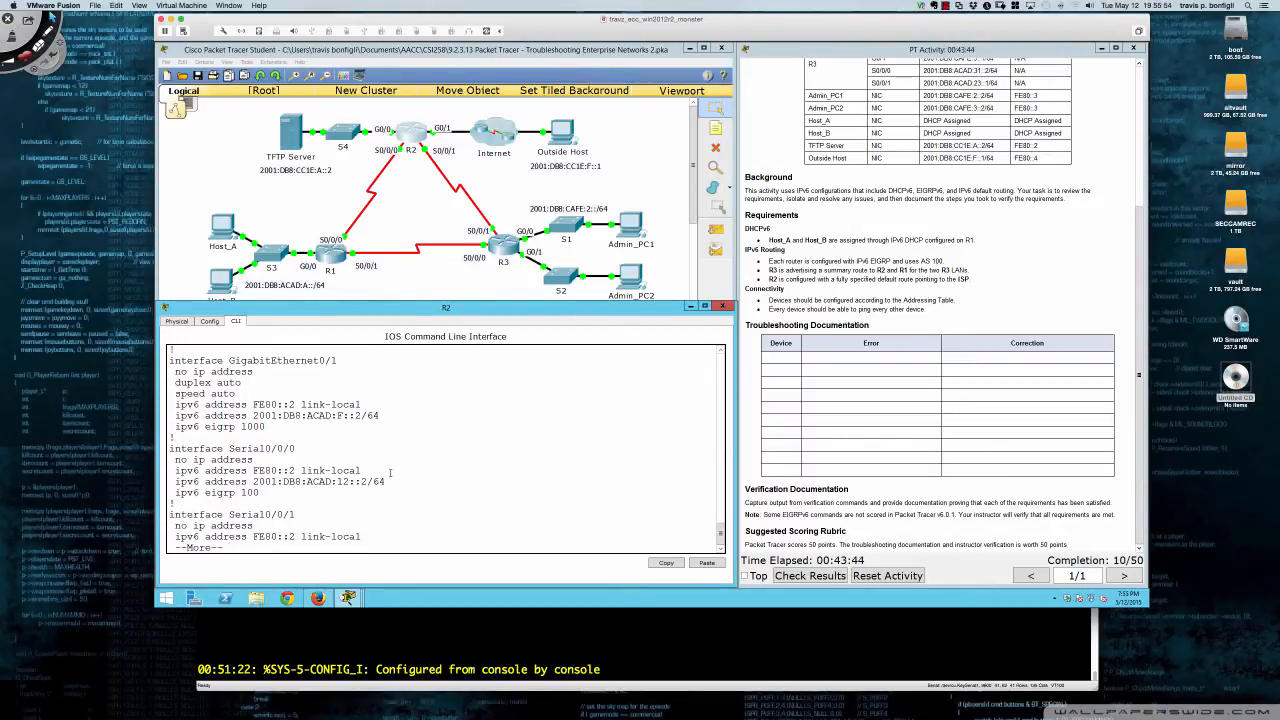
pyautogui.press('Return')
pyautogui.press('Return')
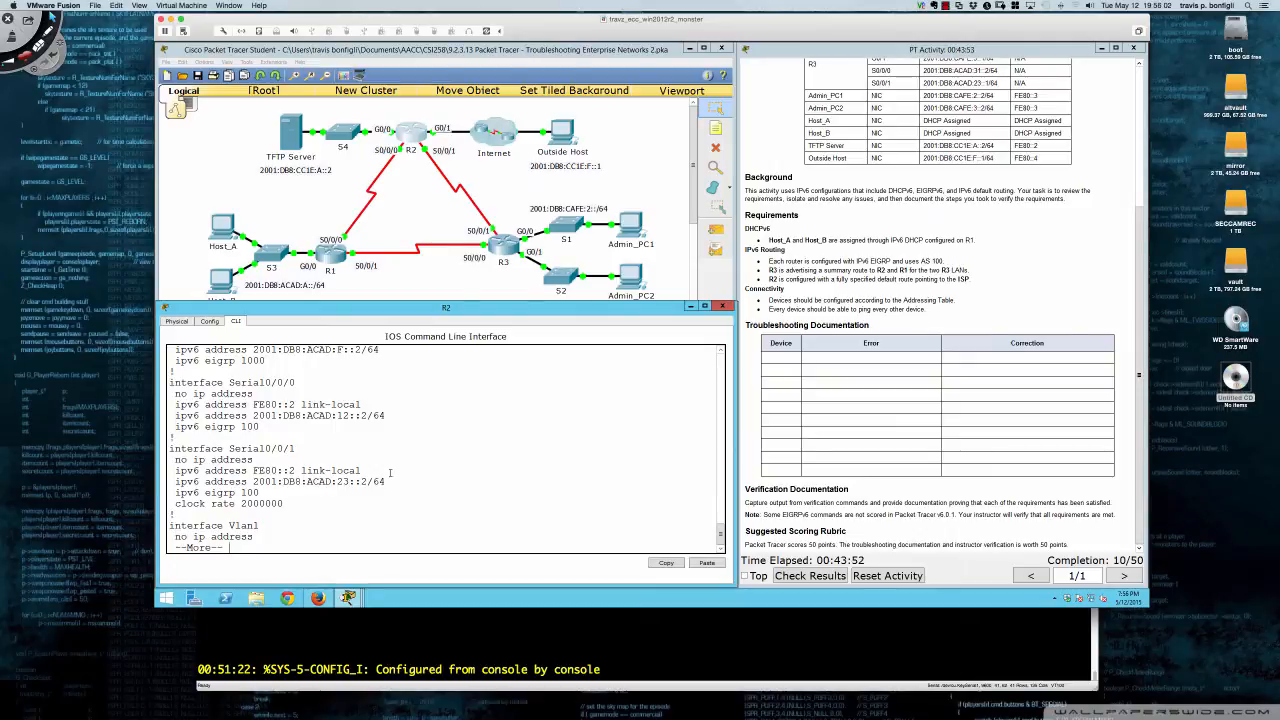
# - Show R1's IPv6 routes, noting ::/0 and 2001:DB8:ACAD:23::/64 via FE80::2
pyautogui.click(330, 262)
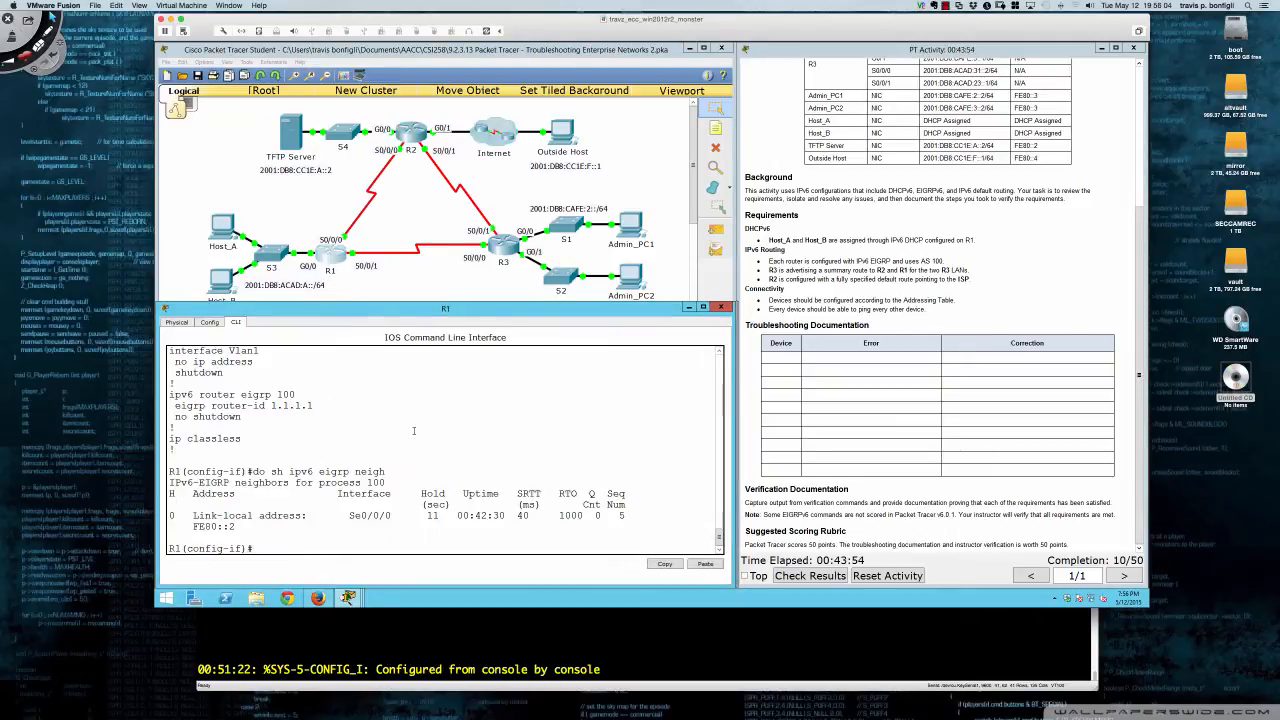
pyautogui.write('do sh ipv6 route')
pyautogui.press('Return')
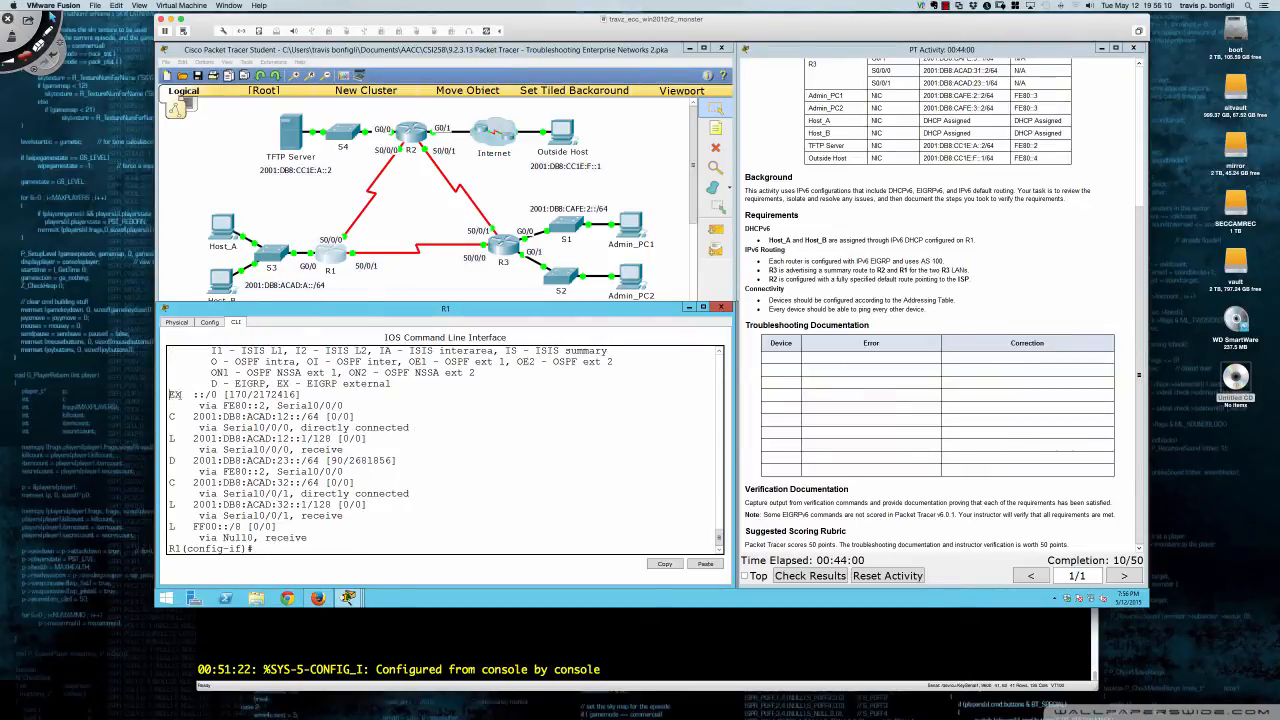
pyautogui.moveTo(174, 394); pyautogui.dragTo(302, 395)
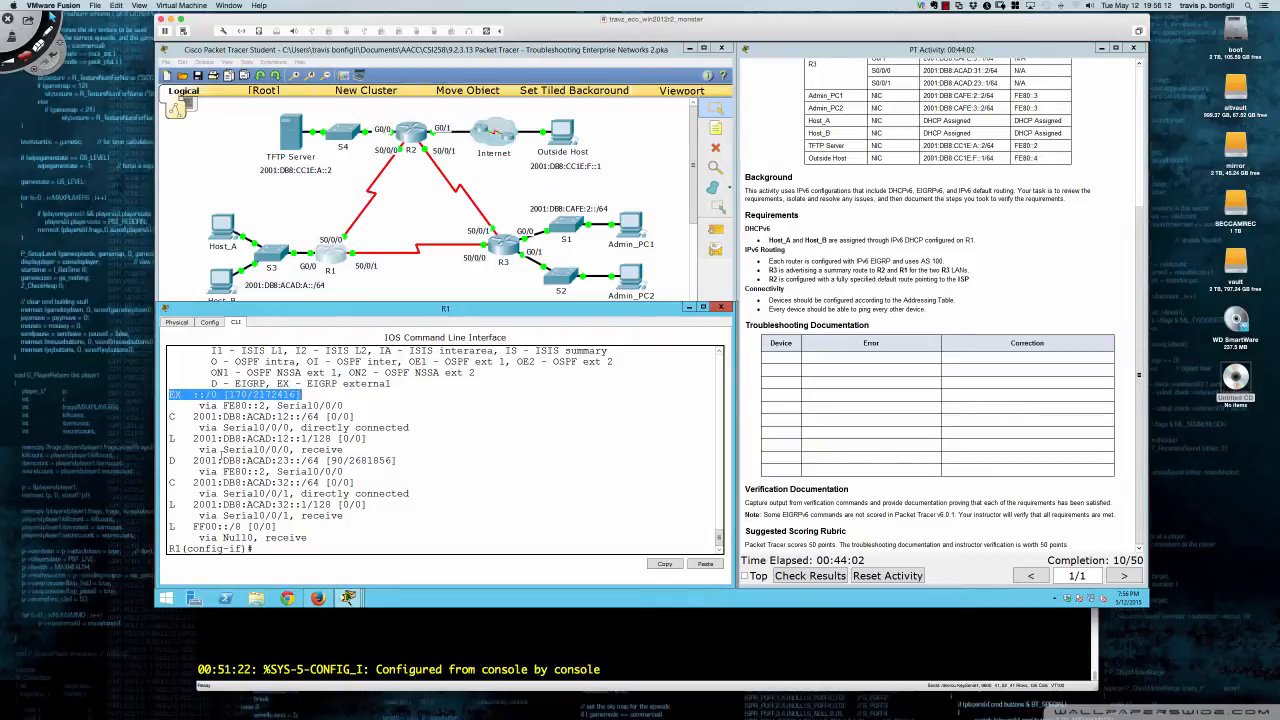
pyautogui.moveTo(197, 461); pyautogui.dragTo(318, 461)
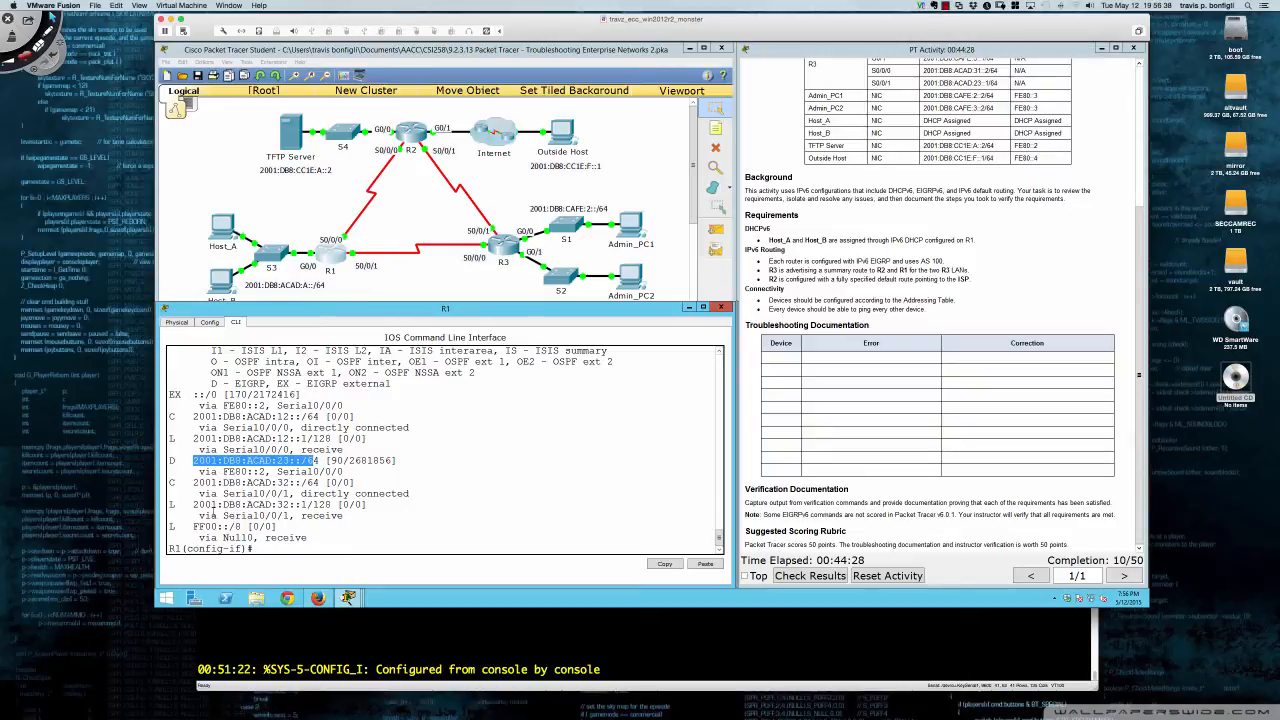
pyautogui.click(205, 510)
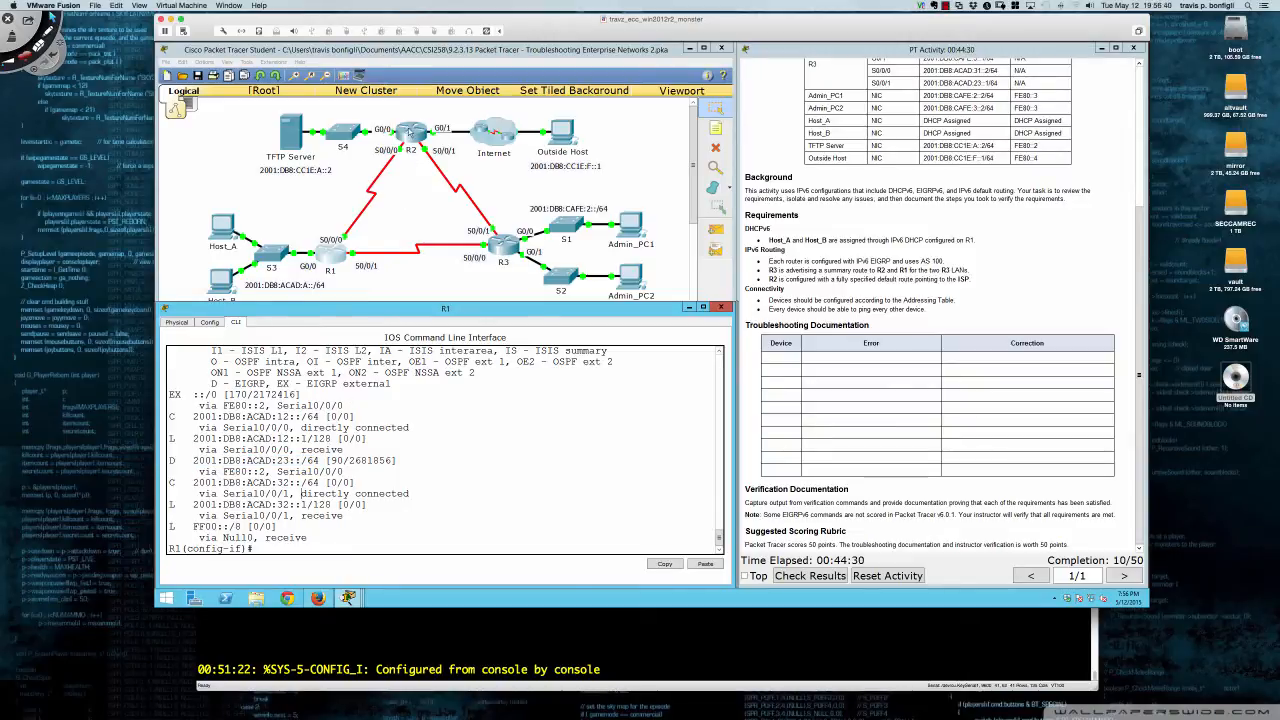
pyautogui.click(408, 131)
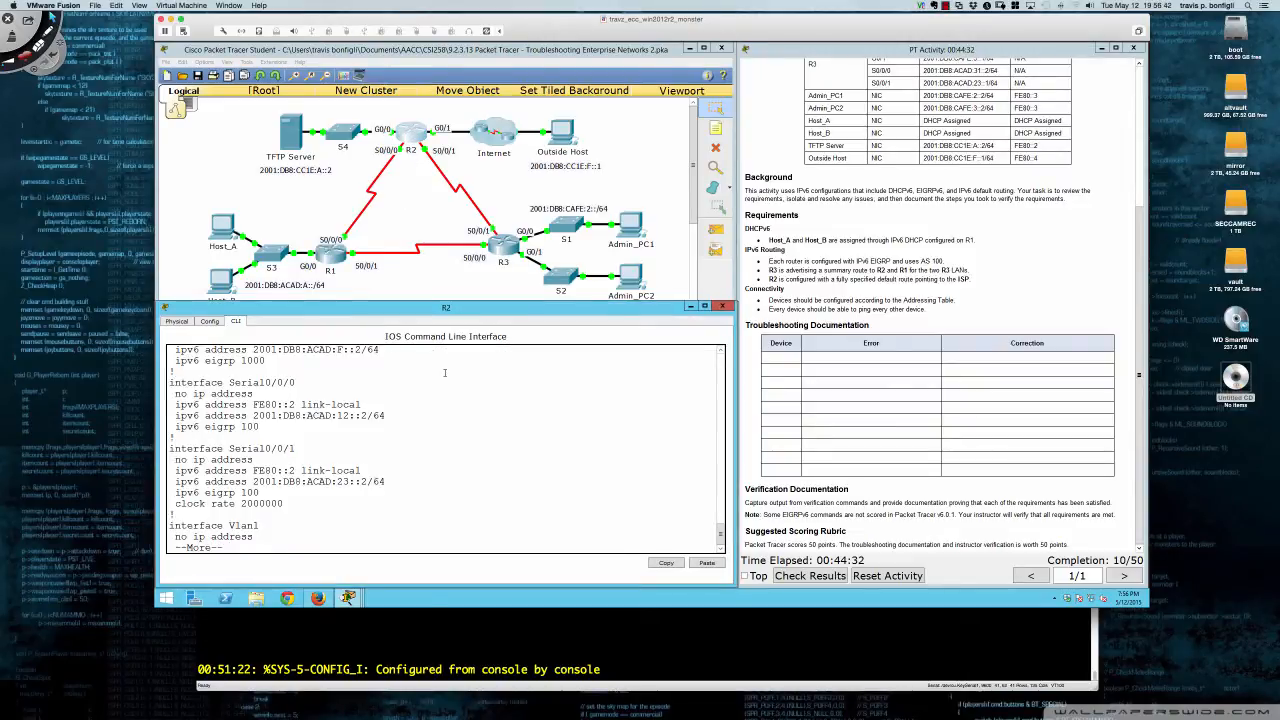
# - Remove R2's GigabitEthernet0/0 from EIGRP process 1000 with 'no ipv6 eigrp 1000'
pyautogui.scroll(5, 445, 373)
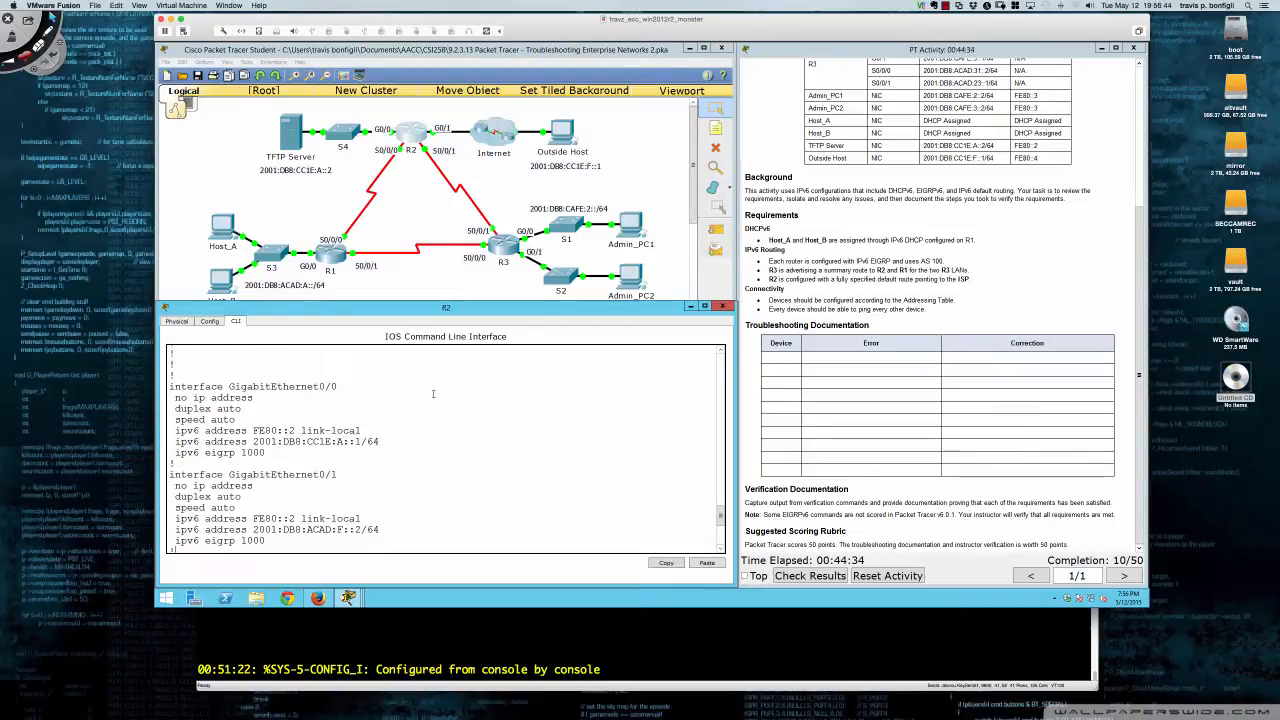
pyautogui.scroll(-1, 433, 393)
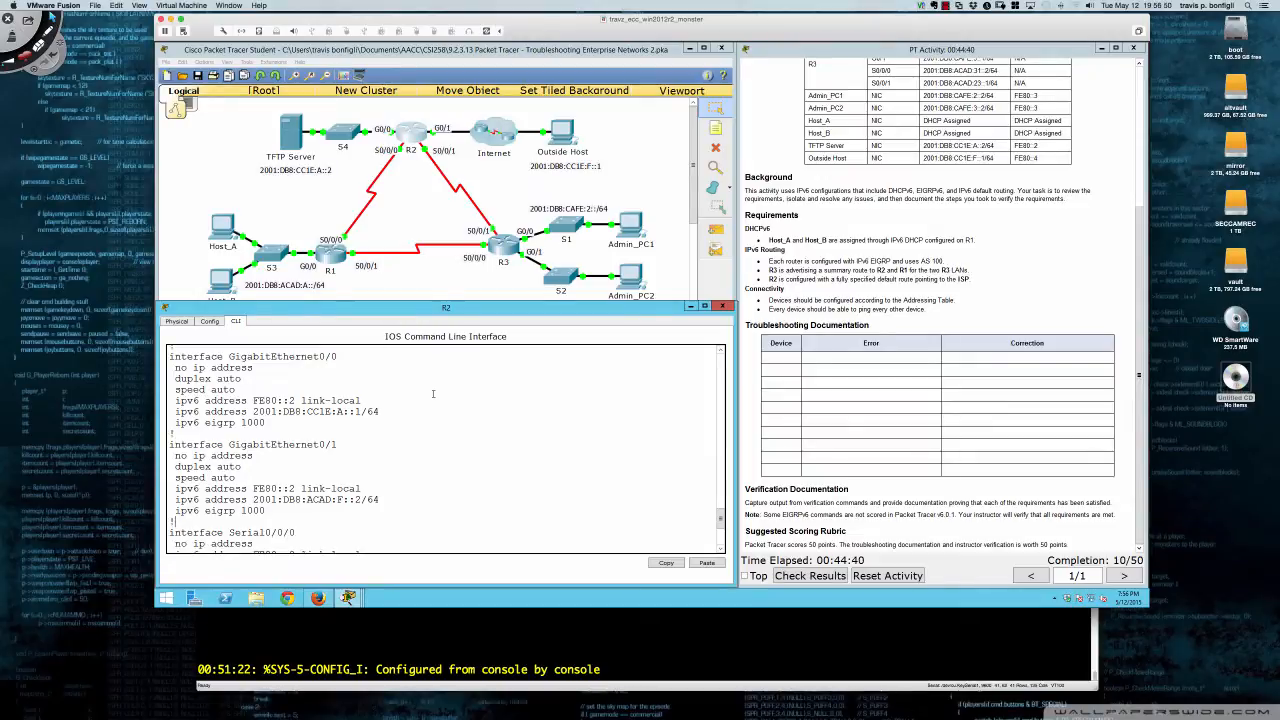
pyautogui.scroll(-5, 433, 393)
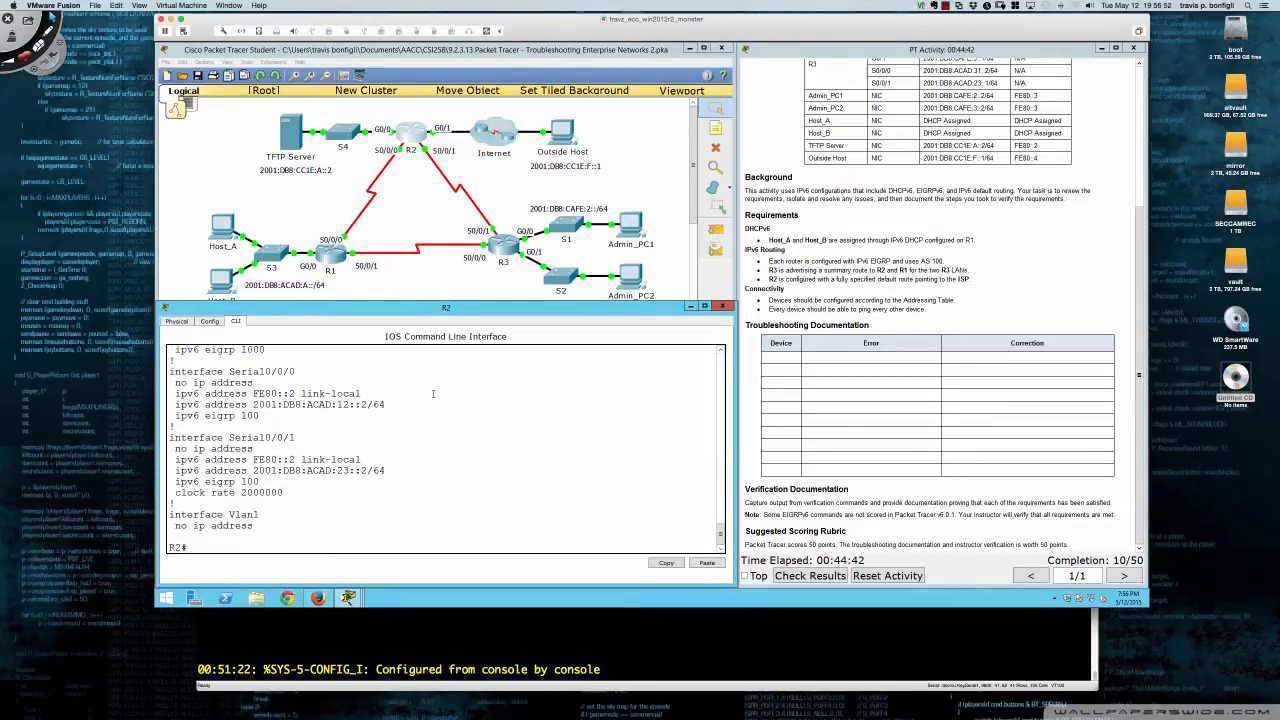
pyautogui.write('conf t')
pyautogui.press('Return')
pyautogui.write('int')
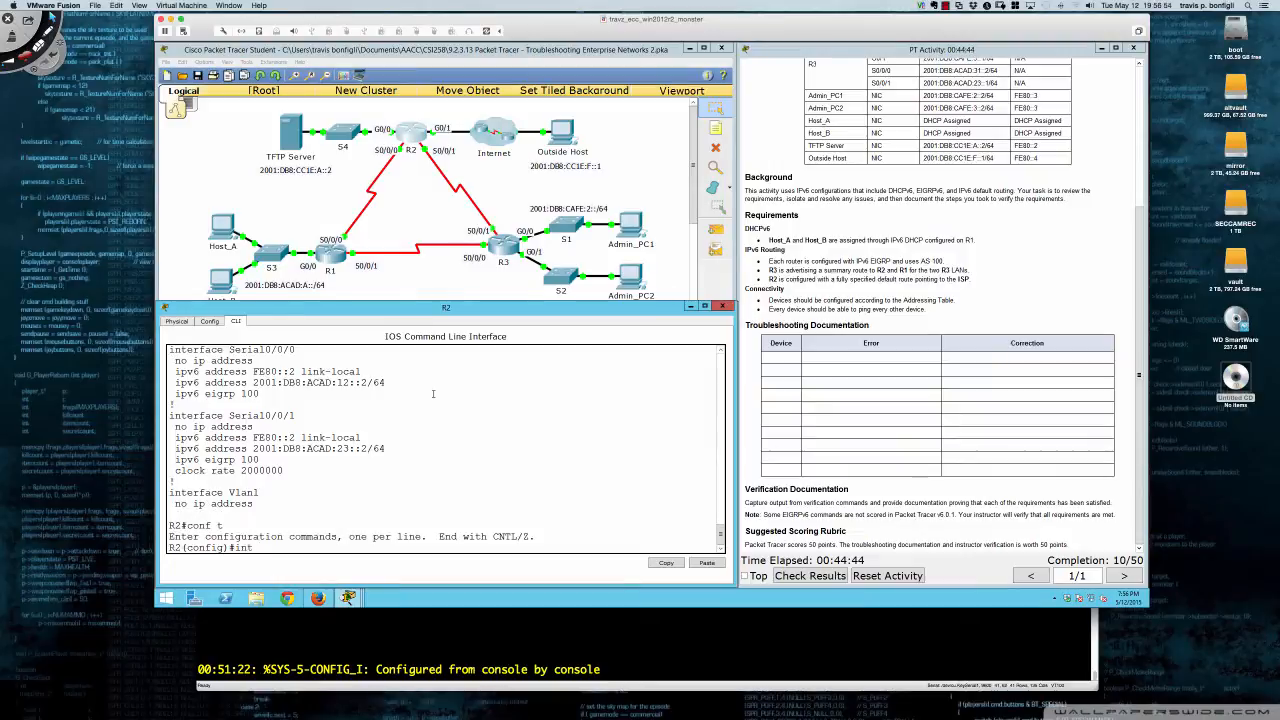
pyautogui.write(' gi0/0')
pyautogui.press('Return')
pyautogui.write('no ')
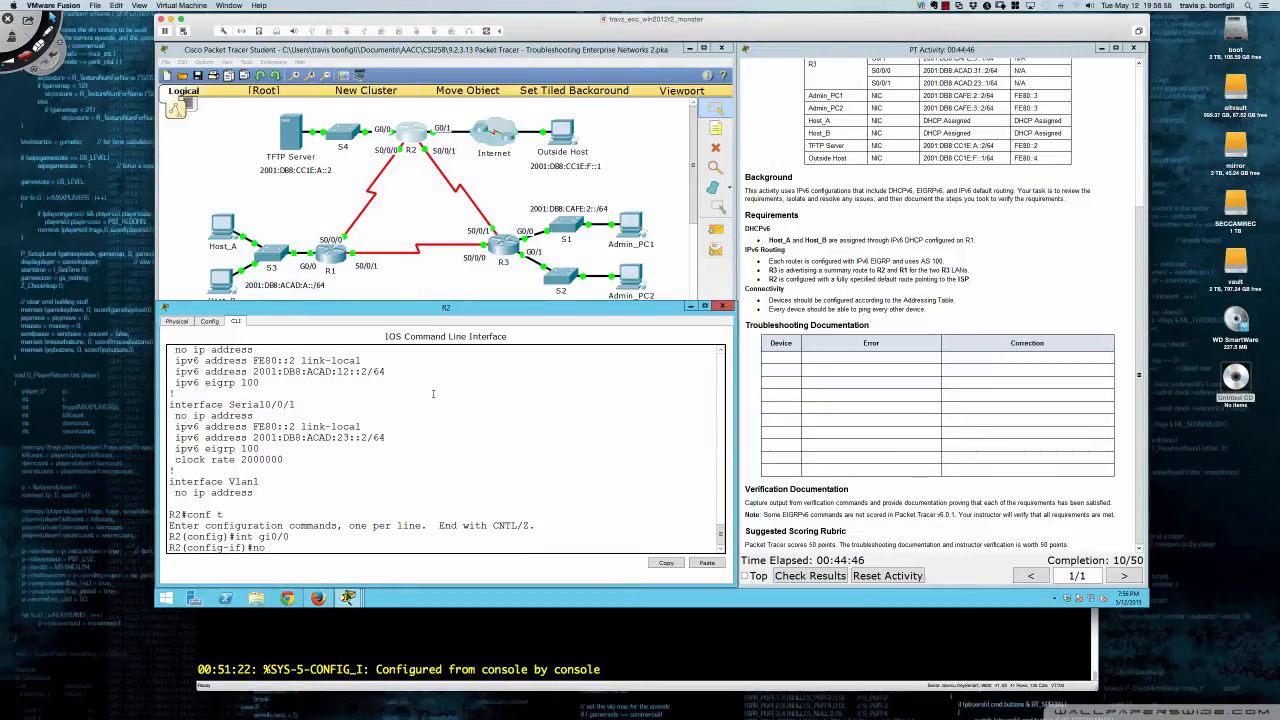
pyautogui.write('ipv6 eigrp 1000')
pyautogui.press('Return')
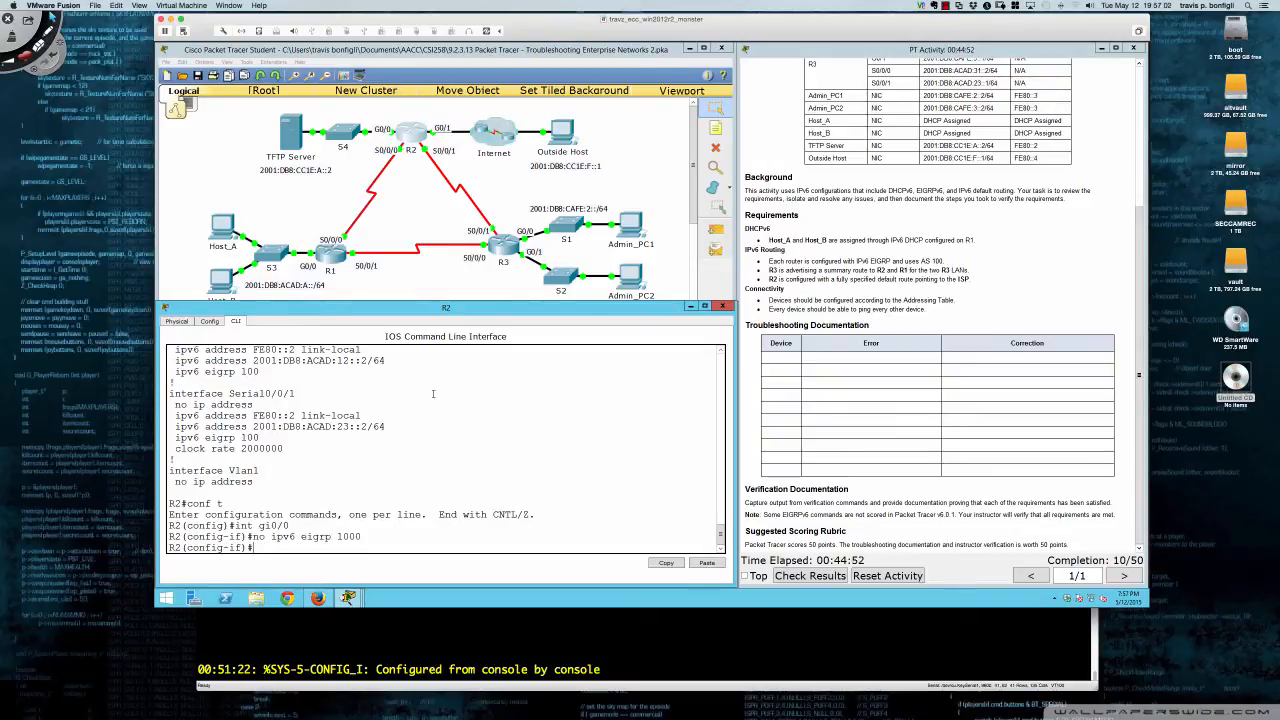
# - Add R2's GigabitEthernet0/0 to EIGRP process 100
pyautogui.press('Up')
pyautogui.press('BackSpace')
pyautogui.press('Left')
pyautogui.press('Left')
pyautogui.press('Left')
pyautogui.press('BackSpace')
pyautogui.press('BackSpace')
pyautogui.press('BackSpace')
pyautogui.press('Return')
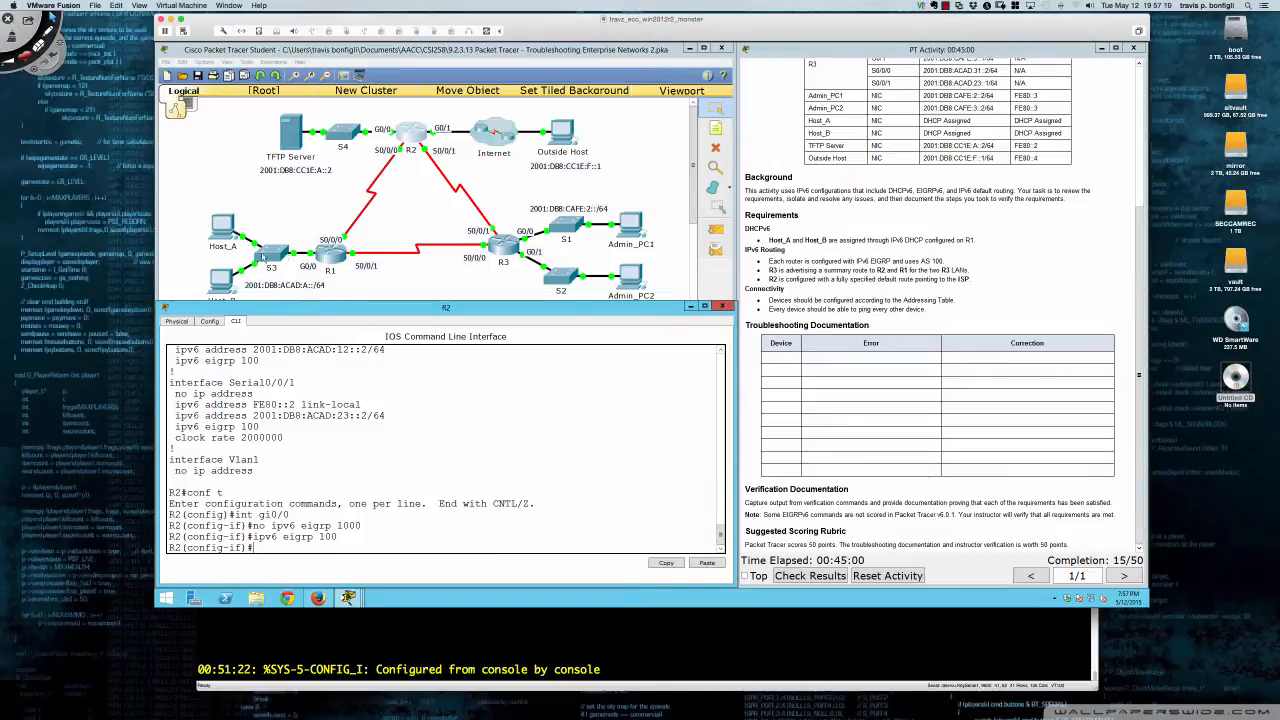
pyautogui.click(331, 258)
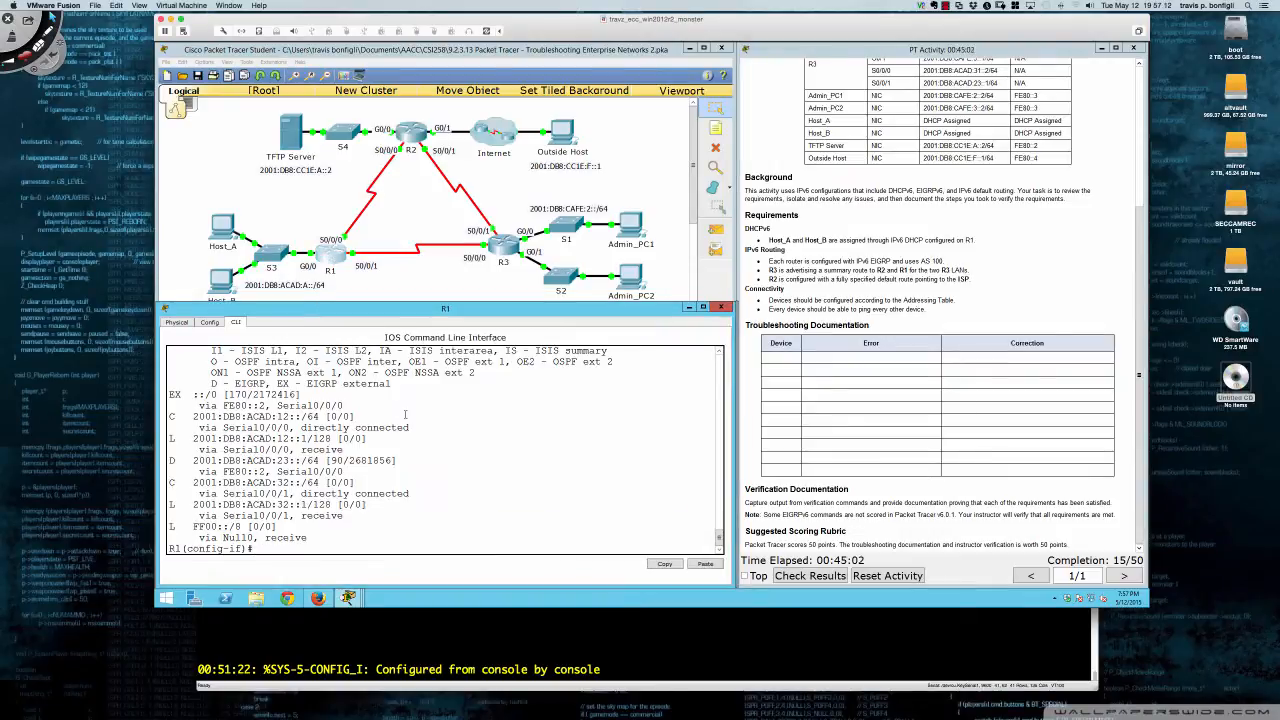
# - Display R1's full IPv6 routing table with 'do sh ipv6 route'
pyautogui.write('do sh ipv6 route')
pyautogui.press('Return')
pyautogui.press('space')
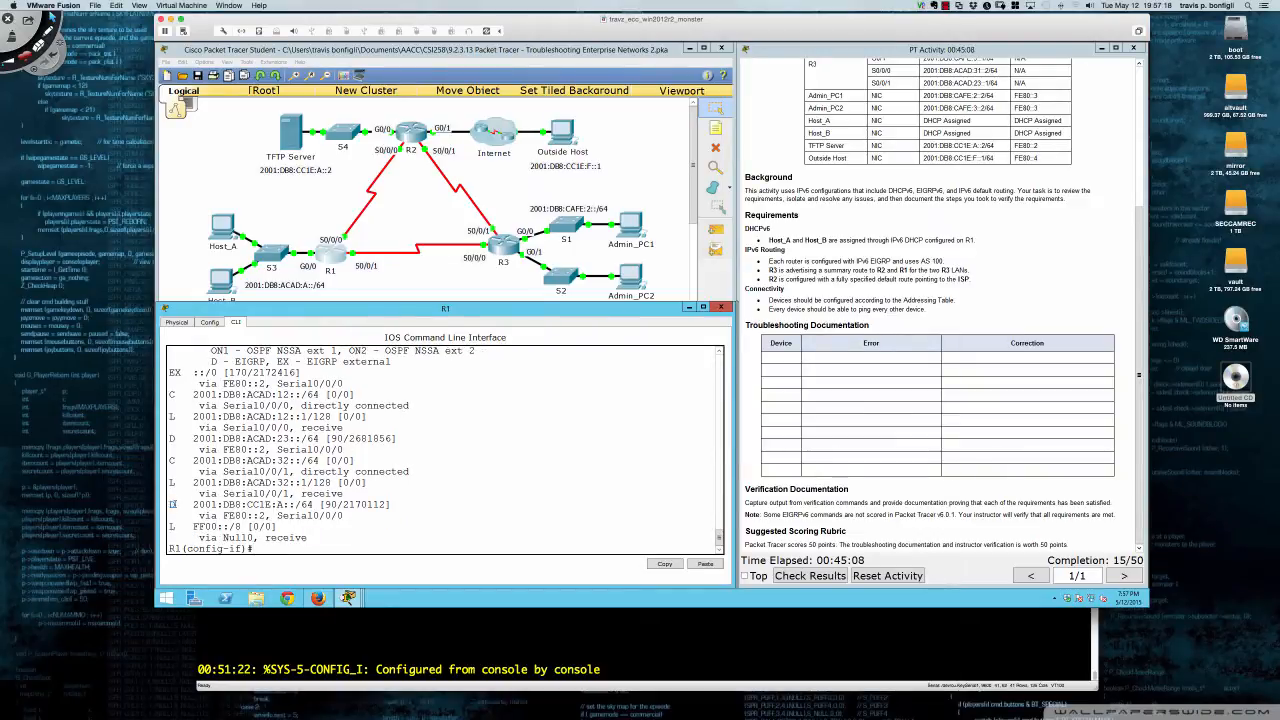
# - Highlight the new 2001:DB8:CC1E:A::/64 route, its CC1E group and /64 length, then go to R2
pyautogui.moveTo(170, 505); pyautogui.dragTo(373, 517)
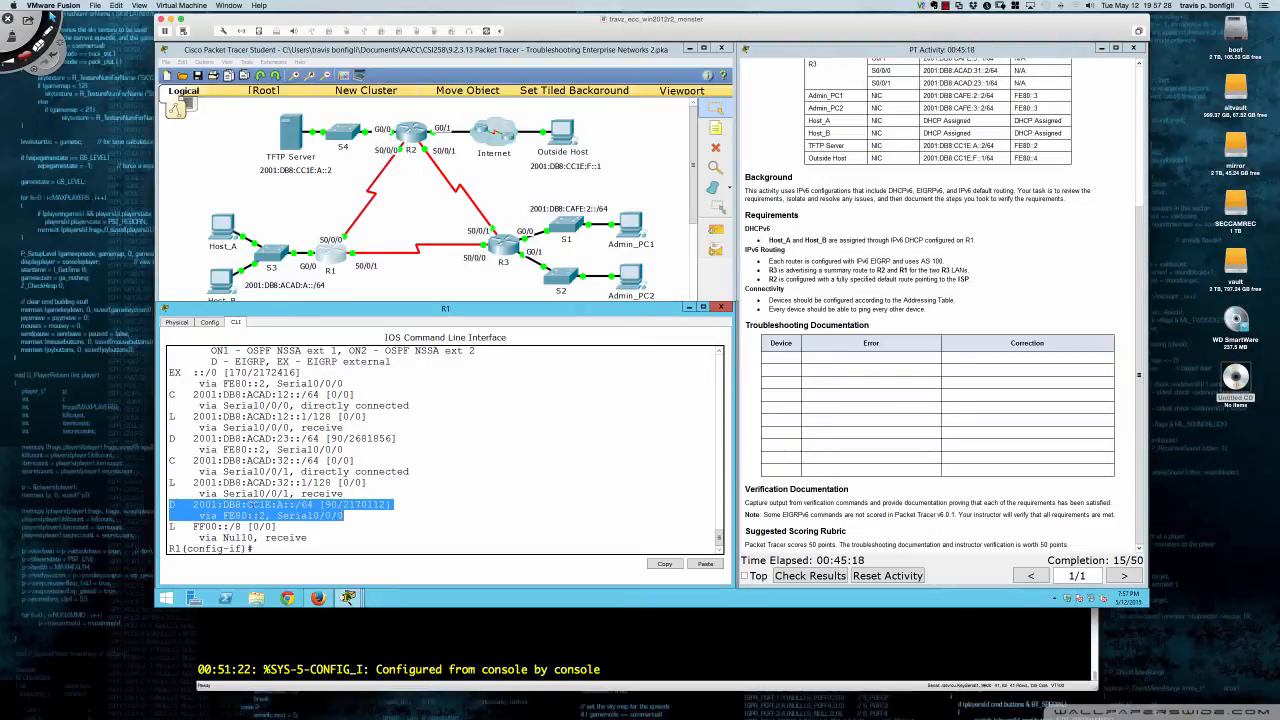
pyautogui.moveTo(248, 505); pyautogui.dragTo(272, 505)
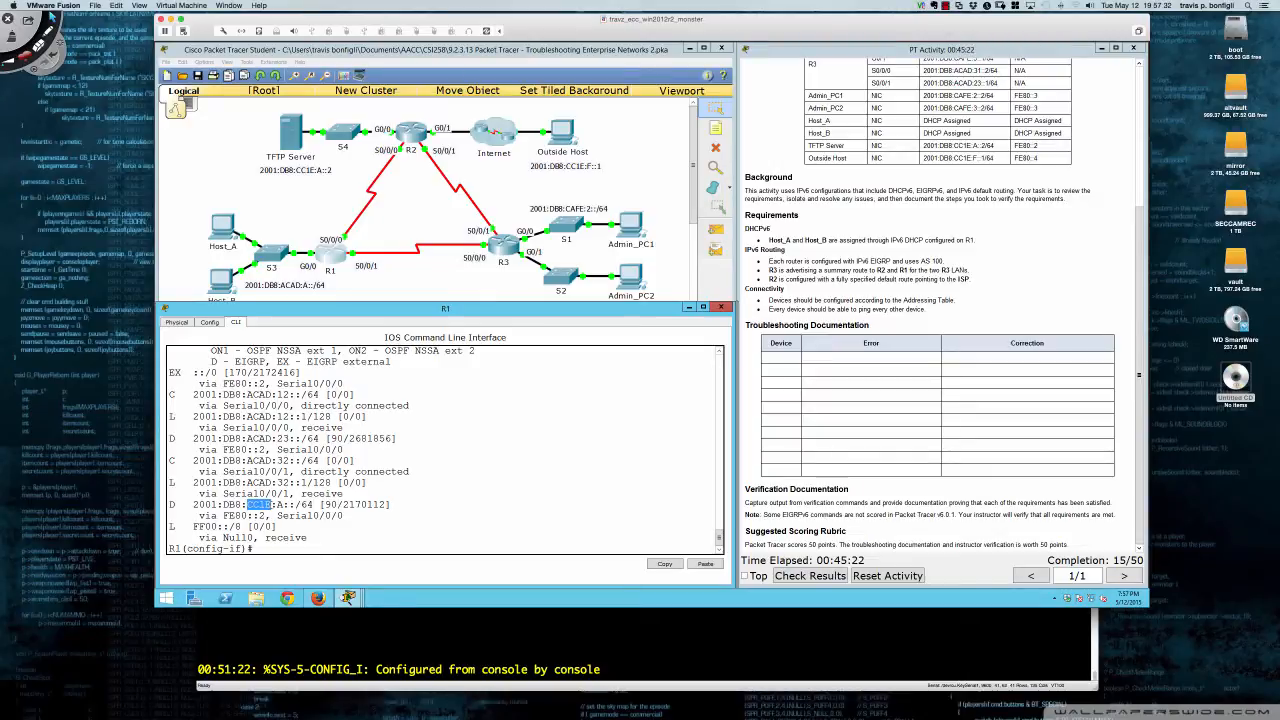
pyautogui.click(255, 505)
pyautogui.moveTo(246, 505); pyautogui.dragTo(271, 505)
pyautogui.click(262, 505)
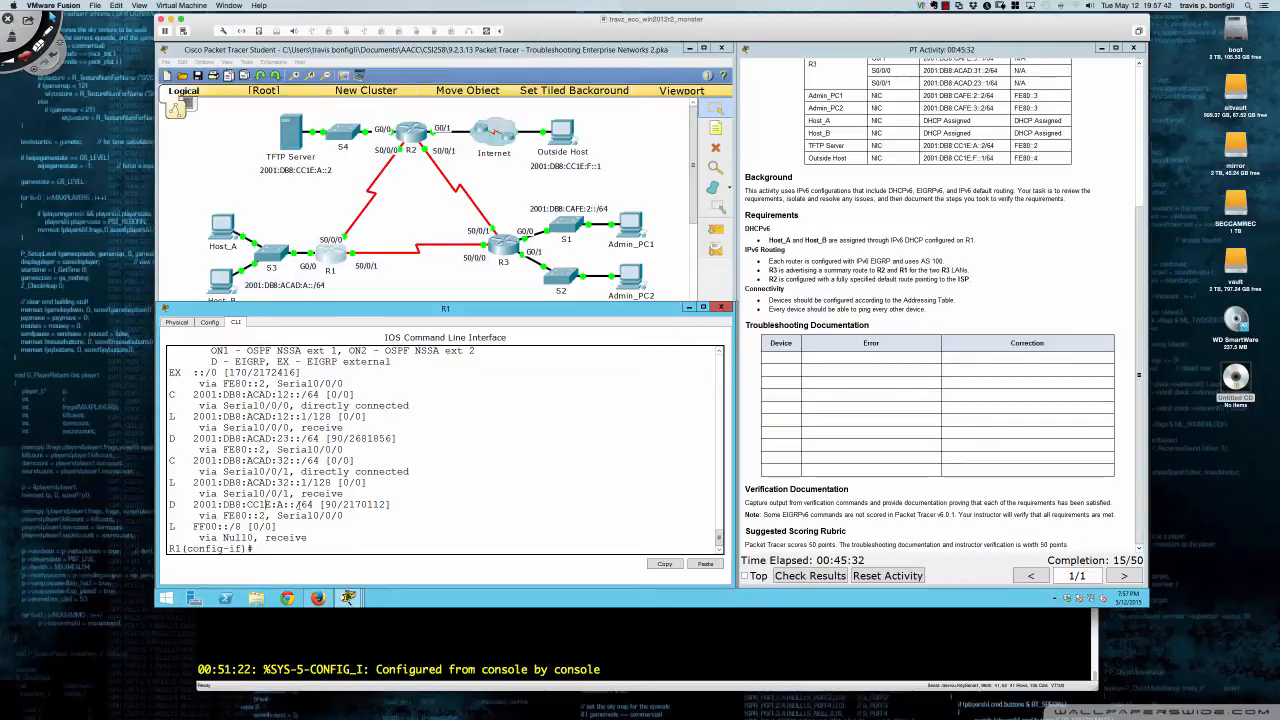
pyautogui.moveTo(296, 505); pyautogui.dragTo(313, 505)
pyautogui.click(297, 518)
pyautogui.click(412, 140)
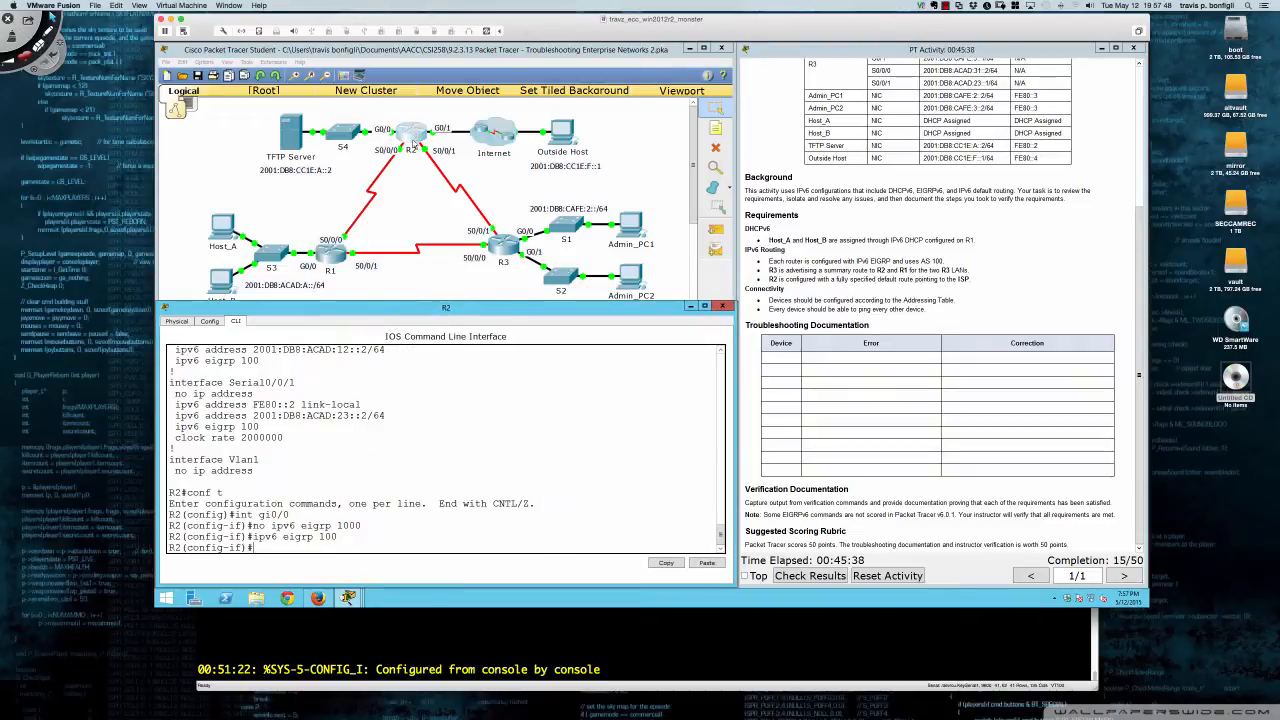
# - On R2's interface gi0/1, replace ipv6 eigrp 1000 with ipv6 eigrp 100, then return to R1
pyautogui.write('int g90/1')
pyautogui.press('Return')
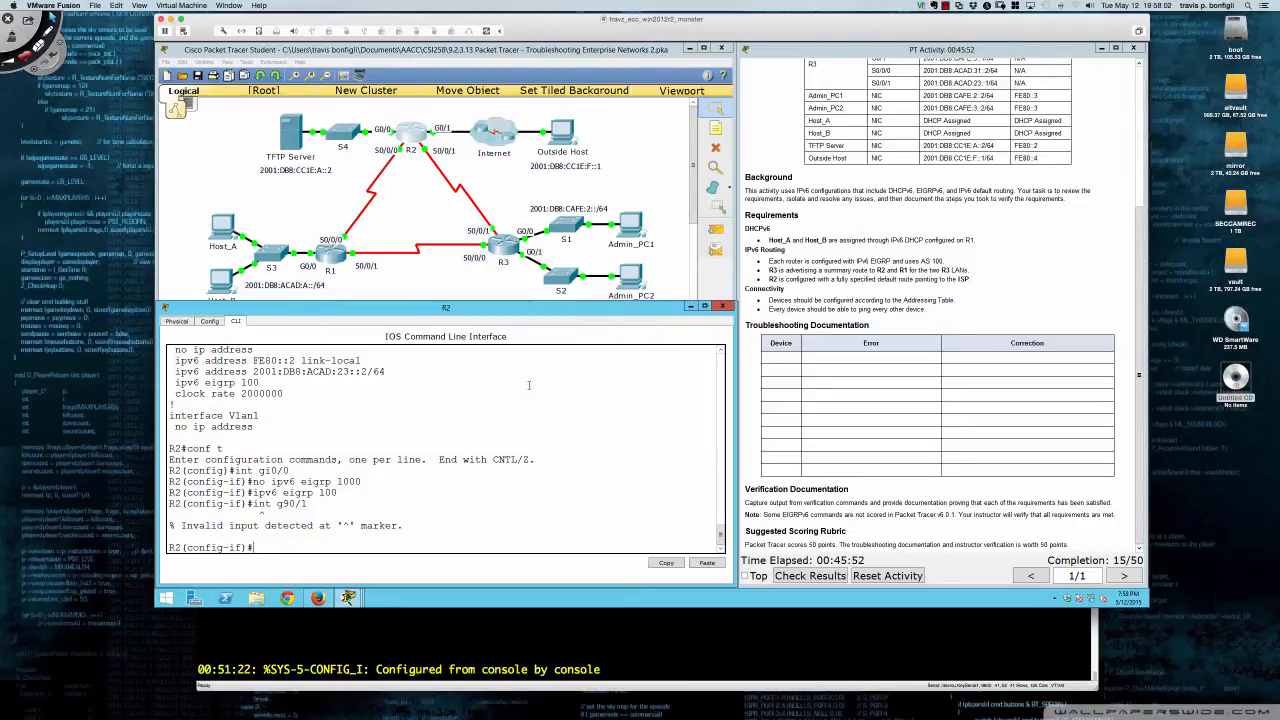
pyautogui.write('int gi0/1')
pyautogui.press('Return')
pyautogui.write('n')
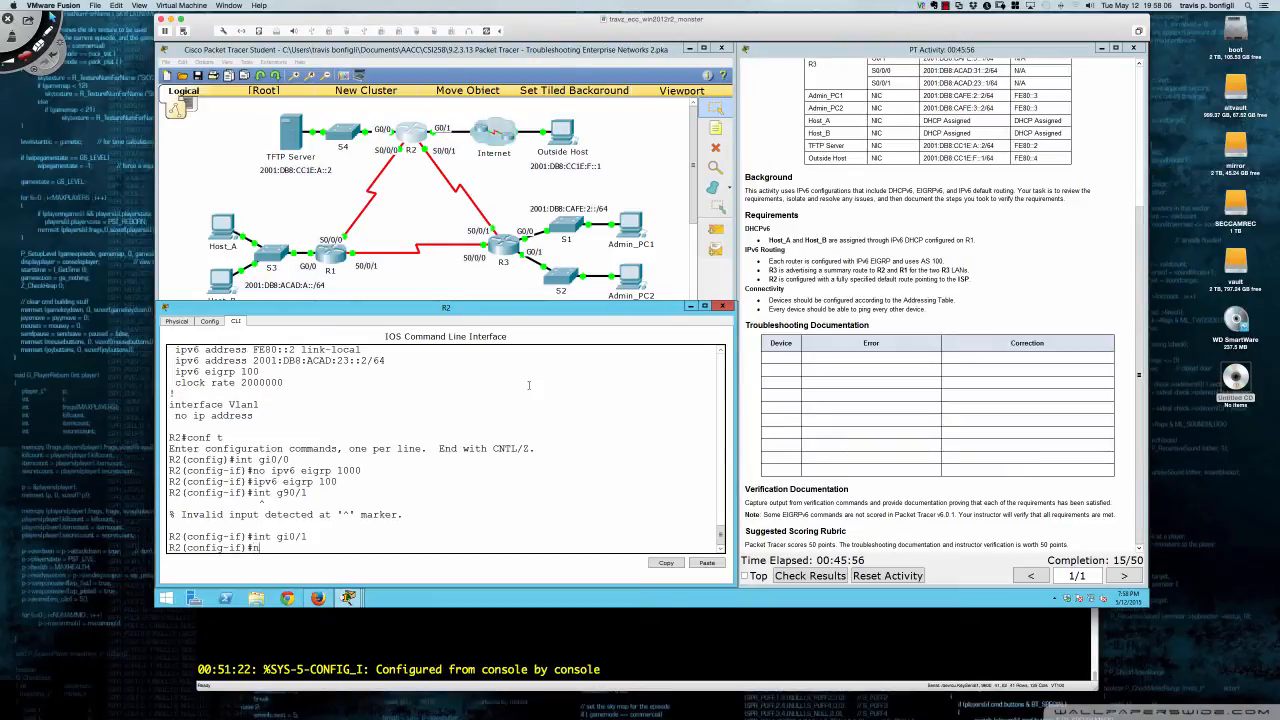
pyautogui.write('o ipv6 eigrp 1000')
pyautogui.press('Return')
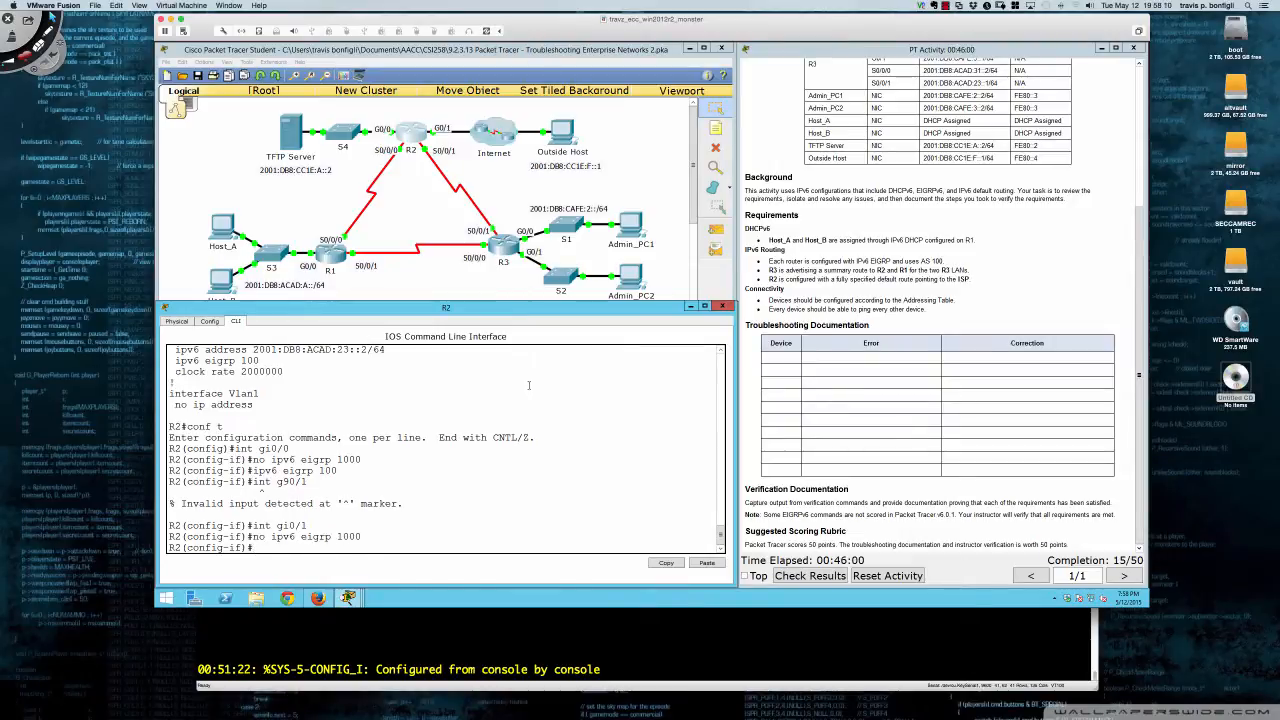
pyautogui.write('ipv6 eigrp 100')
pyautogui.press('Return')
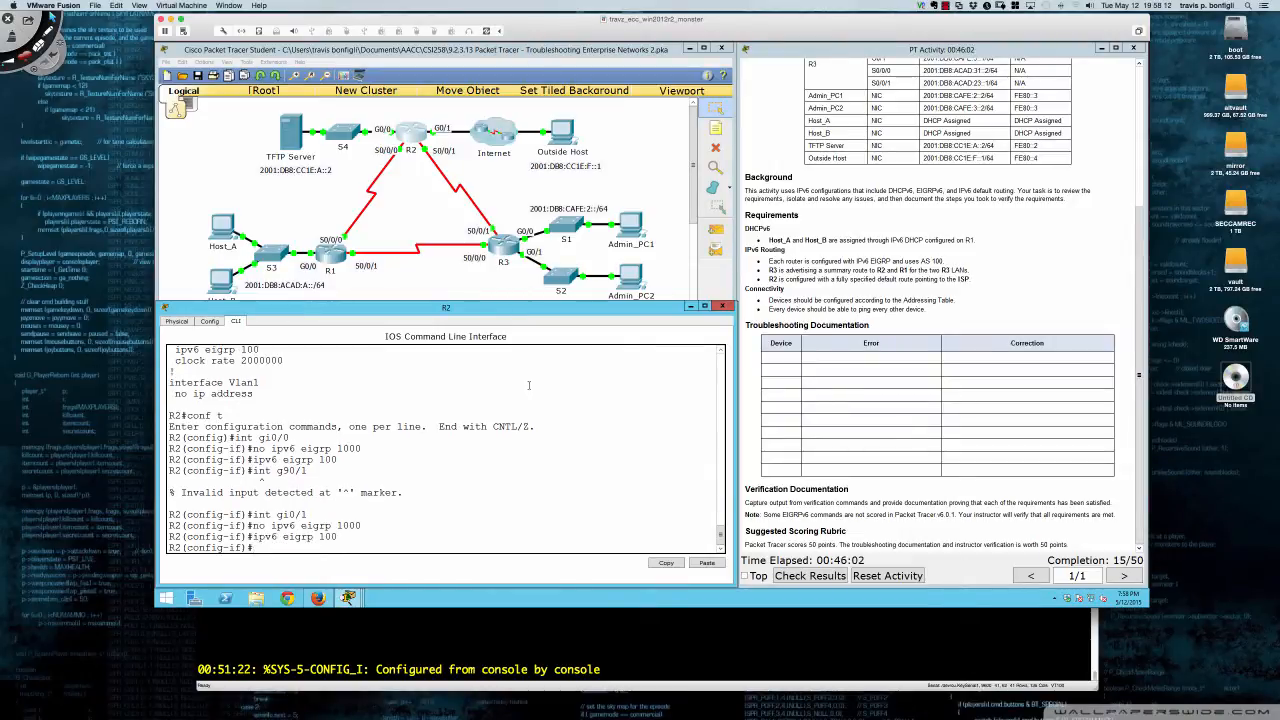
pyautogui.press('Return')
pyautogui.press('Return')
pyautogui.press('Return')
pyautogui.press('Return')
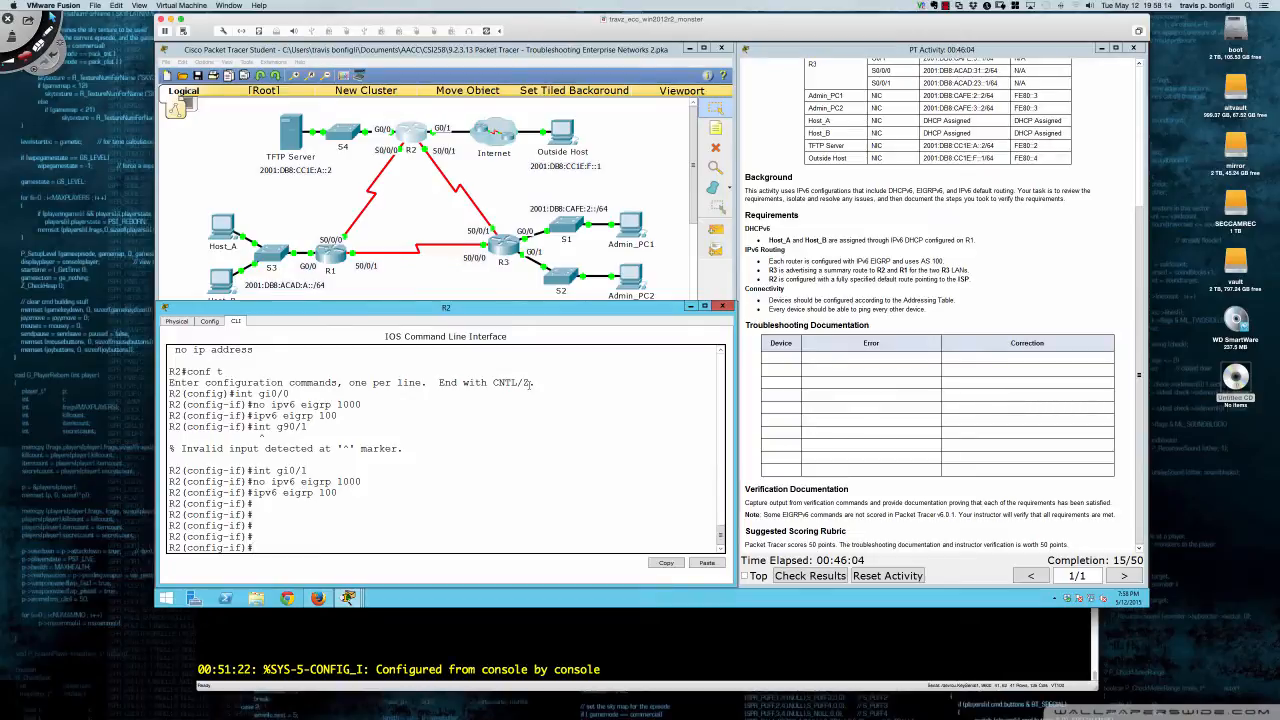
pyautogui.click(330, 262)
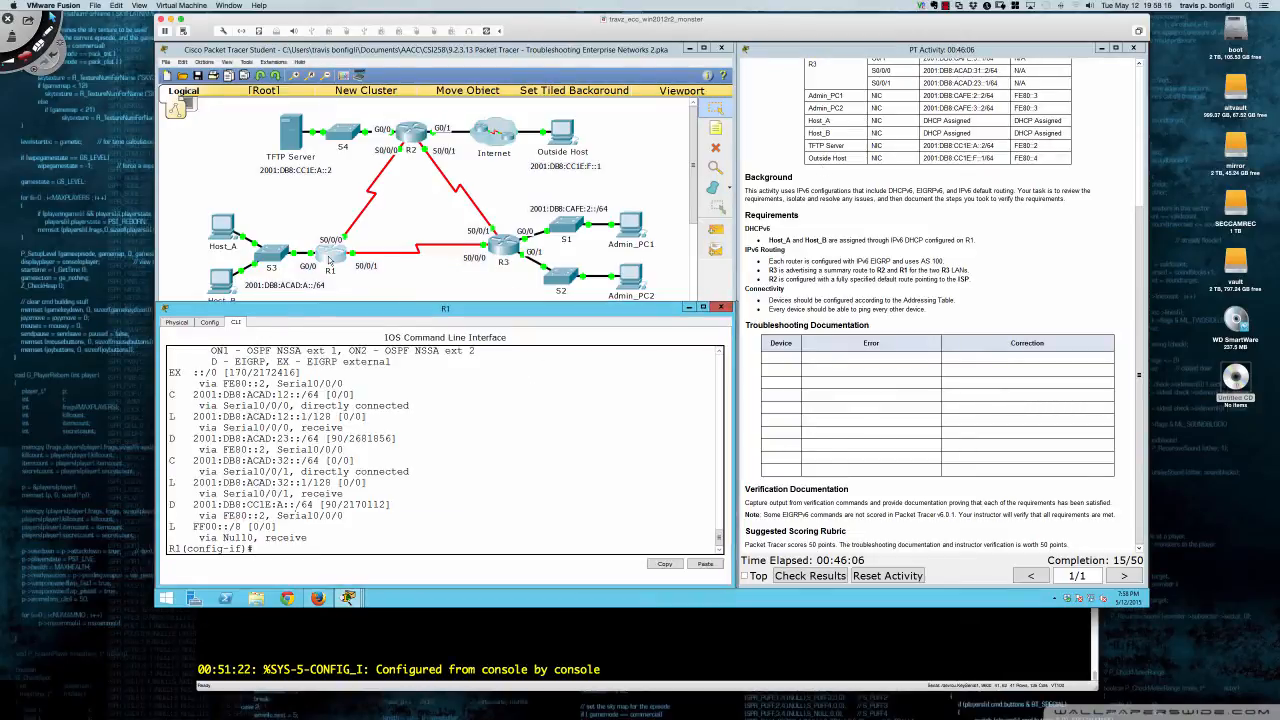
# - Rerun R1's routing table, highlight the new 2001:DB8:ACAD:F::/64 route, then open R3
pyautogui.press('Up')
pyautogui.press('Return')
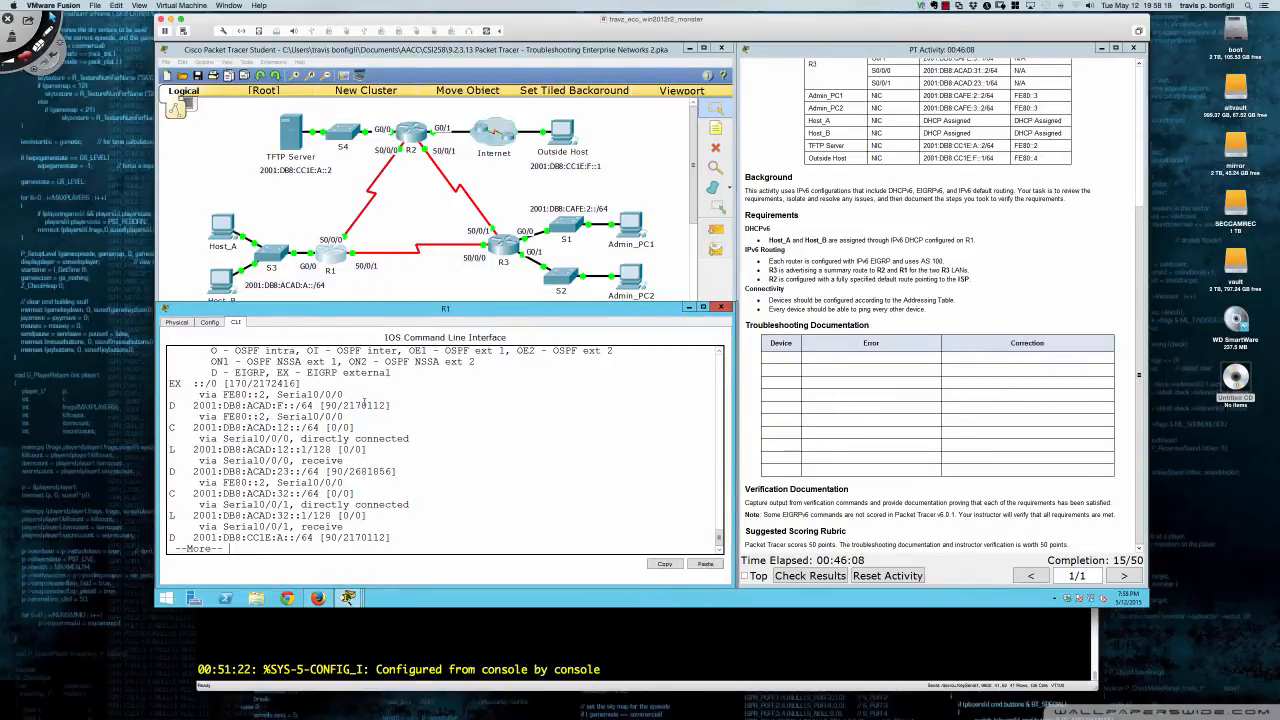
pyautogui.press('space')
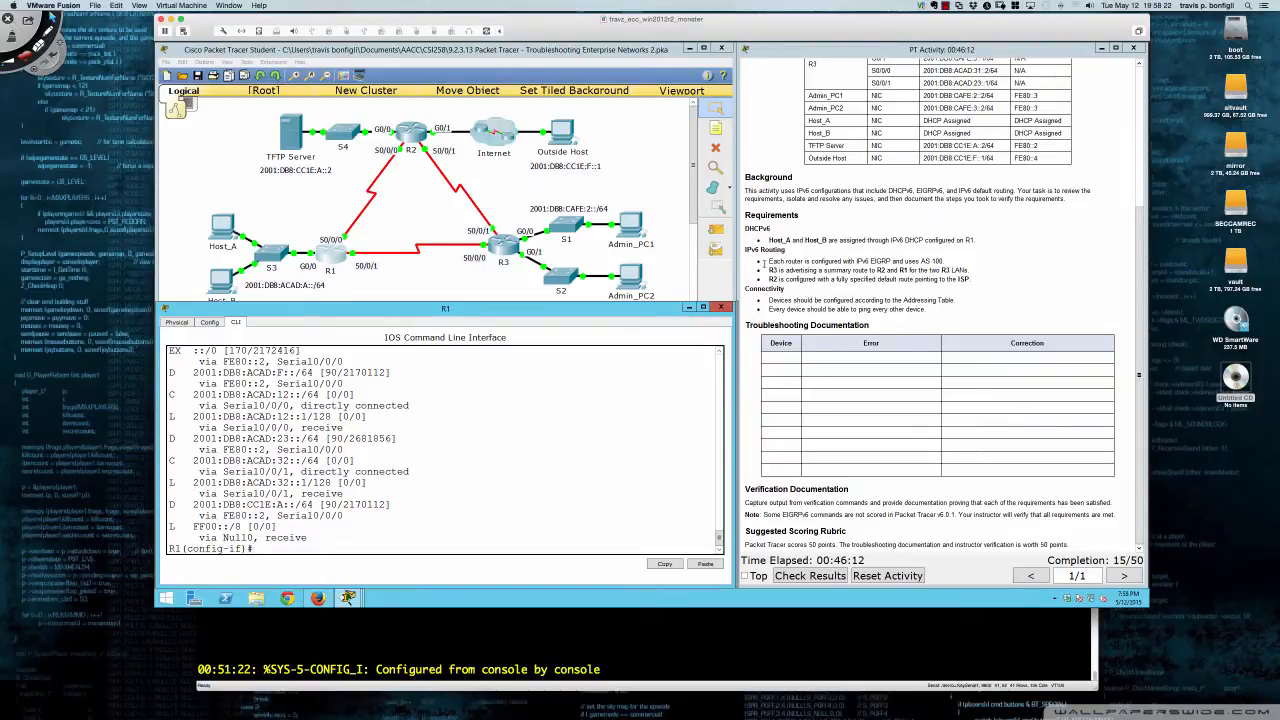
pyautogui.scroll(3, 831, 210)
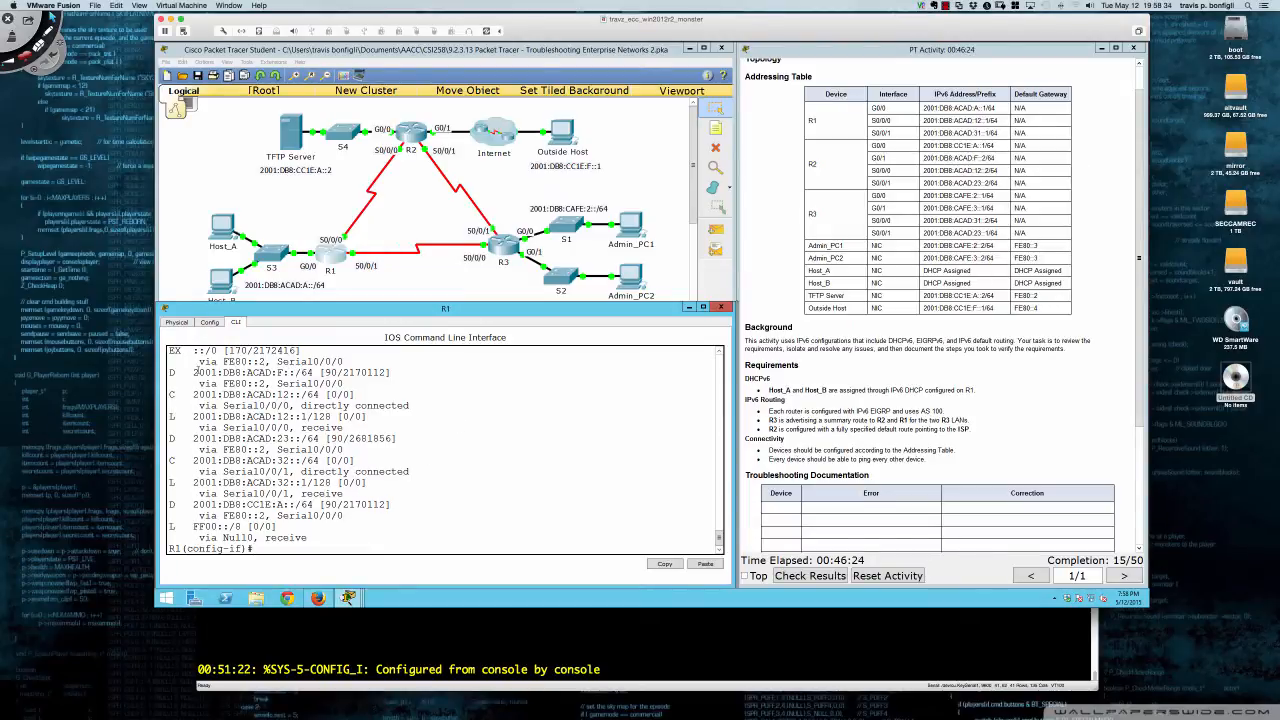
pyautogui.moveTo(195, 371); pyautogui.dragTo(383, 371)
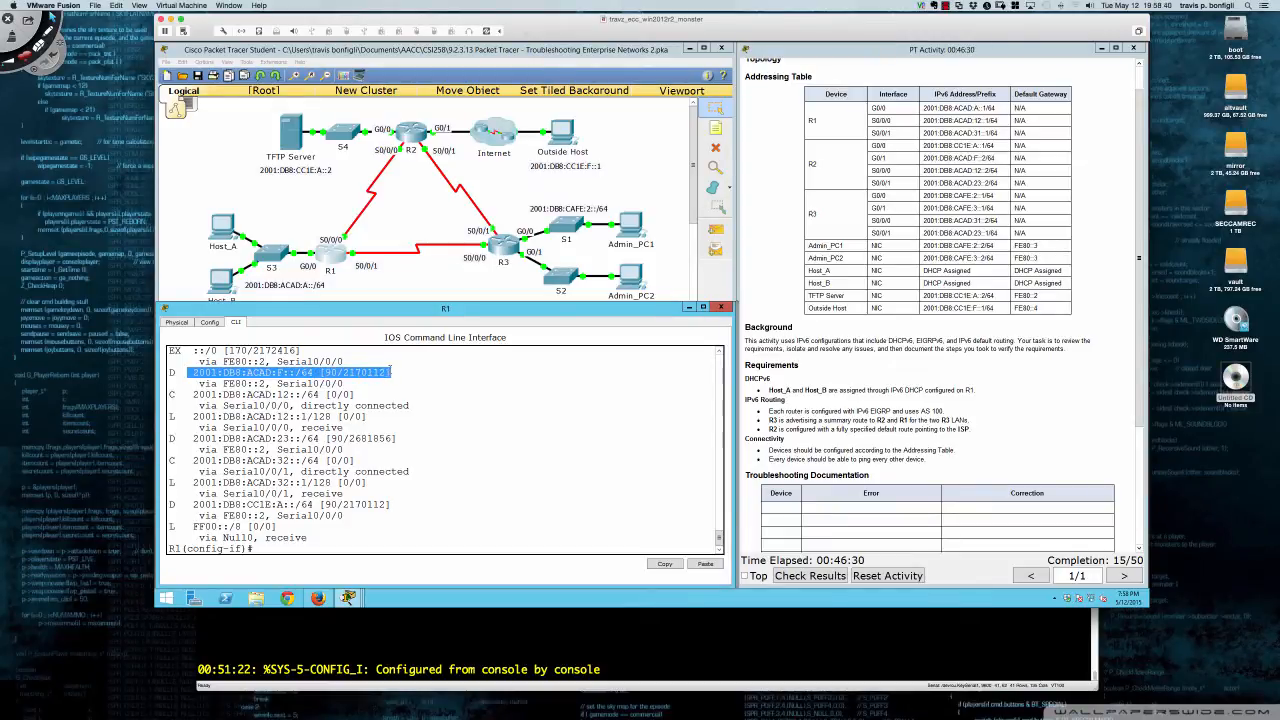
pyautogui.click(404, 382)
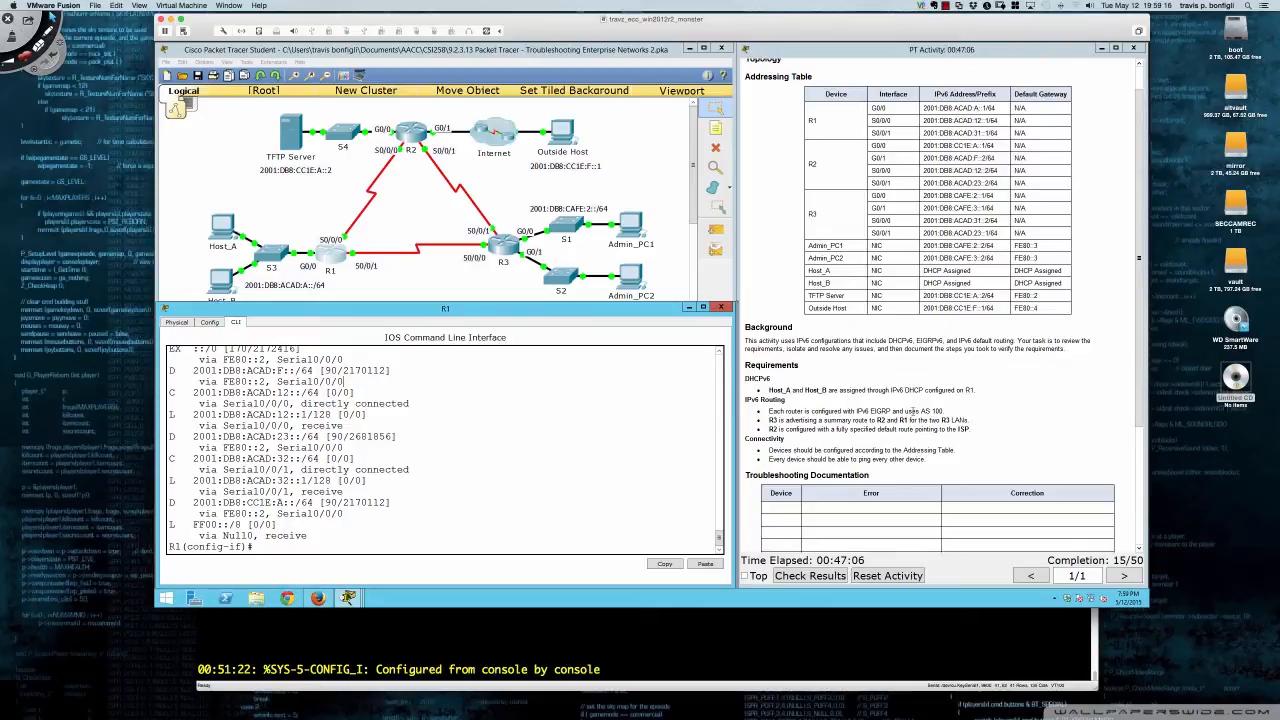
pyautogui.click(515, 250)
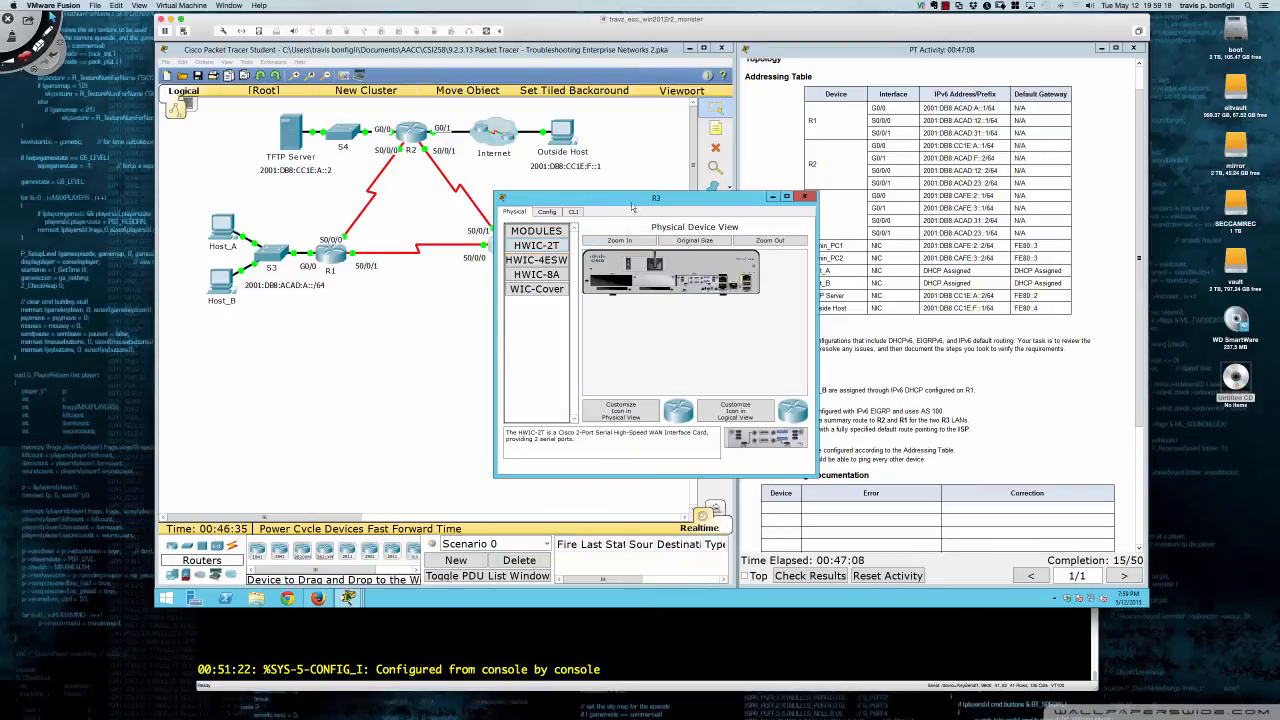
# - Reposition and widen R3's window, open its CLI, and enter privileged mode
pyautogui.moveTo(632, 207); pyautogui.dragTo(295, 312)
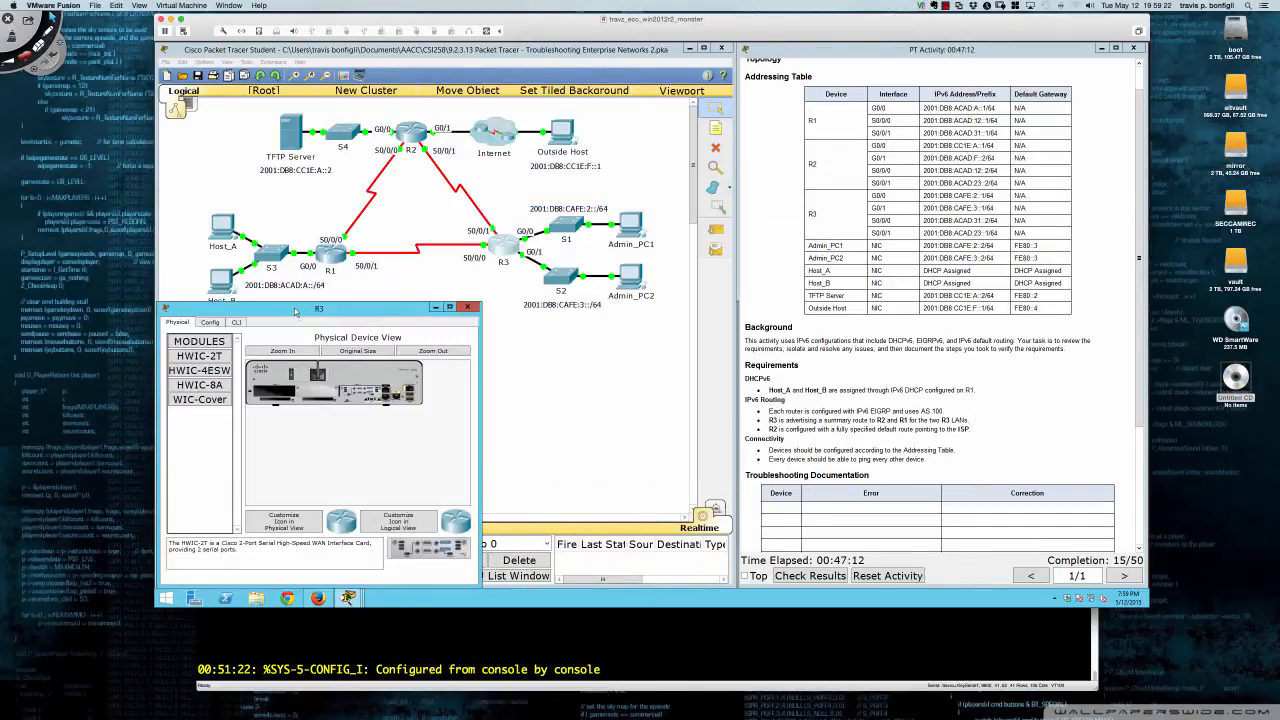
pyautogui.moveTo(481, 360); pyautogui.dragTo(734, 358)
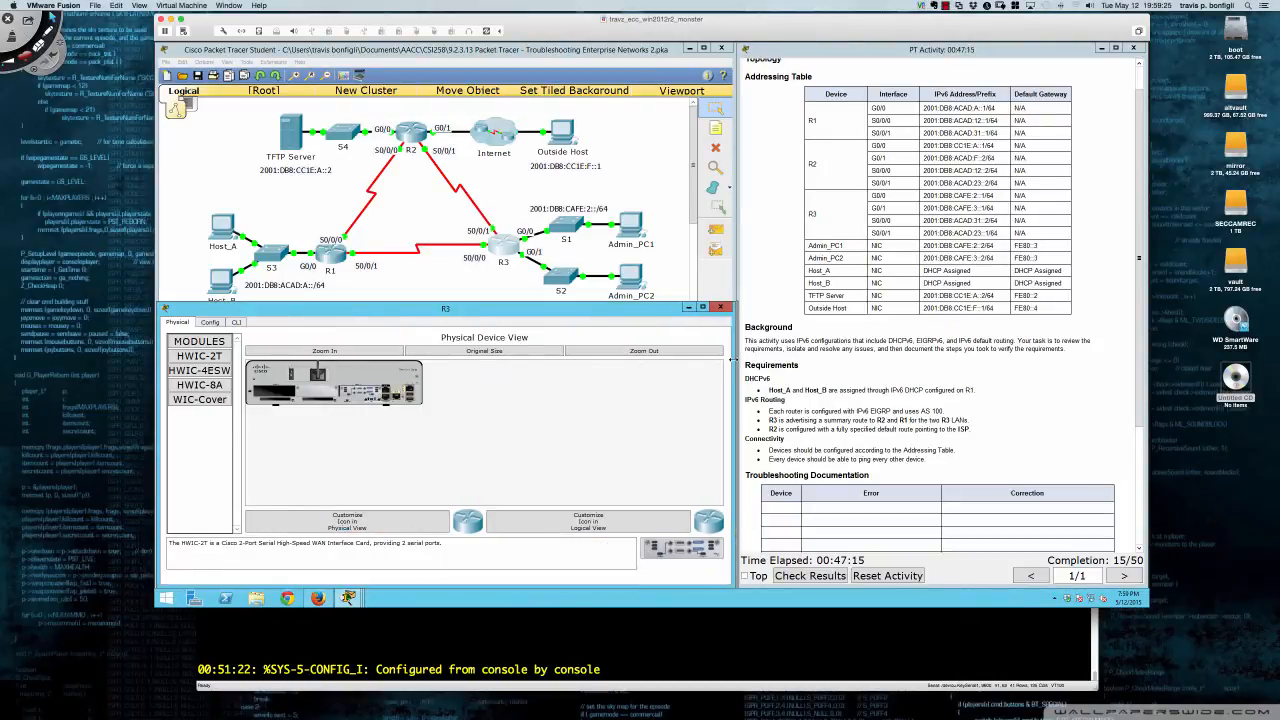
pyautogui.click(236, 323)
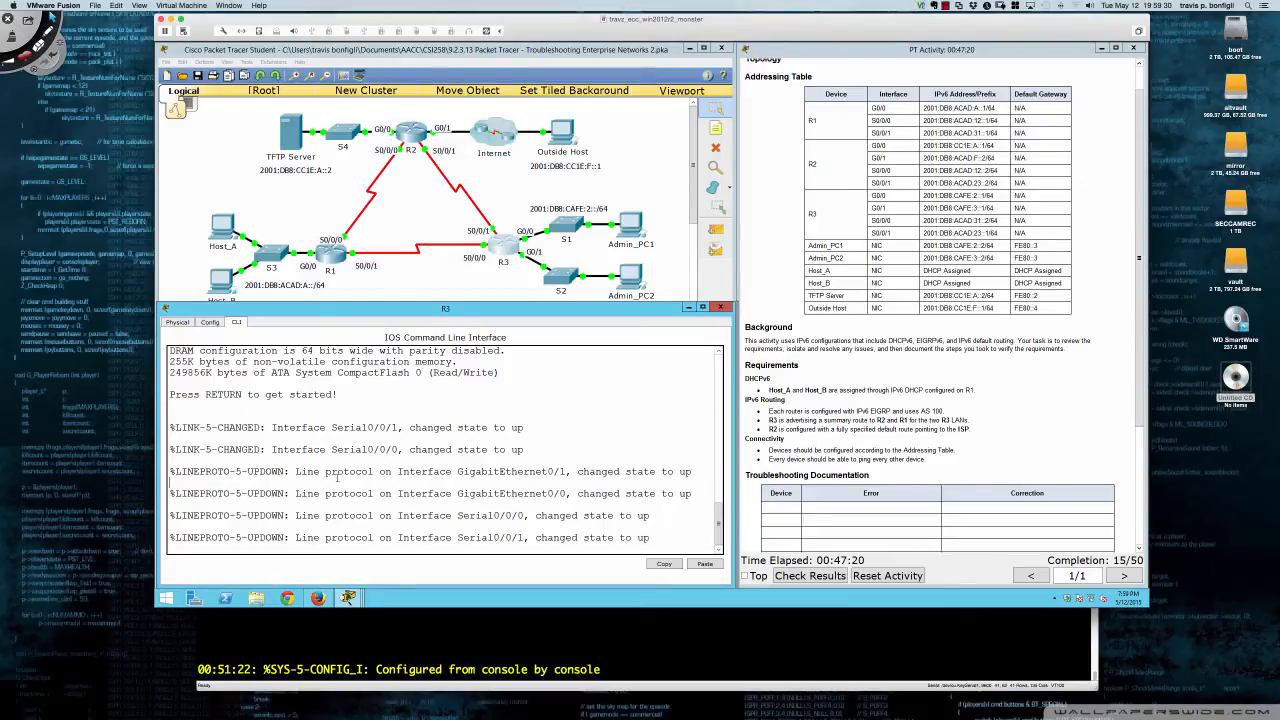
pyautogui.press('Return')
pyautogui.press('Return')
pyautogui.press('Return')
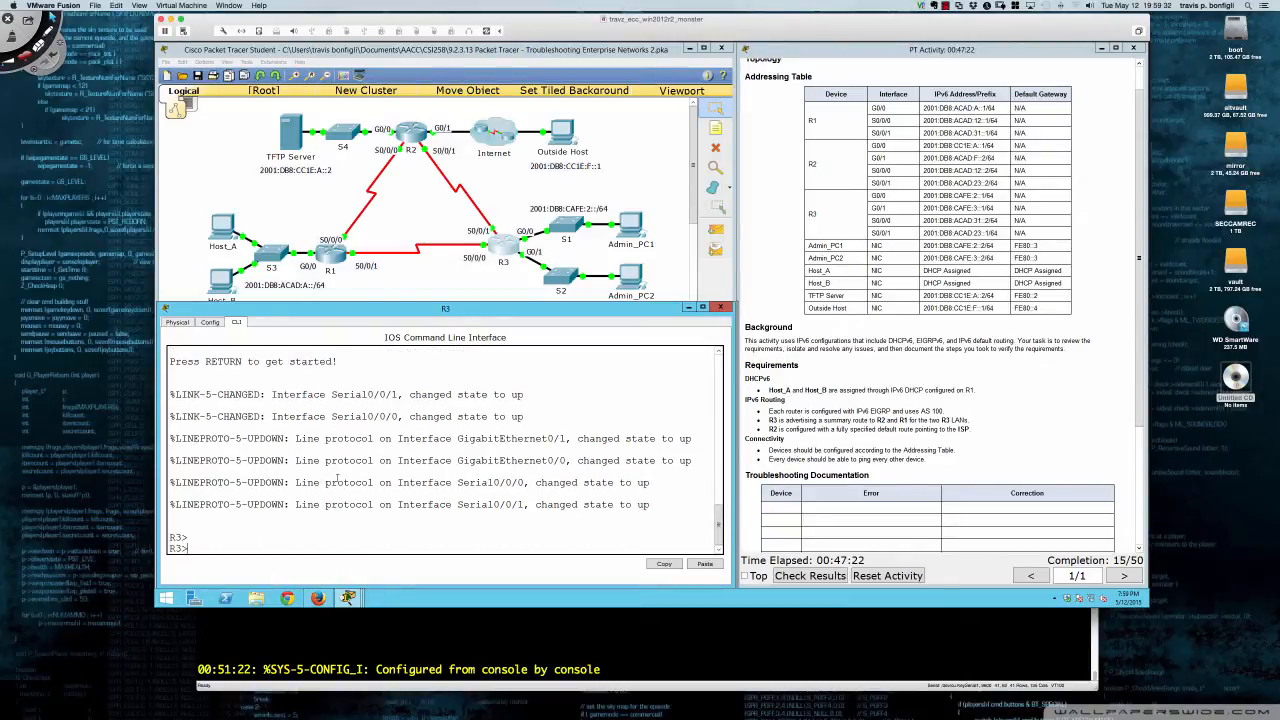
pyautogui.write('end')
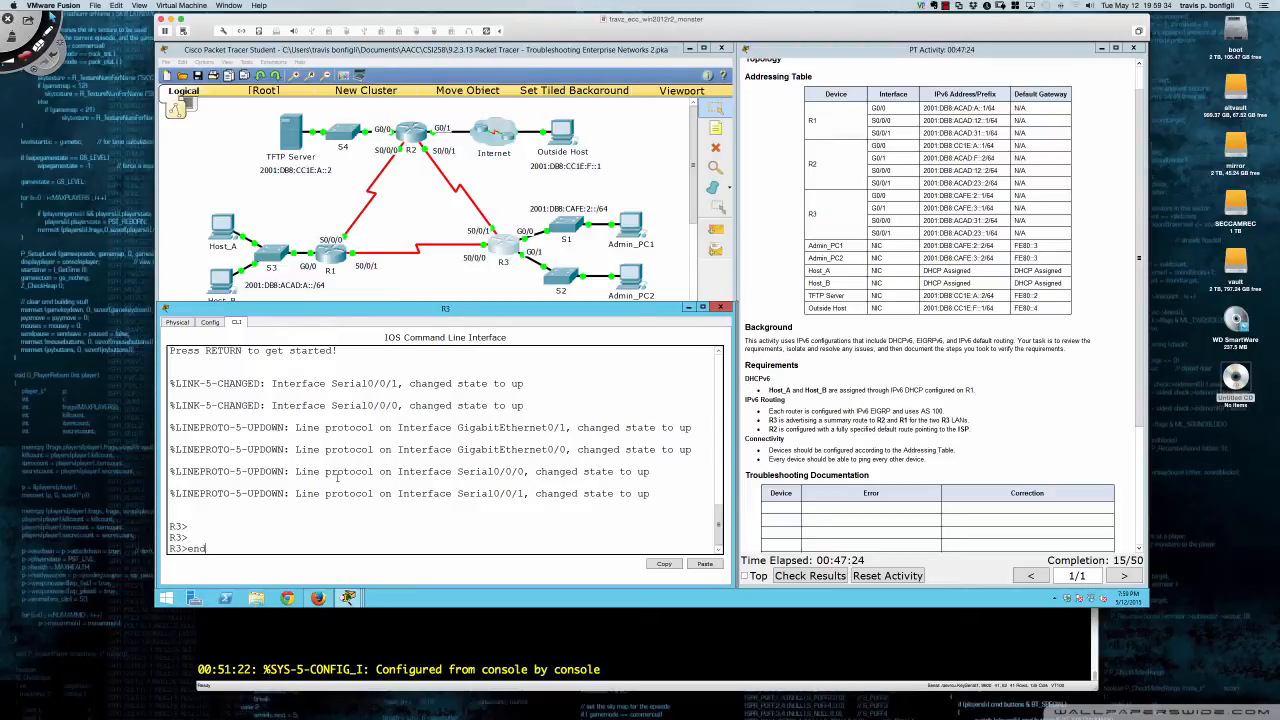
pyautogui.press('Return')
# - Page R3's 'sh run' down to the shut-down ipv6 router eigrp 100 block and highlight it
pyautogui.press('Return')
pyautogui.press('Return')
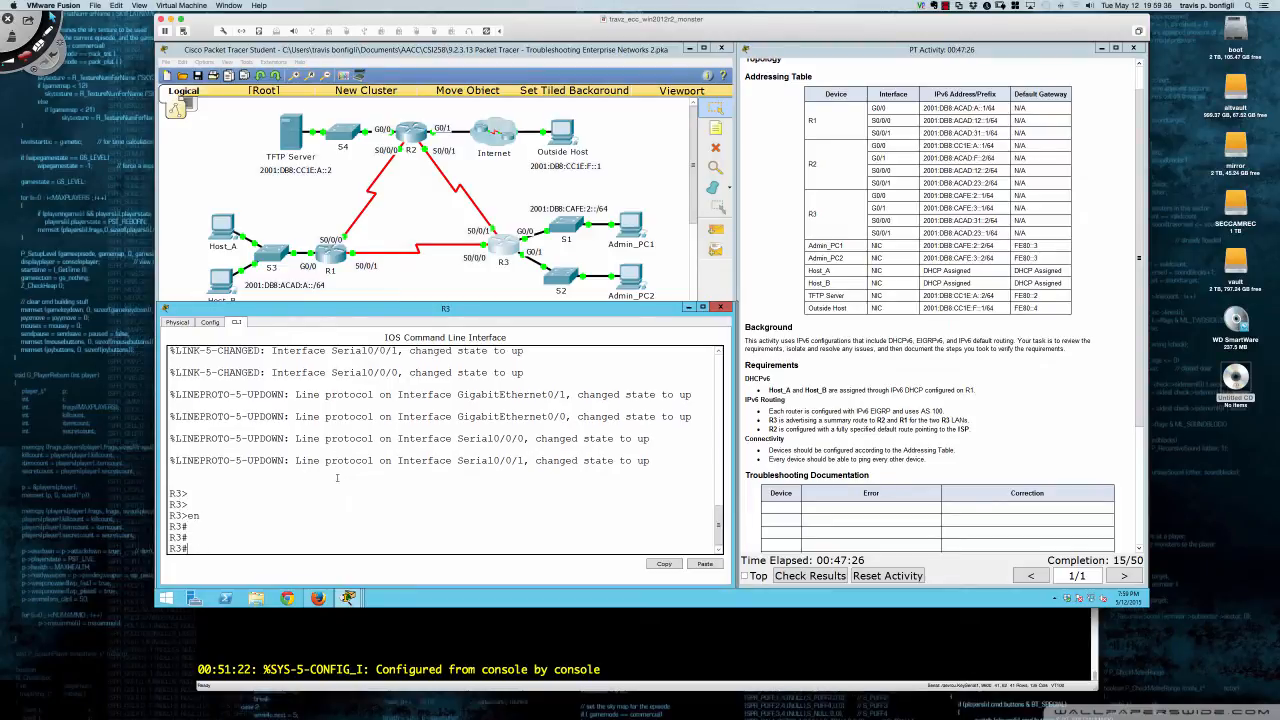
pyautogui.write('sh run')
pyautogui.press('Return')
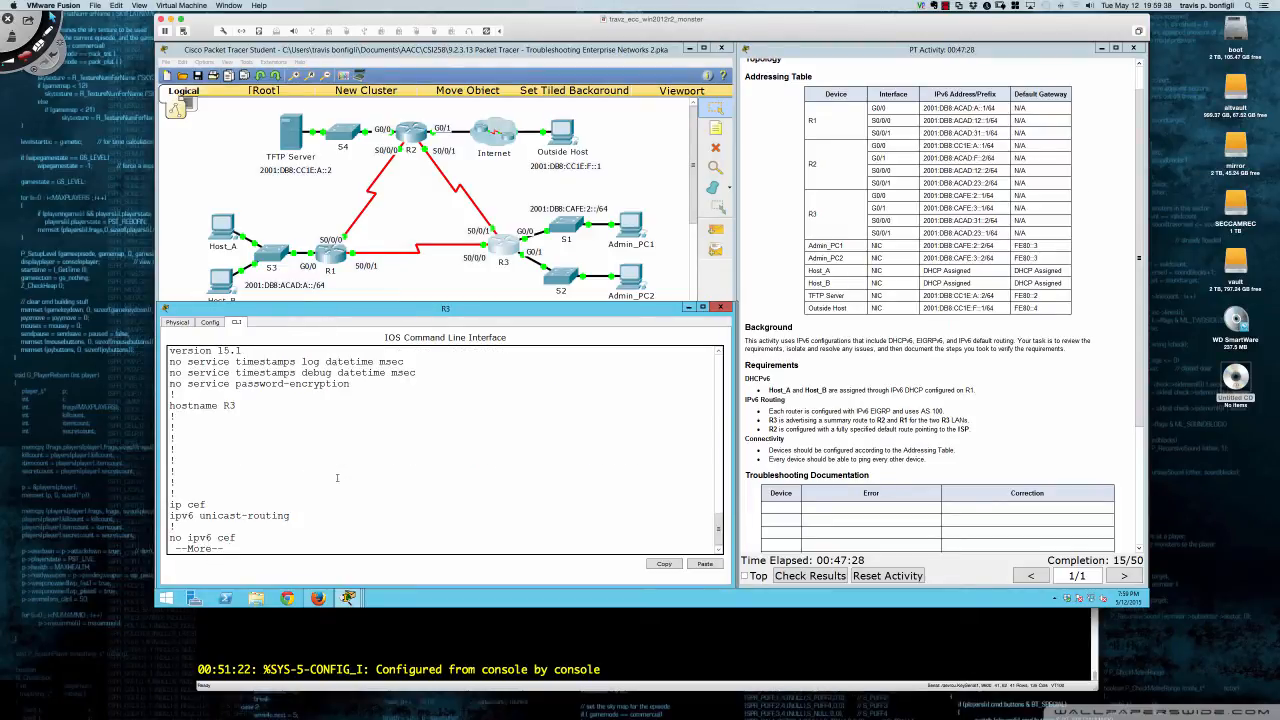
pyautogui.press('Return')
pyautogui.press('Return')
pyautogui.press('Return')
pyautogui.press('Return')
pyautogui.press('Return')
pyautogui.press('Return')
pyautogui.press('Return')
pyautogui.press('Return')
pyautogui.press('Return')
pyautogui.press('Return')
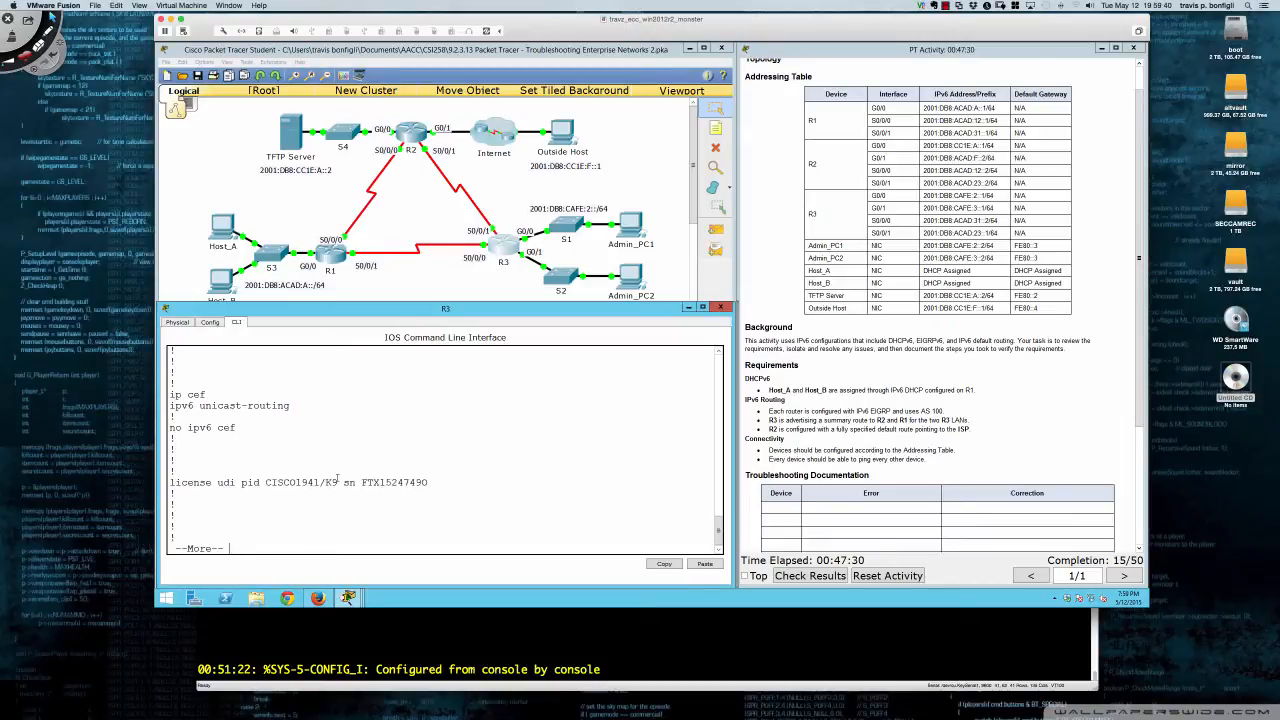
pyautogui.press('Return')
pyautogui.press('Return')
pyautogui.press('Return')
pyautogui.press('Return')
pyautogui.press('Return')
pyautogui.press('Return')
pyautogui.press('Return')
pyautogui.press('Return')
pyautogui.press('Return')
pyautogui.press('Return')
pyautogui.press('Return')
pyautogui.press('Return')
pyautogui.press('Return')
pyautogui.press('Return')
pyautogui.press('Return')
pyautogui.press('Return')
pyautogui.press('Return')
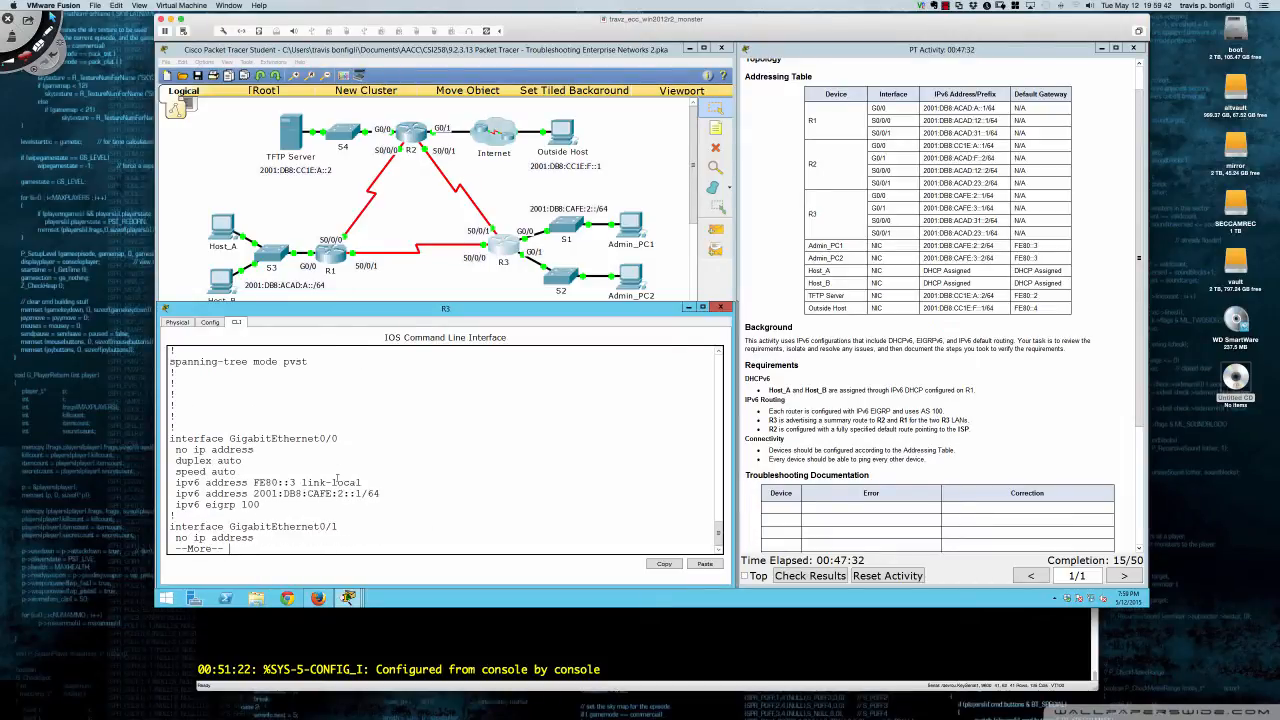
pyautogui.press('Return')
pyautogui.press('Return')
pyautogui.press('Return')
pyautogui.press('Return')
pyautogui.press('Return')
pyautogui.press('Return')
pyautogui.press('Return')
pyautogui.press('Return')
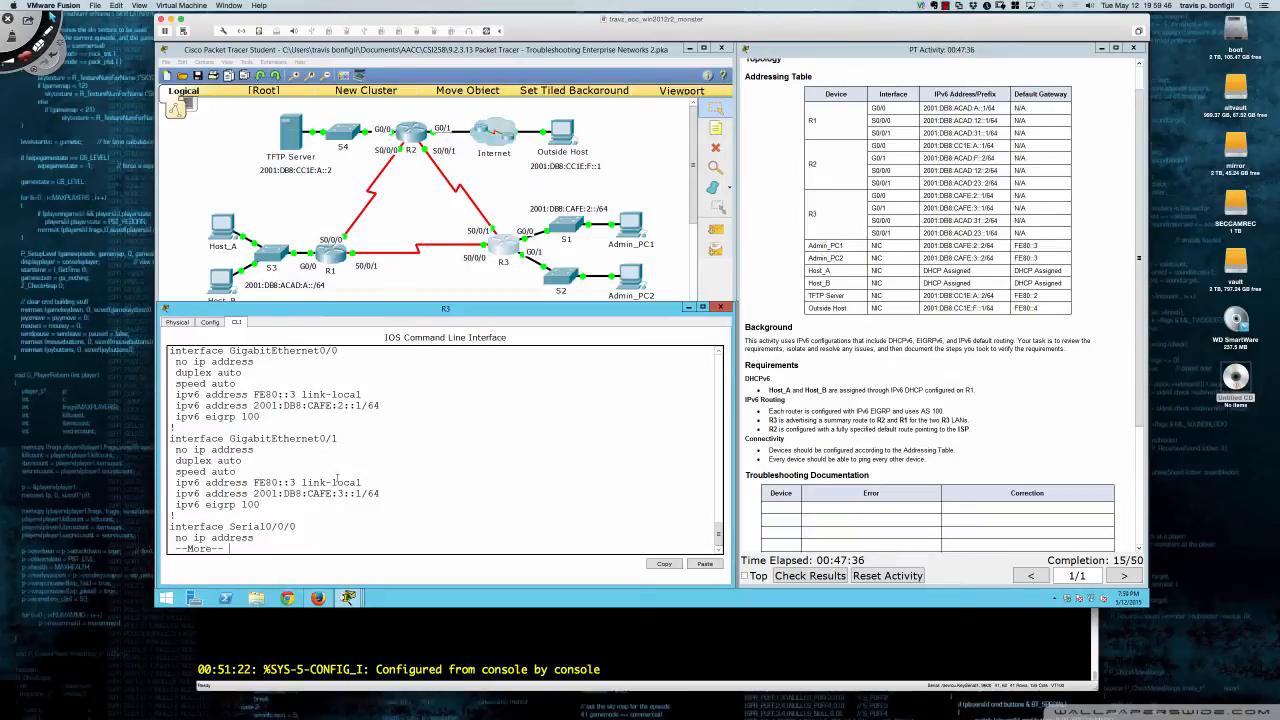
pyautogui.press('Return')
pyautogui.press('Return')
pyautogui.press('Return')
pyautogui.press('Return')
pyautogui.press('Return')
pyautogui.press('Return')
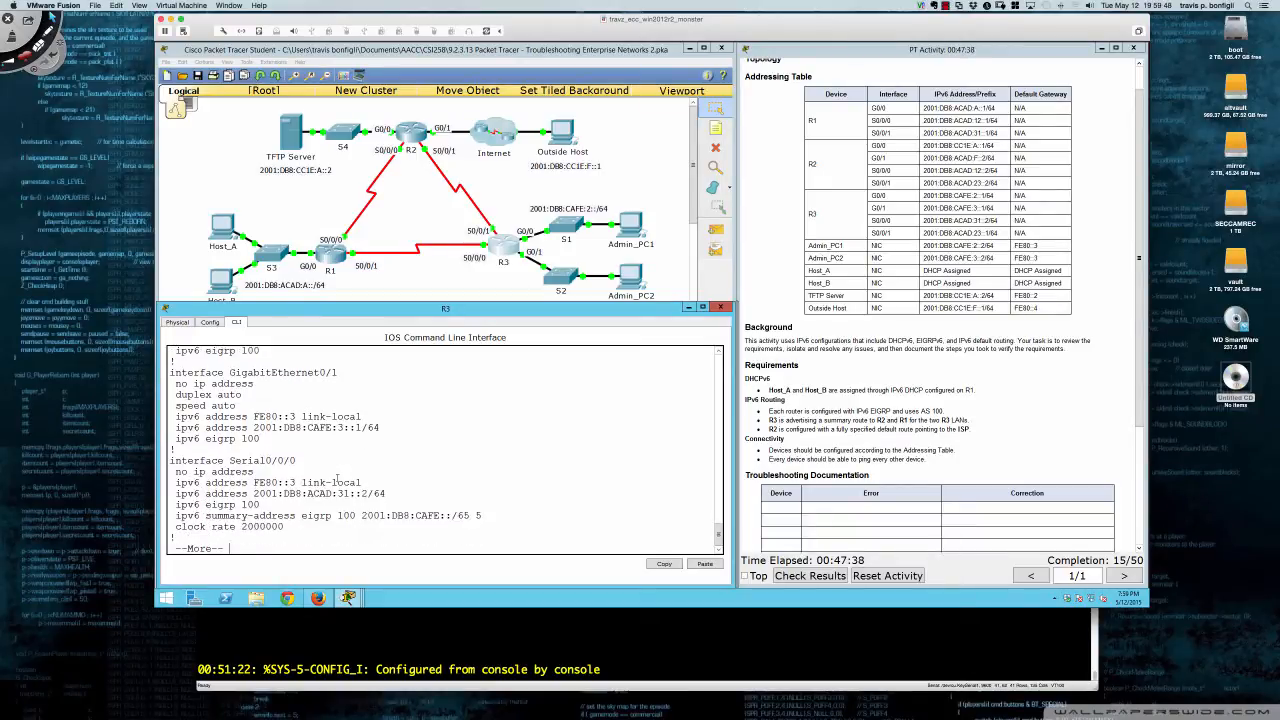
pyautogui.press('Return')
pyautogui.press('Return')
pyautogui.press('Return')
pyautogui.press('Return')
pyautogui.press('Return')
pyautogui.press('Return')
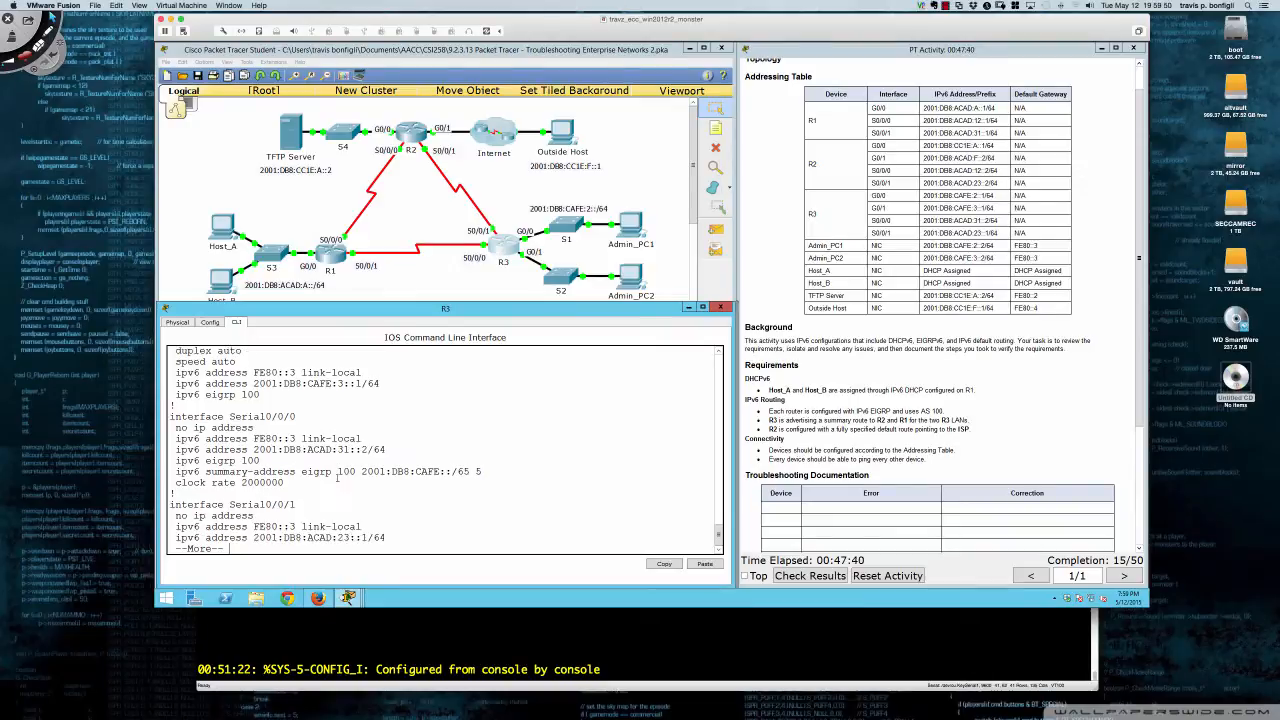
pyautogui.press('Return')
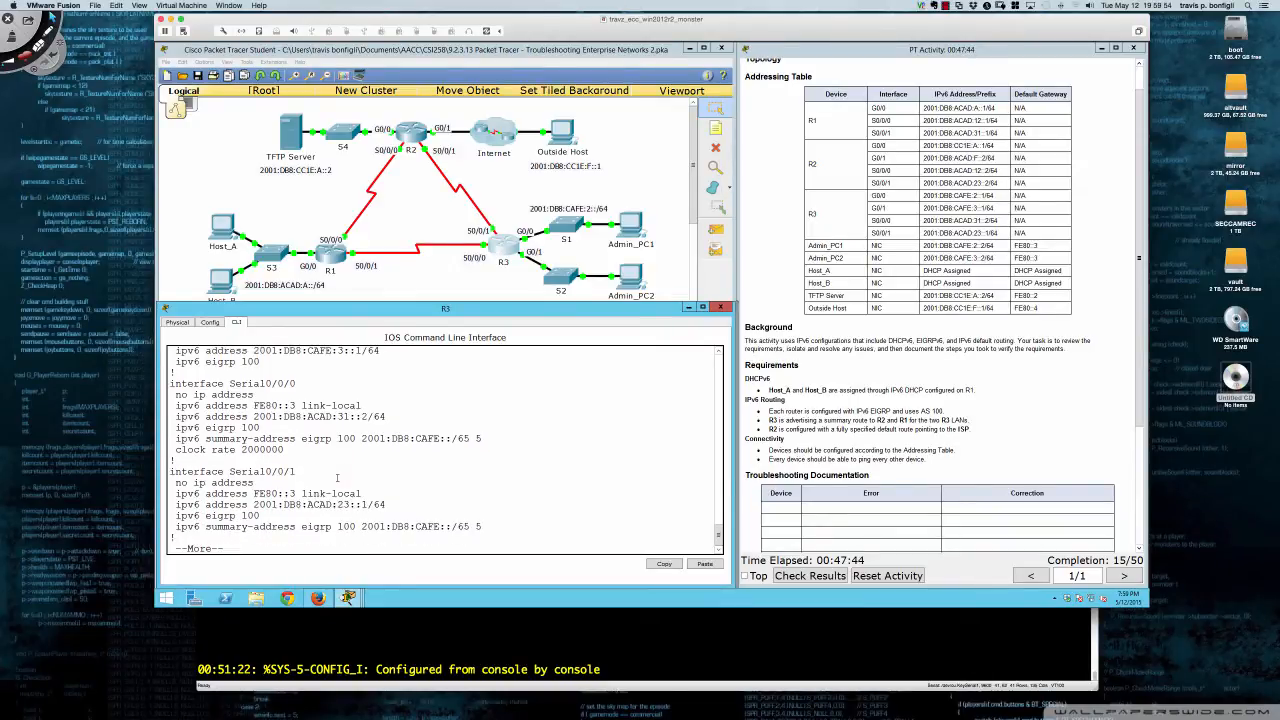
pyautogui.press('Return')
pyautogui.press('Return')
pyautogui.press('Return')
pyautogui.press('Return')
pyautogui.press('Return')
pyautogui.press('Return')
pyautogui.press('Return')
pyautogui.press('Return')
pyautogui.press('Return')
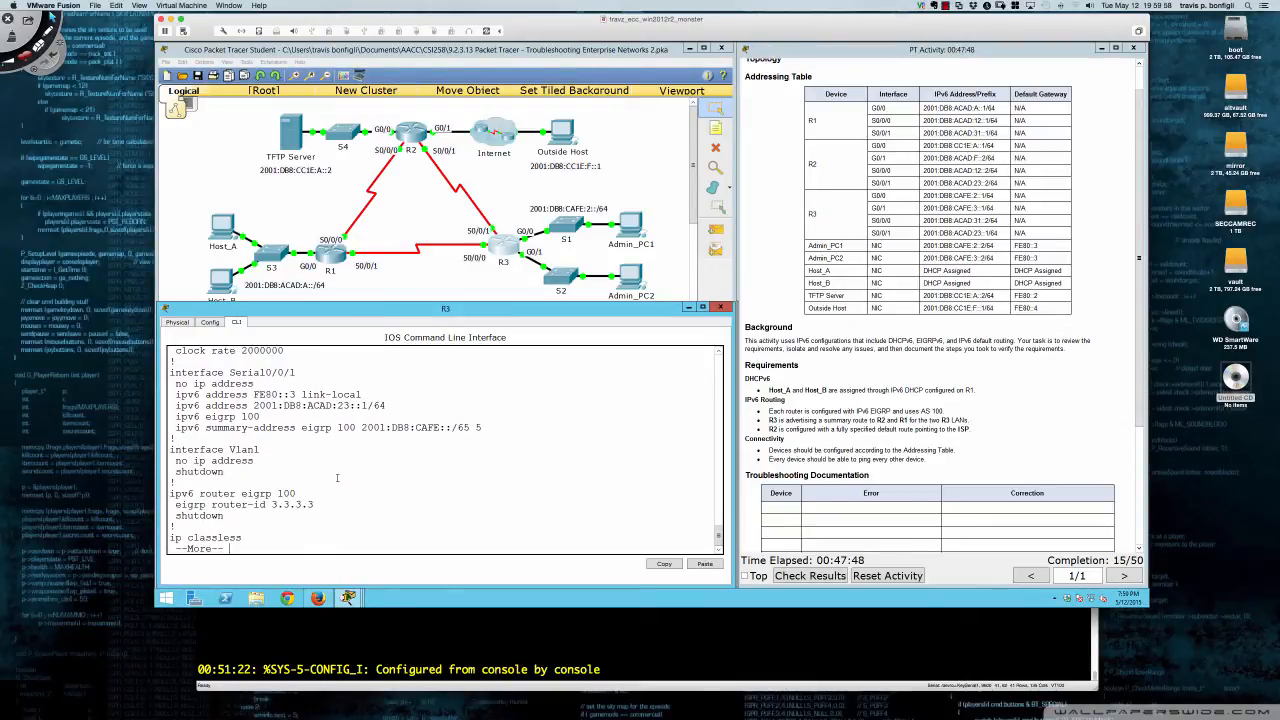
pyautogui.moveTo(228, 515); pyautogui.dragTo(175, 516)
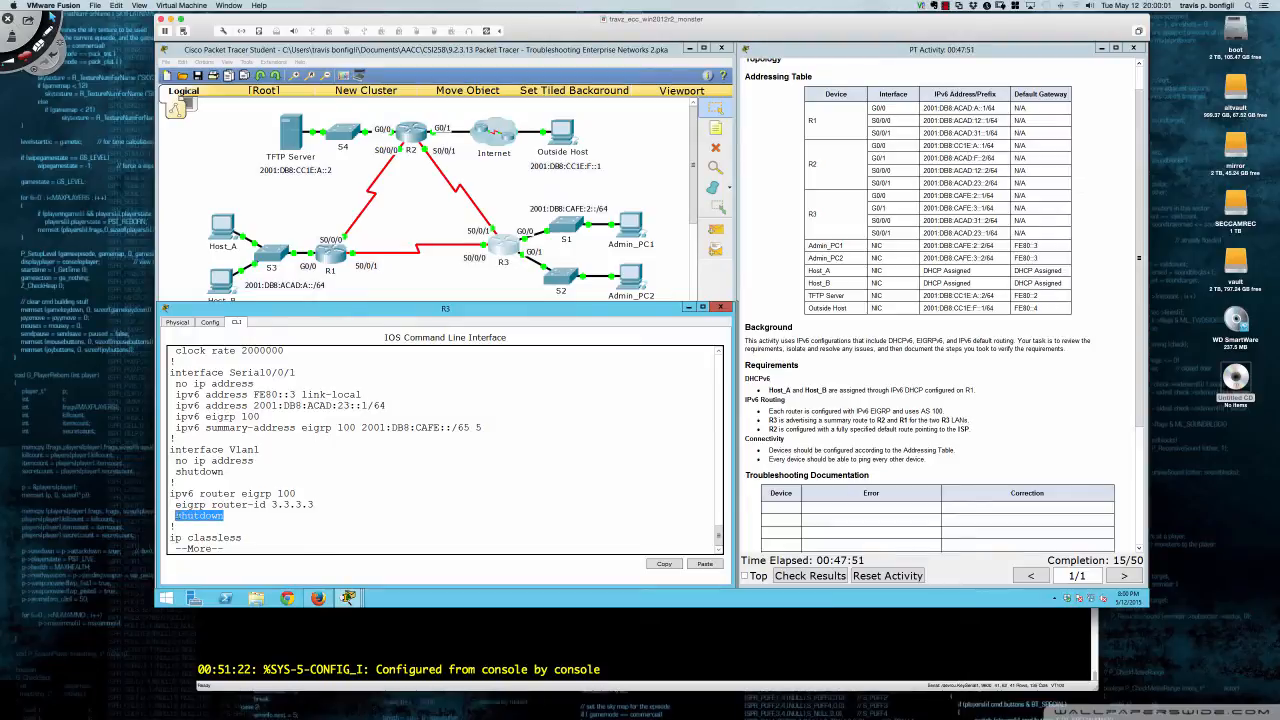
pyautogui.click(226, 516)
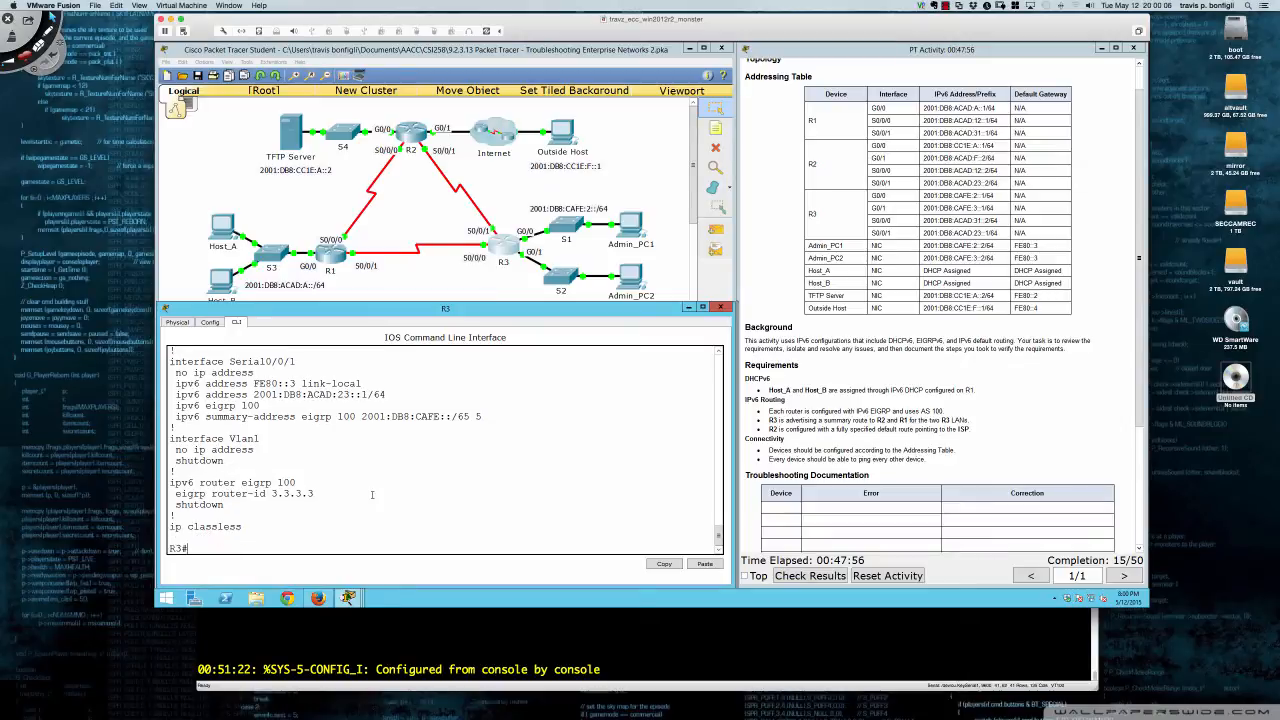
pyautogui.press('q')
# - Issue 'no shut' under ipv6 router eigrp 100 on R3 to restart the process
pyautogui.write('conf t')
pyautogui.press('Return')
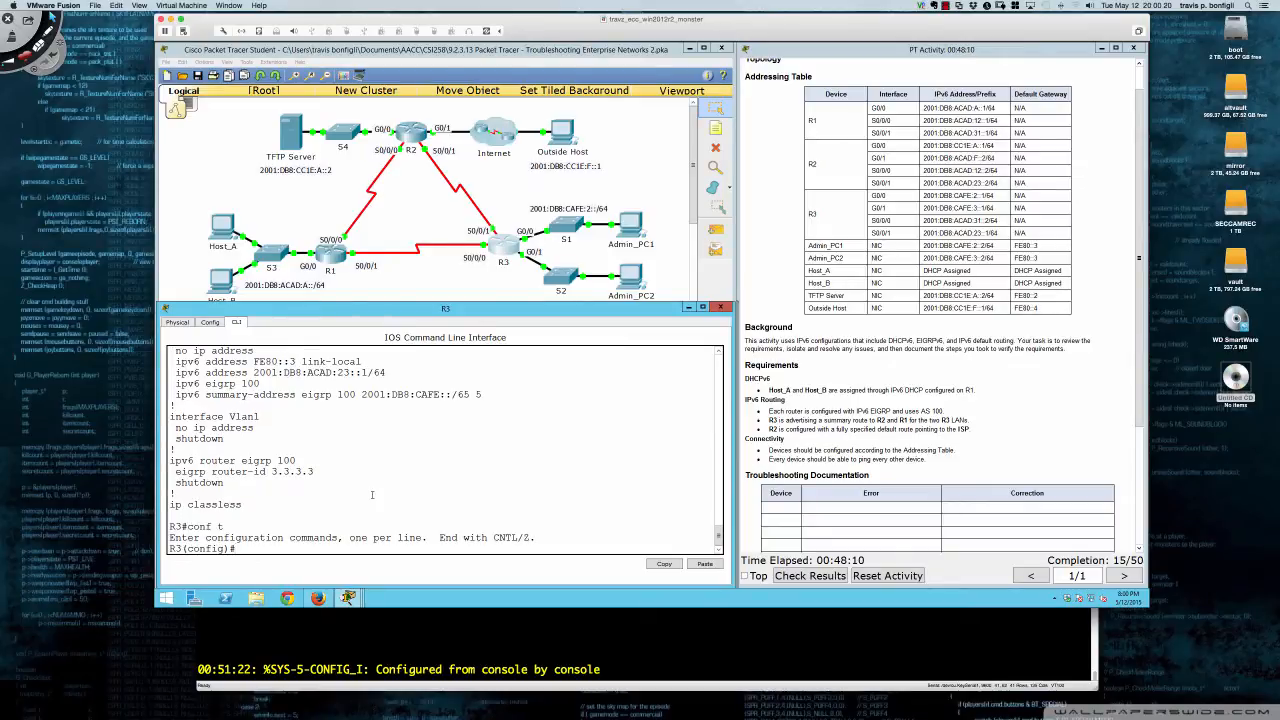
pyautogui.press('Return')
pyautogui.press('Return')
pyautogui.press('Return')
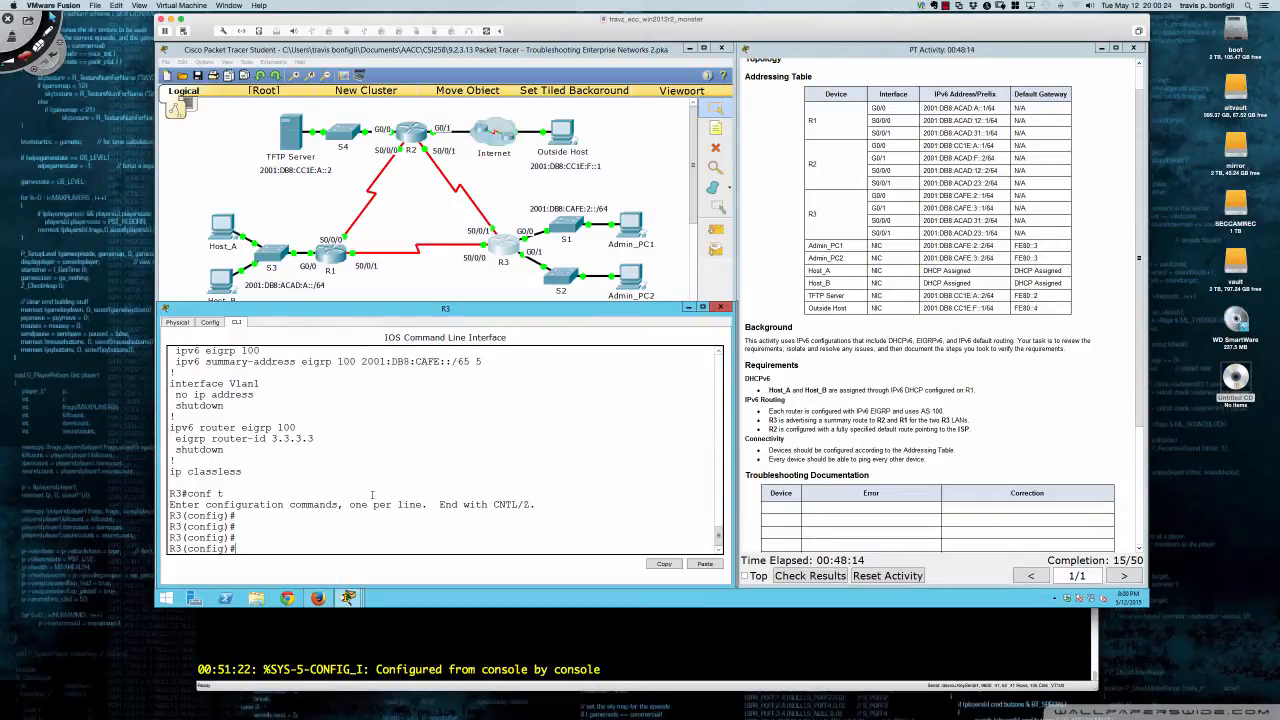
pyautogui.write('ipv6 router eigrp 100')
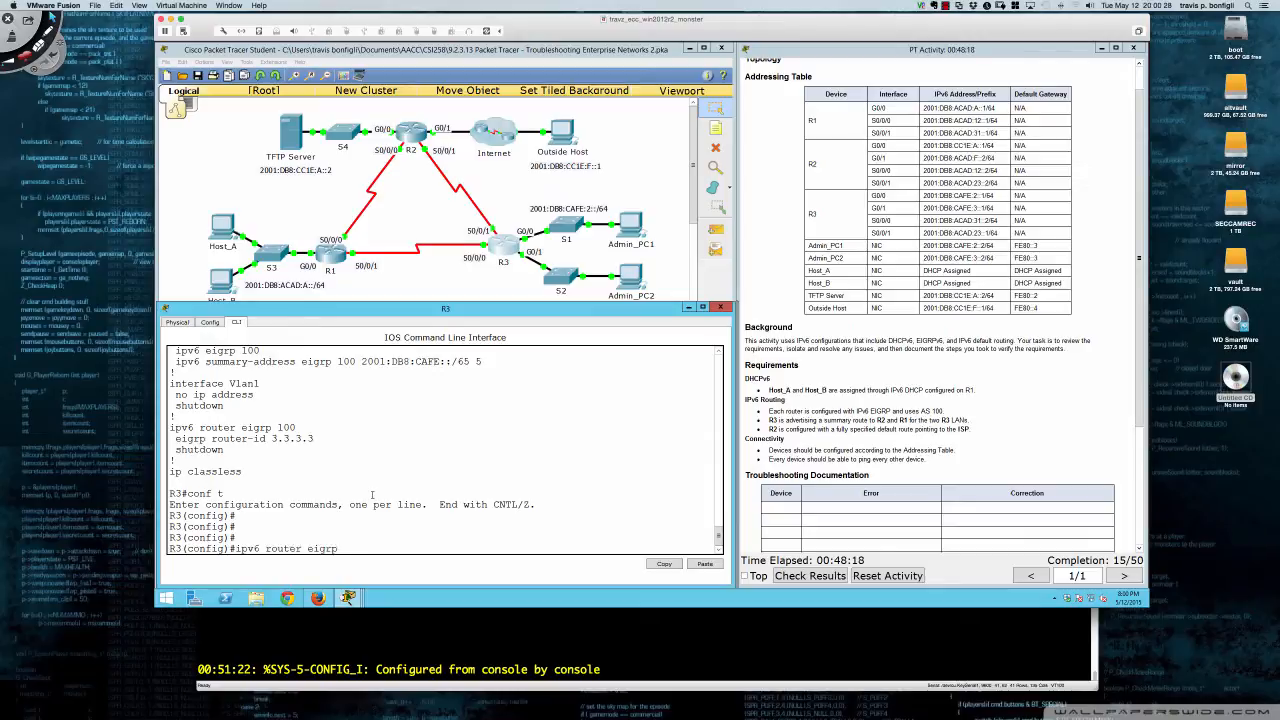
pyautogui.press('Return')
pyautogui.write('no shut')
pyautogui.press('Return')
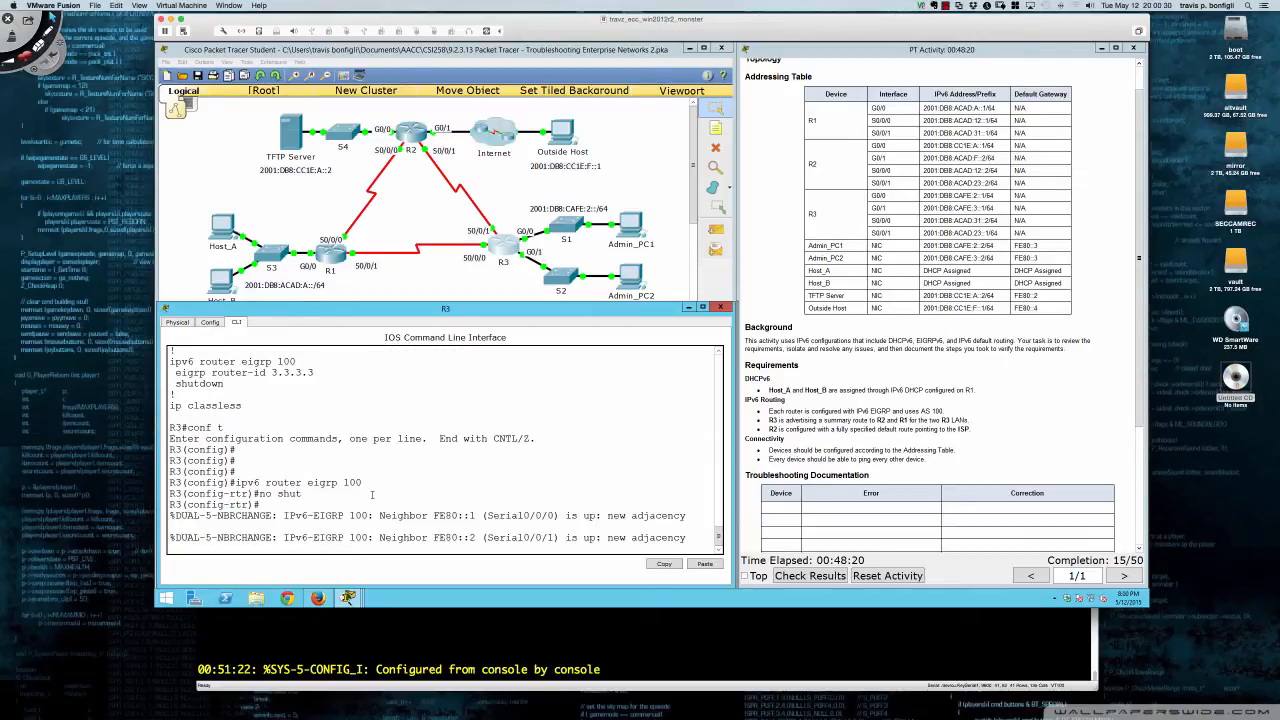
pyautogui.press('Return')
pyautogui.press('Return')
pyautogui.press('Return')
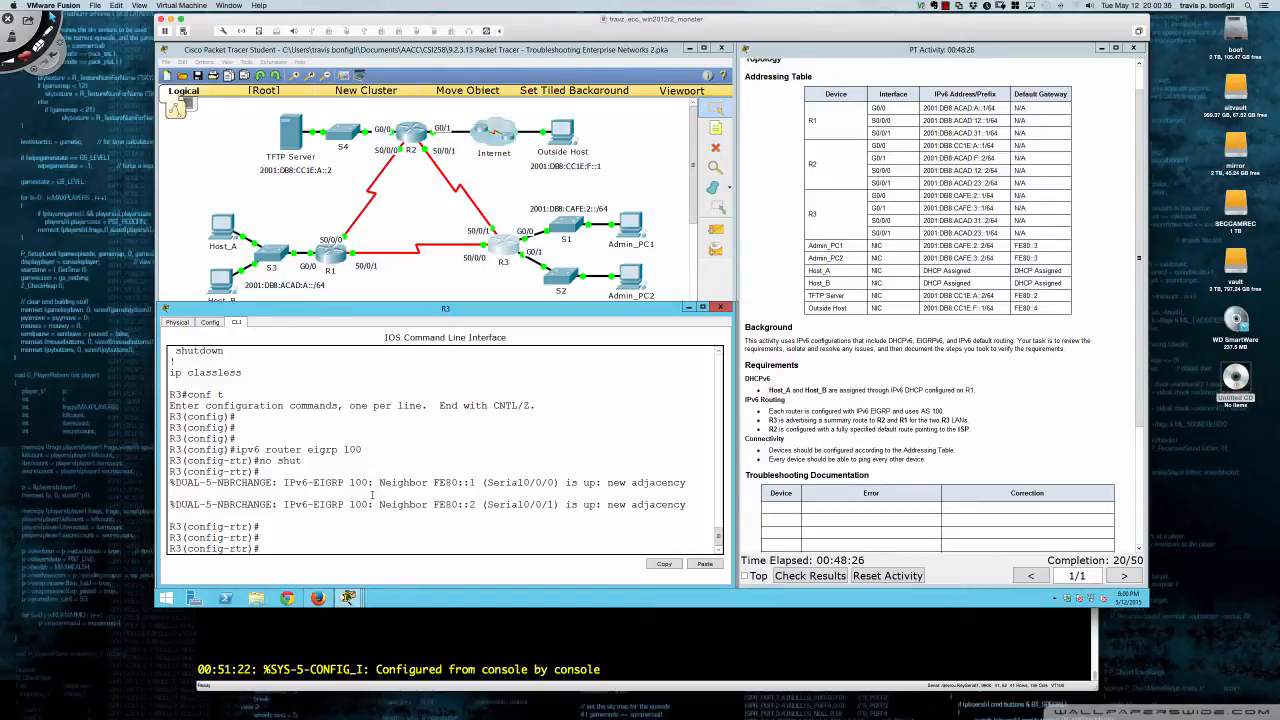
pyautogui.press('Return')
pyautogui.press('Return')
pyautogui.press('Return')
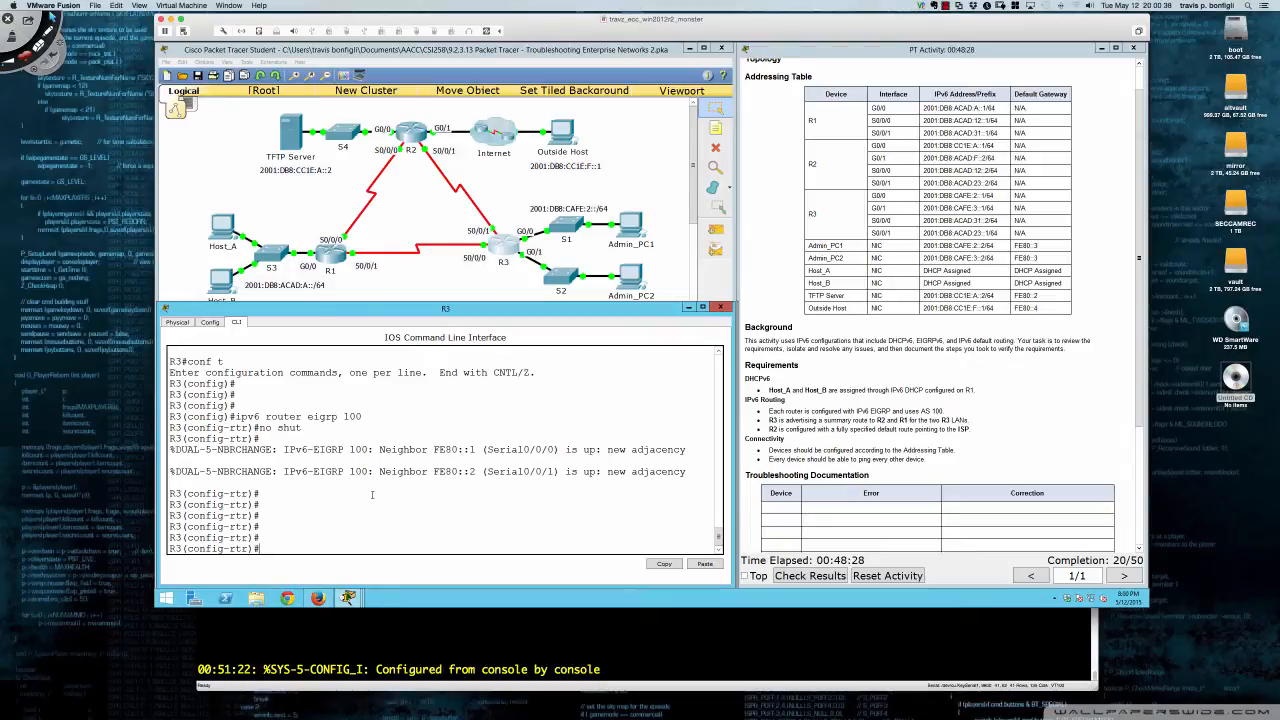
# - Exit to privileged mode and save R3's configuration with 'wri mem'
pyautogui.write('end')
pyautogui.press('Return')
pyautogui.press('Return')
pyautogui.press('Return')
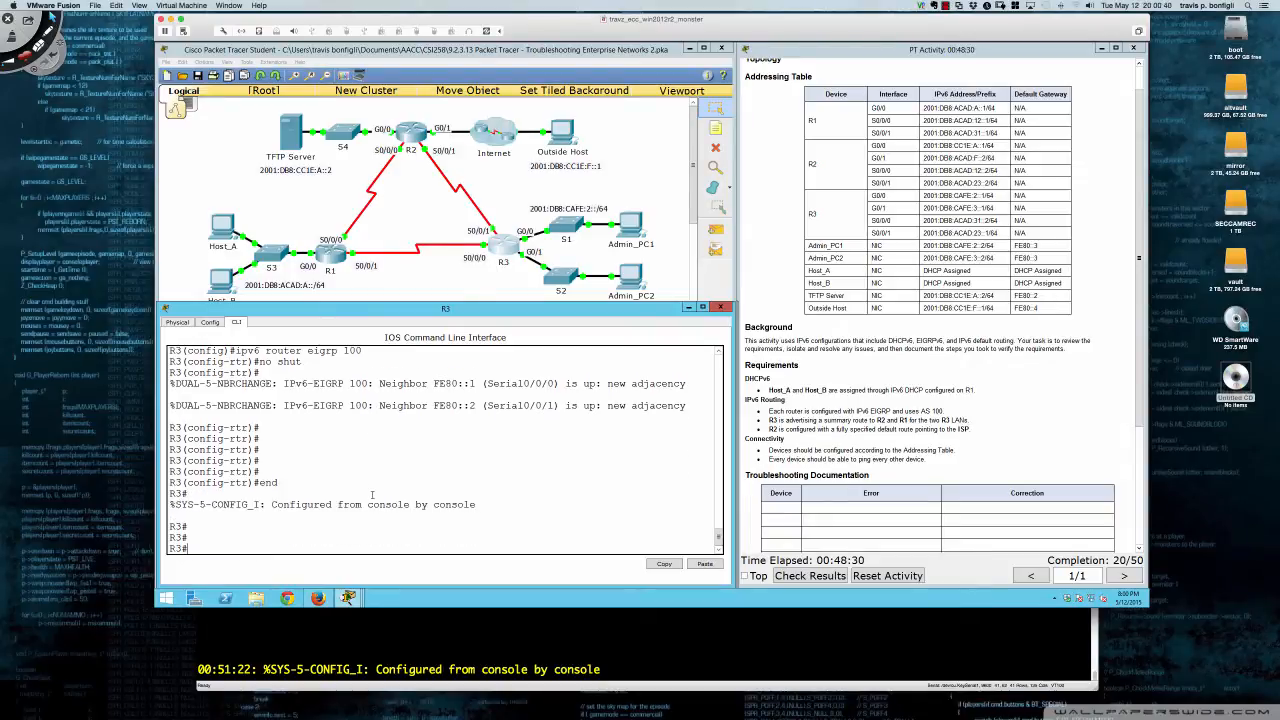
pyautogui.write('wir mem')
pyautogui.press('BackSpace')
pyautogui.press('BackSpace')
pyautogui.press('BackSpace')
pyautogui.press('BackSpace')
pyautogui.press('BackSpace')
pyautogui.press('BackSpace')
pyautogui.write('ri mem')
pyautogui.press('Return')
pyautogui.press('Return')
pyautogui.press('Return')
pyautogui.press('Return')
pyautogui.press('Return')
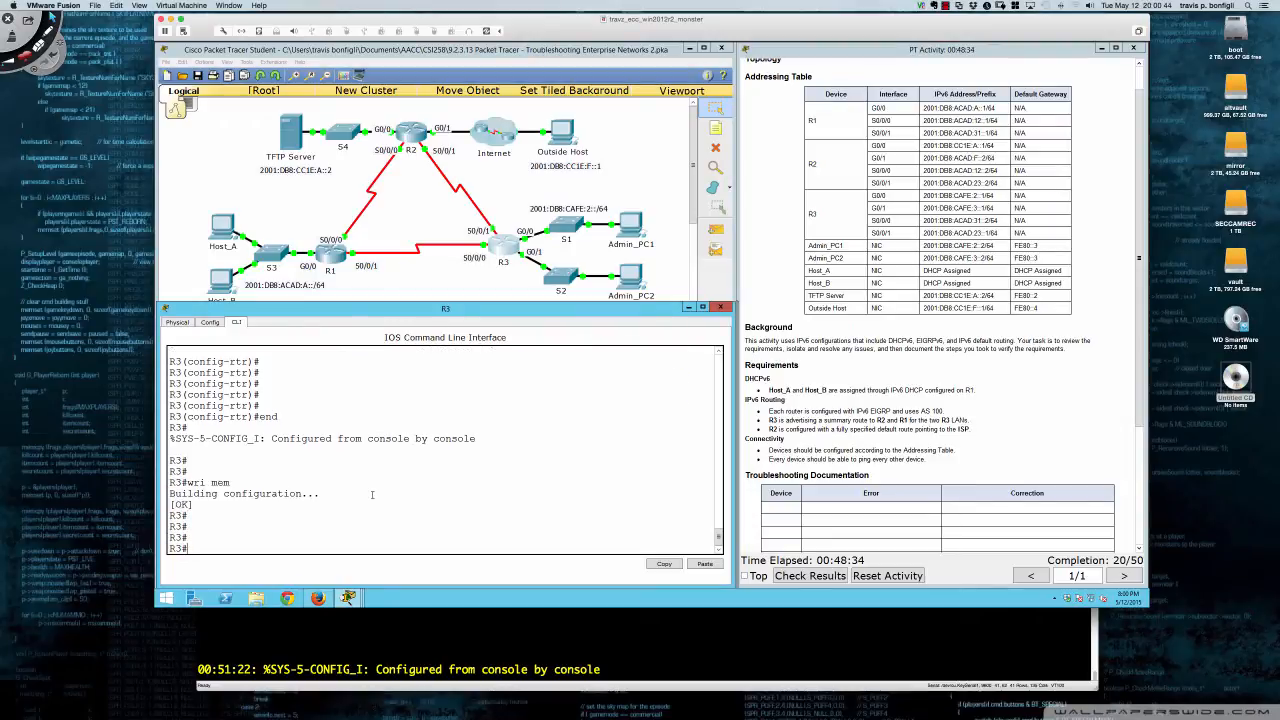
# - Show R3's IPv6 EIGRP neighbors and EIGRP interfaces
pyautogui.write('sh ipv6 e')
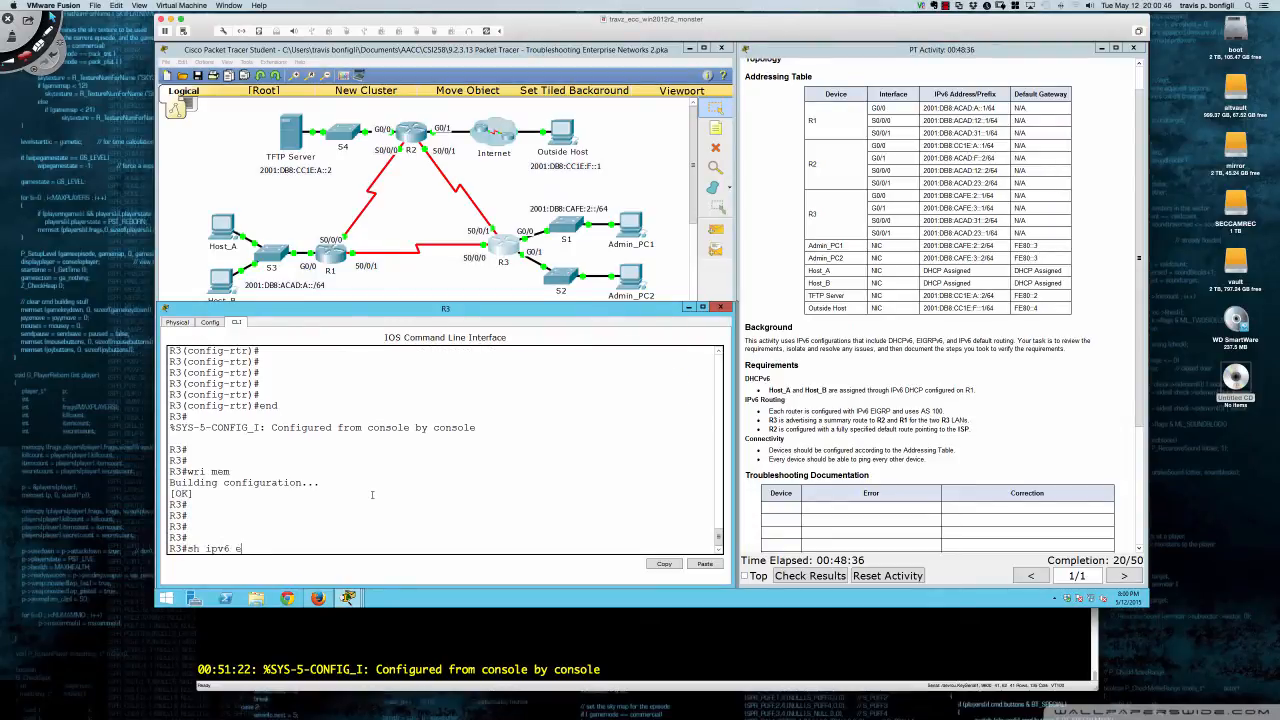
pyautogui.write('igrp neigh')
pyautogui.press('Return')
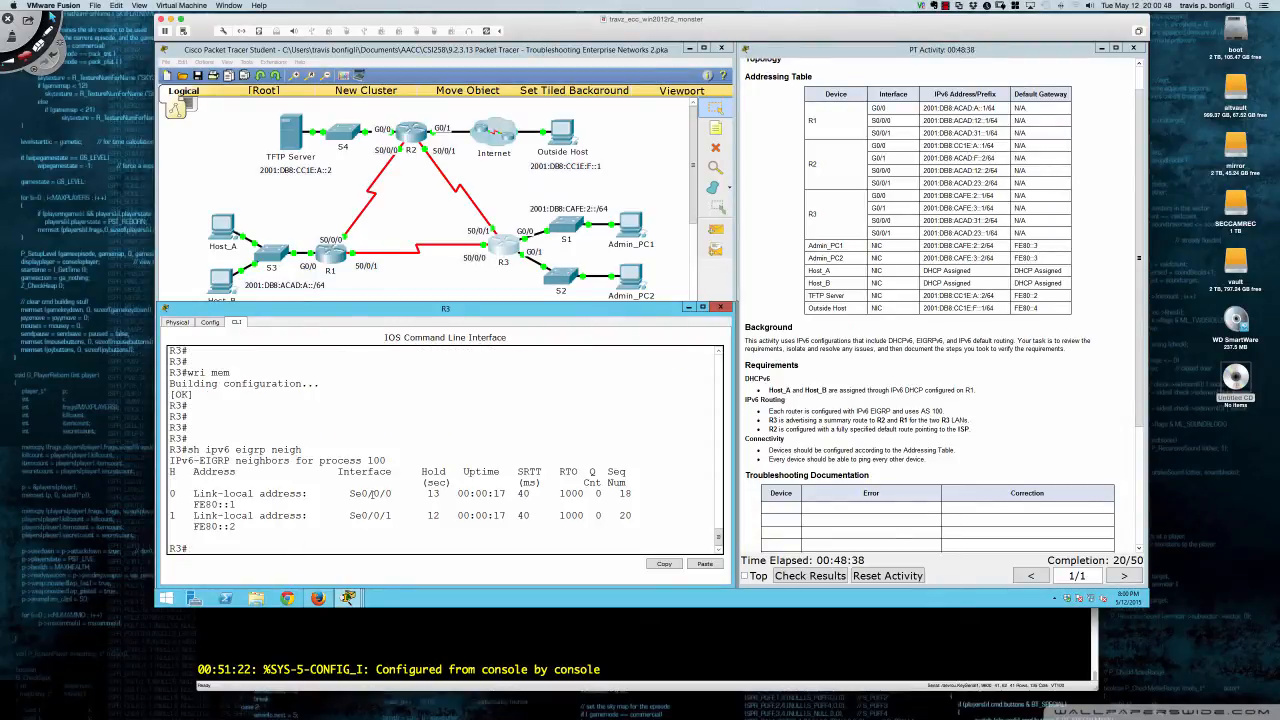
pyautogui.write('sh ipv6 eigrp inter')
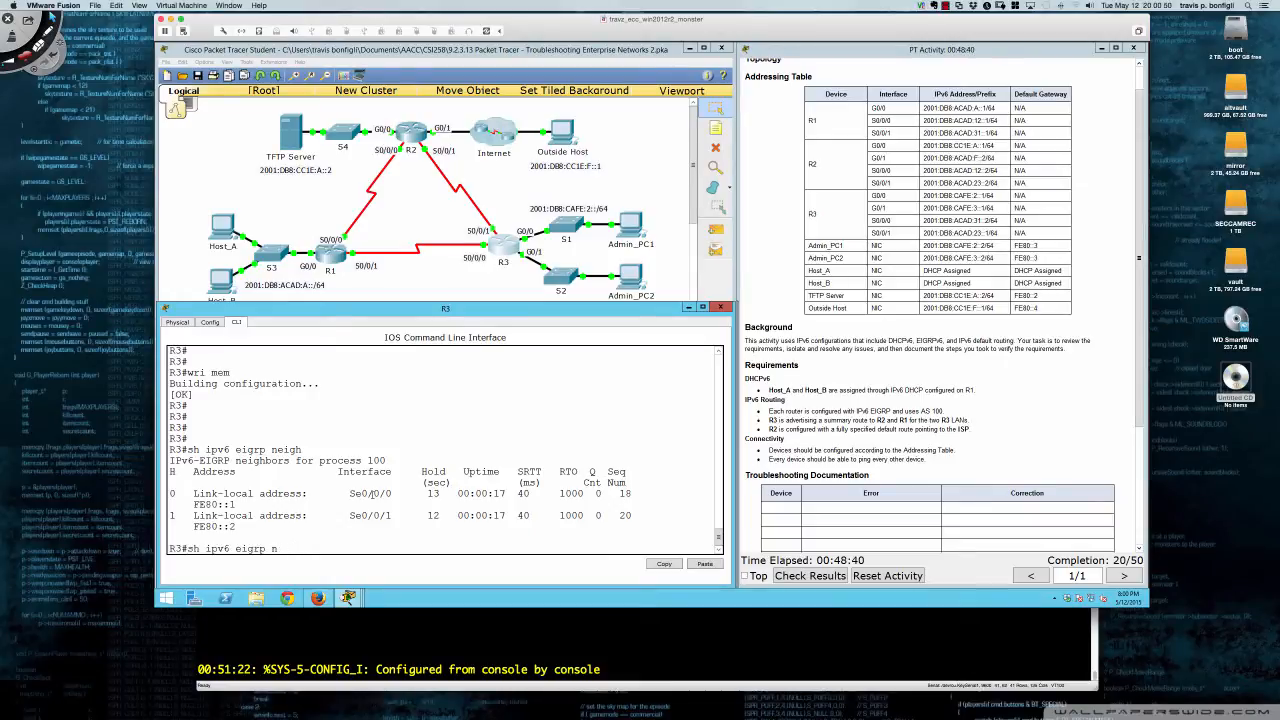
pyautogui.press('Return')
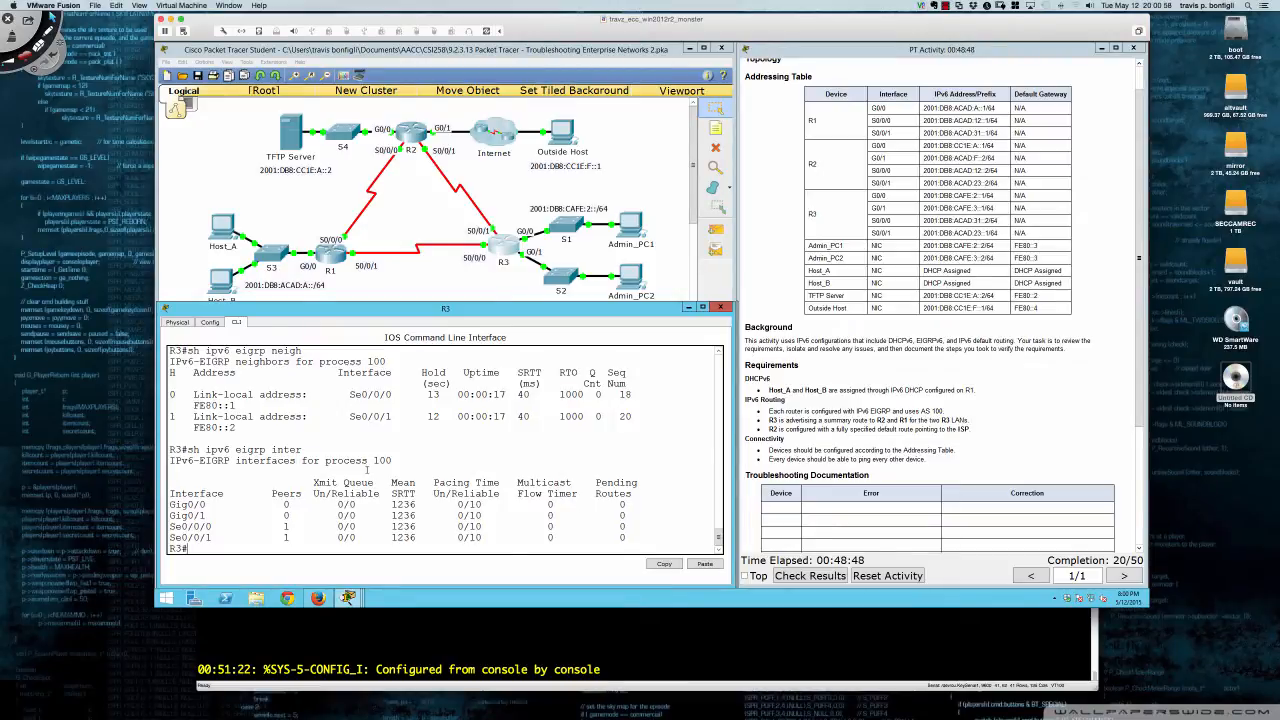
# - Rerun 'do sh ipv6 route' on R1 and highlight the CAFE:2 and CAFE:3 /64 routes from R3
pyautogui.click(328, 248)
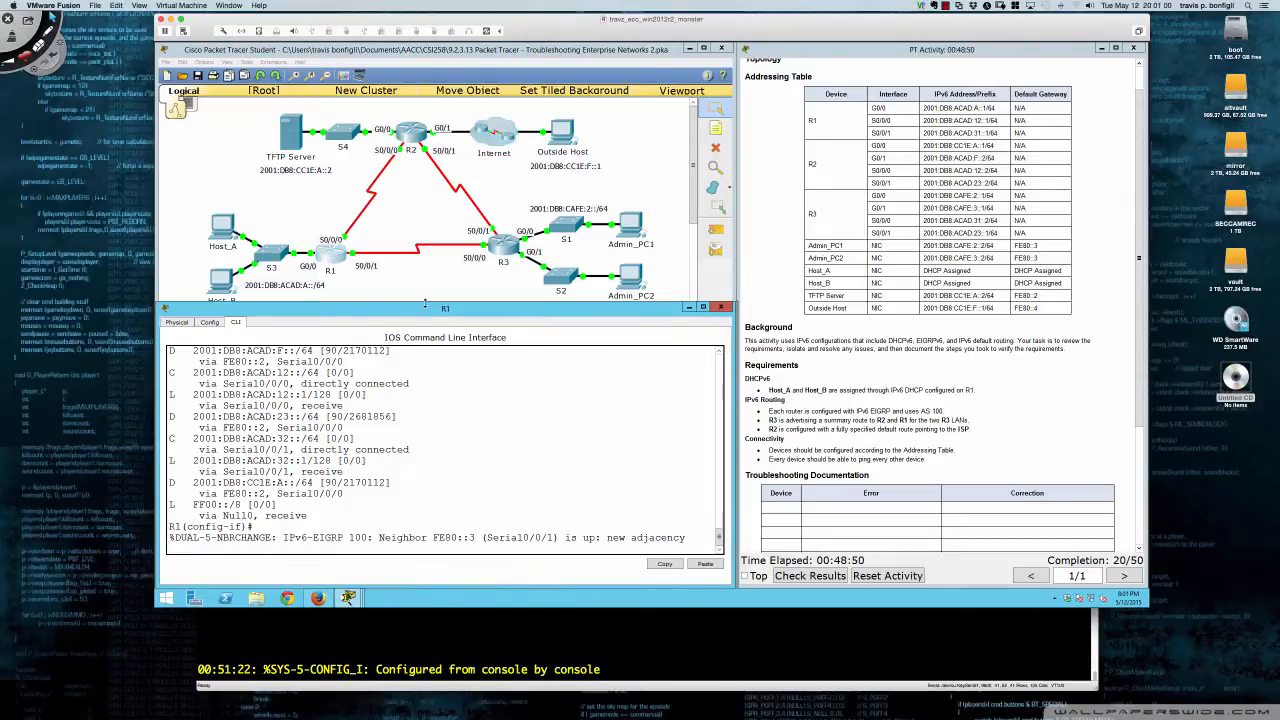
pyautogui.moveTo(425, 303); pyautogui.dragTo(429, 268)
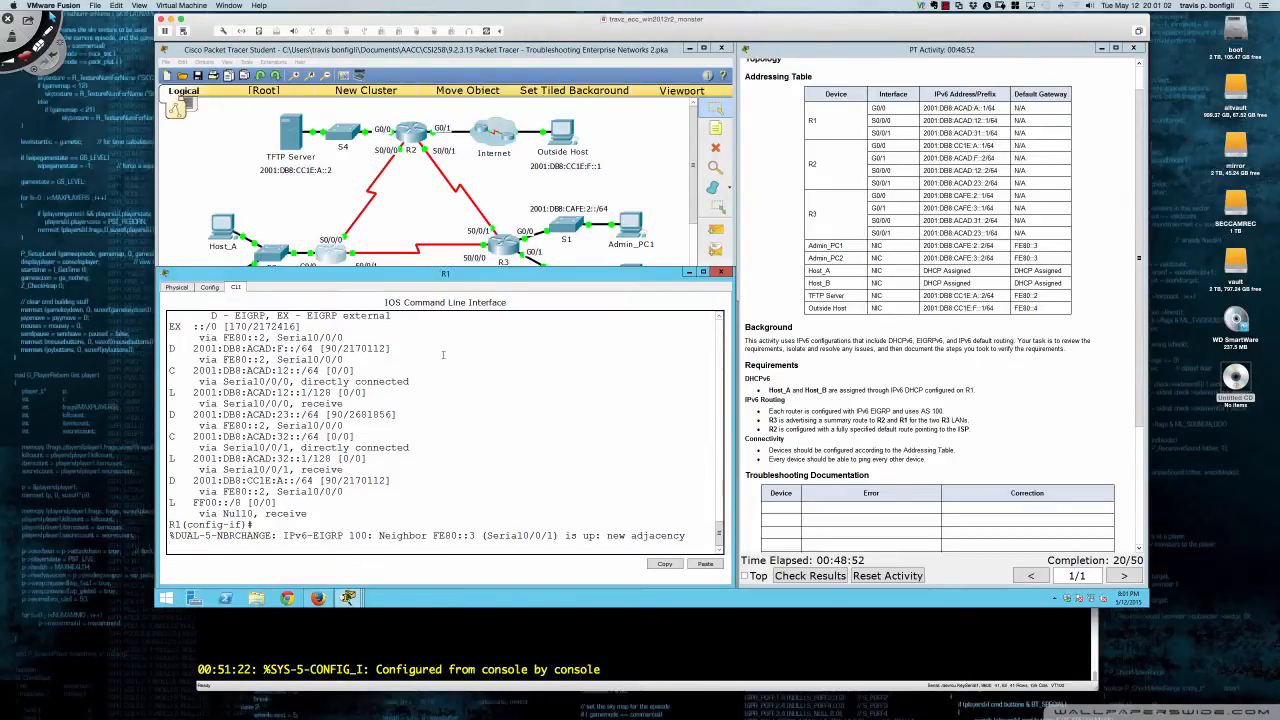
pyautogui.press('Return')
pyautogui.press('Return')
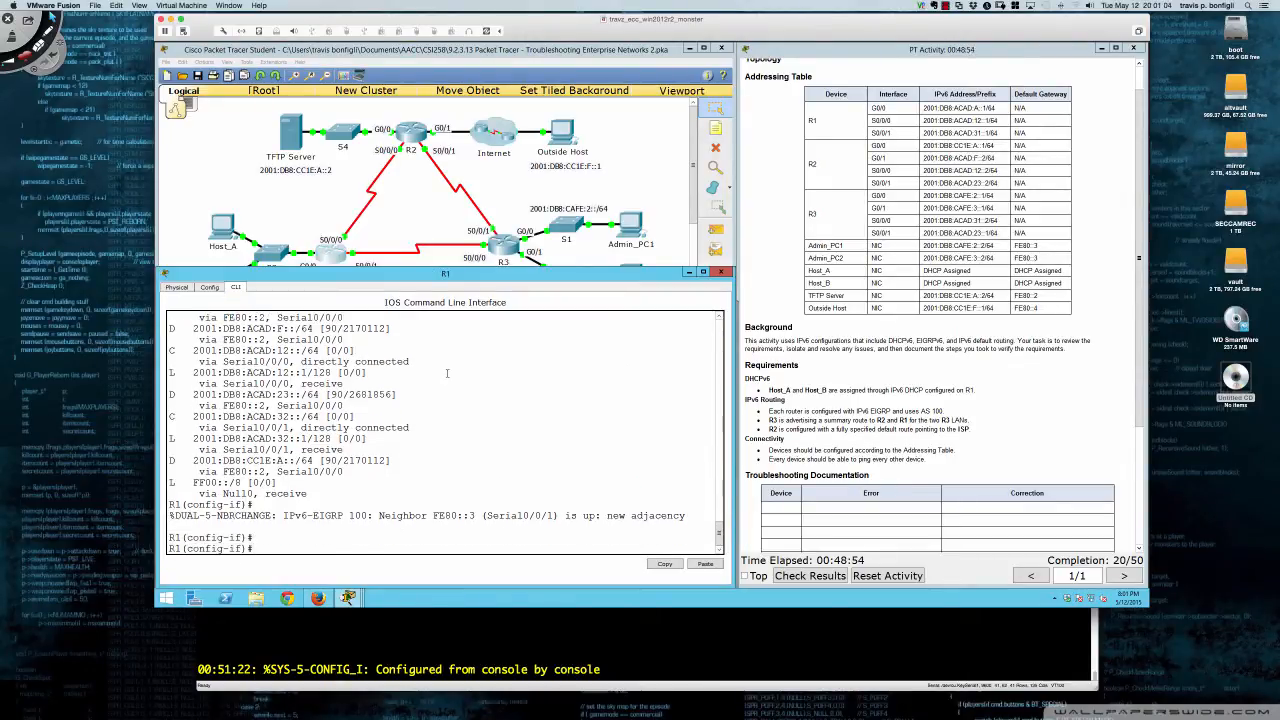
pyautogui.write('do sh ipv6 route')
pyautogui.press('Return')
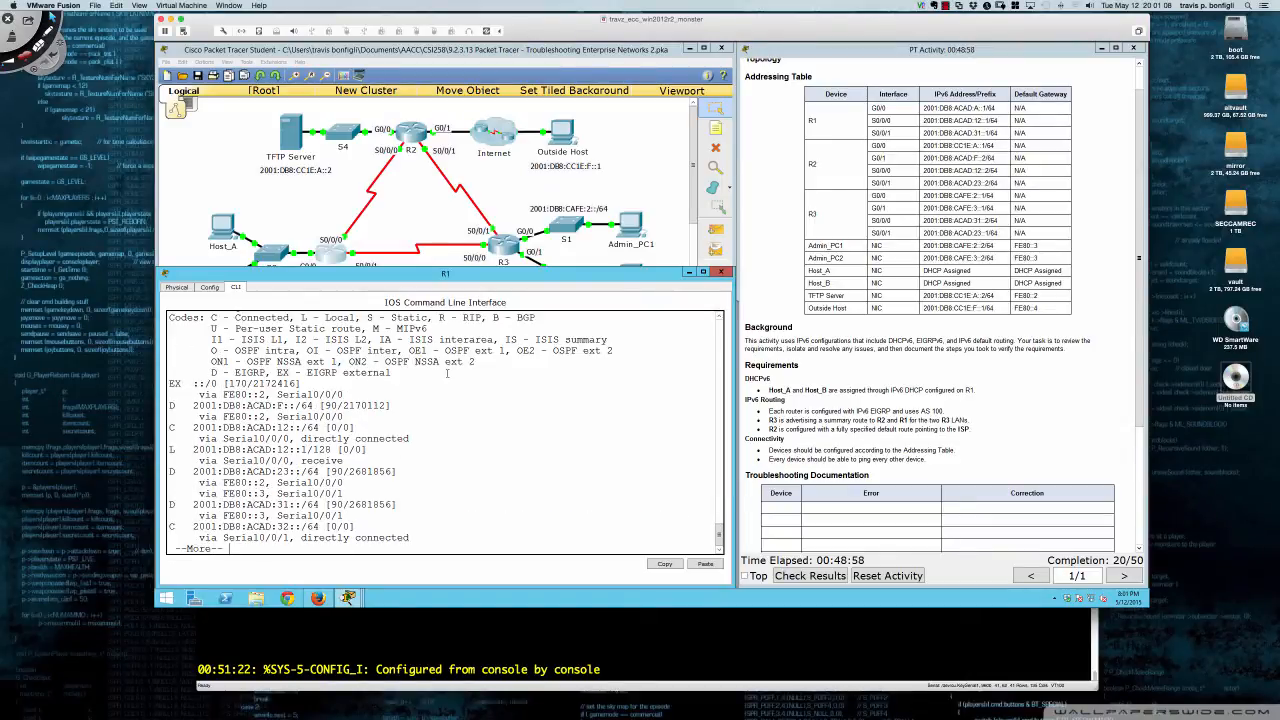
pyautogui.press('Return')
pyautogui.press('Return')
pyautogui.press('Return')
pyautogui.press('Return')
pyautogui.press('Return')
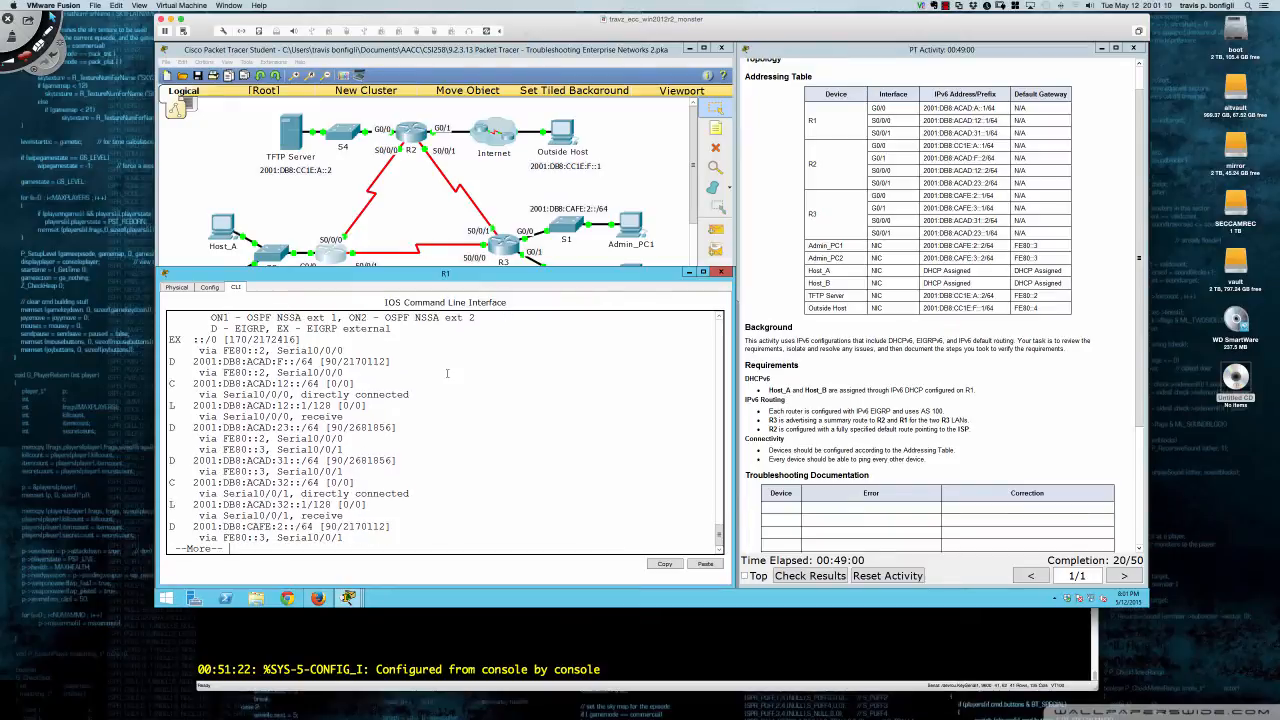
pyautogui.press('Return')
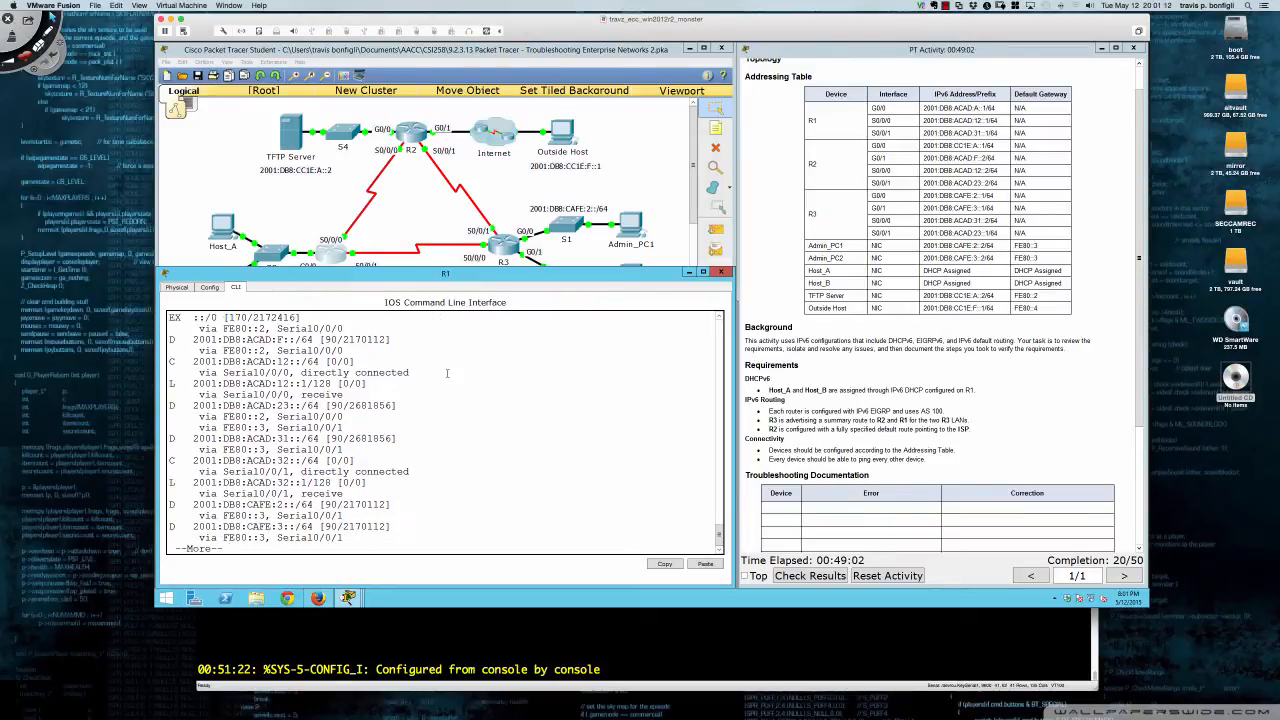
pyautogui.press('Return')
pyautogui.press('Return')
pyautogui.press('Return')
pyautogui.press('Return')
pyautogui.press('Return')
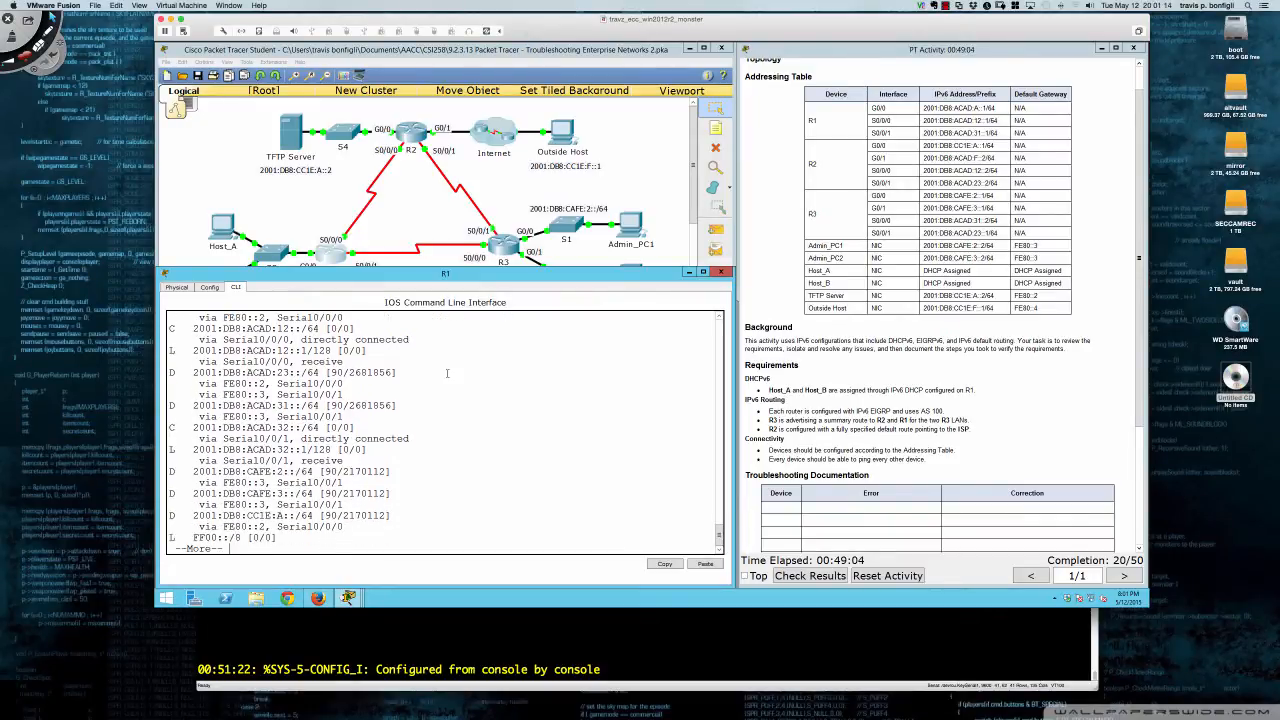
pyautogui.press('Return')
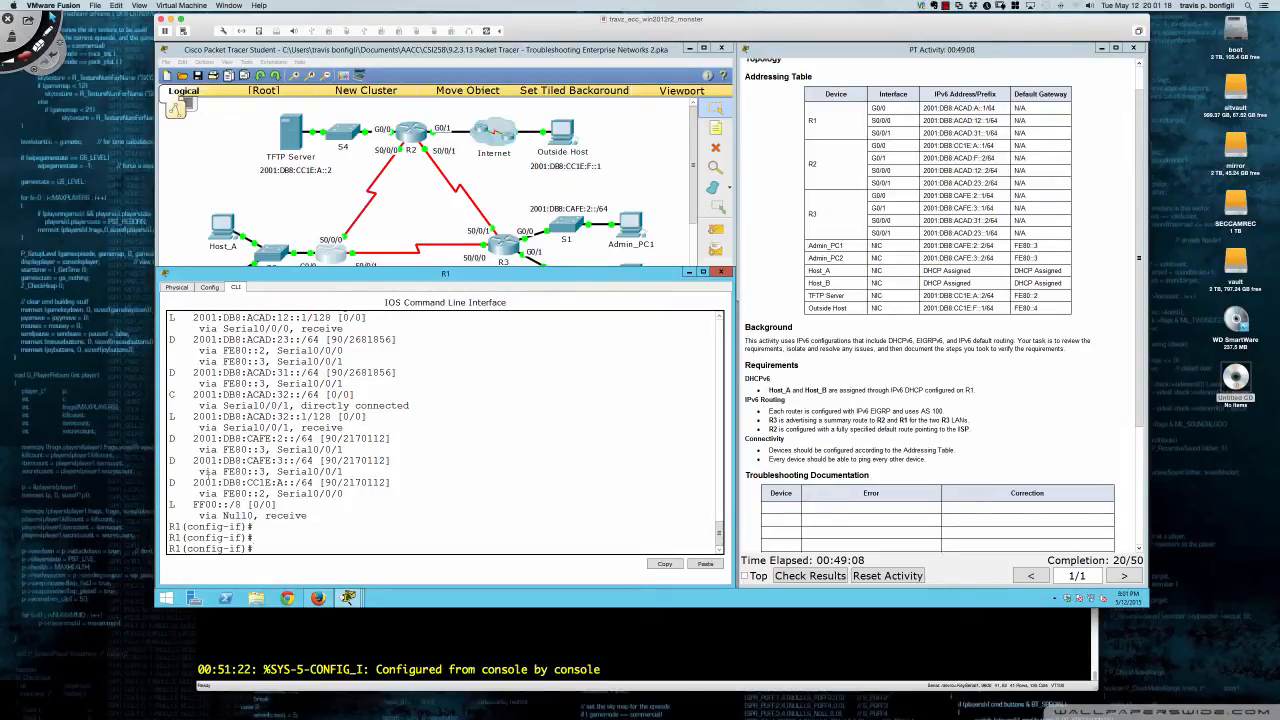
pyautogui.moveTo(169, 437); pyautogui.dragTo(410, 473)
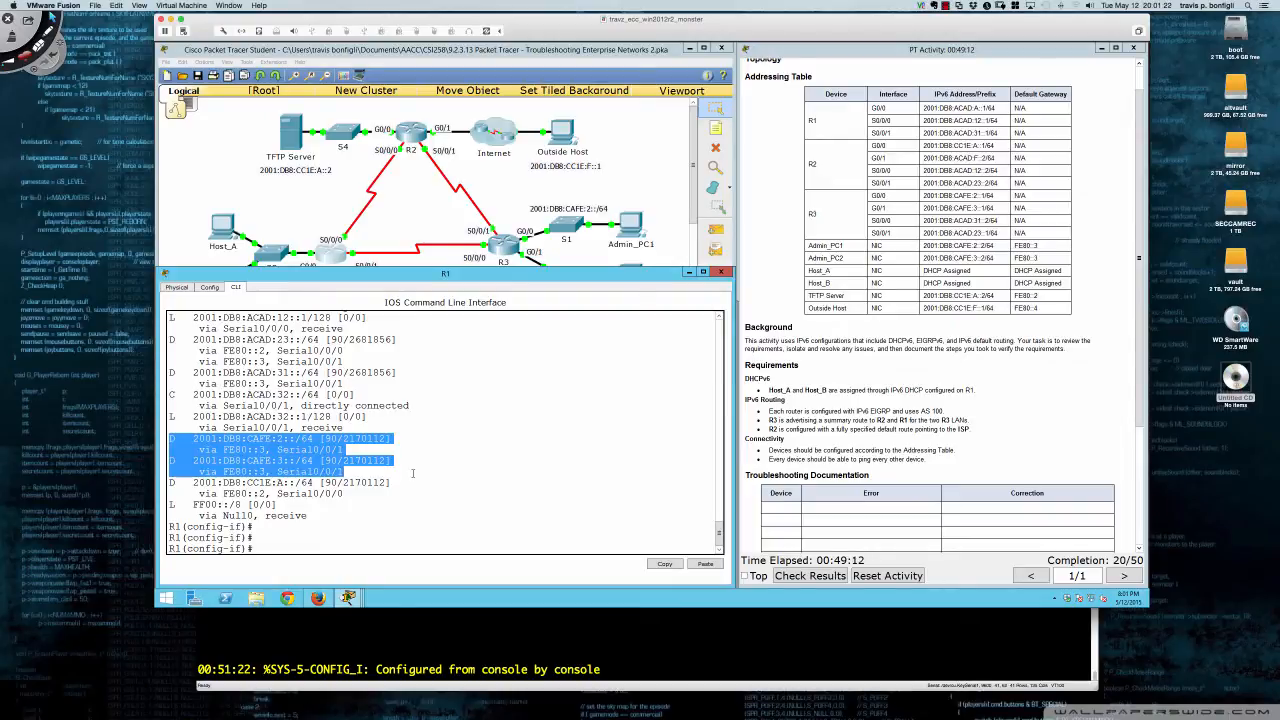
pyautogui.click(412, 473)
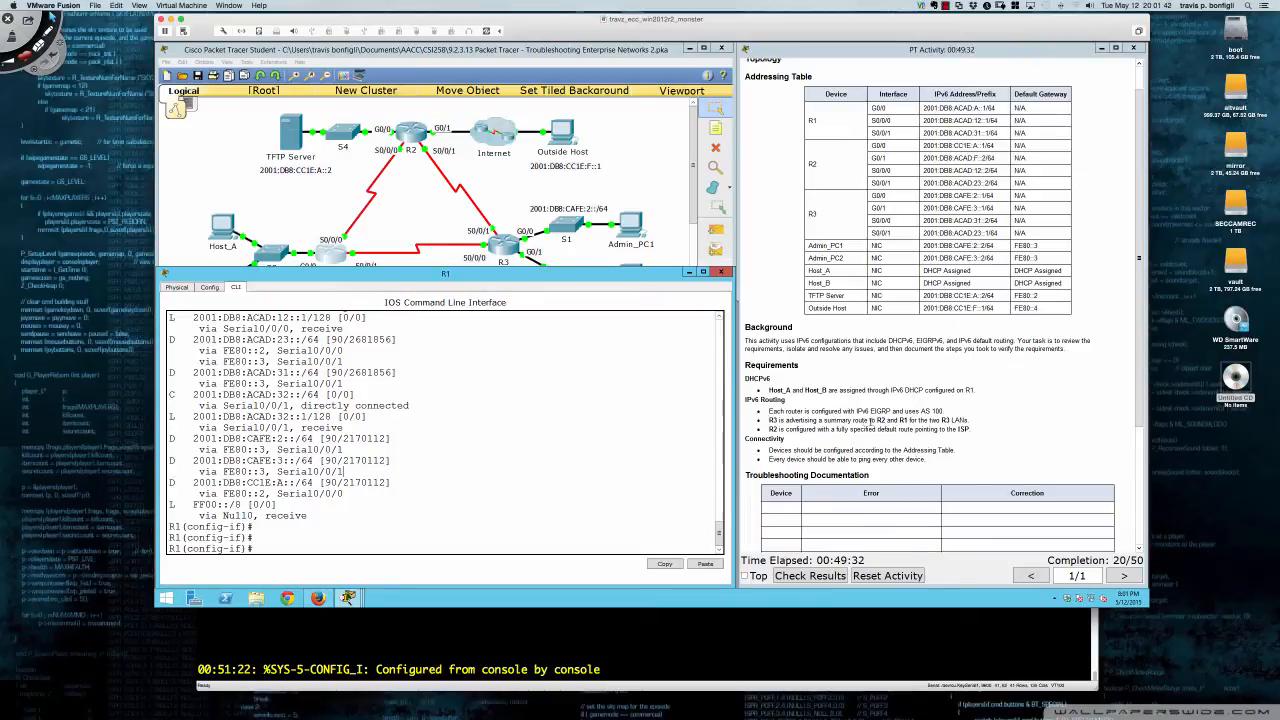
# - Run 'sh run' on R3 and page down to Serial0/0/0's summary-address 2001:DB8:CAFE::/65
pyautogui.click(507, 249)
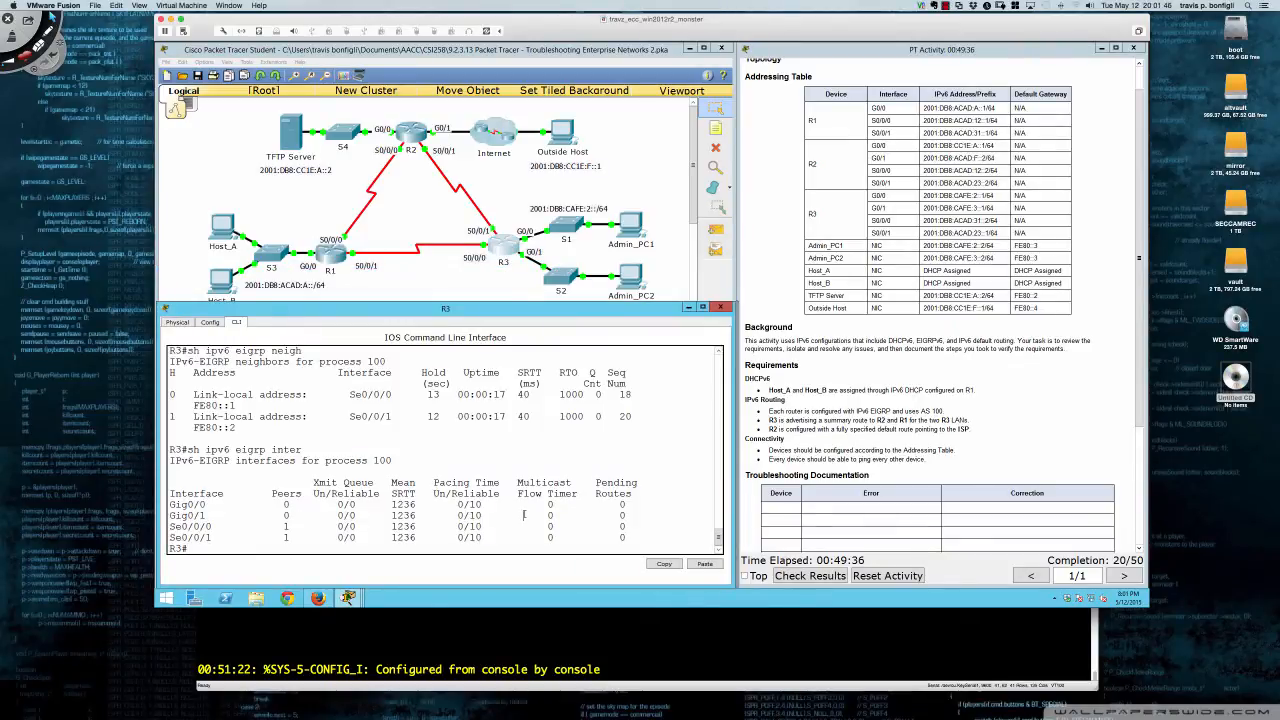
pyautogui.press('Return')
pyautogui.press('Return')
pyautogui.press('Return')
pyautogui.write('sh run')
pyautogui.press('Return')
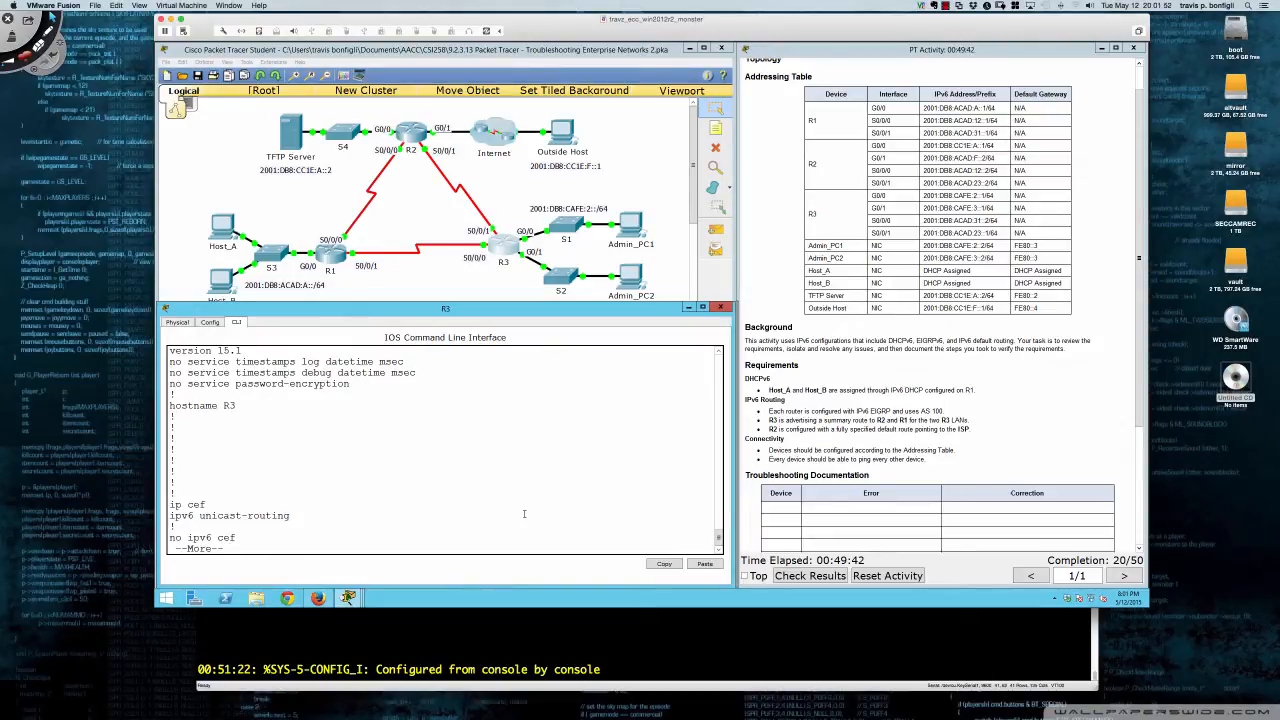
pyautogui.press('space')
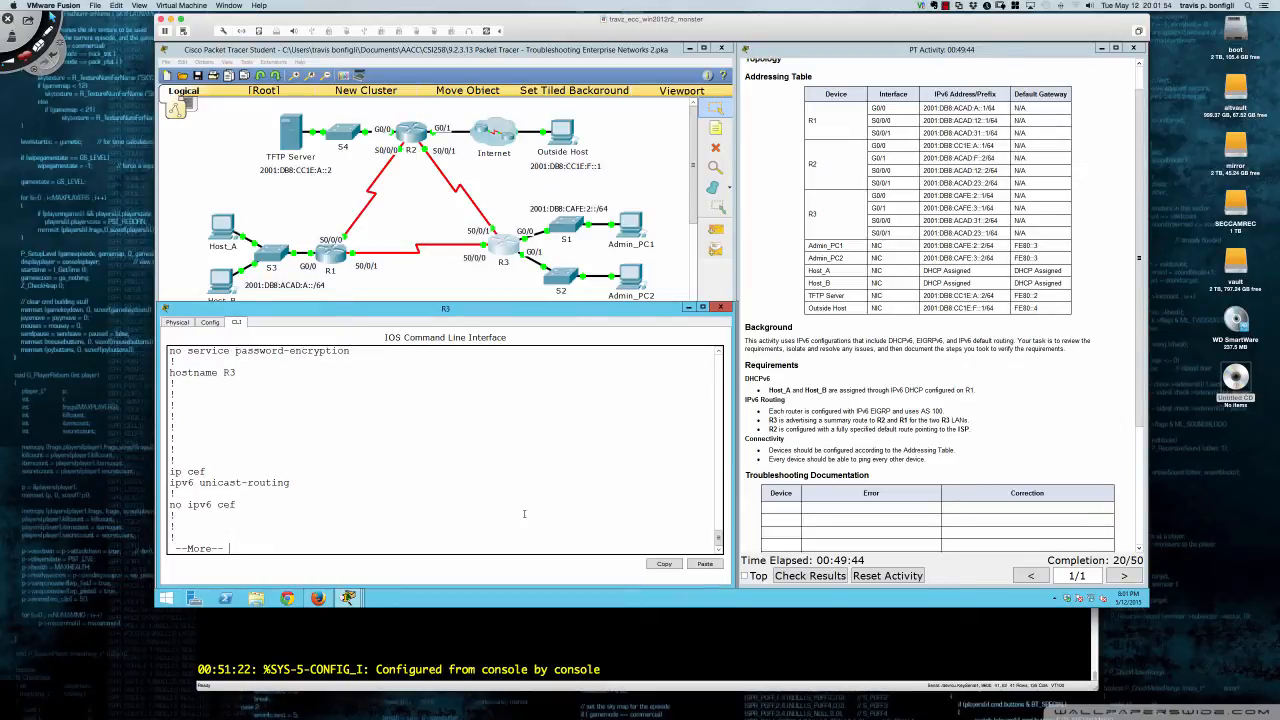
pyautogui.press('Return')
pyautogui.press('Return')
pyautogui.press('Return')
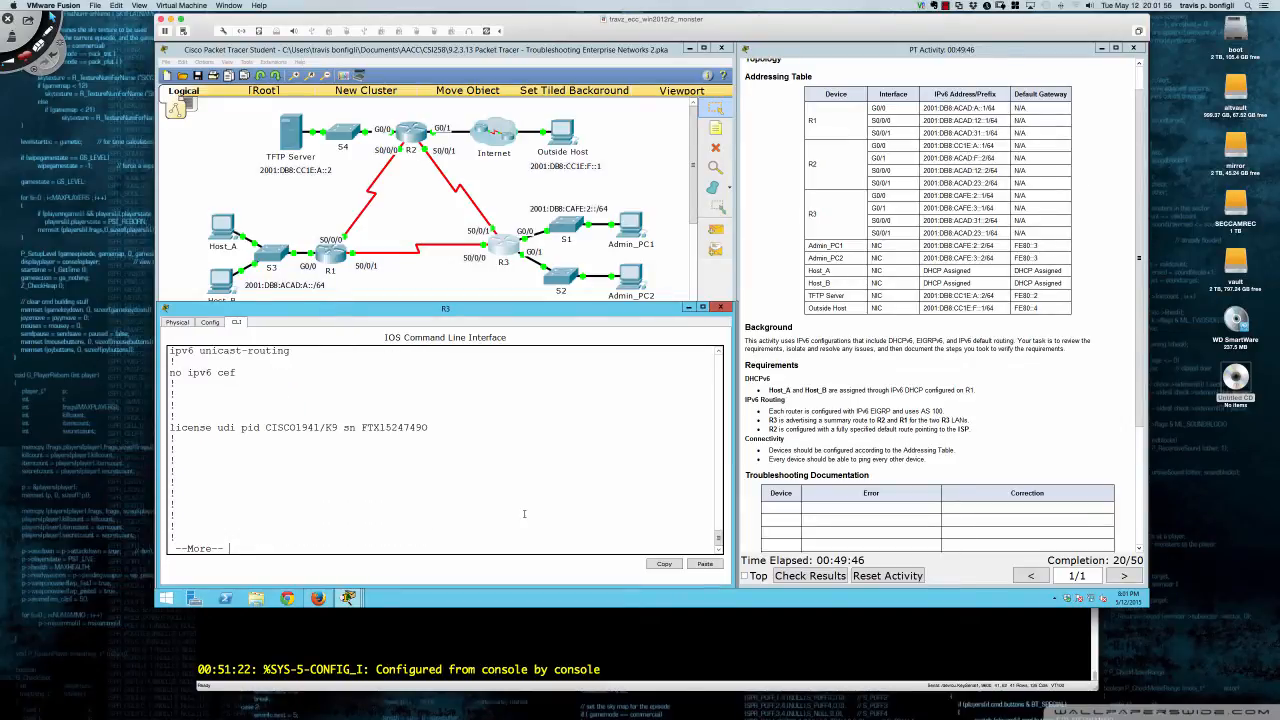
pyautogui.press('Return')
pyautogui.press('Return')
pyautogui.press('Return')
pyautogui.press('Return')
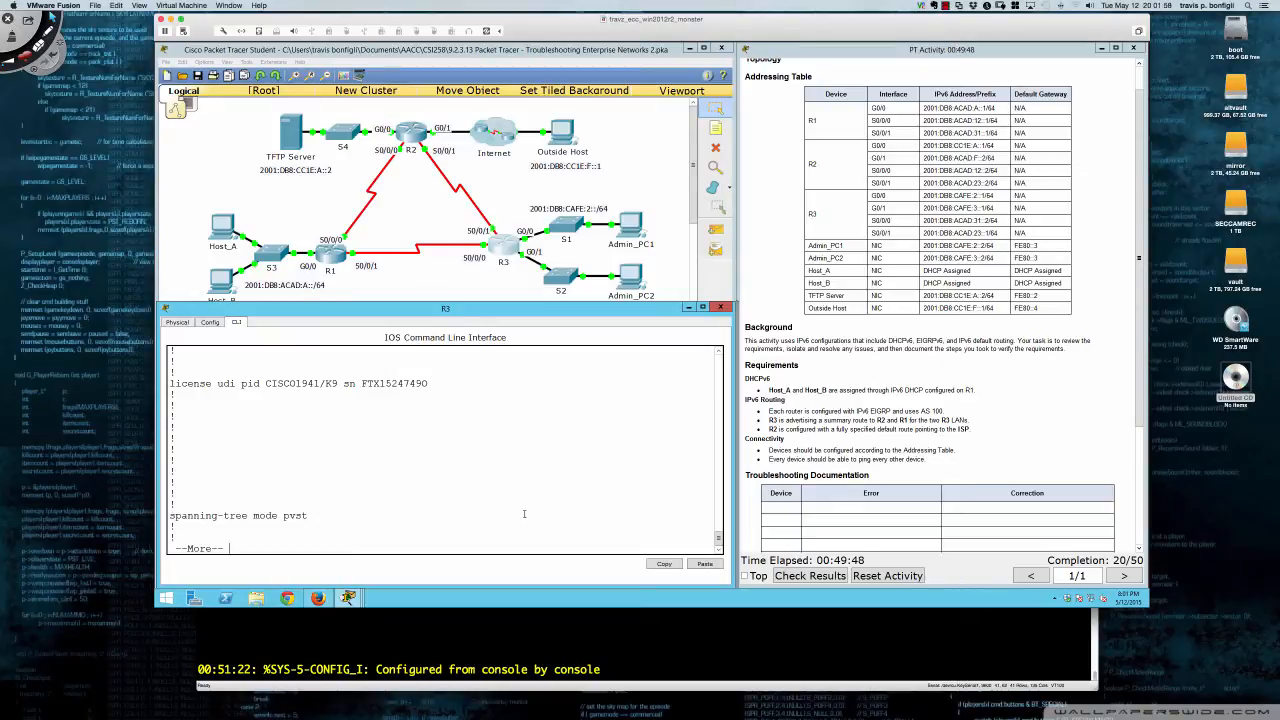
pyautogui.press('Return')
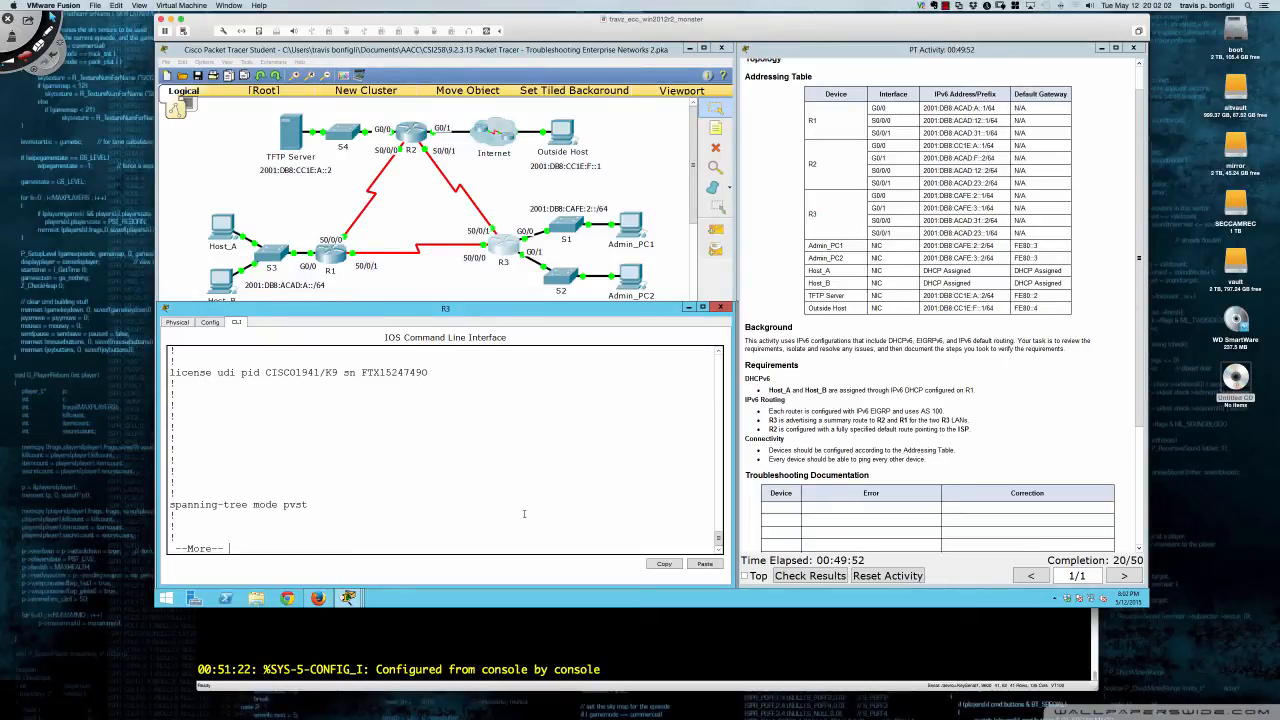
pyautogui.press('Return')
pyautogui.press('Return')
pyautogui.press('Return')
pyautogui.press('Return')
pyautogui.press('Return')
pyautogui.press('Return')
pyautogui.press('Return')
pyautogui.press('Return')
pyautogui.press('Return')
pyautogui.press('Return')
pyautogui.press('Return')
pyautogui.press('Return')
pyautogui.press('Return')
pyautogui.press('Return')
pyautogui.press('Return')
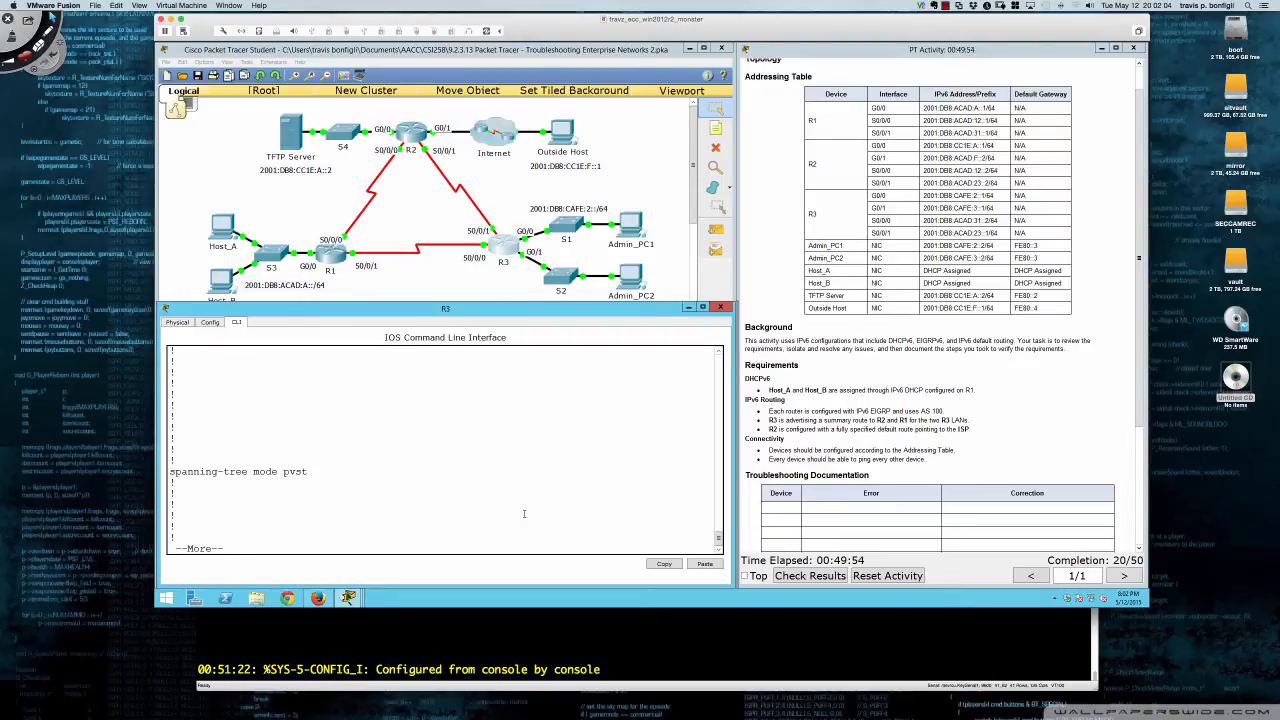
pyautogui.press('Return')
pyautogui.press('Return')
pyautogui.press('Return')
pyautogui.press('Return')
pyautogui.press('Return')
pyautogui.press('Return')
pyautogui.press('Return')
pyautogui.press('Return')
pyautogui.press('Return')
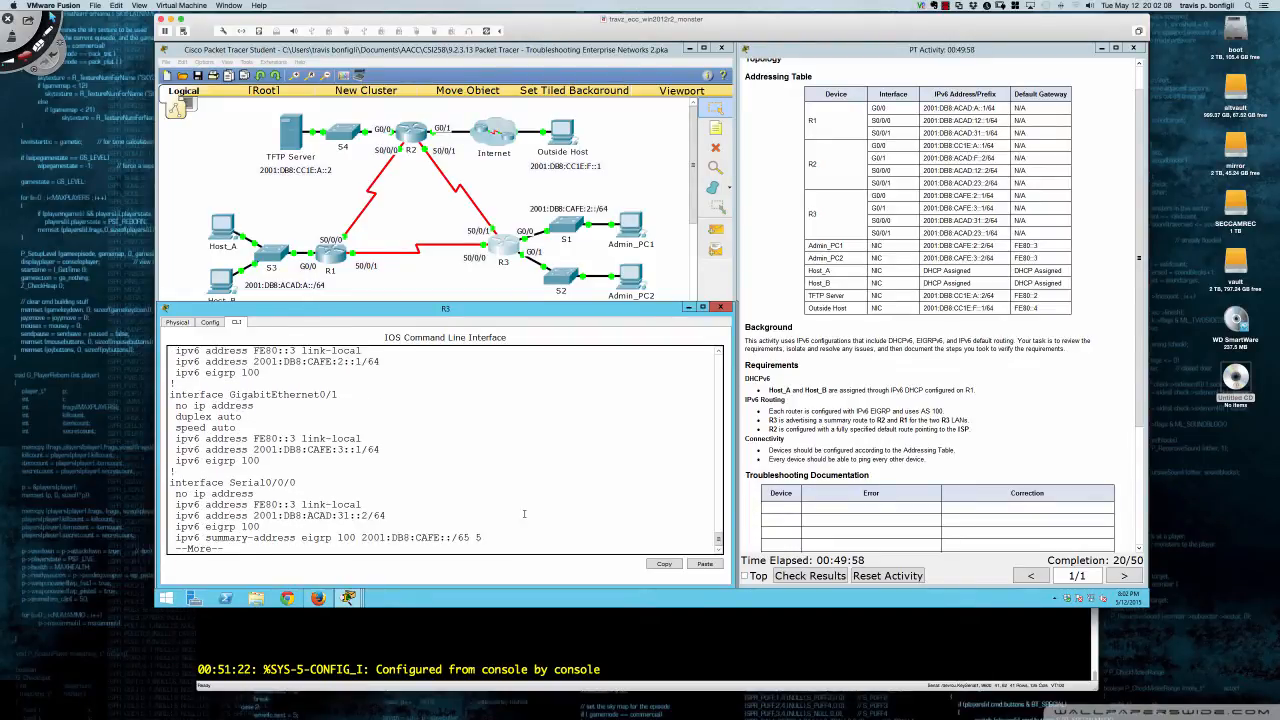
pyautogui.press('Return')
pyautogui.press('Return')
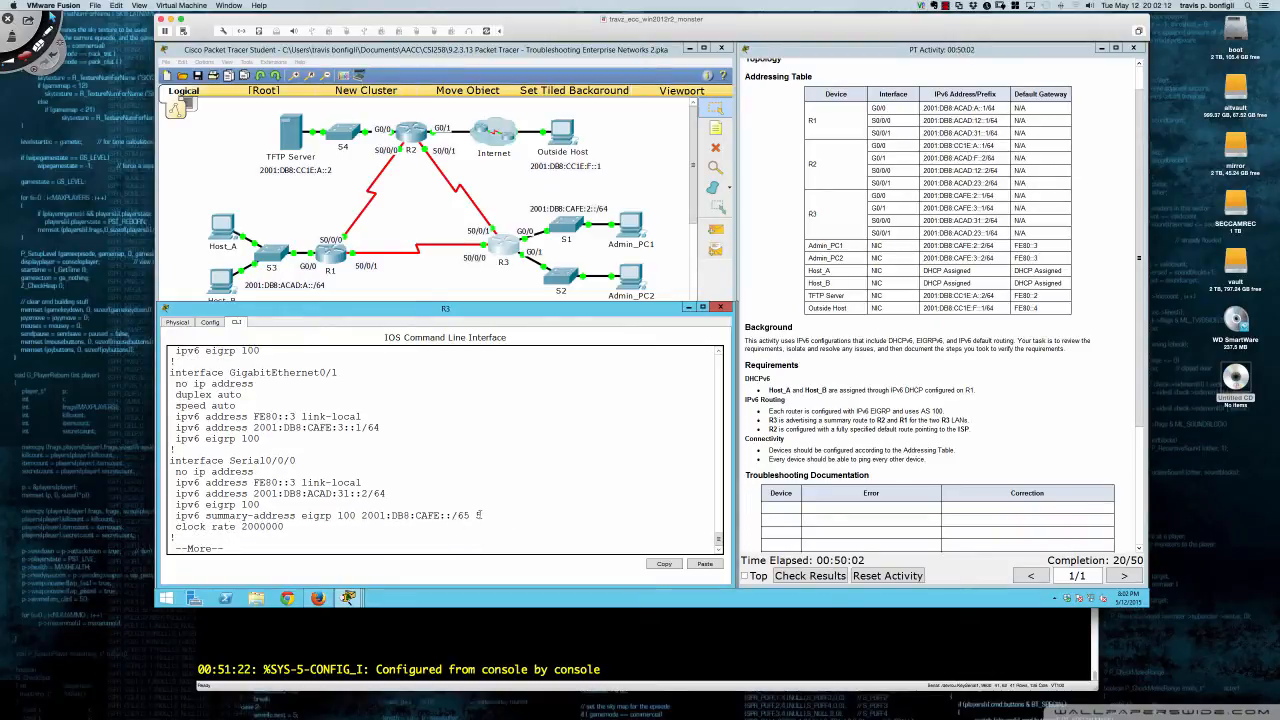
# - Highlight Serial0/0/0's /65 summary line, then scroll to Serial0/0/1's identical /65 summary
pyautogui.moveTo(479, 514); pyautogui.dragTo(270, 516)
pyautogui.moveTo(216, 516); pyautogui.dragTo(178, 516)
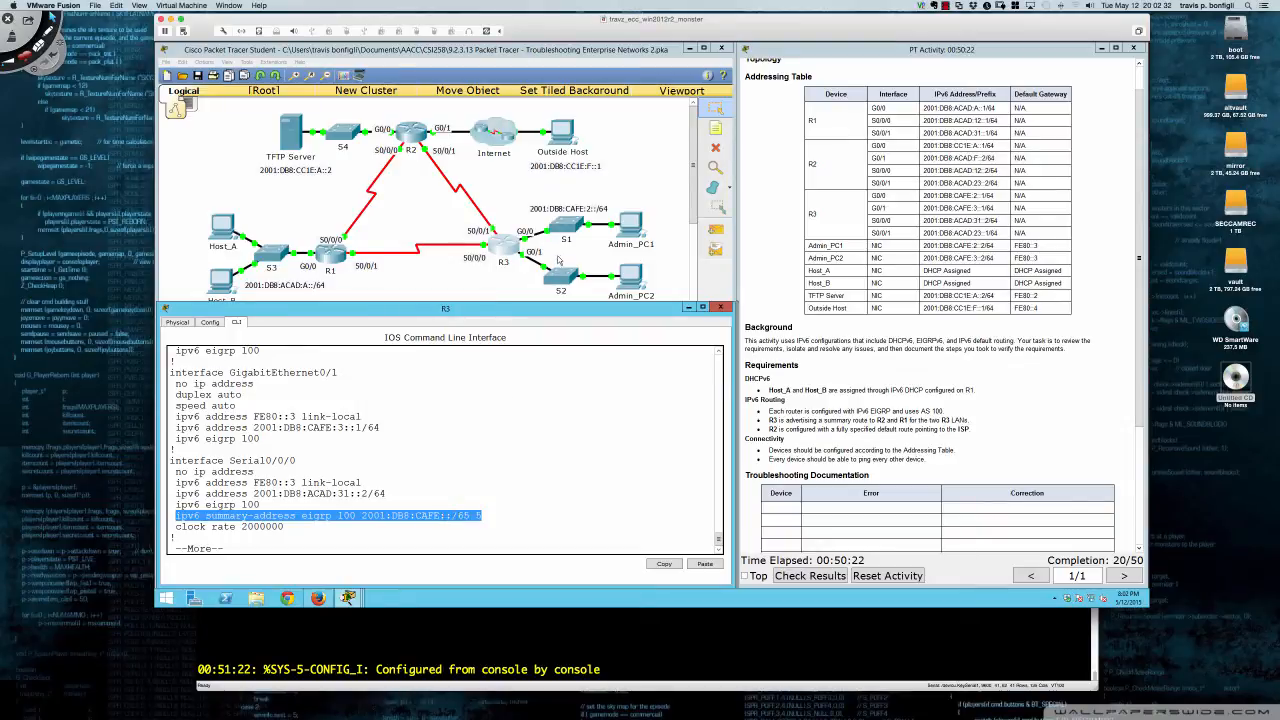
pyautogui.moveTo(578, 303); pyautogui.dragTo(578, 313)
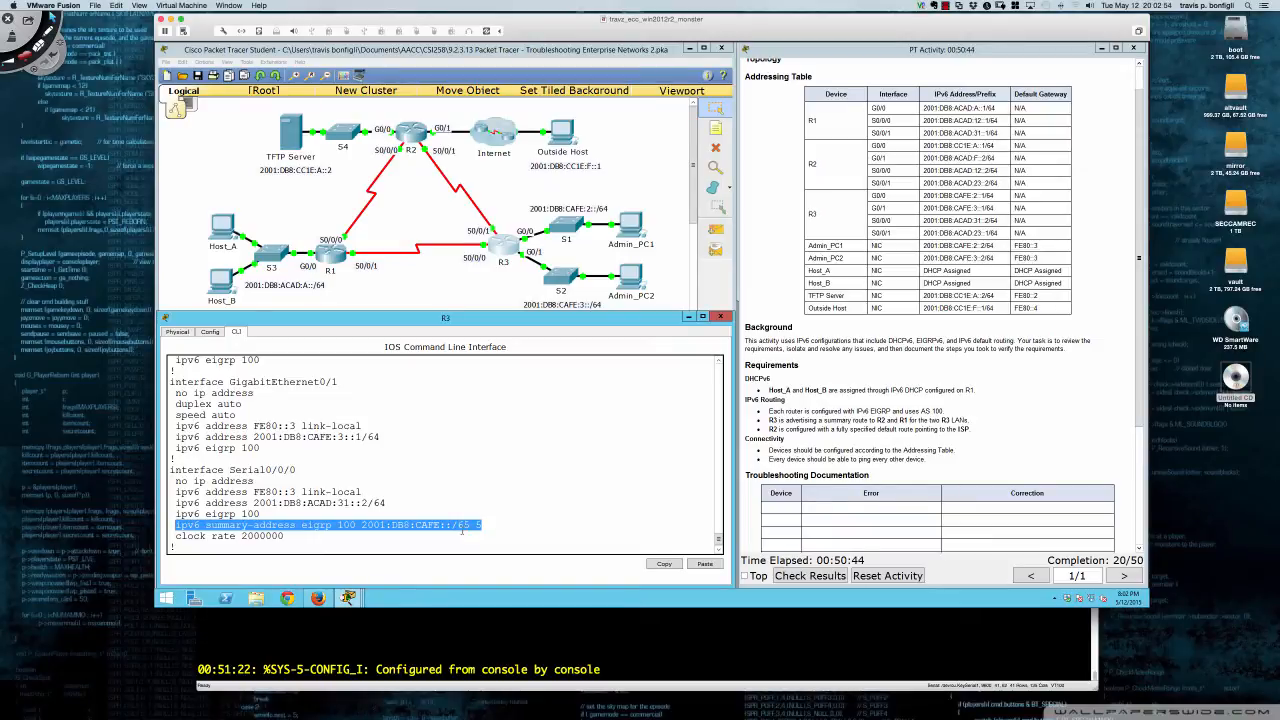
pyautogui.click(489, 513)
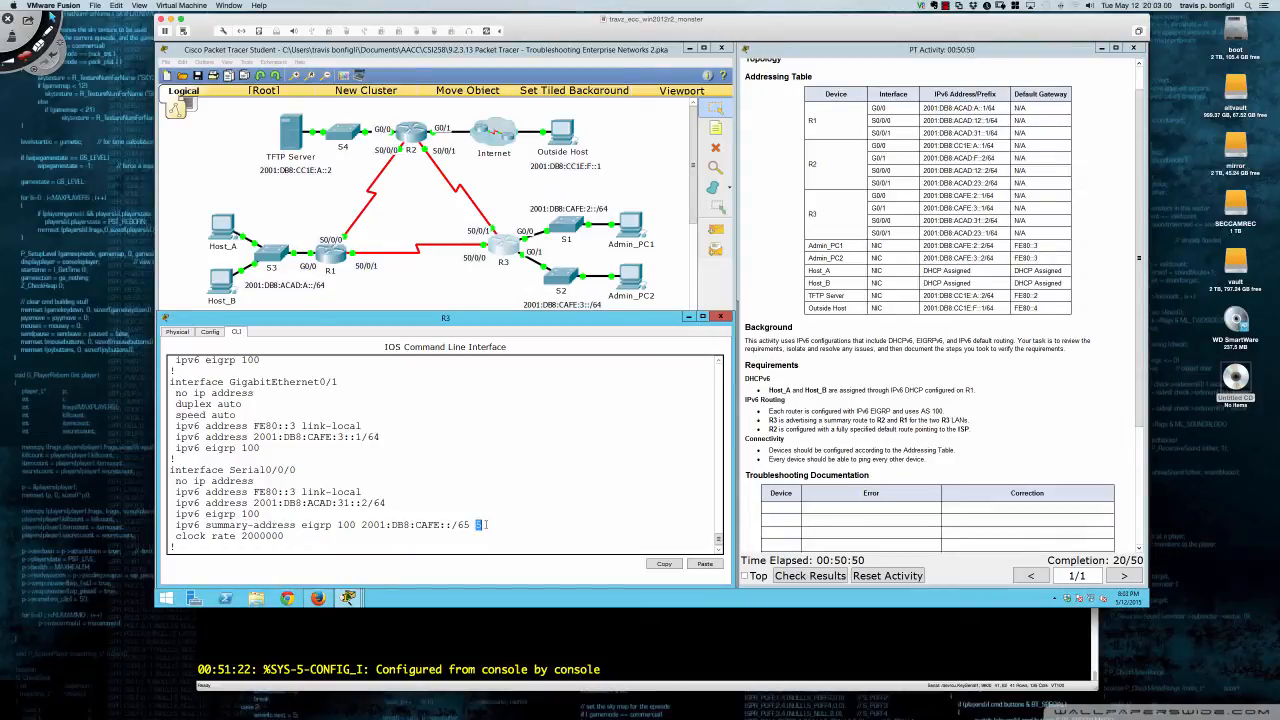
pyautogui.scroll(-3, 502, 512)
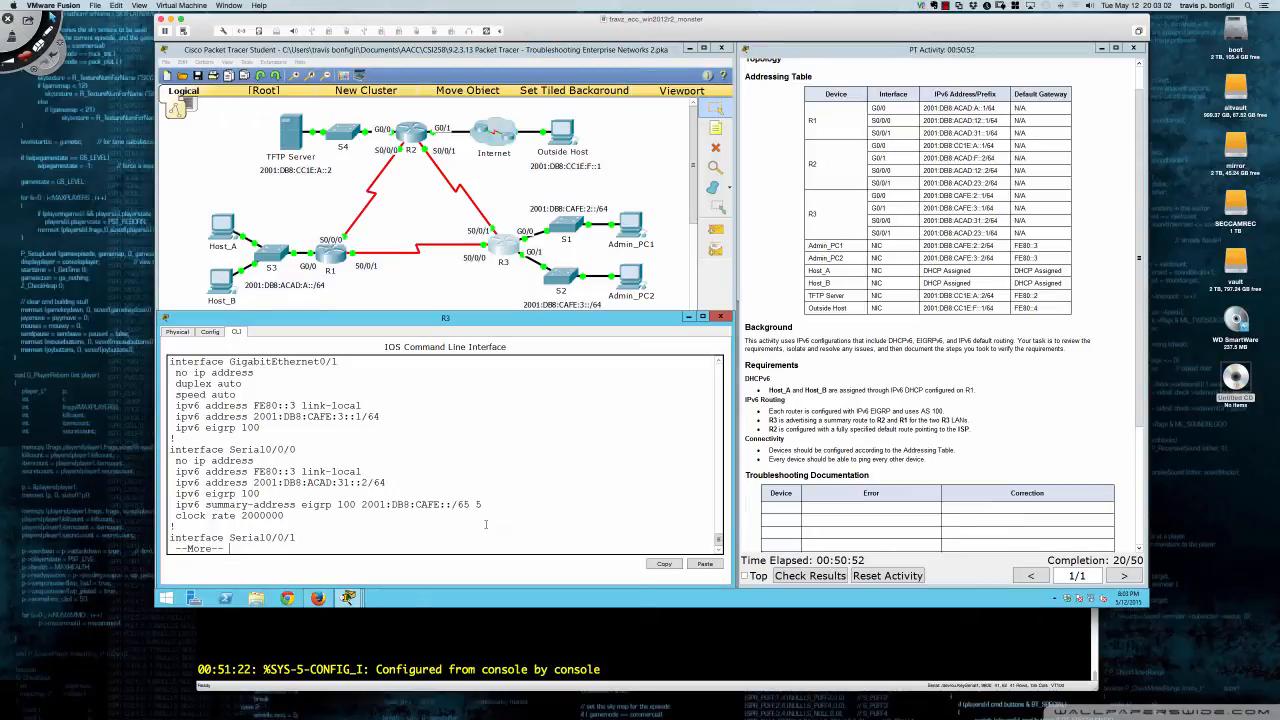
pyautogui.scroll(-1, 486, 524)
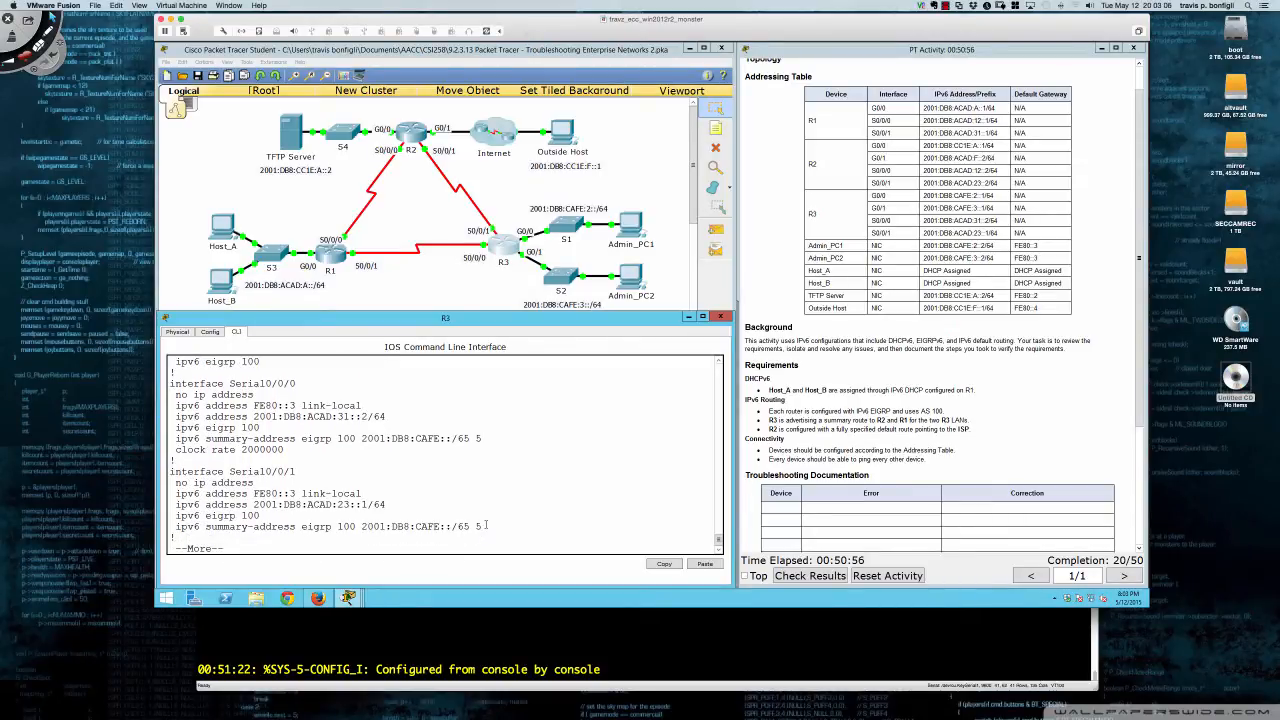
pyautogui.scroll(-1, 486, 525)
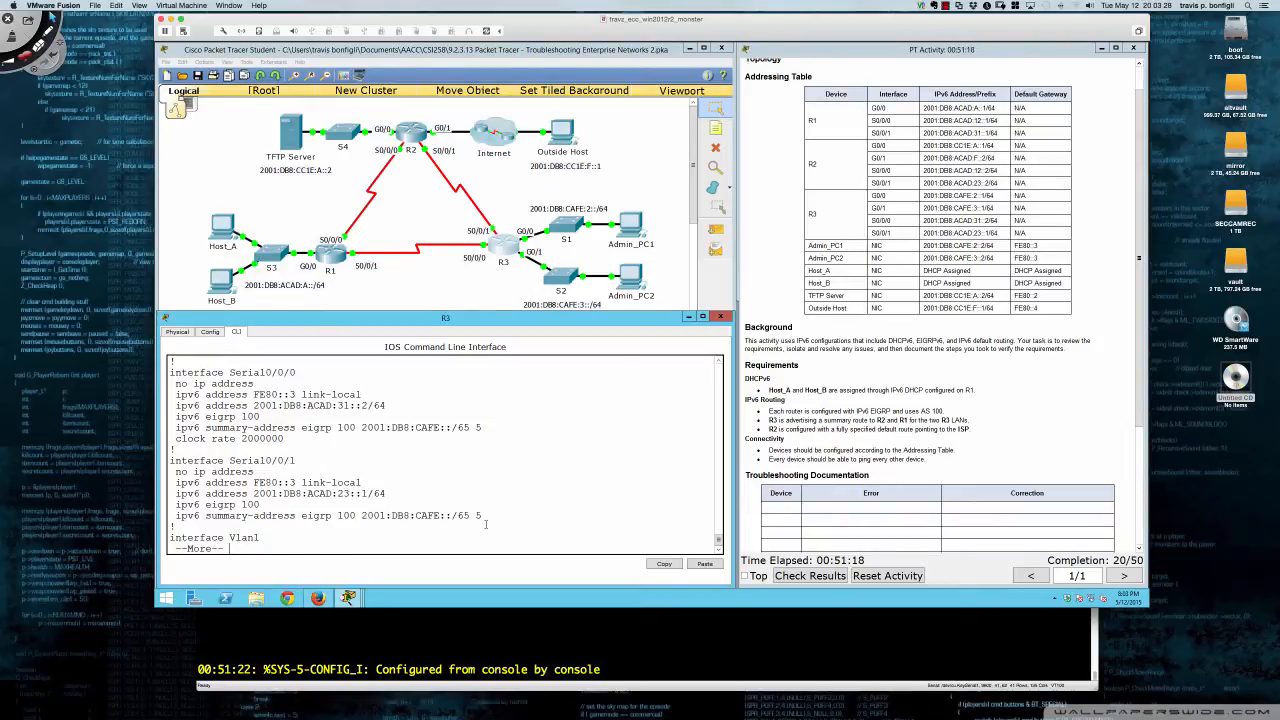
pyautogui.hotkey('ctrl', 'alt', 'd')
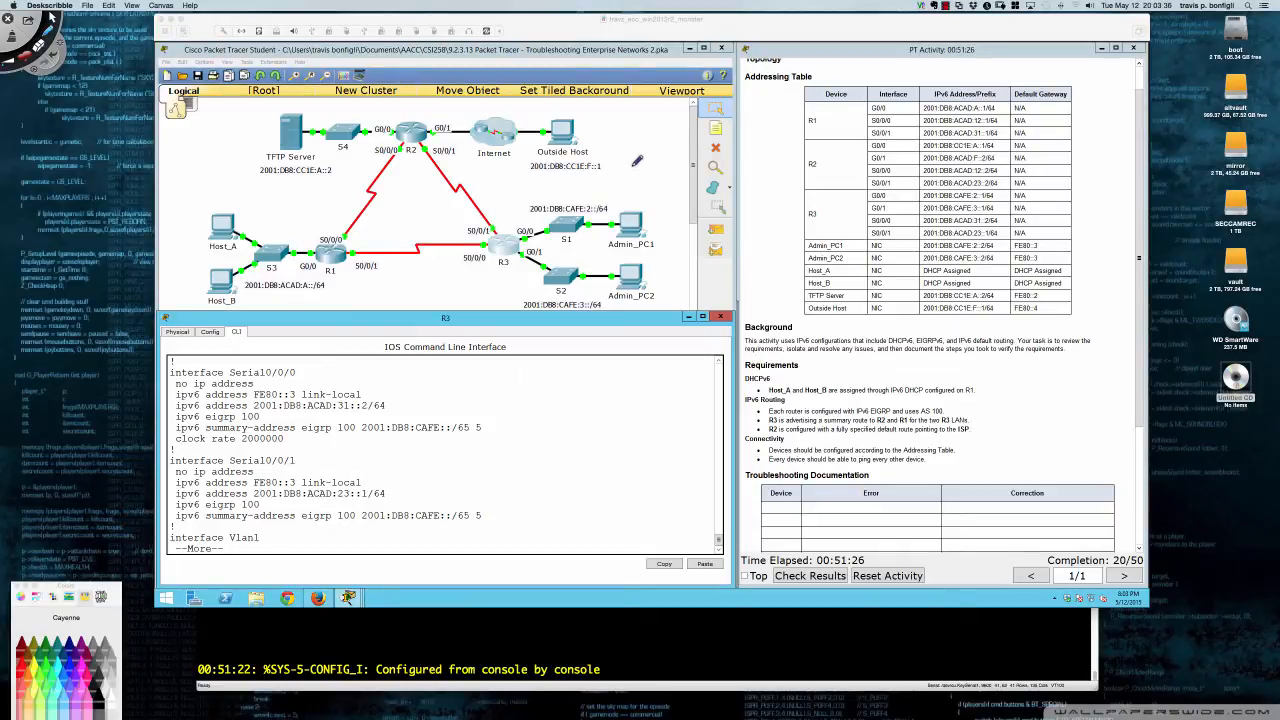
# - Scribble /24 and 125 notes on the topology, then erase all annotations
pyautogui.moveTo(637, 160)
pyautogui.mouseDown()
pyautogui.moveTo(648, 152)
pyautogui.moveTo(635, 187)
pyautogui.mouseUp()
pyautogui.moveTo(645, 140)
pyautogui.mouseDown()
pyautogui.moveTo(638, 158)
pyautogui.moveTo(655, 152)
pyautogui.moveTo(633, 199)
pyautogui.moveTo(668, 188)
pyautogui.moveTo(660, 199)
pyautogui.mouseUp()
pyautogui.moveTo(660, 213); pyautogui.dragTo(686, 220)
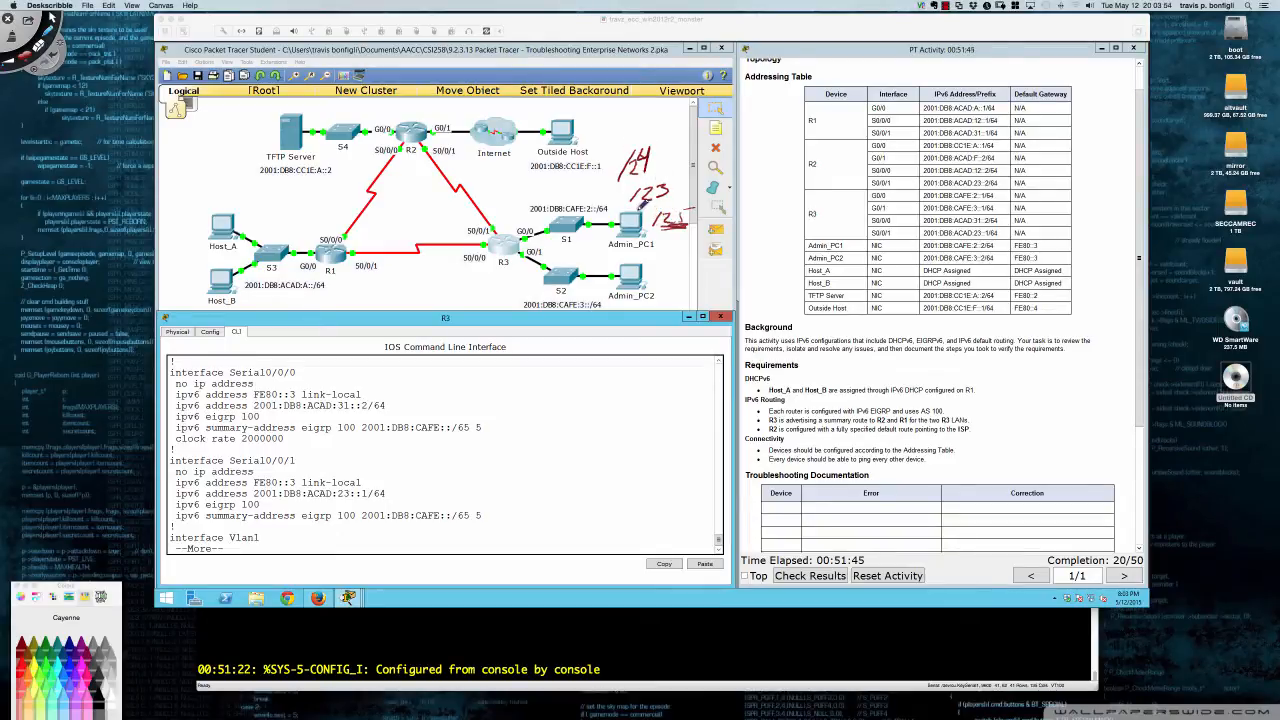
pyautogui.press('super+BackSpace')
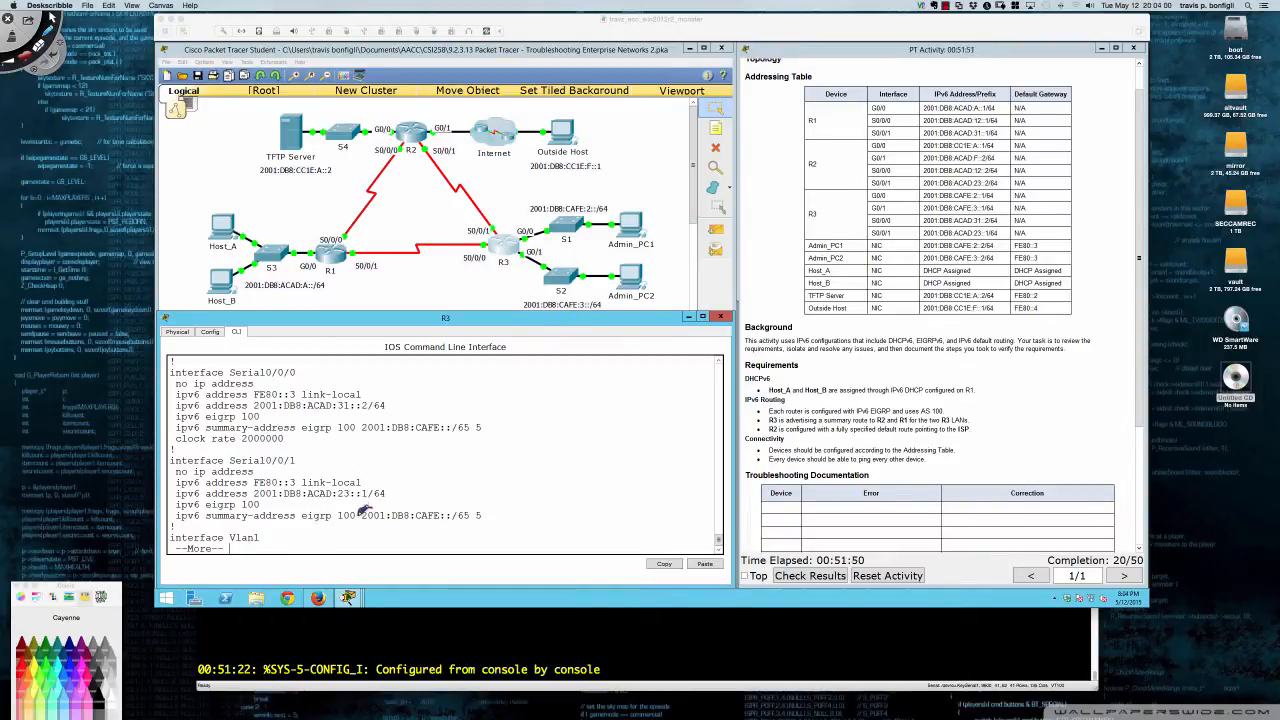
# - Circle 2001 in the summary address, label groups 16 bits, note 48 total, and mark CAFE:3
pyautogui.moveTo(380, 507)
pyautogui.mouseDown()
pyautogui.moveTo(366, 510)
pyautogui.moveTo(440, 520)
pyautogui.mouseUp()
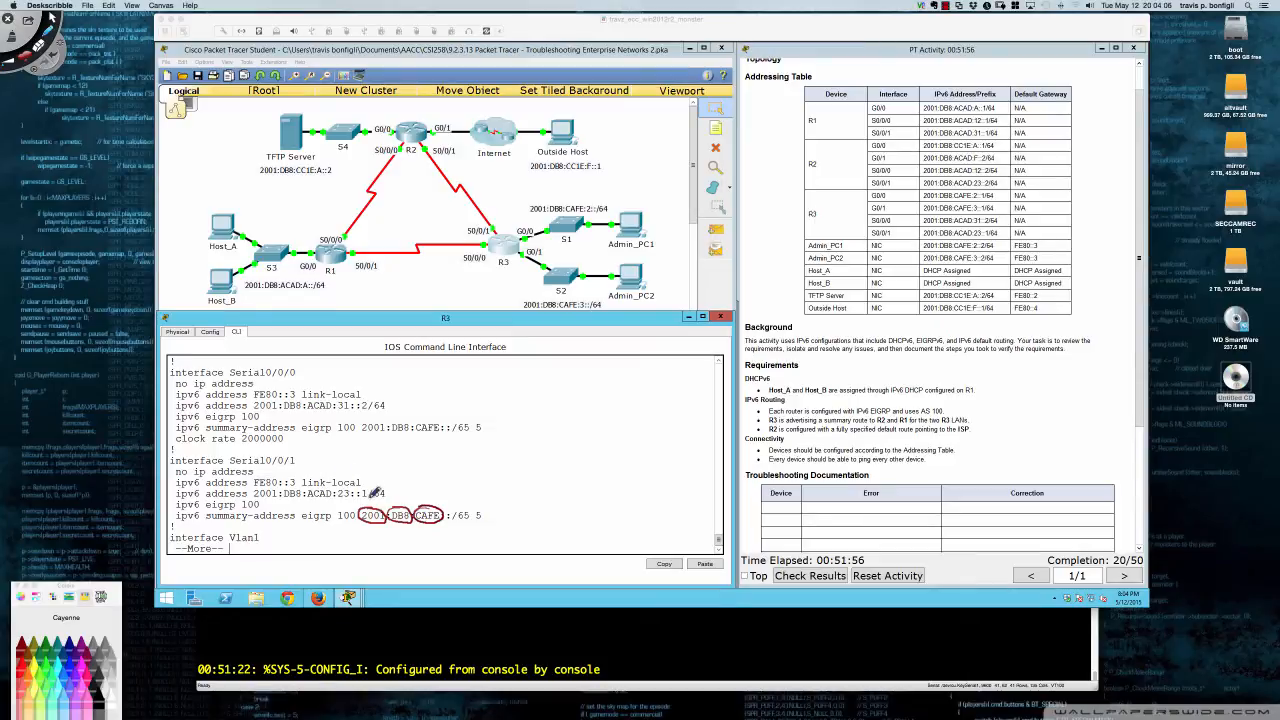
pyautogui.moveTo(370, 488)
pyautogui.mouseDown()
pyautogui.moveTo(434, 490)
pyautogui.moveTo(426, 498)
pyautogui.mouseUp()
pyautogui.moveTo(352, 538); pyautogui.dragTo(372, 538)
pyautogui.moveTo(382, 446)
pyautogui.mouseDown()
pyautogui.moveTo(386, 464)
pyautogui.moveTo(420, 460)
pyautogui.moveTo(404, 442)
pyautogui.mouseUp()
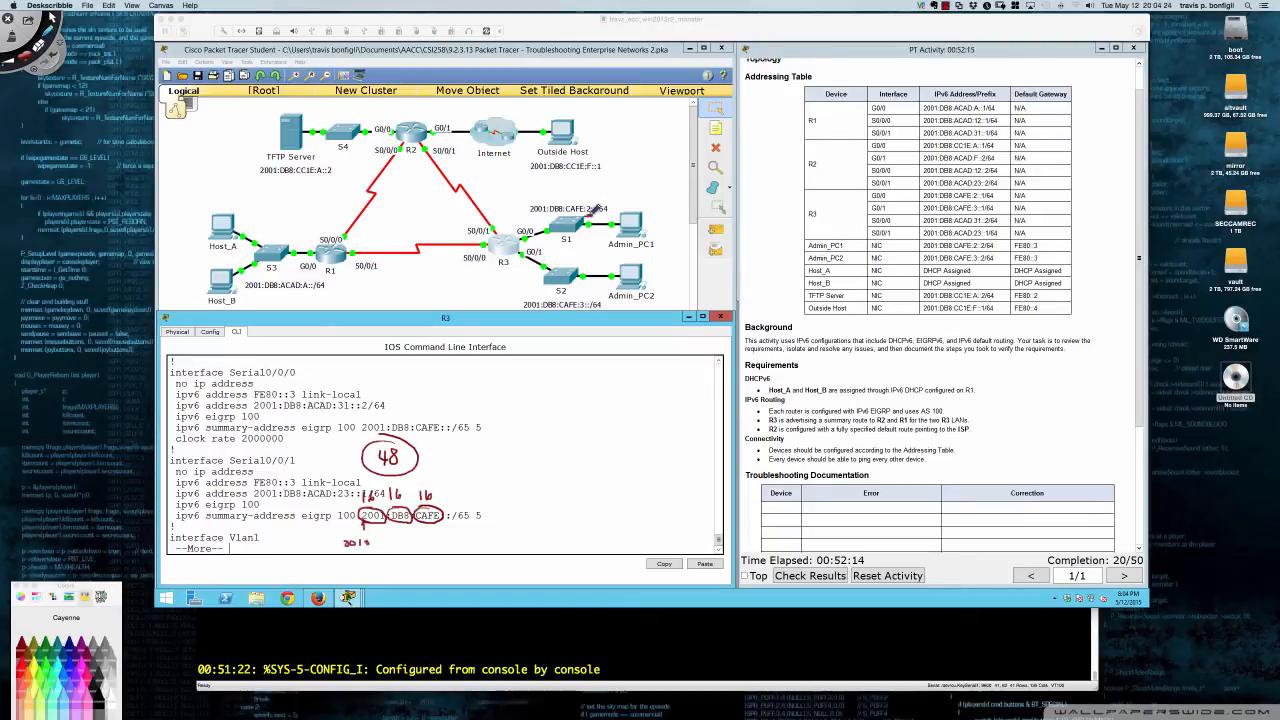
pyautogui.moveTo(577, 307); pyautogui.dragTo(588, 308)
# - Write the 0010 and 0011 binary rows, draw a dashed prefix boundary, and recircle 48
pyautogui.moveTo(461, 366)
pyautogui.mouseDown()
pyautogui.moveTo(460, 377)
pyautogui.moveTo(654, 365)
pyautogui.moveTo(685, 375)
pyautogui.moveTo(697, 360)
pyautogui.moveTo(648, 394)
pyautogui.moveTo(697, 401)
pyautogui.mouseUp()
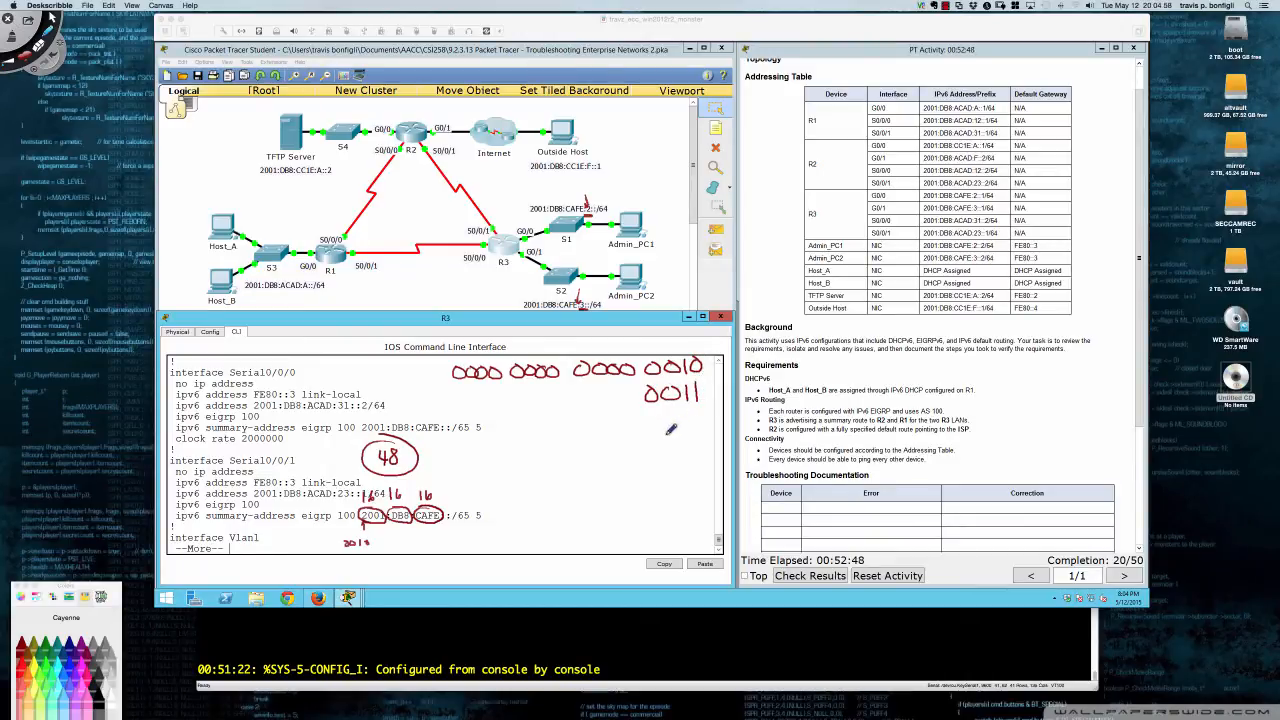
pyautogui.moveTo(478, 398); pyautogui.dragTo(628, 402)
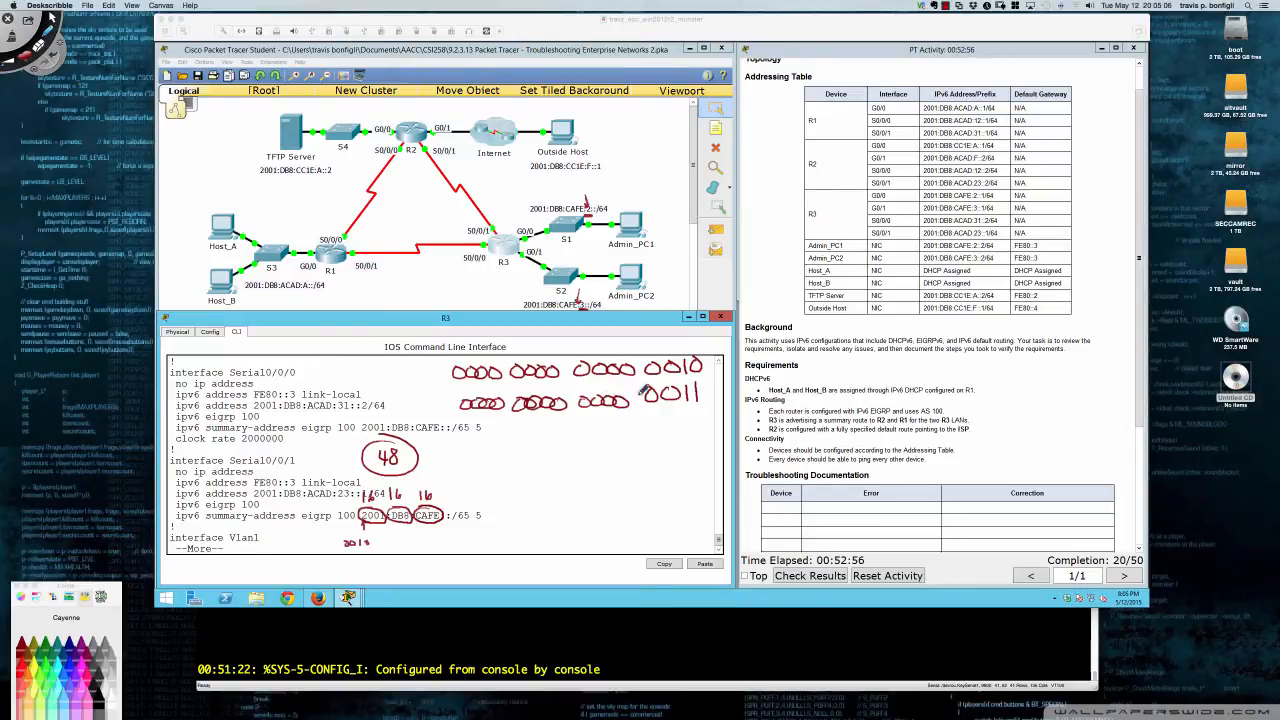
pyautogui.moveTo(430, 419); pyautogui.dragTo(728, 409)
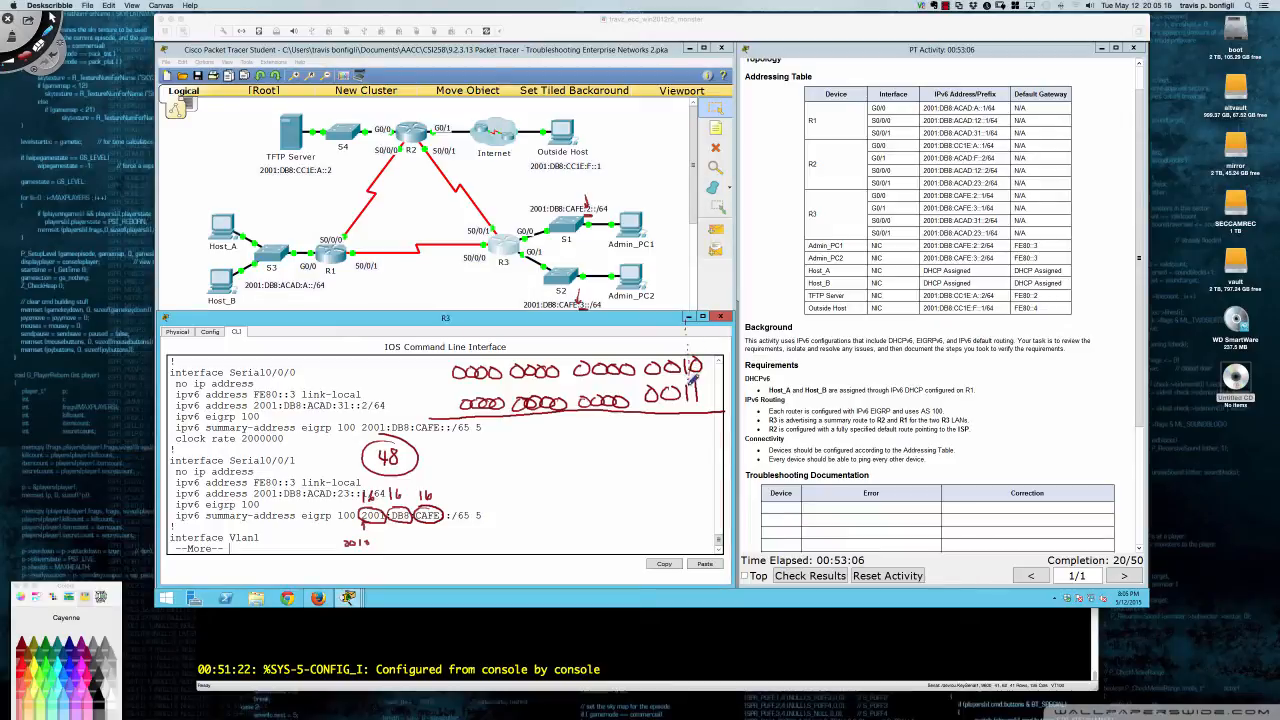
pyautogui.moveTo(692, 379); pyautogui.dragTo(680, 458)
pyautogui.moveTo(374, 436); pyautogui.dragTo(418, 432)
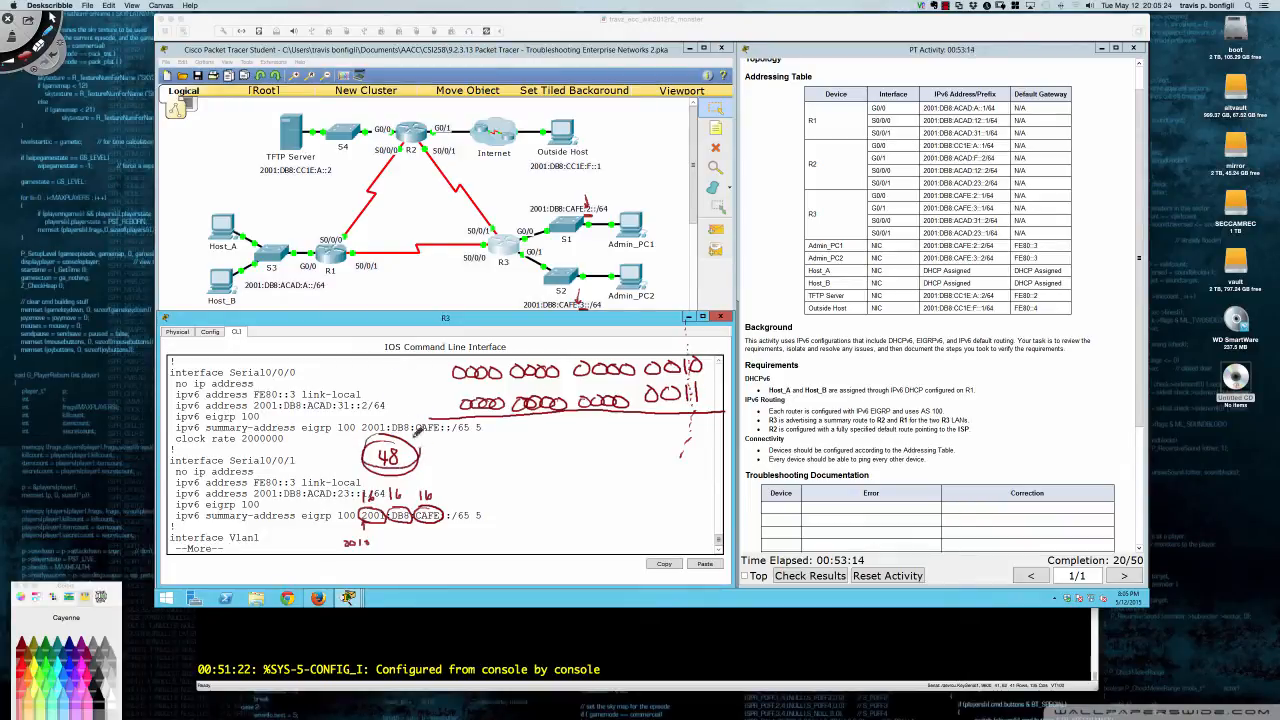
# - Add nibble bit counts 4, 4, 4, 3, circle the differing last bits, and write zeros below
pyautogui.moveTo(468, 338)
pyautogui.mouseDown()
pyautogui.moveTo(540, 362)
pyautogui.moveTo(606, 336)
pyautogui.mouseUp()
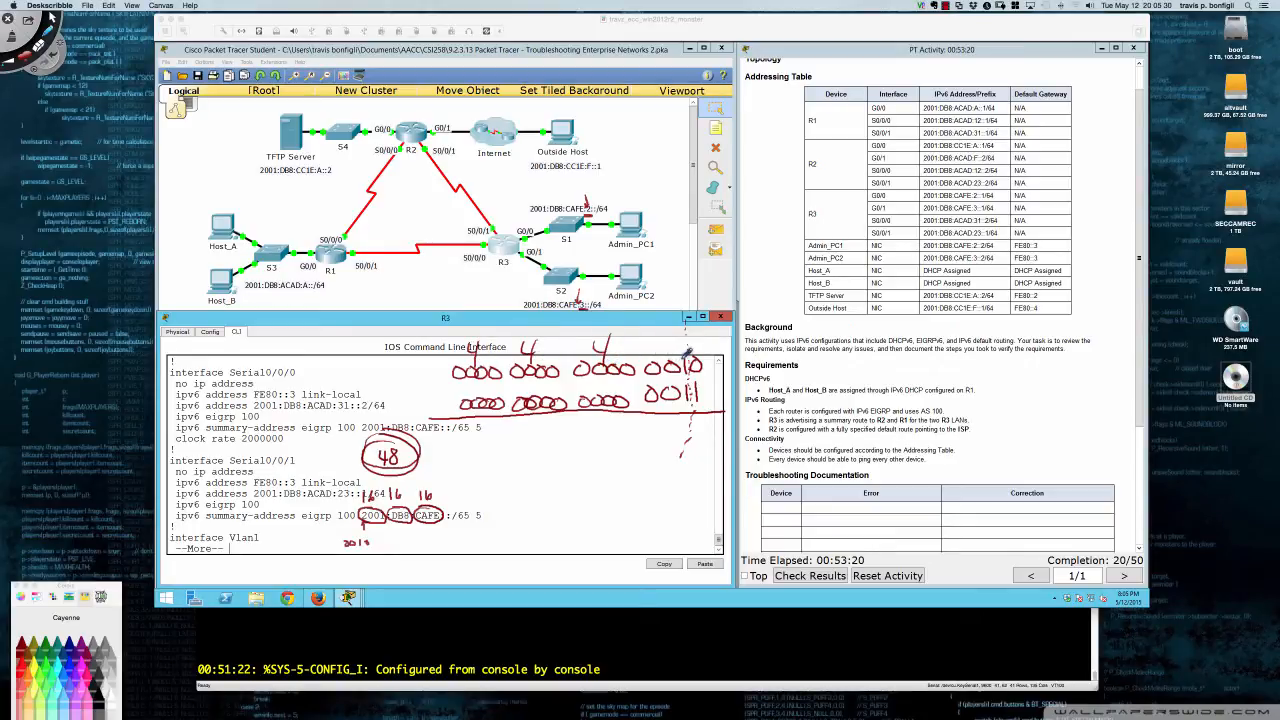
pyautogui.moveTo(658, 334); pyautogui.dragTo(666, 348)
pyautogui.moveTo(328, 337); pyautogui.dragTo(339, 348)
pyautogui.moveTo(335, 338)
pyautogui.mouseDown()
pyautogui.moveTo(335, 355)
pyautogui.moveTo(350, 338)
pyautogui.moveTo(340, 378)
pyautogui.moveTo(377, 379)
pyautogui.moveTo(370, 408)
pyautogui.moveTo(310, 400)
pyautogui.moveTo(325, 395)
pyautogui.mouseUp()
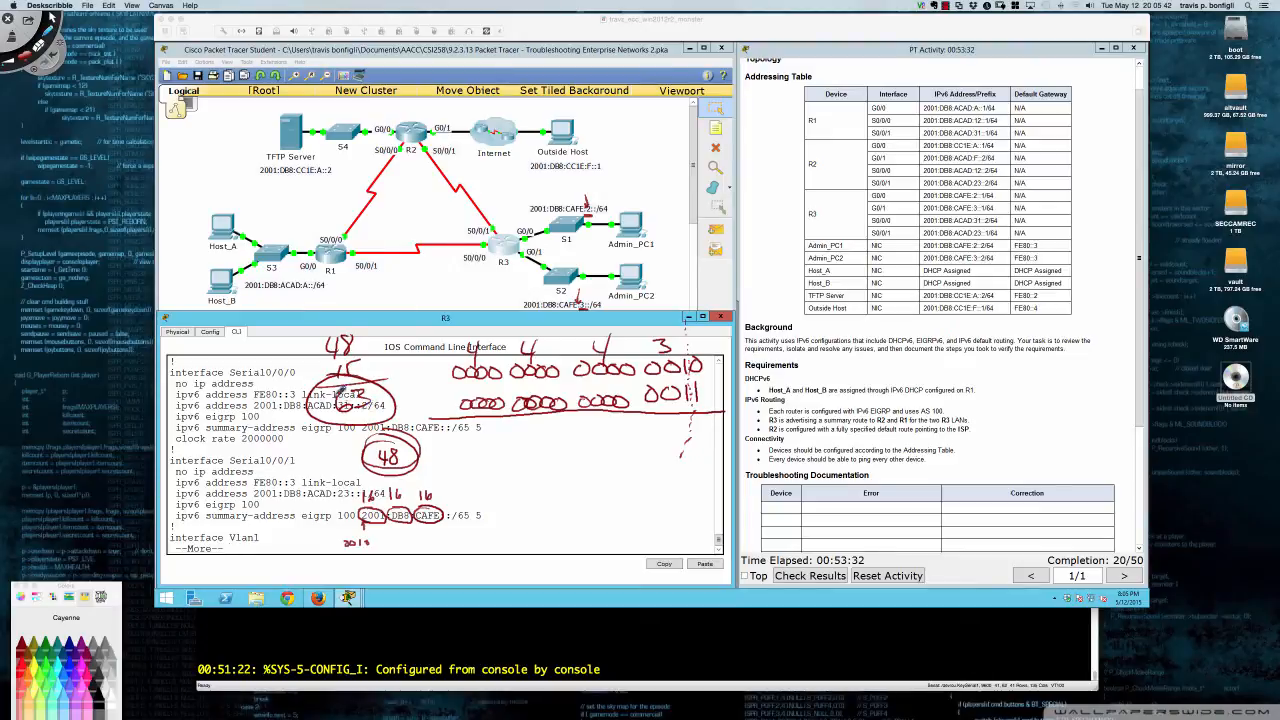
pyautogui.moveTo(346, 384)
pyautogui.mouseDown()
pyautogui.moveTo(316, 424)
pyautogui.moveTo(328, 430)
pyautogui.mouseUp()
pyautogui.moveTo(686, 384); pyautogui.dragTo(690, 400)
pyautogui.moveTo(686, 352)
pyautogui.mouseDown()
pyautogui.moveTo(700, 402)
pyautogui.moveTo(696, 366)
pyautogui.mouseUp()
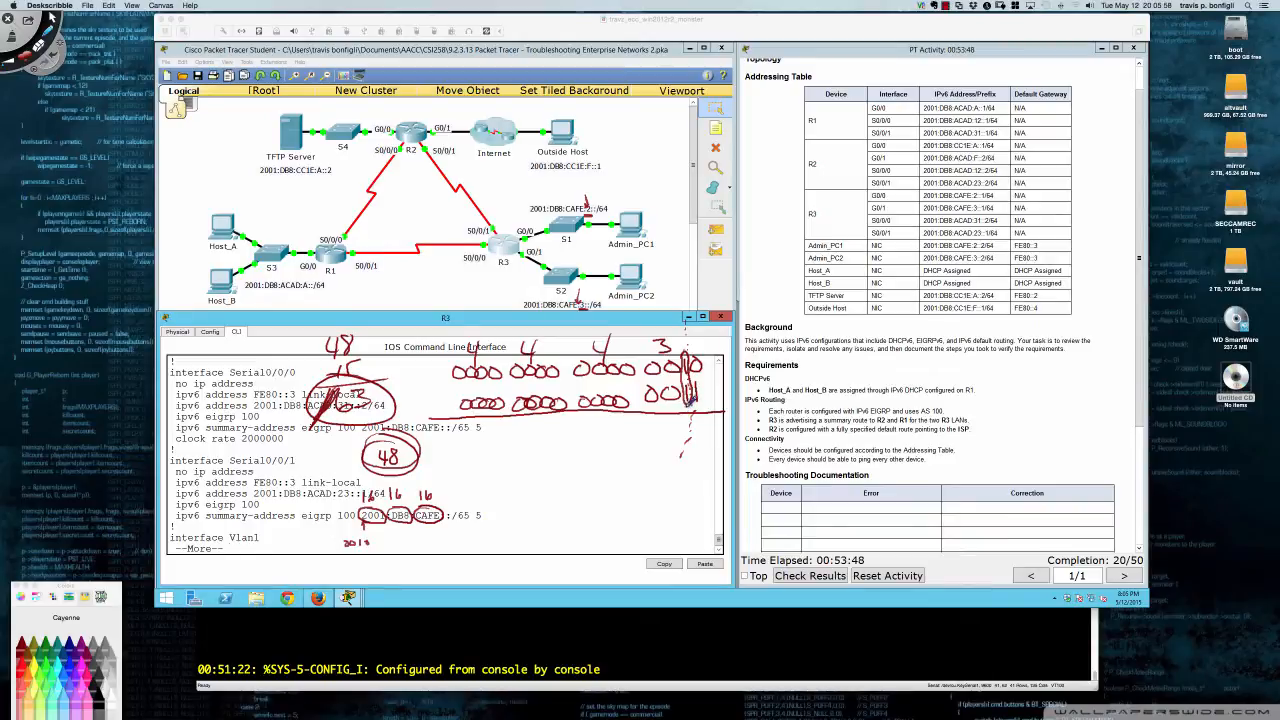
pyautogui.moveTo(491, 437)
pyautogui.mouseDown()
pyautogui.moveTo(684, 458)
pyautogui.moveTo(650, 460)
pyautogui.mouseUp()
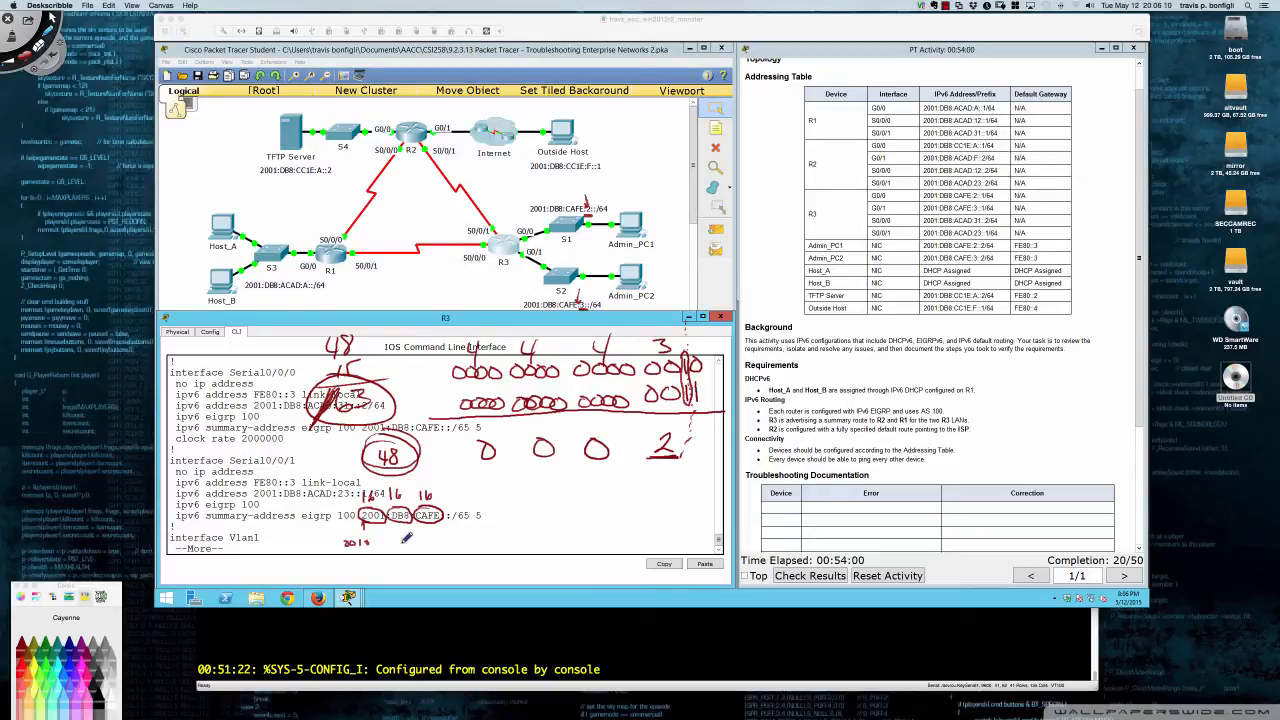
# - Handwrite 2001:DB8:CAFE:2::/63 5 in red ink with an arrow and circled 2, then erase all ink
pyautogui.moveTo(404, 539)
pyautogui.mouseDown()
pyautogui.moveTo(549, 527)
pyautogui.moveTo(548, 540)
pyautogui.moveTo(556, 528)
pyautogui.moveTo(573, 549)
pyautogui.mouseUp()
pyautogui.moveTo(664, 433); pyautogui.dragTo(570, 490)
pyautogui.moveTo(568, 474)
pyautogui.mouseDown()
pyautogui.moveTo(570, 490)
pyautogui.moveTo(594, 479)
pyautogui.mouseUp()
pyautogui.moveTo(579, 538)
pyautogui.mouseDown()
pyautogui.moveTo(588, 525)
pyautogui.moveTo(592, 545)
pyautogui.moveTo(614, 542)
pyautogui.mouseUp()
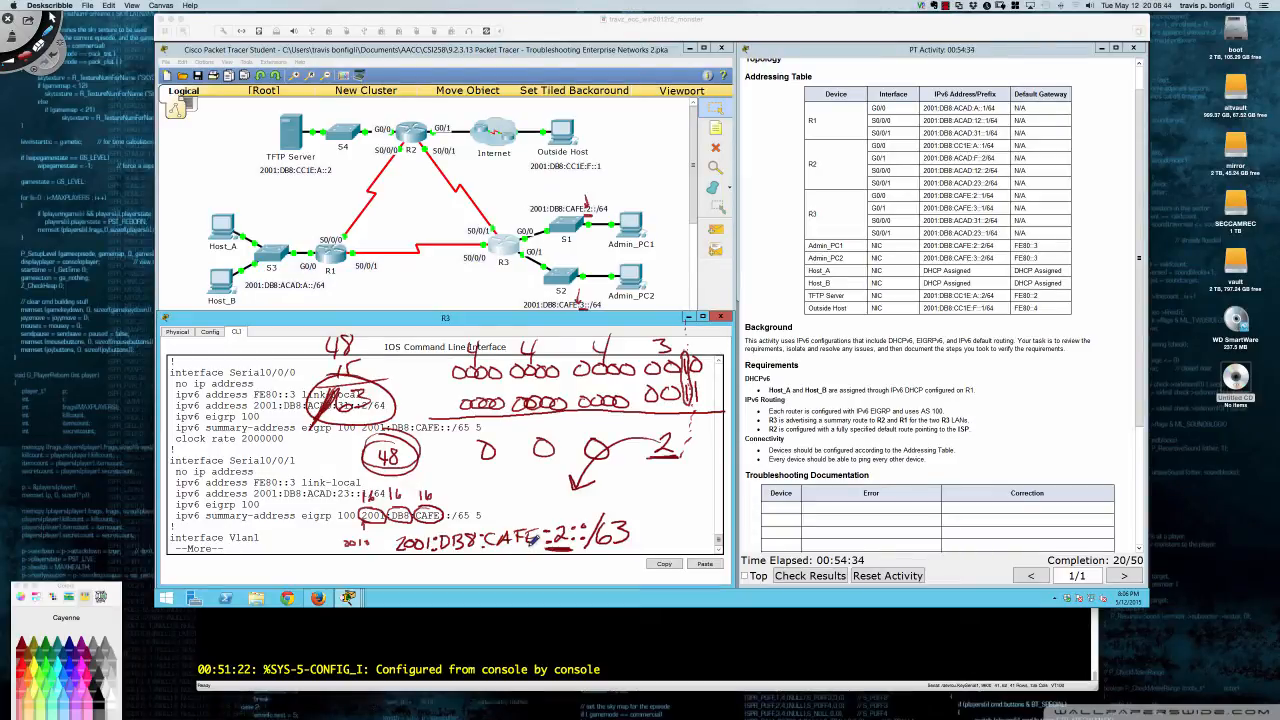
pyautogui.moveTo(562, 512)
pyautogui.mouseDown()
pyautogui.moveTo(550, 554)
pyautogui.moveTo(576, 518)
pyautogui.mouseUp()
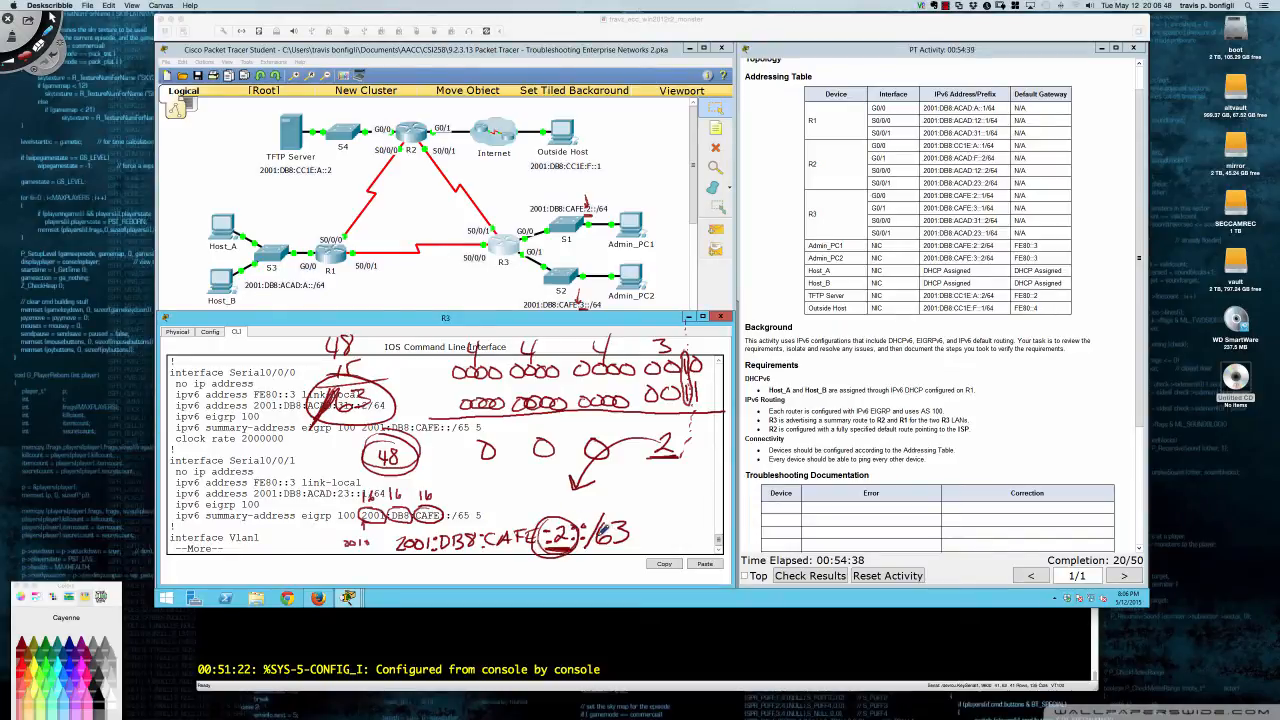
pyautogui.moveTo(652, 516)
pyautogui.mouseDown()
pyautogui.moveTo(650, 540)
pyautogui.moveTo(668, 546)
pyautogui.mouseUp()
pyautogui.moveTo(478, 434); pyautogui.dragTo(492, 430)
pyautogui.press('Escape')
# - Enter global configuration mode on R3 with conf t
pyautogui.click(492, 443)
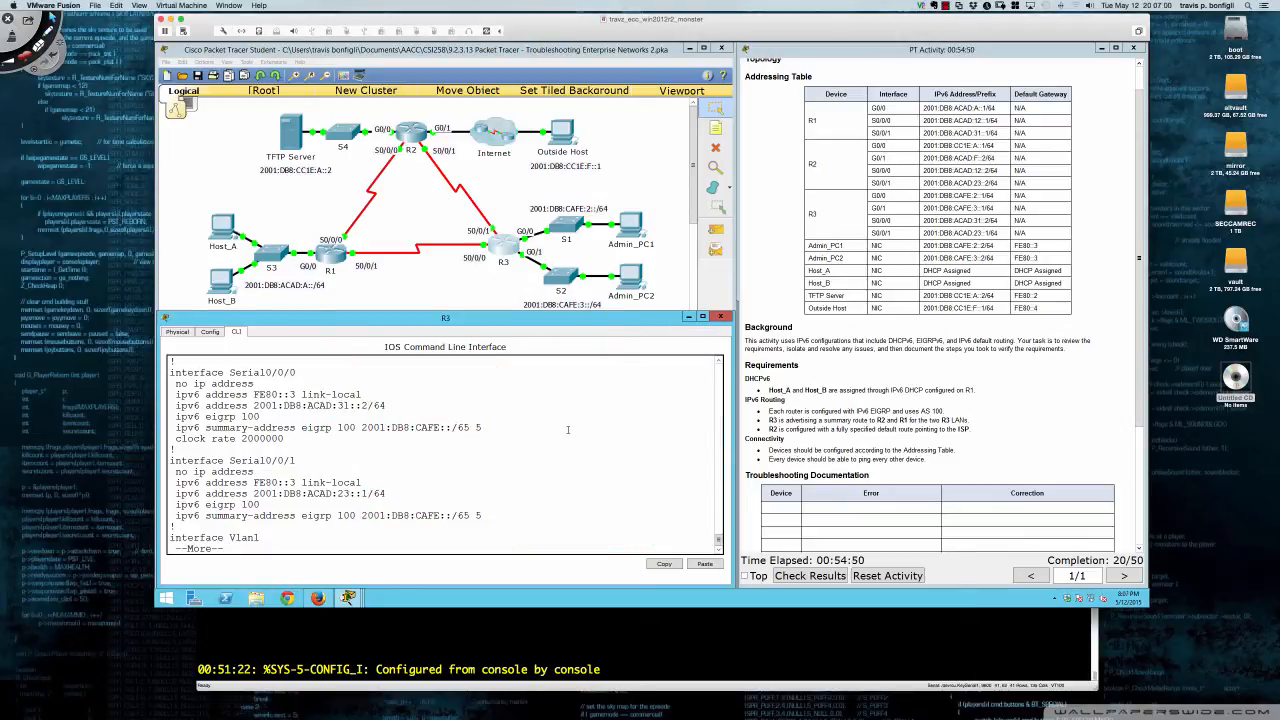
pyautogui.write('q')
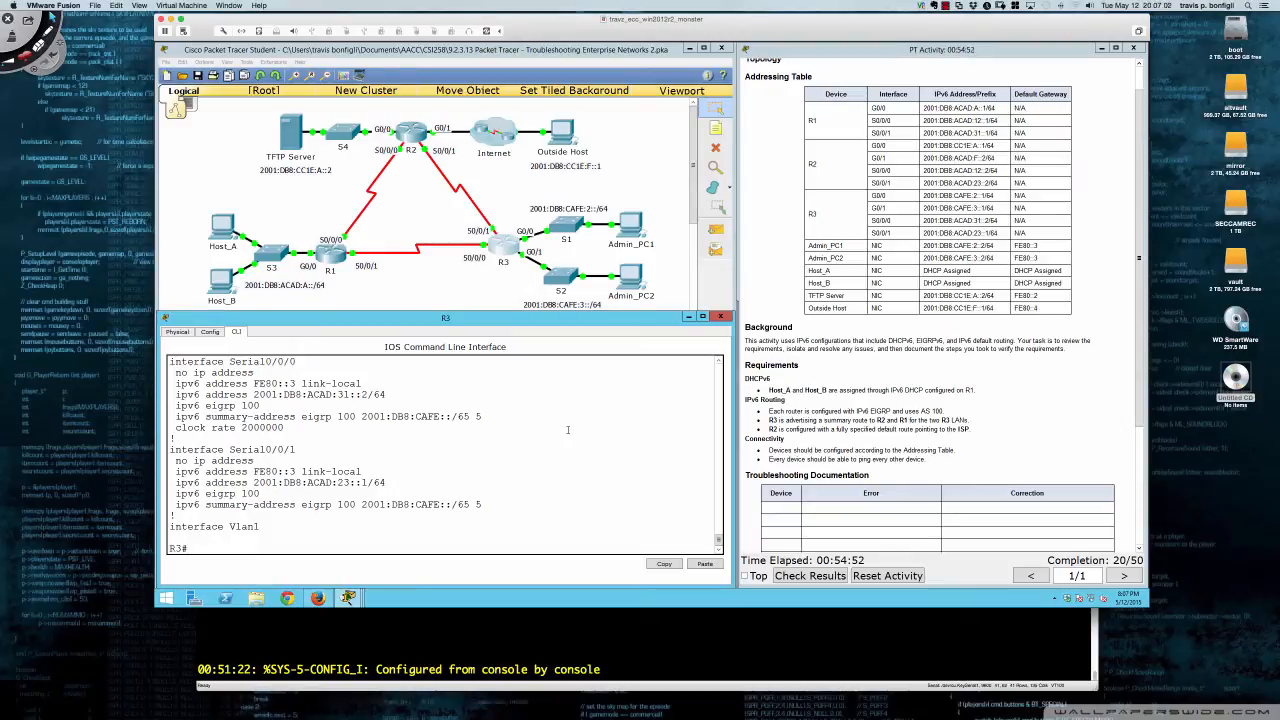
pyautogui.write('con ft')
pyautogui.press('Return')
pyautogui.write('conf t')
pyautogui.press('Return')
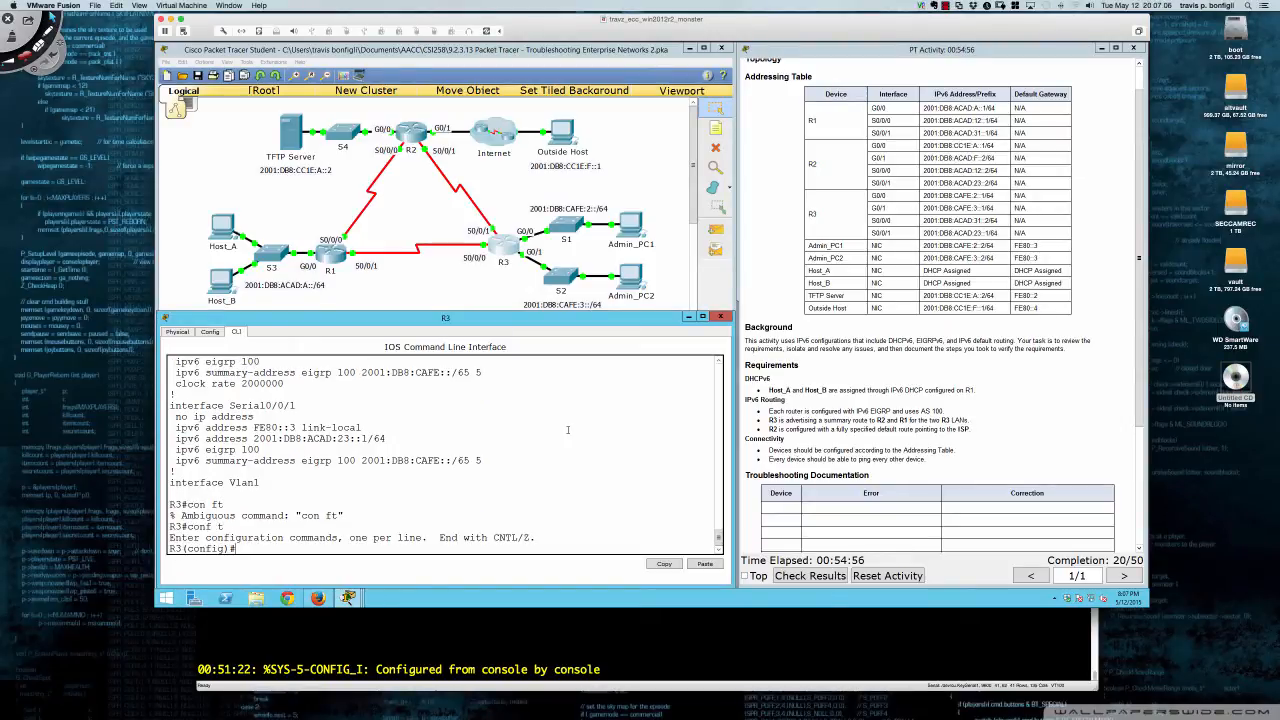
# - Remove 'ipv6 summary-address eigrp 100 2001:DB8:CAFE::/65 5' from Serial0/0/0
pyautogui.write('int s0/0/0')
pyautogui.press('Return')
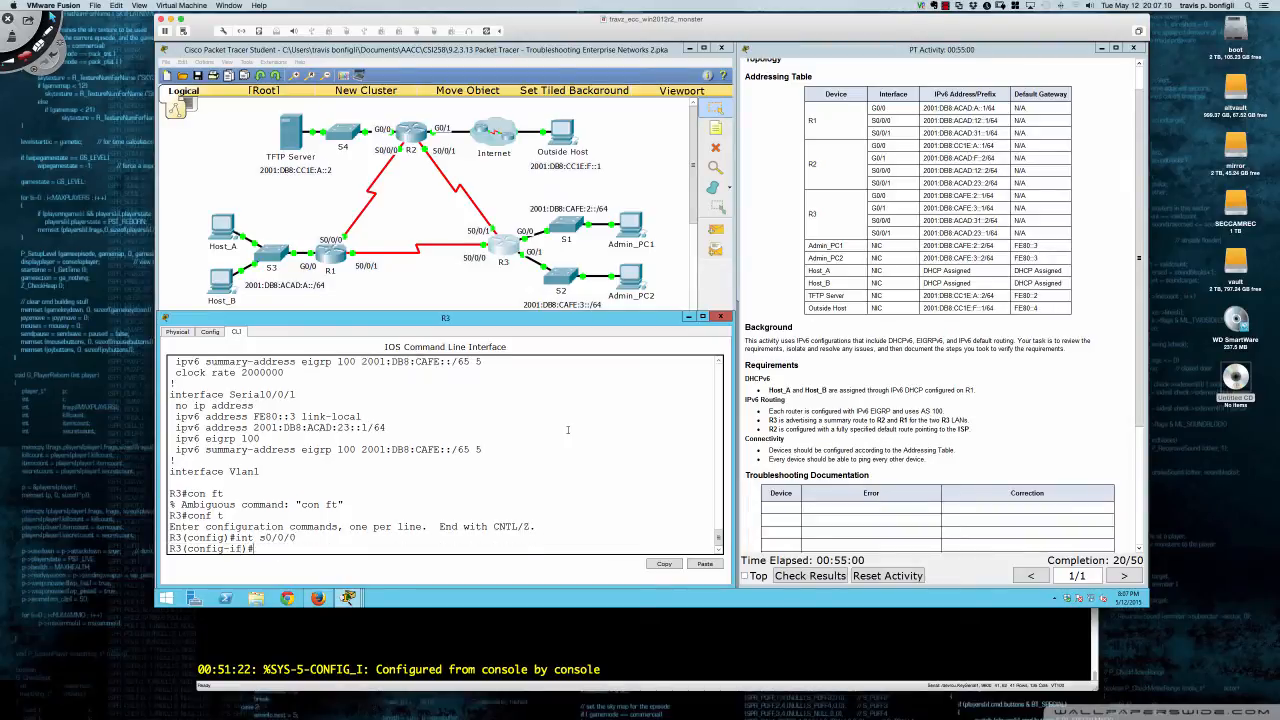
pyautogui.write('no ipv')
pyautogui.press('BackSpace')
pyautogui.press('BackSpace')
pyautogui.press('BackSpace')
pyautogui.moveTo(177, 361); pyautogui.dragTo(481, 362)
pyautogui.press('super+c')
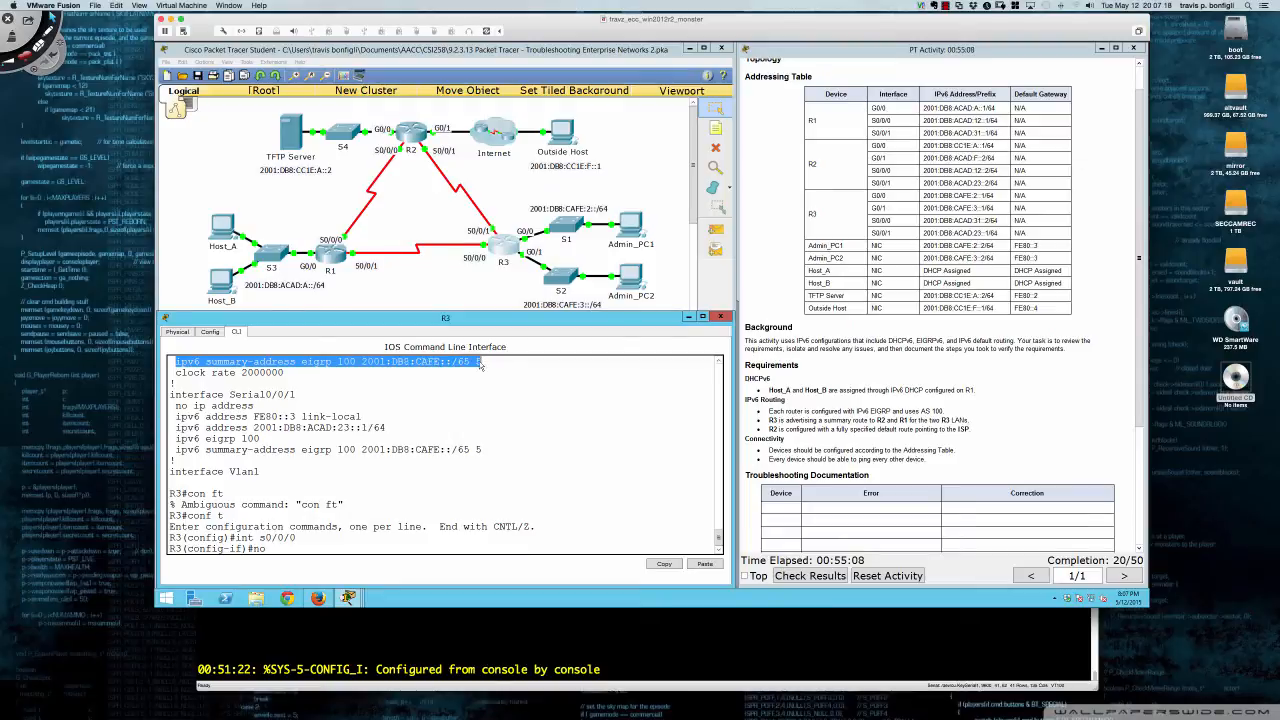
pyautogui.rightClick(532, 392)
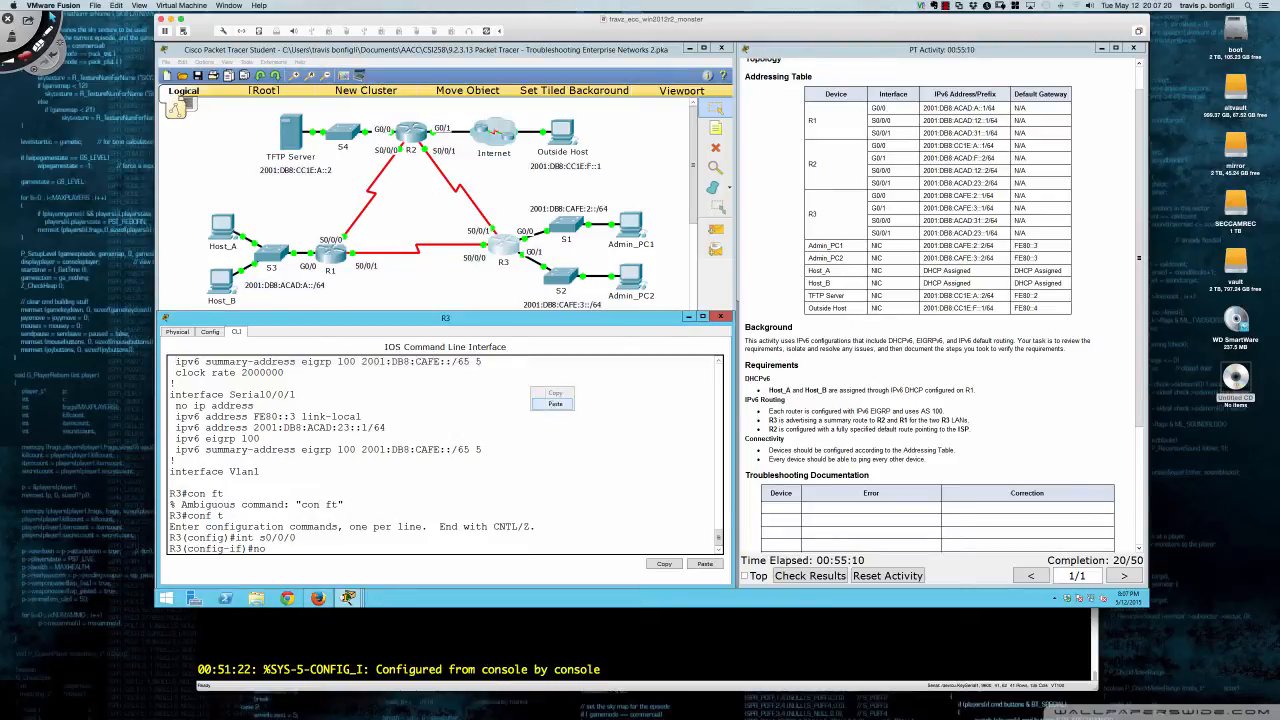
pyautogui.click(555, 403)
pyautogui.press('Return')
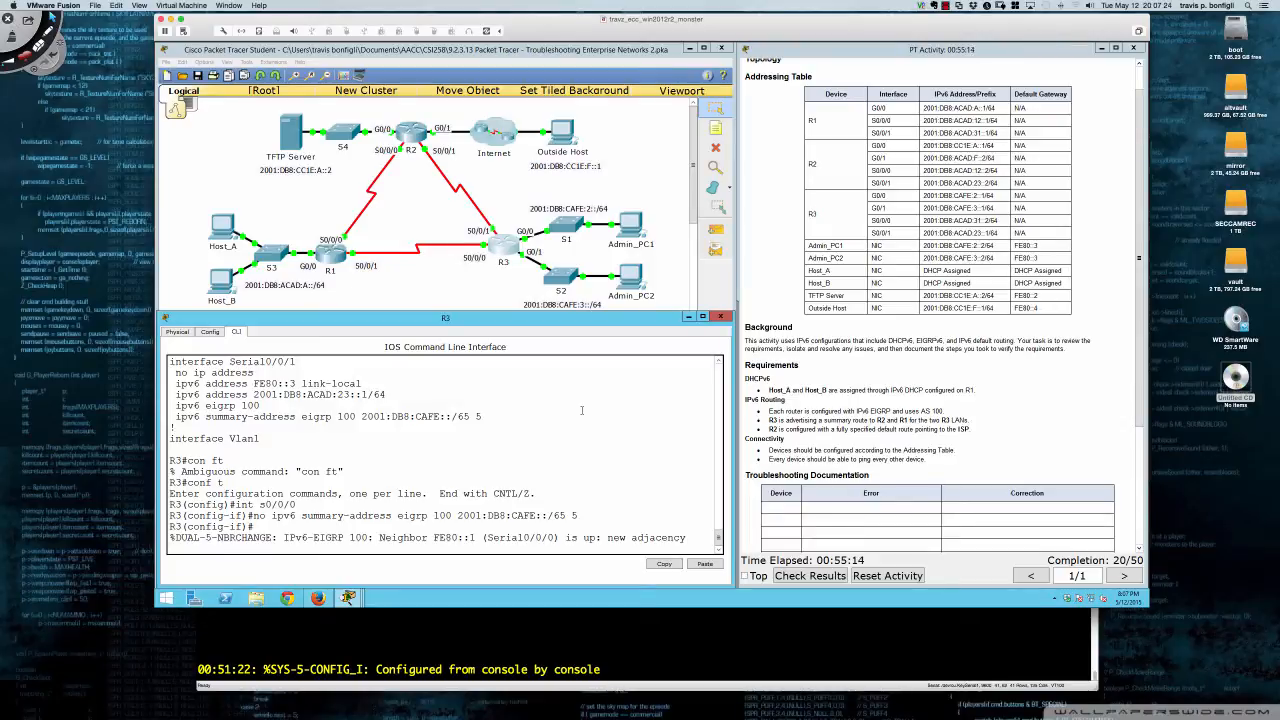
# - Remove the same /65 summary-address from Serial0/0/1
pyautogui.press('Return')
pyautogui.press('Return')
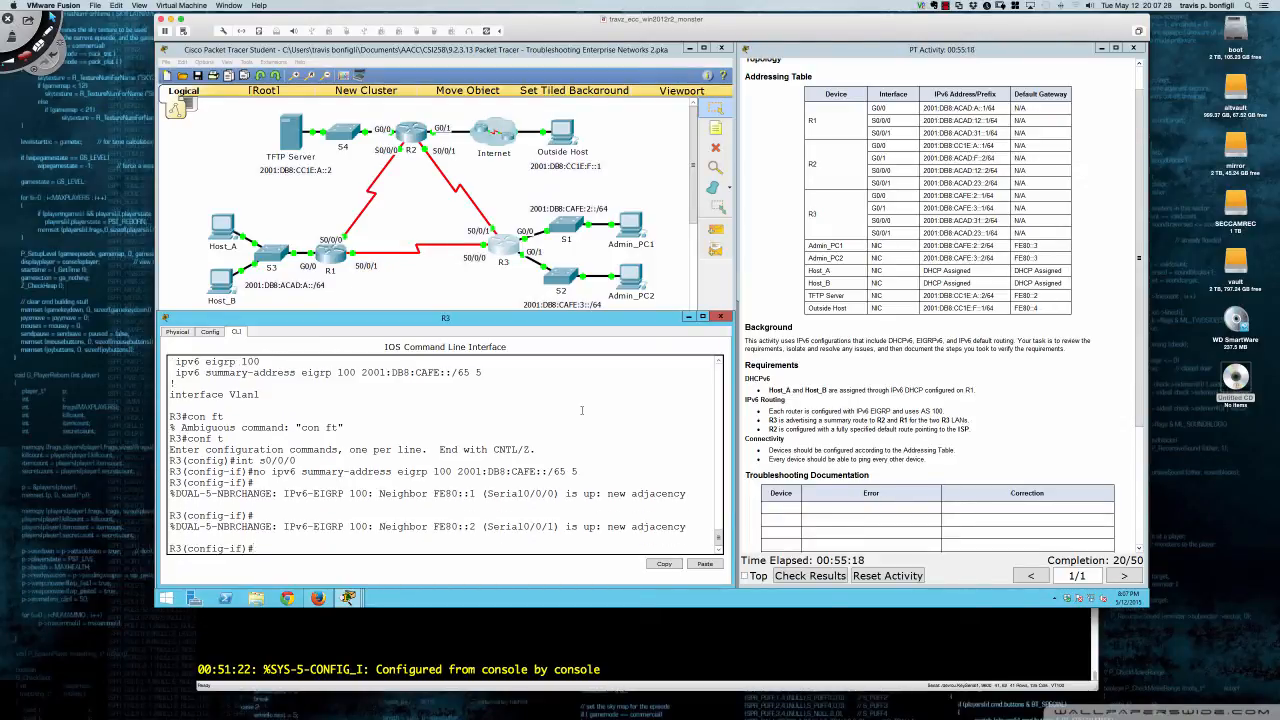
pyautogui.write('int s0/0/1')
pyautogui.press('Return')
pyautogui.press('Up')
pyautogui.press('Up')
pyautogui.press('Return')
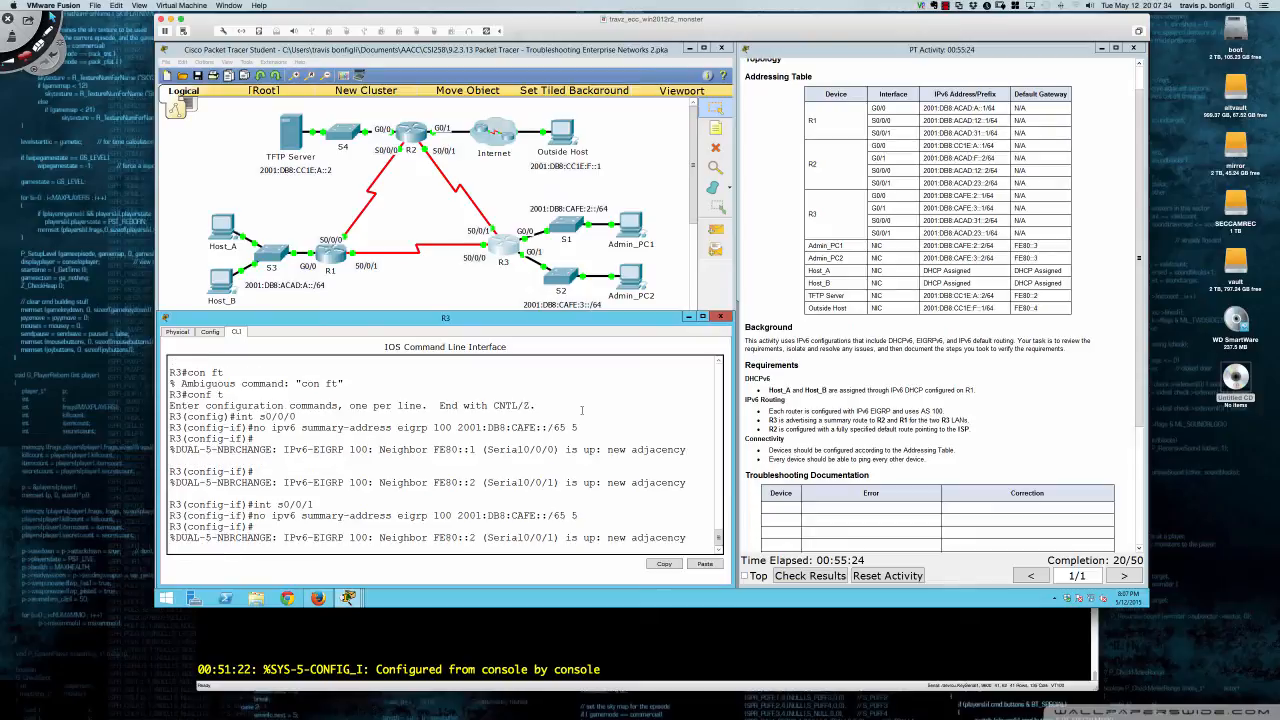
pyautogui.press('Return')
pyautogui.press('Return')
pyautogui.press('Return')
pyautogui.press('Return')
pyautogui.press('Return')
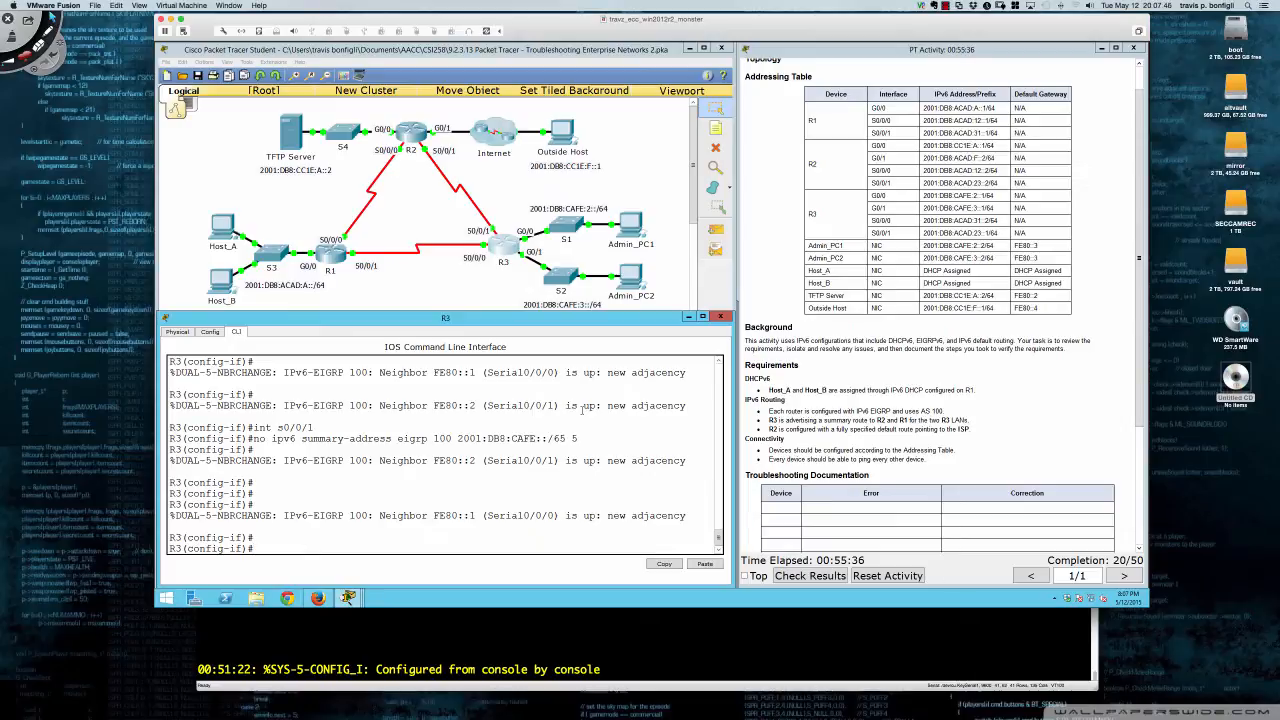
# - Apply 'ipv6 summary-address eigrp 100 2001:db8:cafe:2::/63 5' on Serial0/0/1
pyautogui.write('v6 sum')
pyautogui.press('Tab')
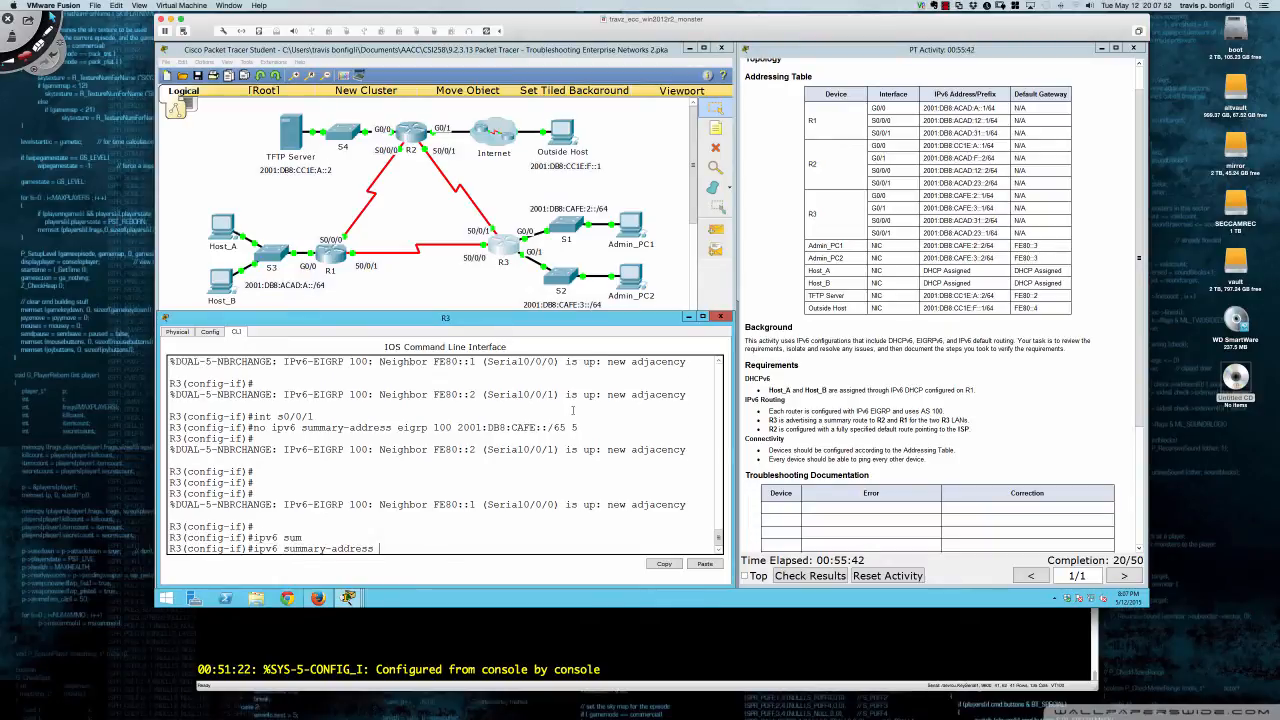
pyautogui.write('eigrp 100 2001')
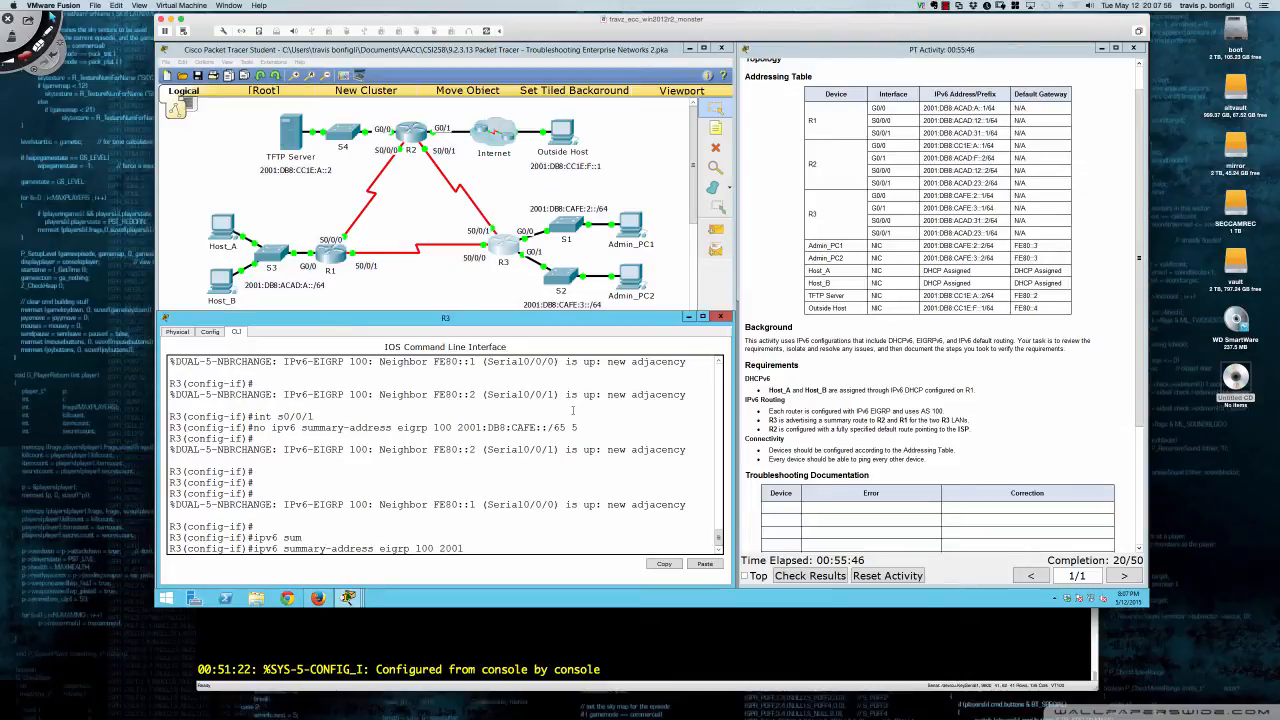
pyautogui.write(':db8')
pyautogui.write(':cafe:')
pyautogui.write('2::/6')
pyautogui.write('3 ?')
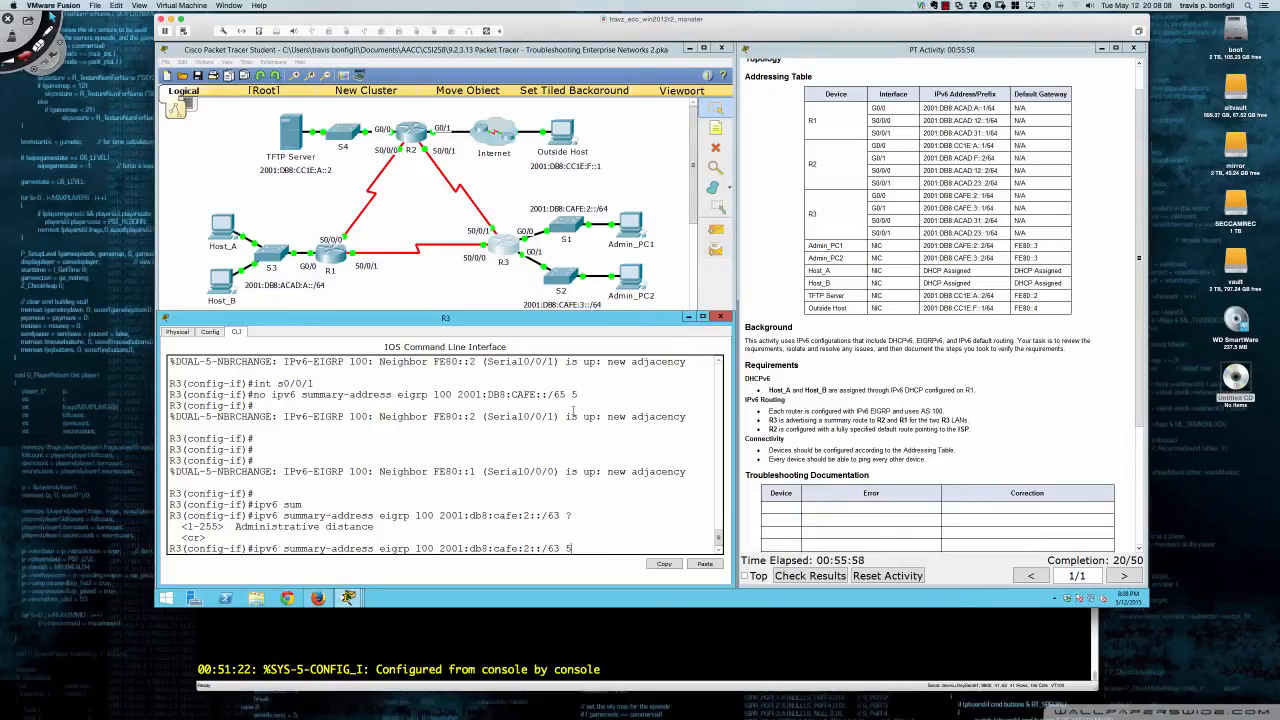
pyautogui.write('5')
pyautogui.press('Return')
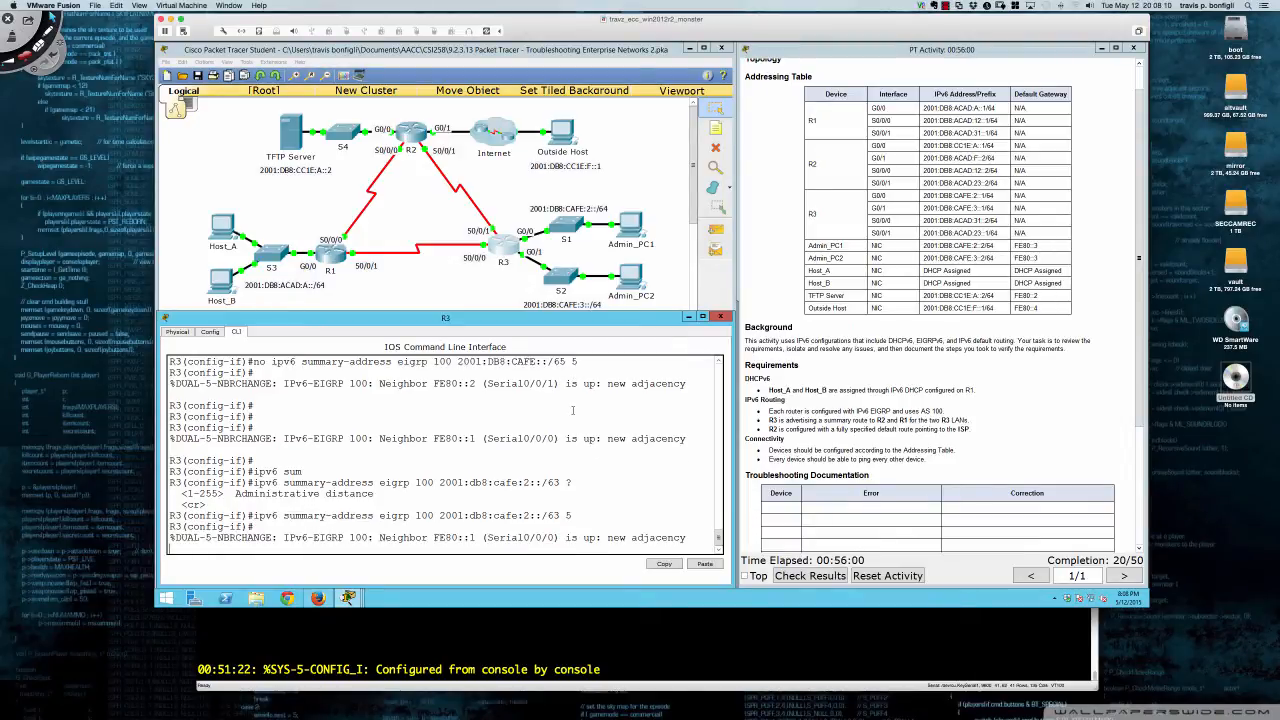
pyautogui.press('Return')
pyautogui.press('Return')
pyautogui.press('Return')
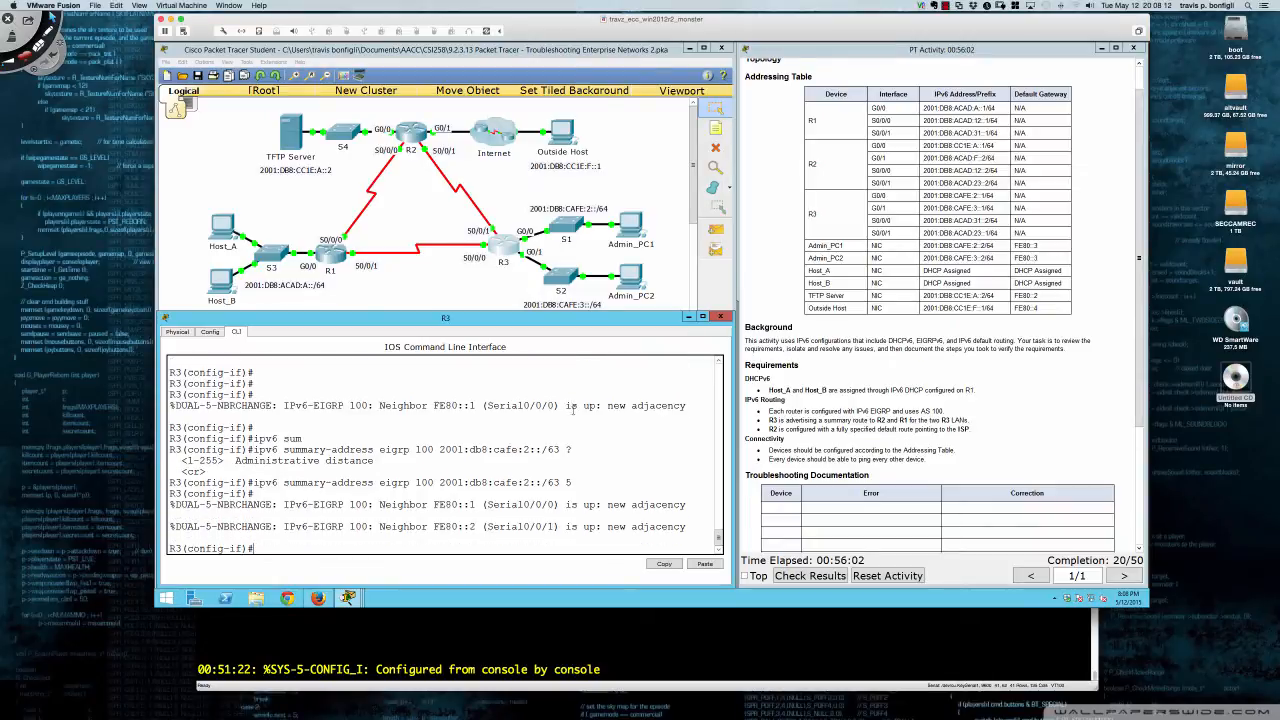
# - Apply the same /63 summary with distance 5 on Serial0/0/0
pyautogui.write('int s')
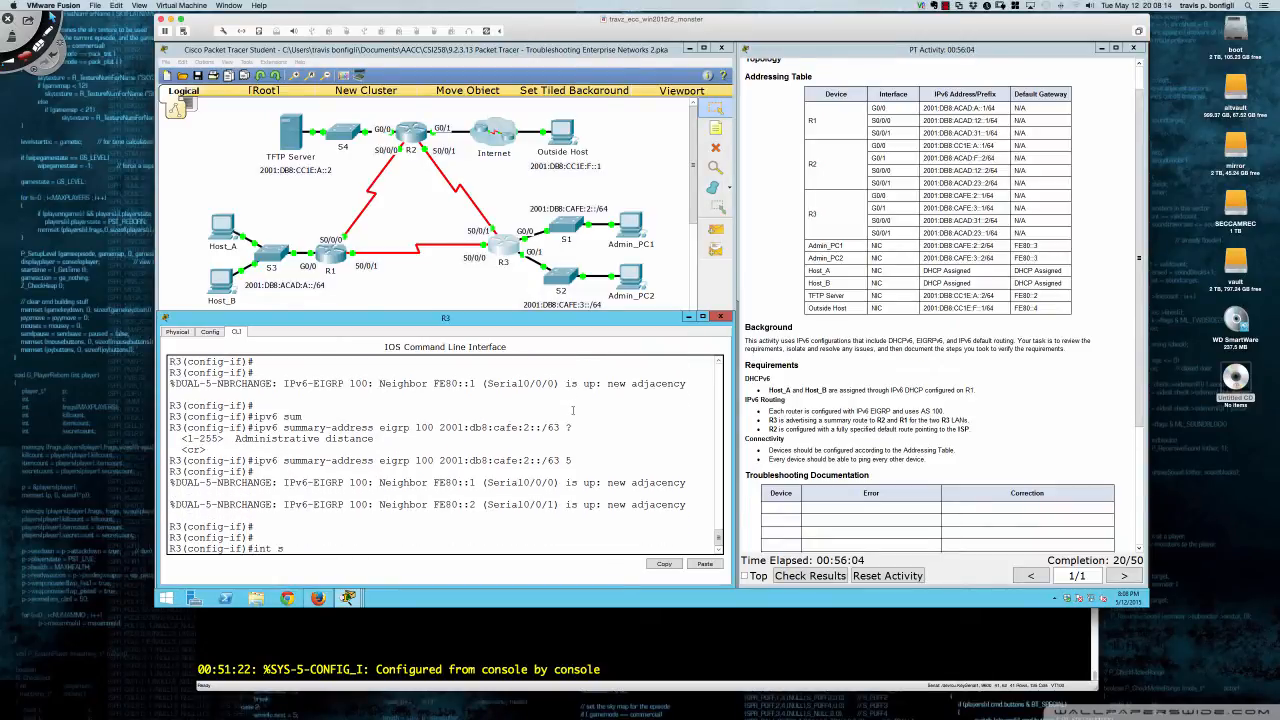
pyautogui.write('0/0/0')
pyautogui.press('Return')
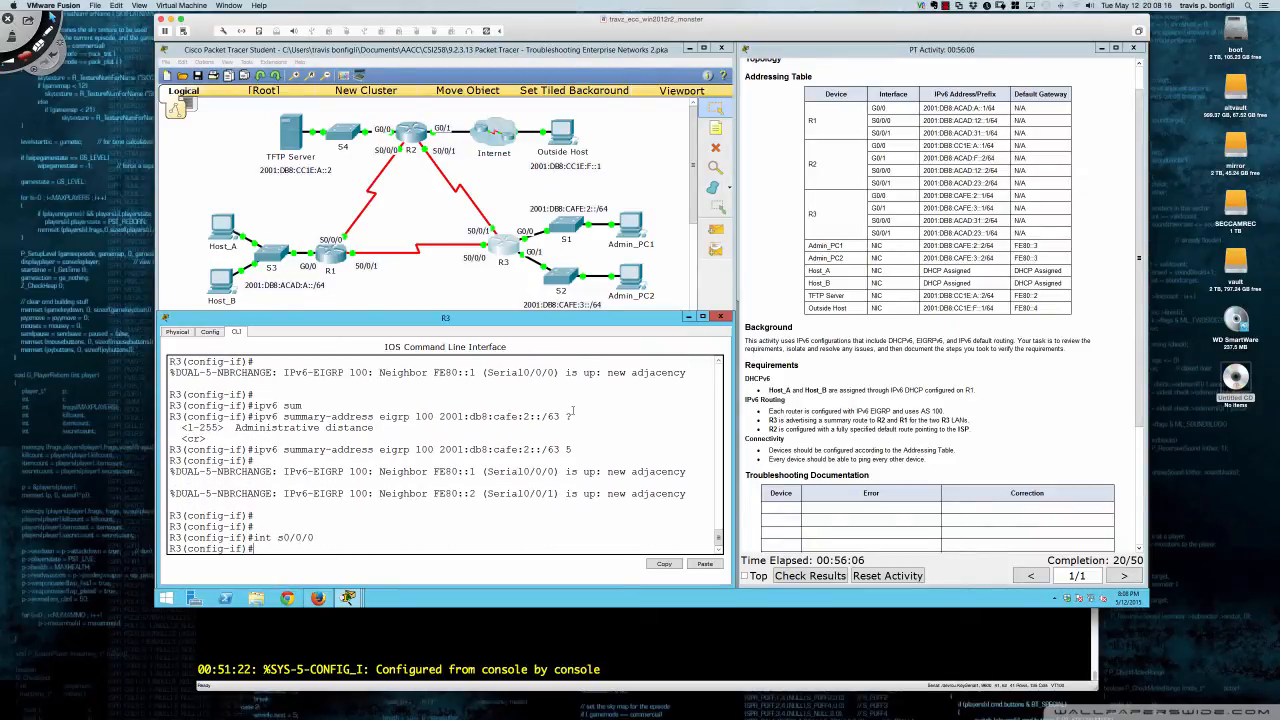
pyautogui.press('Up')
pyautogui.press('Up')
pyautogui.press('Return')
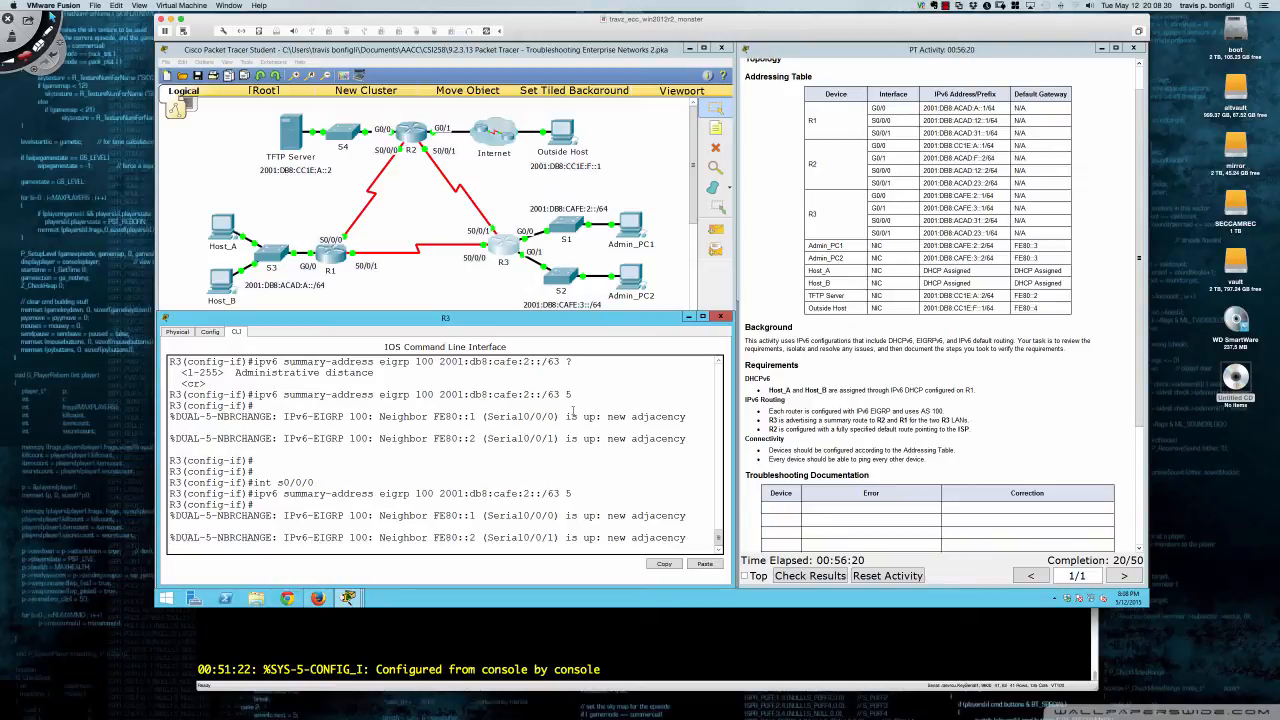
pyautogui.press('Return')
pyautogui.press('Return')
pyautogui.press('Return')
pyautogui.press('Return')
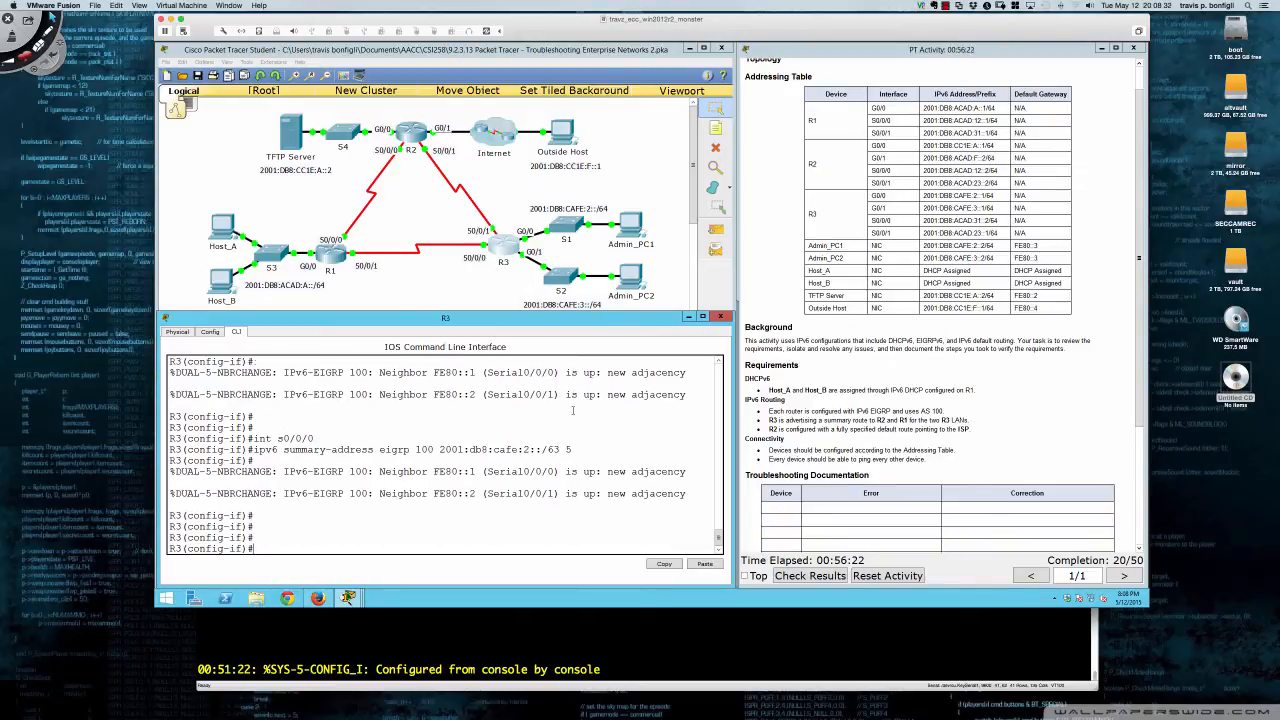
# - Run 'do sh run' and check both serials show summary 2001:DB8:CAFE:2::/63 5
pyautogui.write('do sh run')
pyautogui.press('Return')
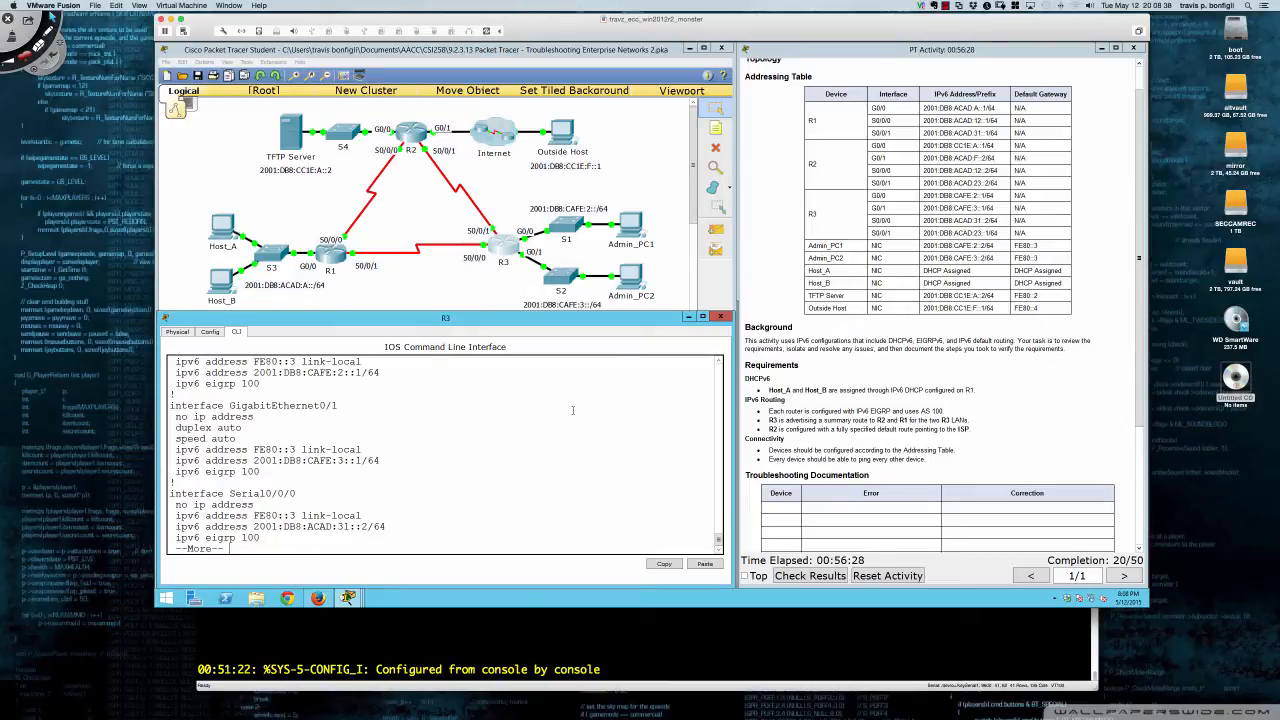
pyautogui.press('space')
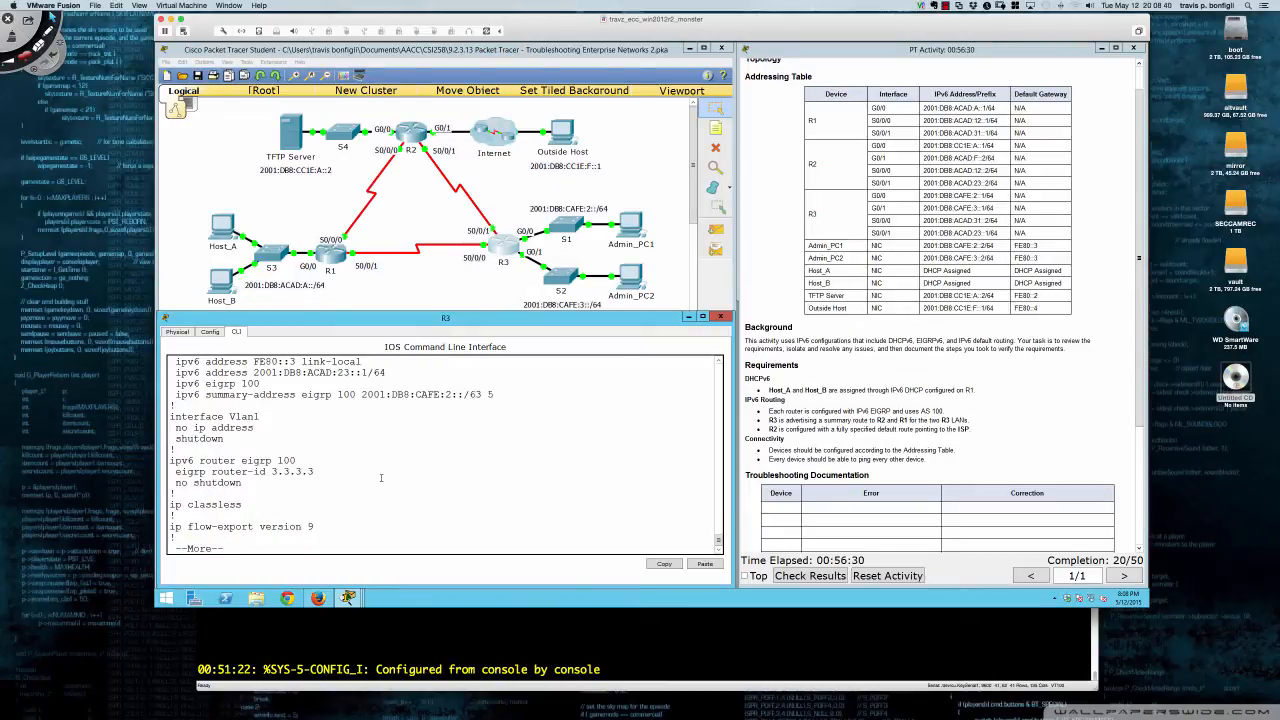
pyautogui.scroll(3, 381, 478)
pyautogui.scroll(1, 381, 478)
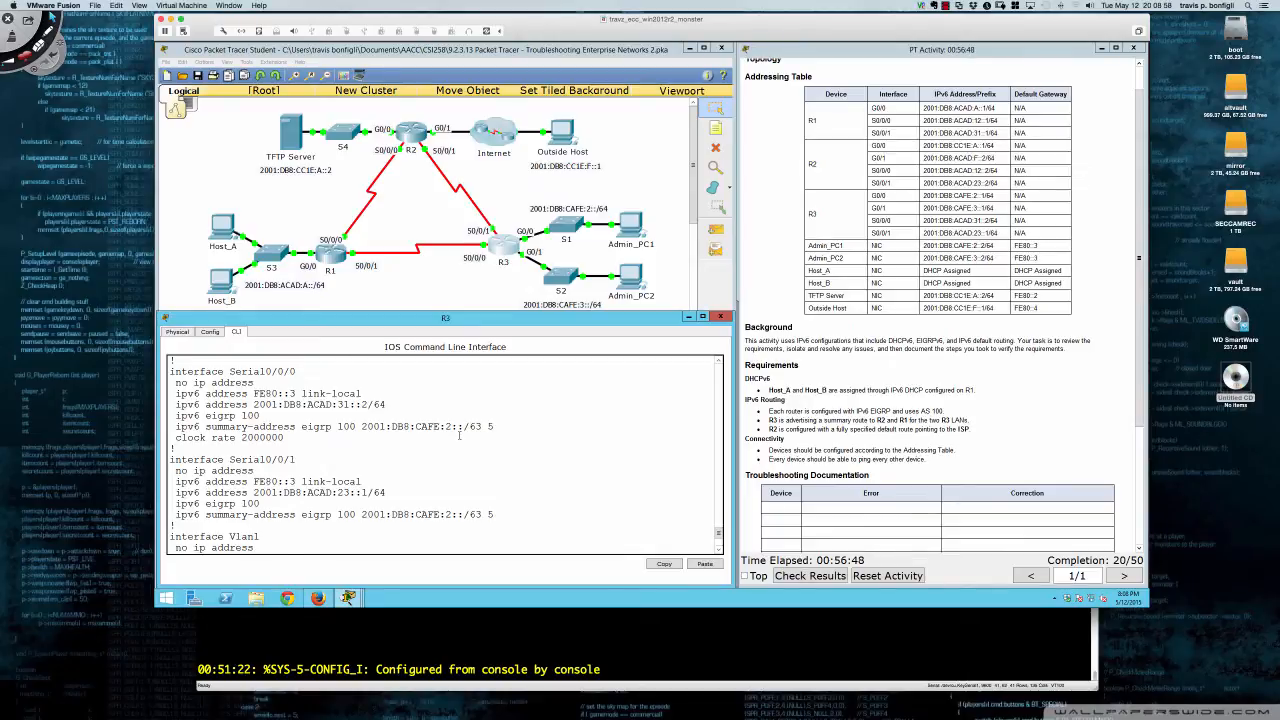
# - Page to the end of R3's config and highlight the 'ipv6 summary-address eigrp' 2001:DB8:CAFE:2::/63 5 line
pyautogui.scroll(-3, 460, 436)
pyautogui.scroll(-1, 459, 436)
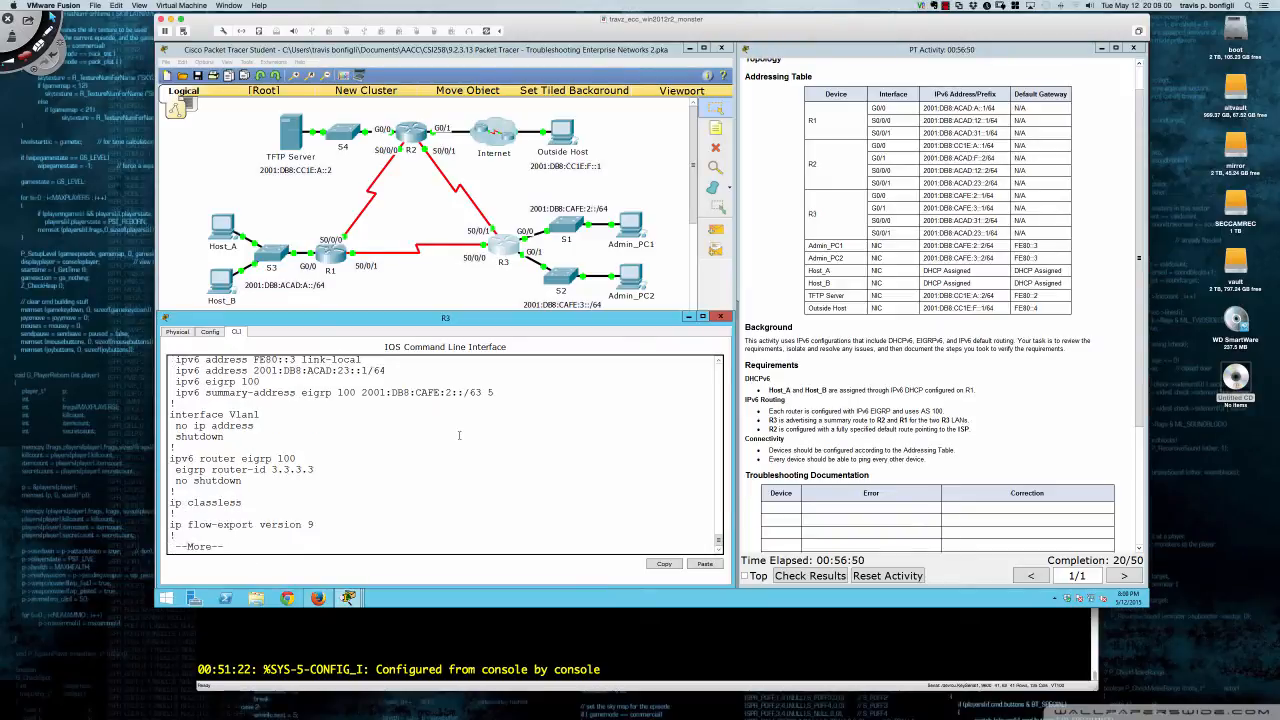
pyautogui.press('q')
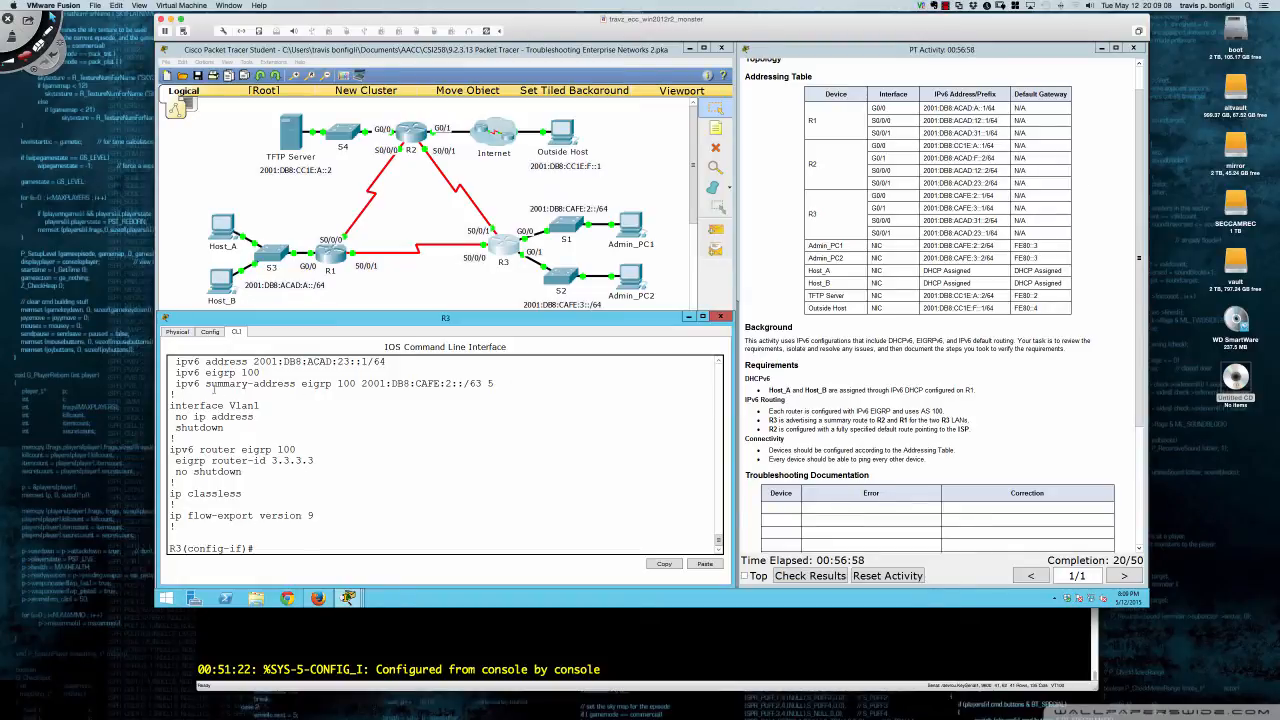
pyautogui.moveTo(178, 384); pyautogui.dragTo(553, 389)
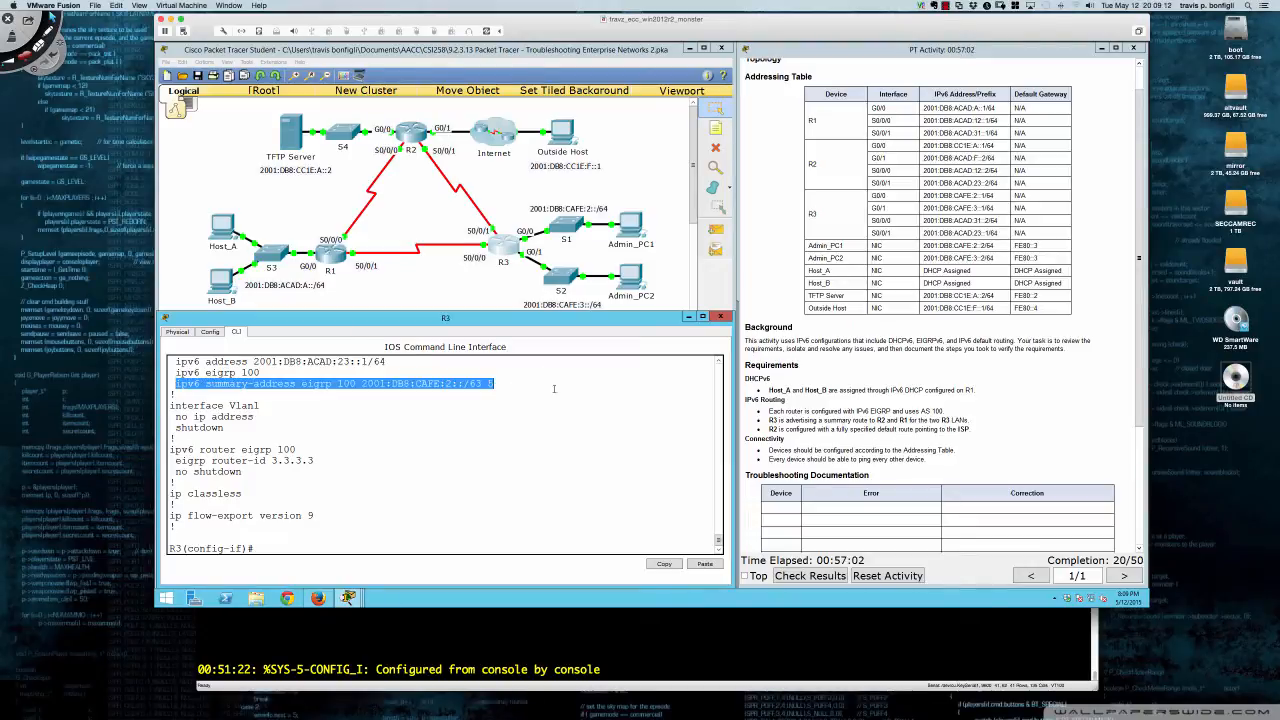
pyautogui.scroll(-5, 835, 386)
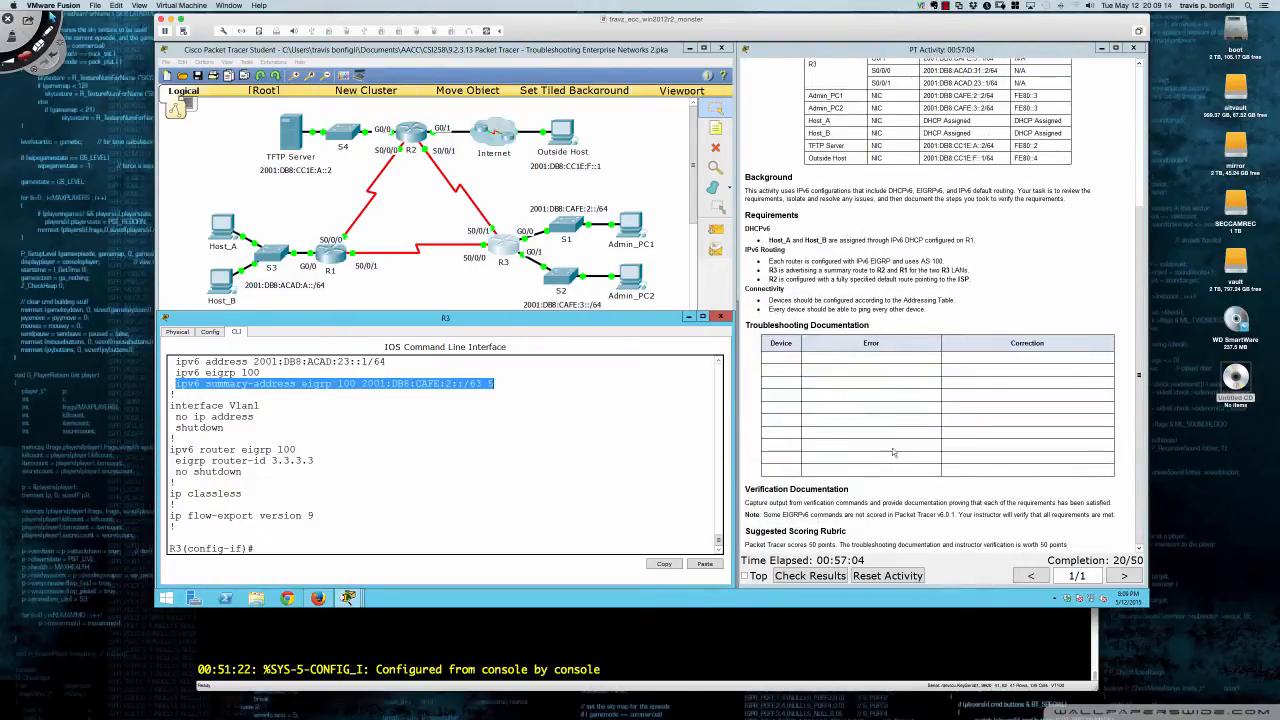
pyautogui.scroll(6, 866, 489)
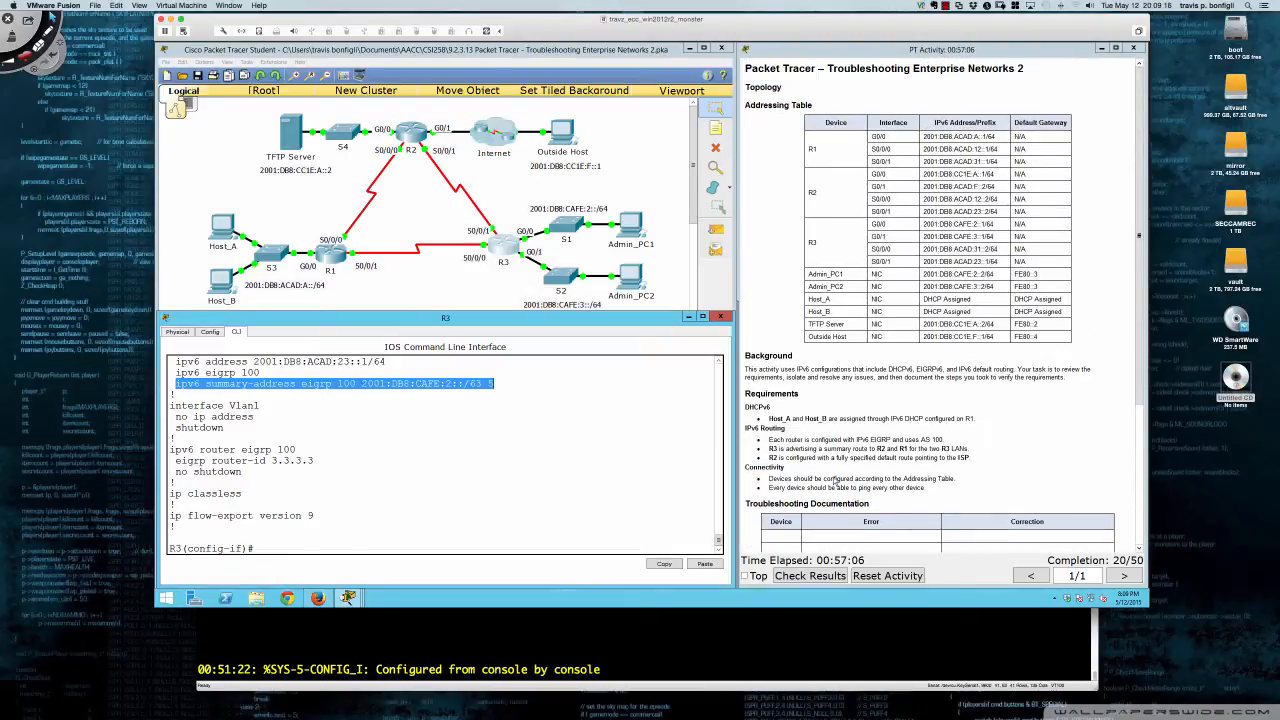
# - Quit Packet Tracer, discarding unsaved changes
pyautogui.click(625, 455)
pyautogui.click(724, 48)
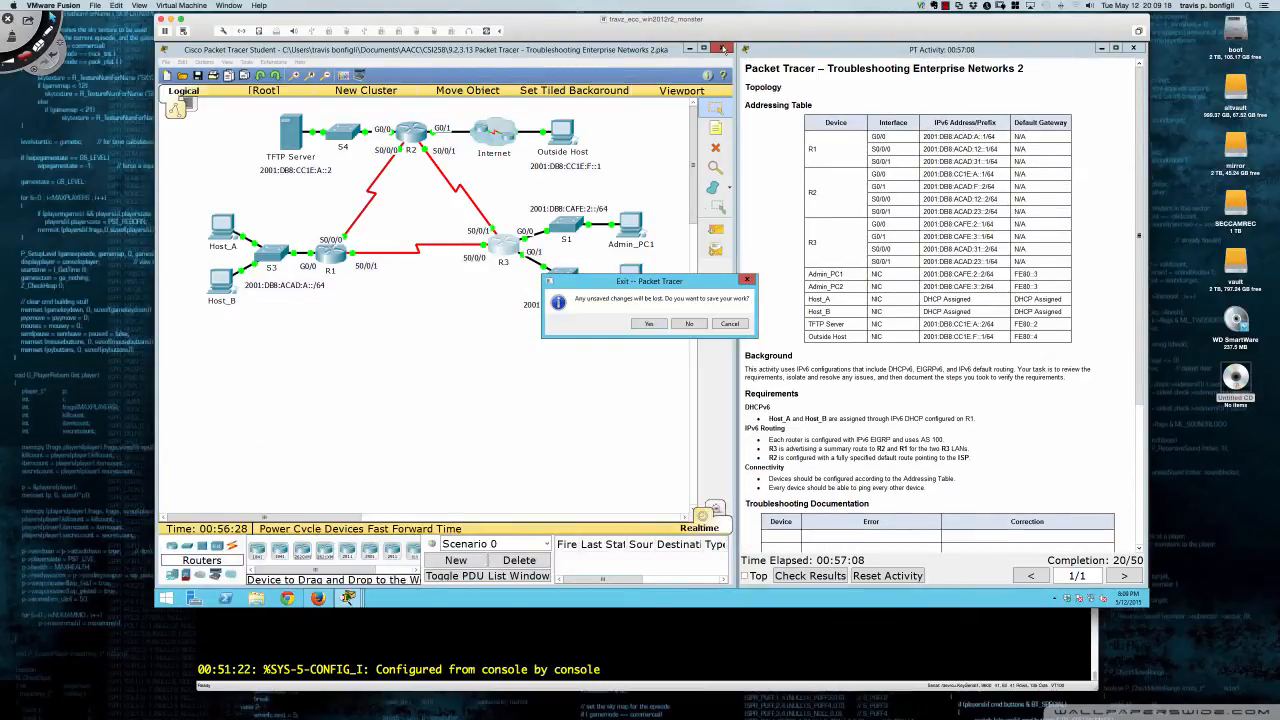
pyautogui.click(688, 323)
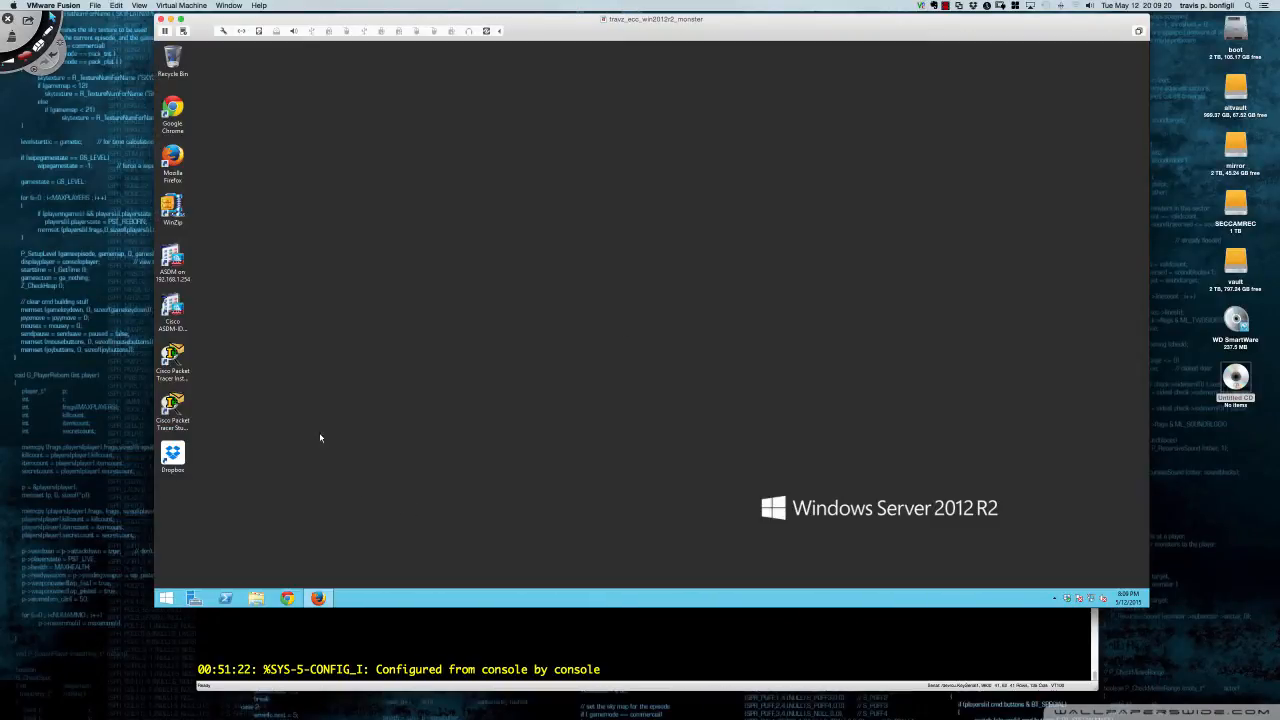
# - Run PacketTracer6 from C:\Program Files (x86)\Cisco Packet Tracer 6.1.1sv\bin
pyautogui.click(256, 598)
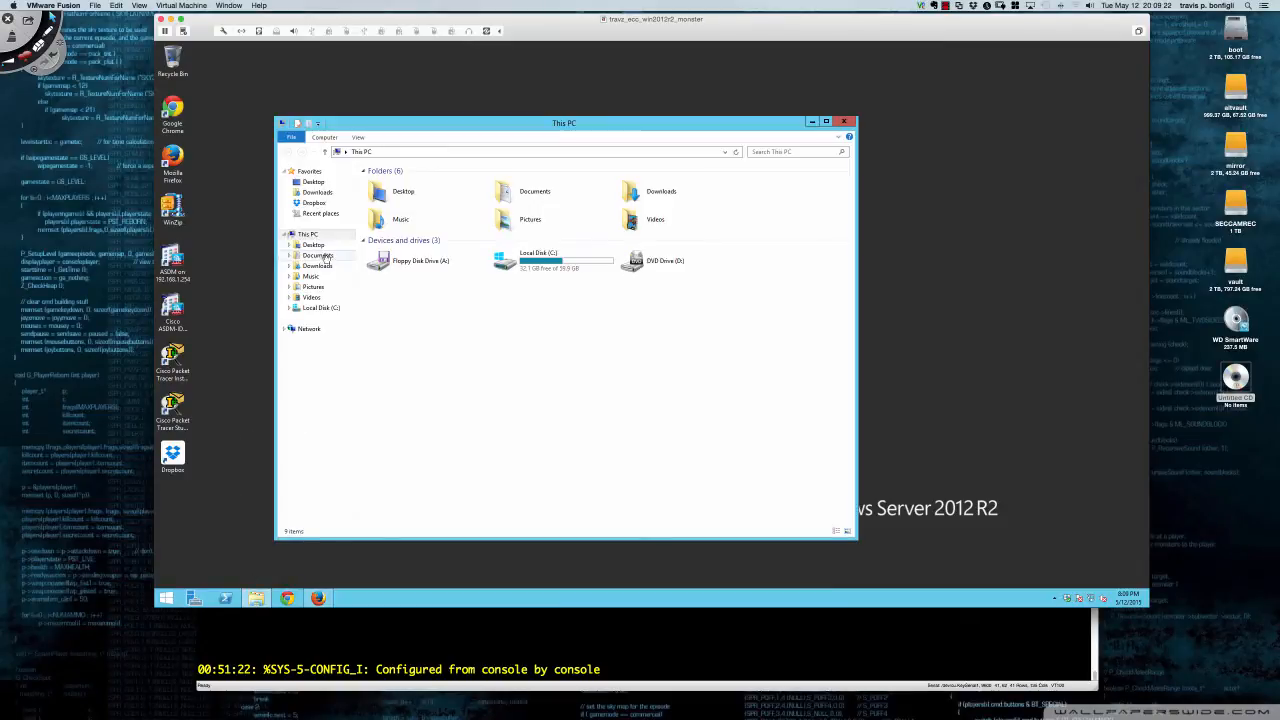
pyautogui.click(325, 308)
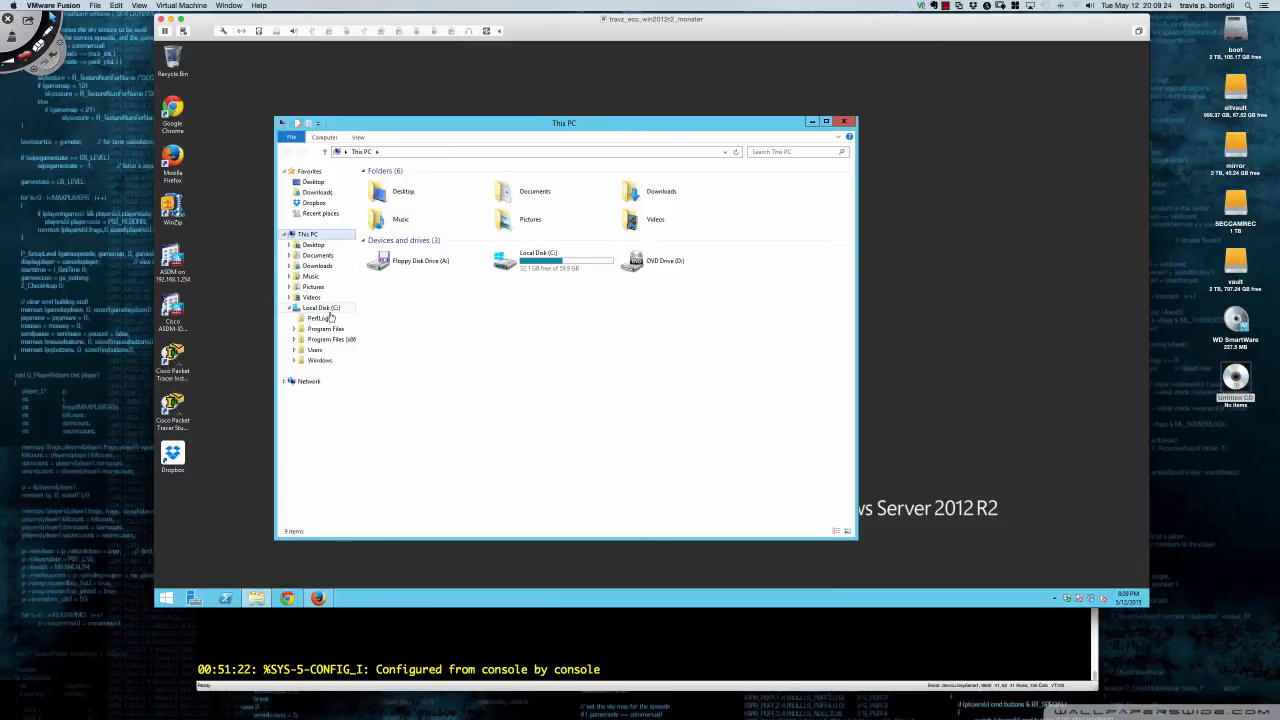
pyautogui.click(330, 339)
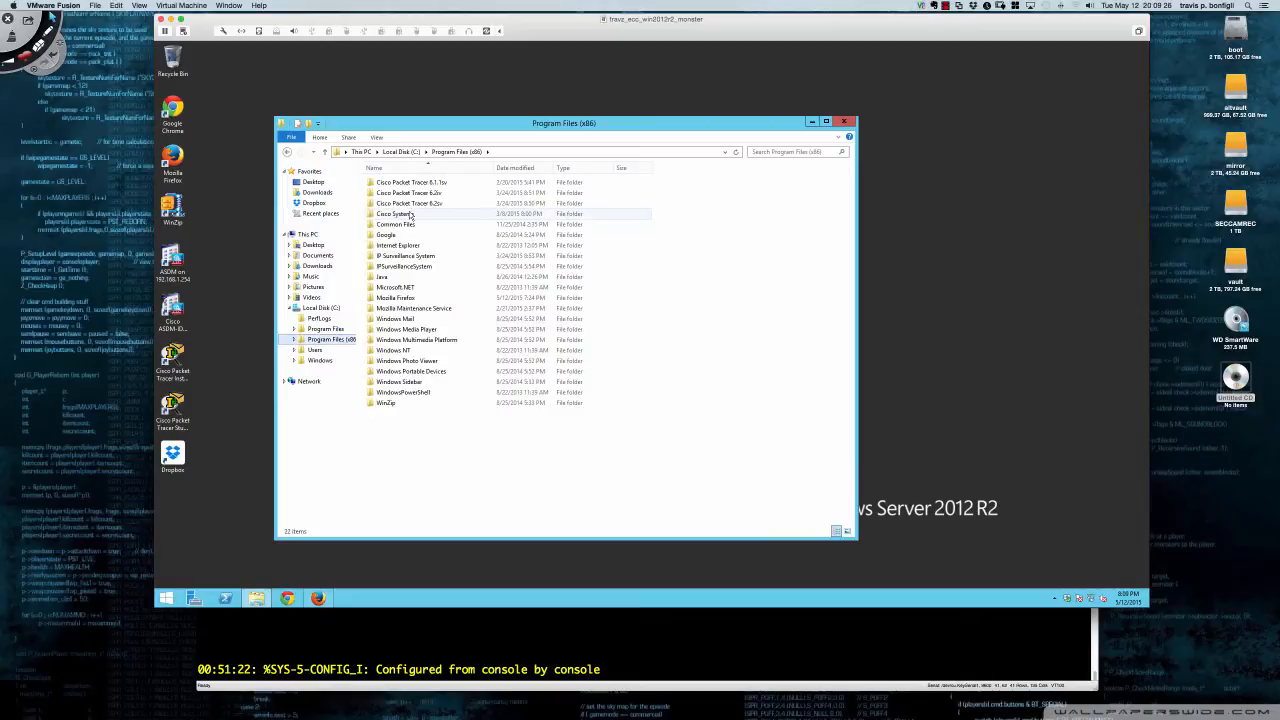
pyautogui.doubleClick(428, 183)
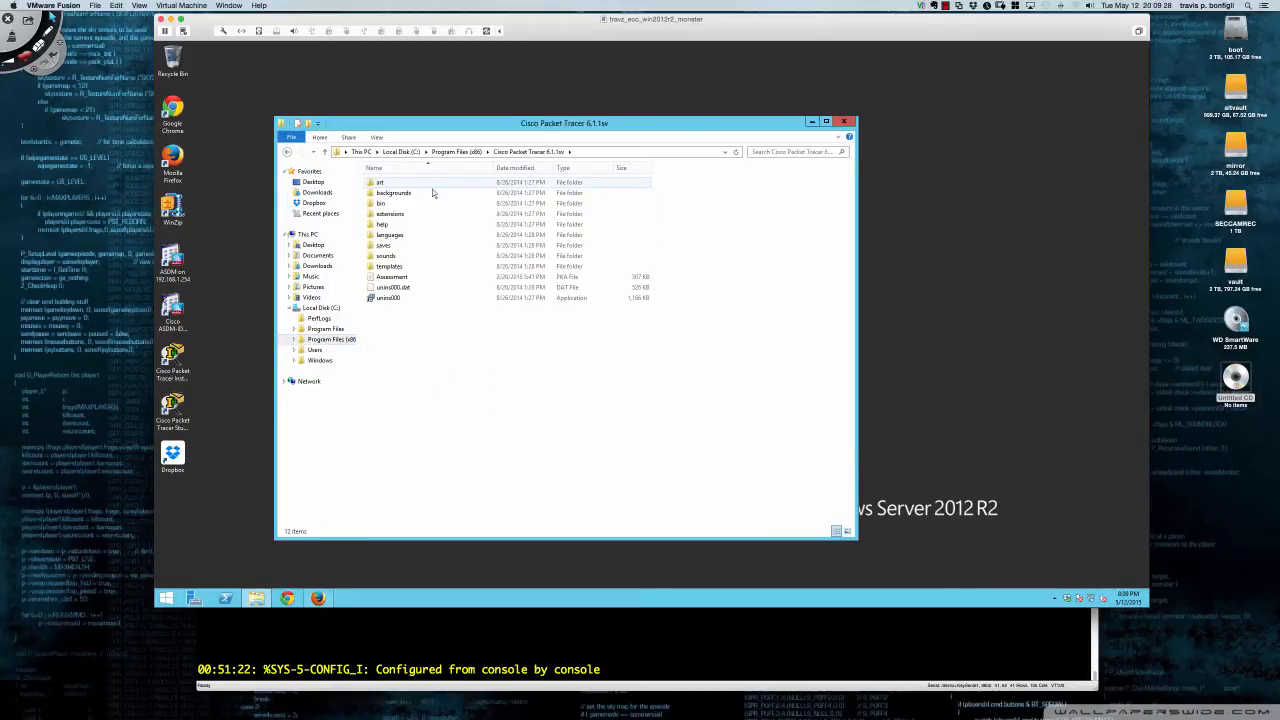
pyautogui.doubleClick(389, 204)
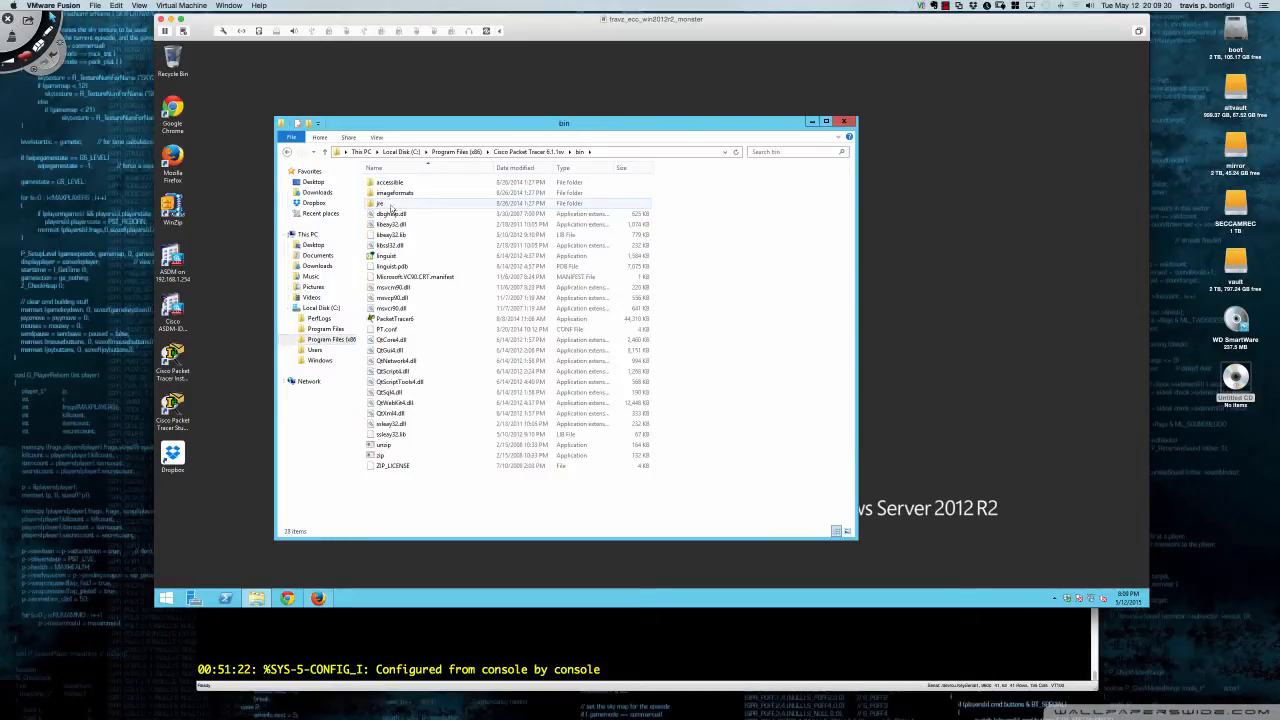
pyautogui.click(394, 319)
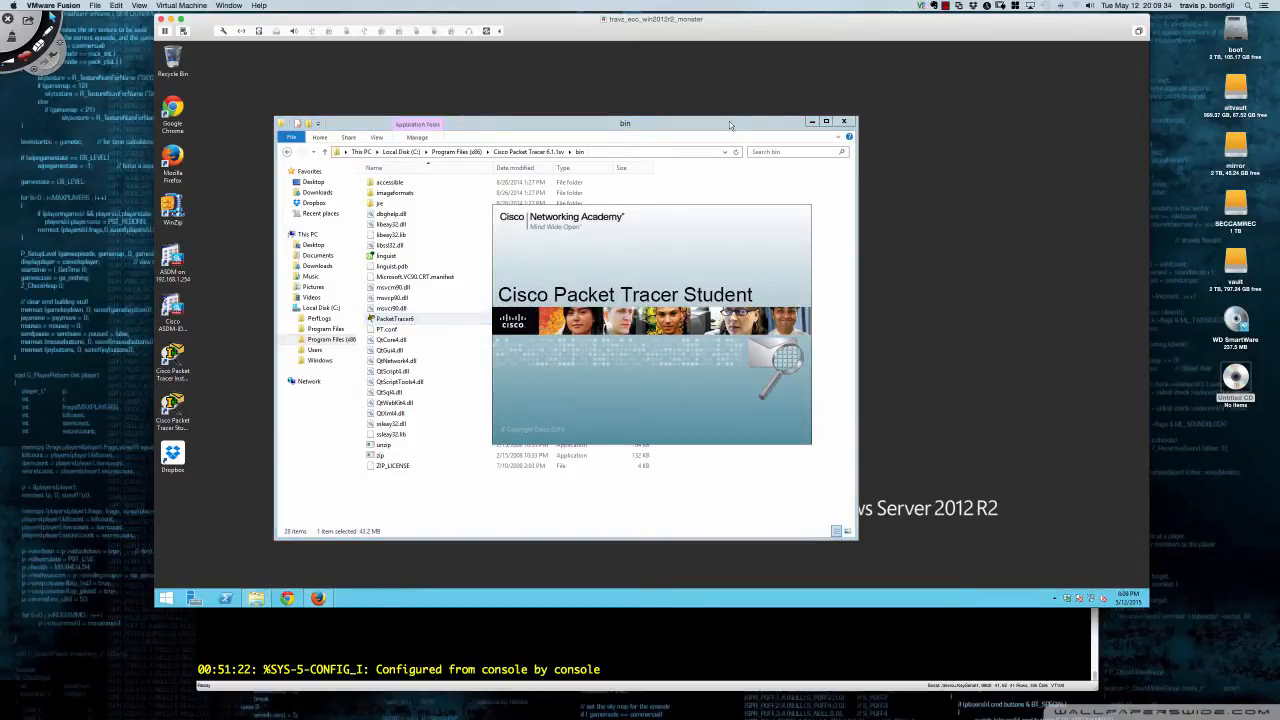
# - Move the Packet Tracer window to the upper left and enlarge it
pyautogui.click(811, 121)
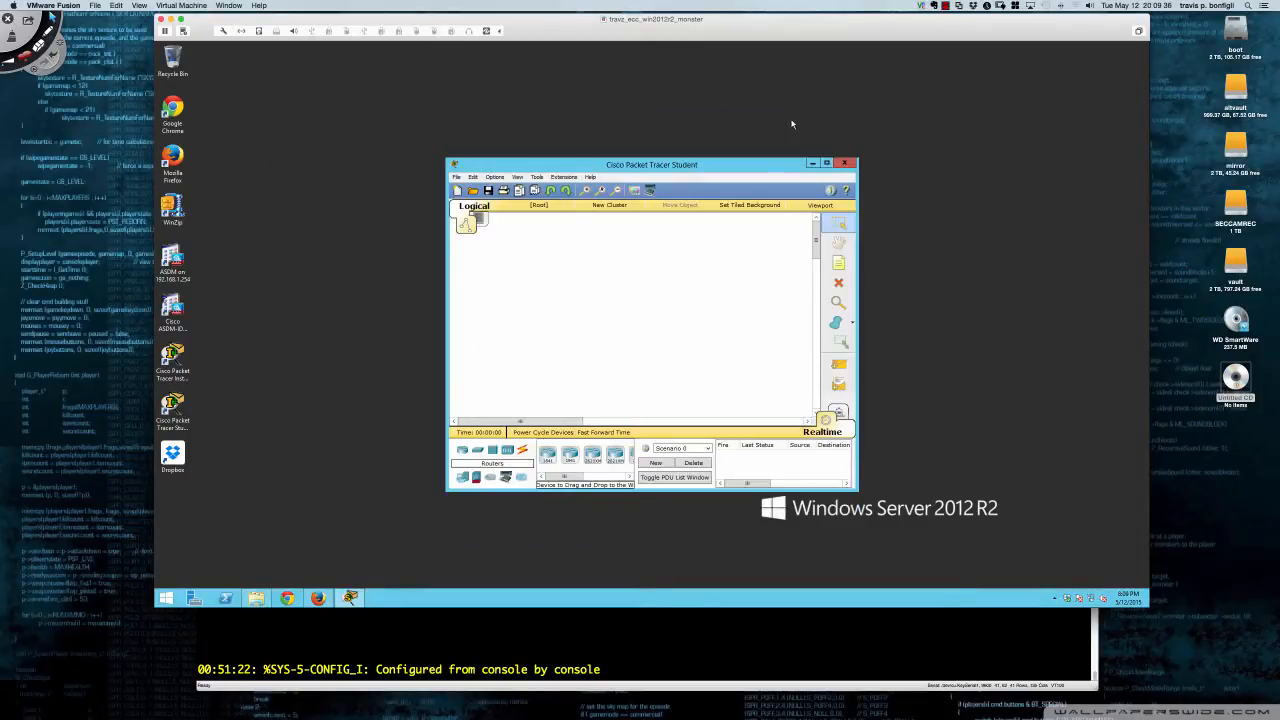
pyautogui.moveTo(748, 164); pyautogui.dragTo(458, 49)
pyautogui.moveTo(566, 372); pyautogui.dragTo(722, 585)
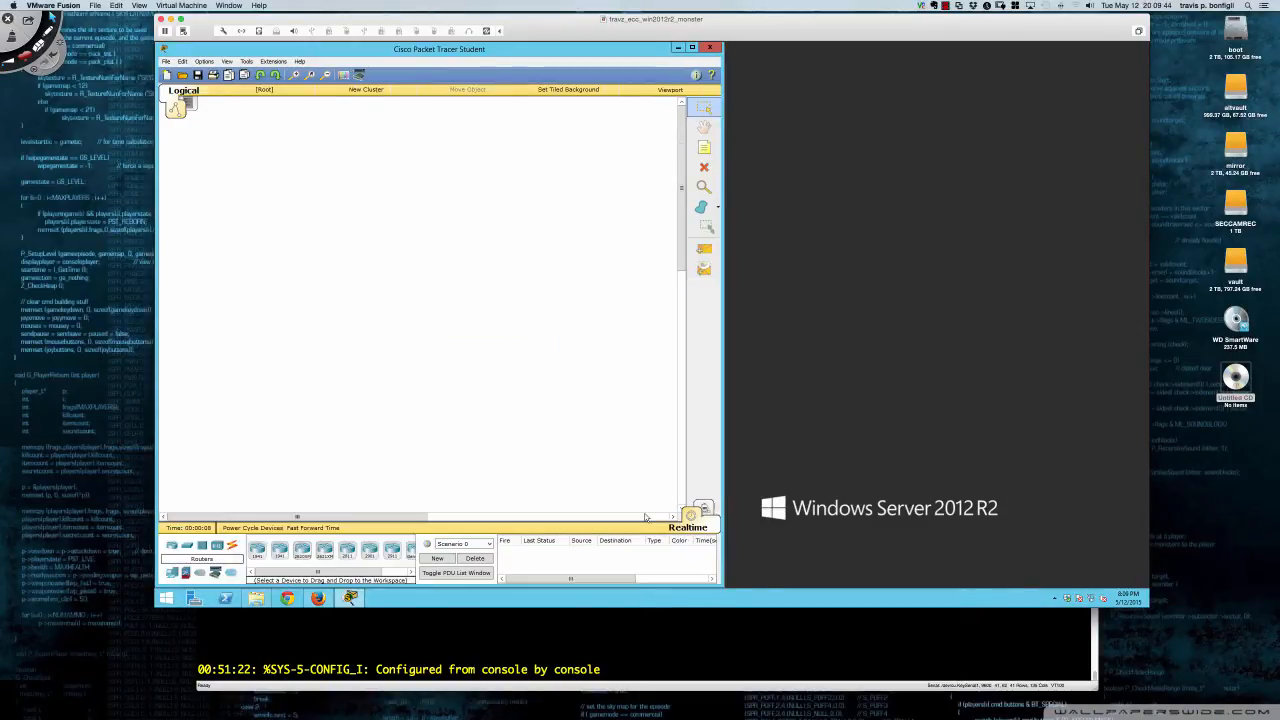
# - Open the Troubleshooting Enterprise Networks 2 activity from Documents\AACC\CSI258
pyautogui.click(182, 76)
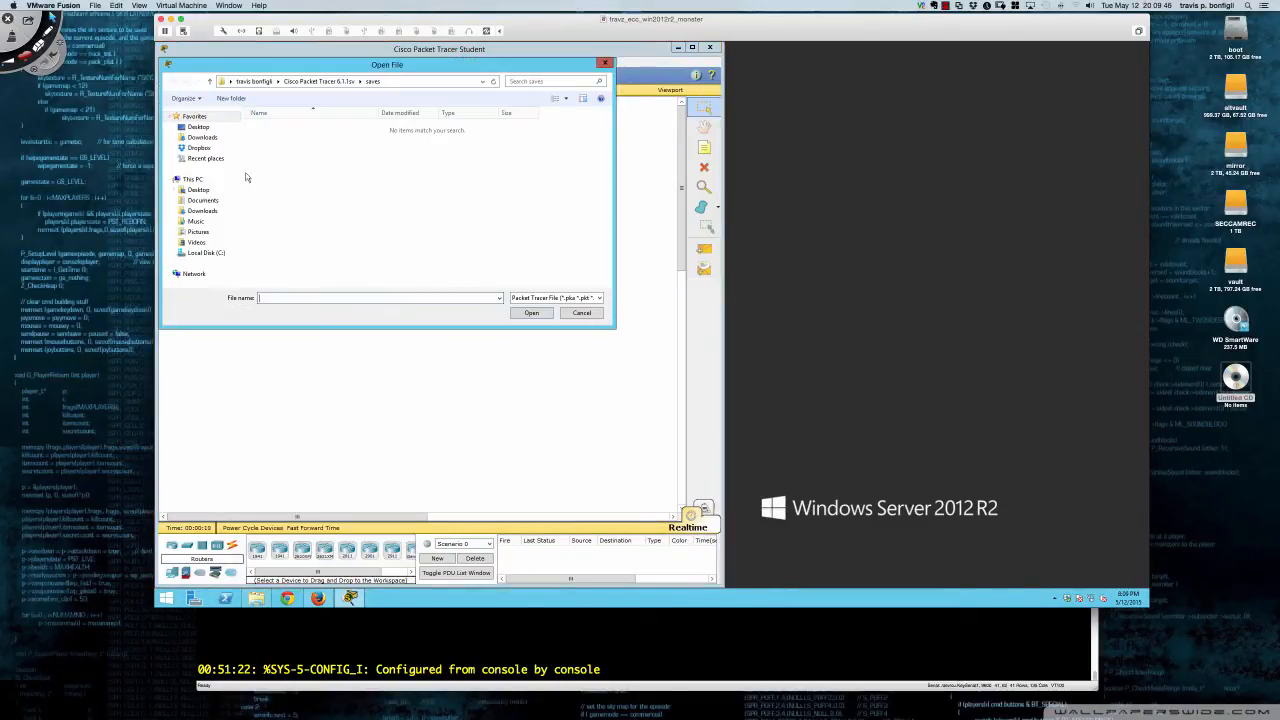
pyautogui.click(200, 203)
pyautogui.doubleClick(270, 158)
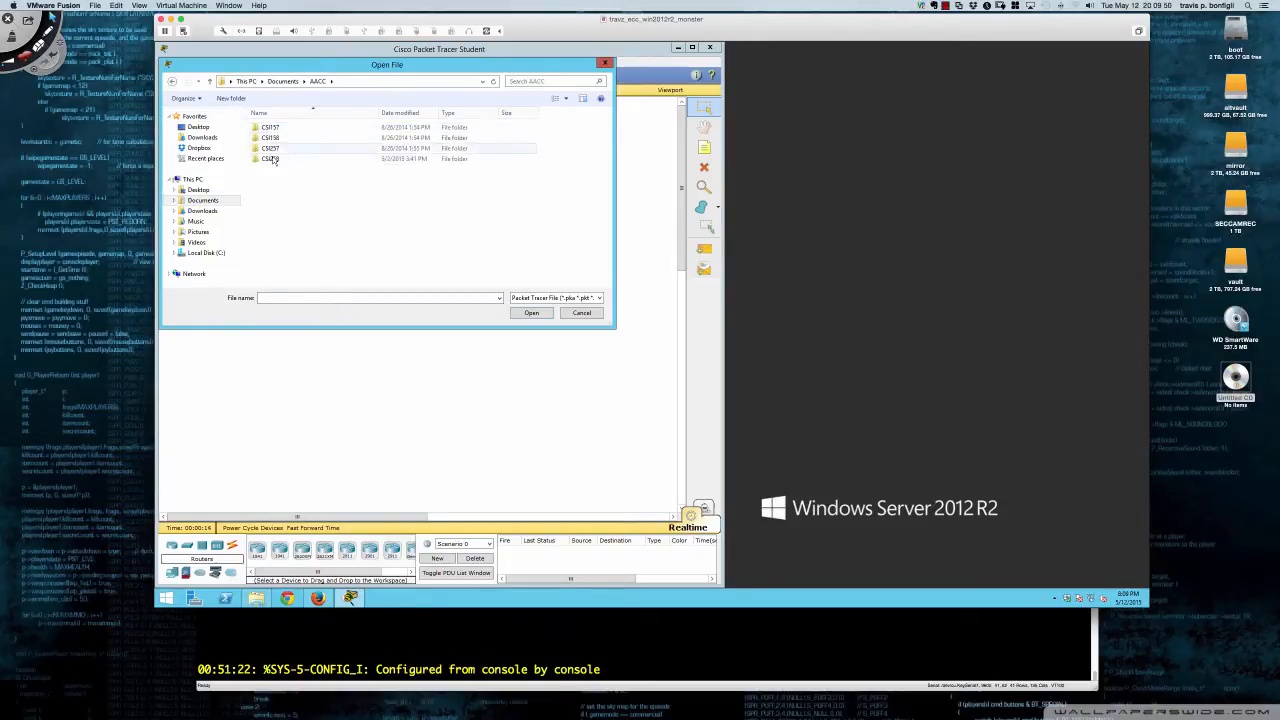
pyautogui.doubleClick(270, 158)
pyautogui.click(275, 160)
pyautogui.scroll(-5, 312, 268)
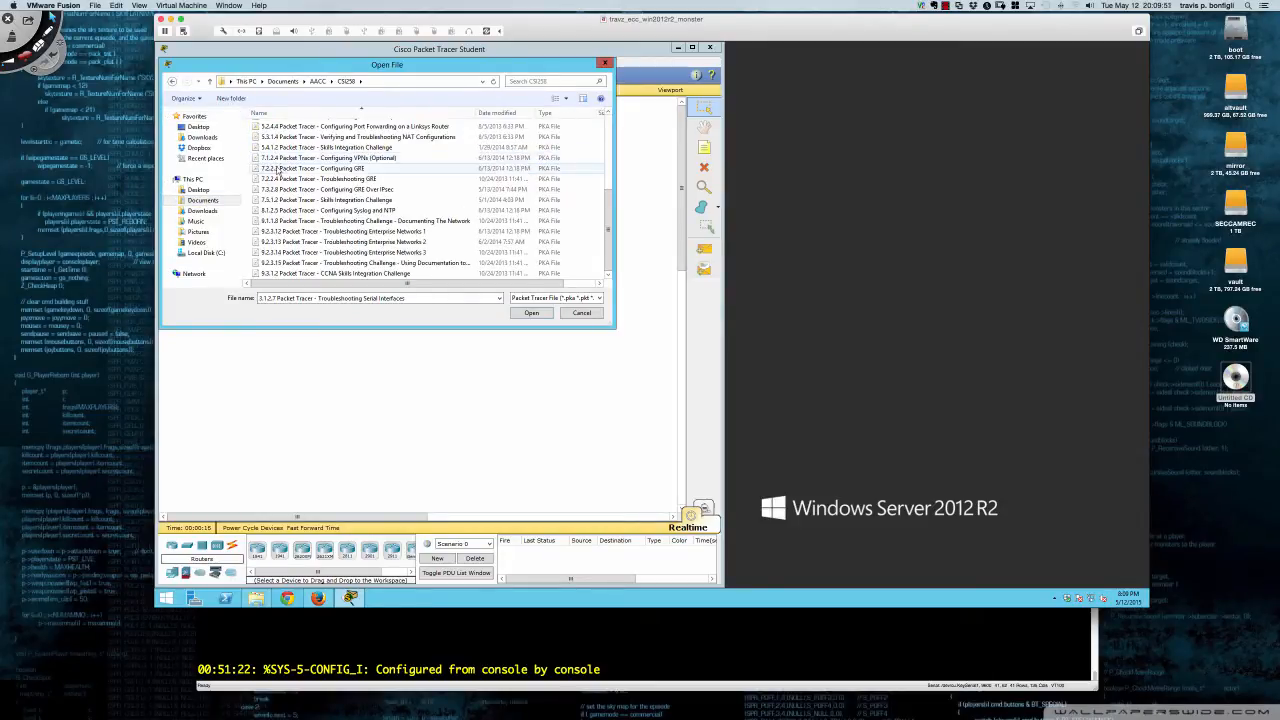
pyautogui.doubleClick(315, 244)
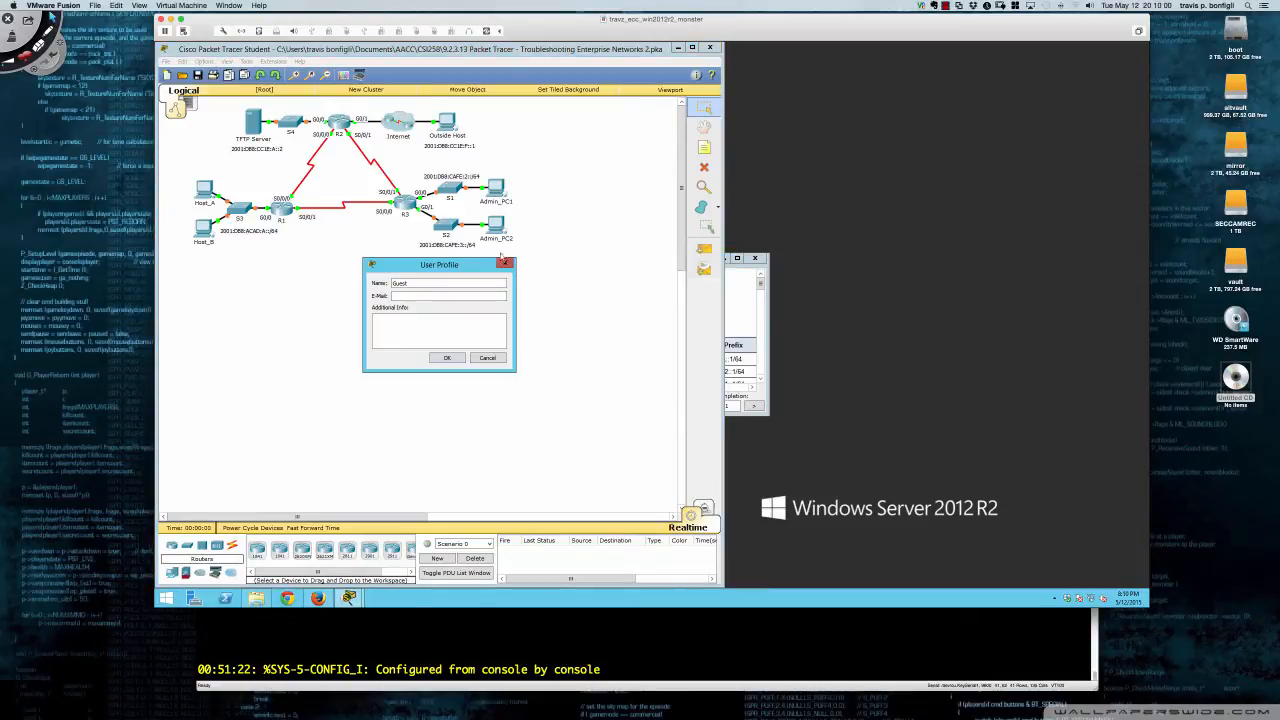
# - Dismiss the user profile prompt, enlarge the activity instructions at upper right, and zoom the topology
pyautogui.click(505, 263)
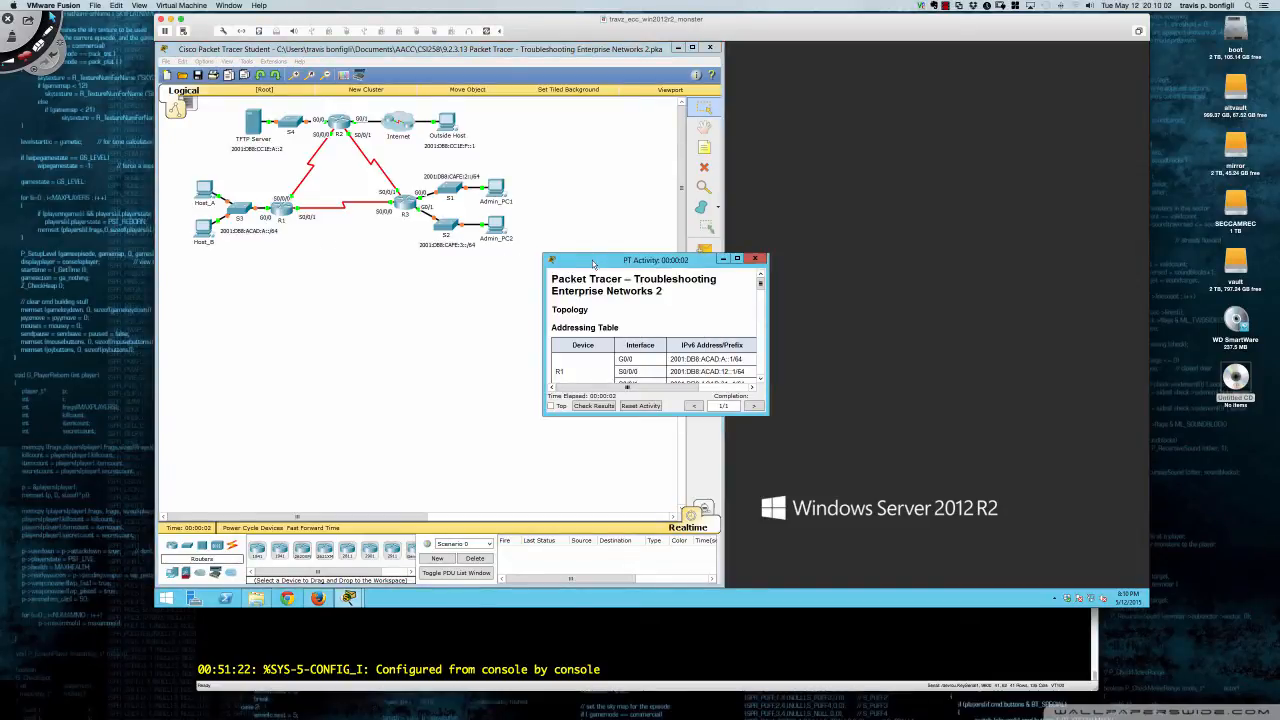
pyautogui.moveTo(593, 263); pyautogui.dragTo(971, 50)
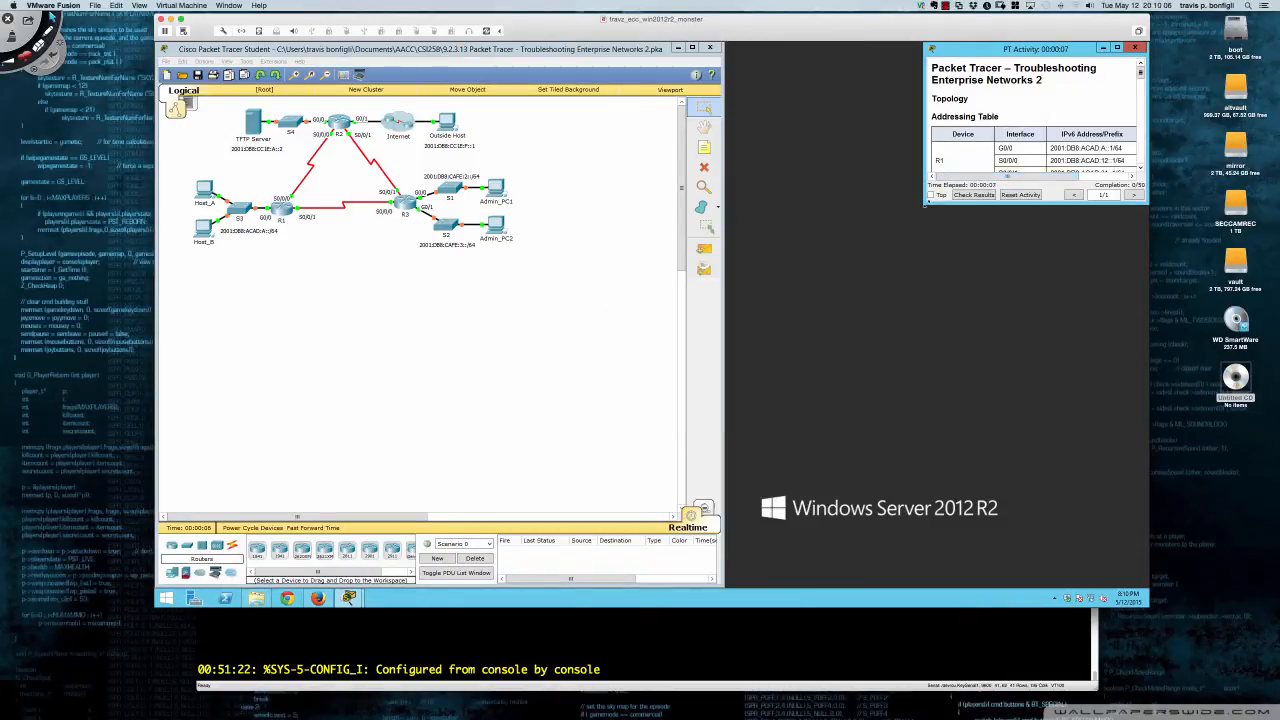
pyautogui.moveTo(926, 201); pyautogui.dragTo(730, 586)
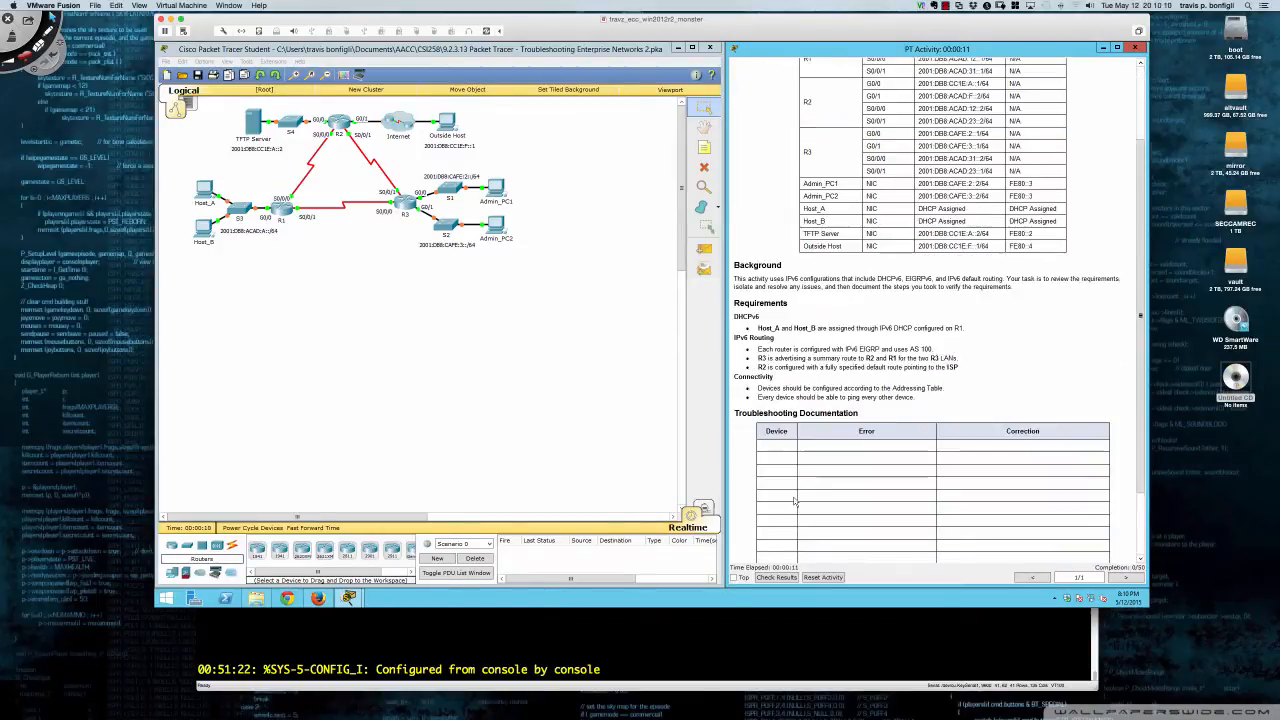
pyautogui.scroll(-3, 795, 502)
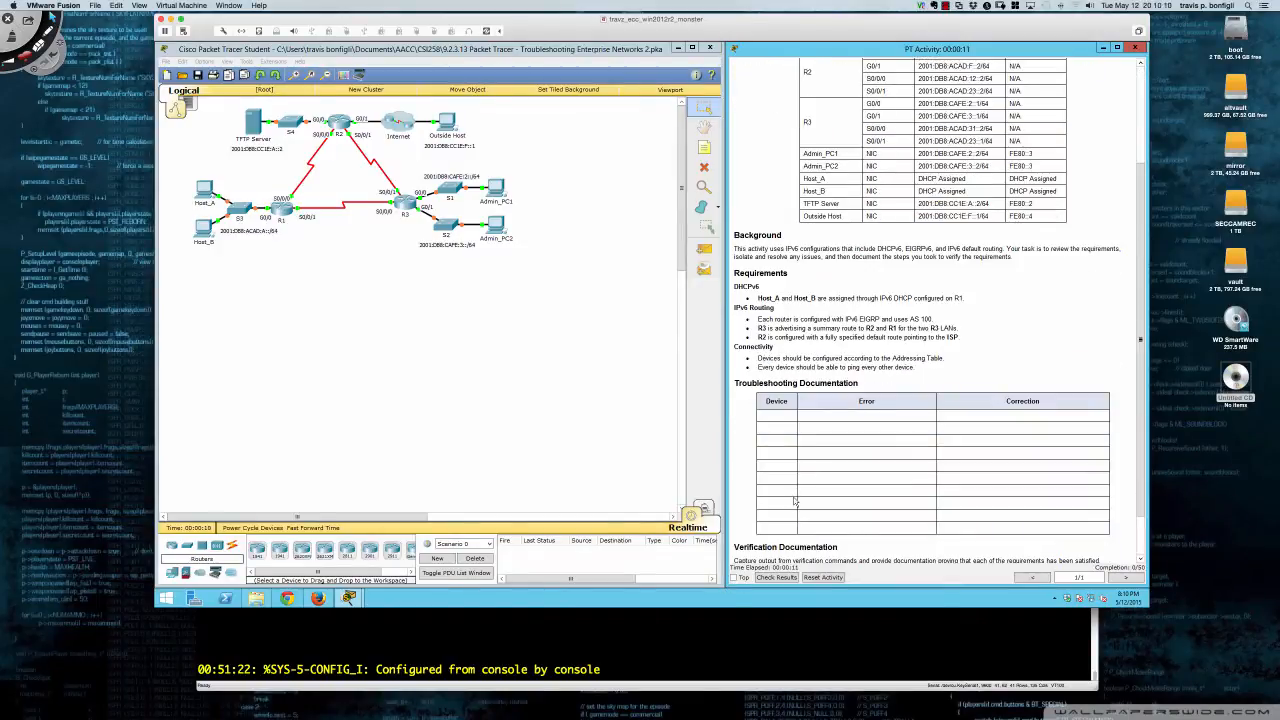
pyautogui.click(446, 380)
pyautogui.scroll(2, 540, 395)
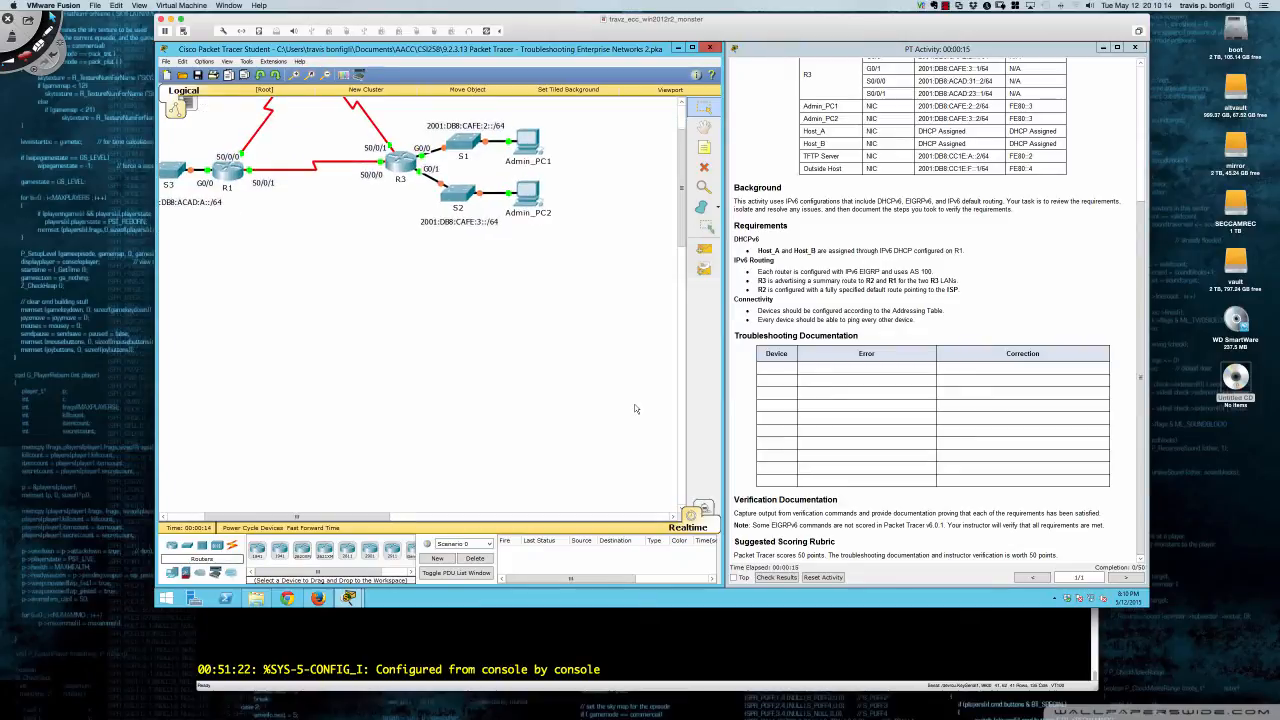
pyautogui.moveTo(376, 518); pyautogui.dragTo(341, 519)
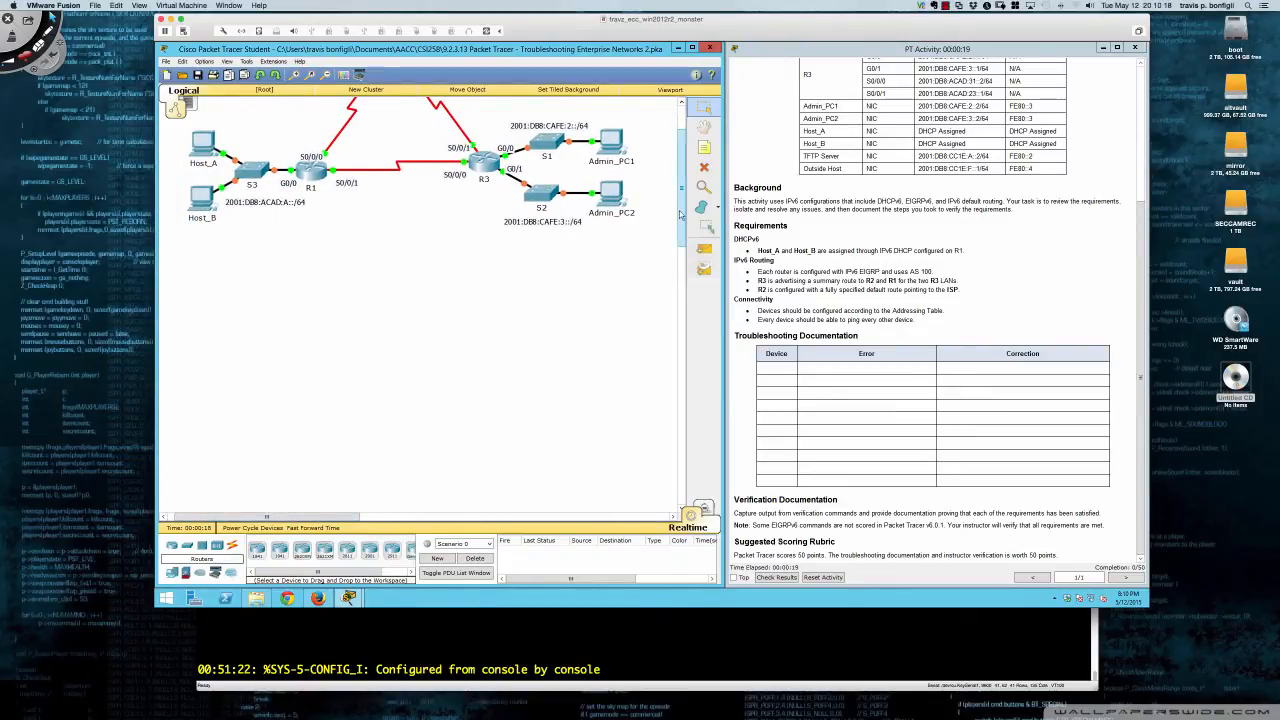
pyautogui.moveTo(681, 215); pyautogui.dragTo(681, 203)
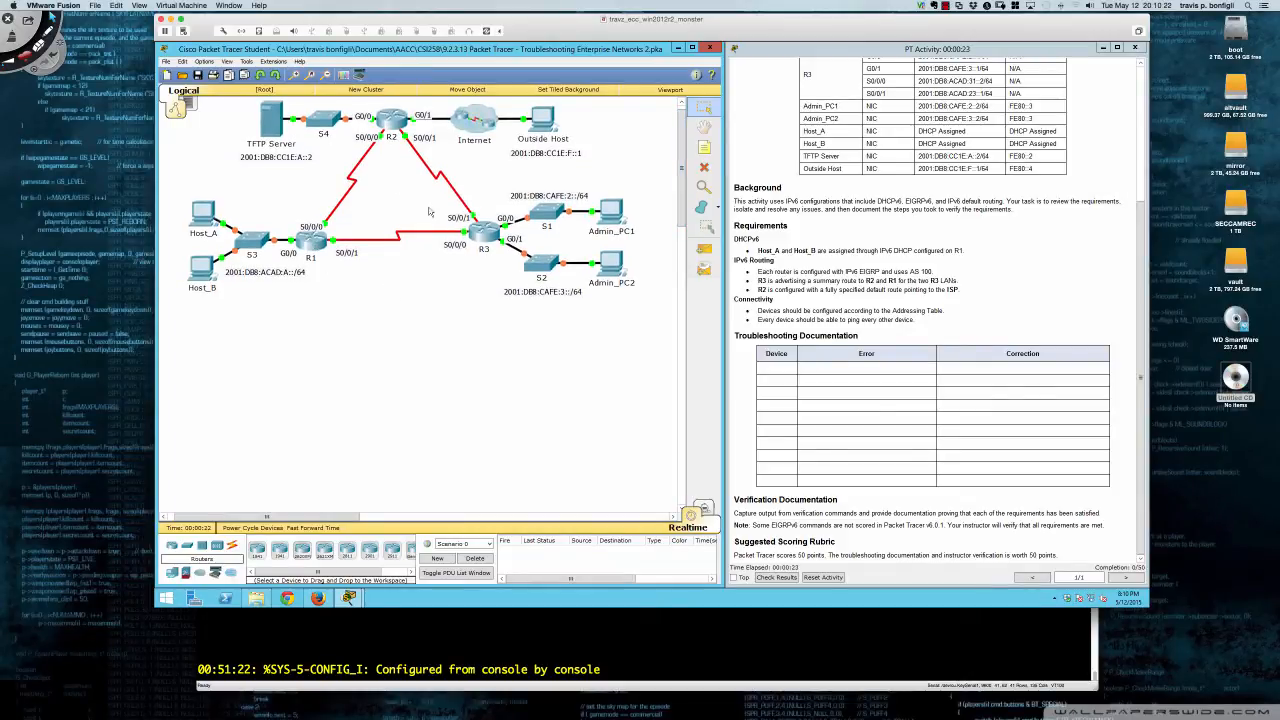
# - Open R3's device window and resize it beneath the topology
pyautogui.click(486, 229)
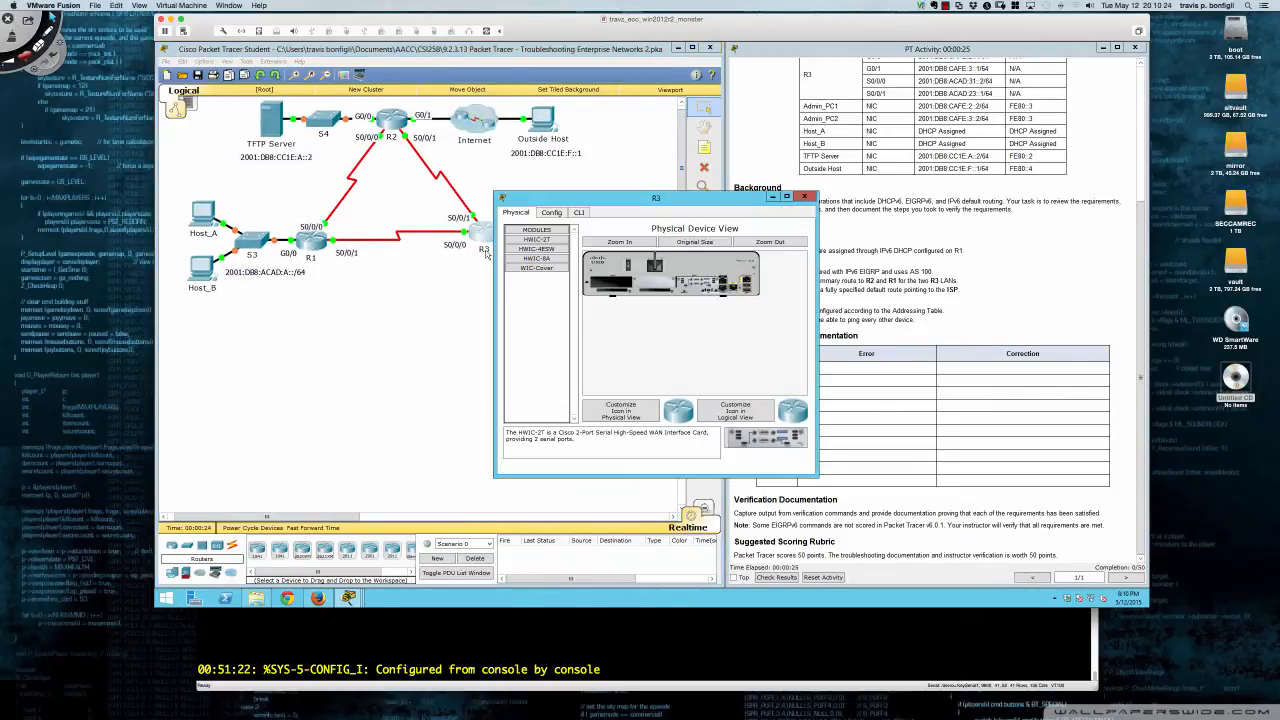
pyautogui.moveTo(560, 210); pyautogui.dragTo(224, 317)
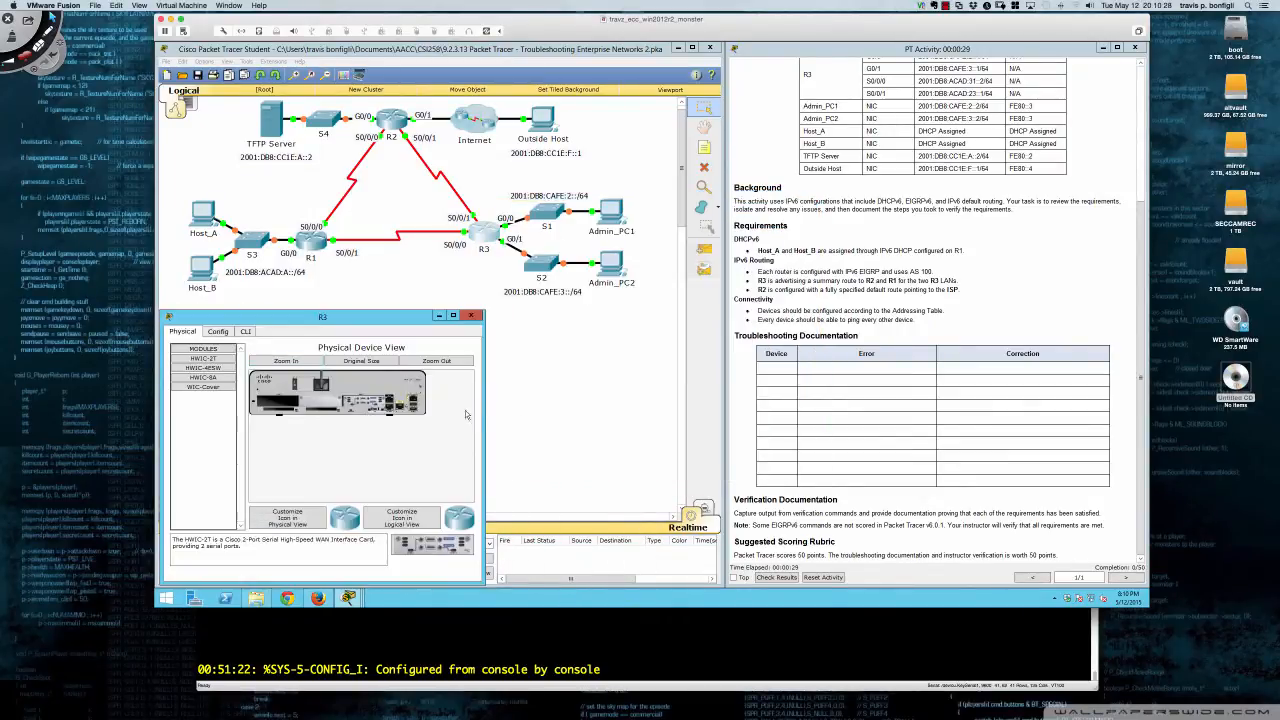
pyautogui.moveTo(484, 412); pyautogui.dragTo(722, 405)
pyautogui.moveTo(357, 310); pyautogui.dragTo(357, 297)
# - Enter privileged mode on R3 and page through its running configuration
pyautogui.click(246, 318)
pyautogui.press('Return')
pyautogui.press('Return')
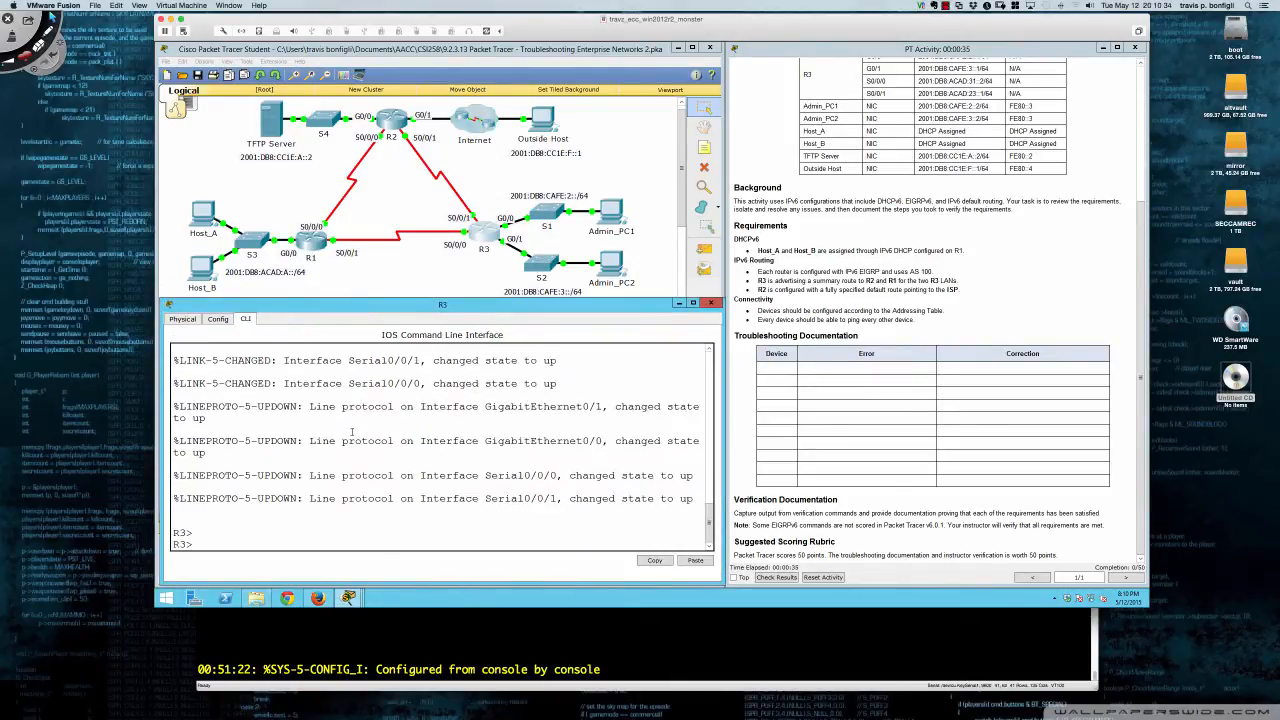
pyautogui.write('en')
pyautogui.press('Return')
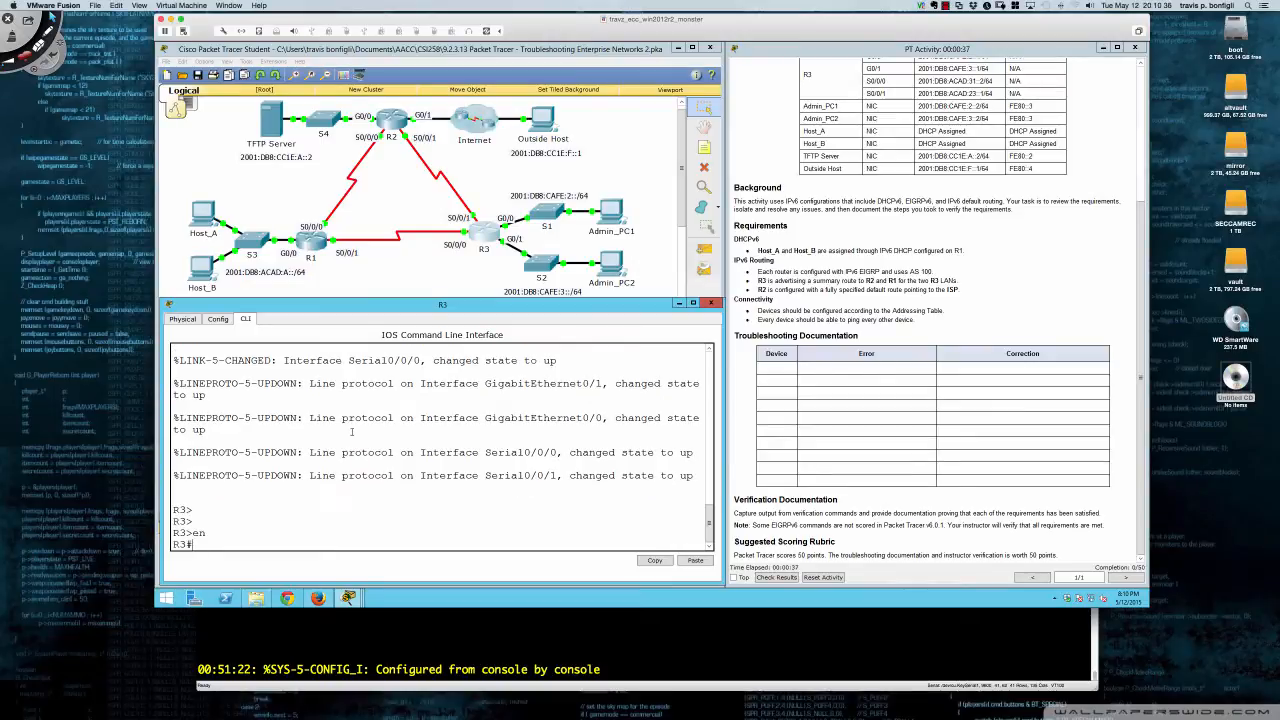
pyautogui.write('sh run')
pyautogui.press('Return')
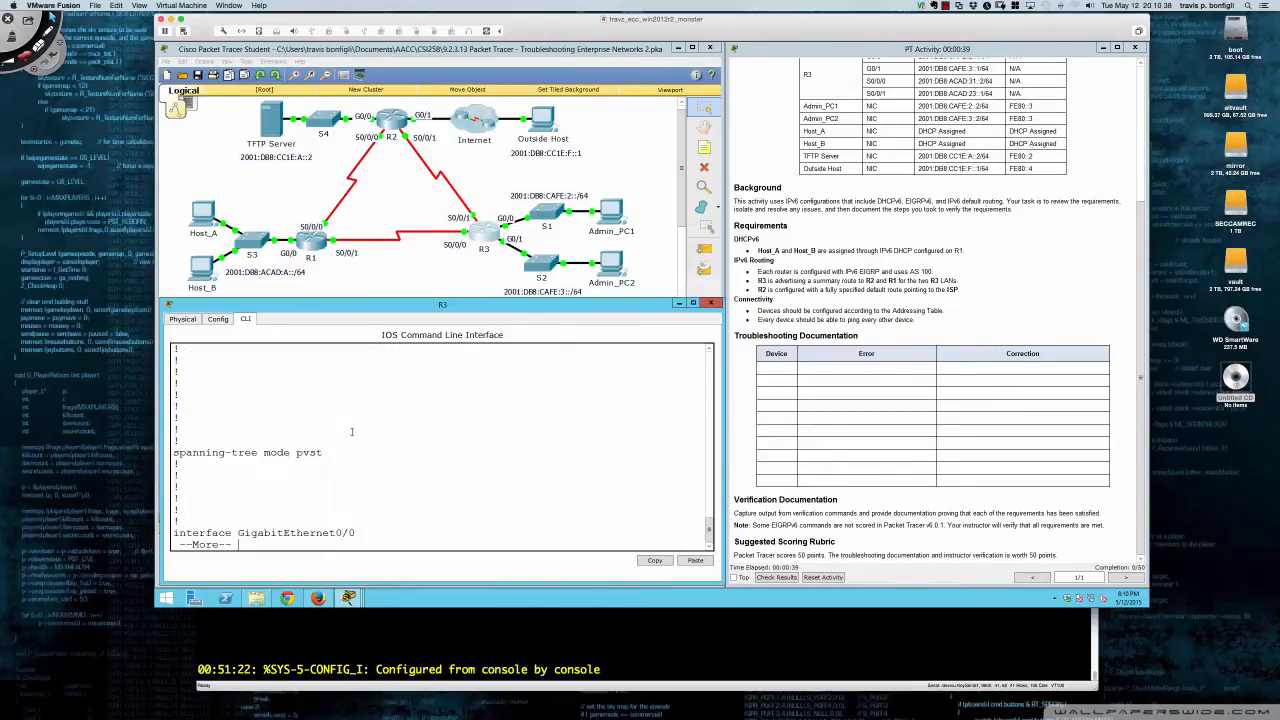
pyautogui.press('Return')
pyautogui.press('Return')
pyautogui.press('Return')
pyautogui.press('Return')
pyautogui.press('Return')
pyautogui.press('Return')
pyautogui.press('Return')
pyautogui.press('Return')
pyautogui.press('Return')
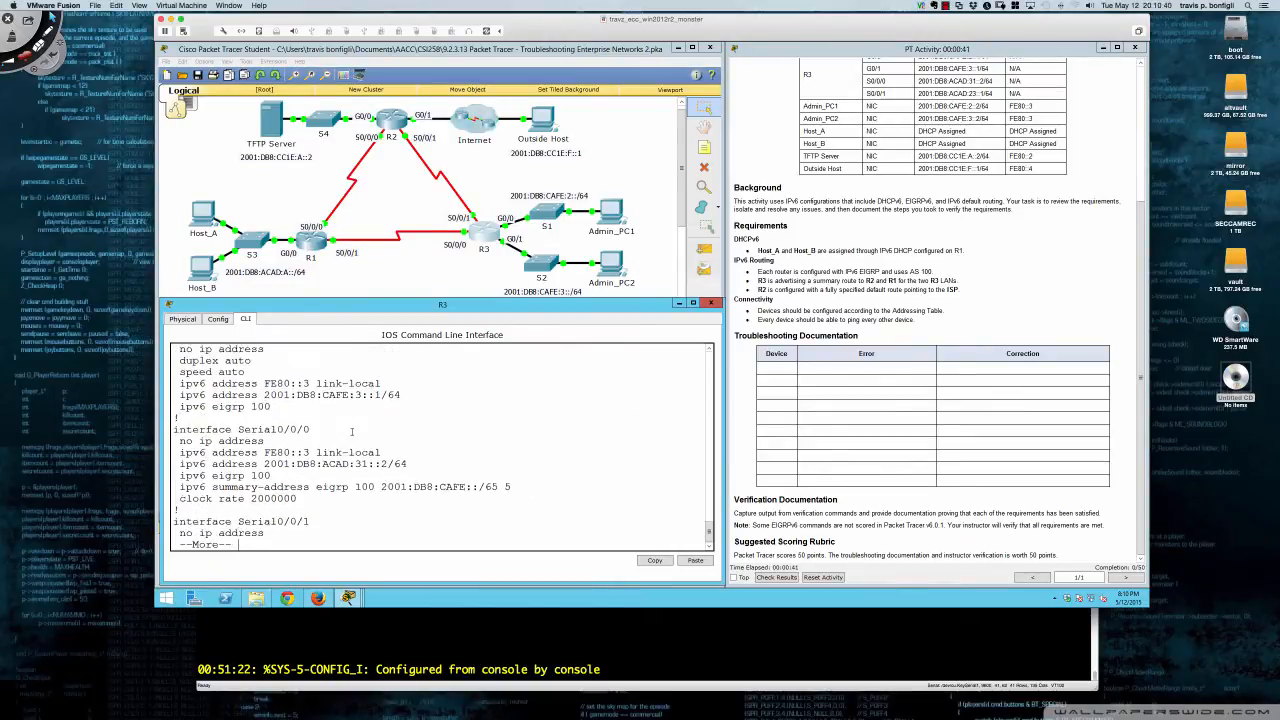
pyautogui.press('Return')
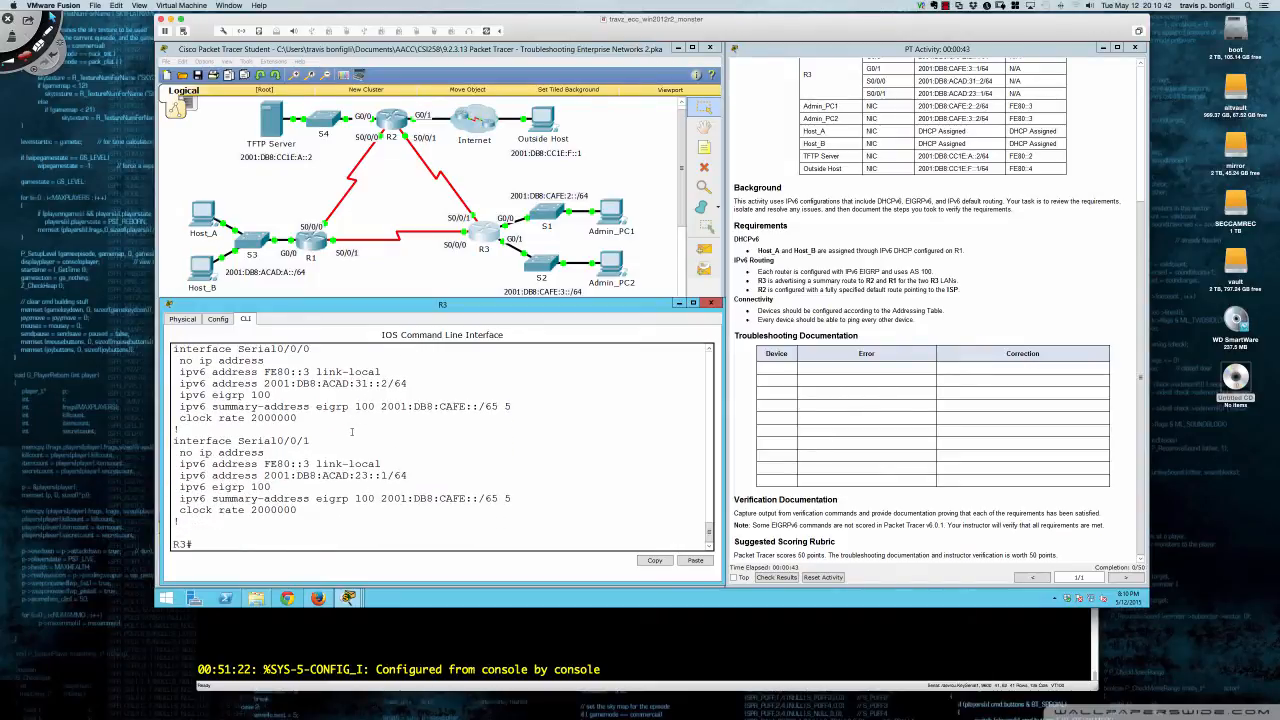
# - Remove 'ipv6 summary-address eigrp 100 2001:DB8:CAFE::/65 5' from Serial0/0/0
pyautogui.write('con ftu')
pyautogui.write('t')
pyautogui.press('Return')
pyautogui.write('i')
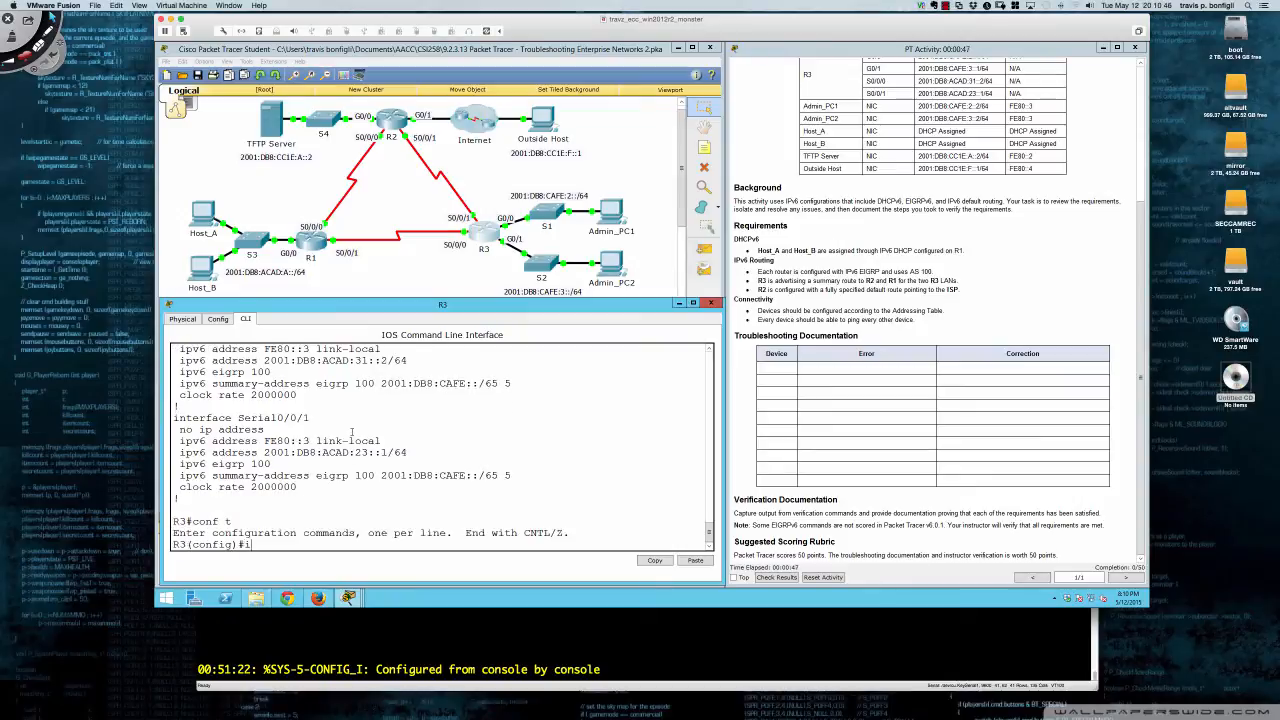
pyautogui.write('nt s0/0/0/')
pyautogui.press('Return')
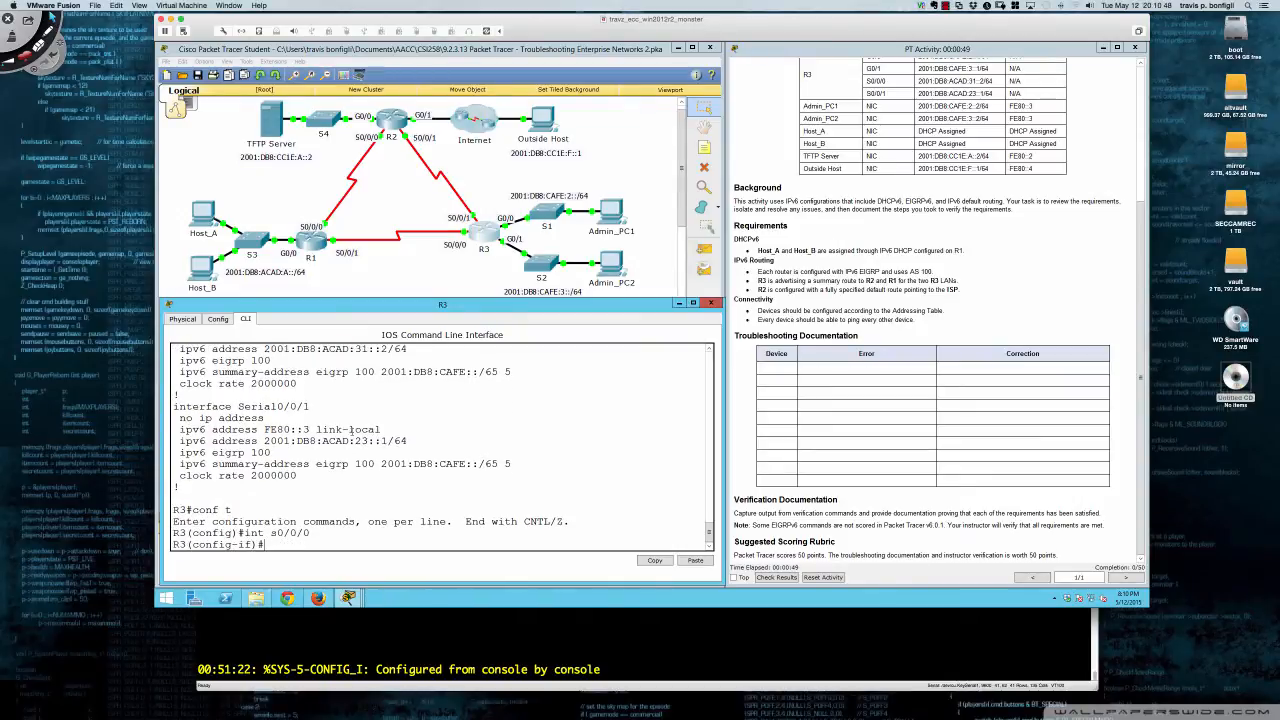
pyautogui.write('no')
pyautogui.moveTo(180, 372); pyautogui.dragTo(511, 372)
pyautogui.press('super+c')
pyautogui.rightClick(511, 372)
pyautogui.click(524, 378)
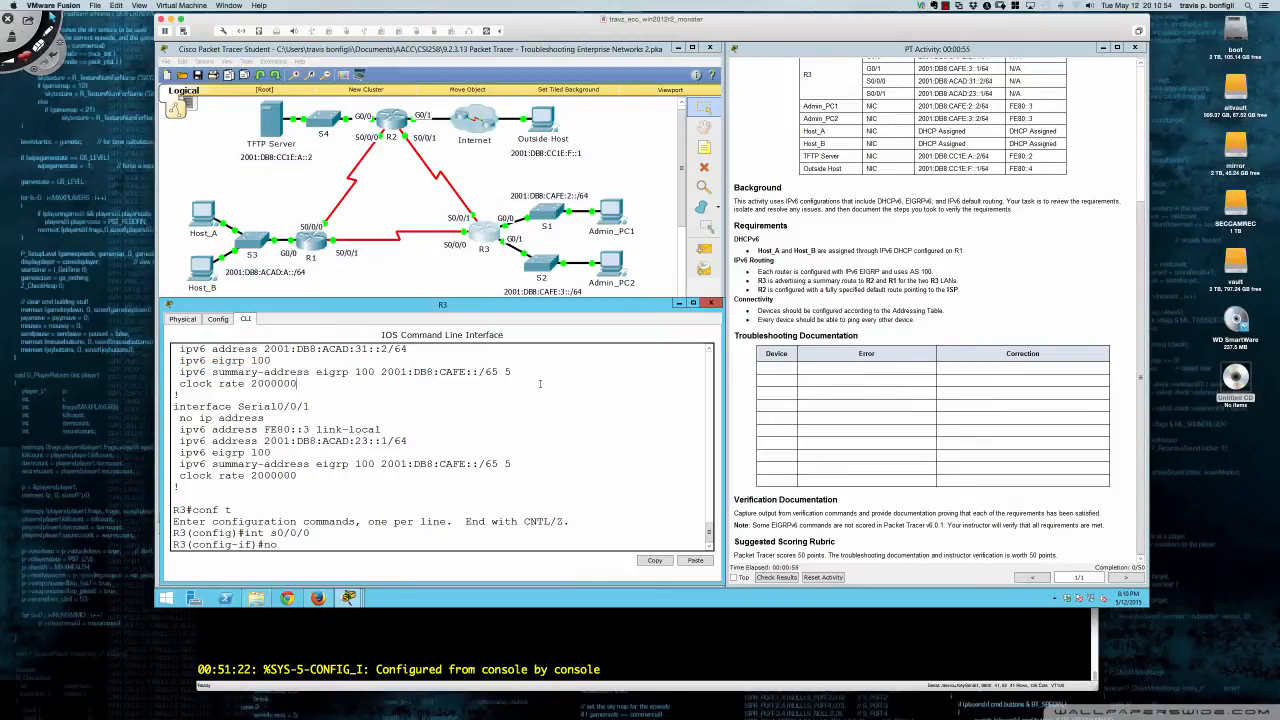
pyautogui.rightClick(560, 398)
pyautogui.click(564, 402)
pyautogui.press('Return')
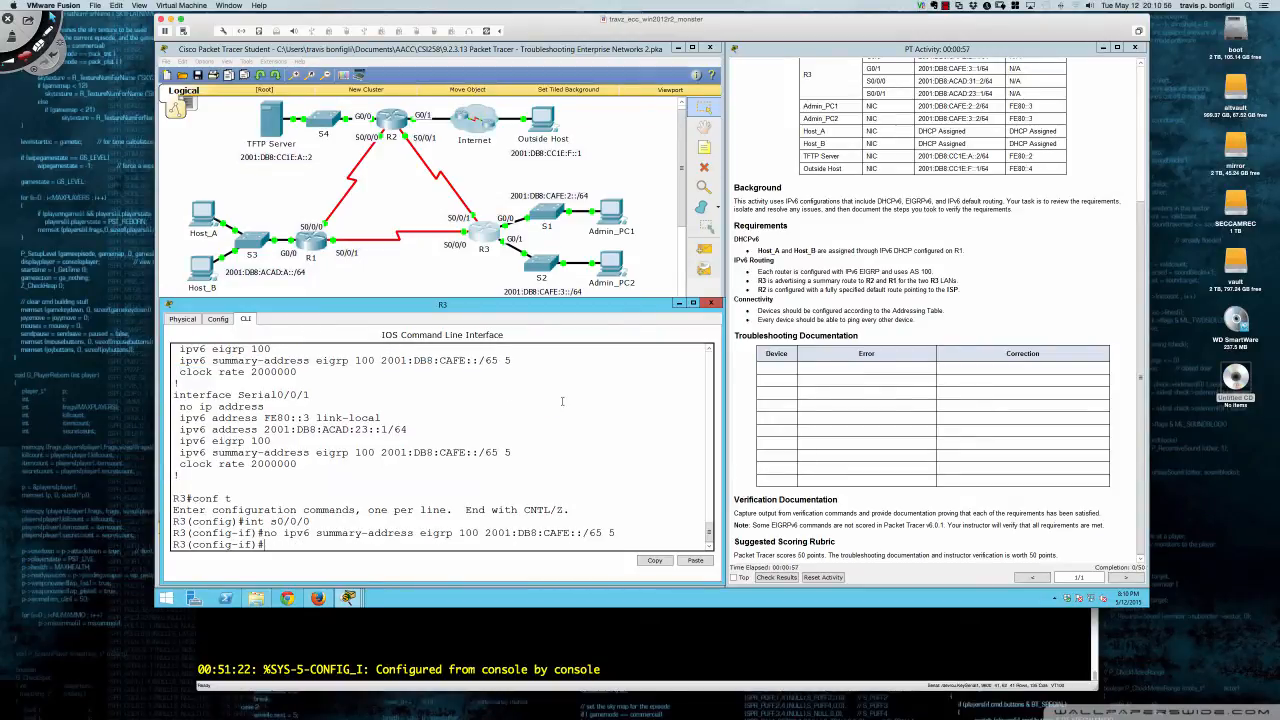
# - Remove the same /65 summary address from Serial0/0/1
pyautogui.write('int s0/0/1')
pyautogui.press('Return')
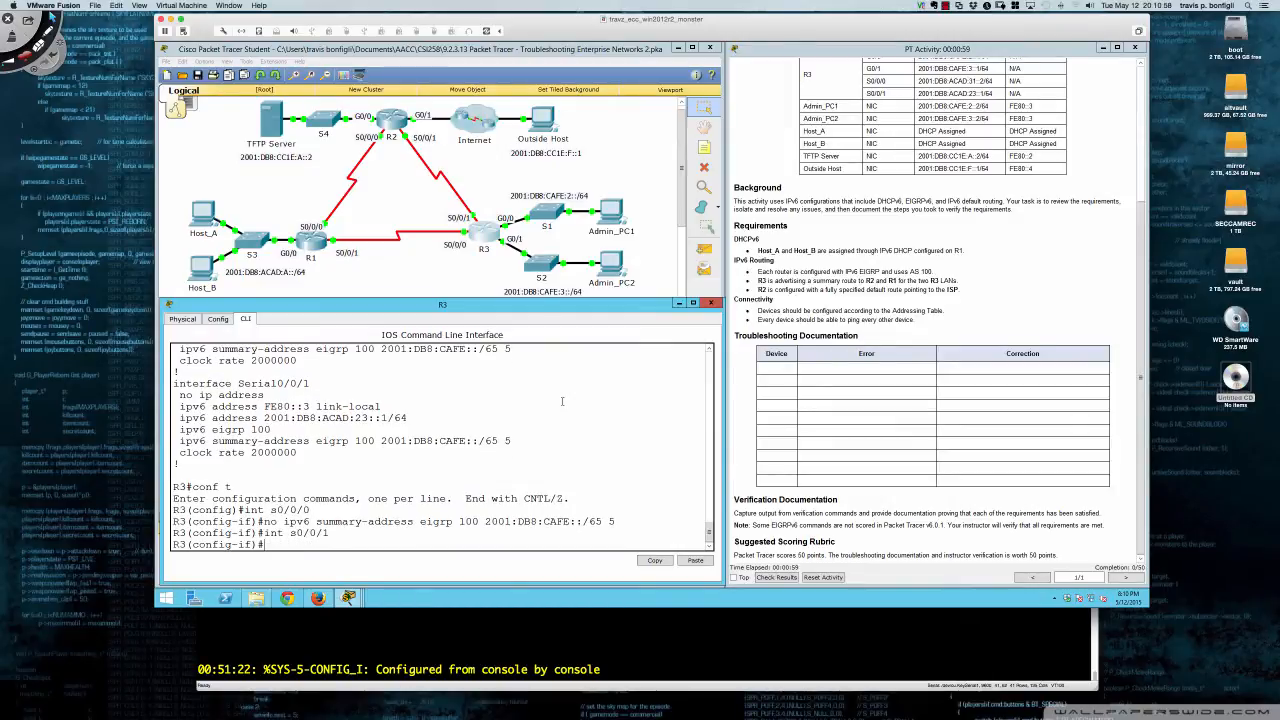
pyautogui.press('Up')
pyautogui.press('Up')
pyautogui.press('Return')
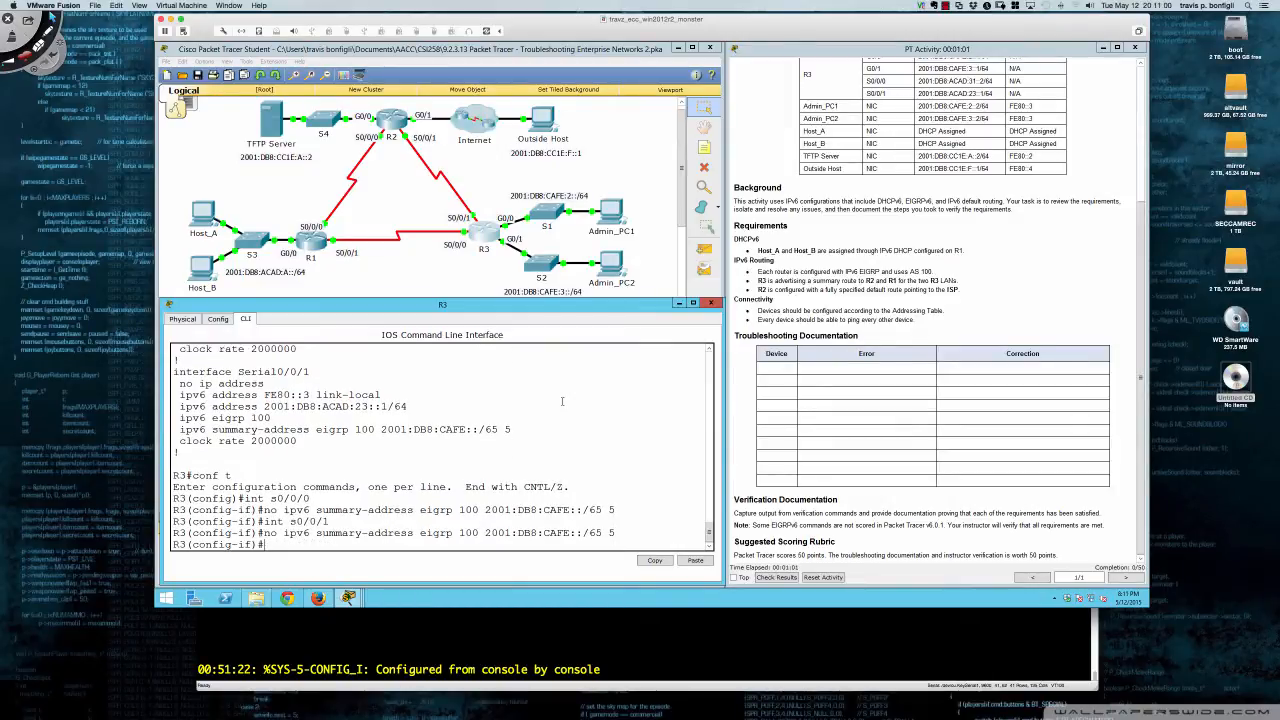
pyautogui.press('Return')
pyautogui.press('Return')
pyautogui.press('Return')
pyautogui.press('Return')
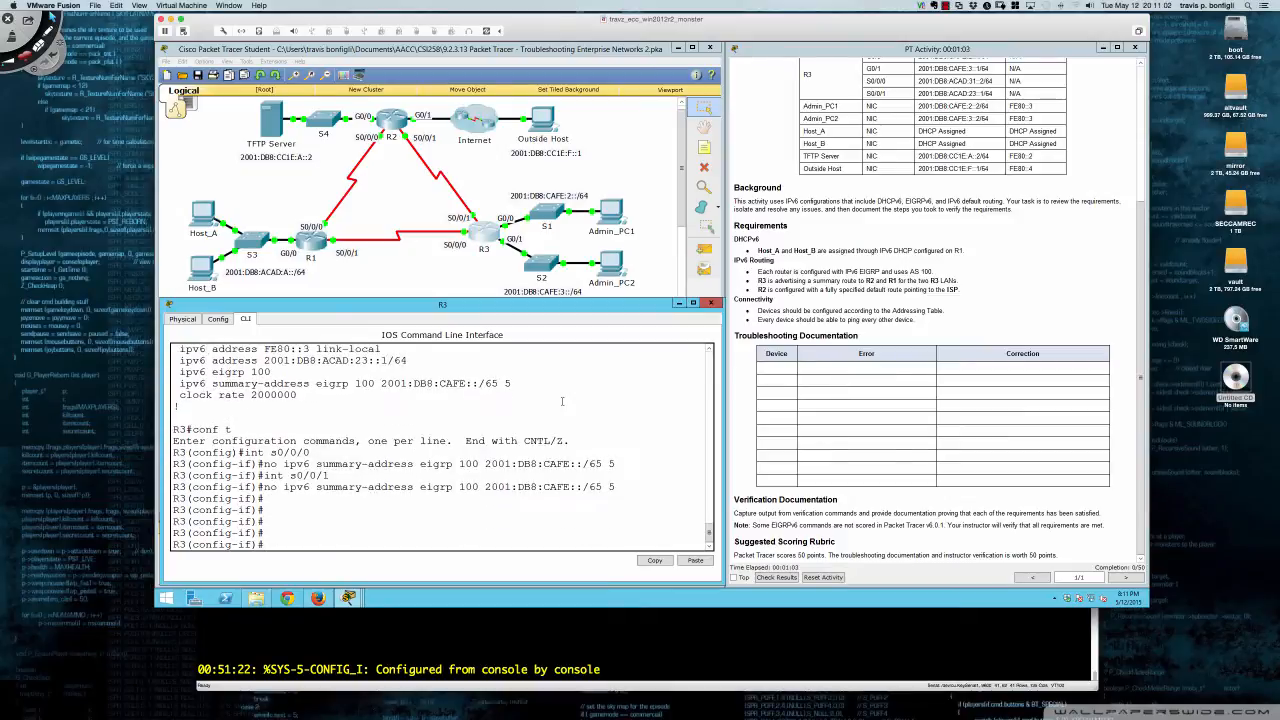
pyautogui.write('ipv6 summ')
pyautogui.press('Tab')
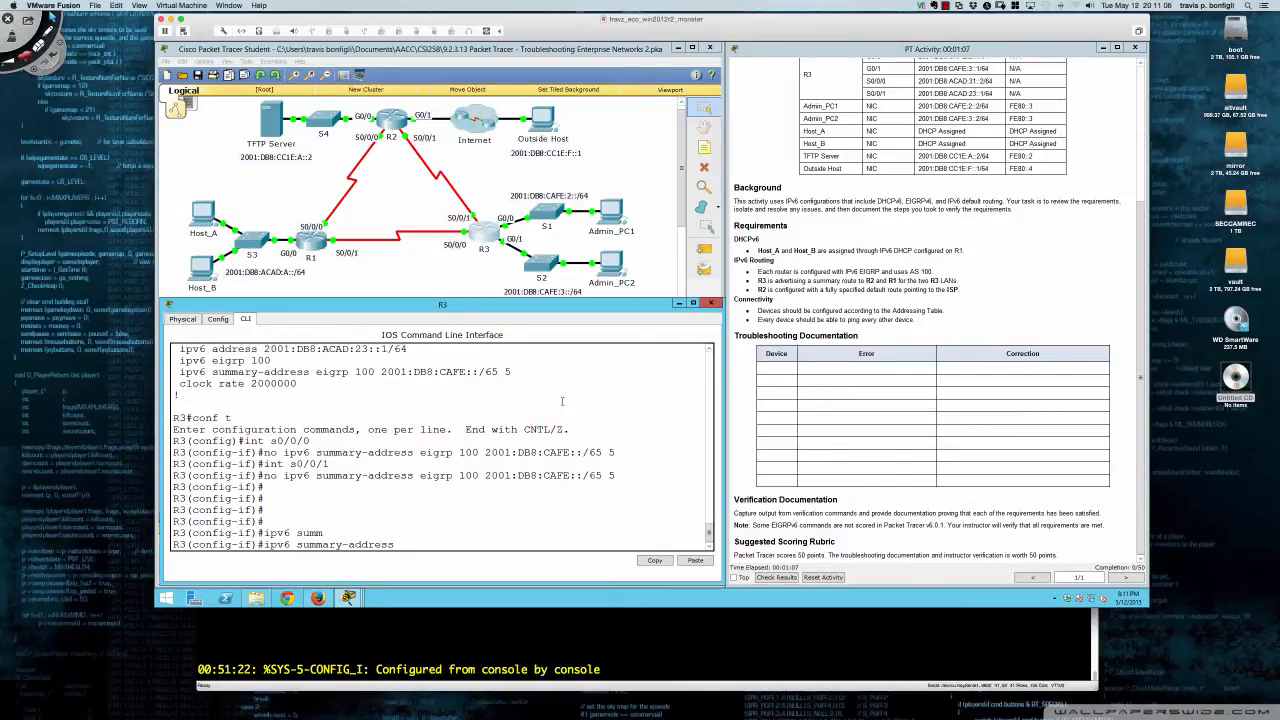
# - Apply 'ipv6 summary-address eigrp 100 2001:db8:cafe:2::/63' on Serial0/0/1 and Serial0/0/0
pyautogui.write('eigrp 100 2001:db8:cafe:2::/63')
pyautogui.press('Return')
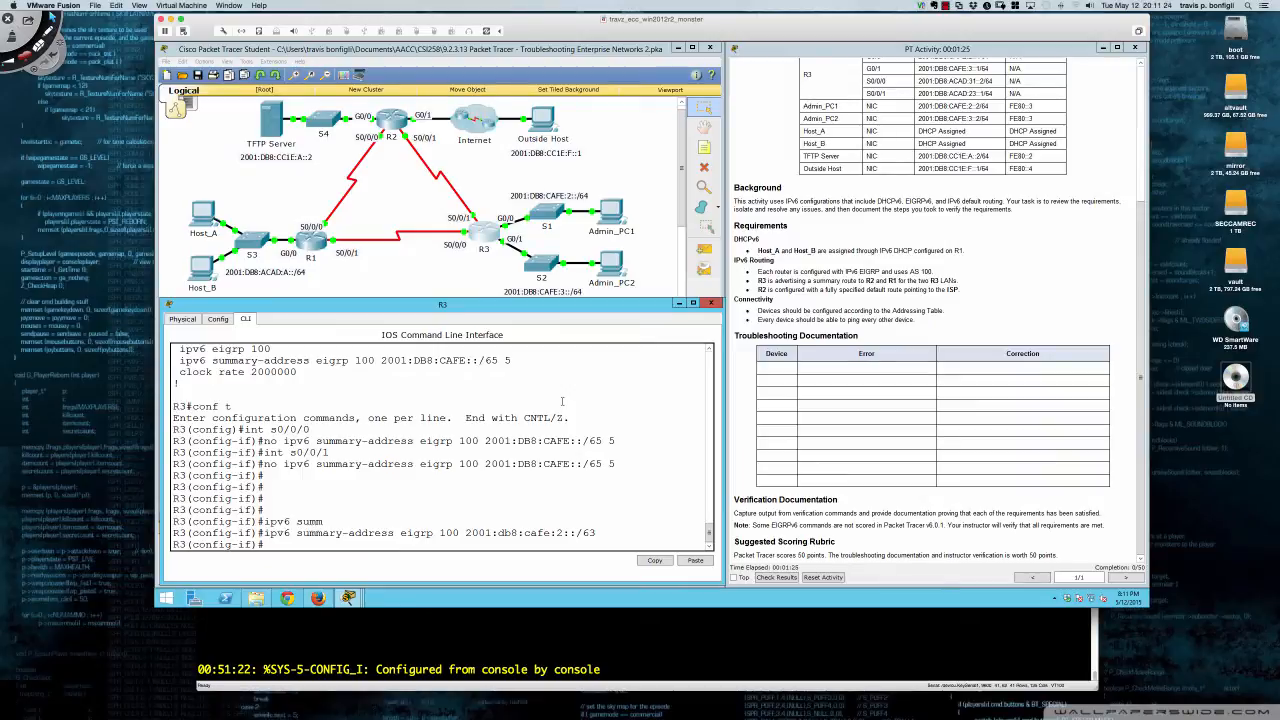
pyautogui.write('int s0/0/0')
pyautogui.press('Return')
pyautogui.press('Up')
pyautogui.press('Up')
pyautogui.press('Return')
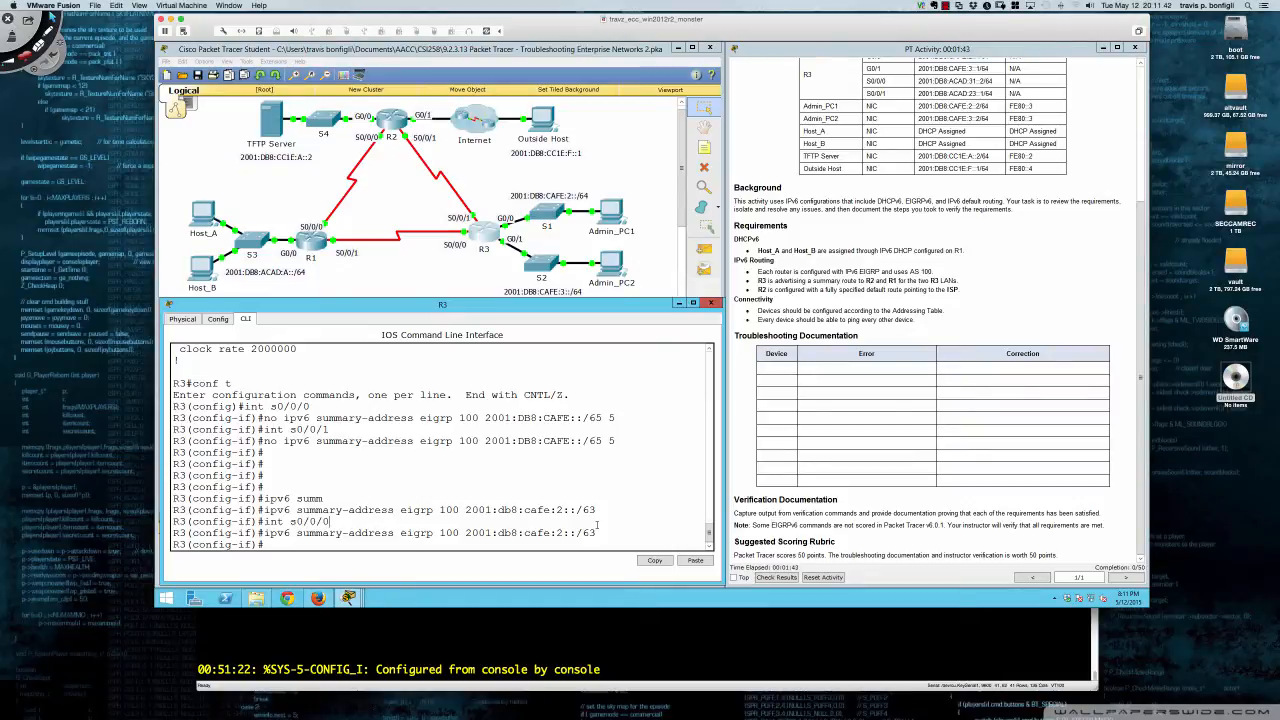
# - Run 'do sh run' and confirm both serials show summary 2001:DB8:CAFE:2::/63 5
pyautogui.write('do sh run')
pyautogui.press('Return')
pyautogui.press('space')
pyautogui.press('space')
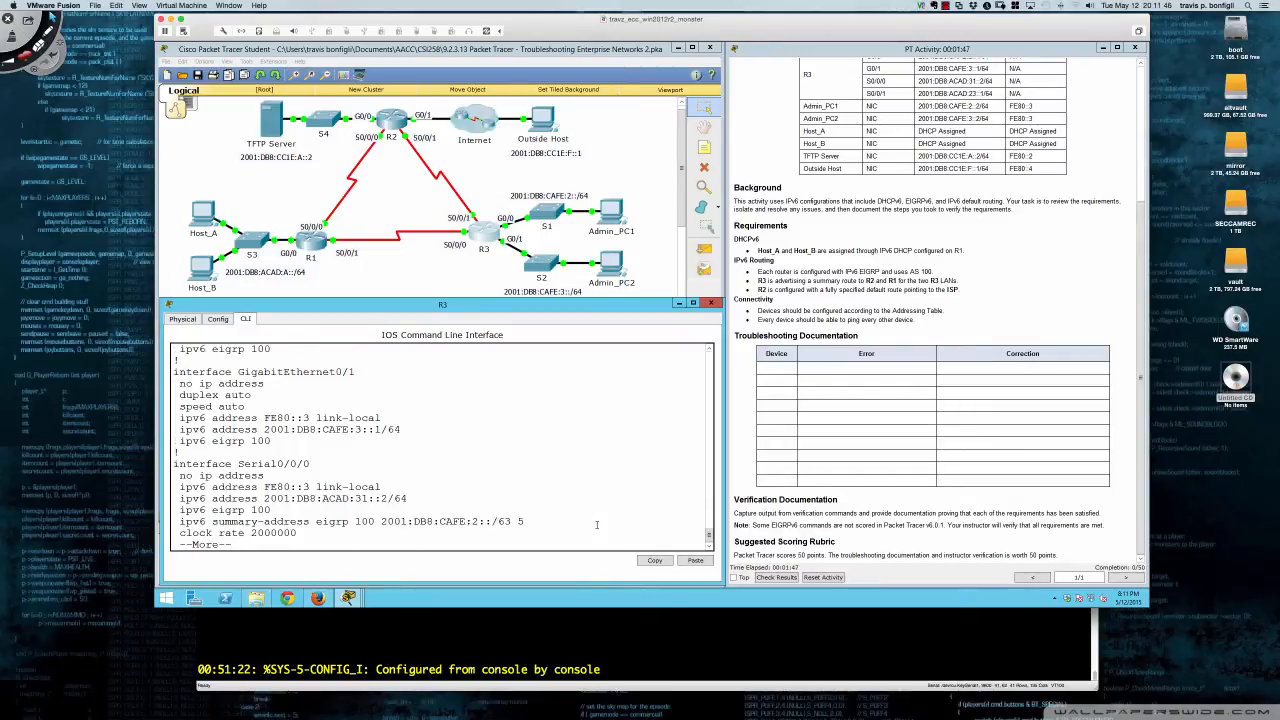
pyautogui.press('Return')
pyautogui.press('Return')
pyautogui.press('Return')
pyautogui.press('Return')
pyautogui.press('Return')
pyautogui.press('Return')
pyautogui.press('Return')
pyautogui.press('Return')
pyautogui.press('Return')
pyautogui.press('Return')
pyautogui.press('Return')
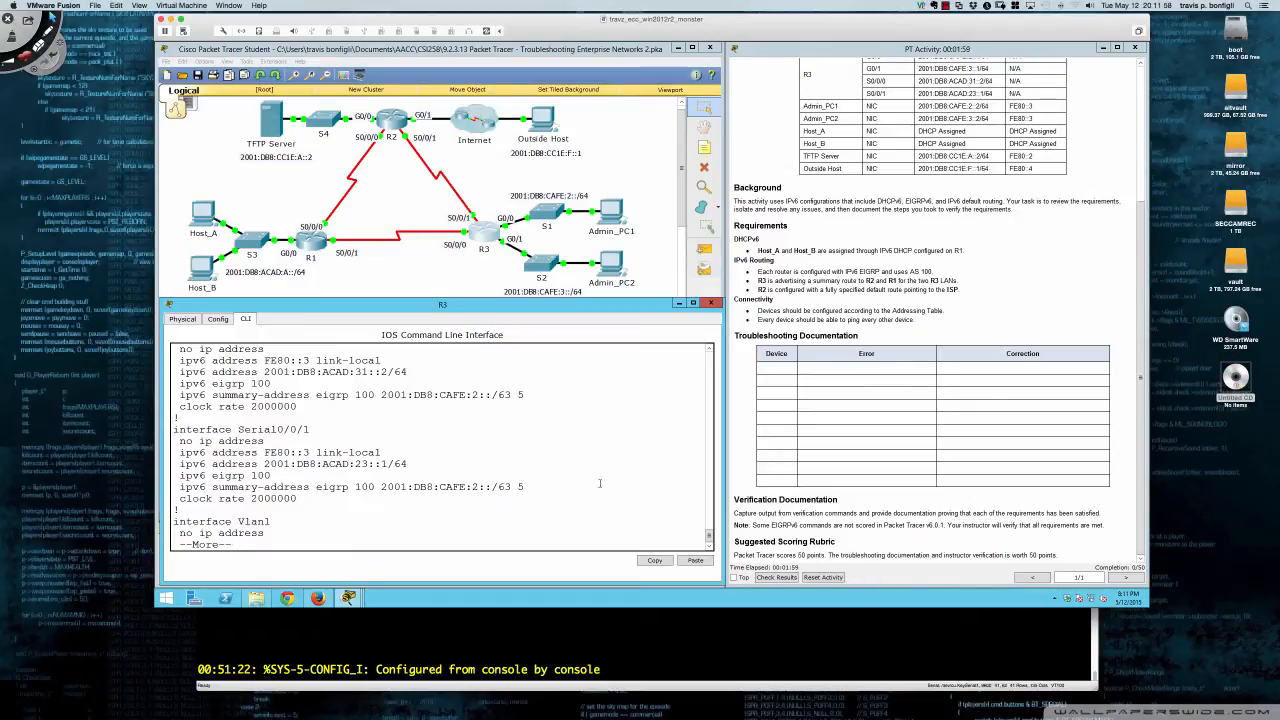
pyautogui.press('q')
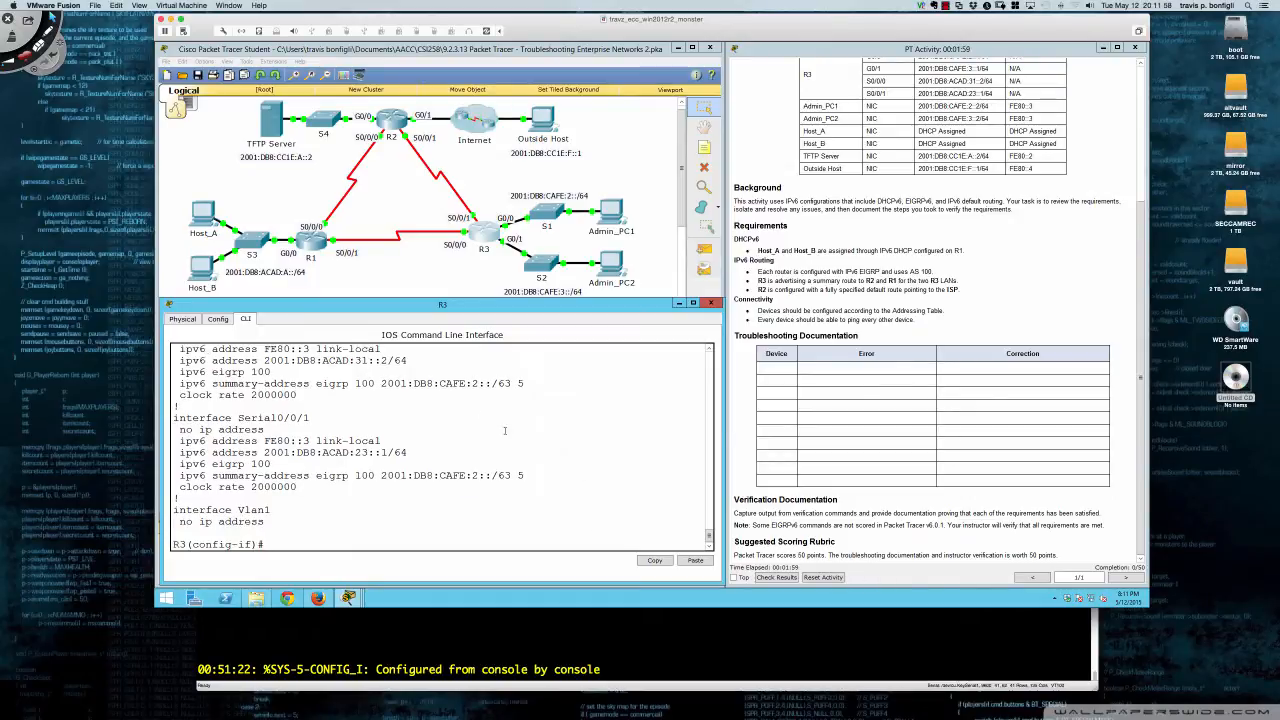
pyautogui.click(311, 243)
# - Arrange R1's device window and review its running configuration in privileged mode
pyautogui.moveTo(667, 199); pyautogui.dragTo(329, 312)
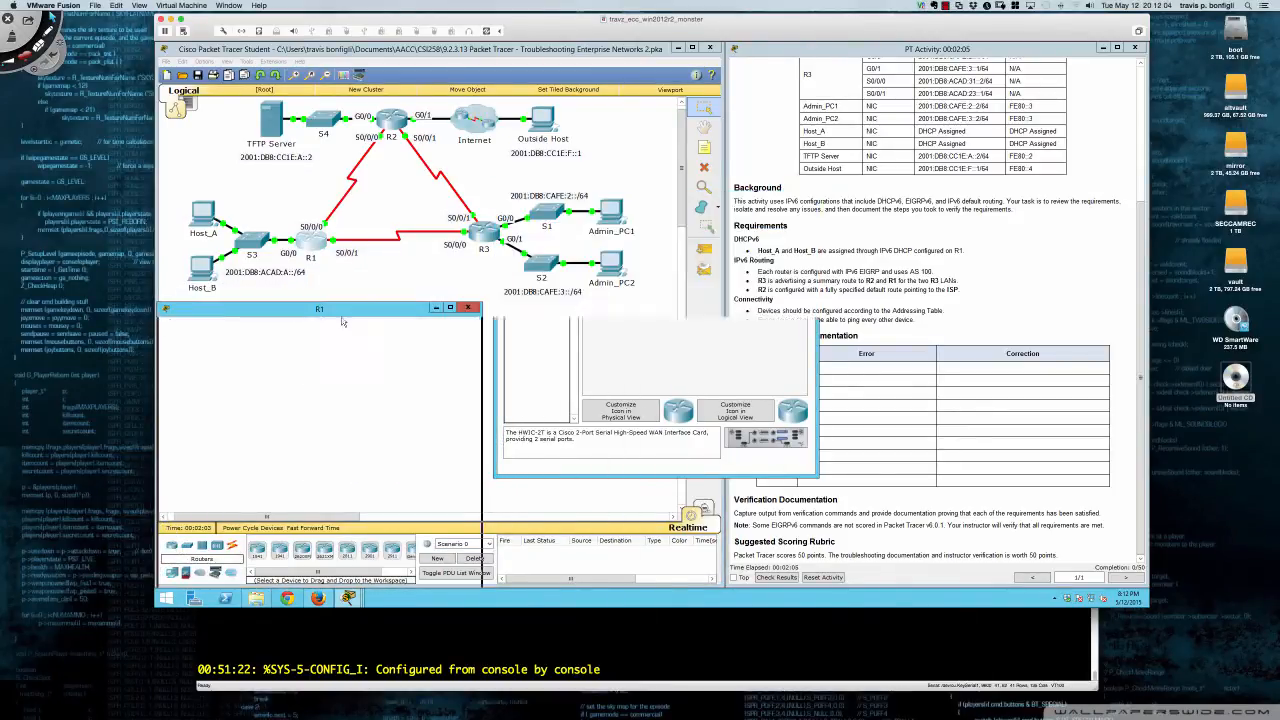
pyautogui.moveTo(729, 350); pyautogui.dragTo(722, 350)
pyautogui.click(242, 323)
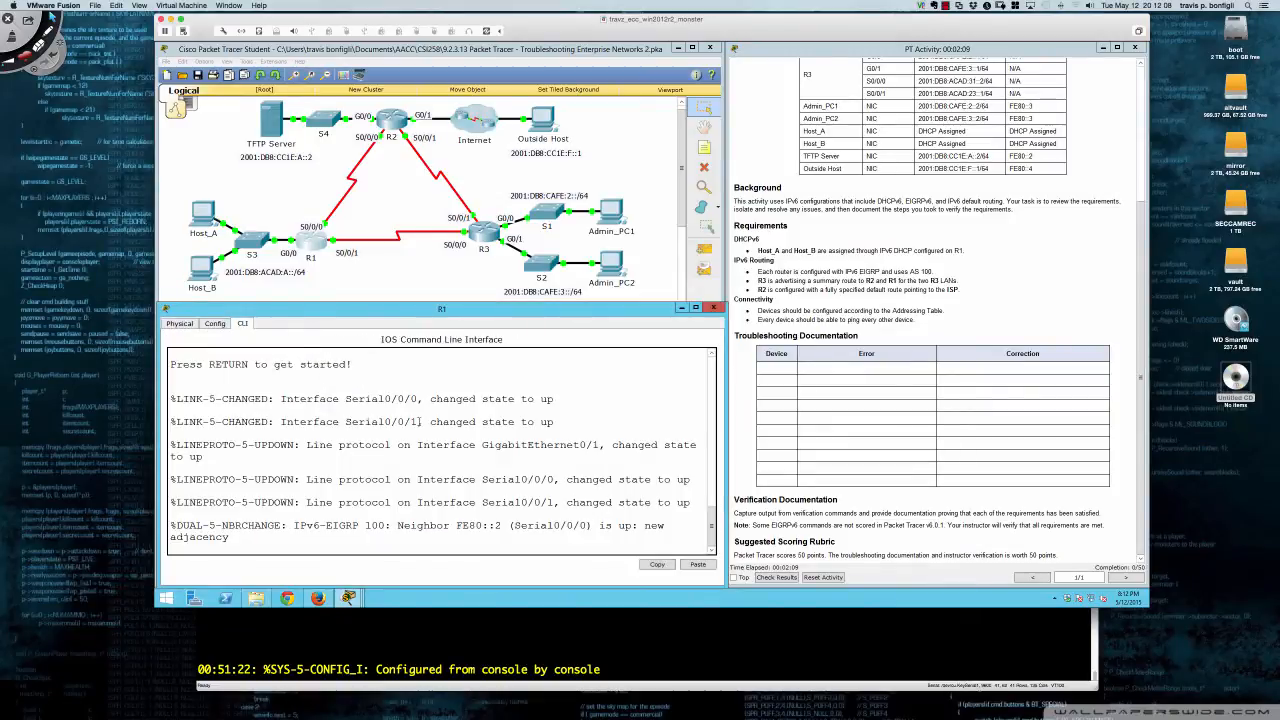
pyautogui.press('Return')
pyautogui.press('Return')
pyautogui.press('Return')
pyautogui.press('Return')
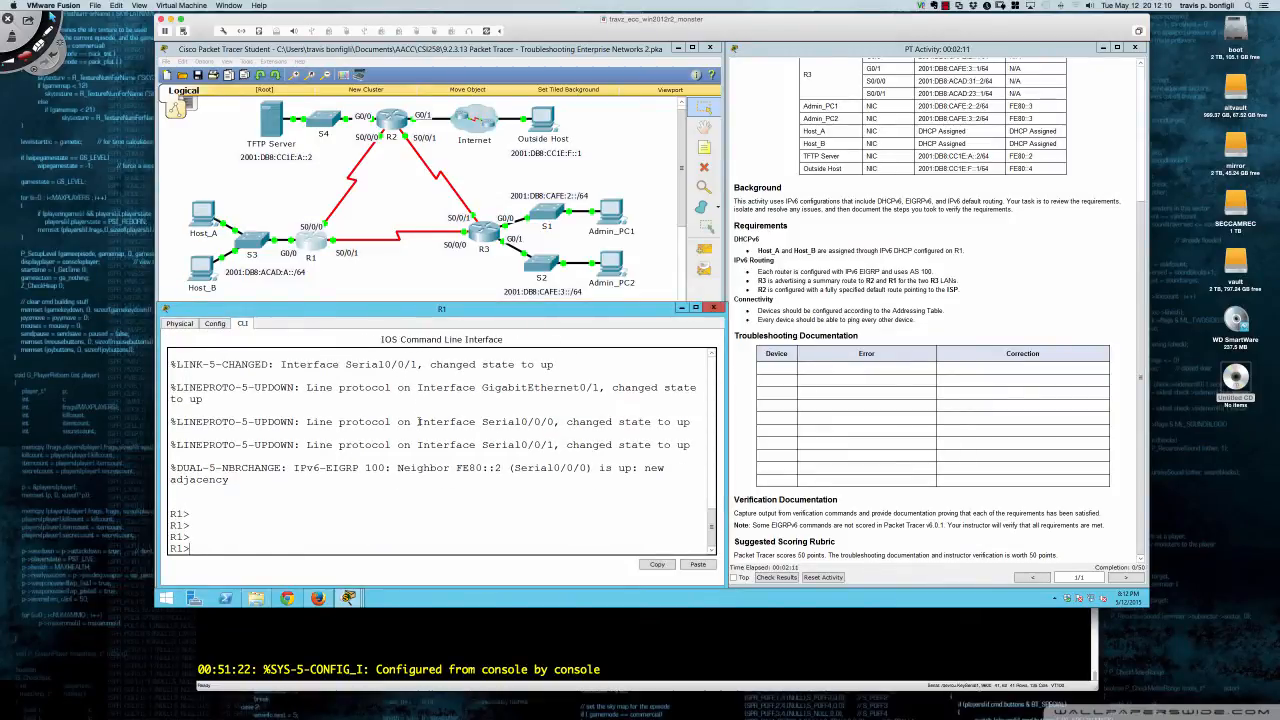
pyautogui.write('en')
pyautogui.press('Return')
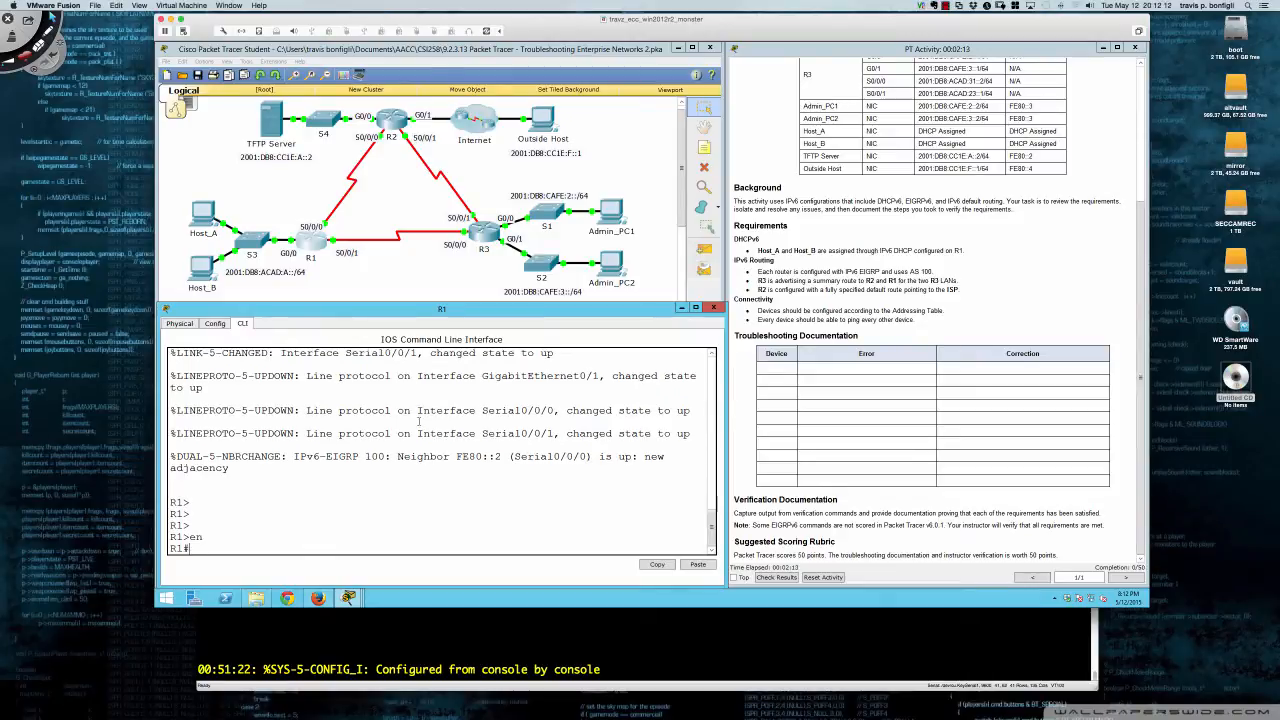
pyautogui.write('sh run')
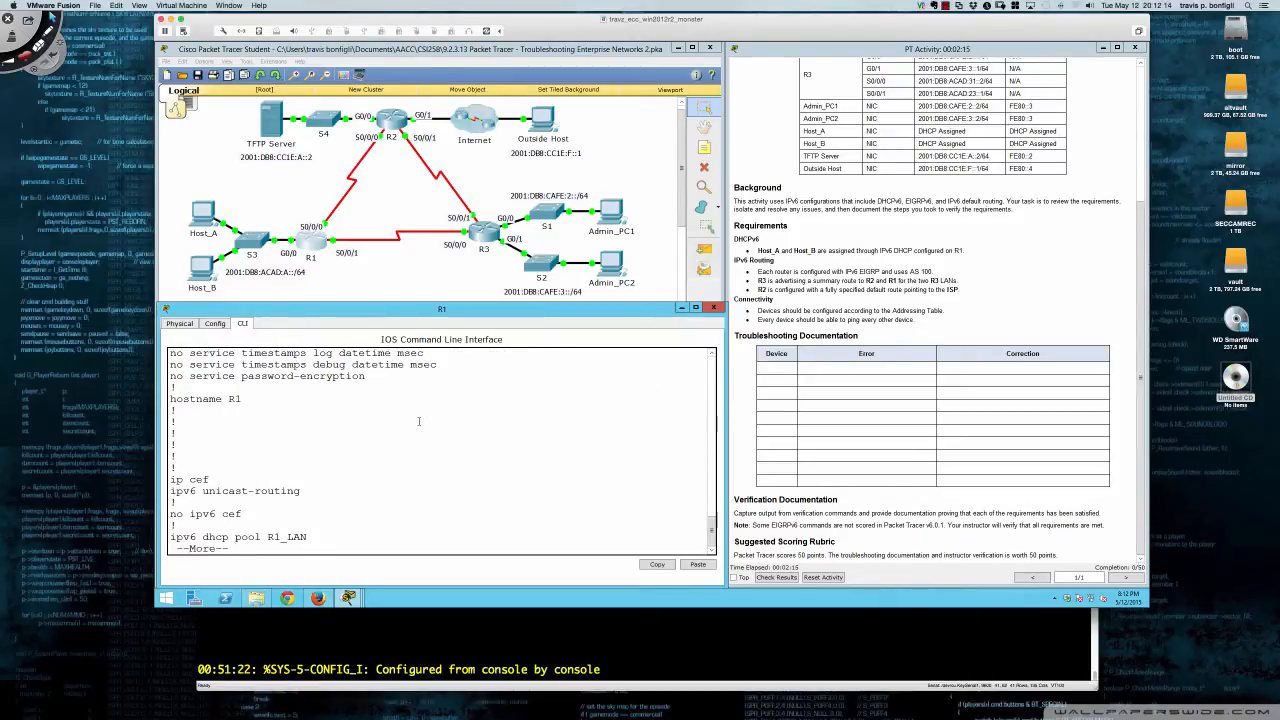
pyautogui.press('space')
# - Configure 'ipv6 dhcp server R1_LAN' on R1's GigabitEthernet0/0
pyautogui.write('conf t')
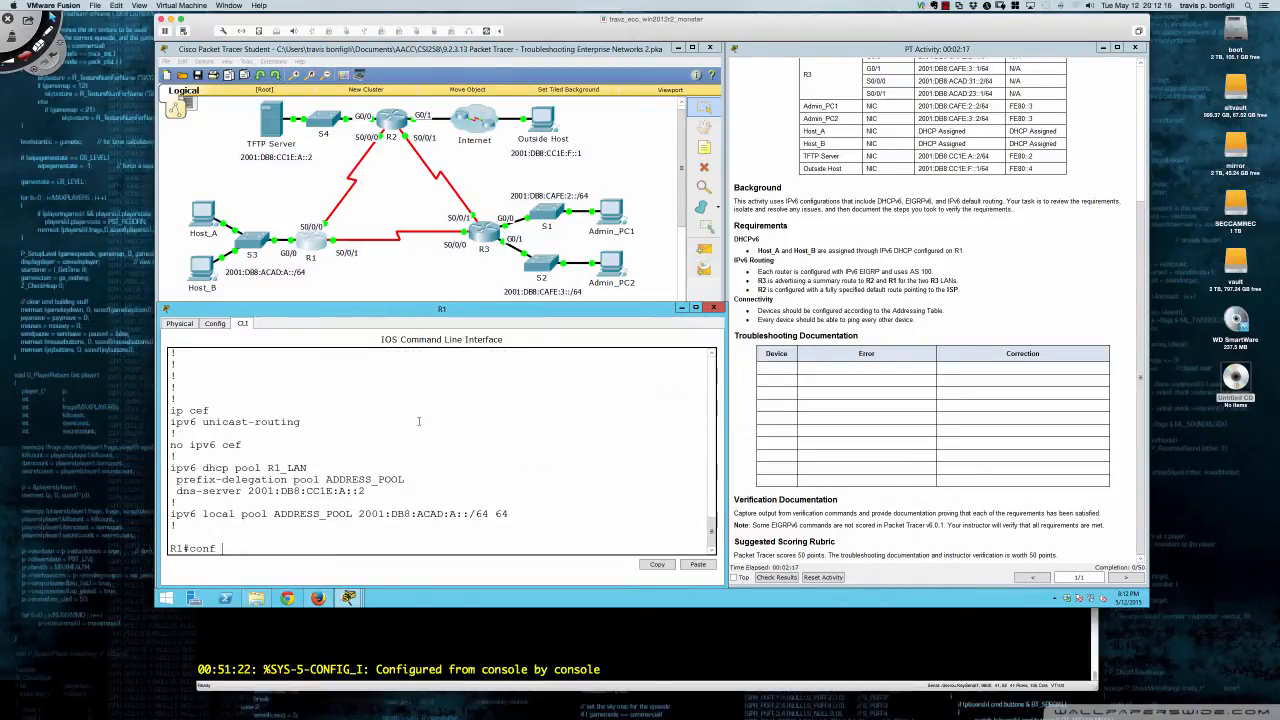
pyautogui.press('Return')
pyautogui.write('int gi0/0')
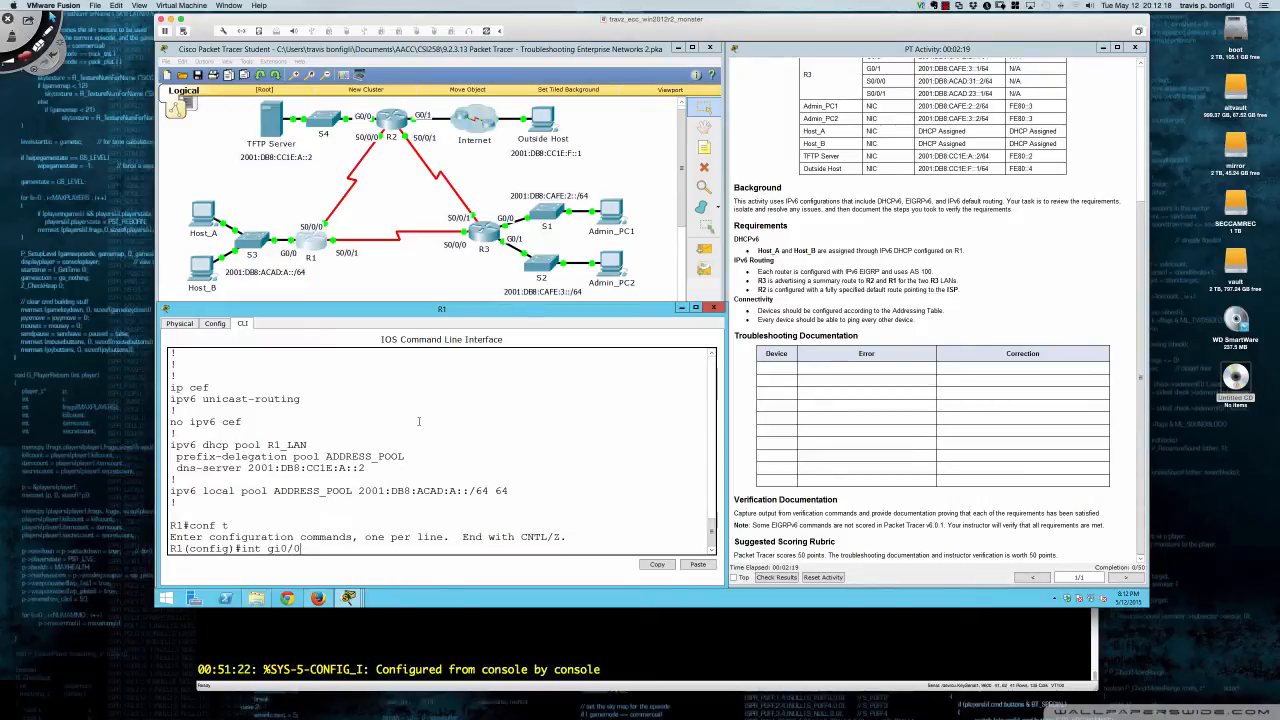
pyautogui.press('Return')
pyautogui.write('ipv')
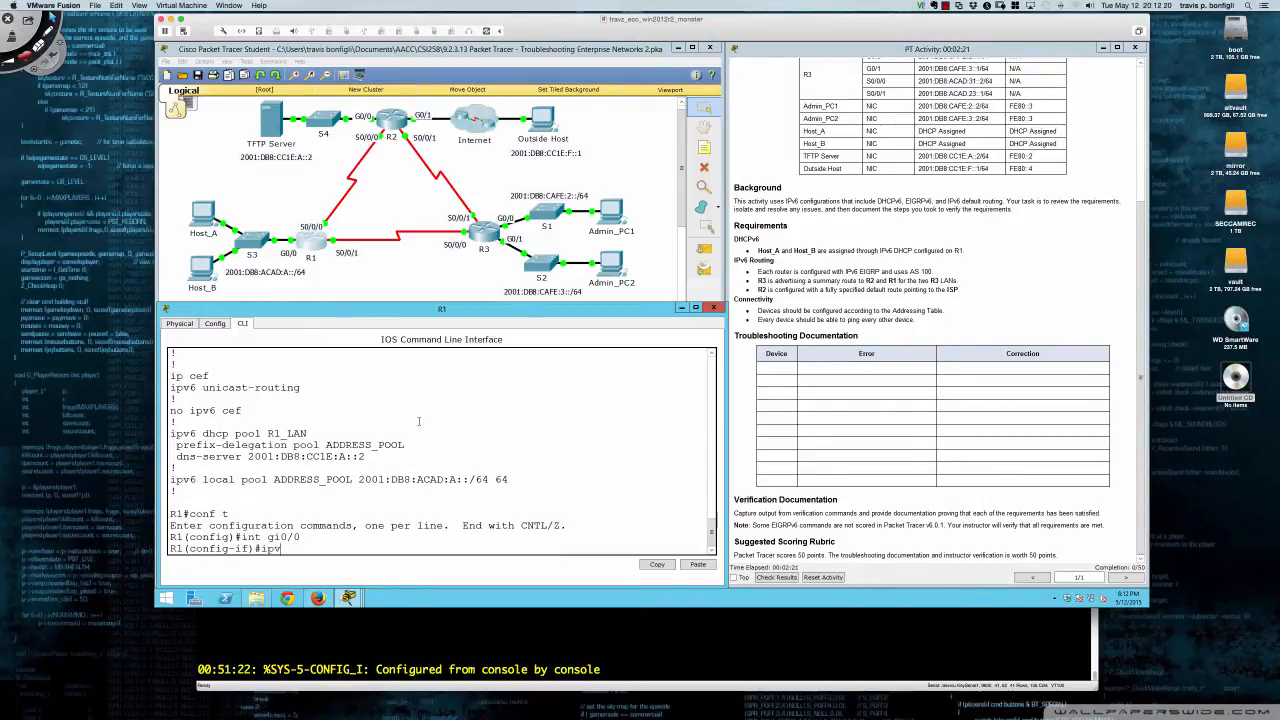
pyautogui.write('6 dhcp ser')
pyautogui.press('Tab')
pyautogui.write('R1_LAN')
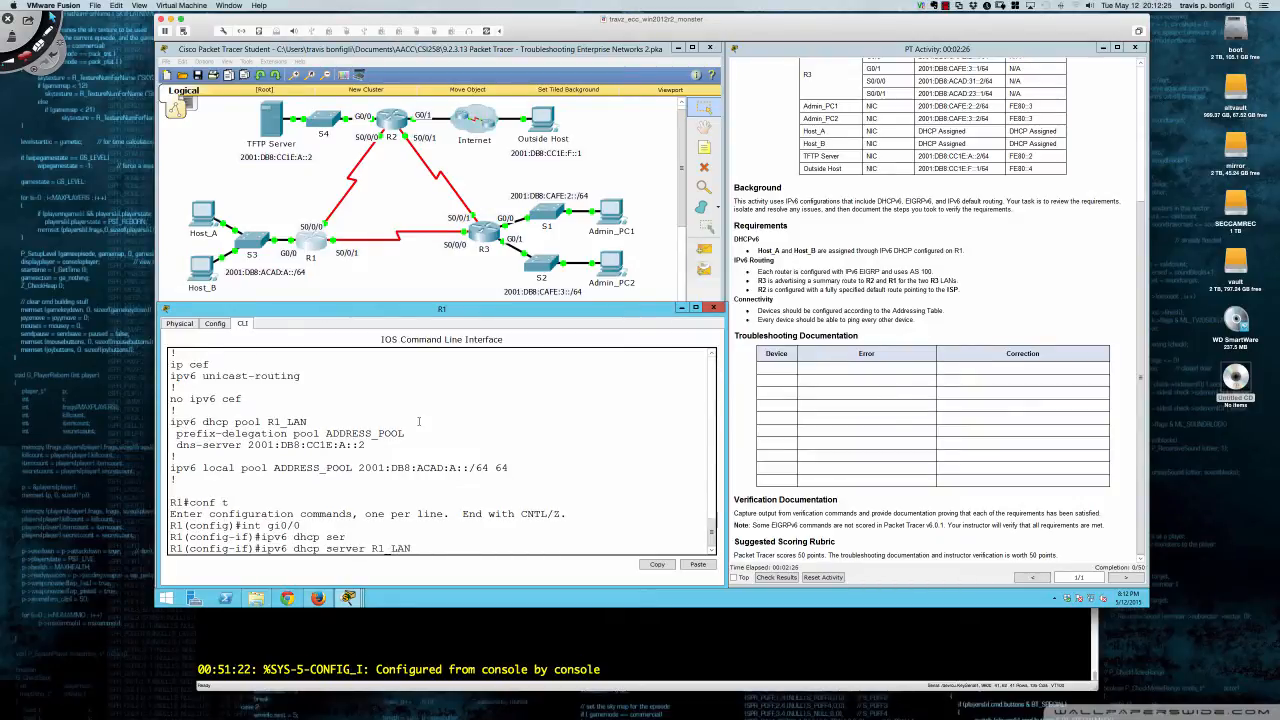
pyautogui.press('Return')
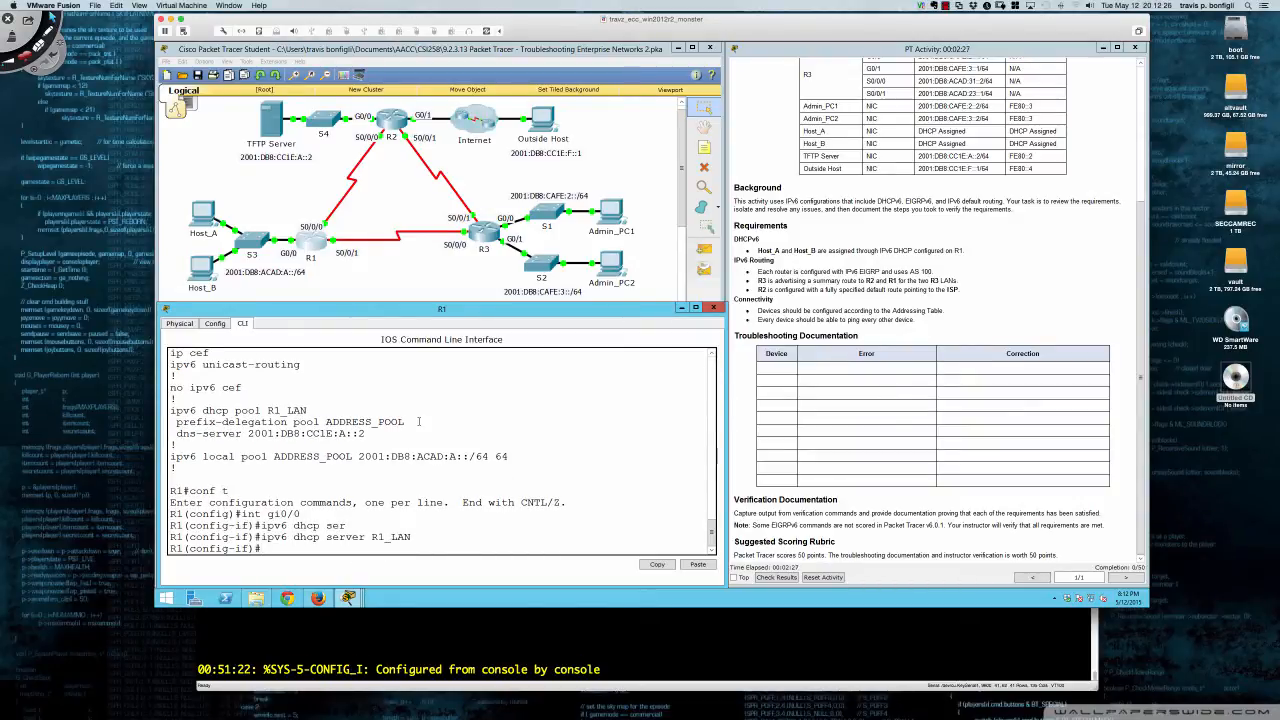
pyautogui.press('Return')
pyautogui.press('Return')
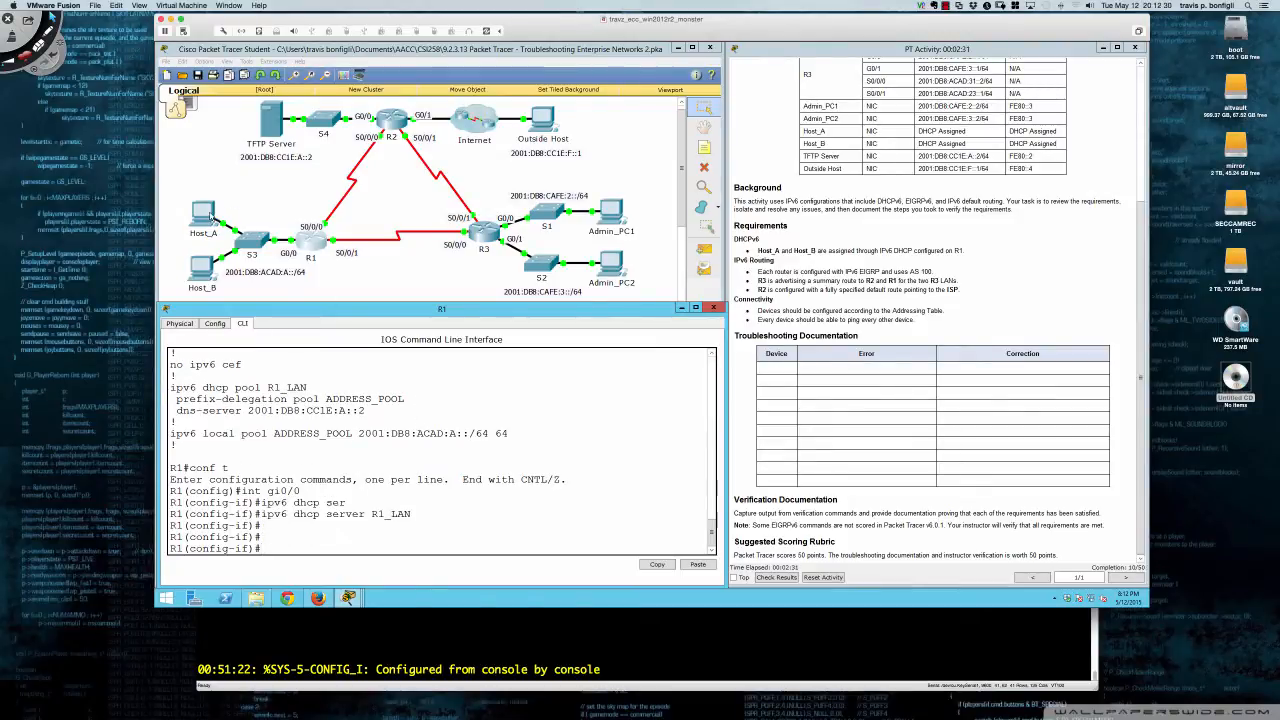
pyautogui.click(203, 212)
pyautogui.click(587, 212)
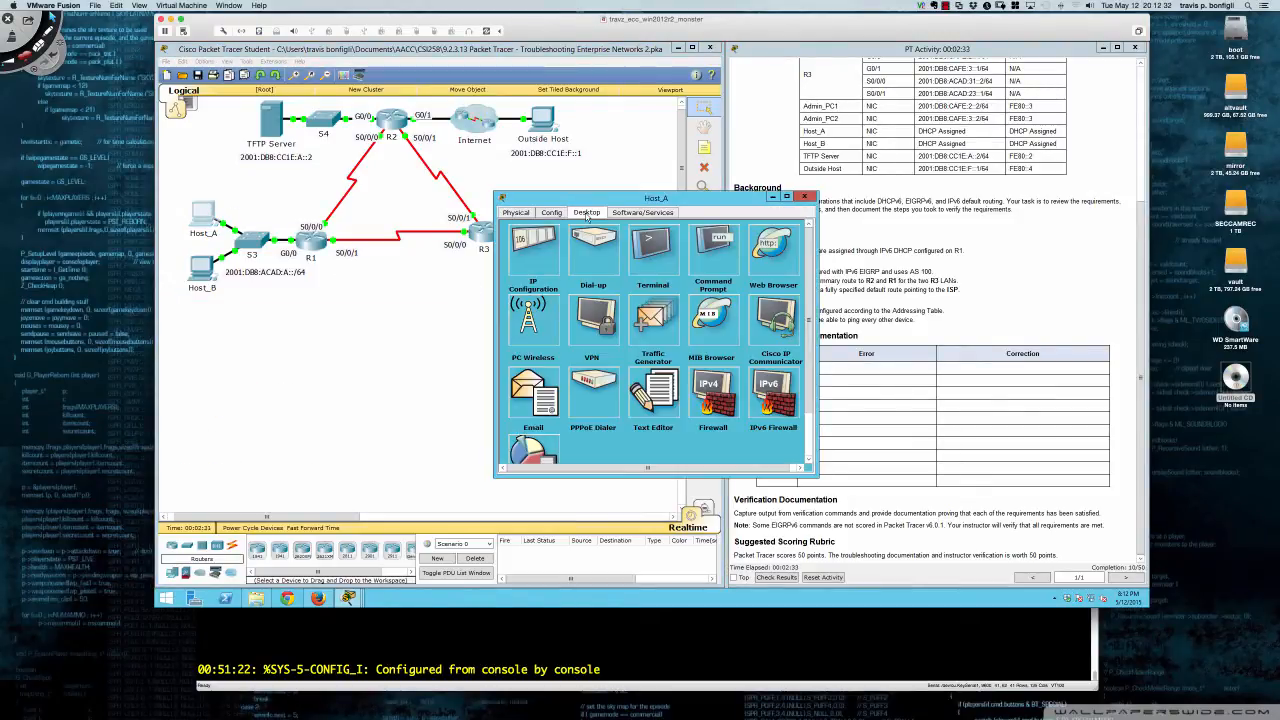
pyautogui.click(528, 247)
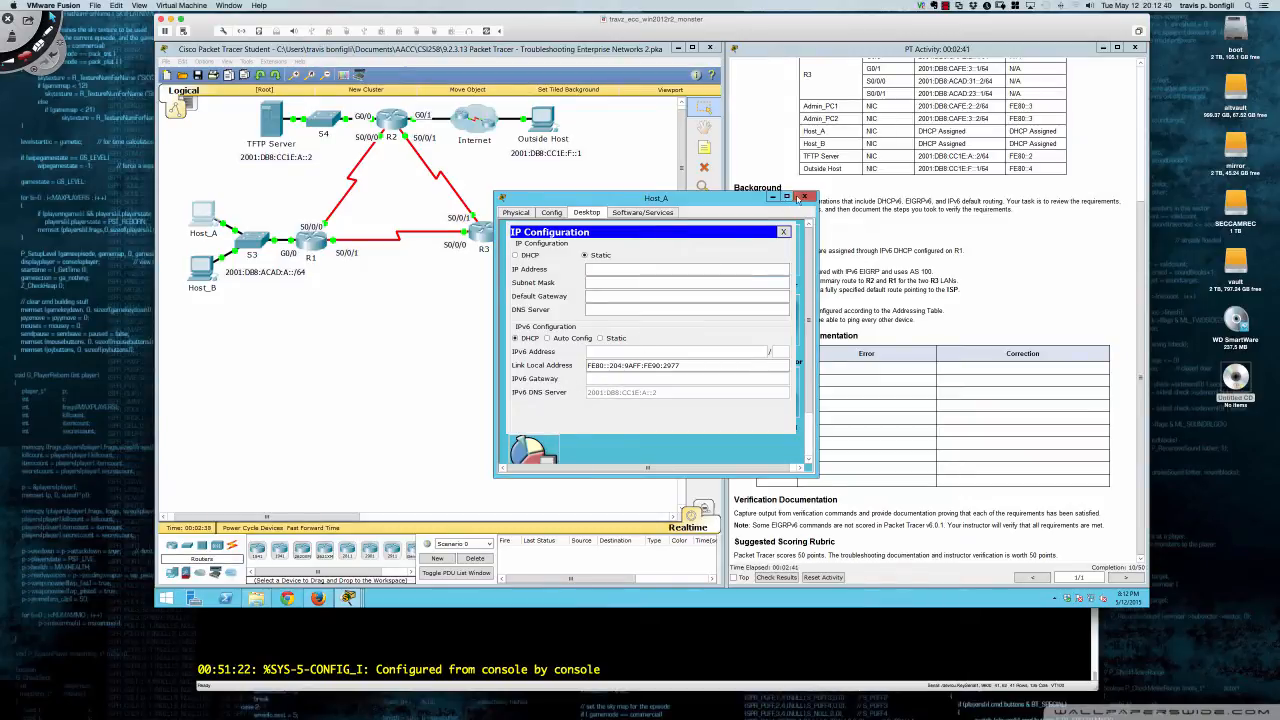
pyautogui.click(804, 197)
pyautogui.click(210, 268)
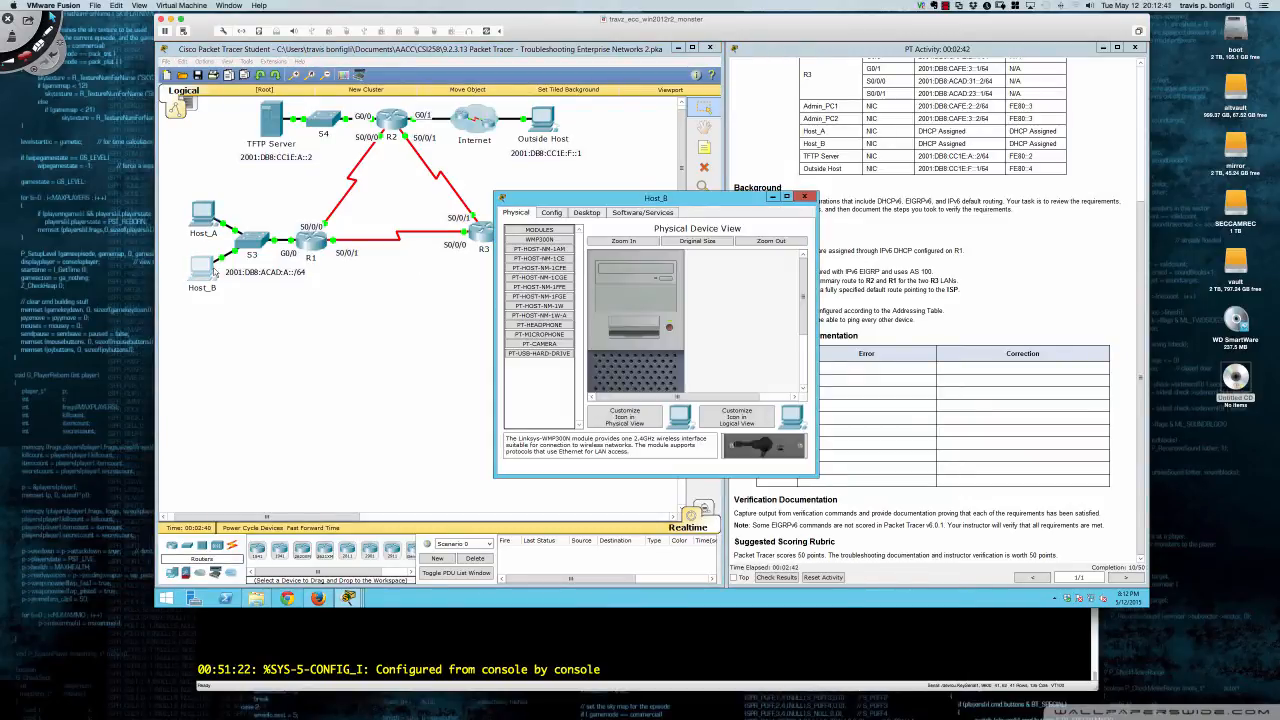
pyautogui.click(587, 213)
pyautogui.click(541, 252)
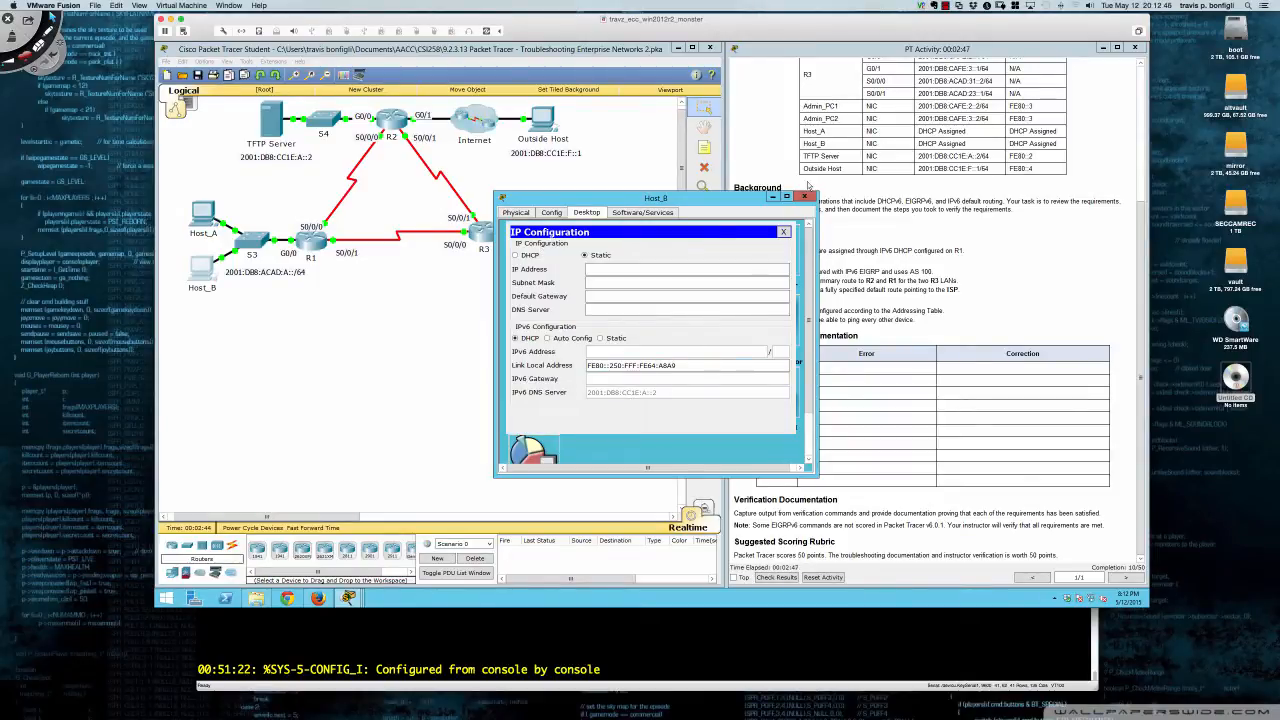
pyautogui.click(804, 197)
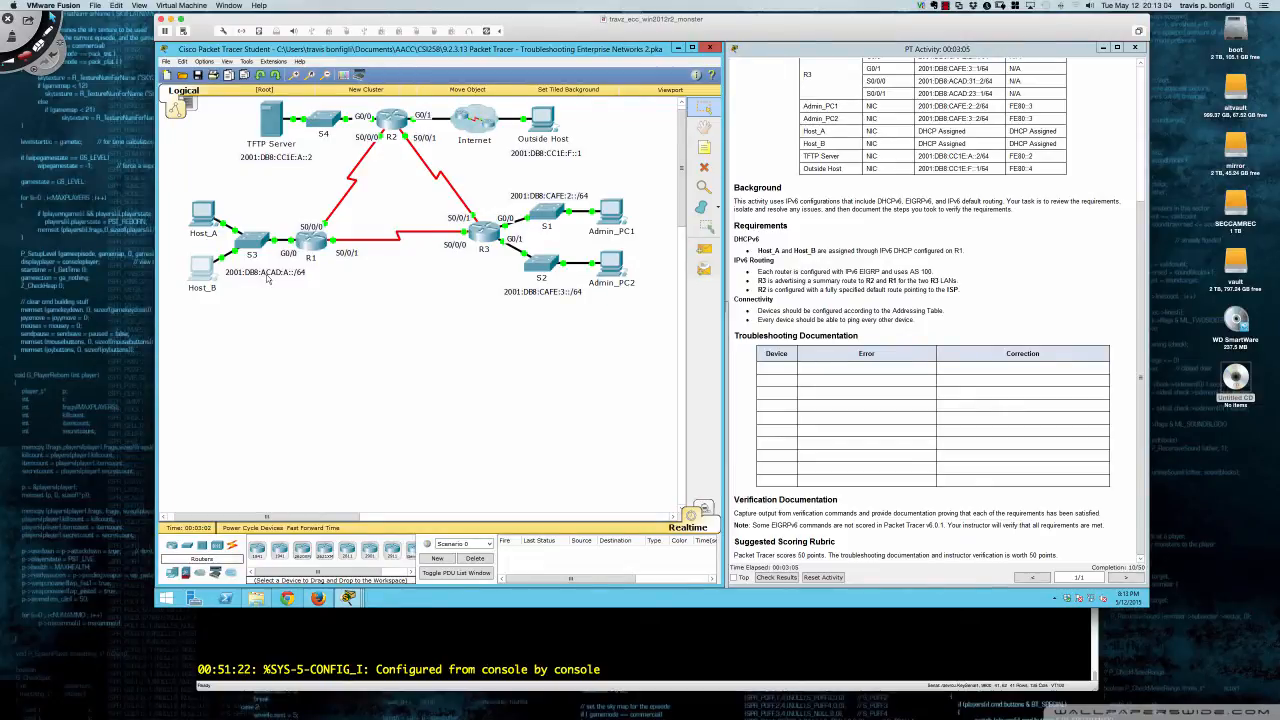
# - Review R3's running configuration with 'do sh run'
pyautogui.click(483, 236)
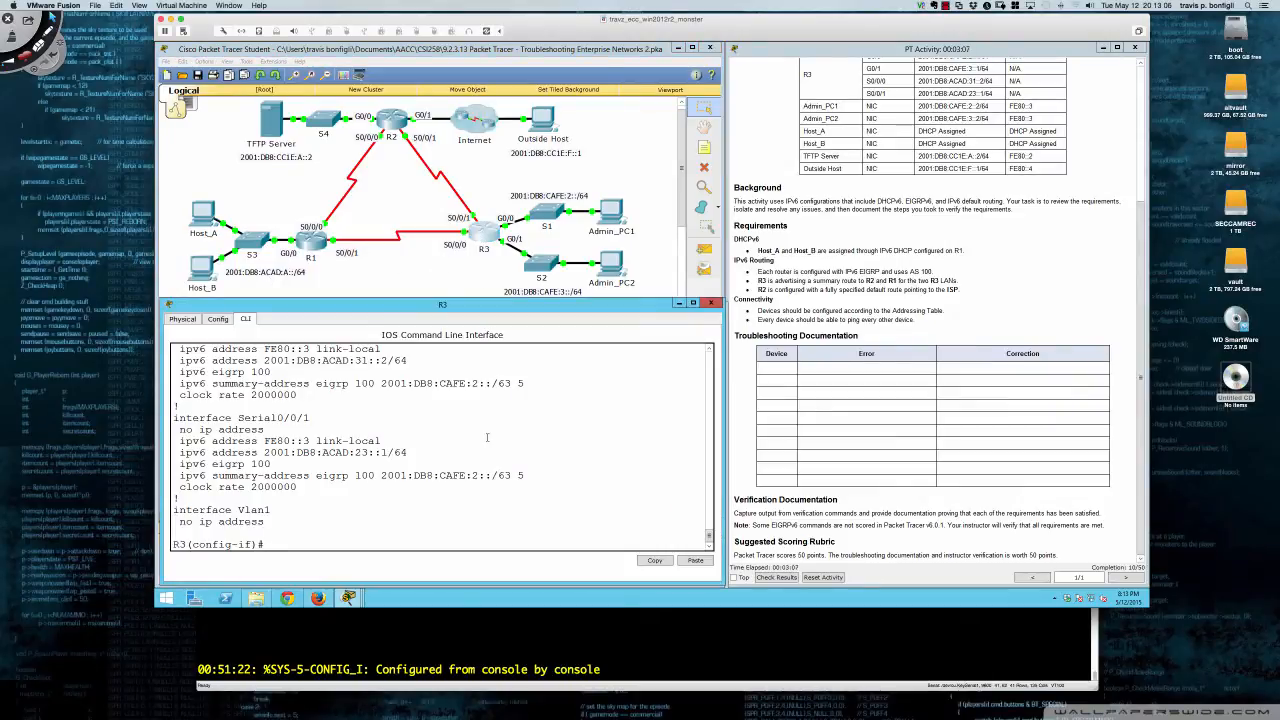
pyautogui.press('Return')
pyautogui.press('Return')
pyautogui.press('Return')
pyautogui.write('do sh run')
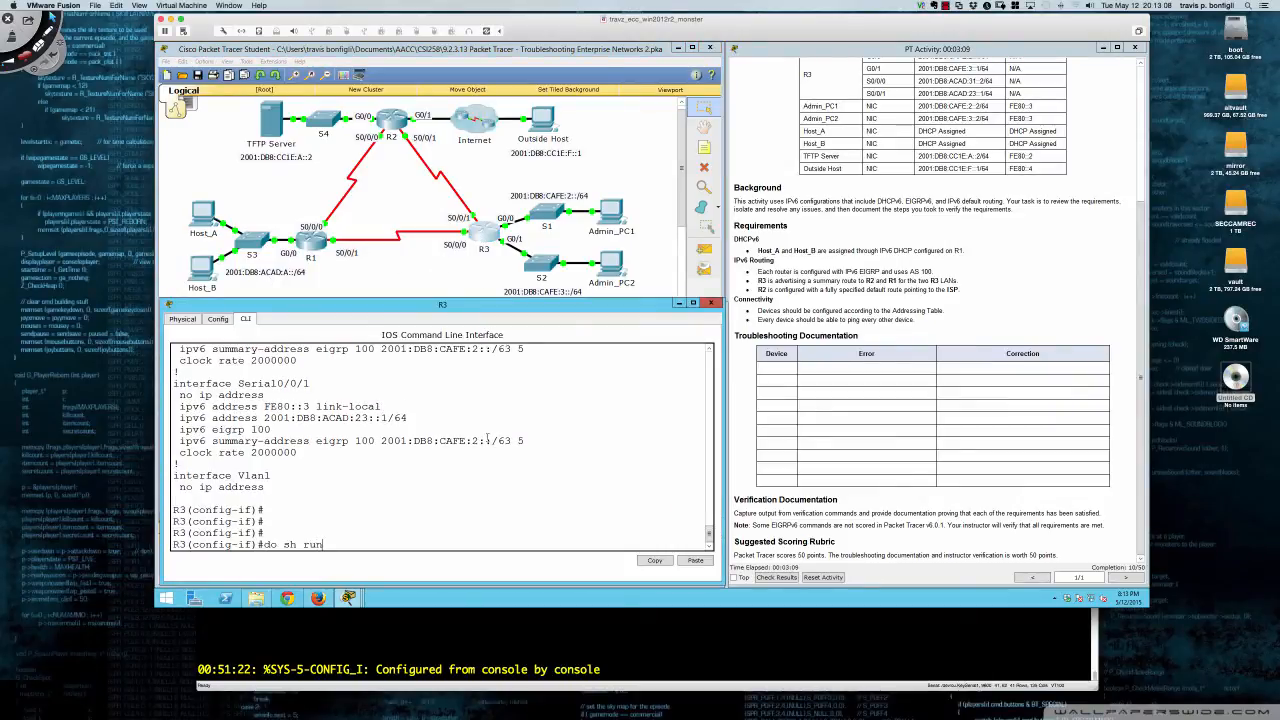
pyautogui.press('Return')
pyautogui.press('space')
pyautogui.press('space')
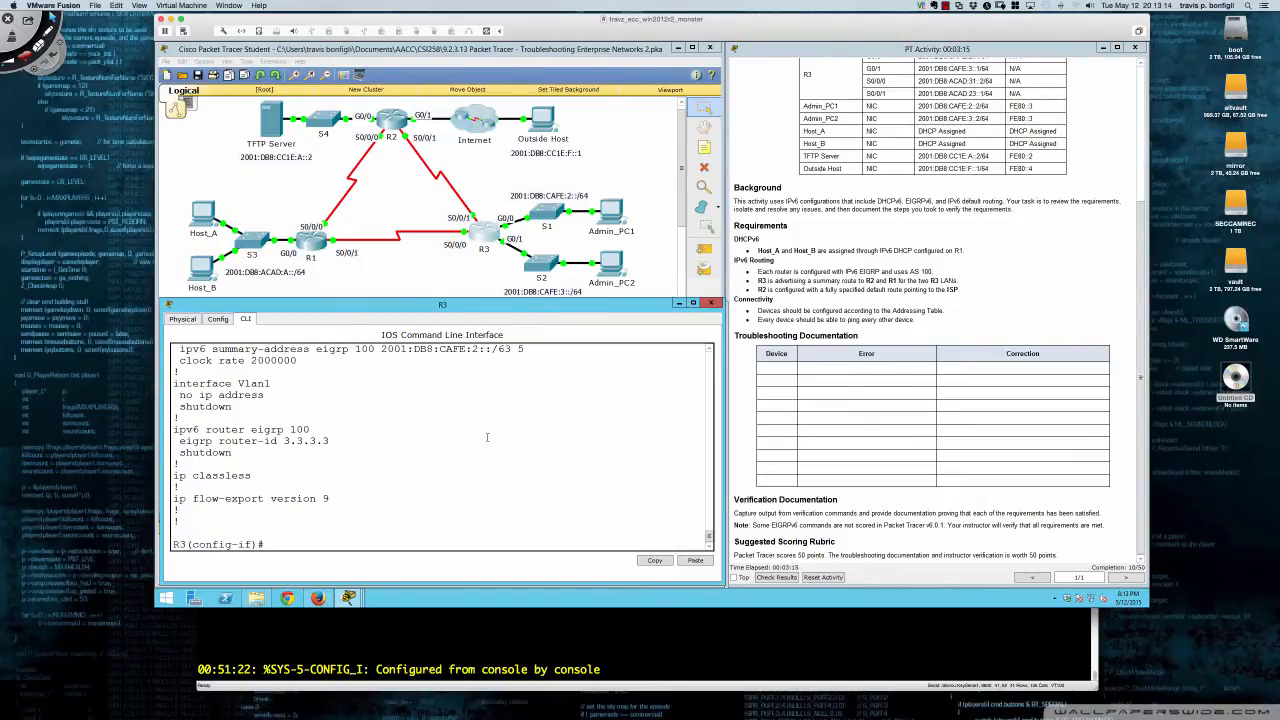
# - Enter 'ipv6 router eigrp 100' and issue 'no shut' to re-enable the process
pyautogui.write('exit')
pyautogui.press('Return')
pyautogui.write('router ')
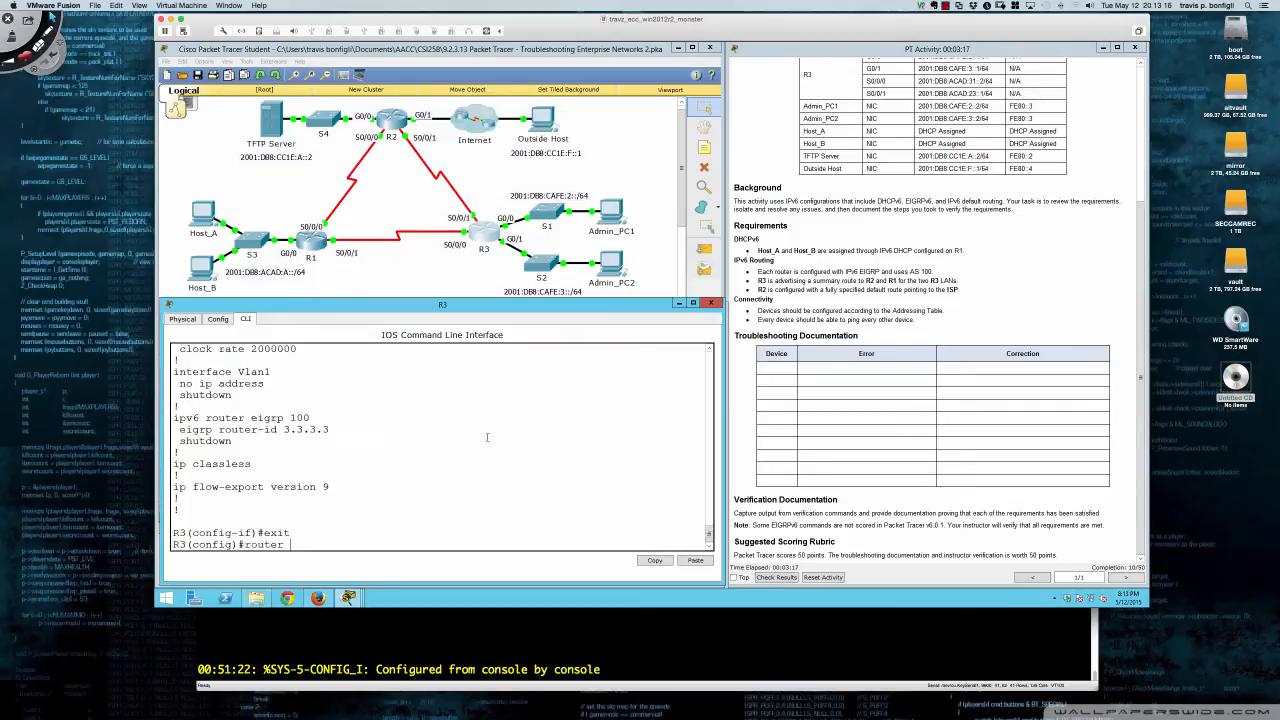
pyautogui.write('ibpv6')
pyautogui.press('BackSpace')
pyautogui.press('BackSpace')
pyautogui.press('BackSpace')
pyautogui.press('BackSpace')
pyautogui.press('BackSpace')
pyautogui.press('BackSpace')
pyautogui.press('BackSpace')
pyautogui.press('BackSpace')
pyautogui.press('BackSpace')
pyautogui.press('BackSpace')
pyautogui.press('BackSpace')
pyautogui.write('ipv6 router eigrp 100')
pyautogui.press('Return')
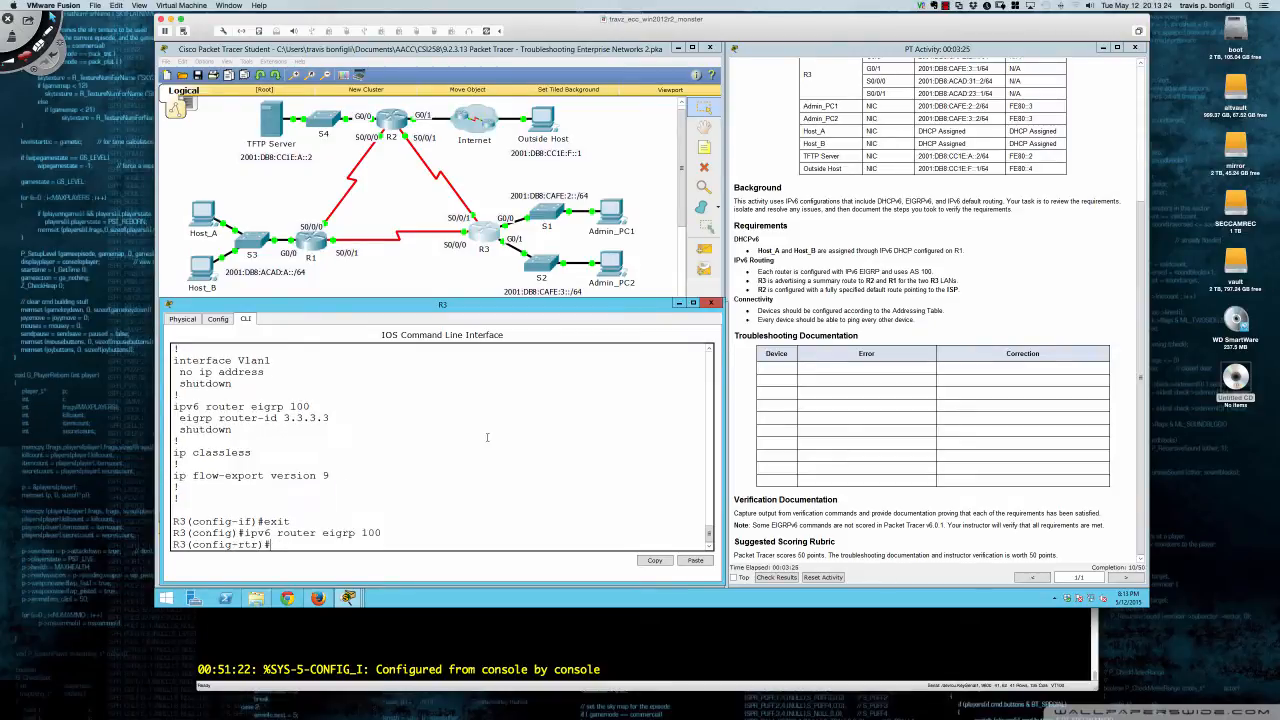
pyautogui.write('no shut')
pyautogui.press('Return')
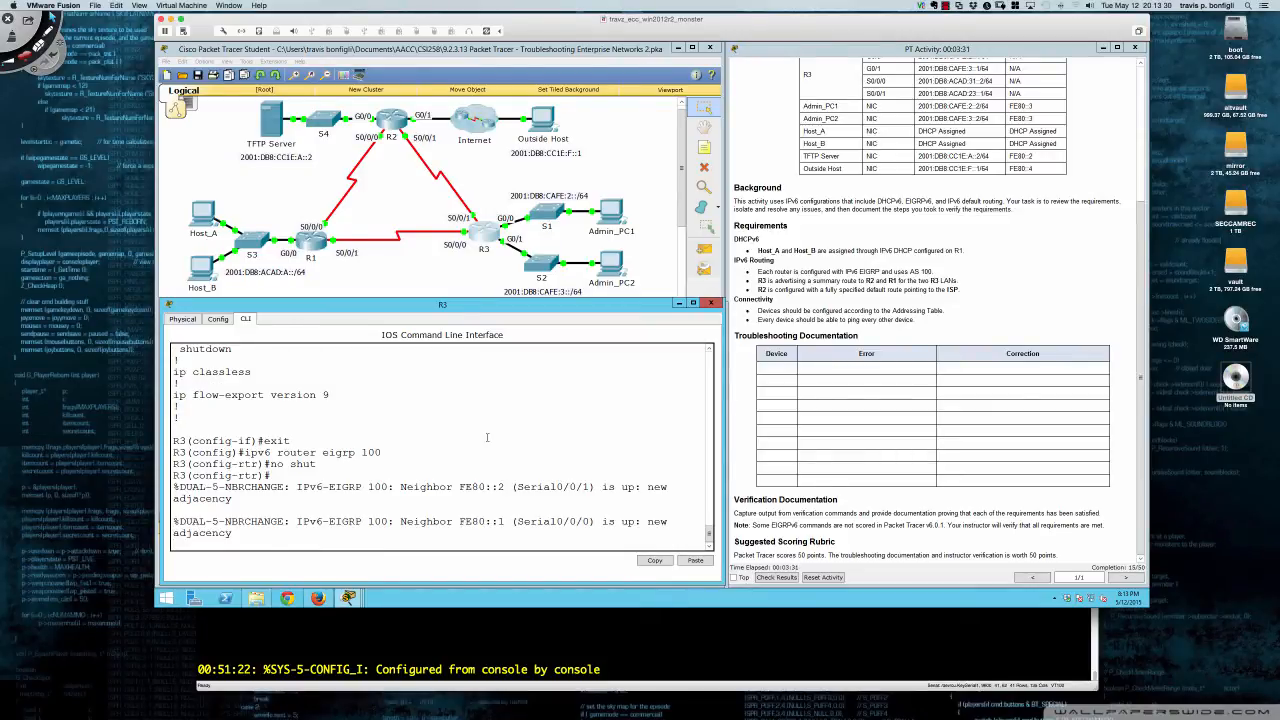
pyautogui.press('Return')
pyautogui.press('Return')
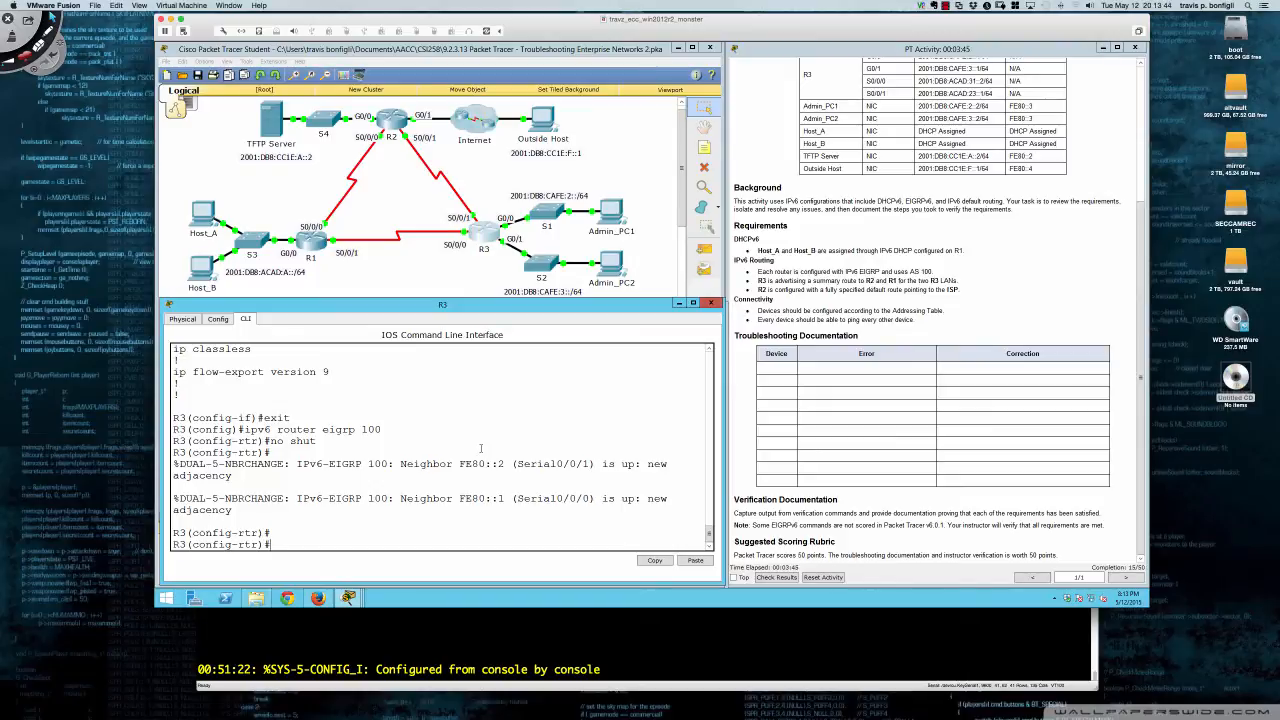
pyautogui.press('Return')
pyautogui.press('Return')
pyautogui.press('Return')
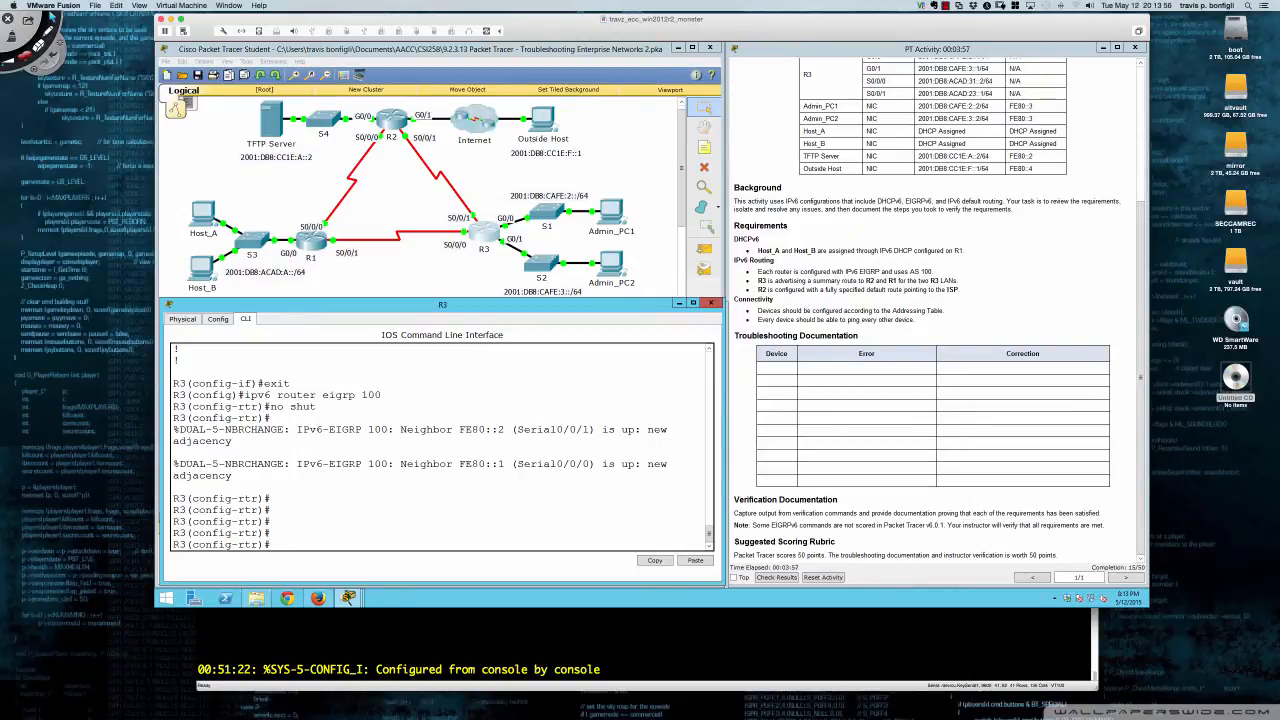
# - Open R2's device window, move and enlarge it below the topology, and switch to its CLI
pyautogui.click(388, 127)
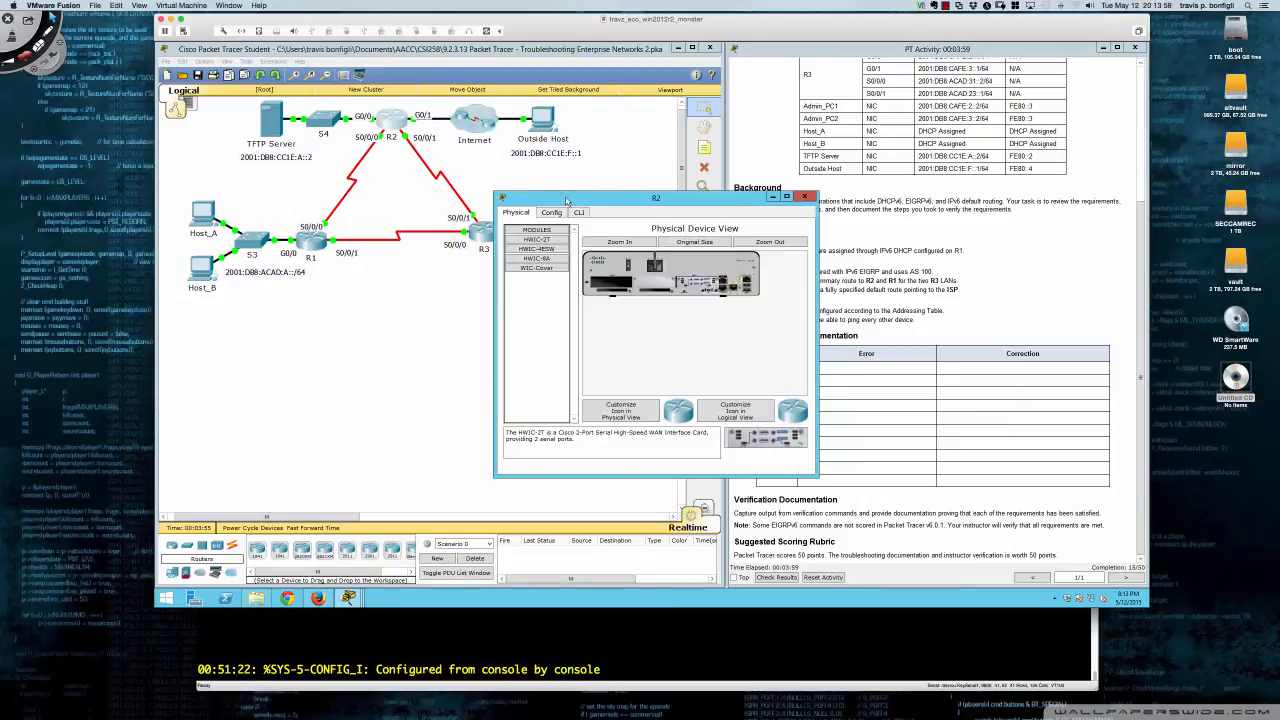
pyautogui.moveTo(567, 200); pyautogui.dragTo(231, 311)
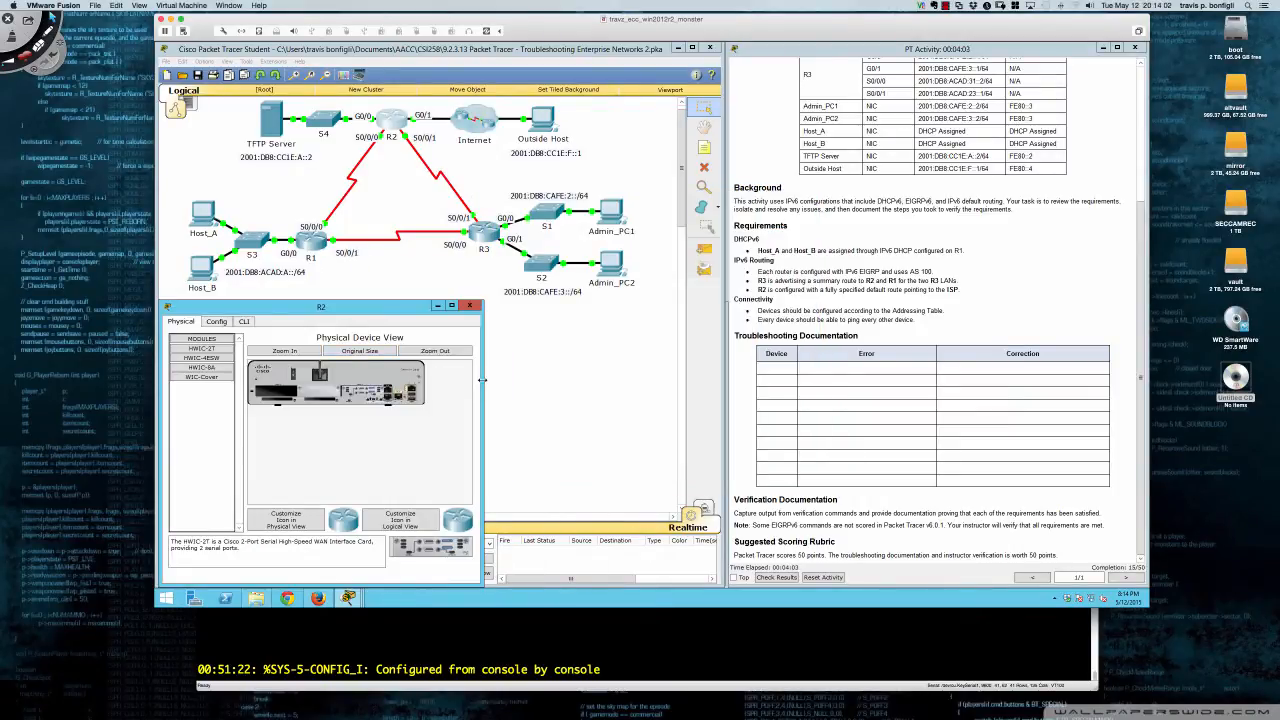
pyautogui.moveTo(484, 385); pyautogui.dragTo(725, 376)
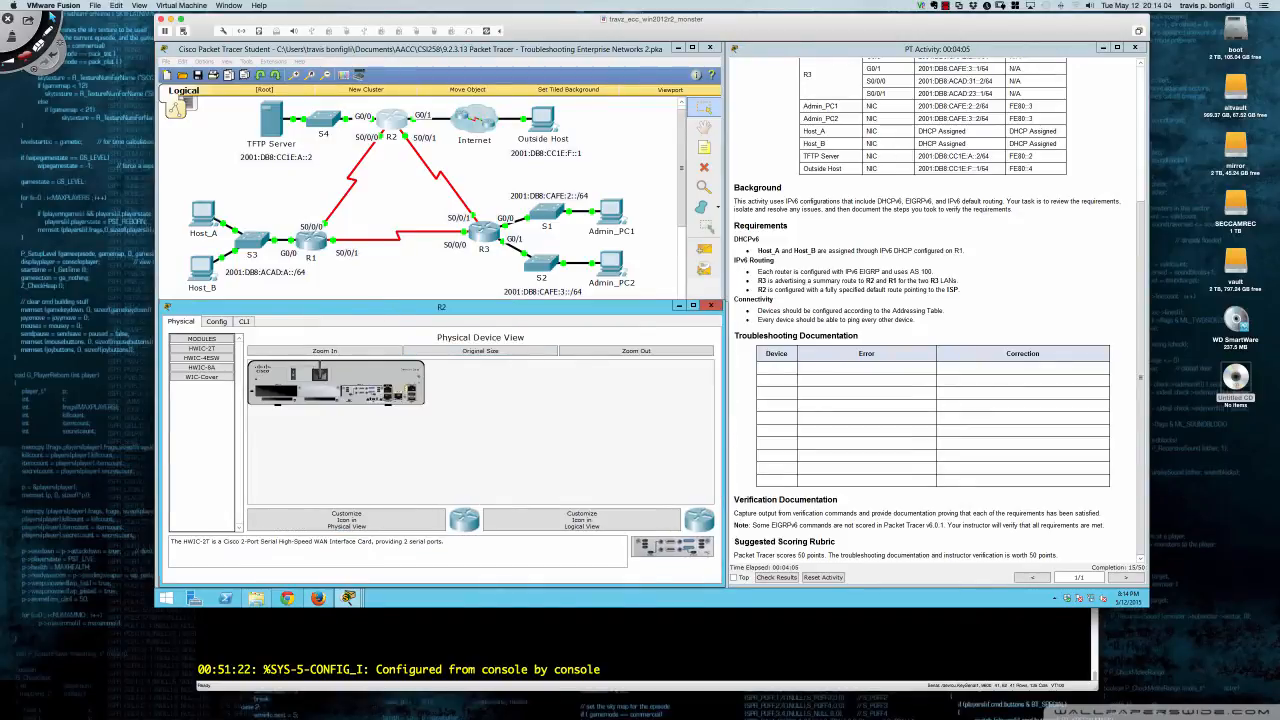
pyautogui.moveTo(384, 301); pyautogui.dragTo(383, 290)
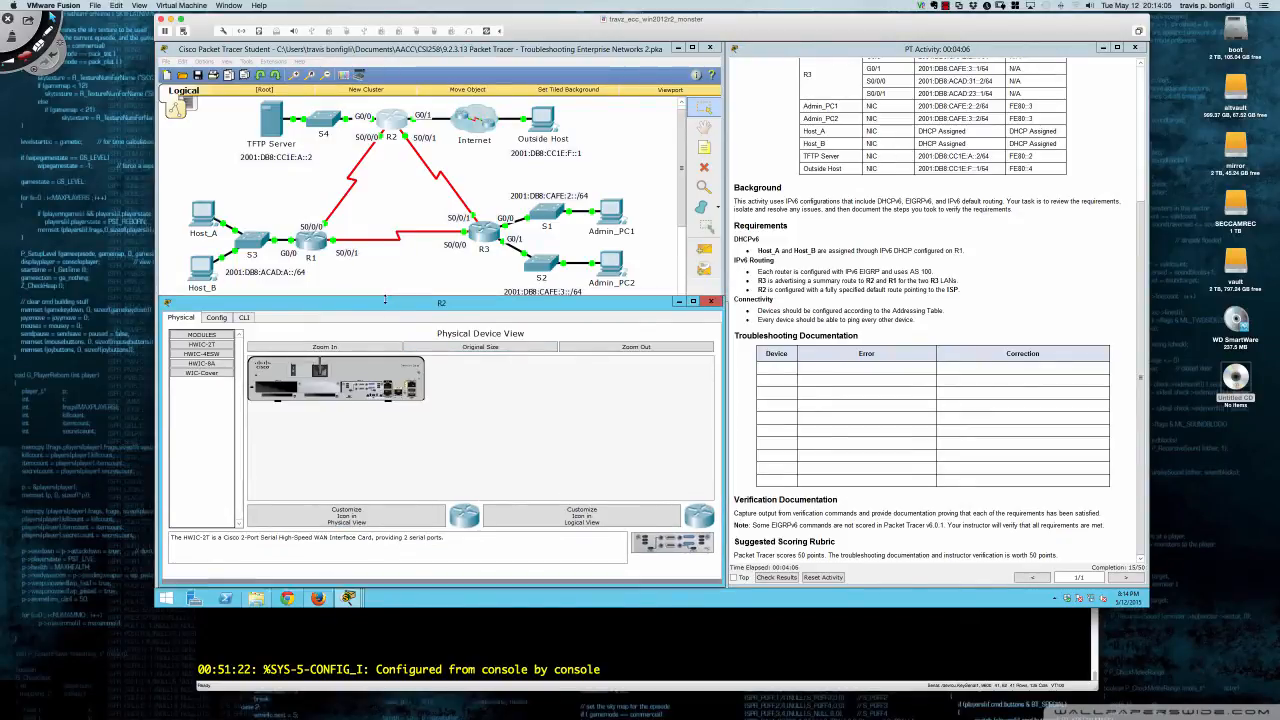
pyautogui.click(244, 317)
pyautogui.press('Return')
pyautogui.press('Return')
pyautogui.press('Return')
pyautogui.press('Return')
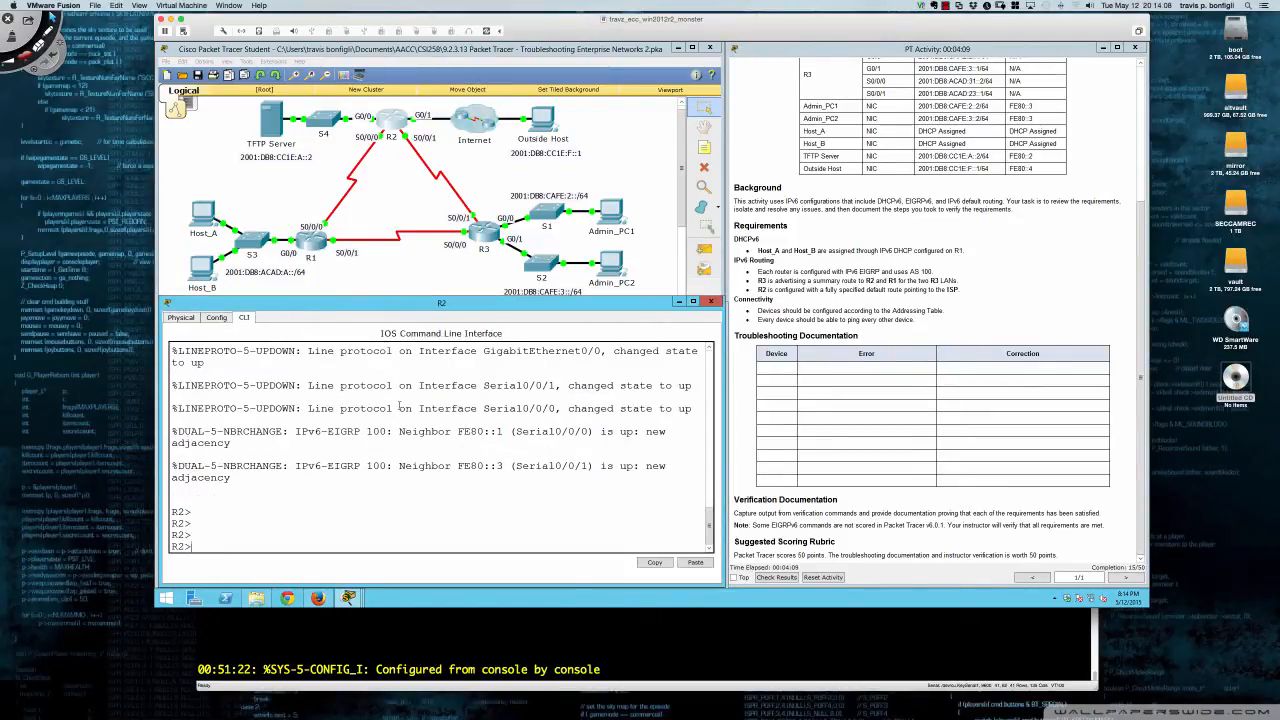
# - Enter privileged mode and review R2's running configuration, including its interfaces and EIGRP sections
pyautogui.write('en')
pyautogui.press('Return')
pyautogui.write('sh run')
pyautogui.press('Return')
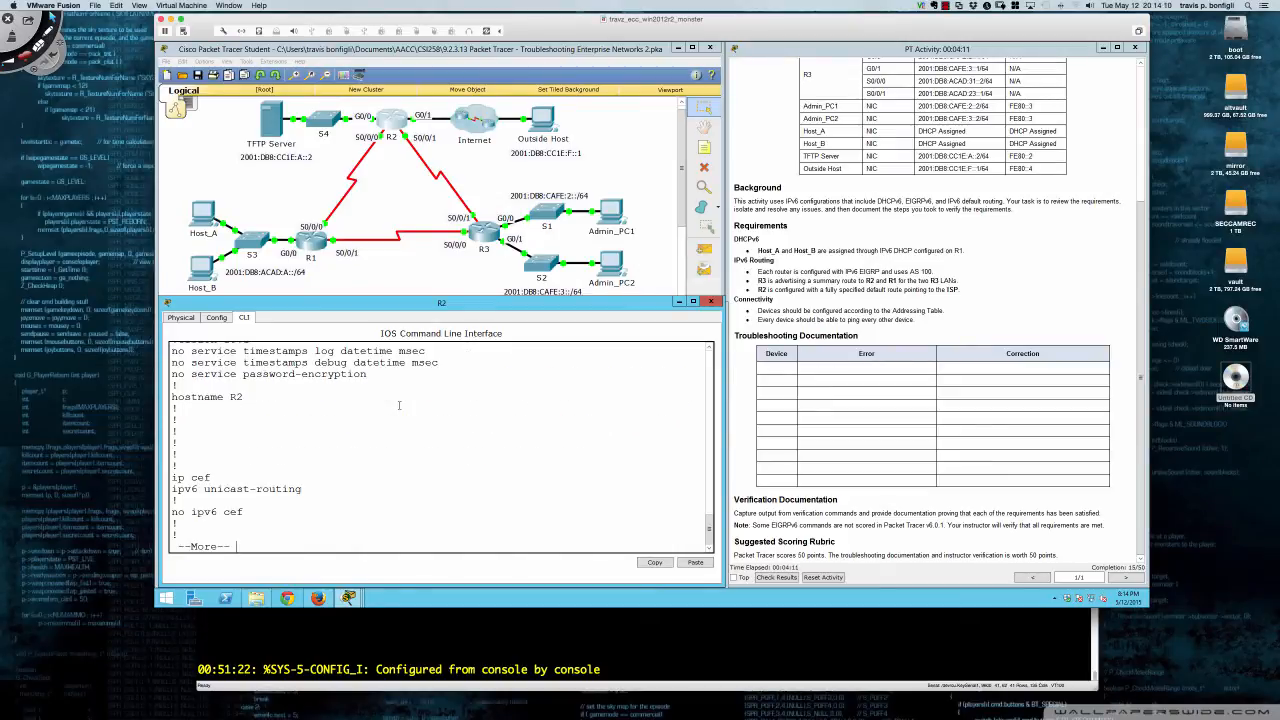
pyautogui.press('Return')
pyautogui.press('Return')
pyautogui.press('Return')
pyautogui.press('Return')
pyautogui.press('Return')
pyautogui.press('Return')
pyautogui.press('Return')
pyautogui.press('Return')
pyautogui.press('Return')
pyautogui.press('Return')
pyautogui.press('Return')
pyautogui.press('Return')
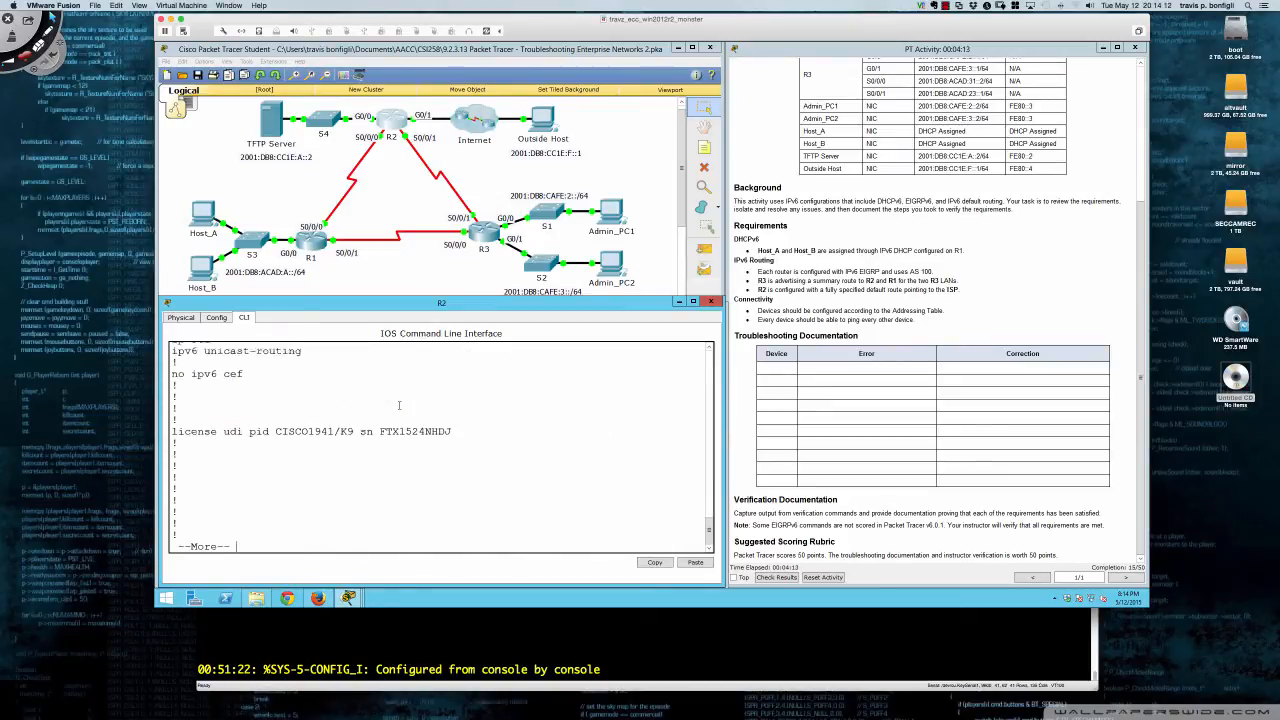
pyautogui.press('Return')
pyautogui.press('Return')
pyautogui.press('Return')
pyautogui.press('Return')
pyautogui.press('Return')
pyautogui.press('Return')
pyautogui.press('Return')
pyautogui.press('Return')
pyautogui.press('Return')
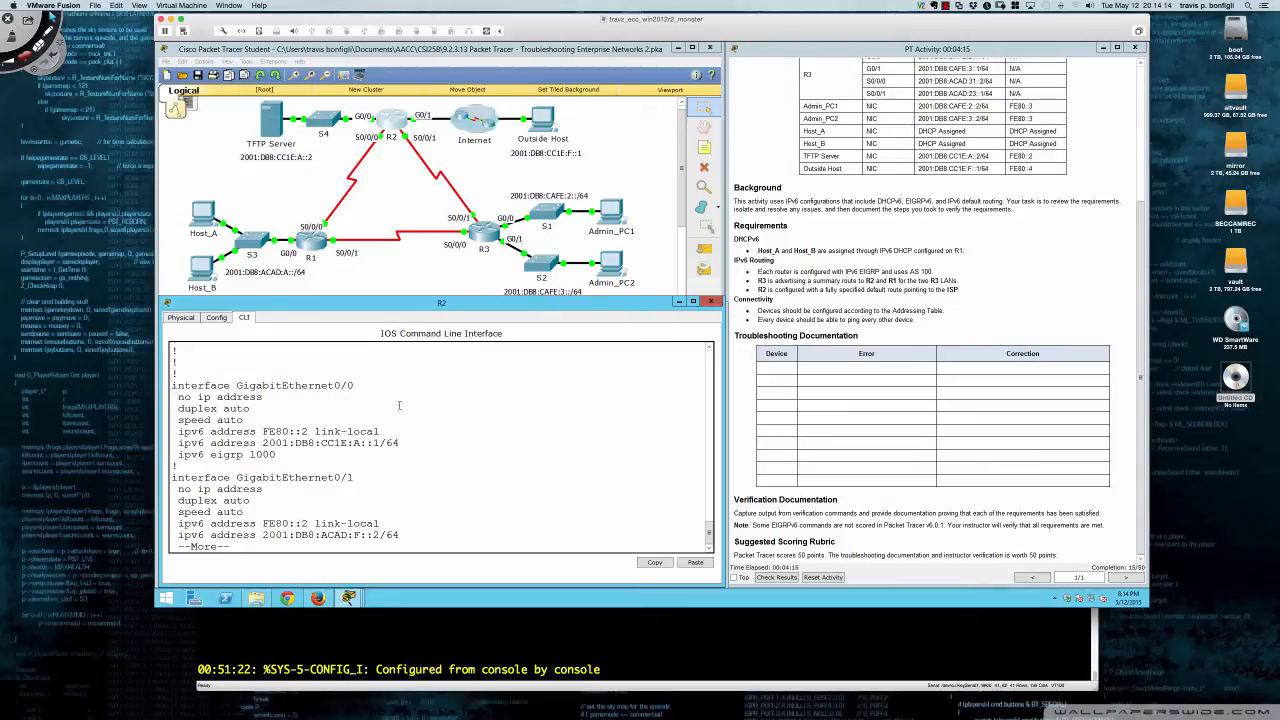
pyautogui.press('Return')
pyautogui.press('Return')
pyautogui.press('Return')
pyautogui.press('Return')
pyautogui.press('Return')
pyautogui.press('Return')
pyautogui.press('Return')
pyautogui.press('Return')
pyautogui.press('Return')
pyautogui.press('Return')
pyautogui.press('Return')
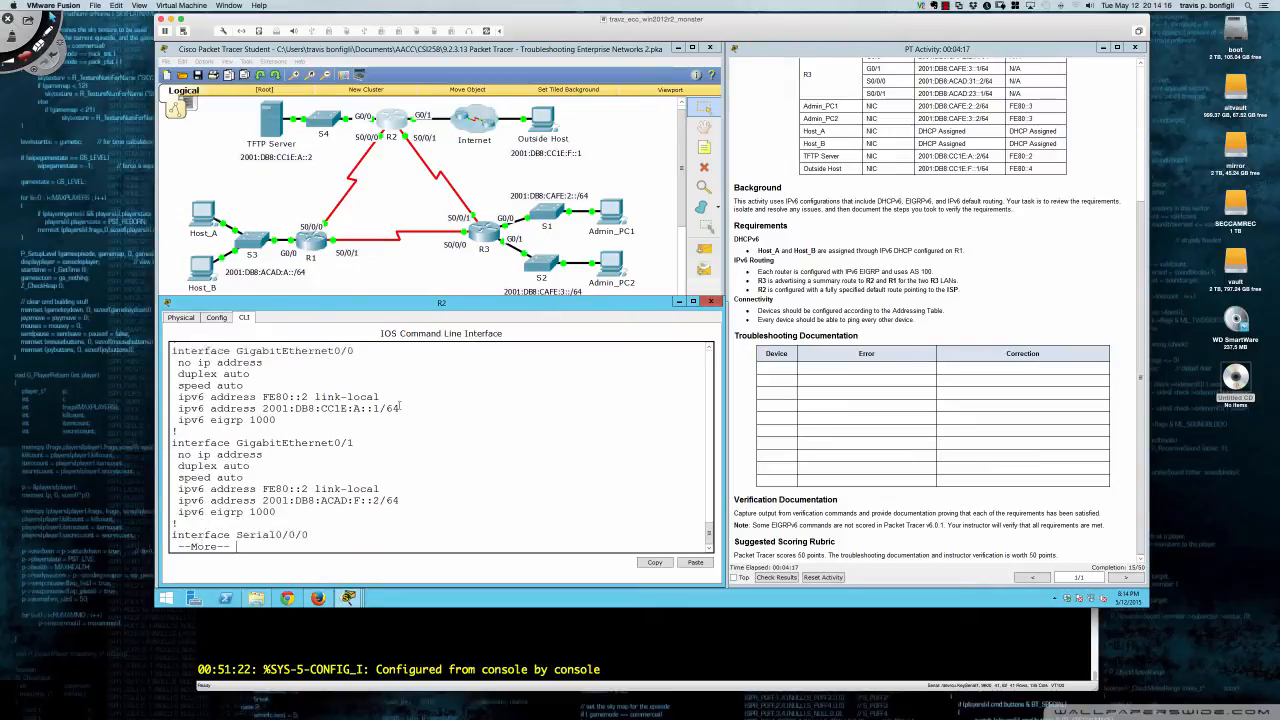
pyautogui.press('Return')
pyautogui.press('Return')
pyautogui.press('Return')
pyautogui.press('Return')
pyautogui.press('Return')
pyautogui.press('Return')
pyautogui.press('Return')
pyautogui.press('Return')
pyautogui.press('Return')
pyautogui.press('Return')
pyautogui.press('Return')
pyautogui.press('Return')
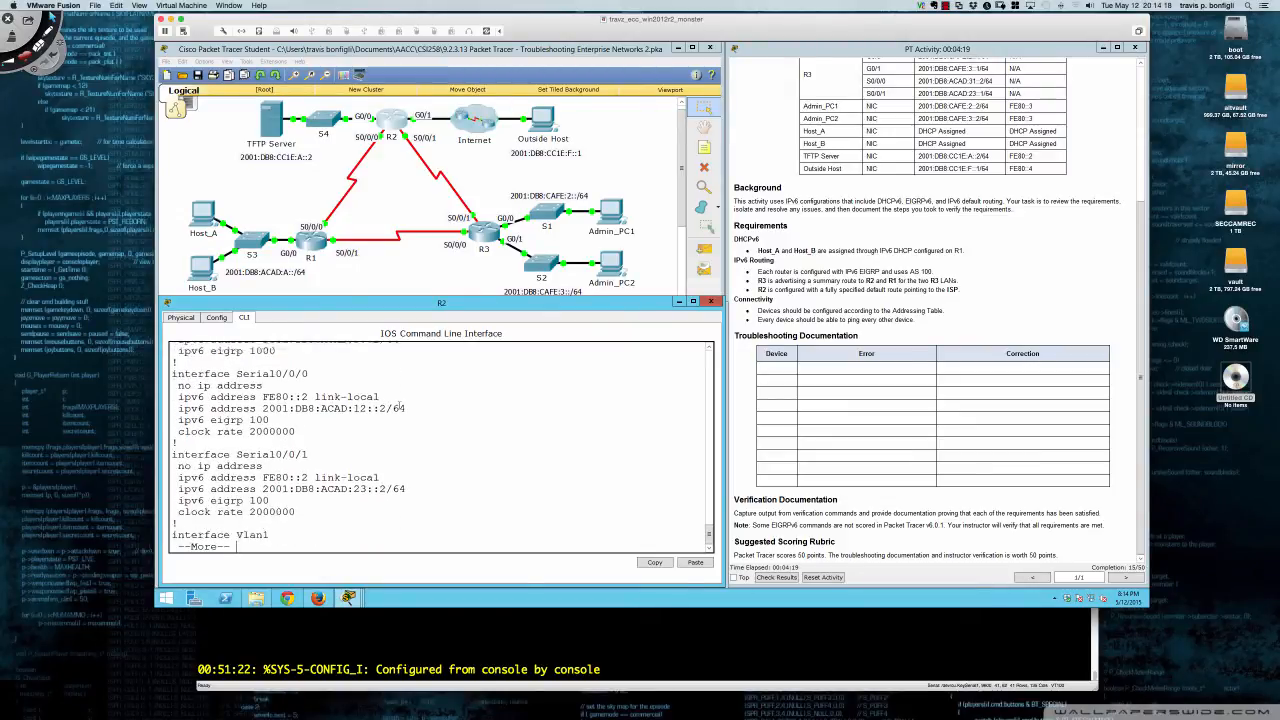
pyautogui.press('Return')
pyautogui.press('Return')
pyautogui.press('Return')
pyautogui.press('Return')
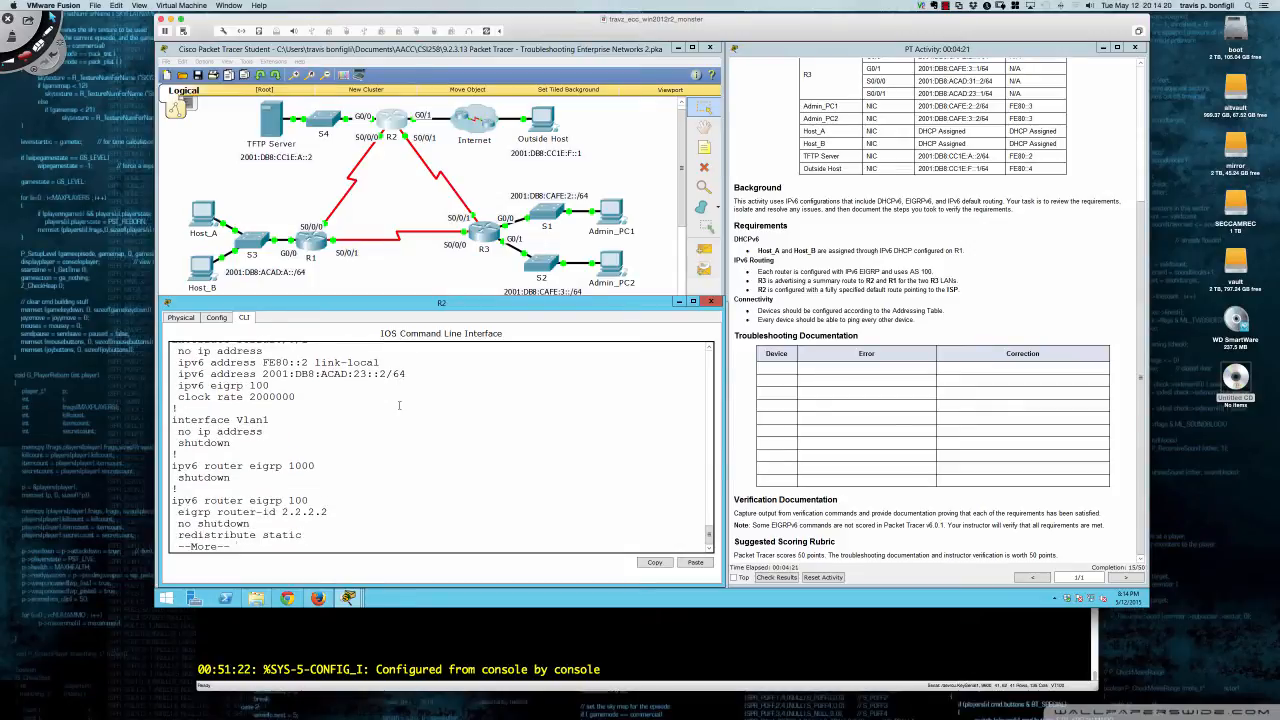
pyautogui.press('Return')
pyautogui.press('Return')
pyautogui.press('Return')
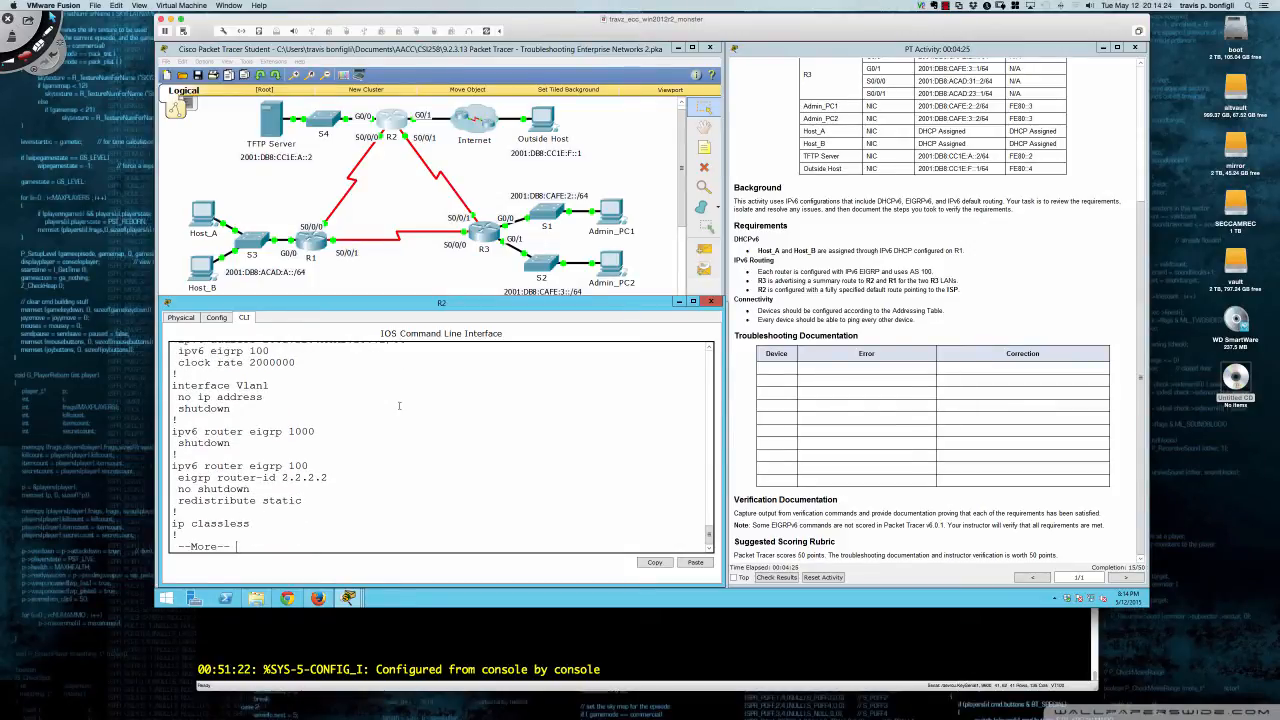
pyautogui.scroll(7, 399, 405)
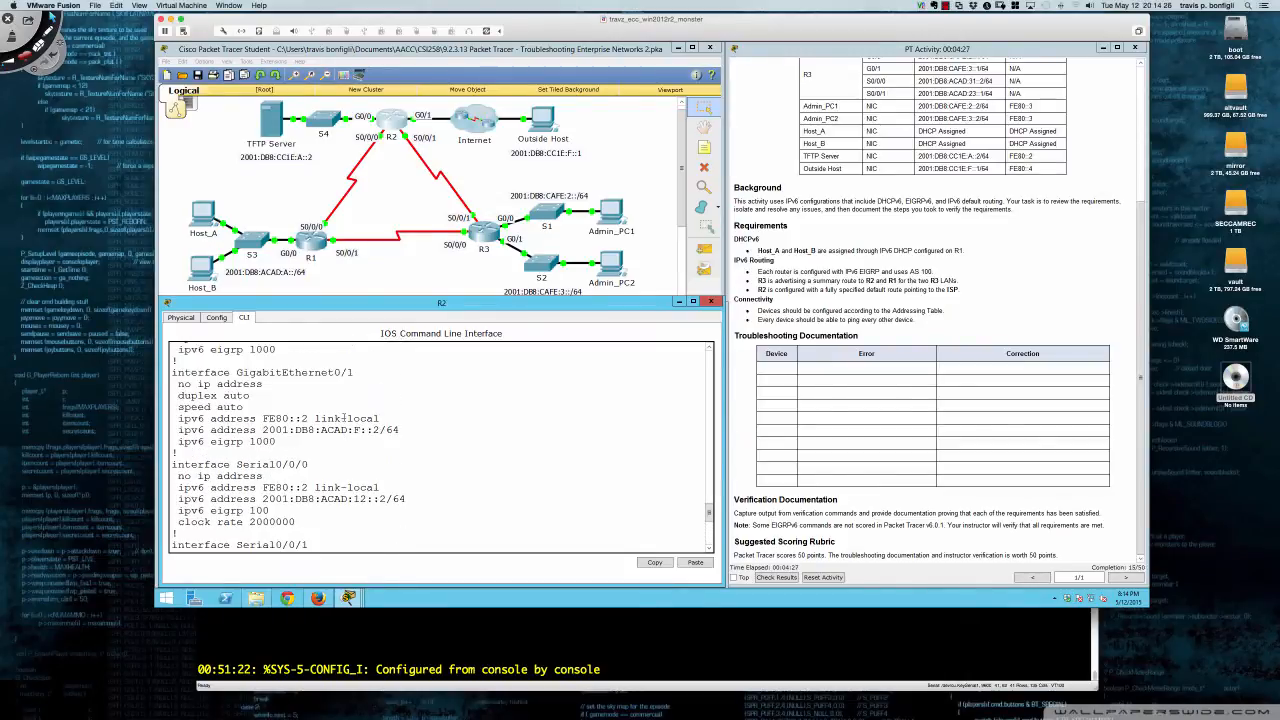
pyautogui.scroll(3, 344, 418)
pyautogui.scroll(2, 344, 418)
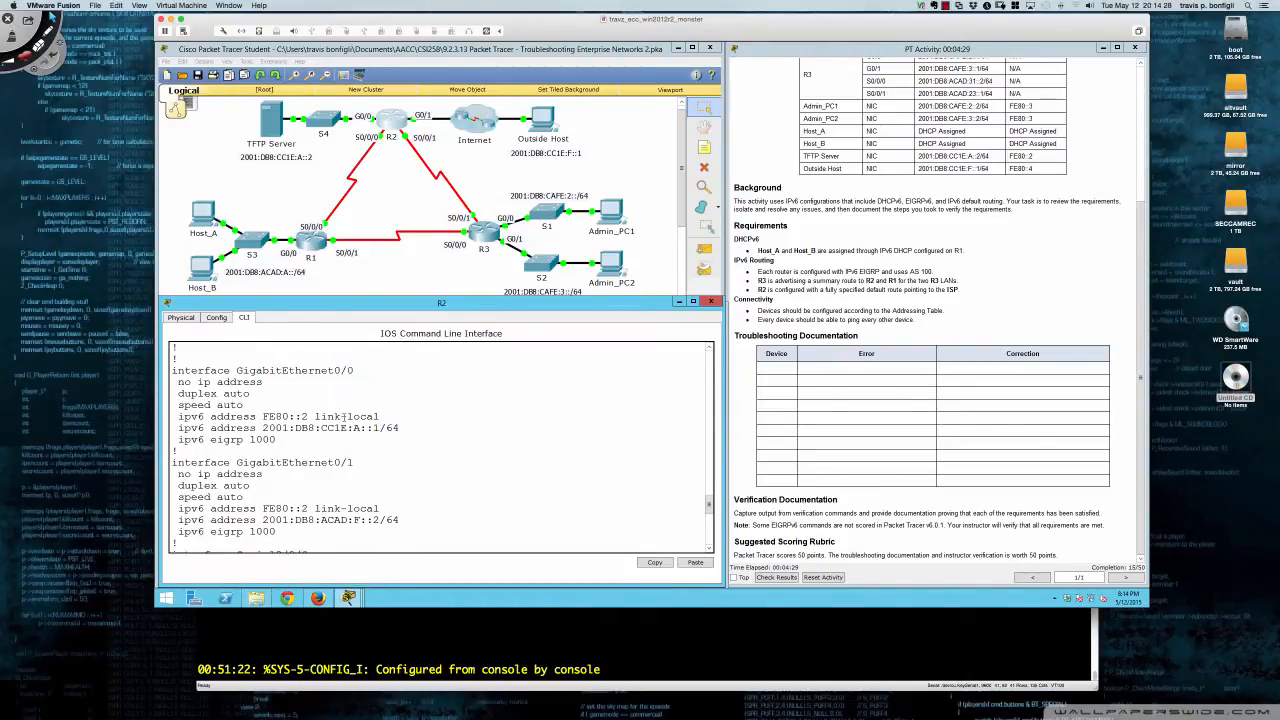
pyautogui.scroll(-12, 344, 418)
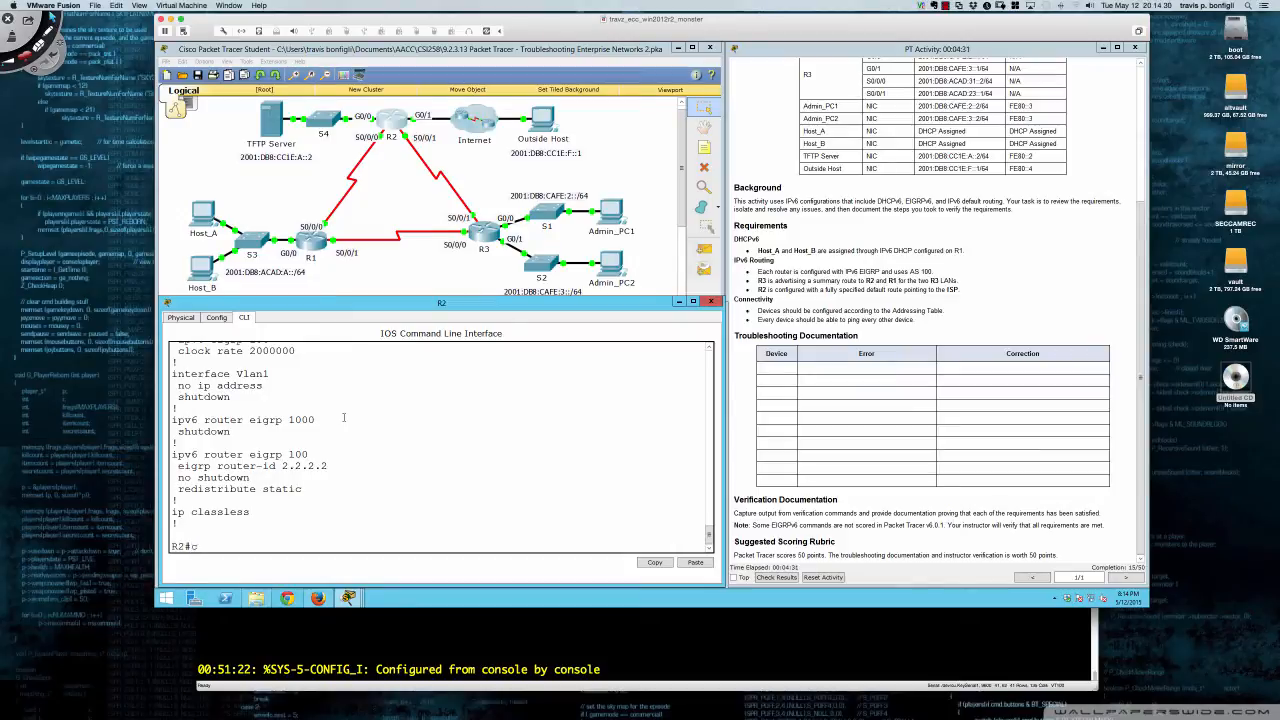
# - In global config, move GigabitEthernet0/0 from IPv6 EIGRP 1000 to EIGRP 100
pyautogui.write('on ft')
pyautogui.press('Return')
pyautogui.write('conf t')
pyautogui.press('Return')
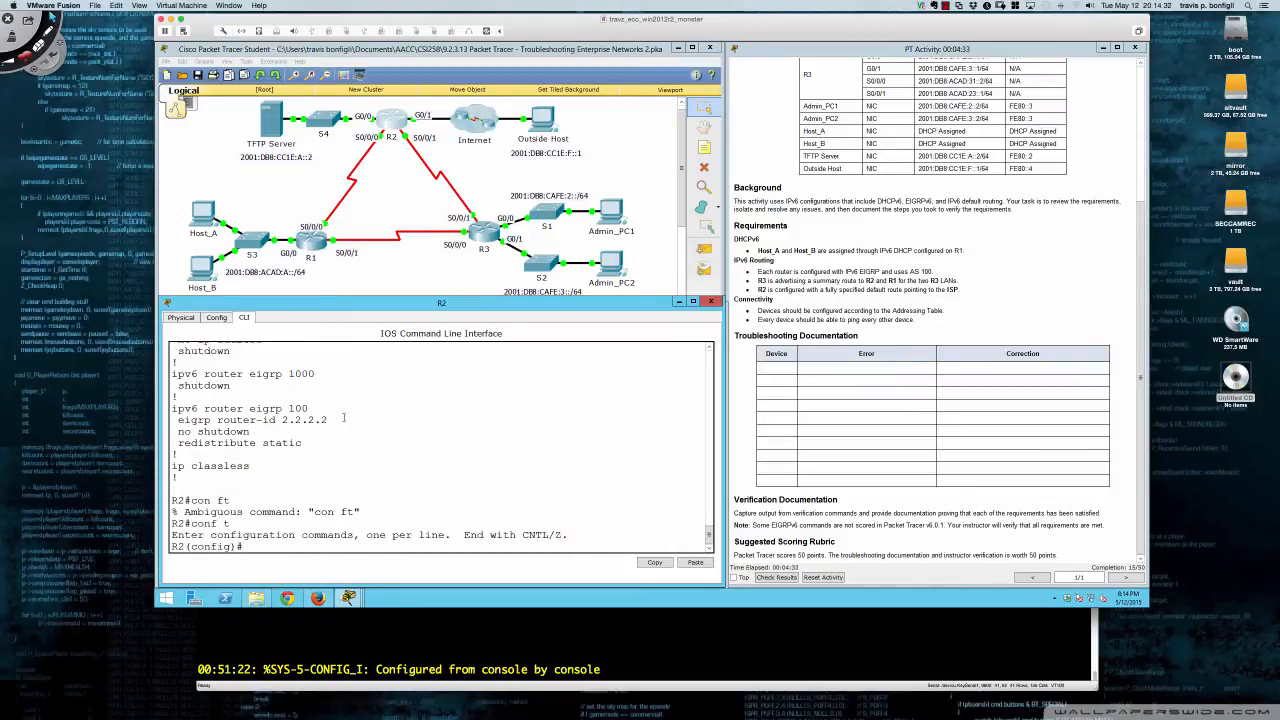
pyautogui.write('int gi0/0')
pyautogui.press('Return')
pyautogui.write('no ipv')
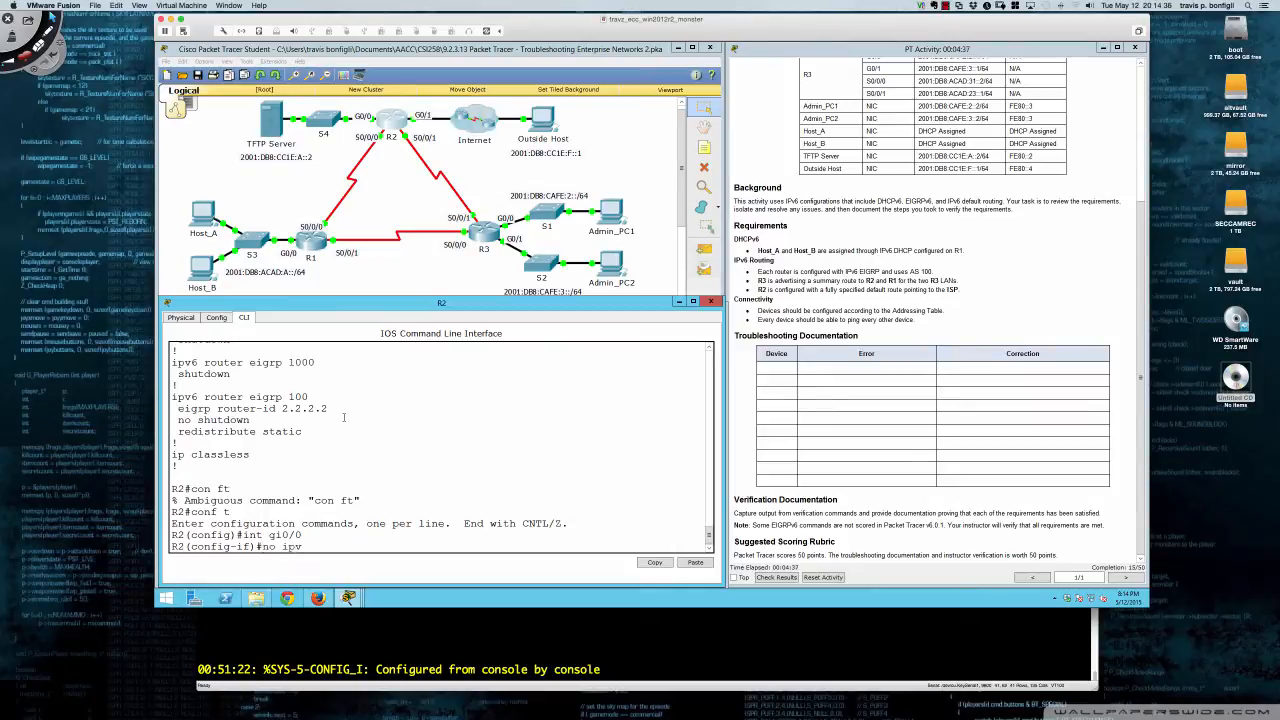
pyautogui.write('6 eigrp 1000')
pyautogui.press('Return')
pyautogui.write('ipv')
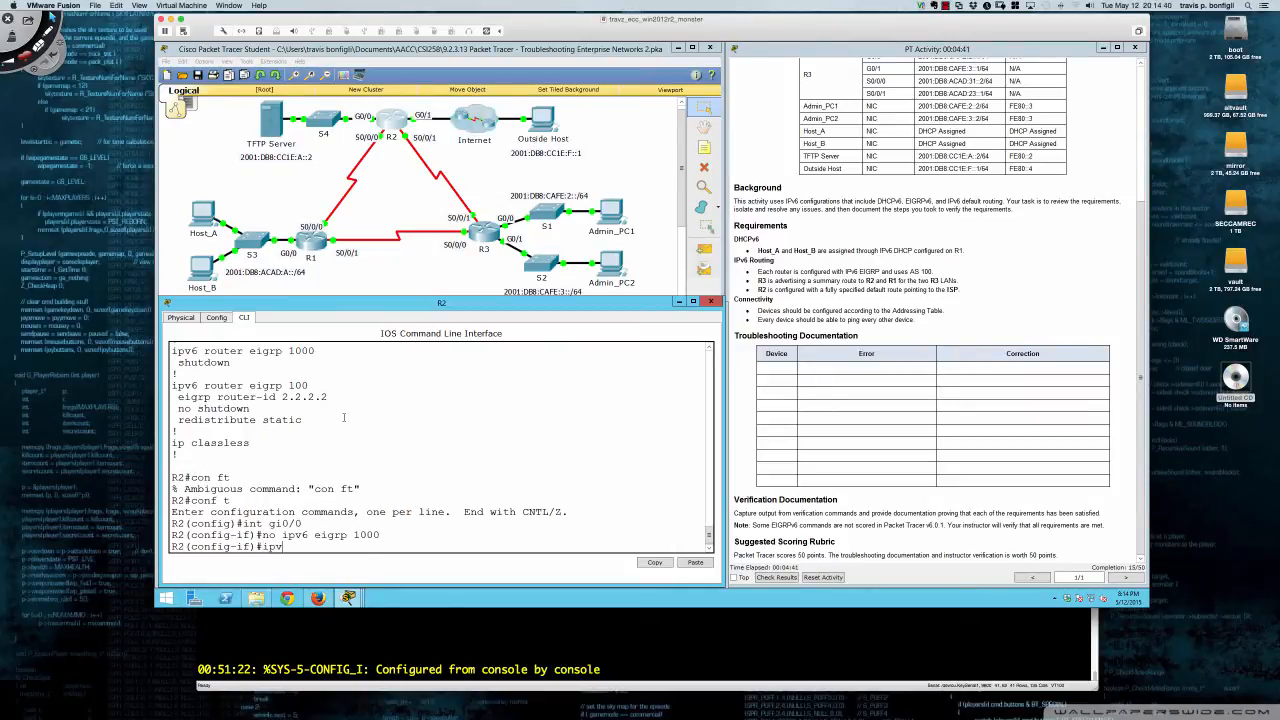
pyautogui.write('6 eigrp 100')
pyautogui.press('Return')
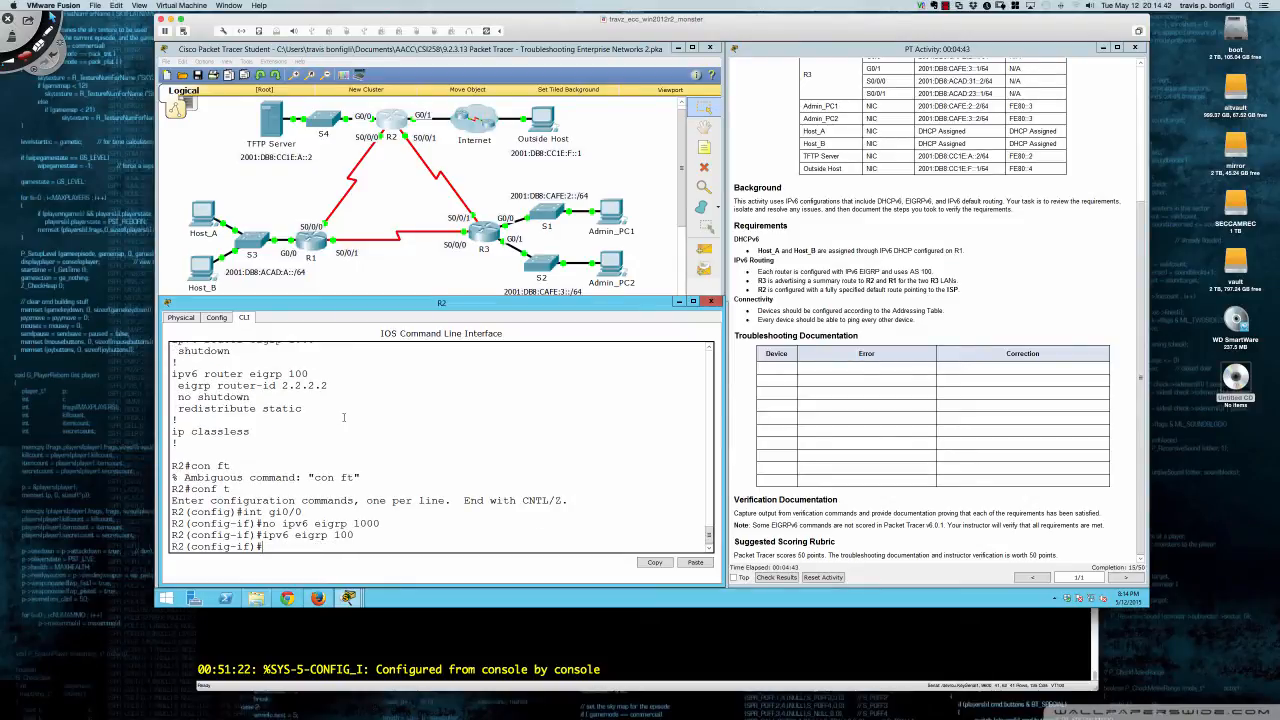
# - Remove GigabitEthernet0/1 from EIGRP 1000 and EIGRP 100, then run 'do sh run'
pyautogui.write('int gi0/1')
pyautogui.press('Return')
pyautogui.write('n')
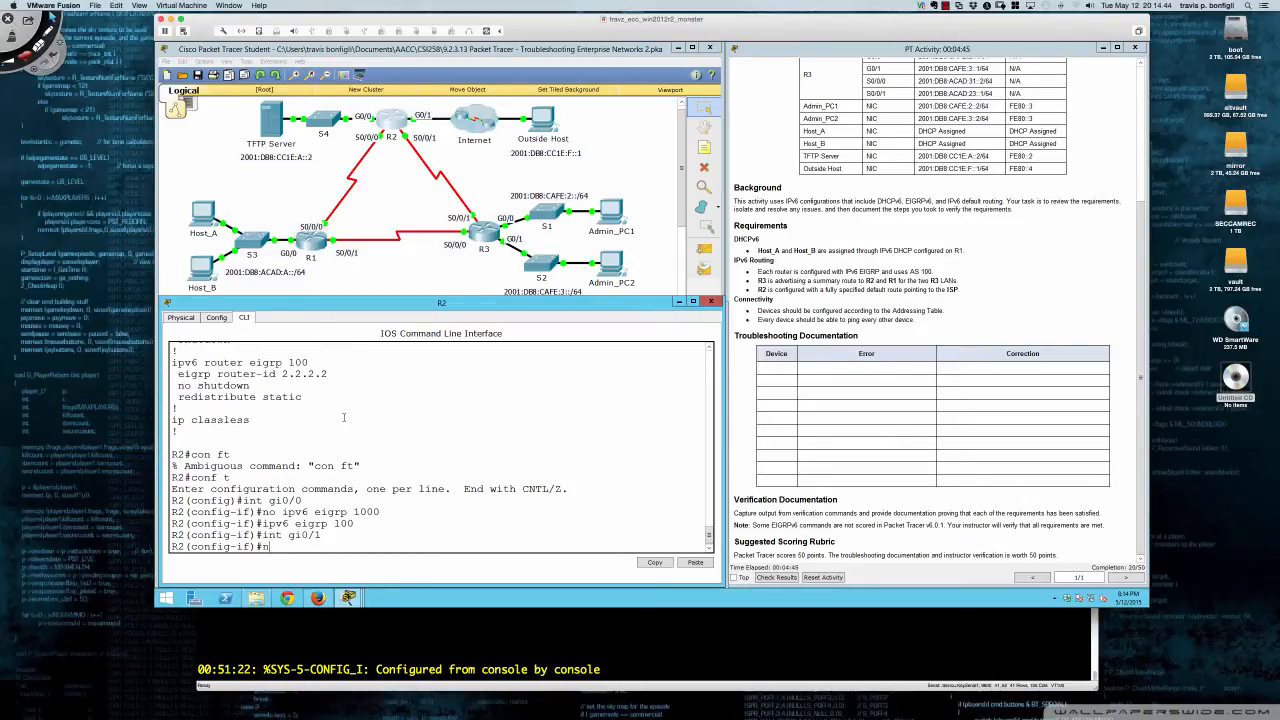
pyautogui.write('o ipv6 eigrp 1000')
pyautogui.press('Return')
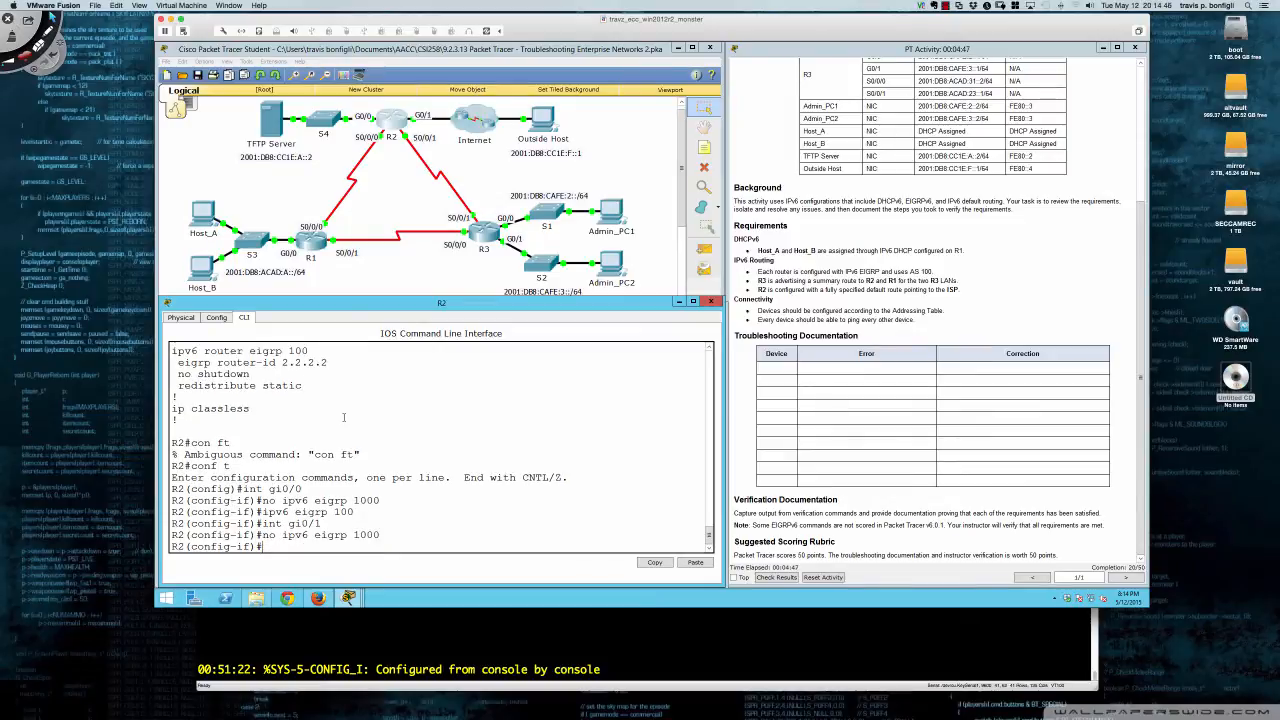
pyautogui.write('int gi0/1')
pyautogui.press('Up')
pyautogui.press('Return')
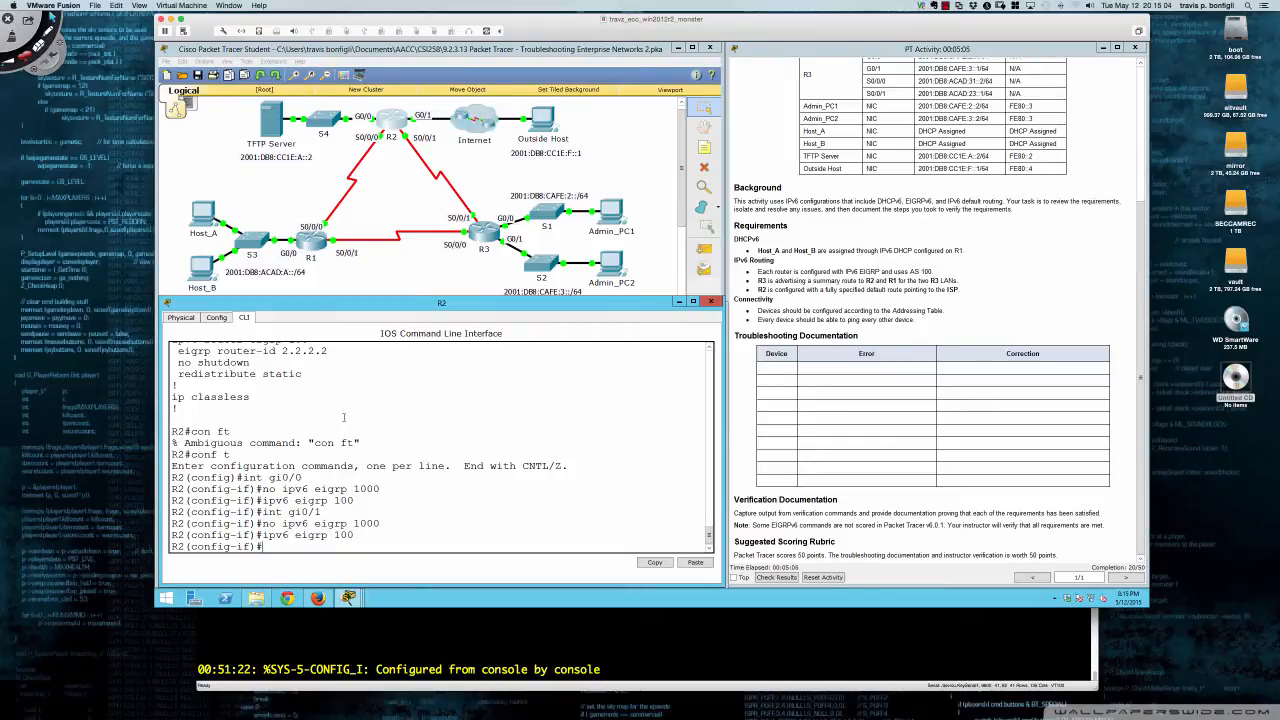
pyautogui.press('Return')
pyautogui.press('Return')
pyautogui.press('Return')
pyautogui.press('Return')
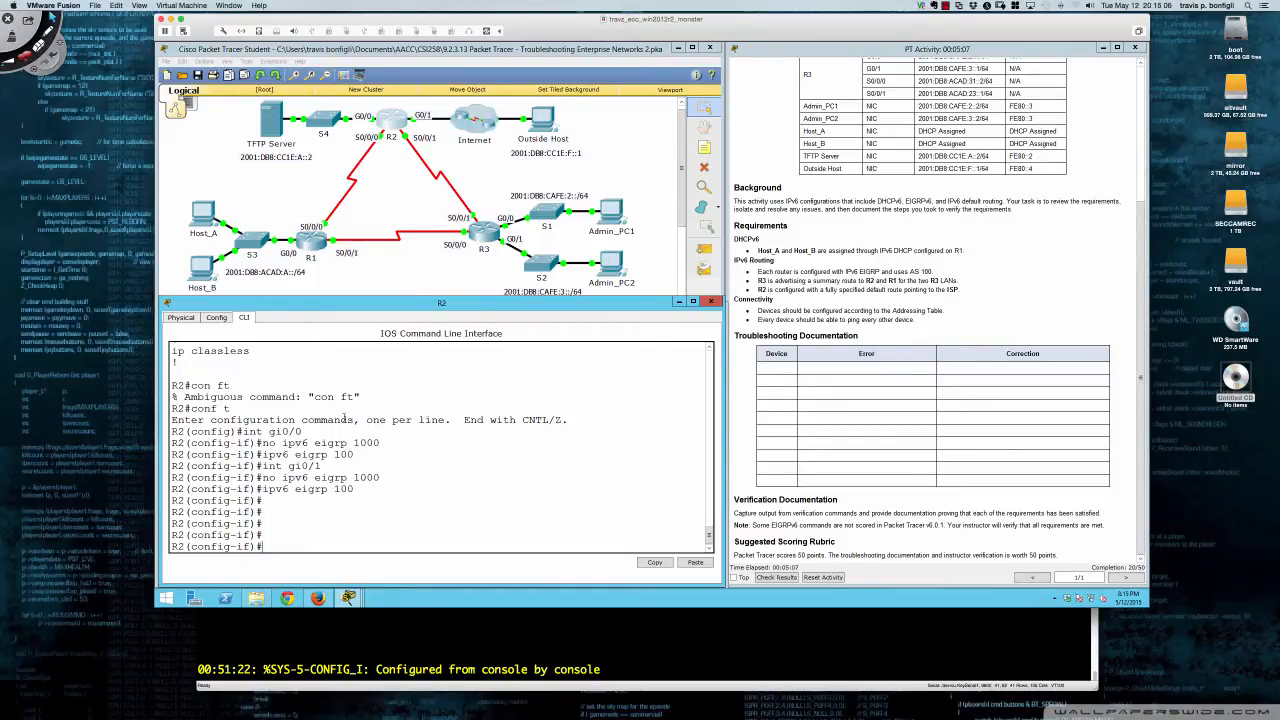
pyautogui.press('Up')
pyautogui.write('no')
pyautogui.press('Return')
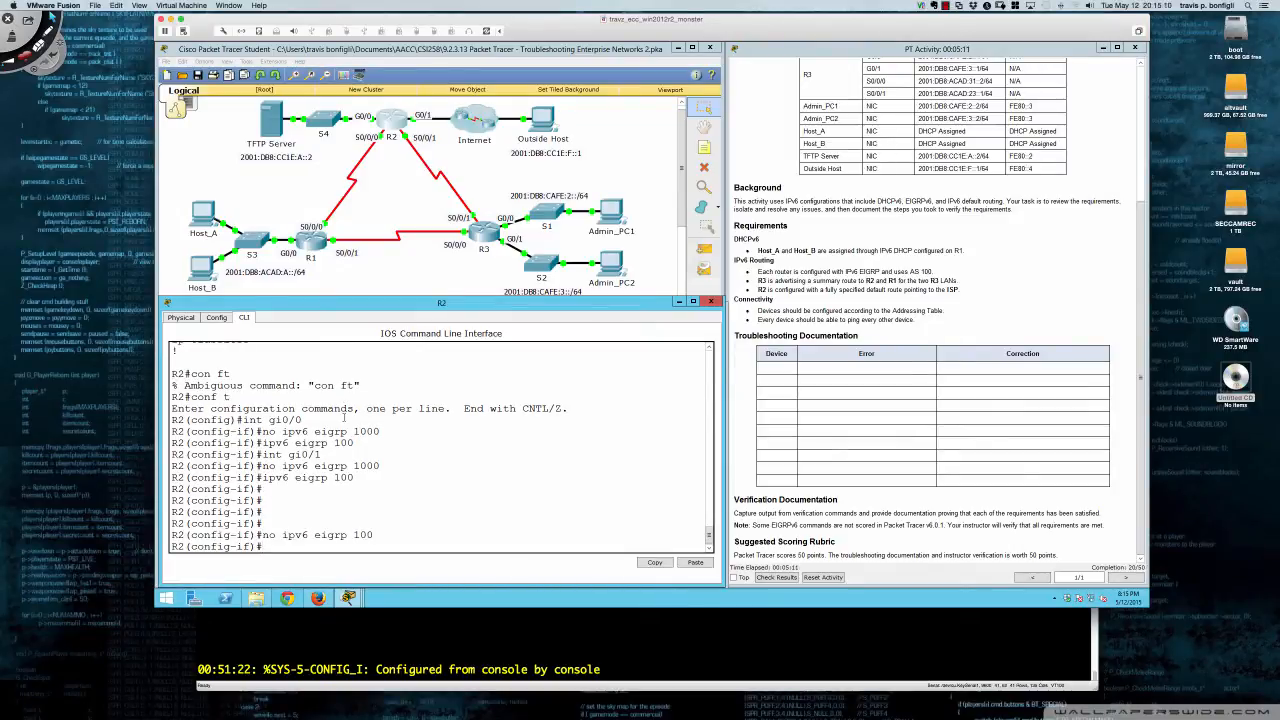
pyautogui.press('Return')
pyautogui.press('Return')
pyautogui.press('Return')
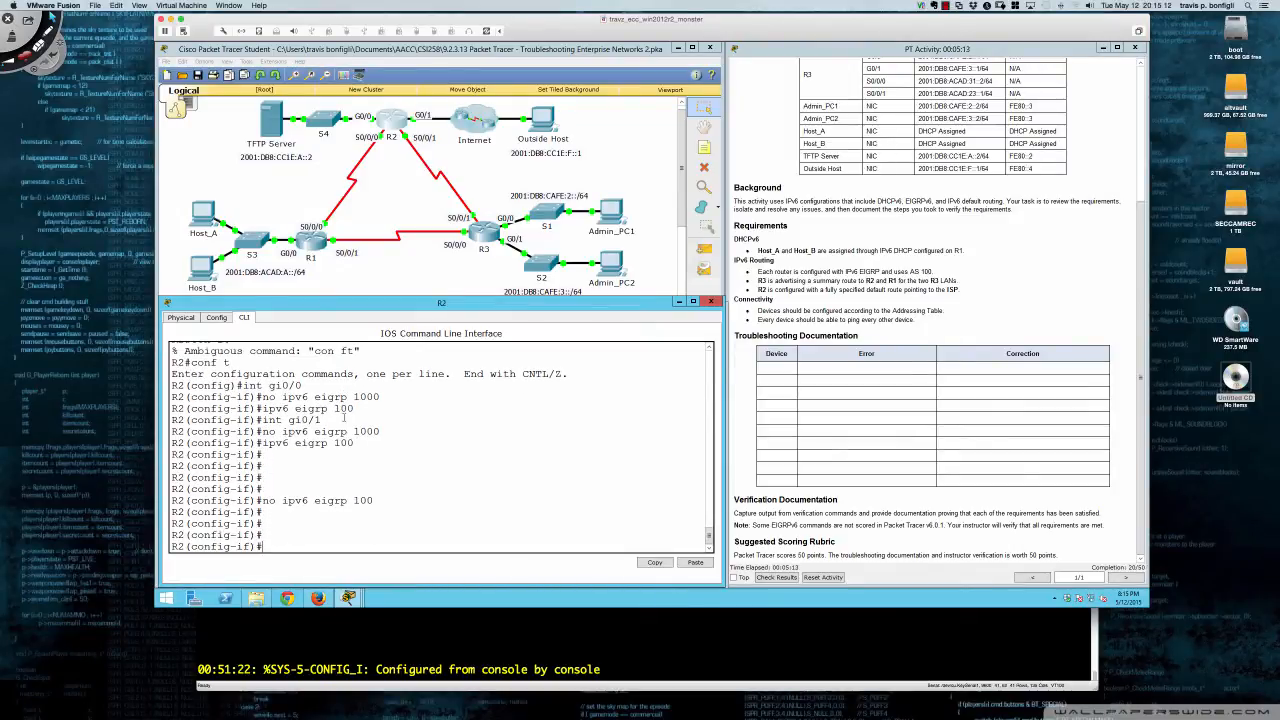
pyautogui.write('do sh run')
pyautogui.press('Return')
# - Page through R2's running configuration to the EIGRP 100 router section, then quit the listing
pyautogui.press('Return')
pyautogui.press('Return')
pyautogui.press('Return')
pyautogui.press('Return')
pyautogui.press('Return')
pyautogui.press('Return')
pyautogui.press('Return')
pyautogui.press('Return')
pyautogui.press('Return')
pyautogui.press('Return')
pyautogui.press('Return')
pyautogui.press('Return')
pyautogui.press('Return')
pyautogui.press('Return')
pyautogui.press('Return')
pyautogui.press('Return')
pyautogui.press('Return')
pyautogui.press('Return')
pyautogui.press('Return')
pyautogui.press('Return')
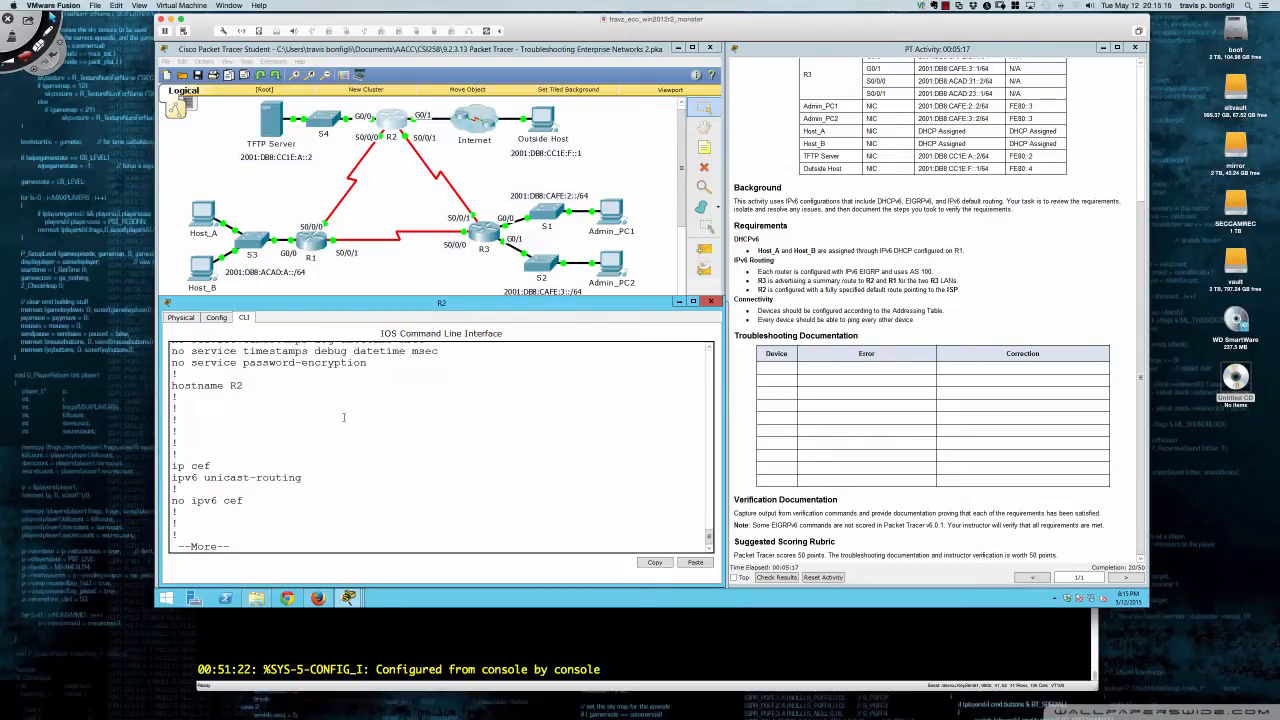
pyautogui.press('Return')
pyautogui.press('Return')
pyautogui.press('Return')
pyautogui.press('Return')
pyautogui.press('Return')
pyautogui.press('Return')
pyautogui.press('Return')
pyautogui.press('Return')
pyautogui.press('Return')
pyautogui.press('Return')
pyautogui.press('Return')
pyautogui.press('Return')
pyautogui.press('Return')
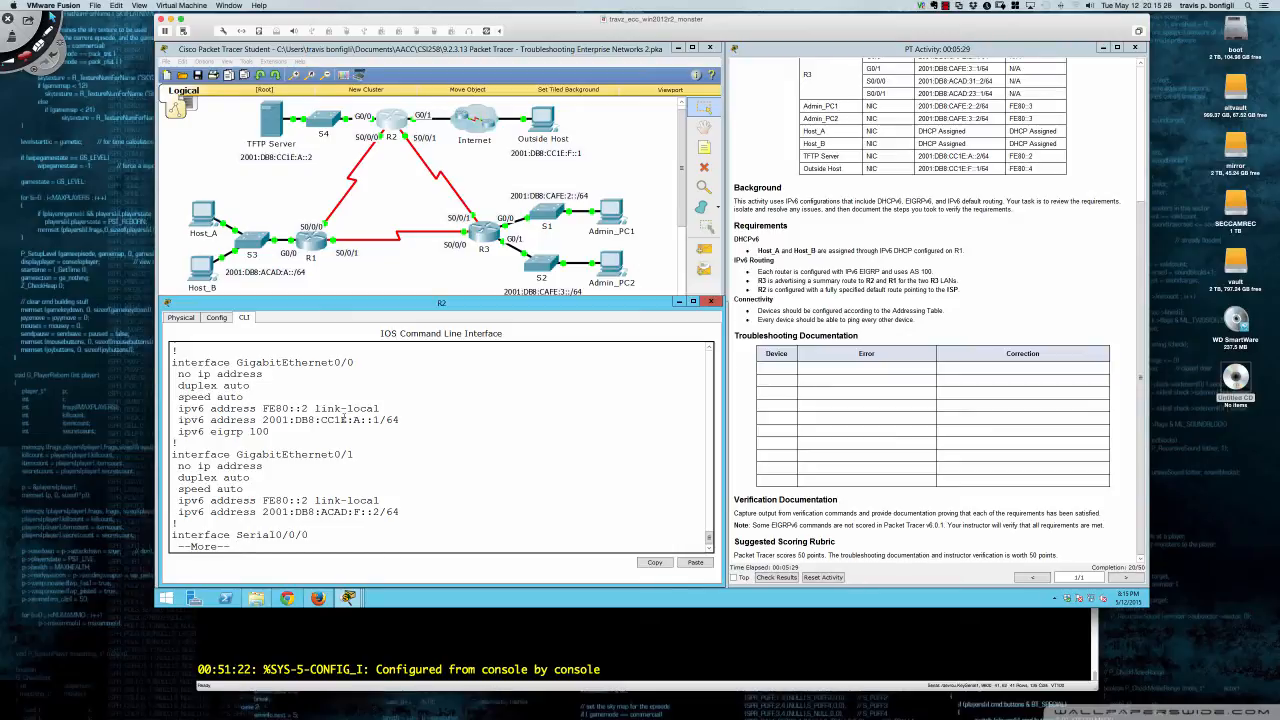
pyautogui.press('space')
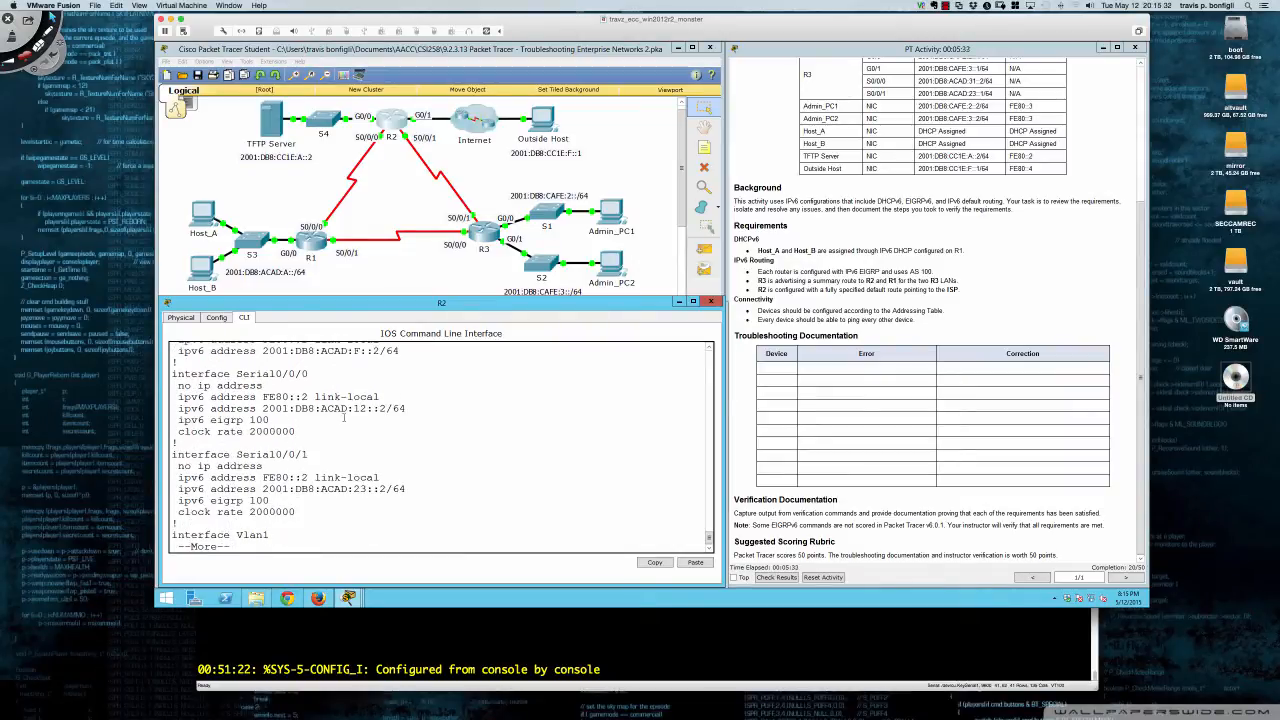
pyautogui.press('Return')
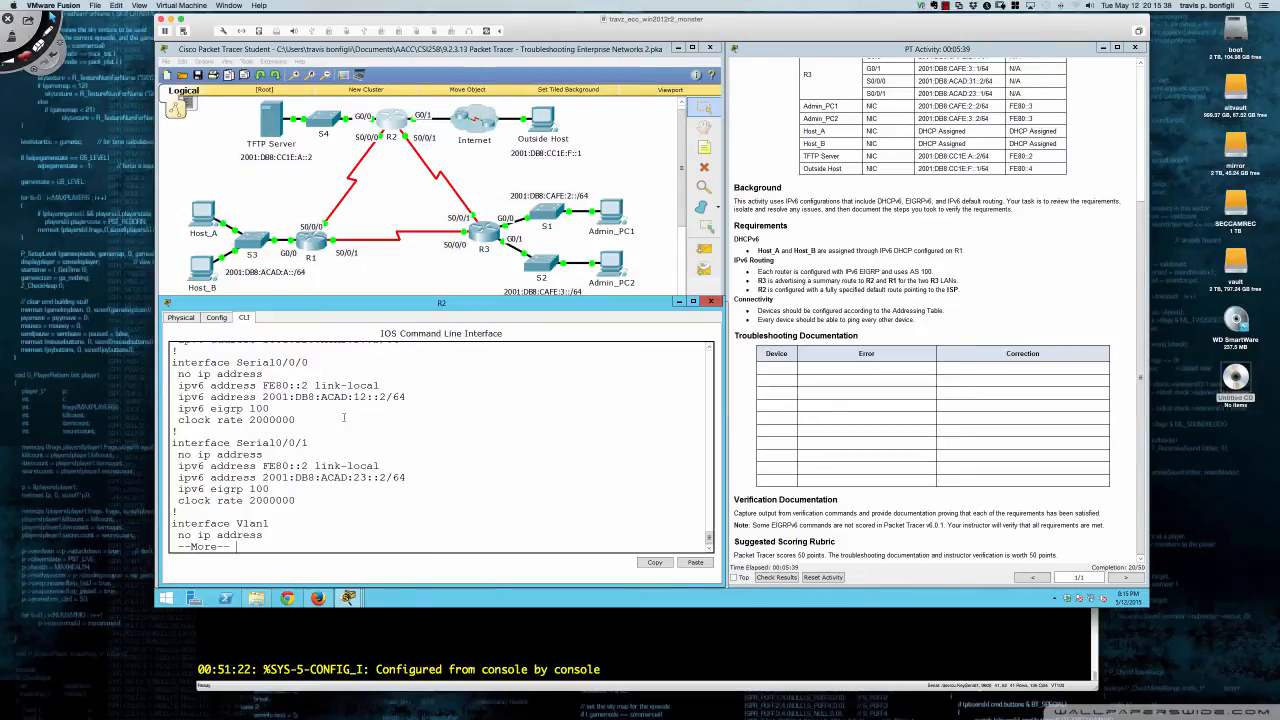
pyautogui.press('Return')
pyautogui.press('Return')
pyautogui.press('Return')
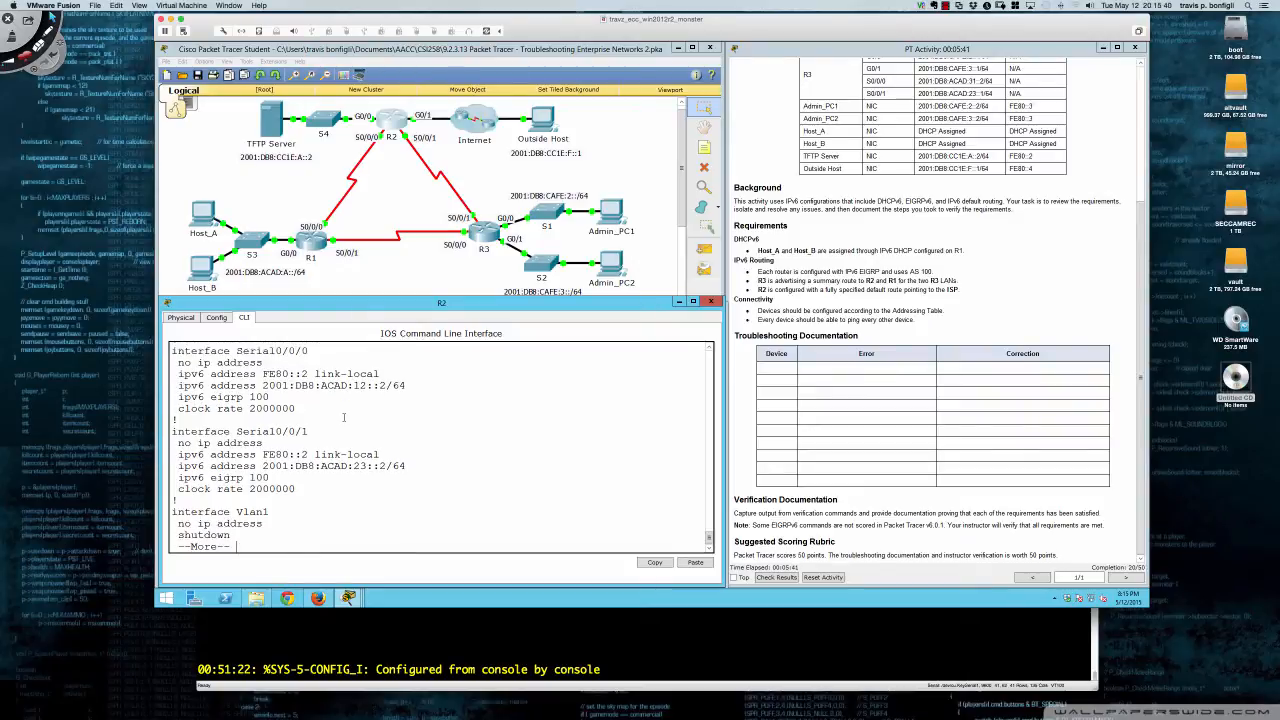
pyautogui.press('Return')
pyautogui.press('Return')
pyautogui.press('Return')
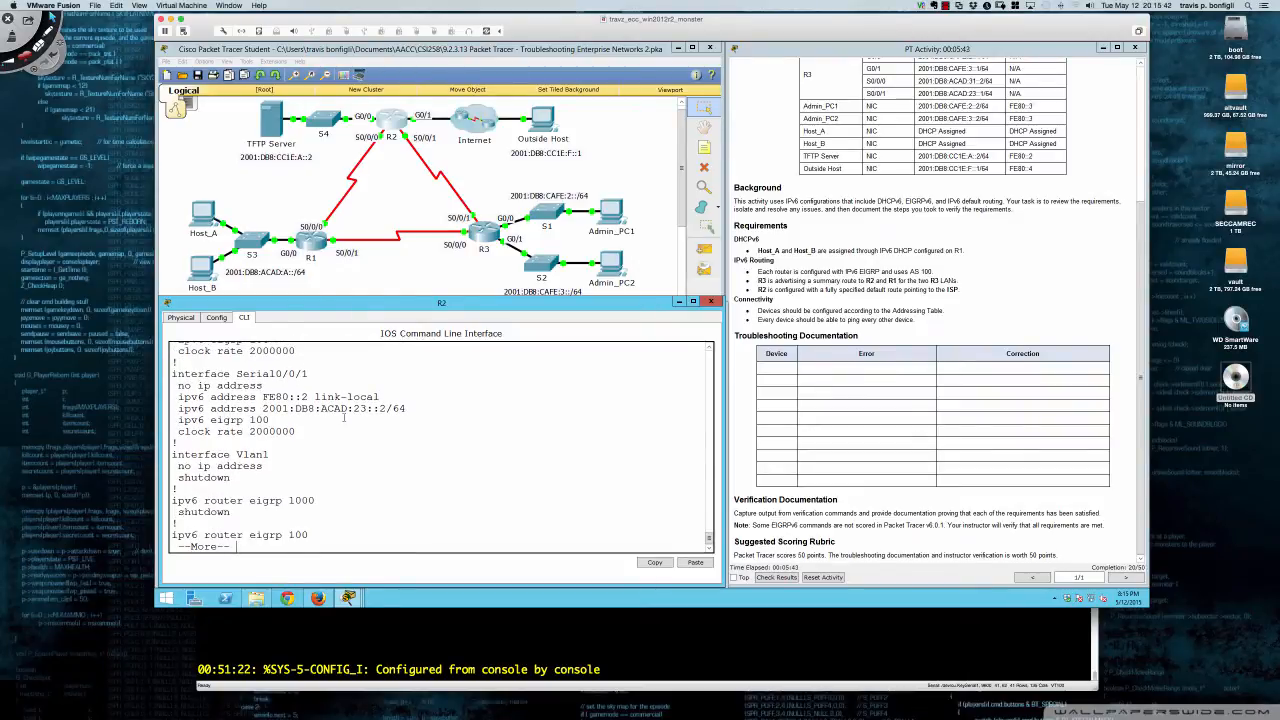
pyautogui.press('Return')
pyautogui.press('Return')
pyautogui.press('Return')
pyautogui.press('Return')
pyautogui.press('Return')
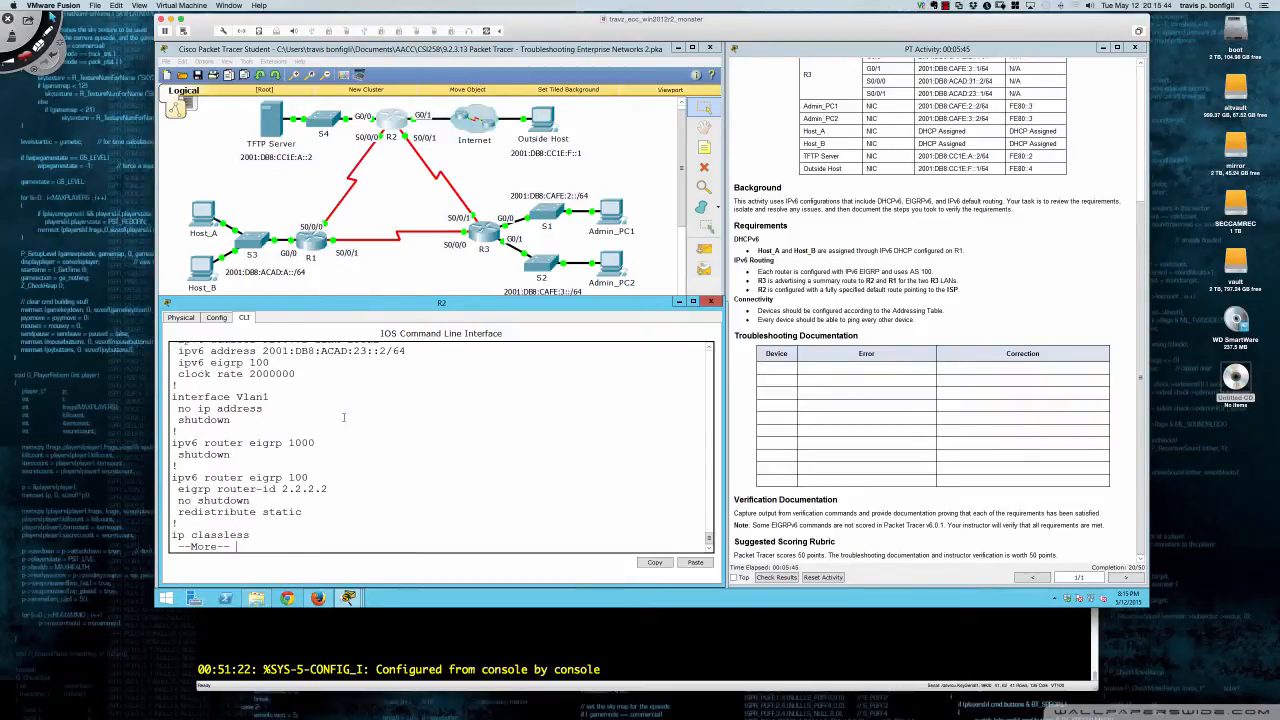
pyautogui.press('q')
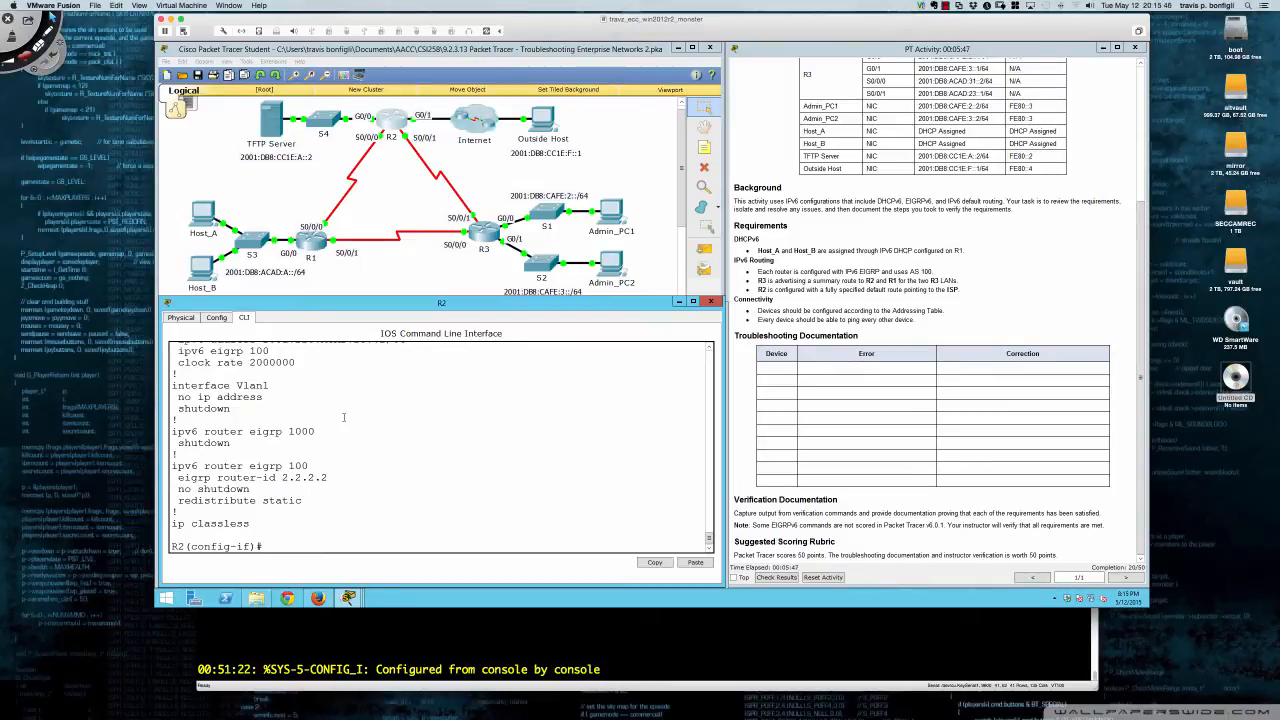
# - Delete R2's IPv6 EIGRP 1000 routing process with 'no ipv6 router eigrp 1000' and rerun 'do sh run'
pyautogui.write('exit')
pyautogui.press('Return')
pyautogui.write('no ipv')
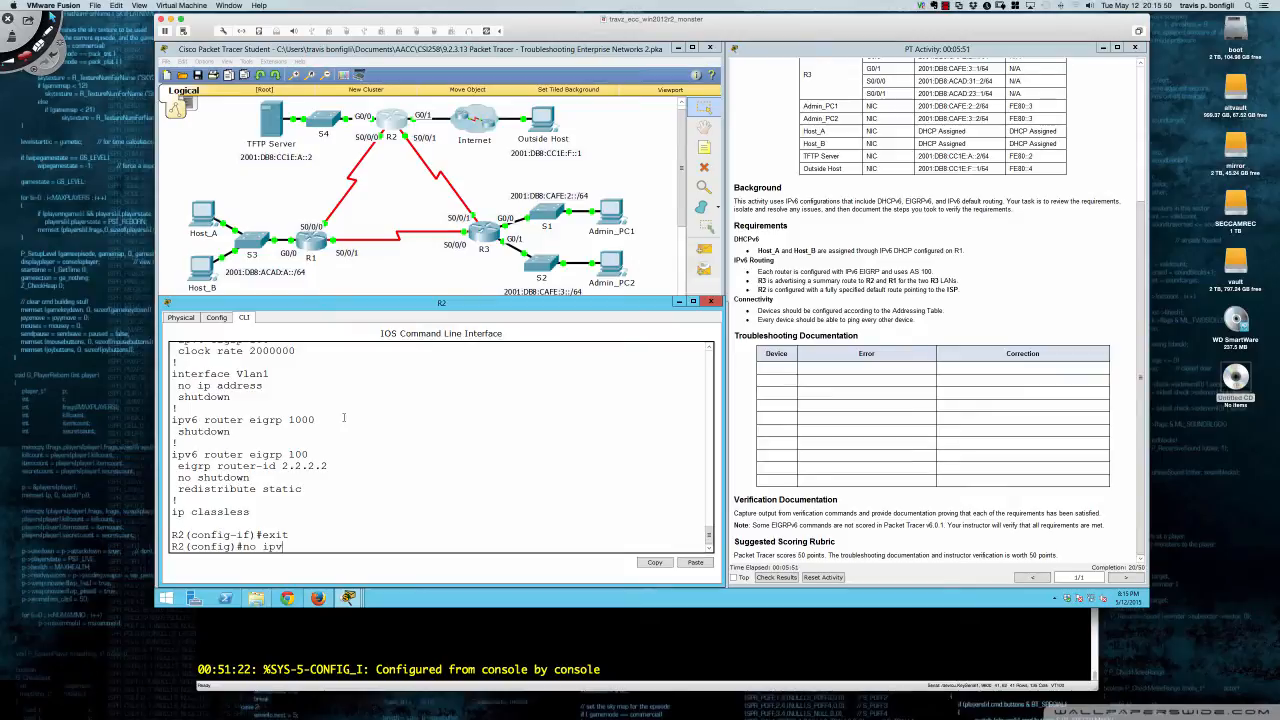
pyautogui.write('6 router eigrp 1000')
pyautogui.press('Return')
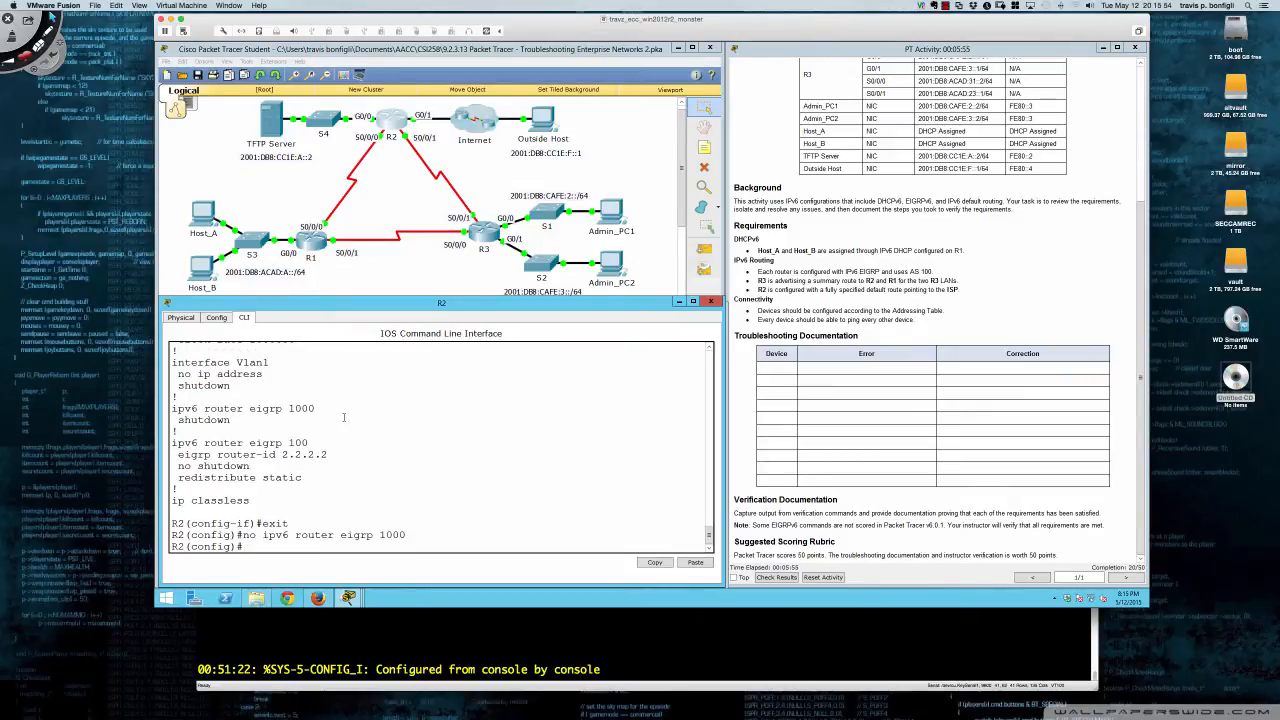
pyautogui.press('Return')
pyautogui.press('Return')
pyautogui.press('Return')
pyautogui.write('do sh run')
pyautogui.press('Return')
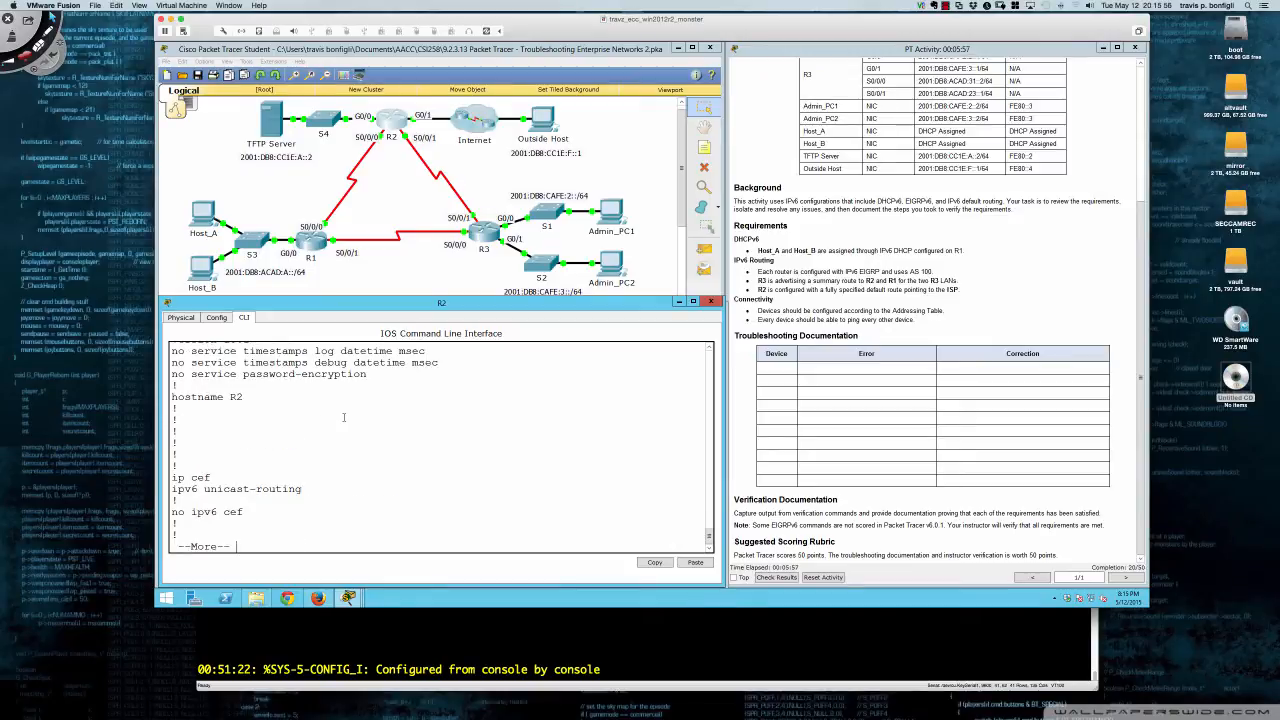
# - Page to the end and highlight GigabitEthernet0/0 in the ::/0 default route line
pyautogui.press('space')
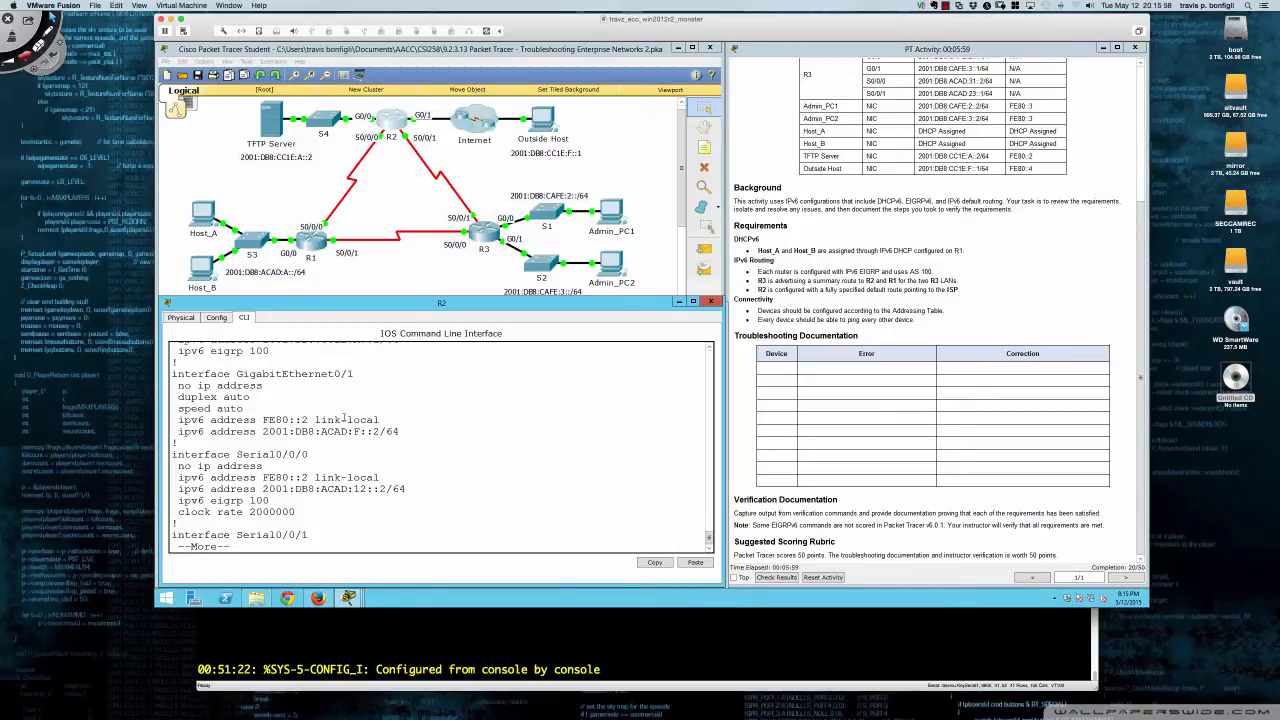
pyautogui.press('space')
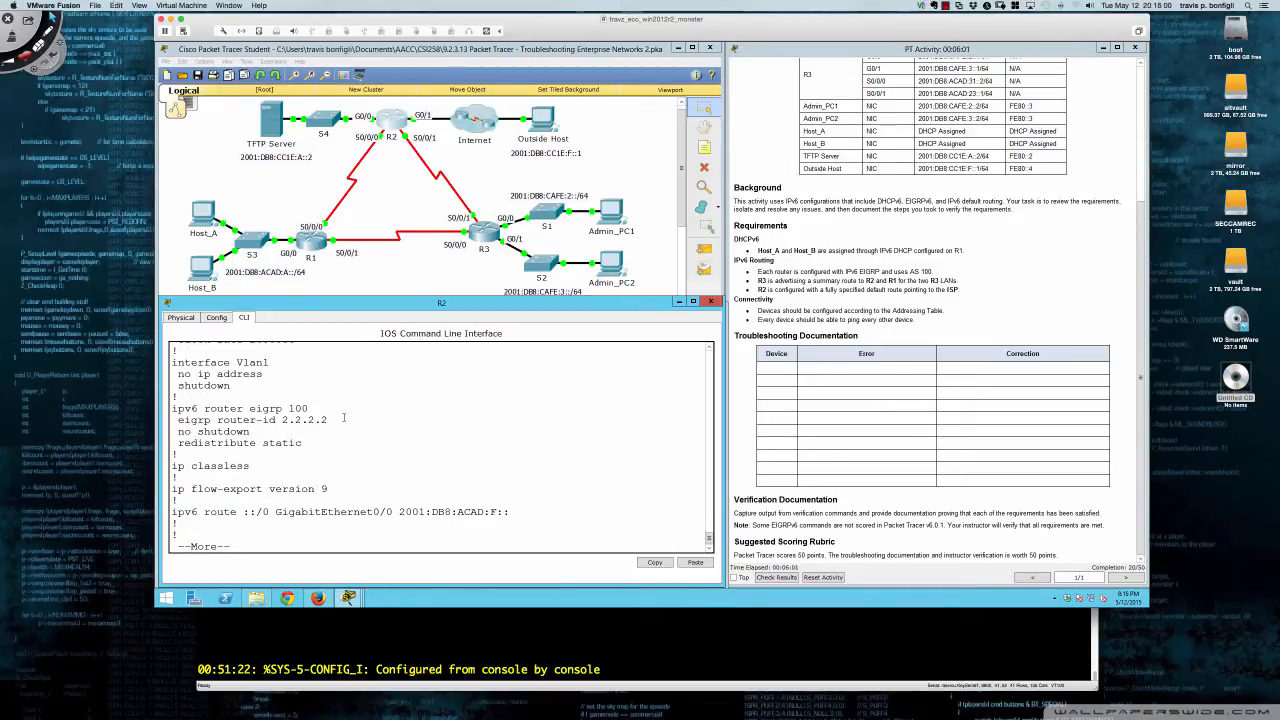
pyautogui.press('space')
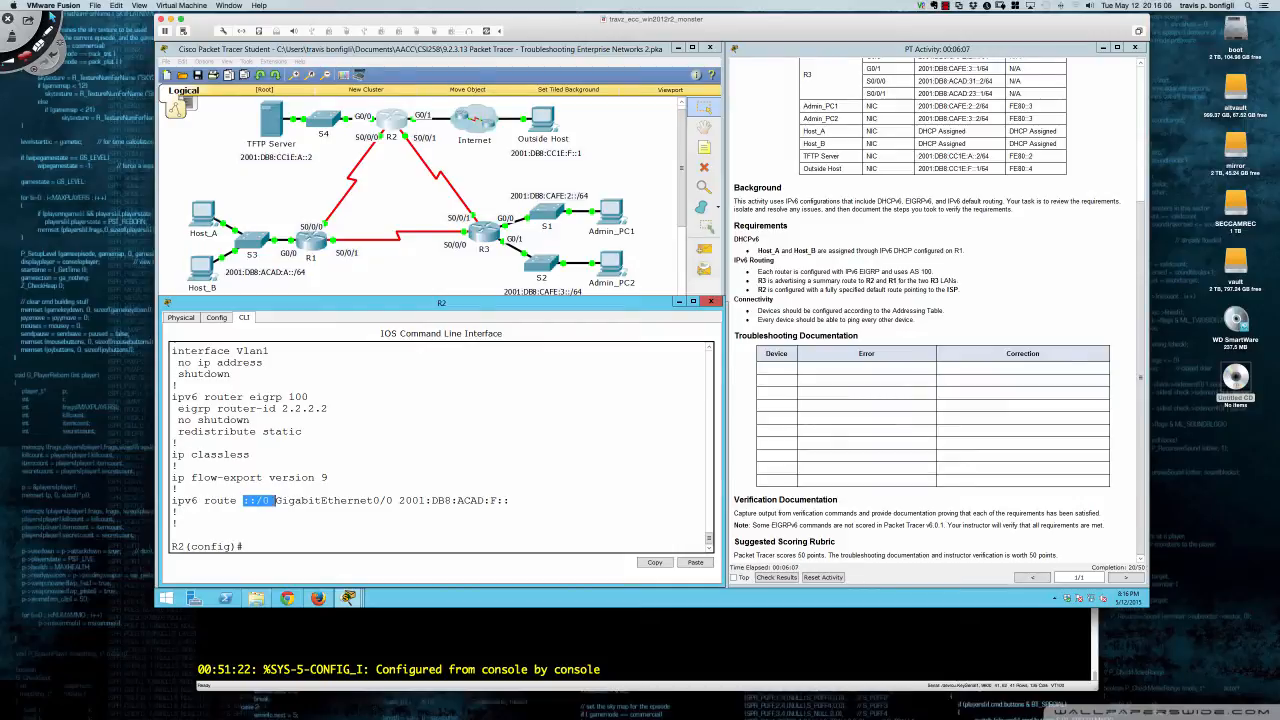
pyautogui.doubleClick(278, 500)
pyautogui.hotkey('shift', 'Right')
pyautogui.hotkey('shift', 'Right')
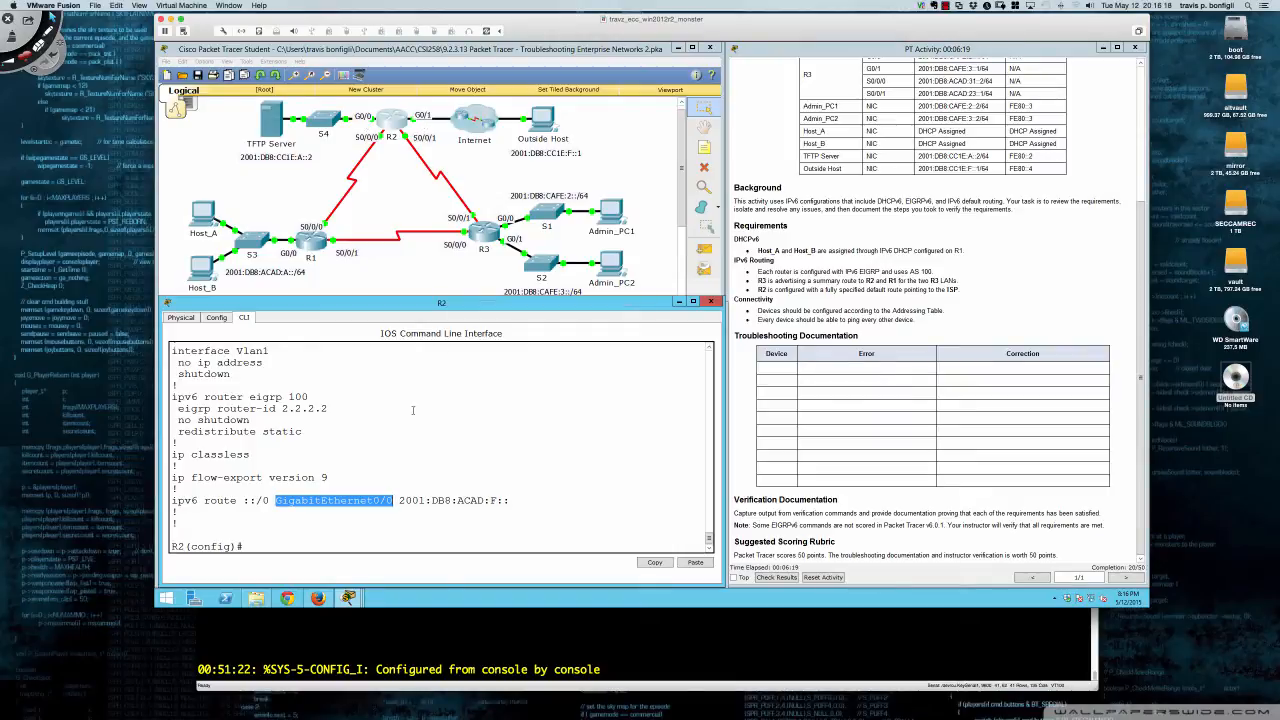
pyautogui.moveTo(373, 500); pyautogui.dragTo(394, 500)
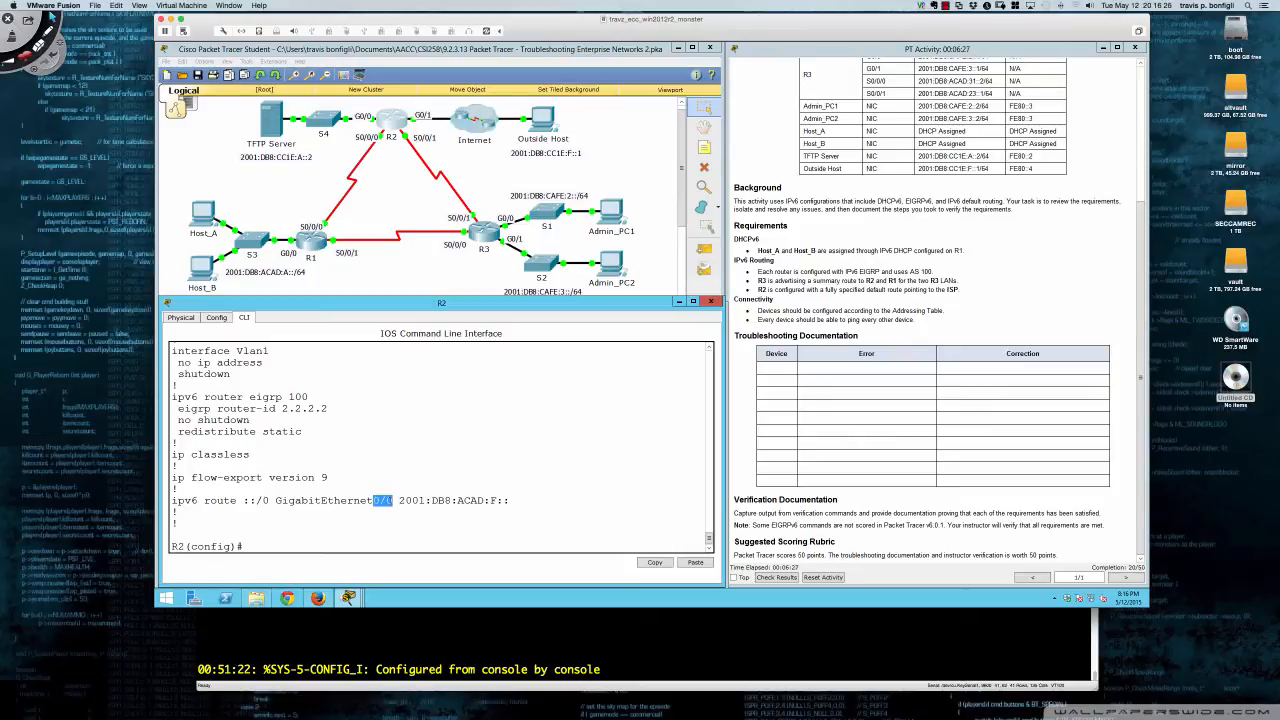
pyautogui.click(388, 507)
# - Shut down and re-enable R2's GigabitEthernet0/1 interface
pyautogui.write('int gi0/1')
pyautogui.press('Return')
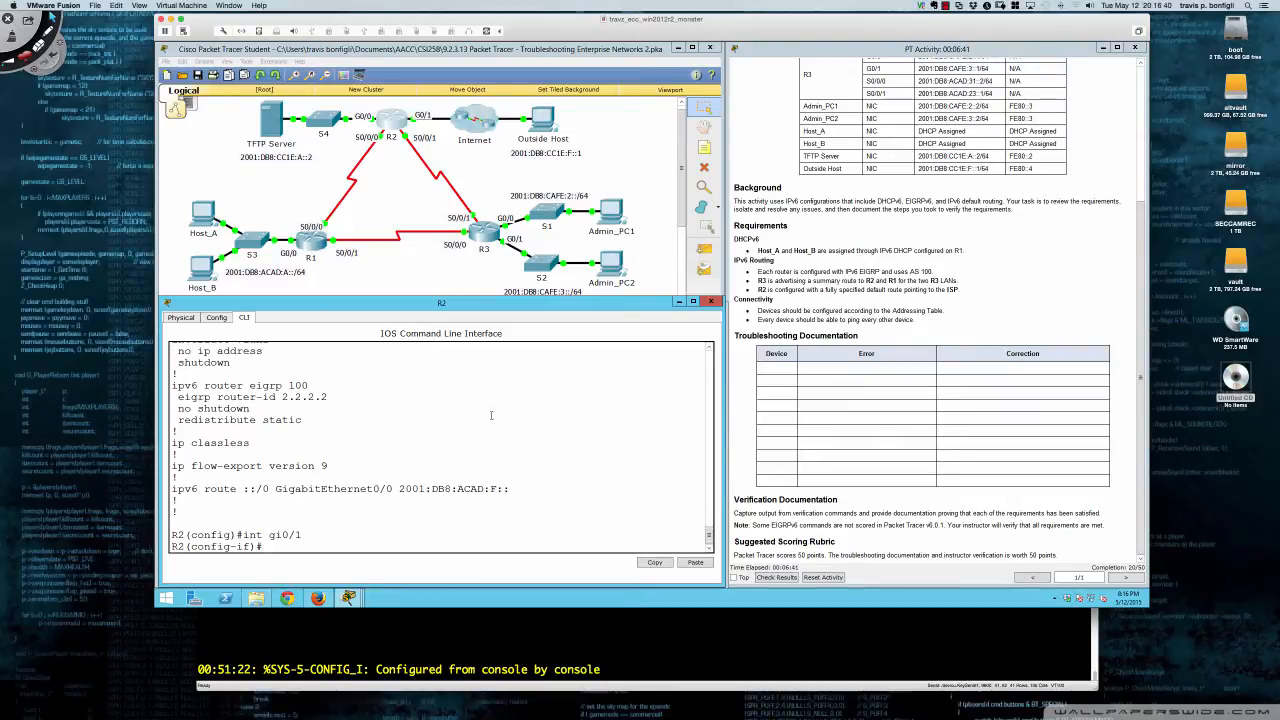
pyautogui.write('shut')
pyautogui.press('Return')
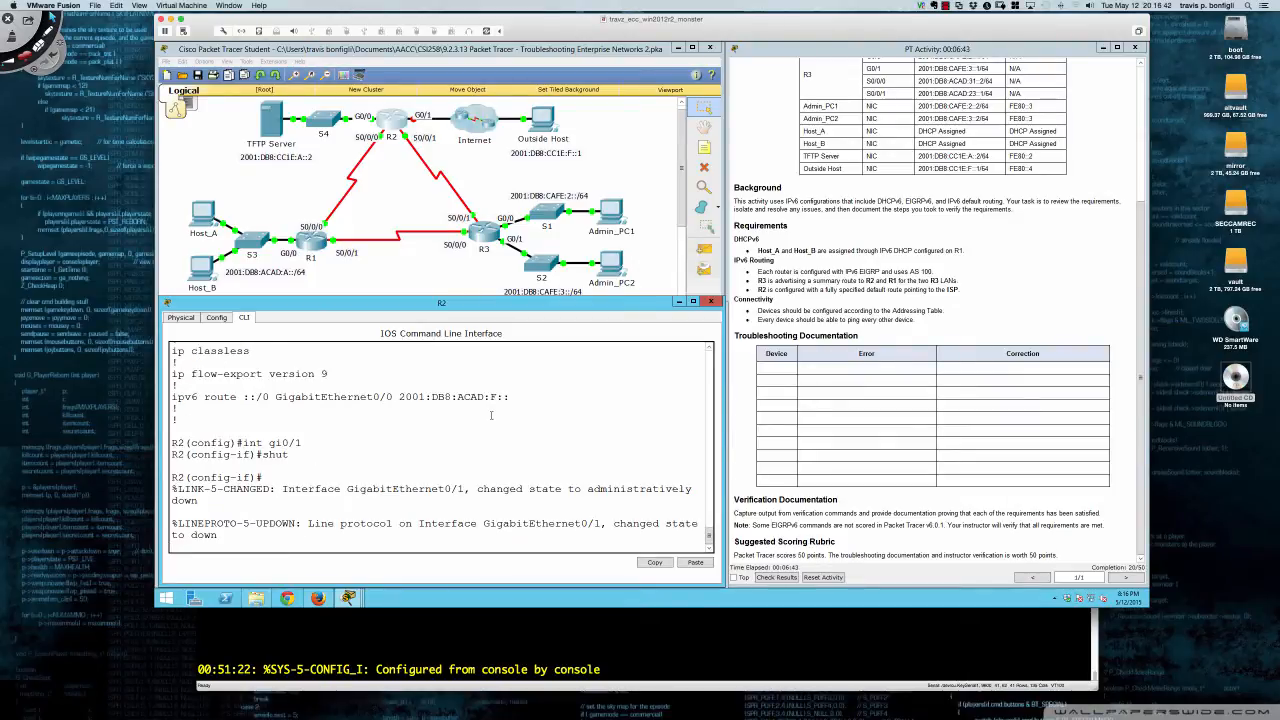
pyautogui.press('Return')
pyautogui.press('Return')
pyautogui.press('Return')
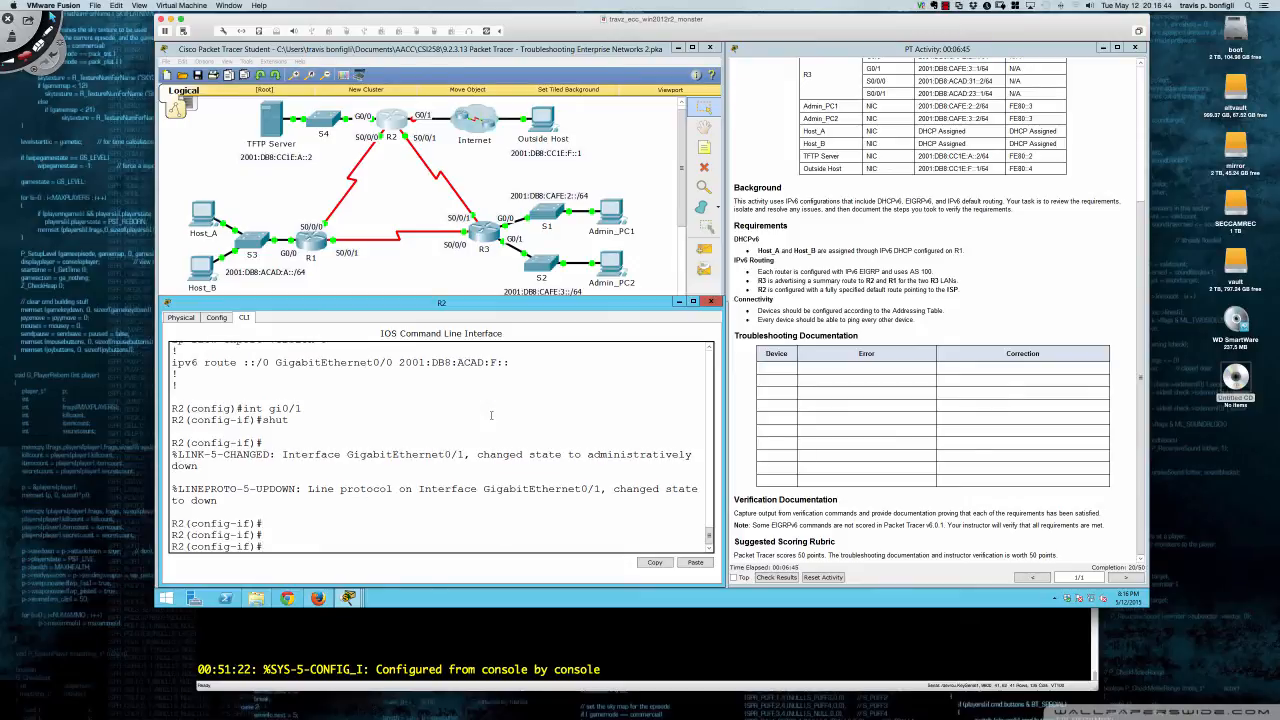
pyautogui.write('no shut')
pyautogui.press('Return')
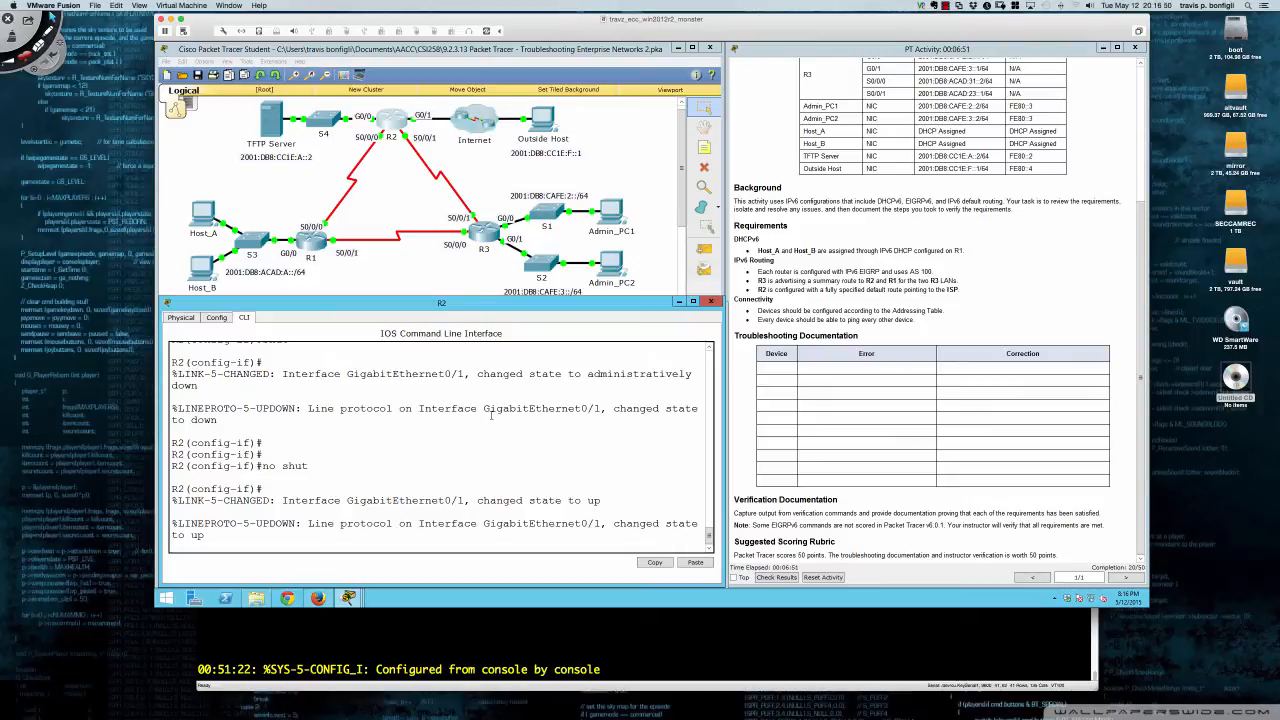
pyautogui.press('Return')
pyautogui.press('Return')
# - Shut down GigabitEthernet0/0, then re-enable it with 'no shut' until link and protocol come up
pyautogui.write('int gi0/0')
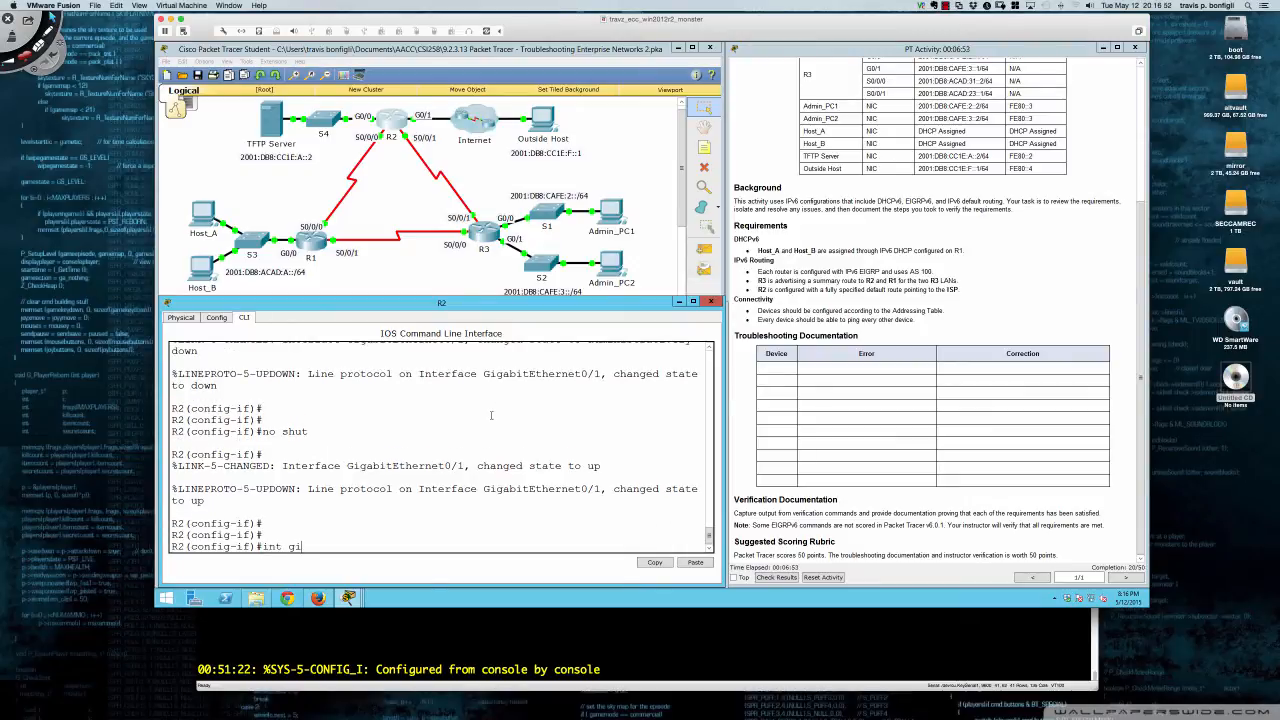
pyautogui.press('Return')
pyautogui.write('shut')
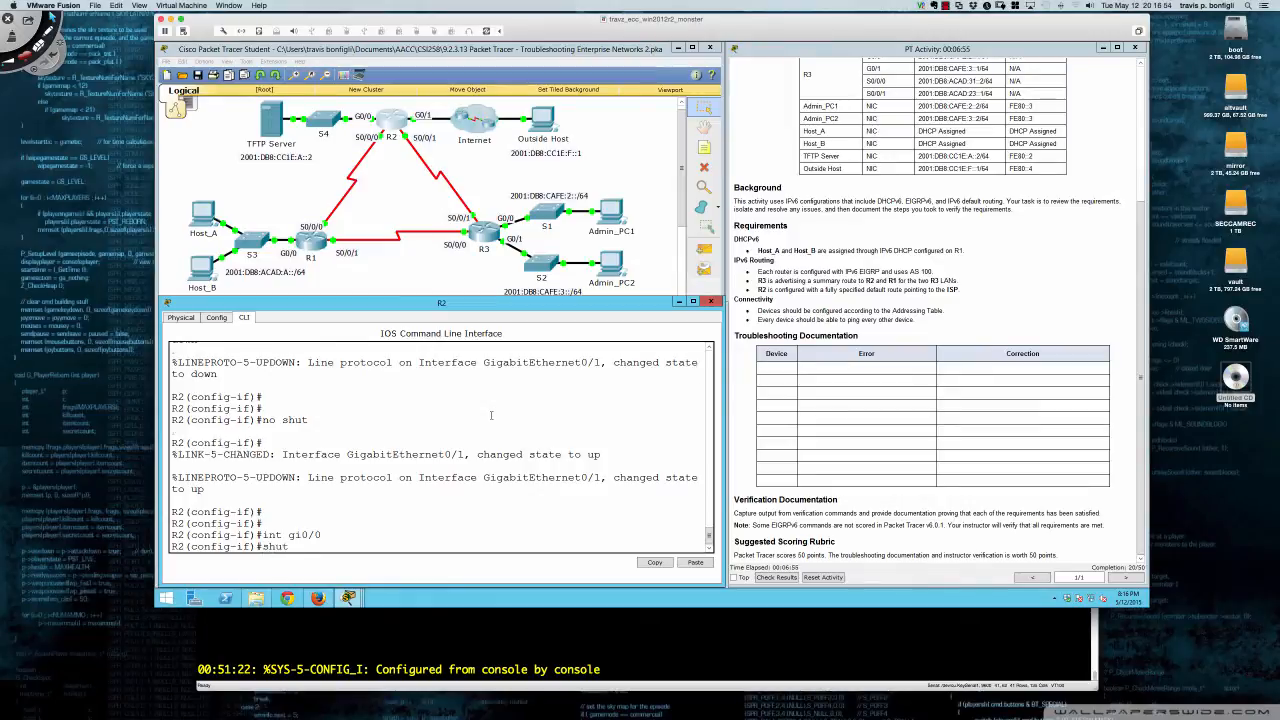
pyautogui.press('Return')
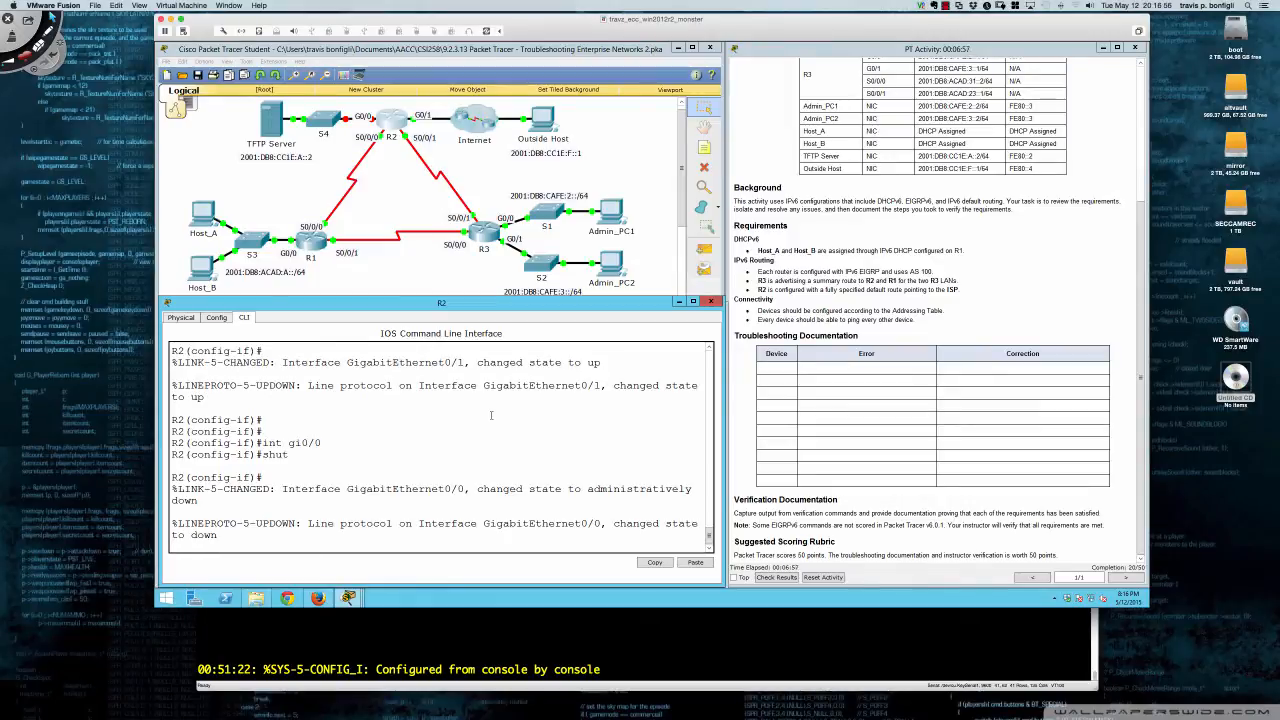
pyautogui.press('Return')
pyautogui.press('Return')
pyautogui.write('no shut')
pyautogui.press('Return')
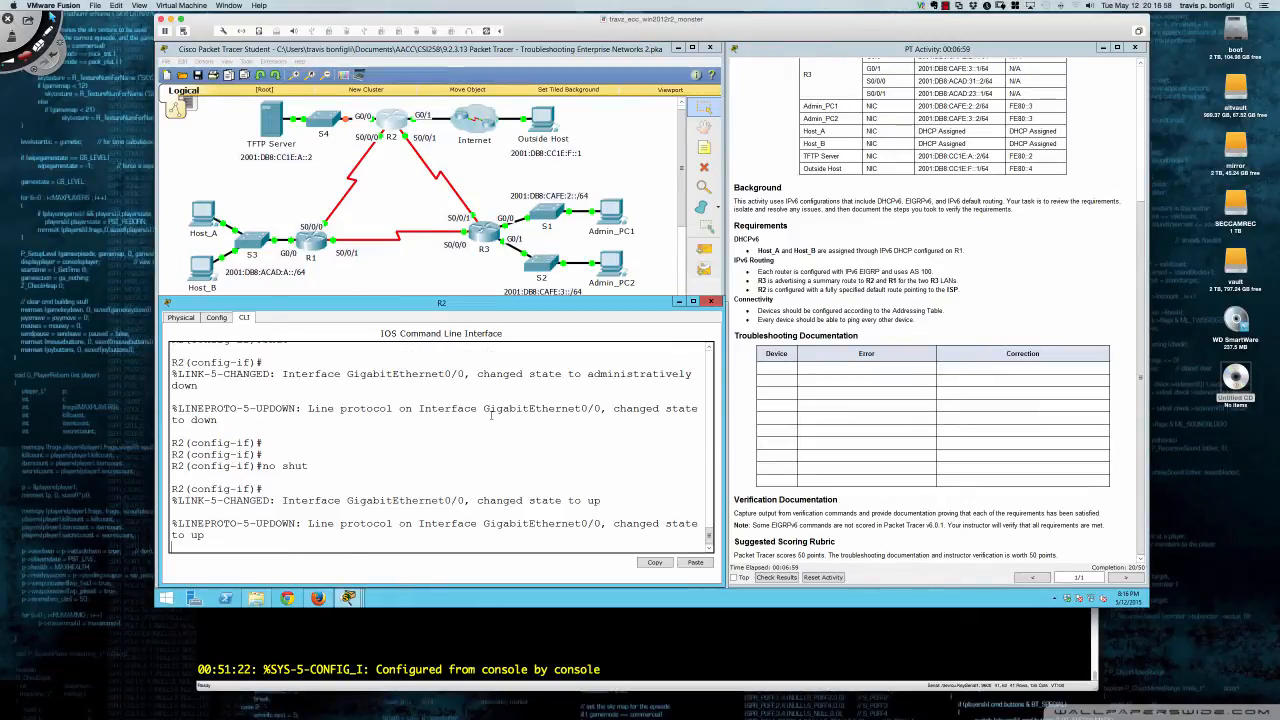
pyautogui.press('Return')
pyautogui.press('Return')
pyautogui.press('Return')
pyautogui.press('Return')
pyautogui.press('Return')
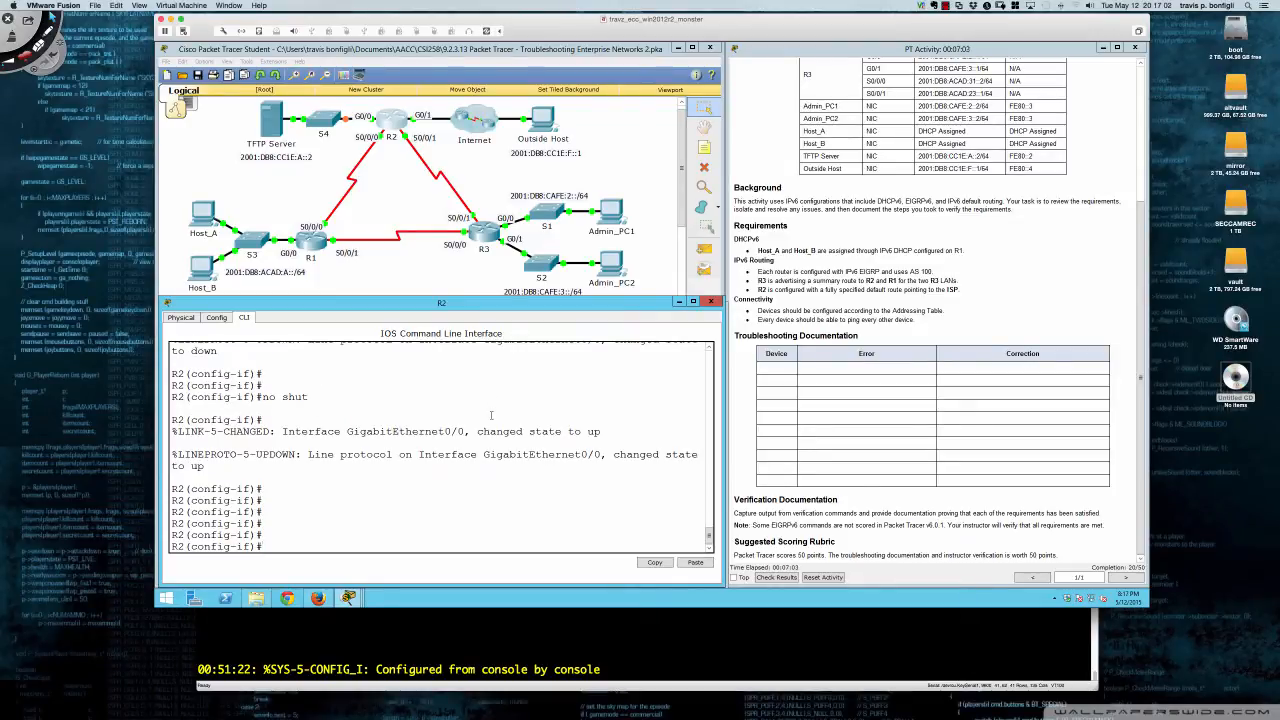
pyautogui.press('Return')
pyautogui.press('Return')
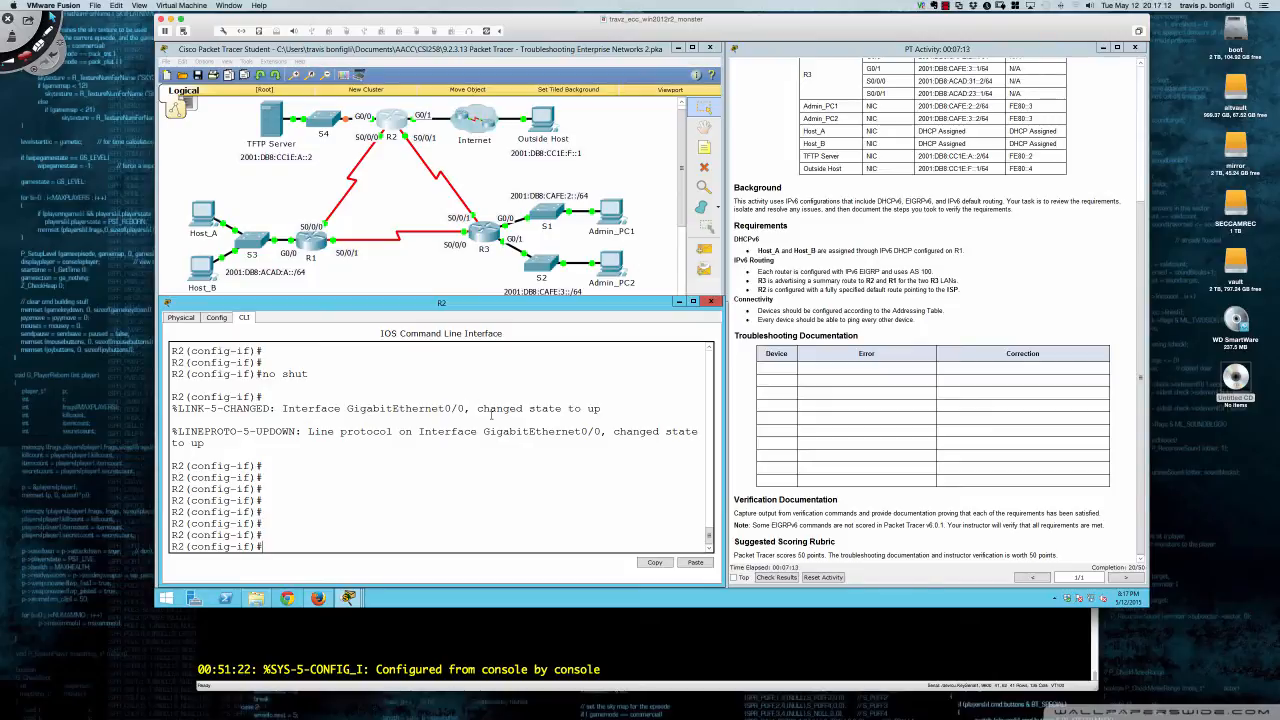
pyautogui.press('Return')
pyautogui.press('Return')
pyautogui.press('Return')
# - Show R2's running config and compare the G0/0 default route against R2's G0/1 address in the Addressing Table
pyautogui.write('do sh run')
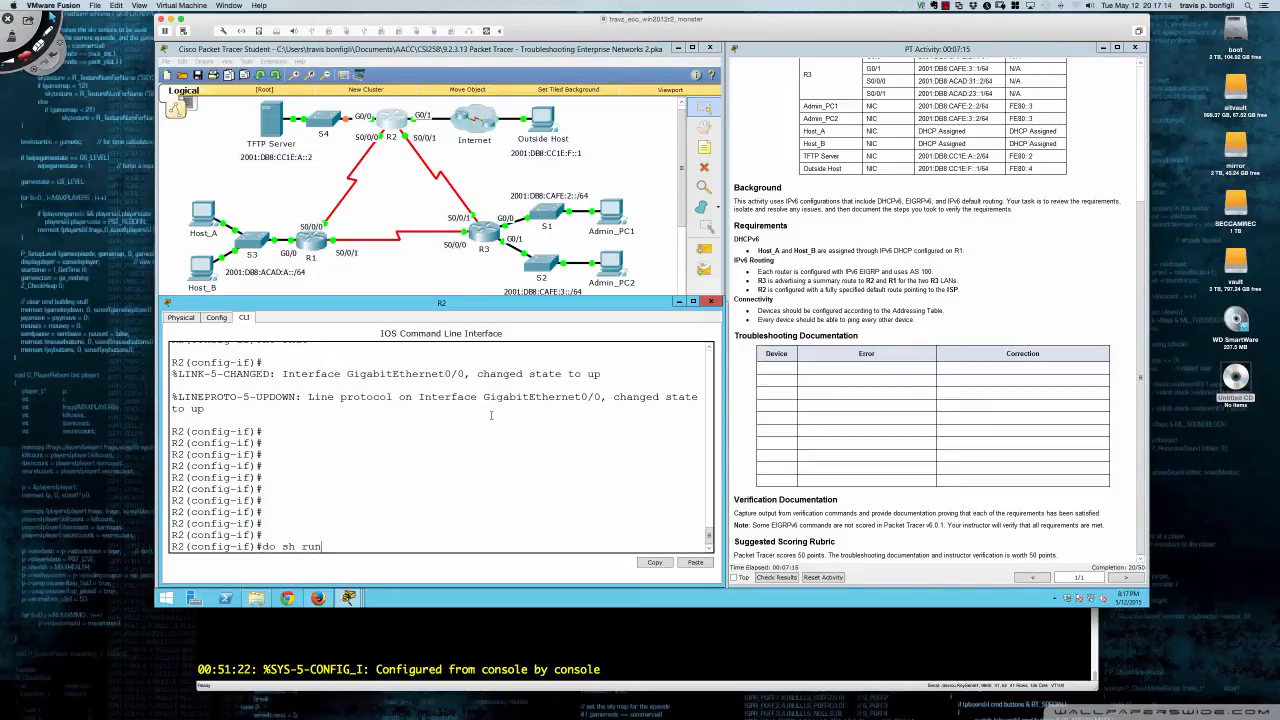
pyautogui.press('Return')
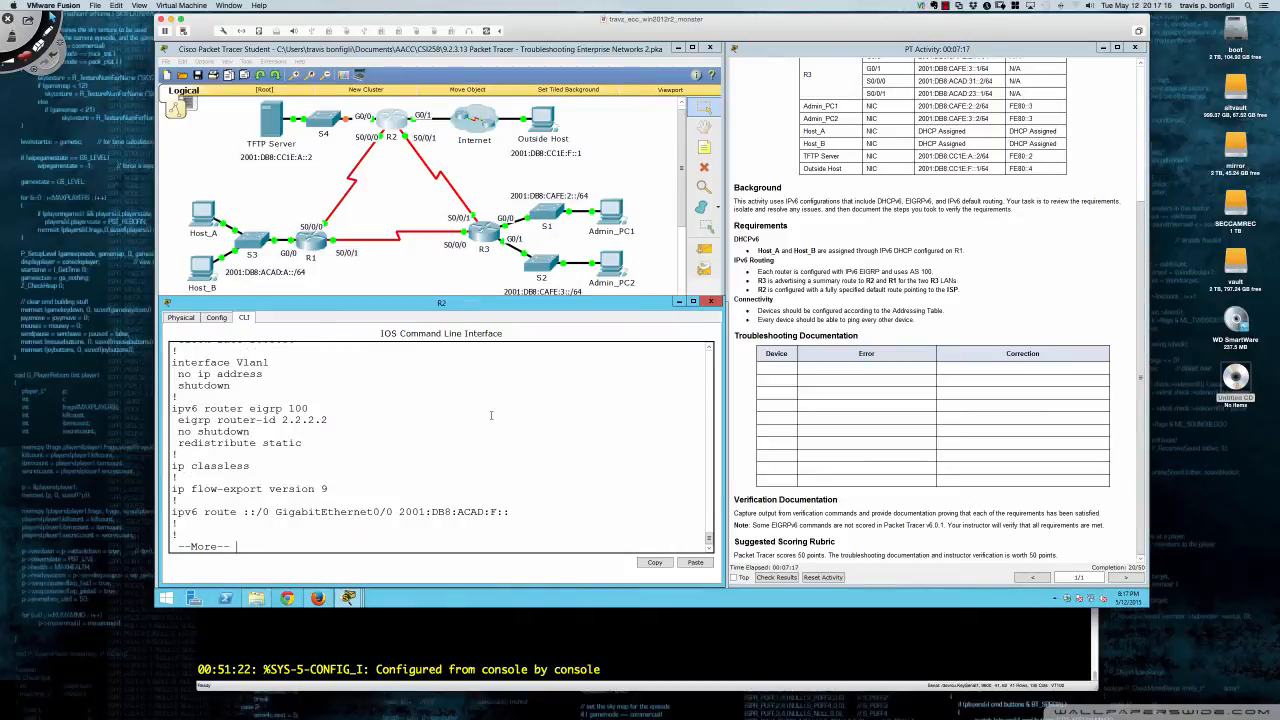
pyautogui.moveTo(368, 513); pyautogui.dragTo(510, 513)
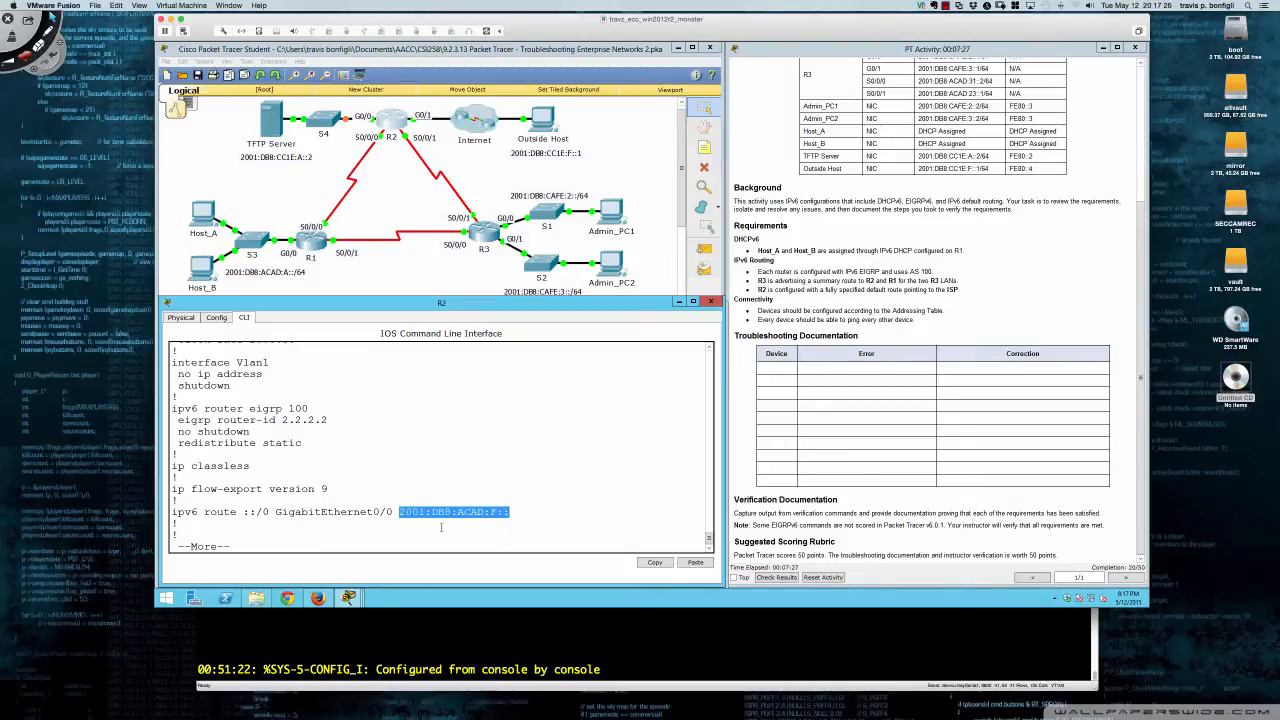
pyautogui.scroll(5, 837, 422)
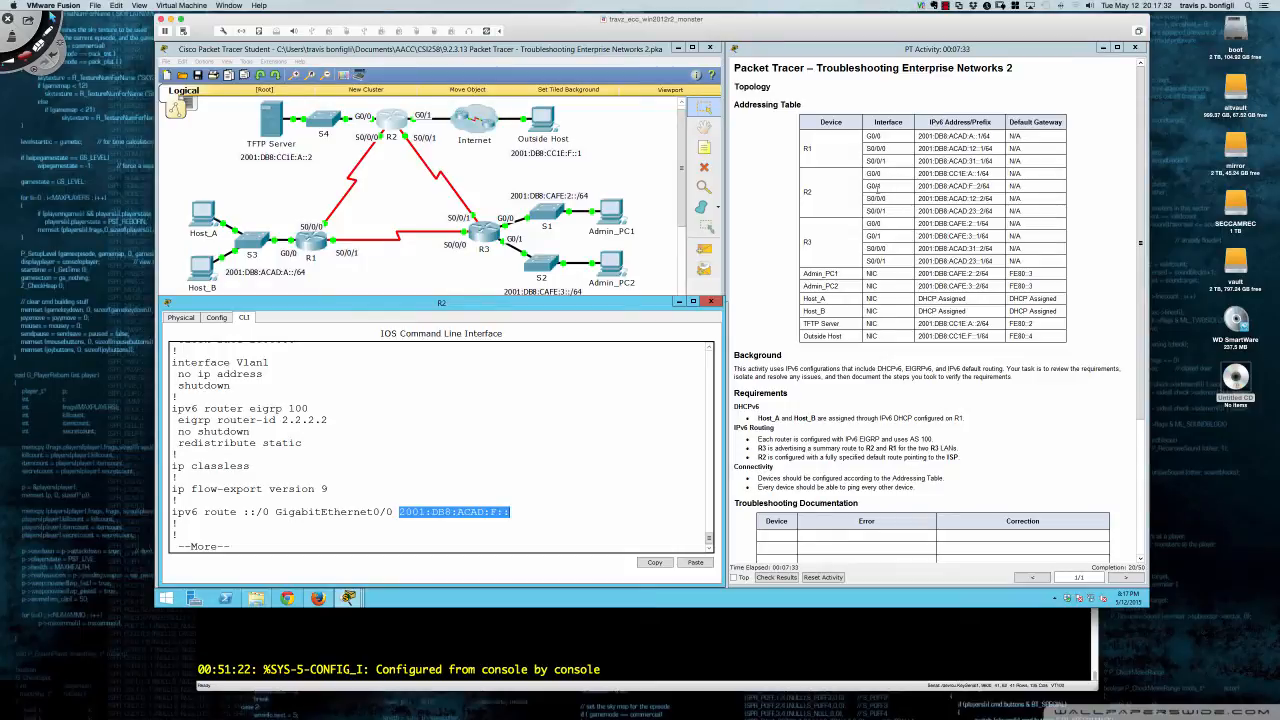
pyautogui.moveTo(917, 187); pyautogui.dragTo(989, 187)
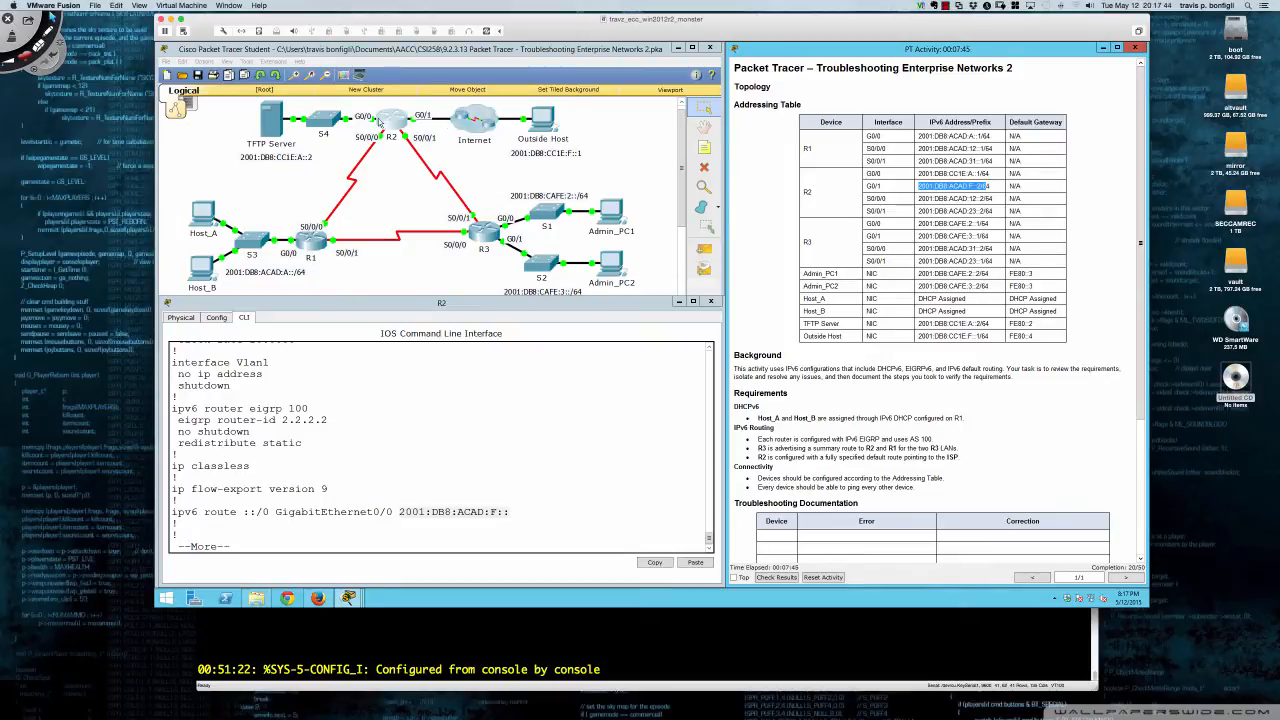
pyautogui.click(531, 452)
pyautogui.press('space')
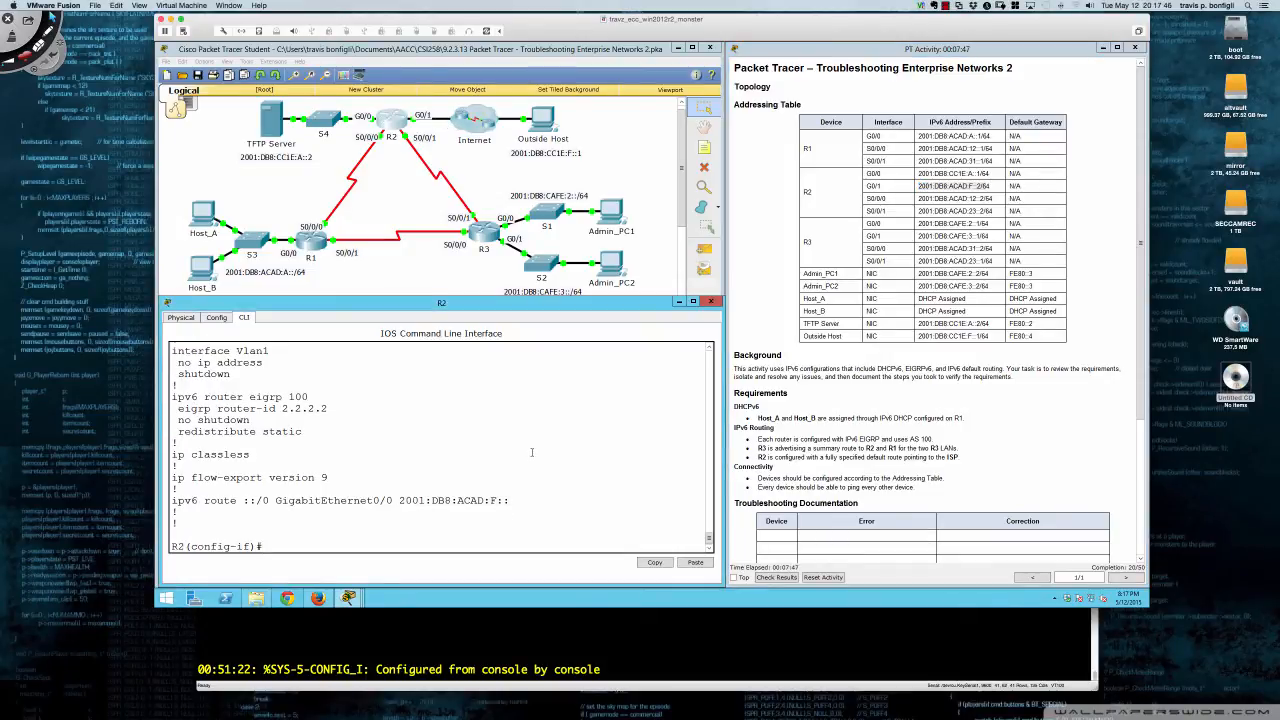
# - Ping 2001:db8:acad:f::1 from R2 and confirm 5/5 success
pyautogui.write('do ping 2001:db8')
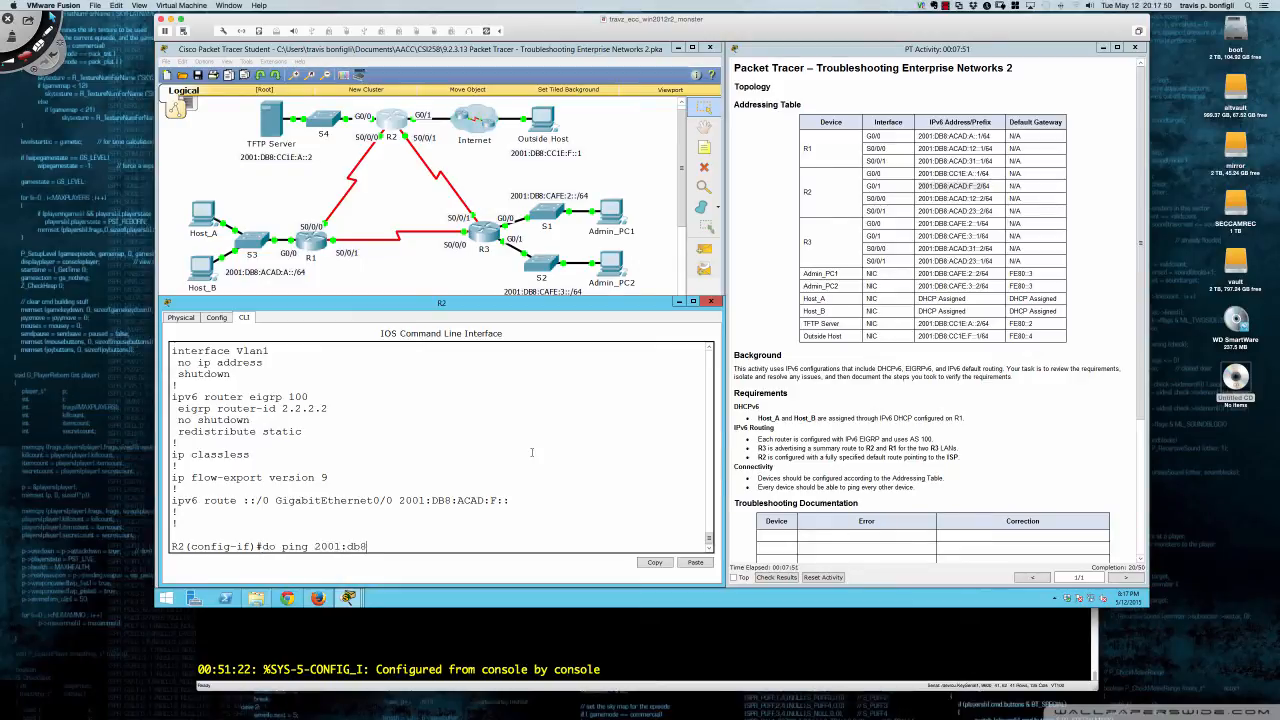
pyautogui.write(':acad:f::1')
pyautogui.press('Return')
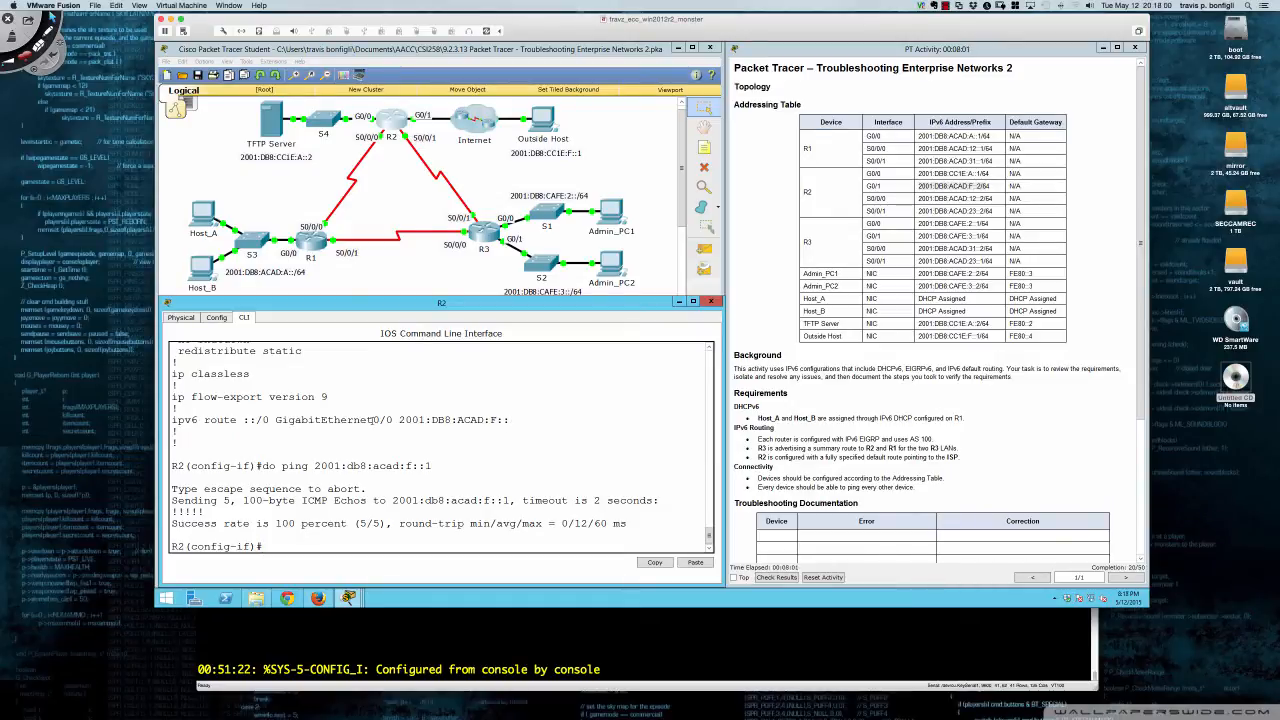
pyautogui.moveTo(372, 420); pyautogui.dragTo(393, 420)
pyautogui.click(588, 423)
# - Return R2 to global configuration mode and begin a 'no' command to negate the old route
pyautogui.write('eit')
pyautogui.press('Return')
pyautogui.write('exit')
pyautogui.press('Return')
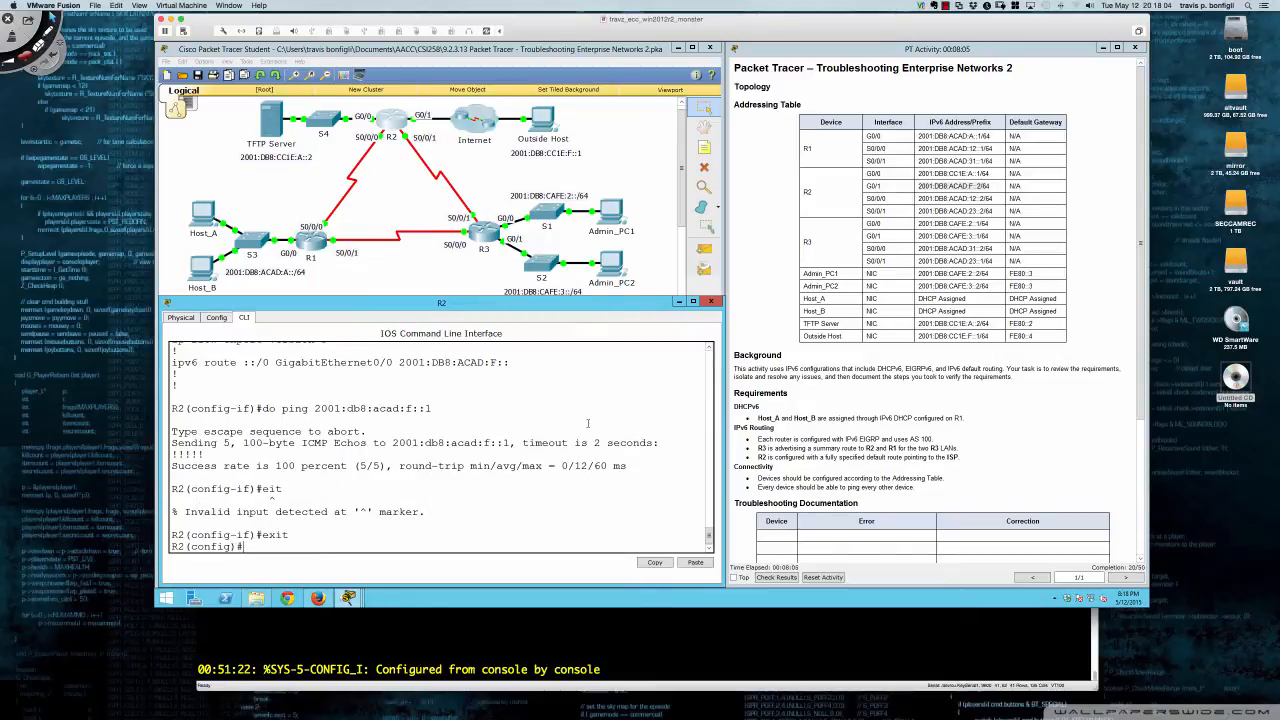
pyautogui.write('no')
# - Remove R2's old ::/0 default route via GigabitEthernet0/0 by pasting it after 'no'
pyautogui.moveTo(171, 363); pyautogui.dragTo(510, 364)
pyautogui.tripleClick(521, 369)
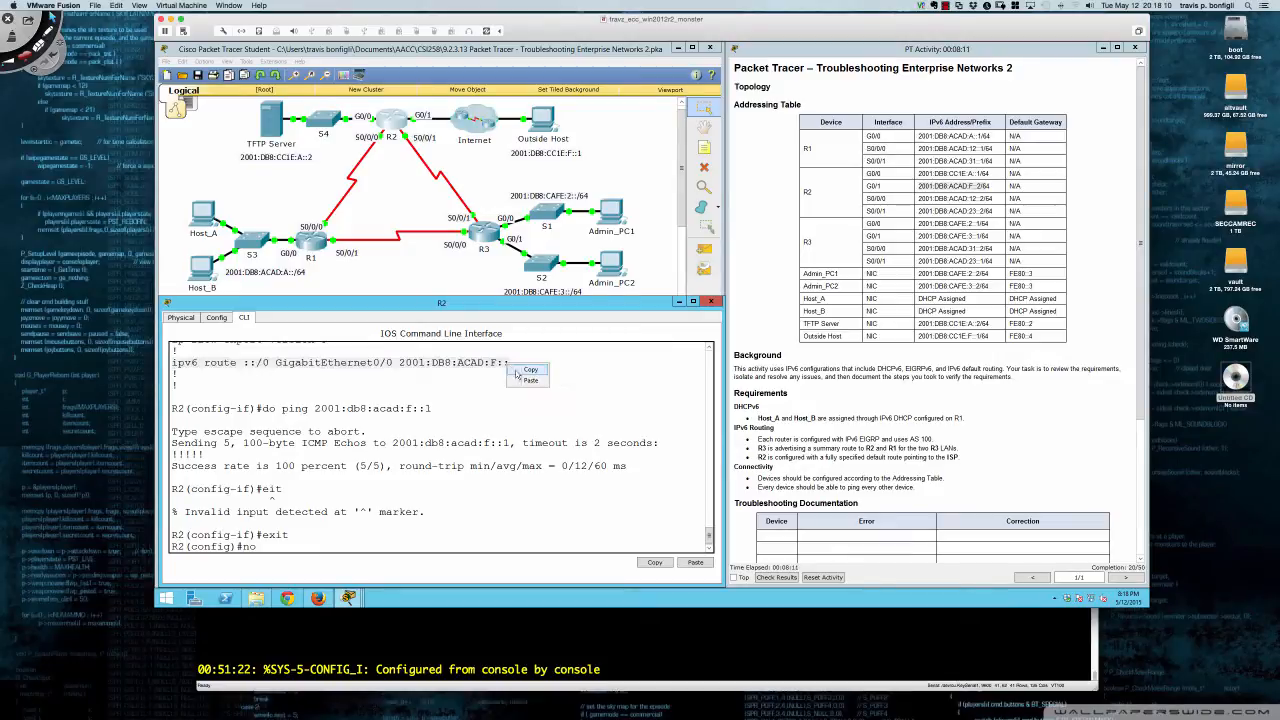
pyautogui.hotkey('ctrl', 'c')
pyautogui.hotkey('ctrl', 'v')
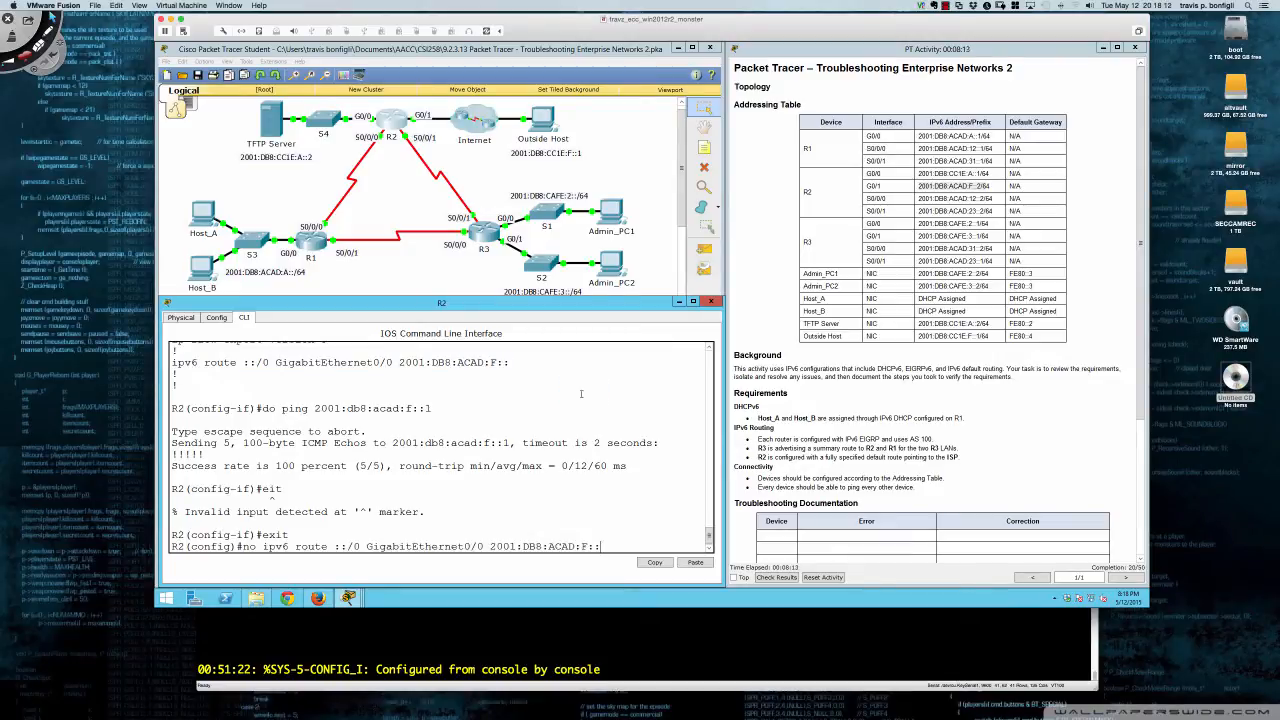
pyautogui.press('Return')
# - Add default route 'ipv6 route ::/0 GigabitEthernet0/1 2001:db8:acad:f::1'
pyautogui.write('ipv')
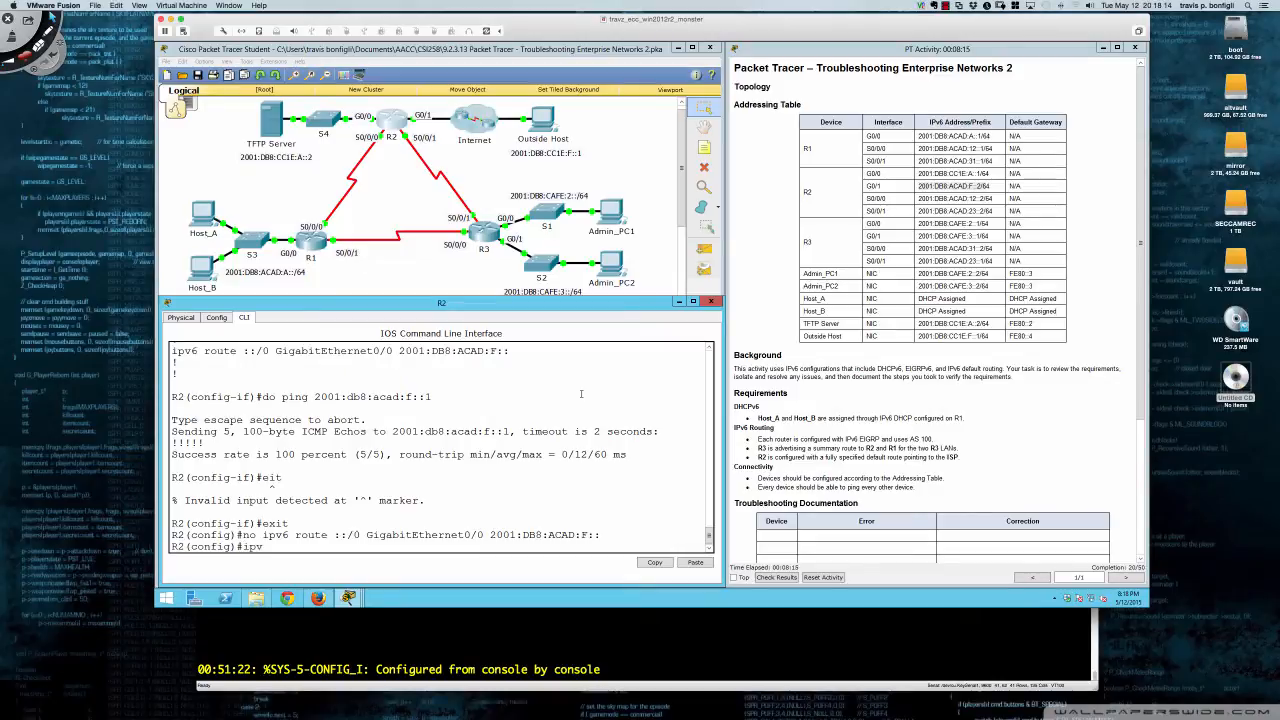
pyautogui.write('6 route ::/')
pyautogui.write('0 GigabitEther')
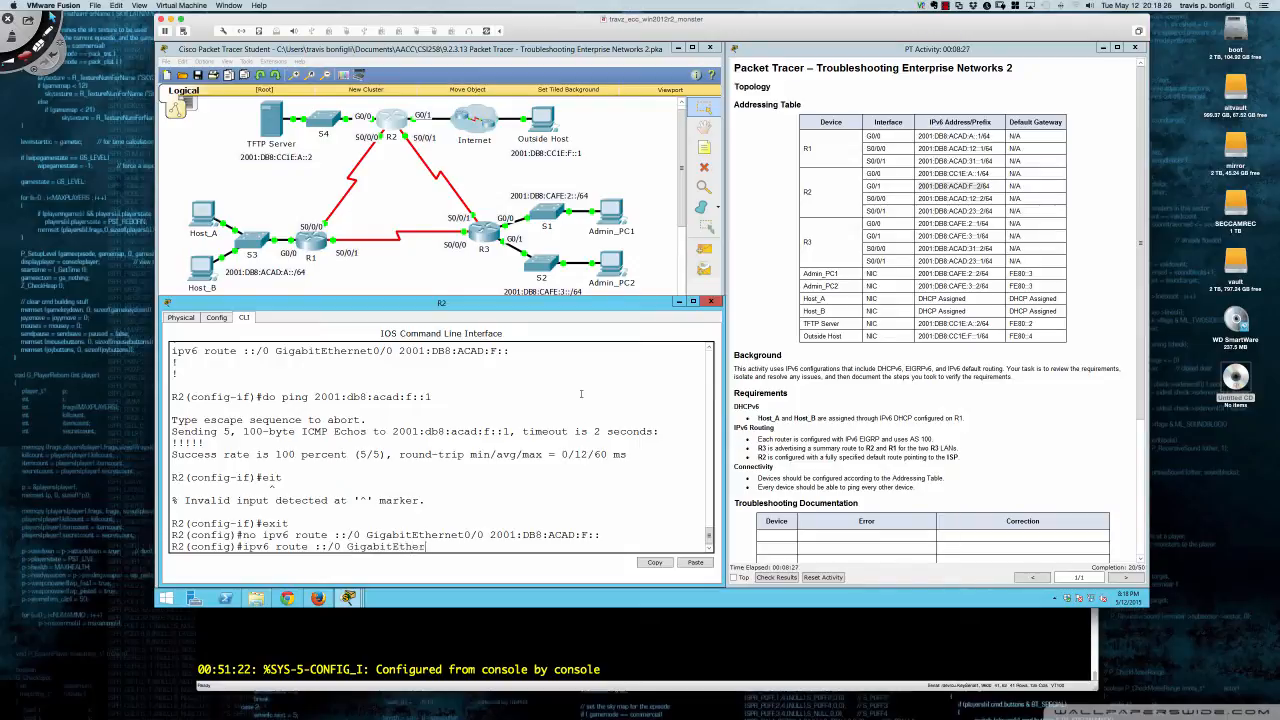
pyautogui.write('net 0/1')
pyautogui.write('2001:')
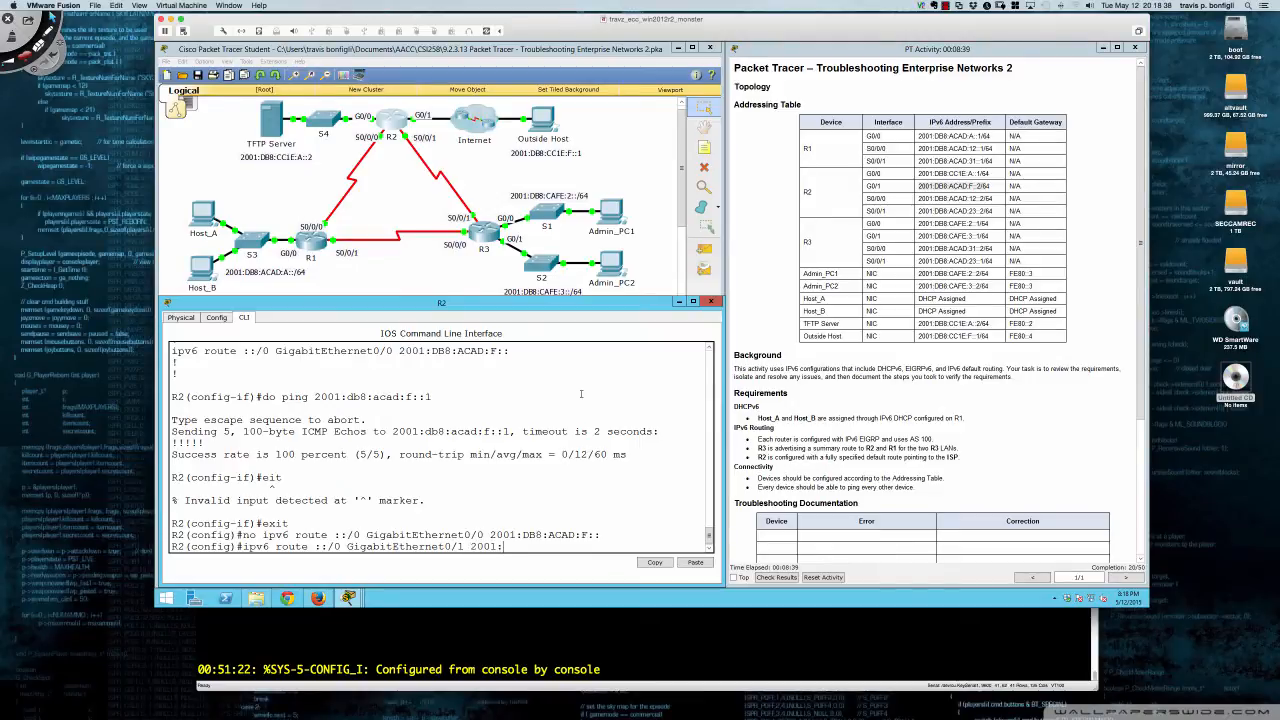
pyautogui.write('db8:acad:f::1 ?')
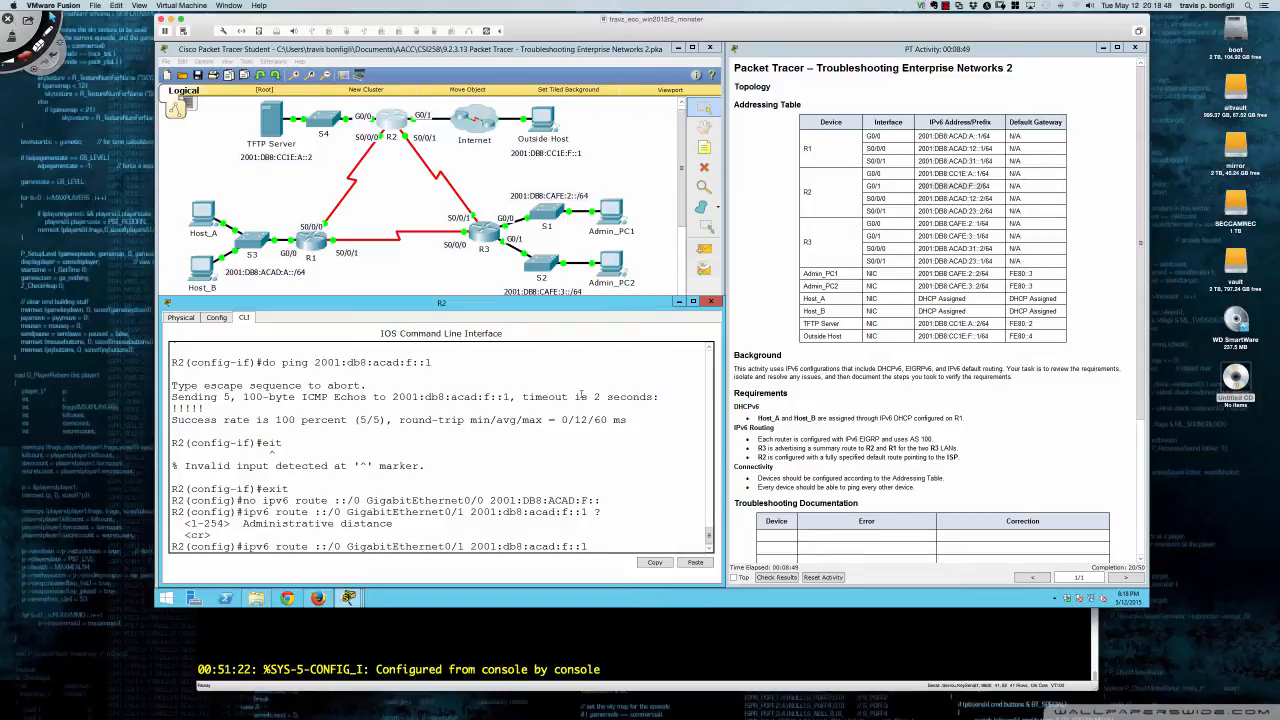
pyautogui.press('Return')
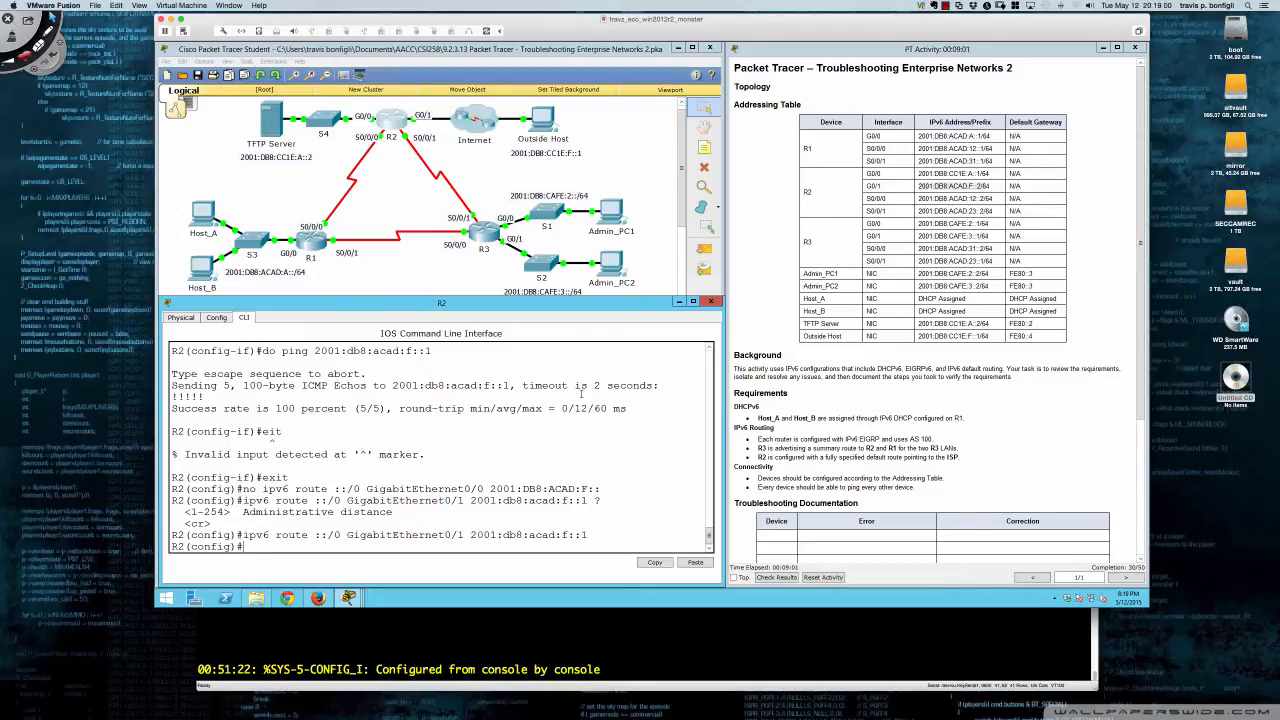
# - In R1's console, leave configuration mode and display the IPv6 routing table with 'sh ipv6 route'
pyautogui.click(318, 244)
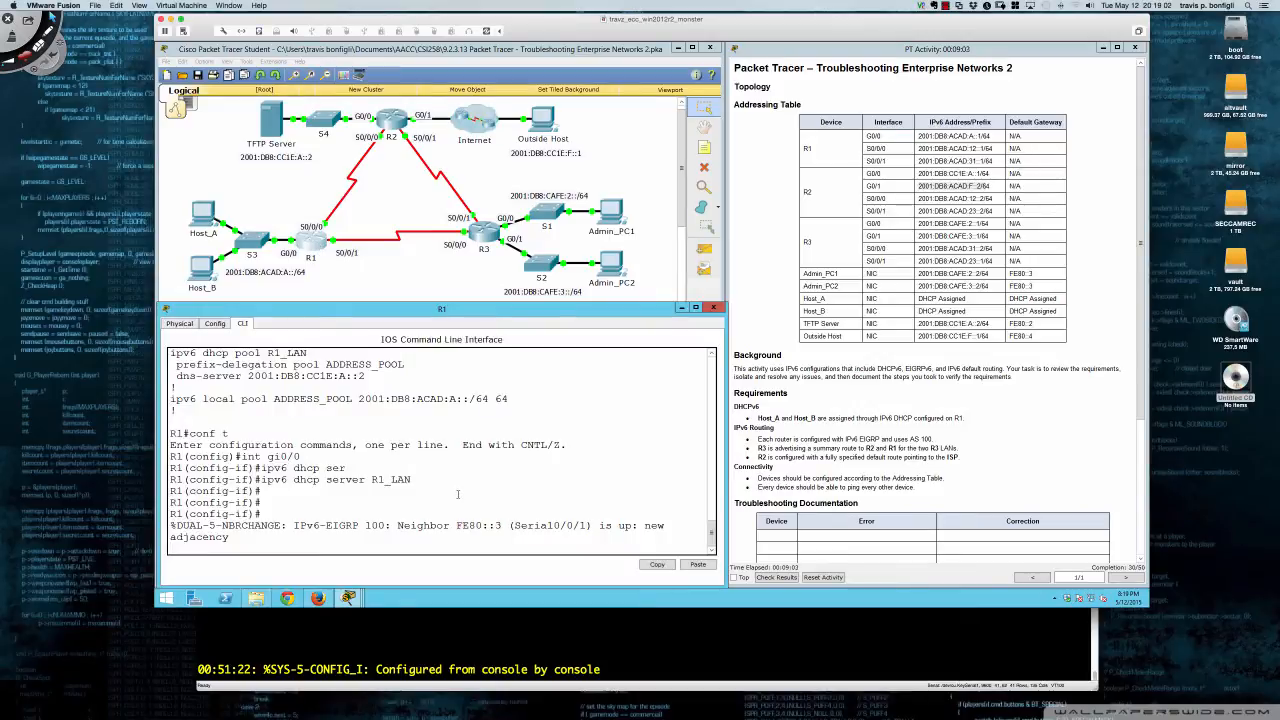
pyautogui.press('Return')
pyautogui.press('Return')
pyautogui.press('Return')
pyautogui.press('Return')
pyautogui.press('Return')
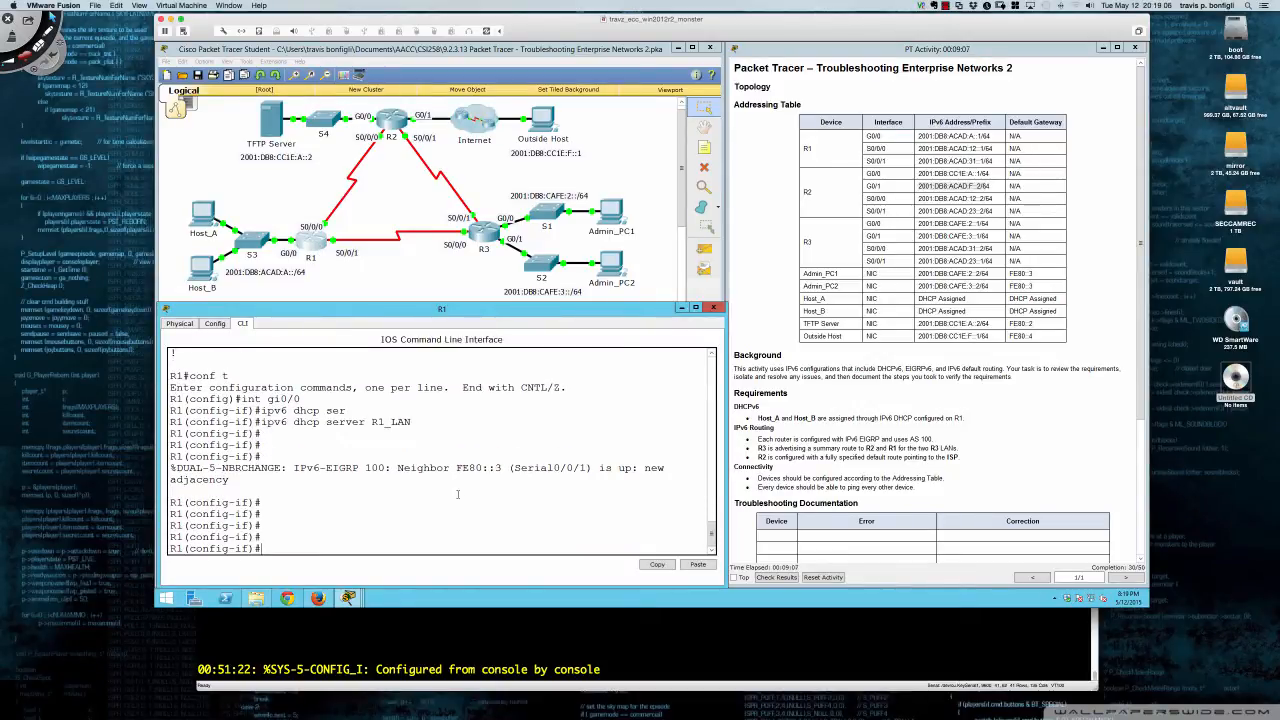
pyautogui.write('end')
pyautogui.press('Return')
pyautogui.press('Return')
pyautogui.press('Return')
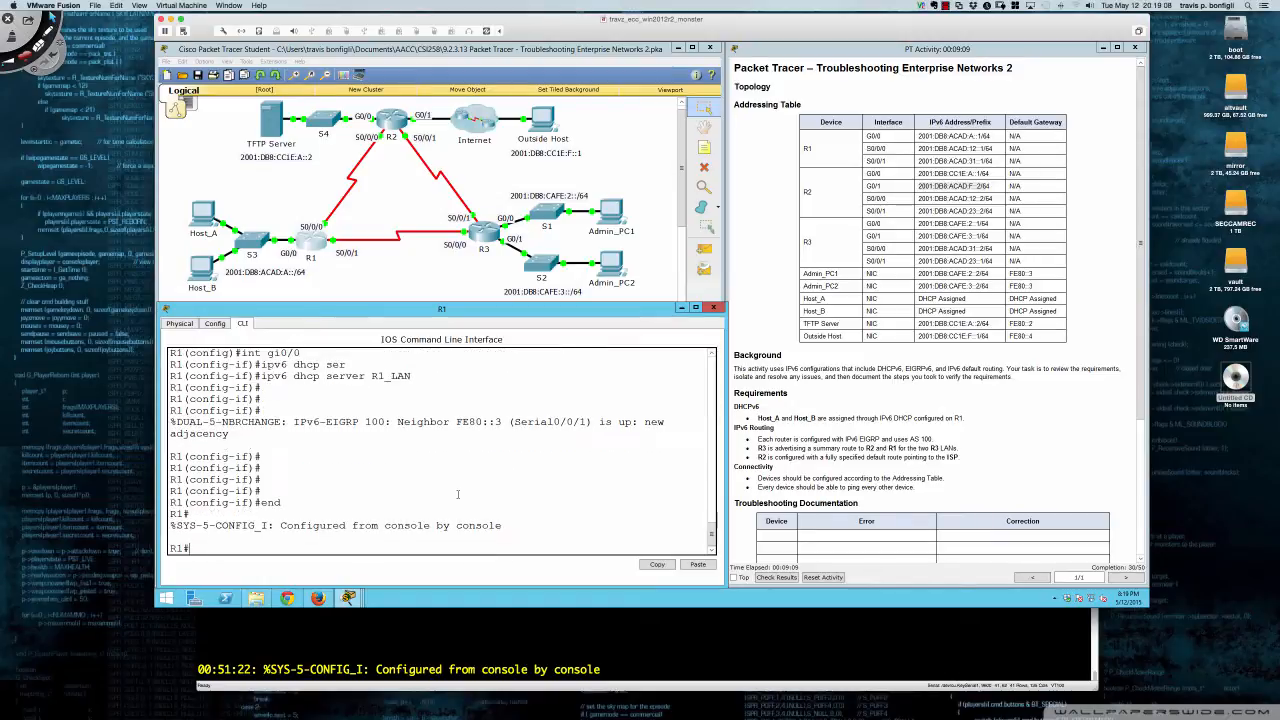
pyautogui.write('sh ipv6 route')
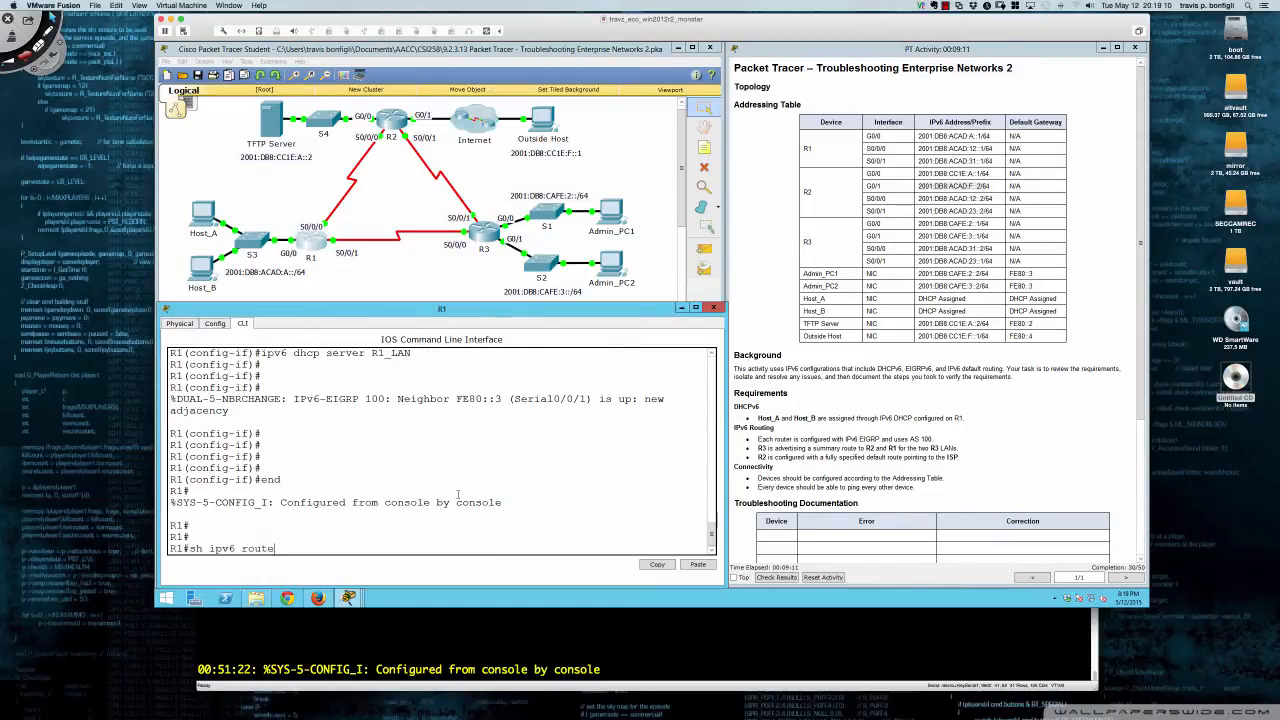
pyautogui.press('Return')
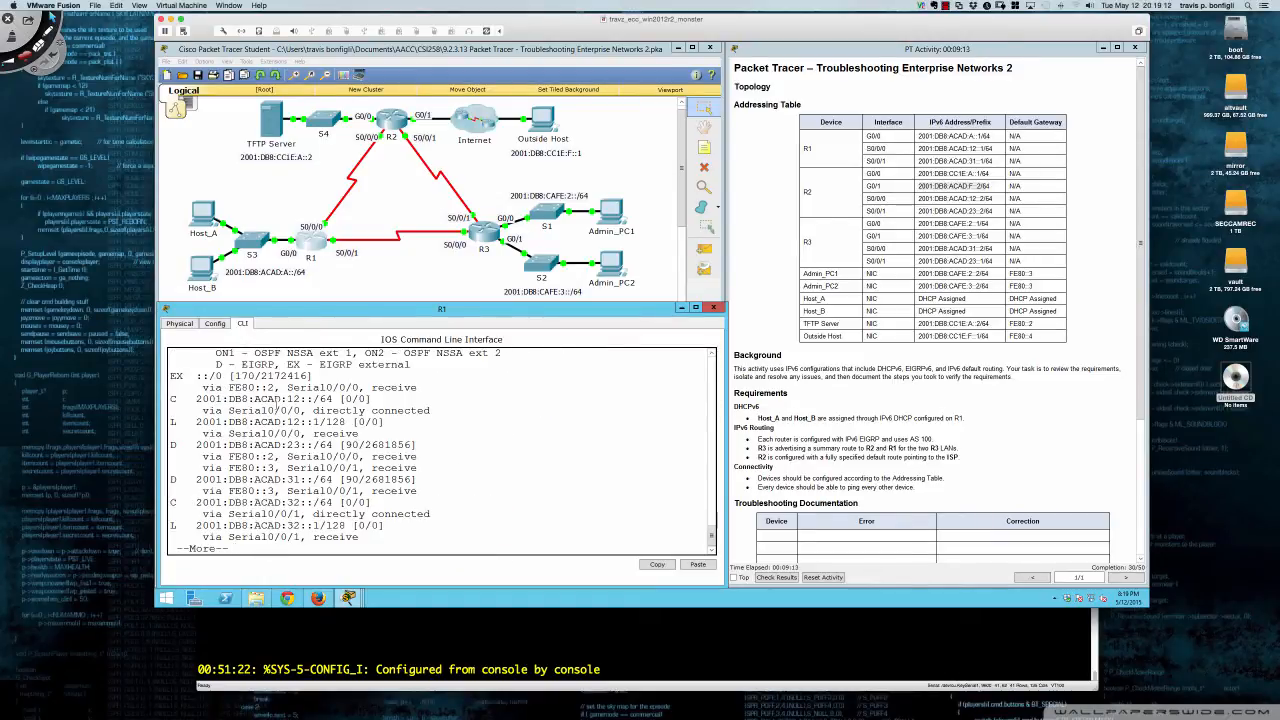
# - Highlight the EX ::/0 route's distance 170 and the D routes' distance 90, then finish the output
pyautogui.moveTo(170, 375); pyautogui.dragTo(428, 393)
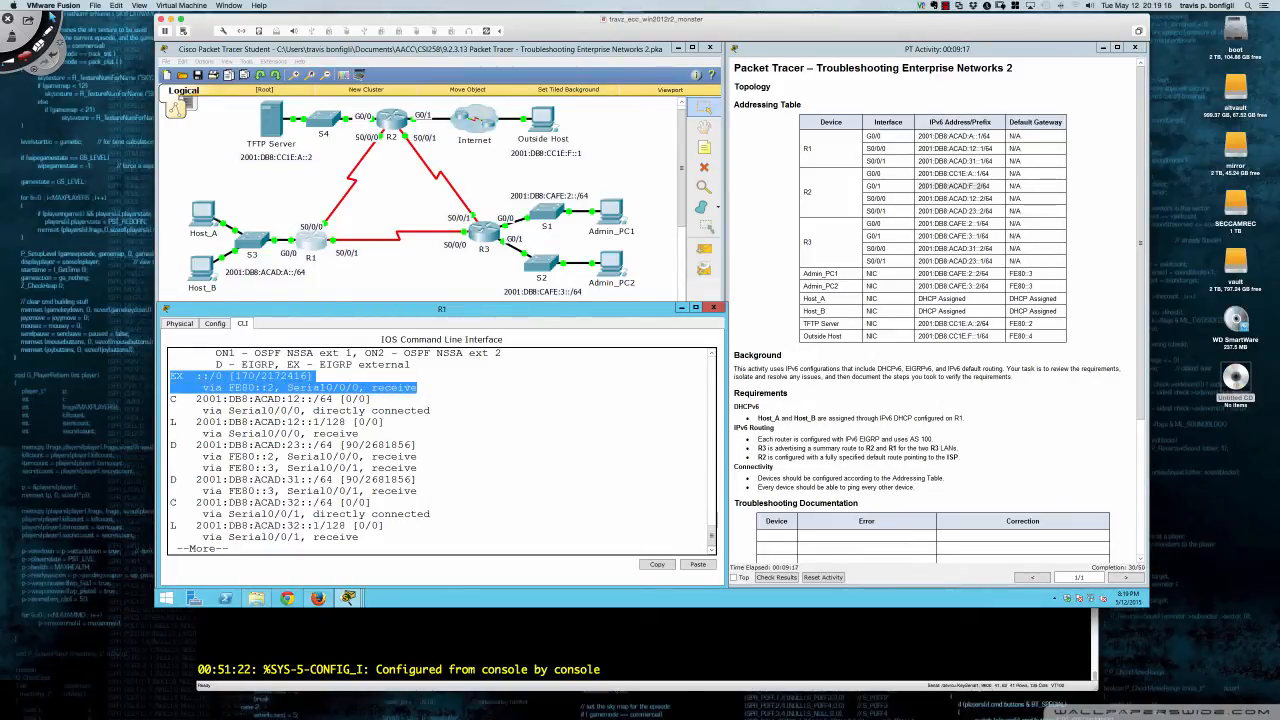
pyautogui.click(204, 376)
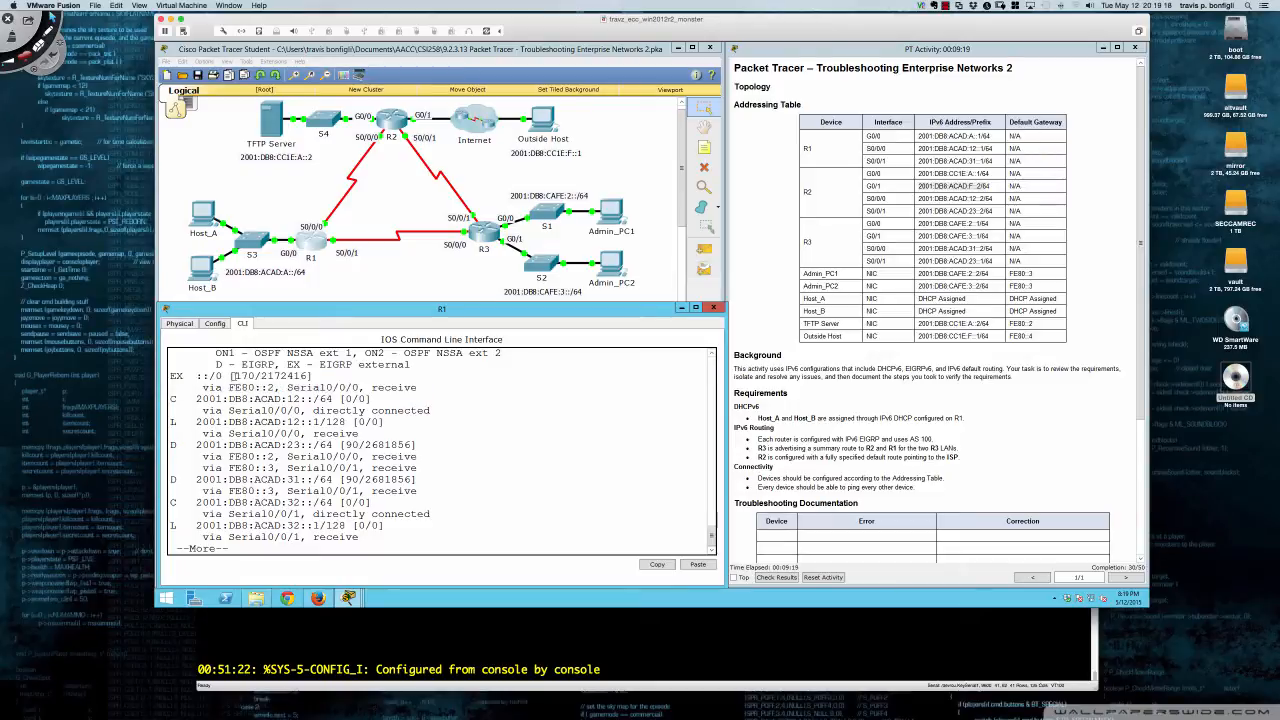
pyautogui.moveTo(233, 376); pyautogui.dragTo(256, 376)
pyautogui.click(491, 497)
pyautogui.doubleClick(352, 445)
pyautogui.doubleClick(350, 480)
pyautogui.click(416, 481)
pyautogui.press('space')
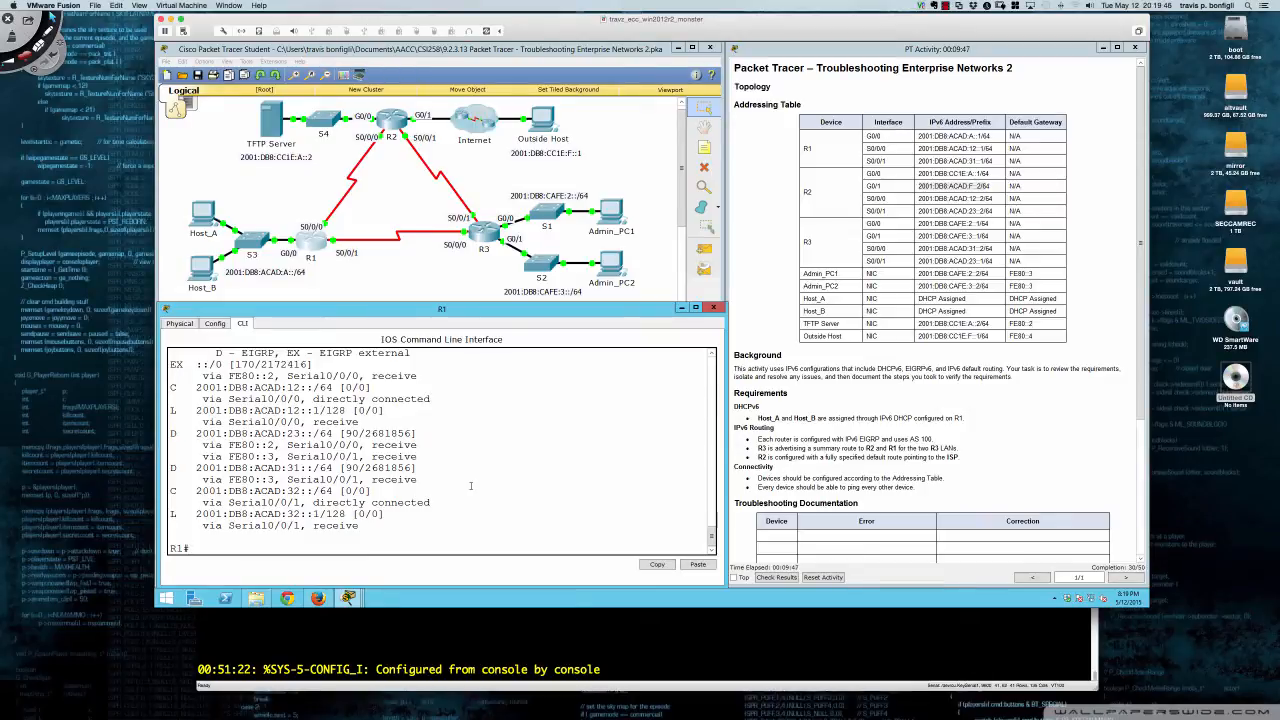
# - Ping 2001:db8:cc1e:f::1 and 2001:db8:cc1e:a::2 from R1, both succeeding 5/5
pyautogui.write('pig')
pyautogui.write('ng')
pyautogui.write(' 2001:db')
pyautogui.write('8:cc')
pyautogui.write('1')
pyautogui.write('e:')
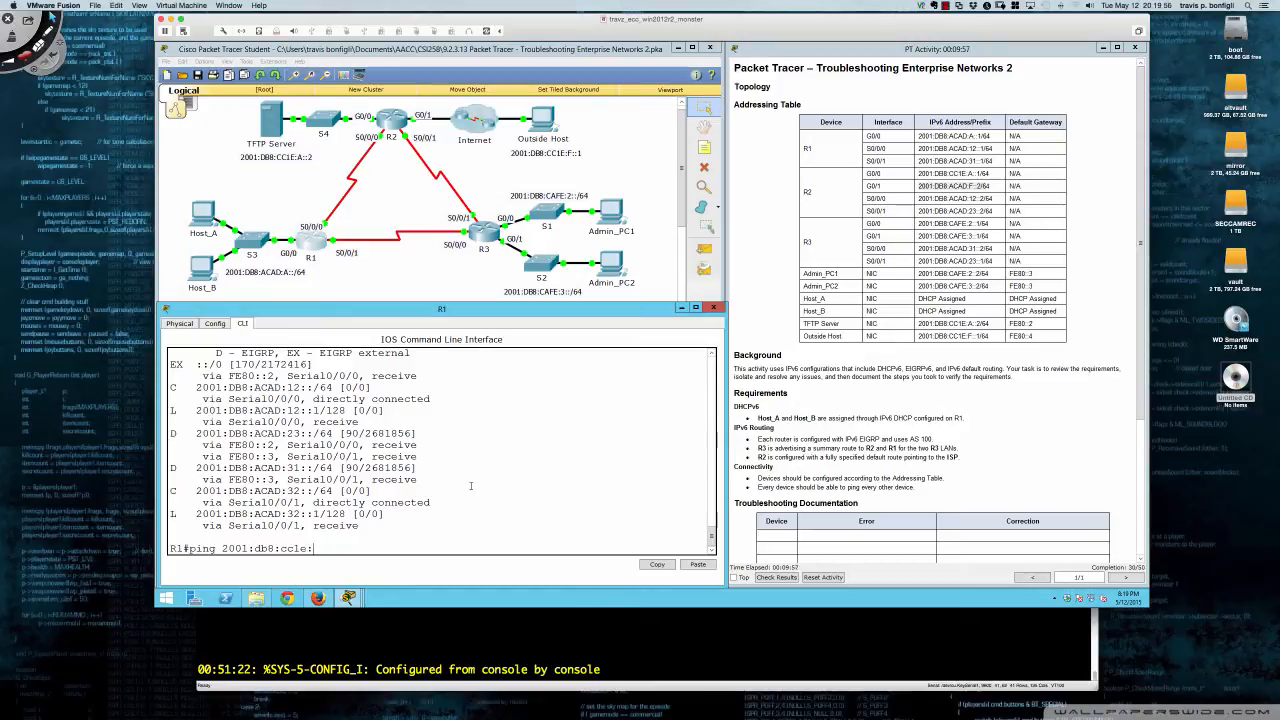
pyautogui.write('f::1')
pyautogui.press('Return')
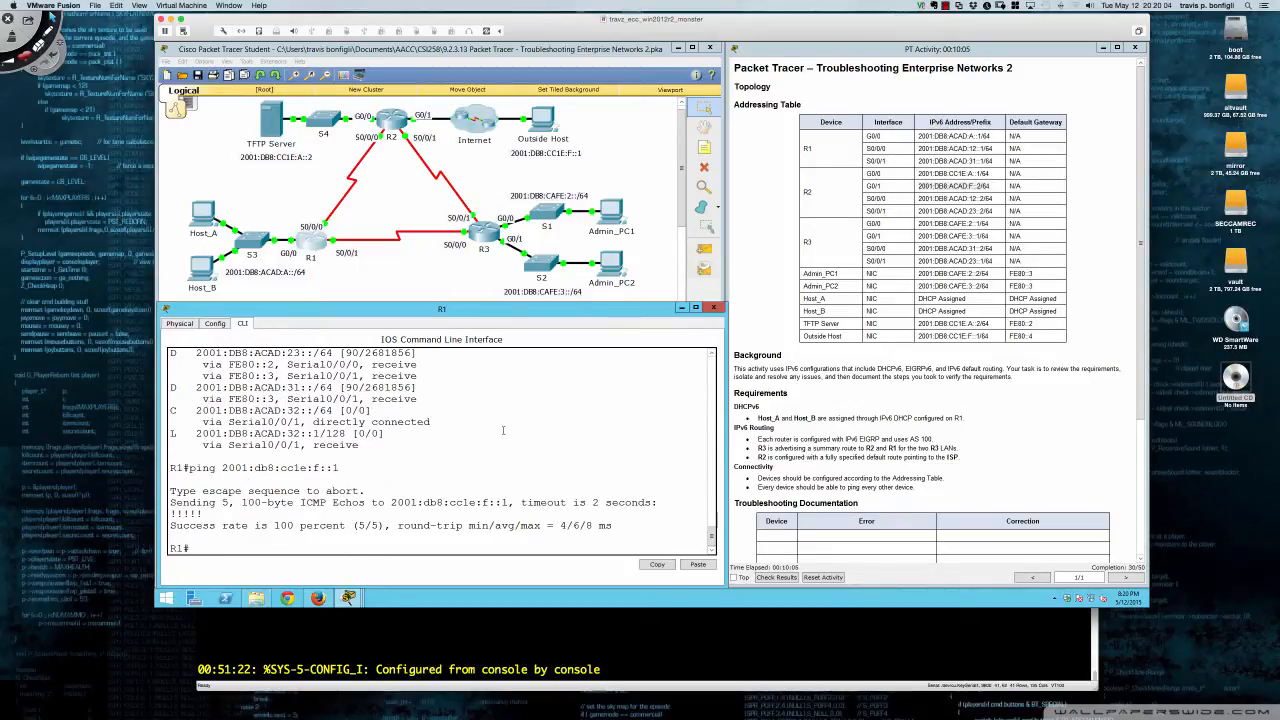
pyautogui.write('ping 2001:db8:cc1e:a::2')
pyautogui.press('Return')
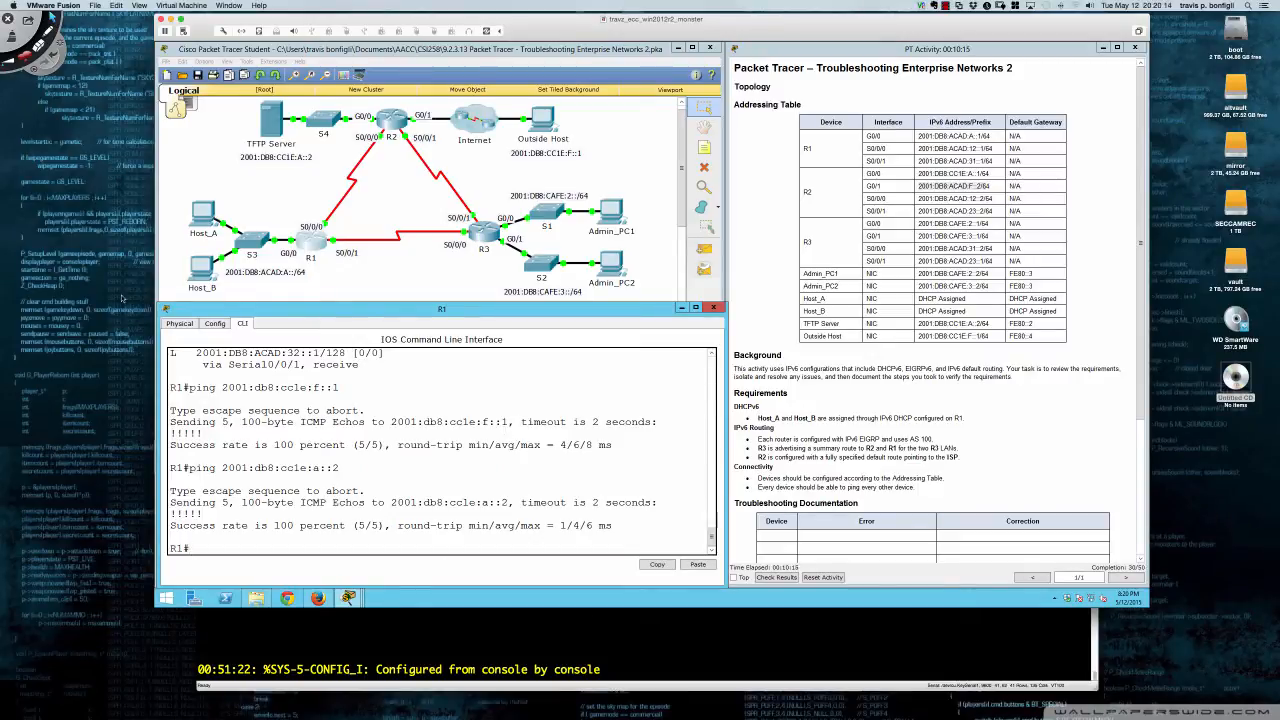
# - From Host_A's Command Prompt, ping the Outside Host at 2001:db8:cc1e:f::1; the requests time out
pyautogui.click(201, 222)
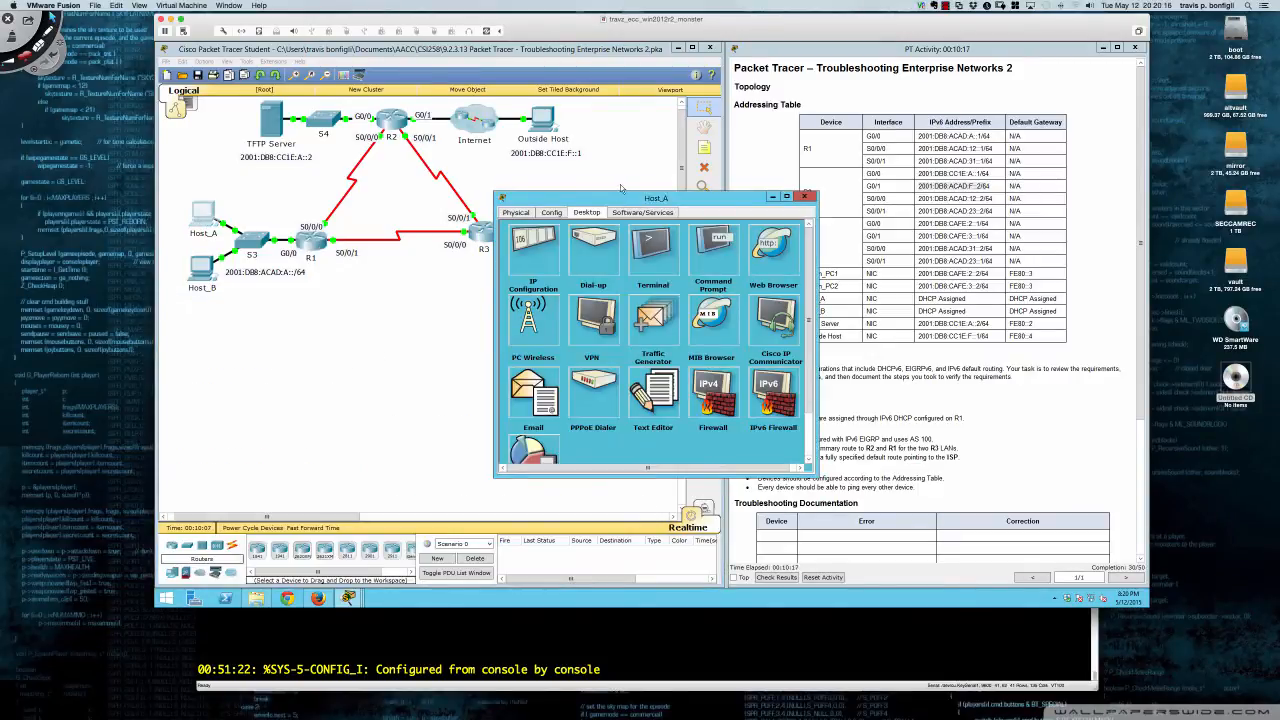
pyautogui.moveTo(618, 197); pyautogui.dragTo(281, 307)
pyautogui.moveTo(482, 396); pyautogui.dragTo(724, 394)
pyautogui.click(386, 370)
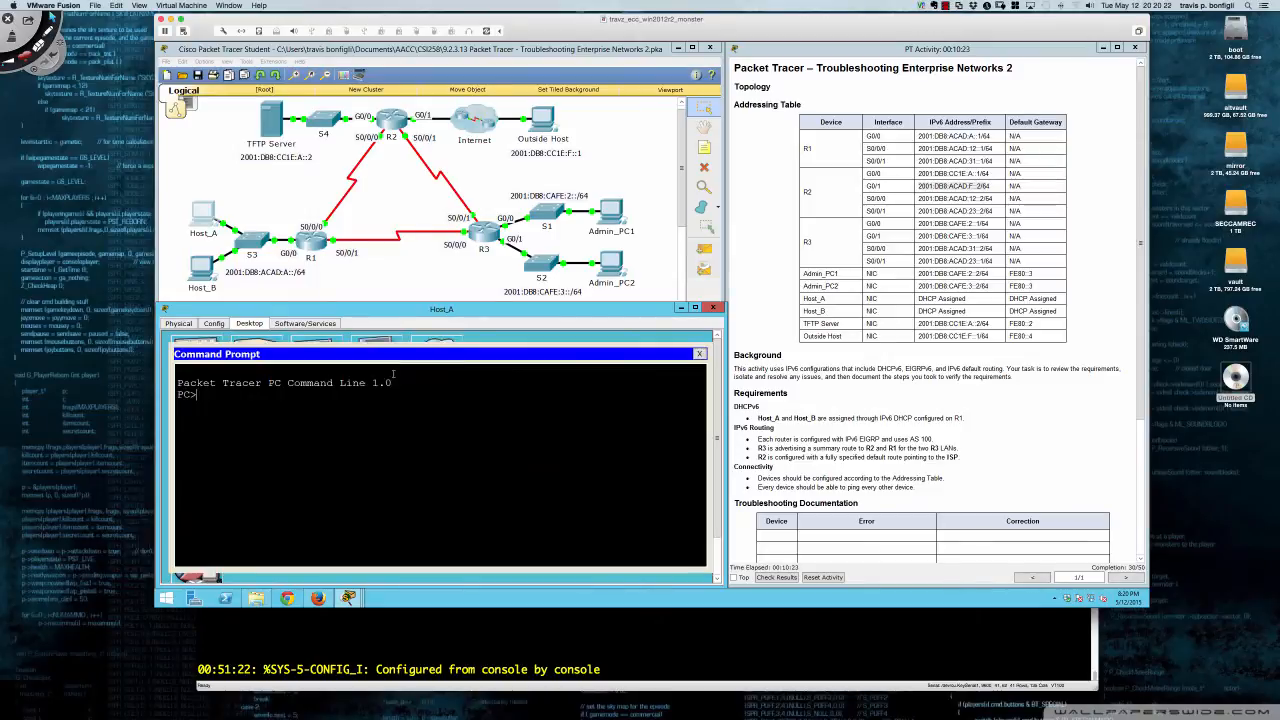
pyautogui.write('ping 2001:db8:cc1')
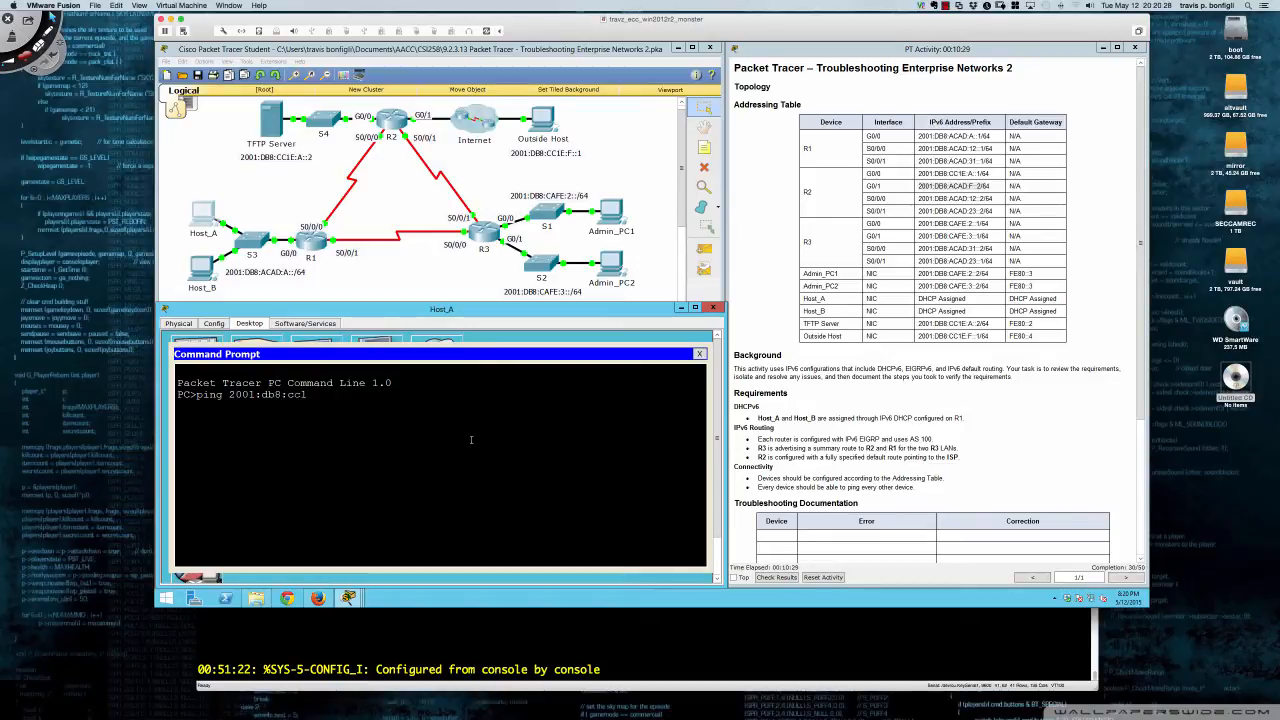
pyautogui.write('e:f::1')
pyautogui.press('Return')
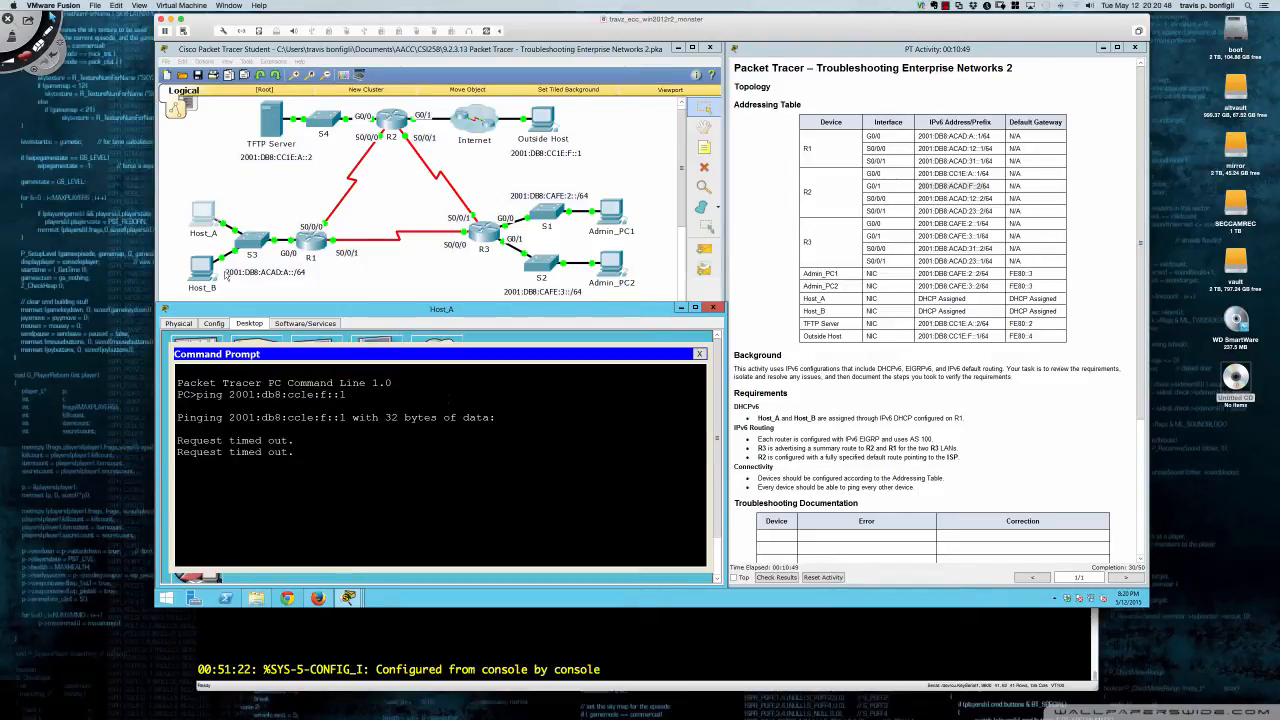
# - Ping the Outside Host 2001:db8:cc1e:f::1 from Host_B's command prompt
pyautogui.click(204, 272)
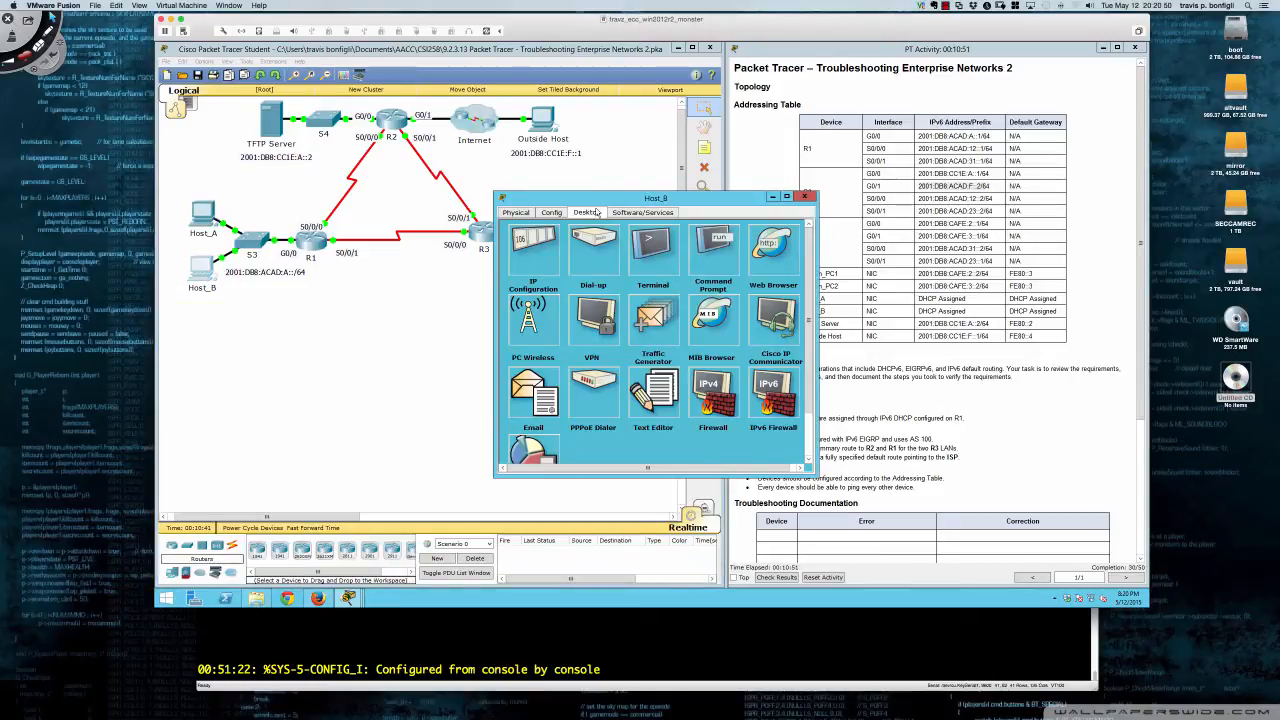
pyautogui.moveTo(598, 200); pyautogui.dragTo(261, 313)
pyautogui.moveTo(481, 390); pyautogui.dragTo(726, 401)
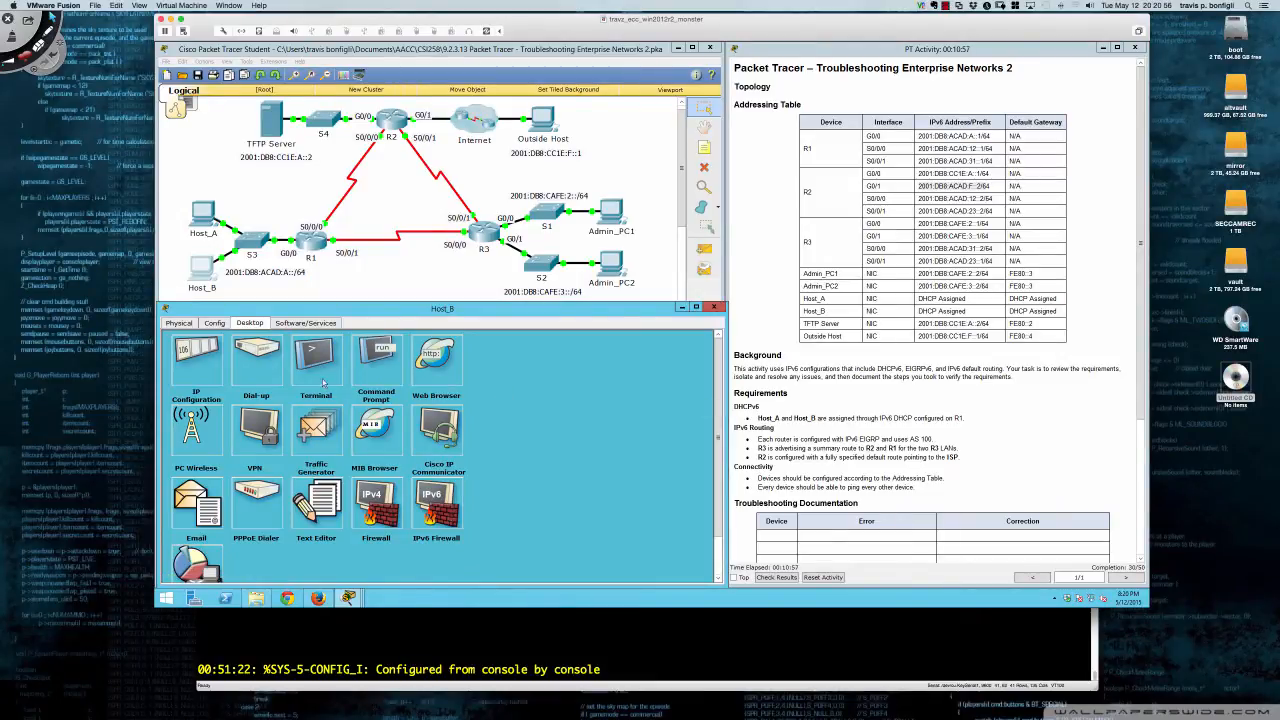
pyautogui.click(368, 365)
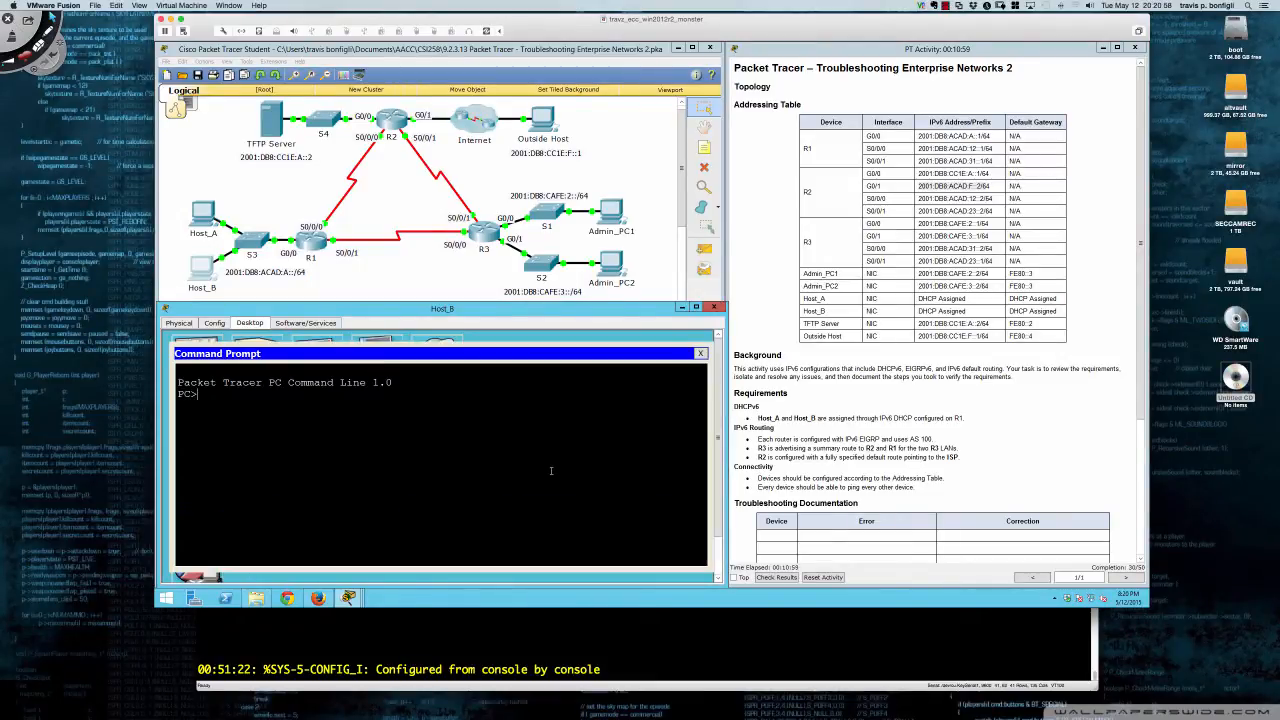
pyautogui.write('ping 2001:db8:cc1e:f::1')
pyautogui.press('Return')
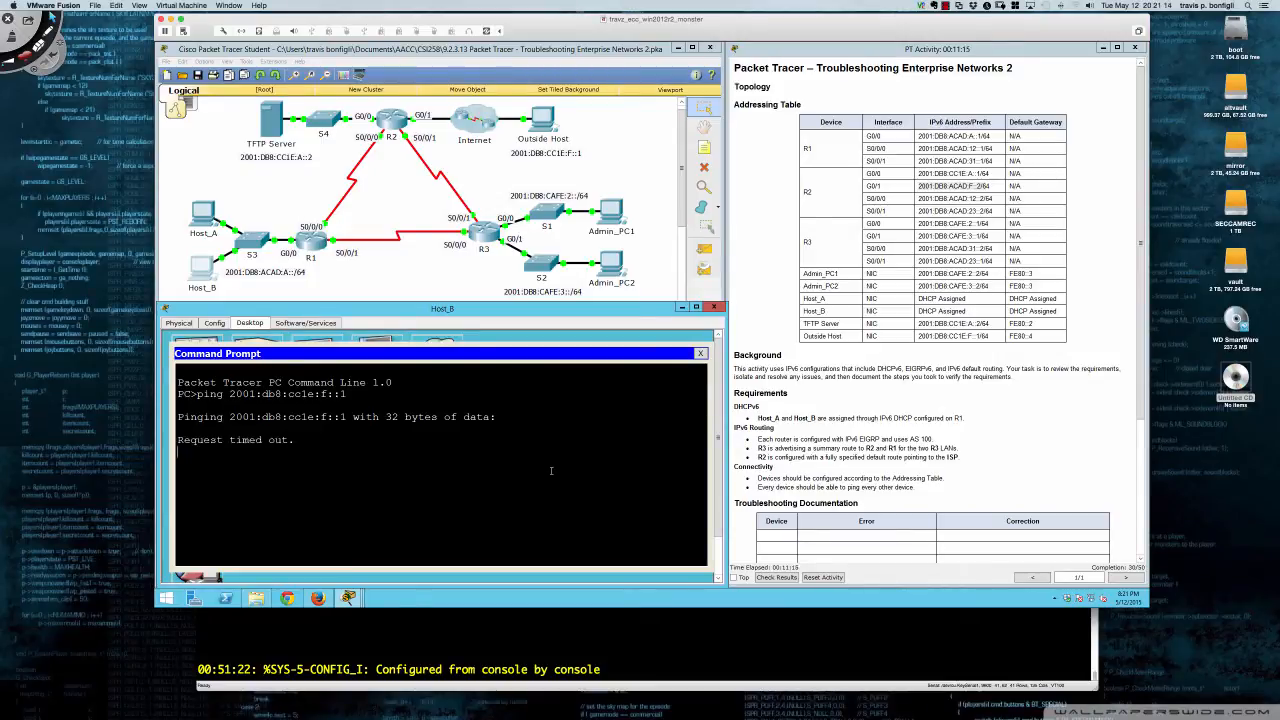
# - Run tracert 2001:db8:cc1e:f::1 from Host_A, then switch back to R1's console
pyautogui.click(207, 218)
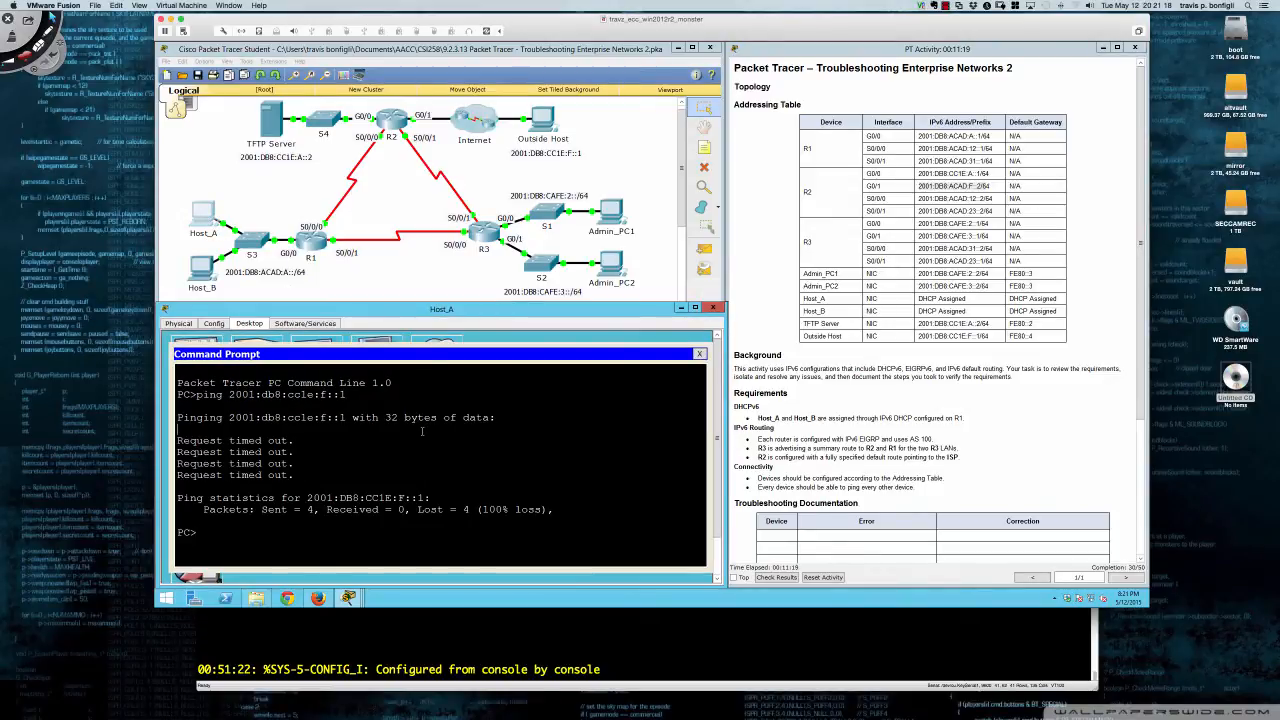
pyautogui.write('tracert')
pyautogui.press('Up')
pyautogui.press('BackSpace')
pyautogui.press('BackSpace')
pyautogui.press('BackSpace')
pyautogui.press('BackSpace')
pyautogui.write('tracert')
pyautogui.press('Return')
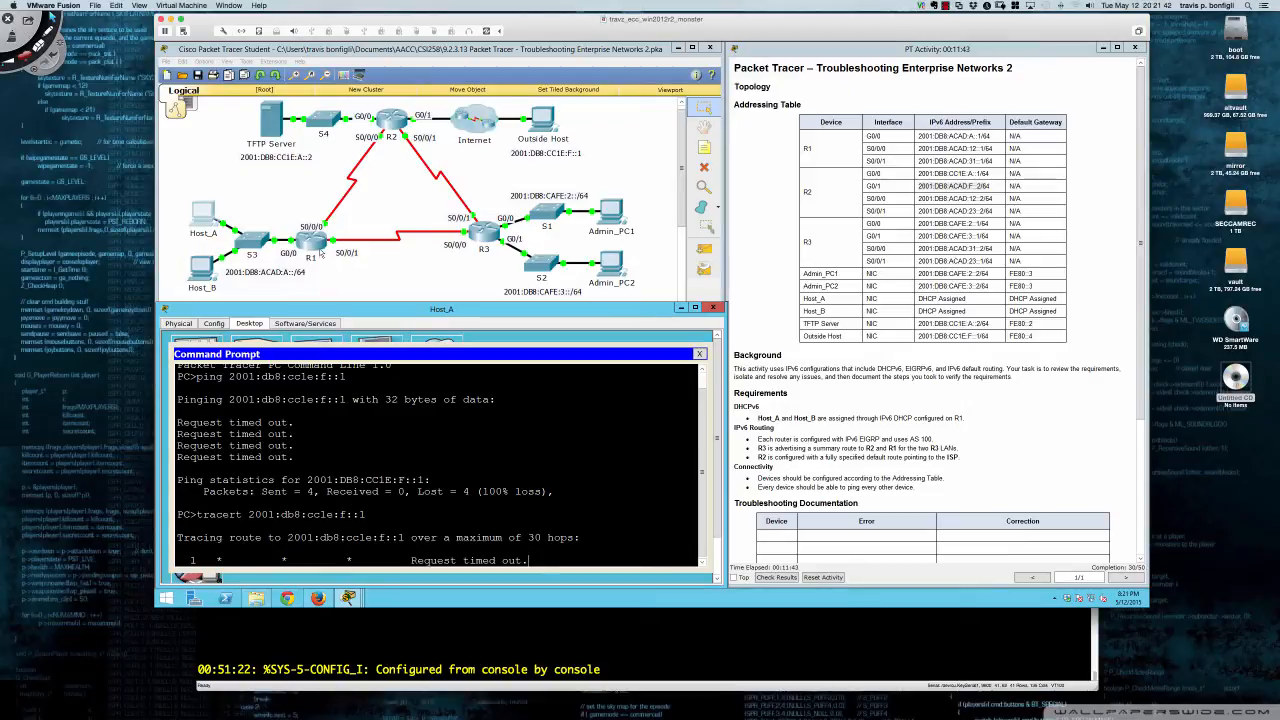
pyautogui.hotkey('alt', 'Tab')
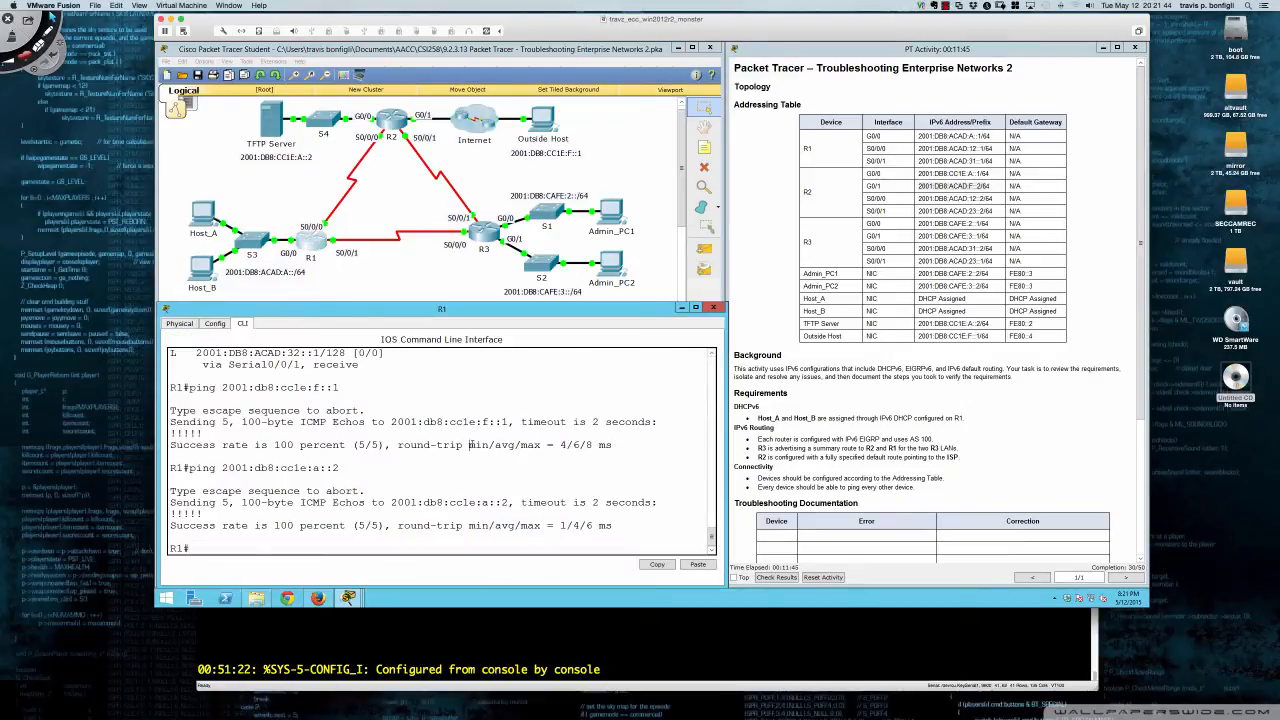
# - Page through R1's running configuration, from the G0/0 DHCPv6 server line to Serial0/0/1
pyautogui.write('sh run')
pyautogui.press('Return')
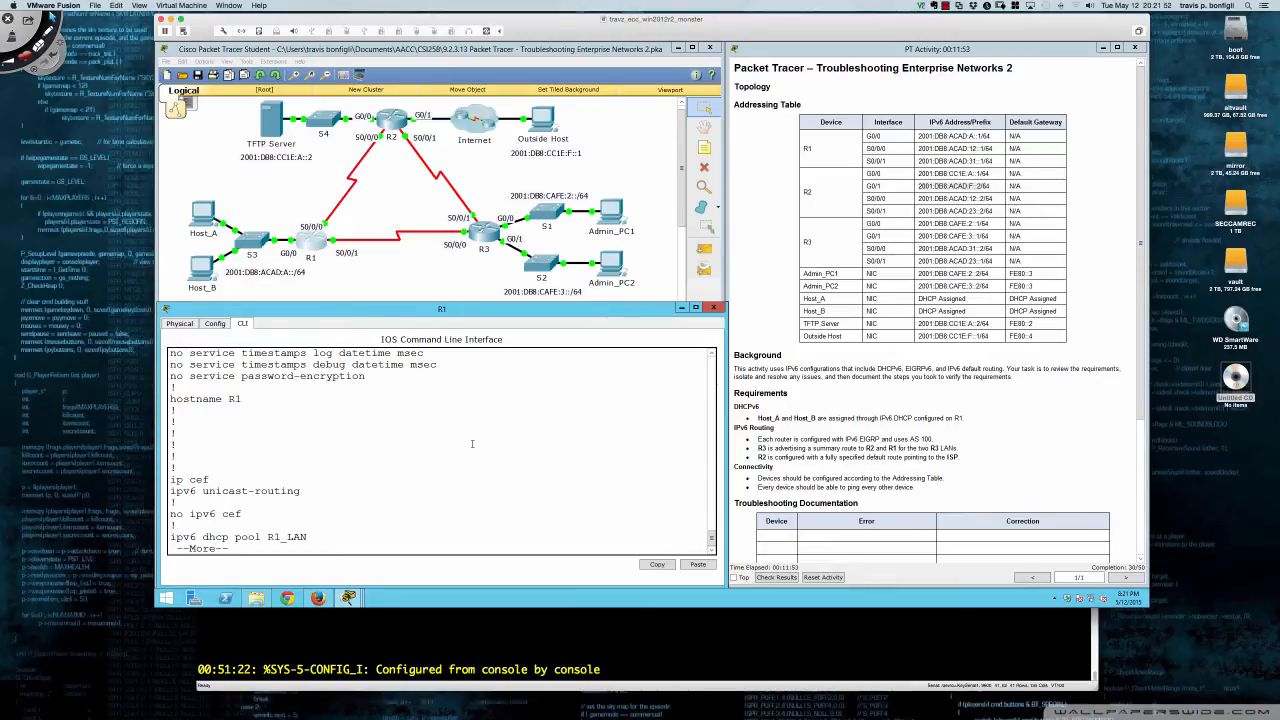
pyautogui.press('Return')
pyautogui.press('Return')
pyautogui.press('Return')
pyautogui.press('Return')
pyautogui.press('Return')
pyautogui.press('Return')
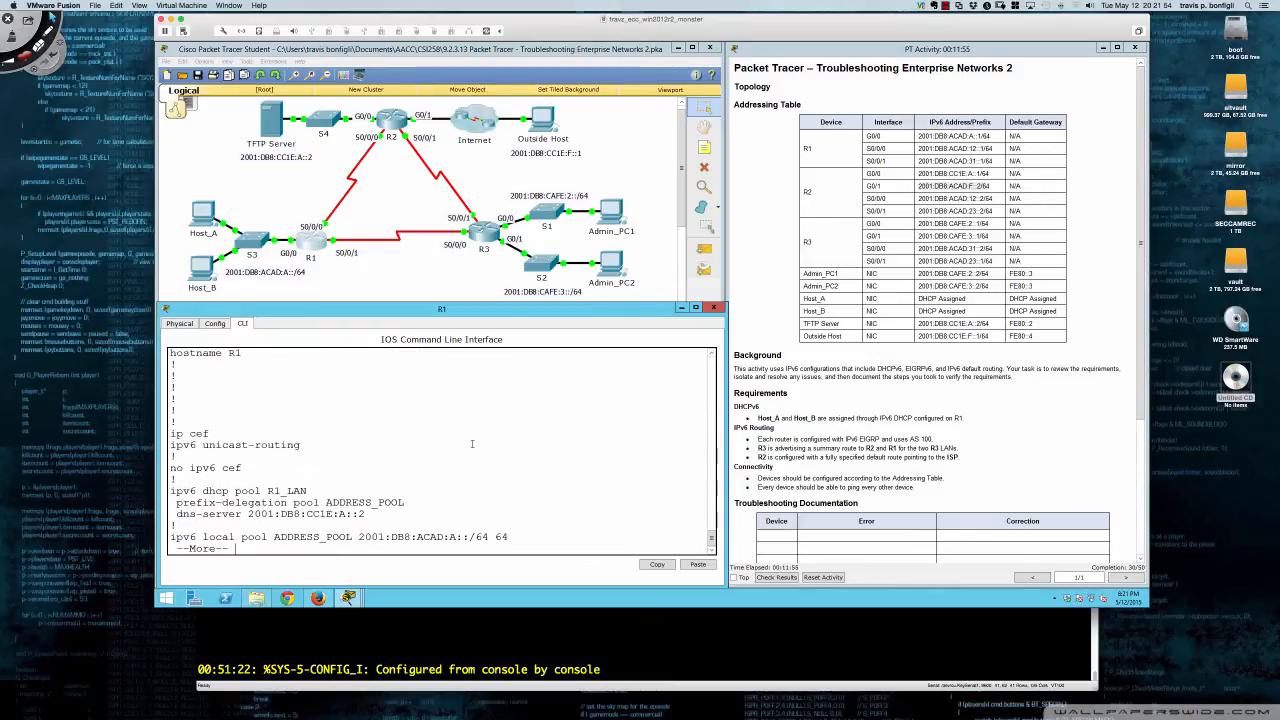
pyautogui.press('Return')
pyautogui.press('Return')
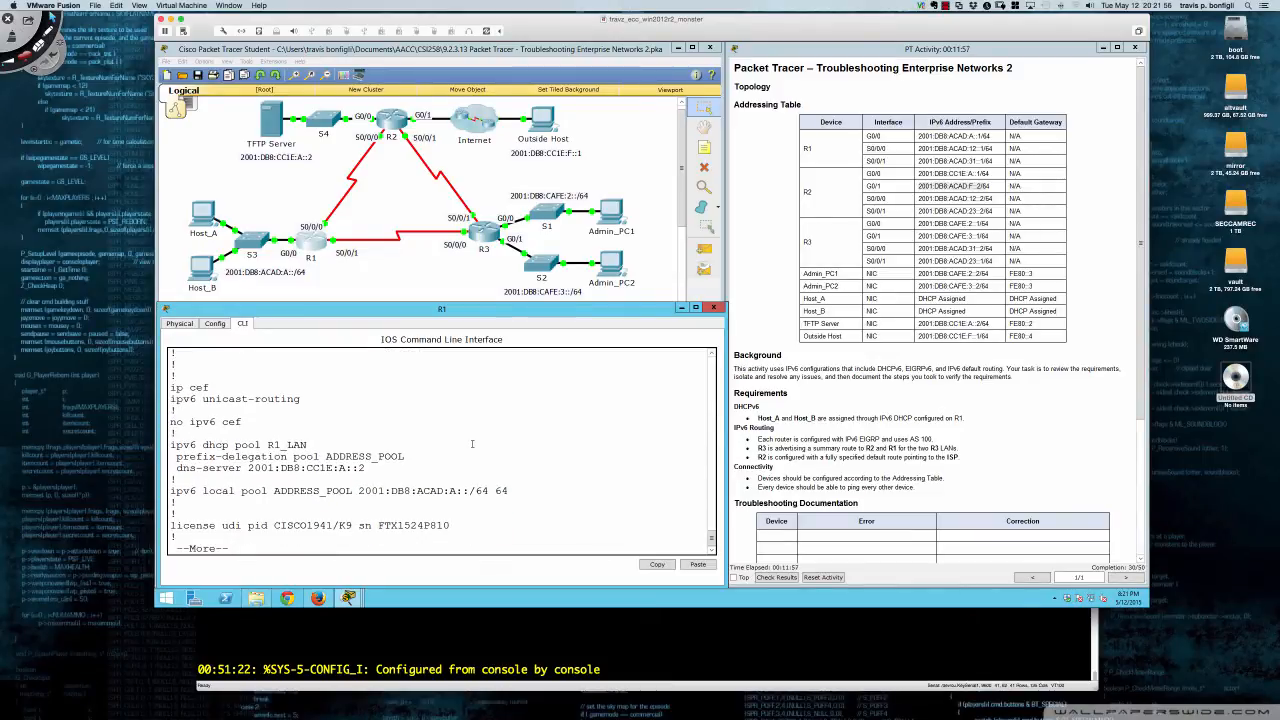
pyautogui.press('Return')
pyautogui.press('Return')
pyautogui.press('Return')
pyautogui.press('Return')
pyautogui.press('Return')
pyautogui.press('Return')
pyautogui.press('Return')
pyautogui.press('Return')
pyautogui.press('Return')
pyautogui.press('Return')
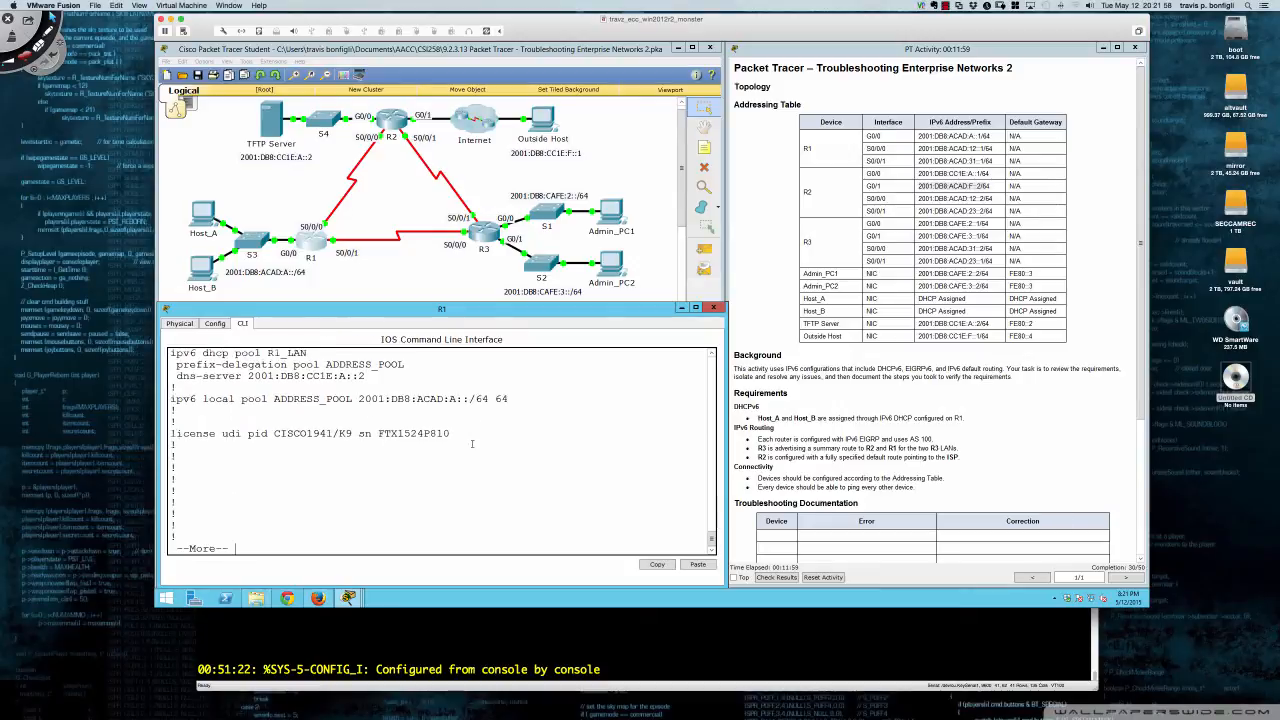
pyautogui.press('Return')
pyautogui.press('Return')
pyautogui.press('Return')
pyautogui.press('Return')
pyautogui.press('Return')
pyautogui.press('Return')
pyautogui.press('Return')
pyautogui.press('Return')
pyautogui.press('Return')
pyautogui.press('Return')
pyautogui.press('Return')
pyautogui.press('Return')
pyautogui.press('Return')
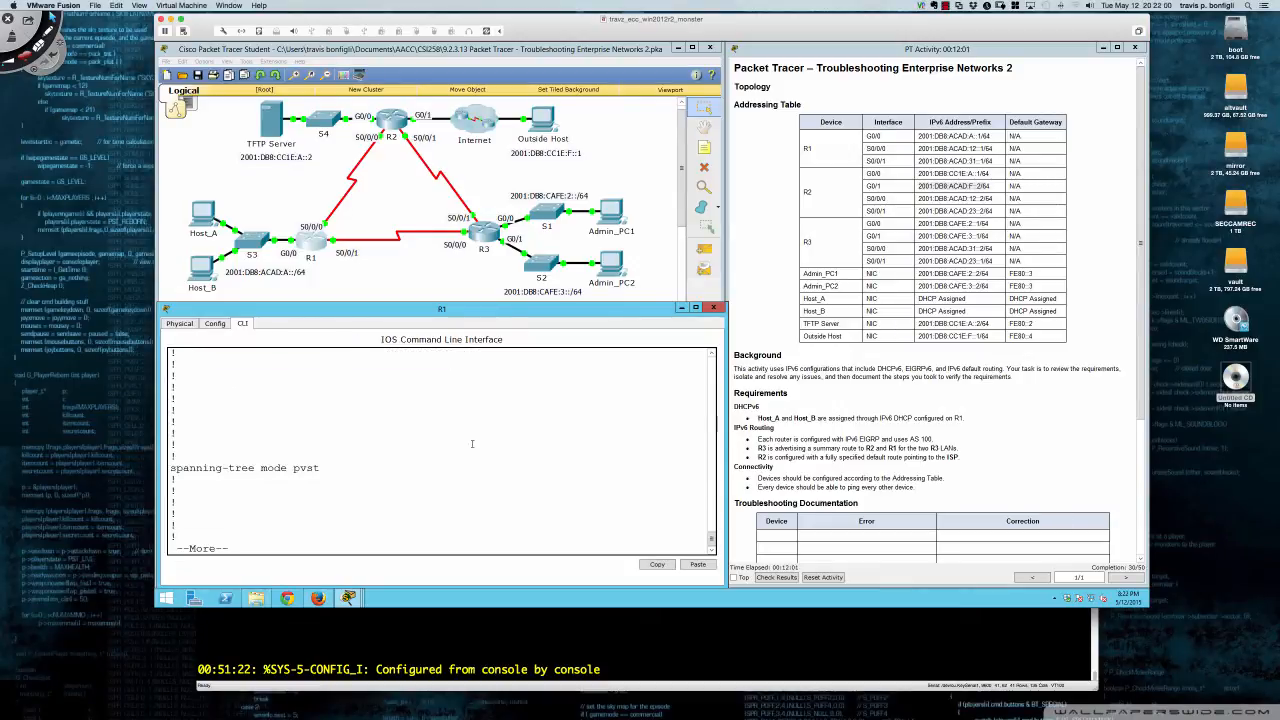
pyautogui.press('Return')
pyautogui.press('Return')
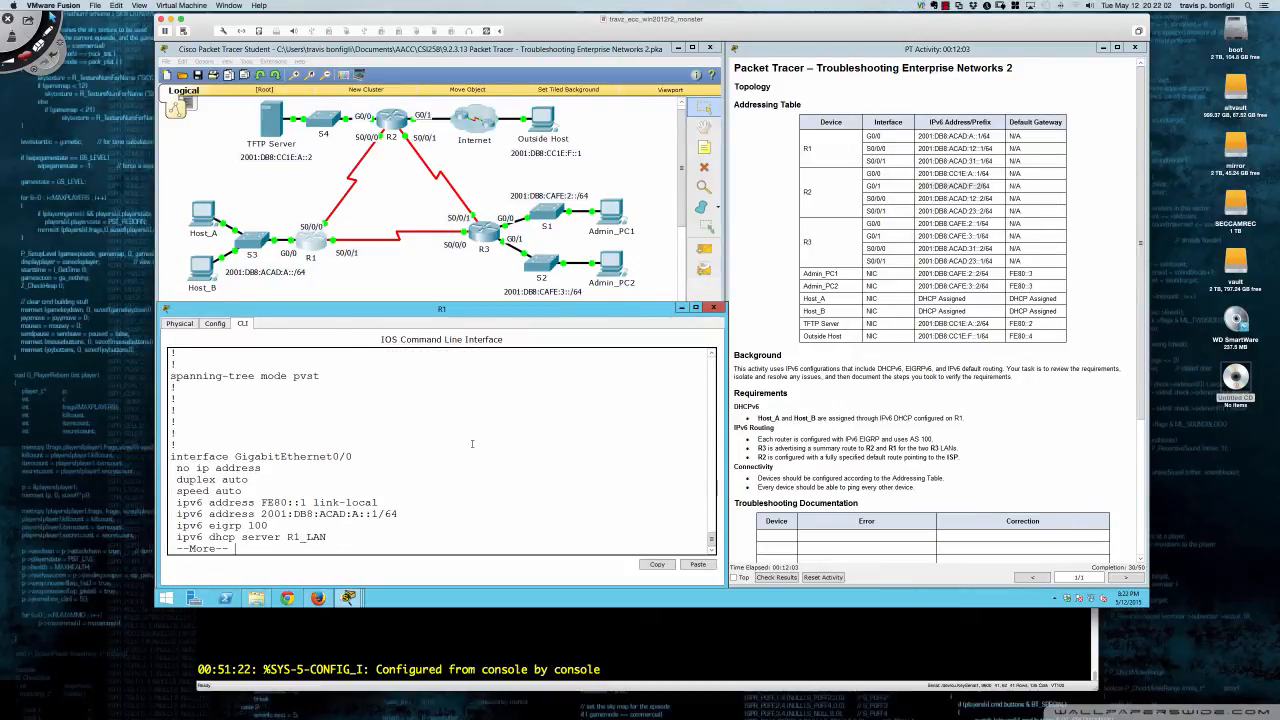
pyautogui.press('Return')
pyautogui.press('Return')
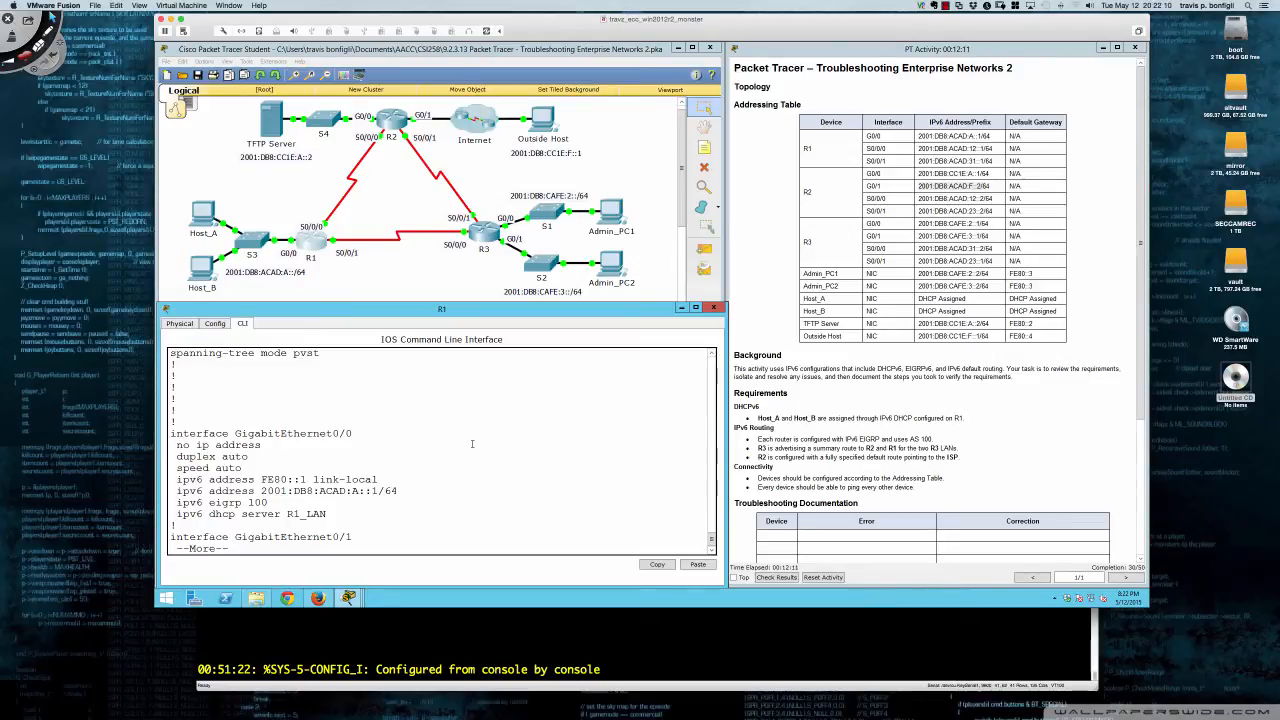
pyautogui.press('Return')
pyautogui.press('Return')
pyautogui.press('Return')
pyautogui.press('Return')
pyautogui.press('Return')
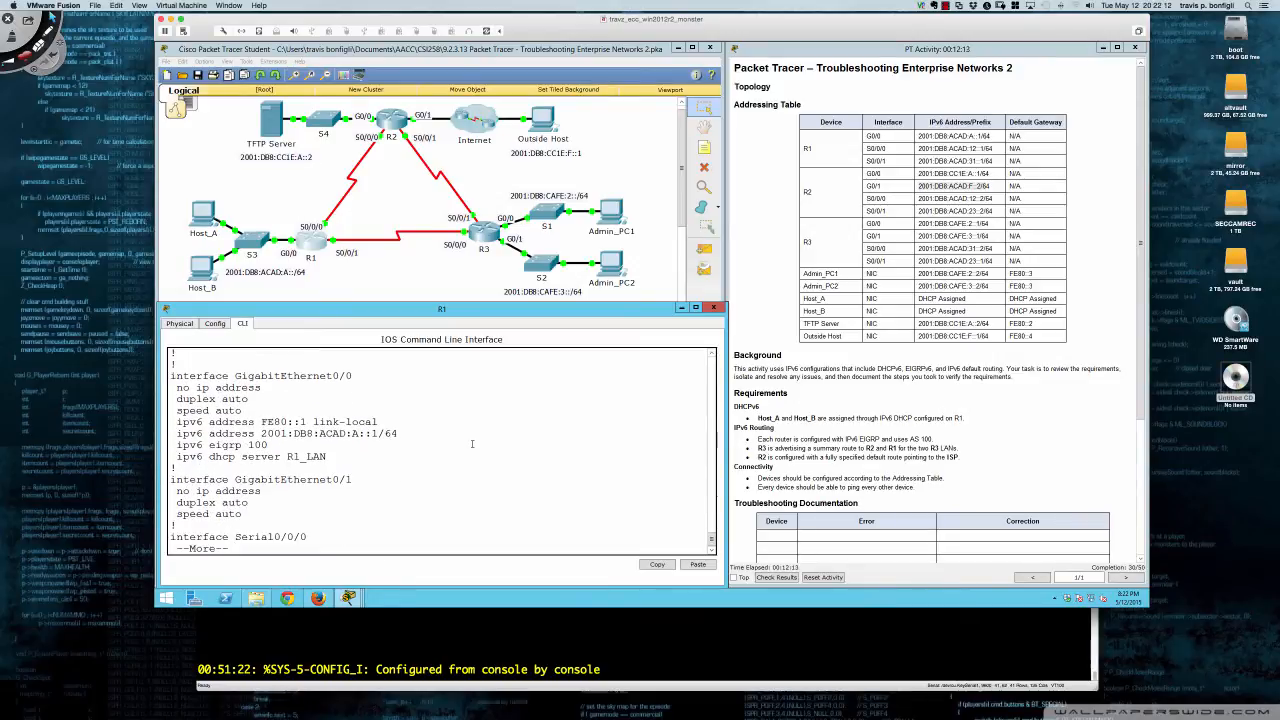
pyautogui.press('Return')
pyautogui.press('Return')
pyautogui.press('Return')
pyautogui.press('Return')
pyautogui.press('Return')
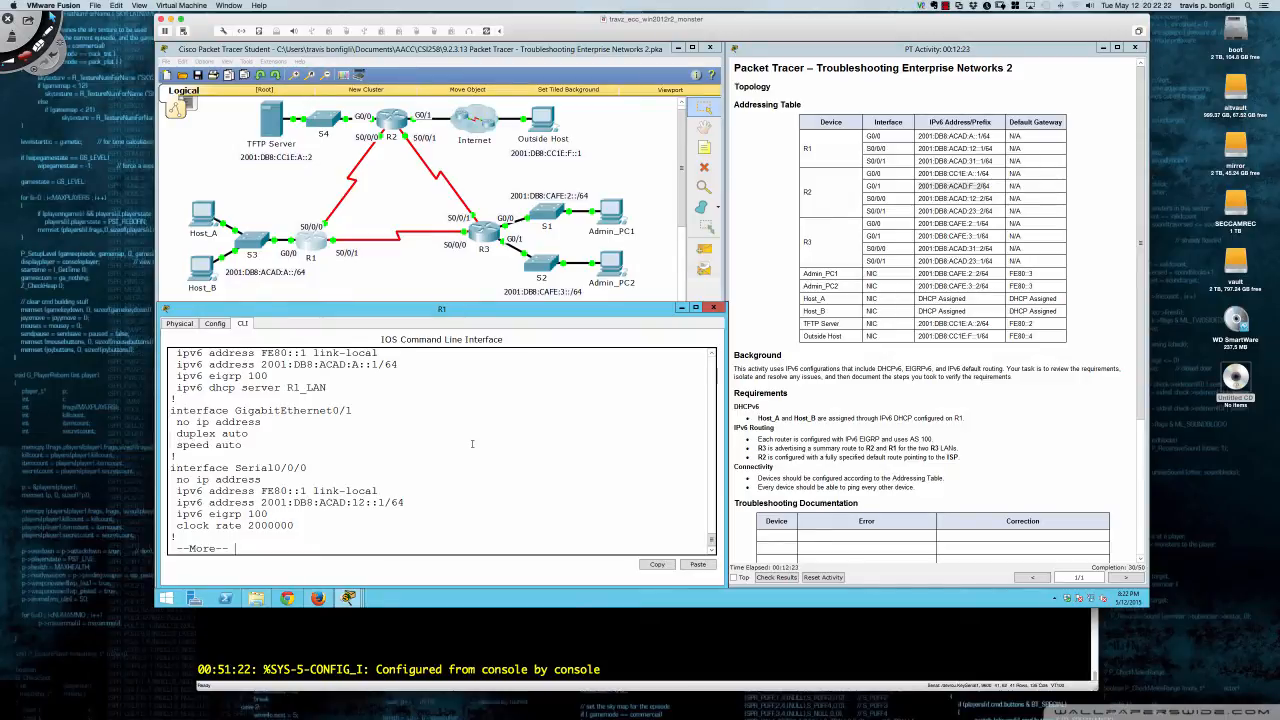
pyautogui.press('Return')
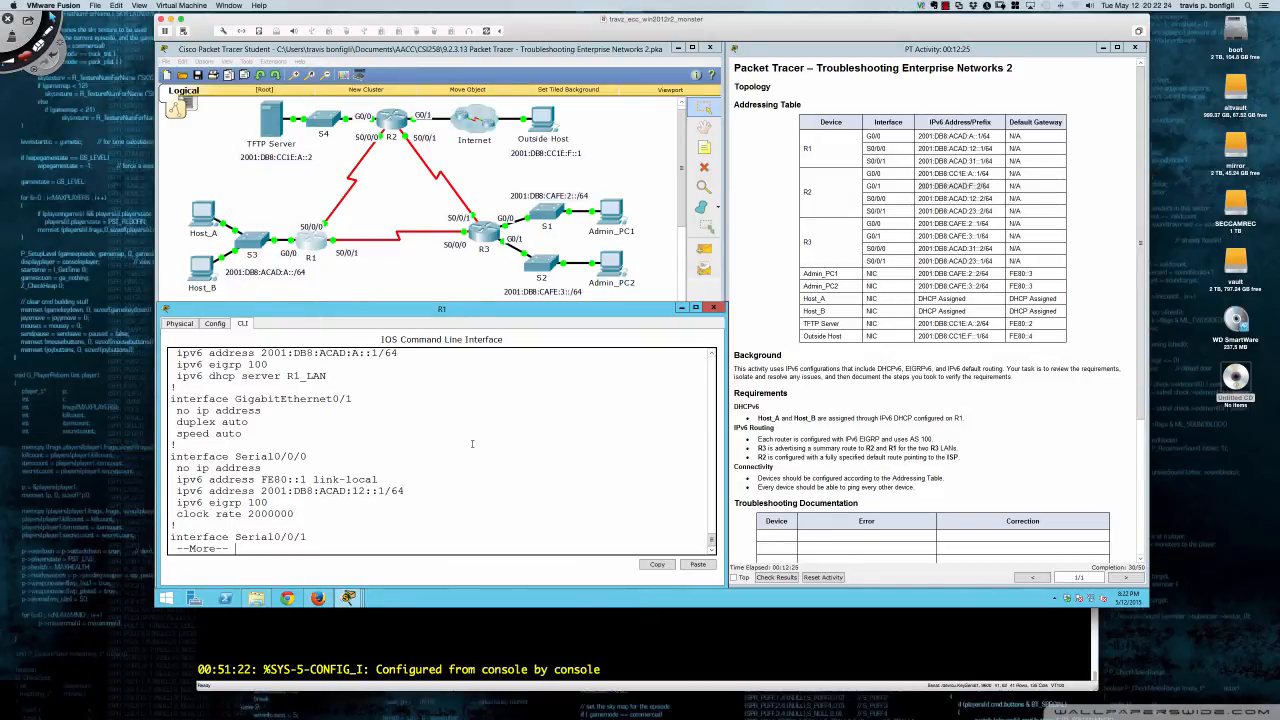
pyautogui.press('Return')
pyautogui.press('Return')
pyautogui.press('Return')
pyautogui.press('Return')
pyautogui.press('Return')
pyautogui.press('Return')
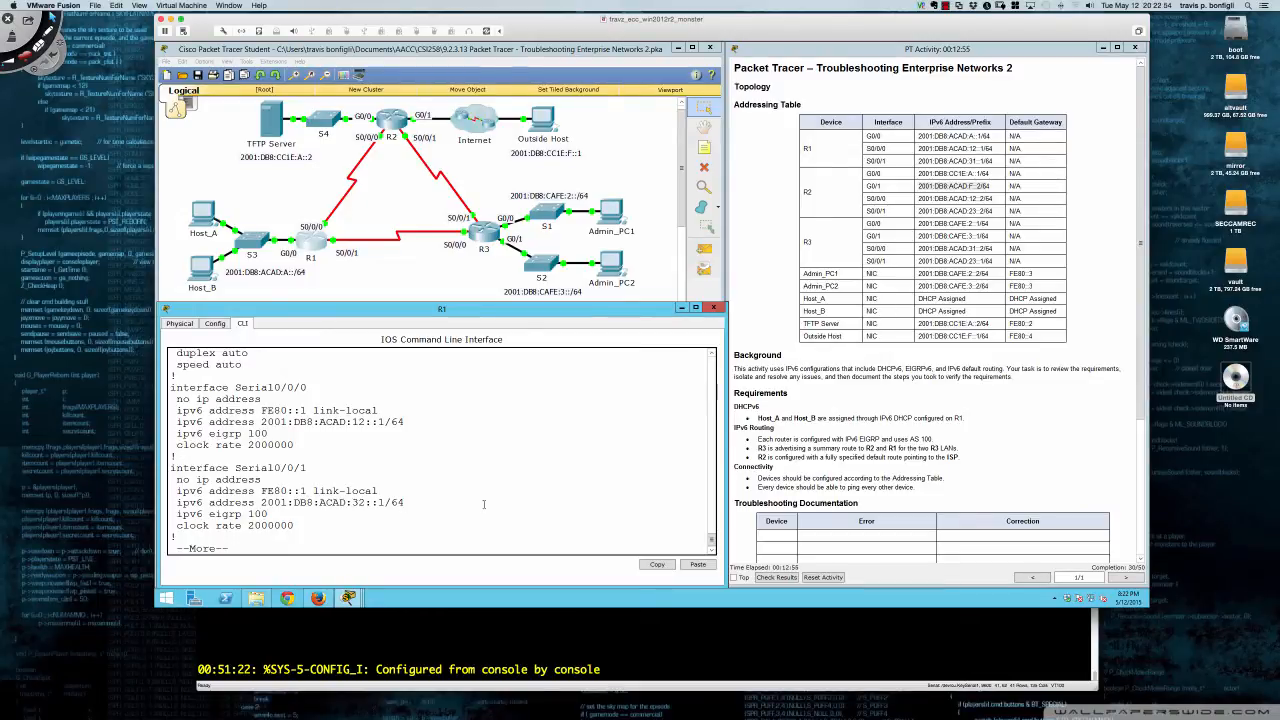
# - Quit the output and list R1's IPv6 EIGRP neighbors with sh ipv6 eigrp neigh
pyautogui.write('qsh')
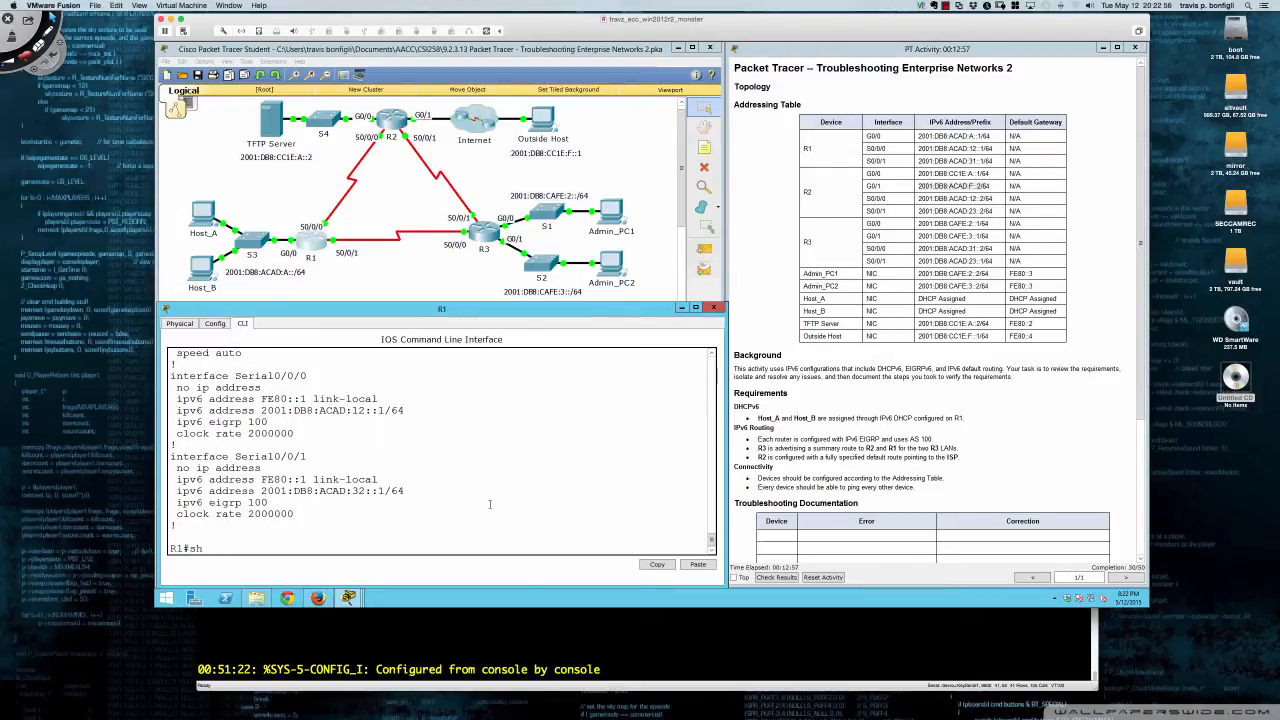
pyautogui.write(' ipv6 eigrp neigh')
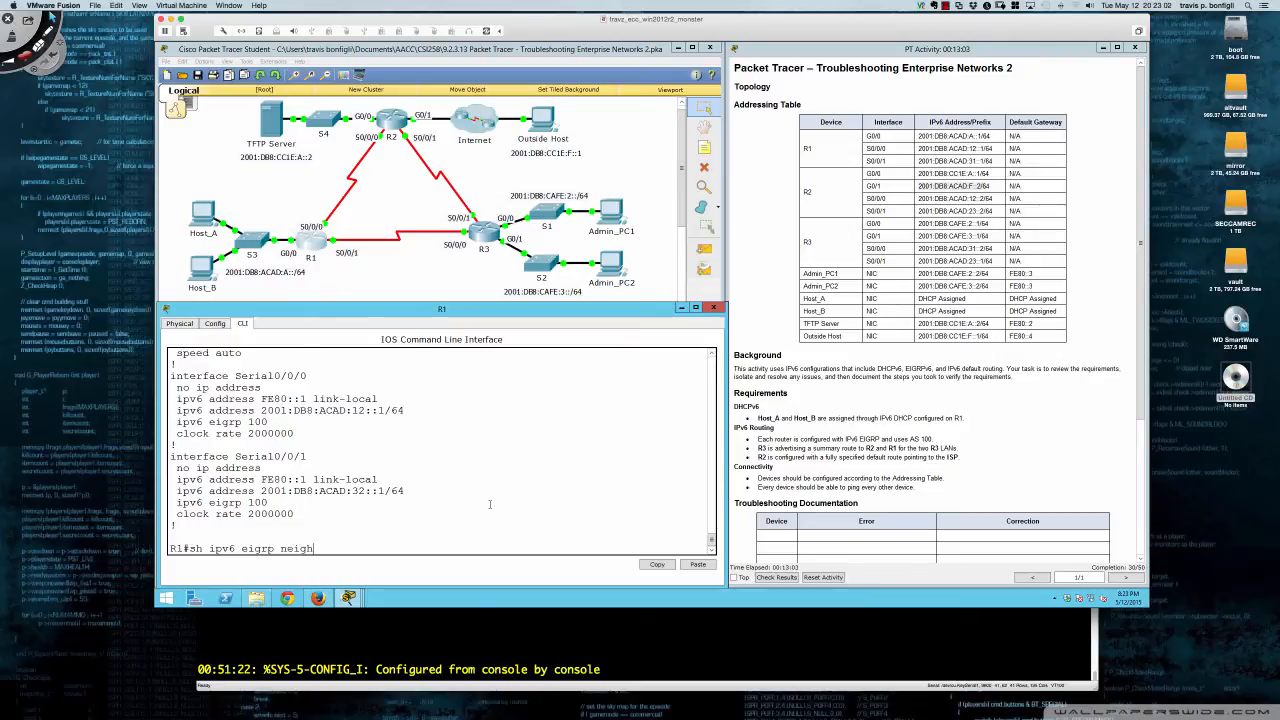
pyautogui.press('Return')
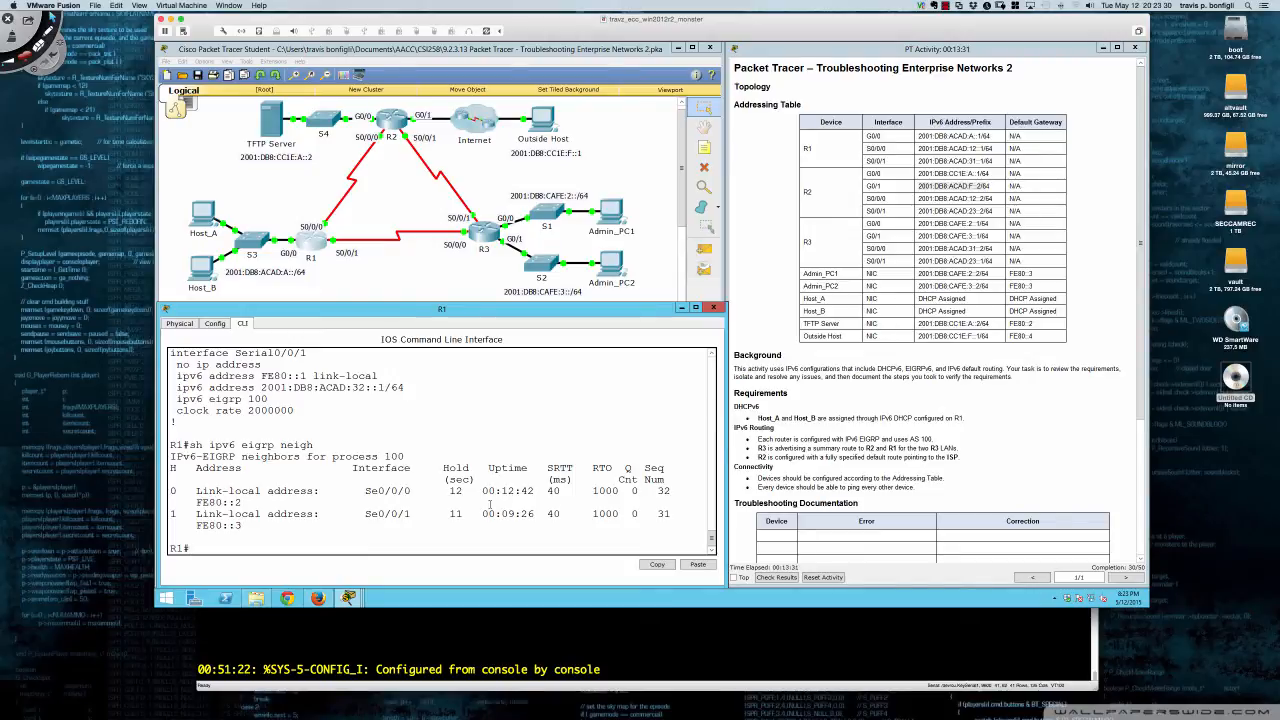
# - Highlight neighbor link-local FE80::2 and the serial interface's IPv6 address in the output
pyautogui.moveTo(199, 502); pyautogui.dragTo(243, 503)
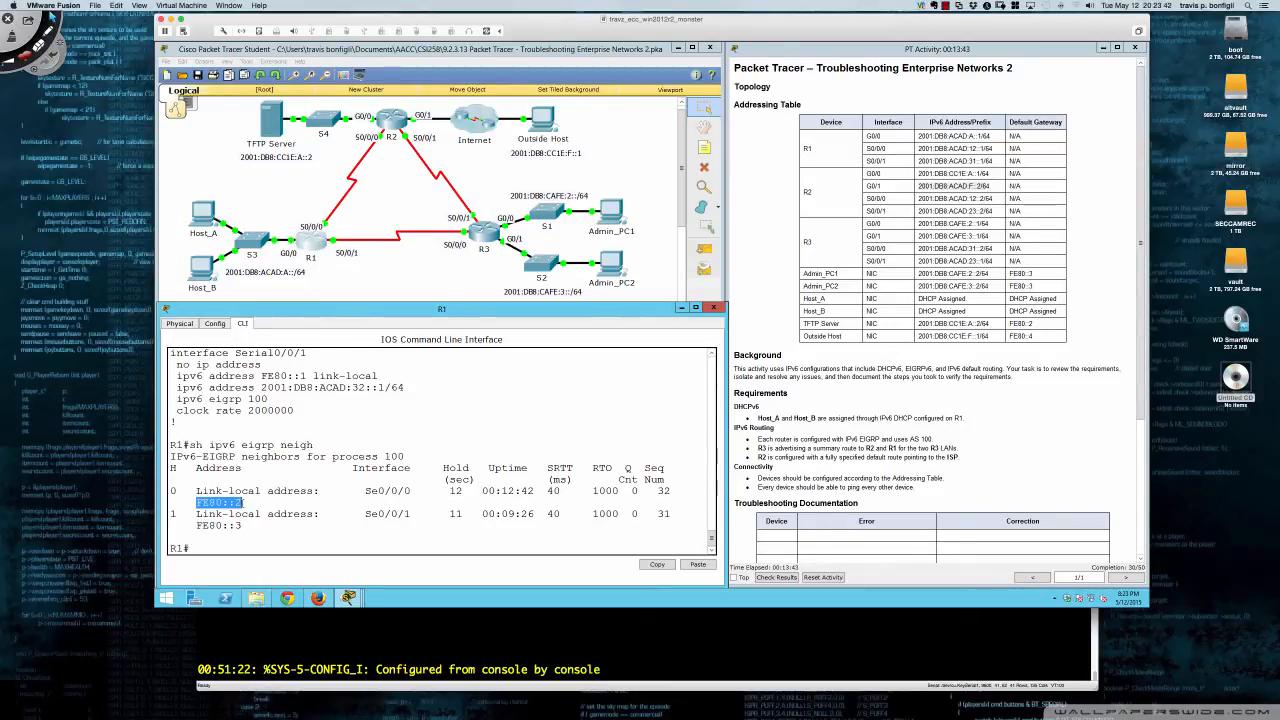
pyautogui.moveTo(242, 502); pyautogui.dragTo(203, 502)
pyautogui.click(247, 502)
pyautogui.moveTo(197, 502); pyautogui.dragTo(244, 502)
pyautogui.moveTo(347, 387); pyautogui.dragTo(261, 387)
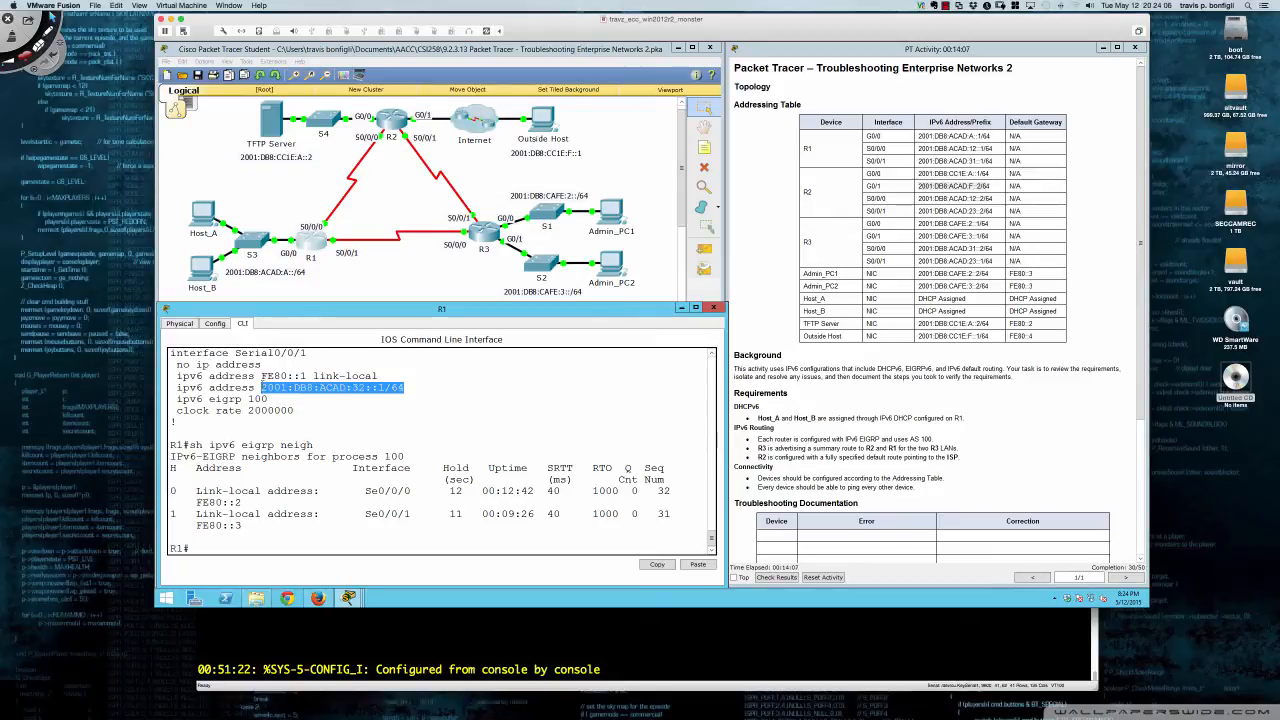
pyautogui.click(414, 389)
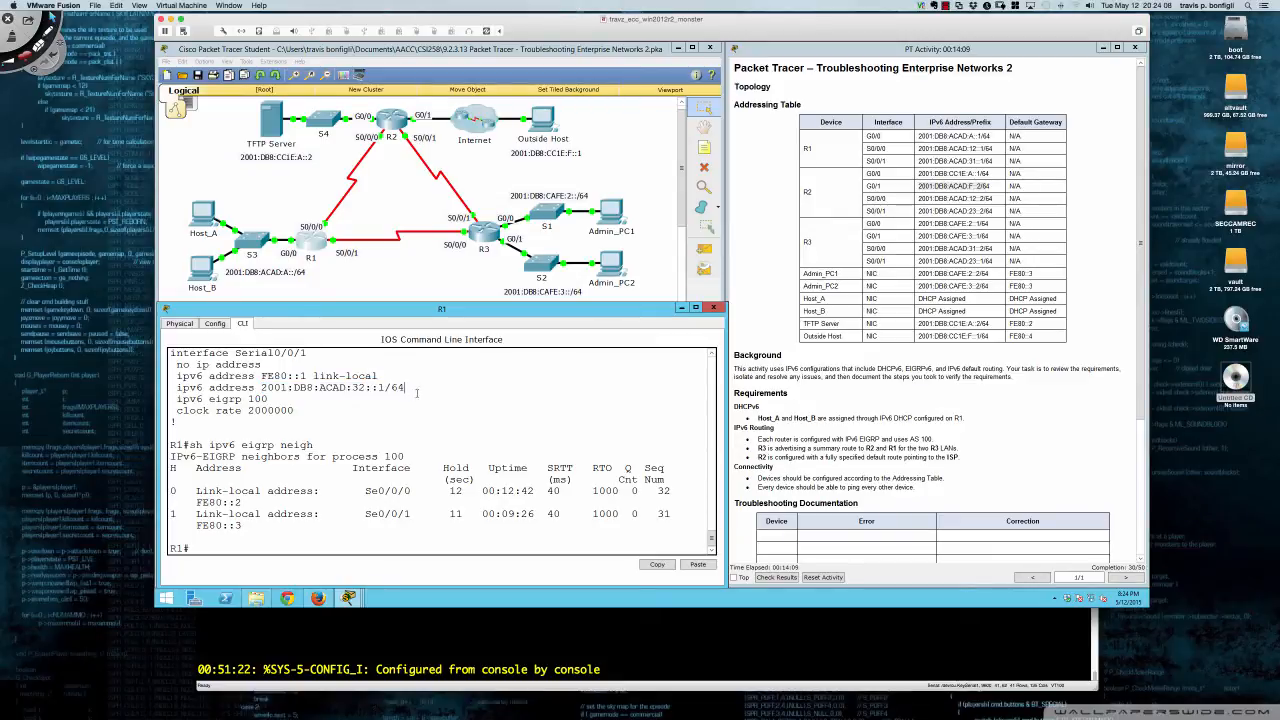
# - Remove the wrong address 2001:DB8:ACAD:32::1/64 from R1's Serial0/0/1
pyautogui.press('Return')
pyautogui.press('Return')
pyautogui.write('conft')
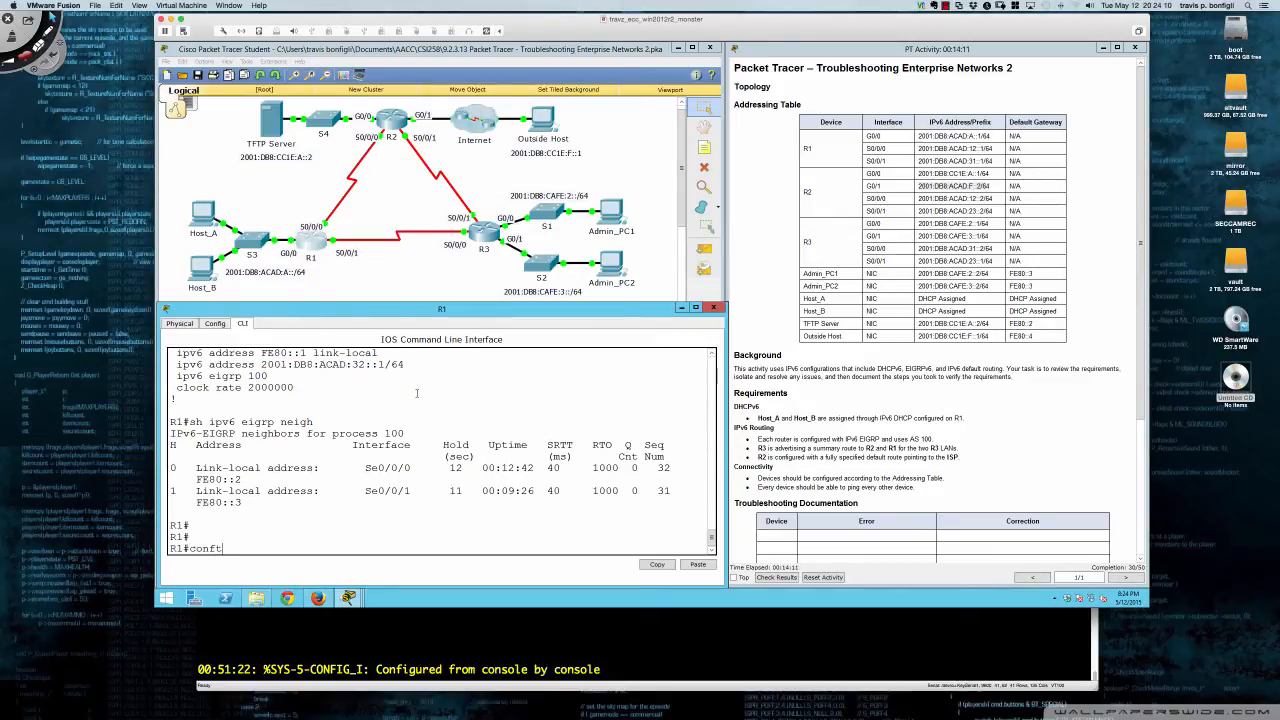
pyautogui.write(' t')
pyautogui.press('Return')
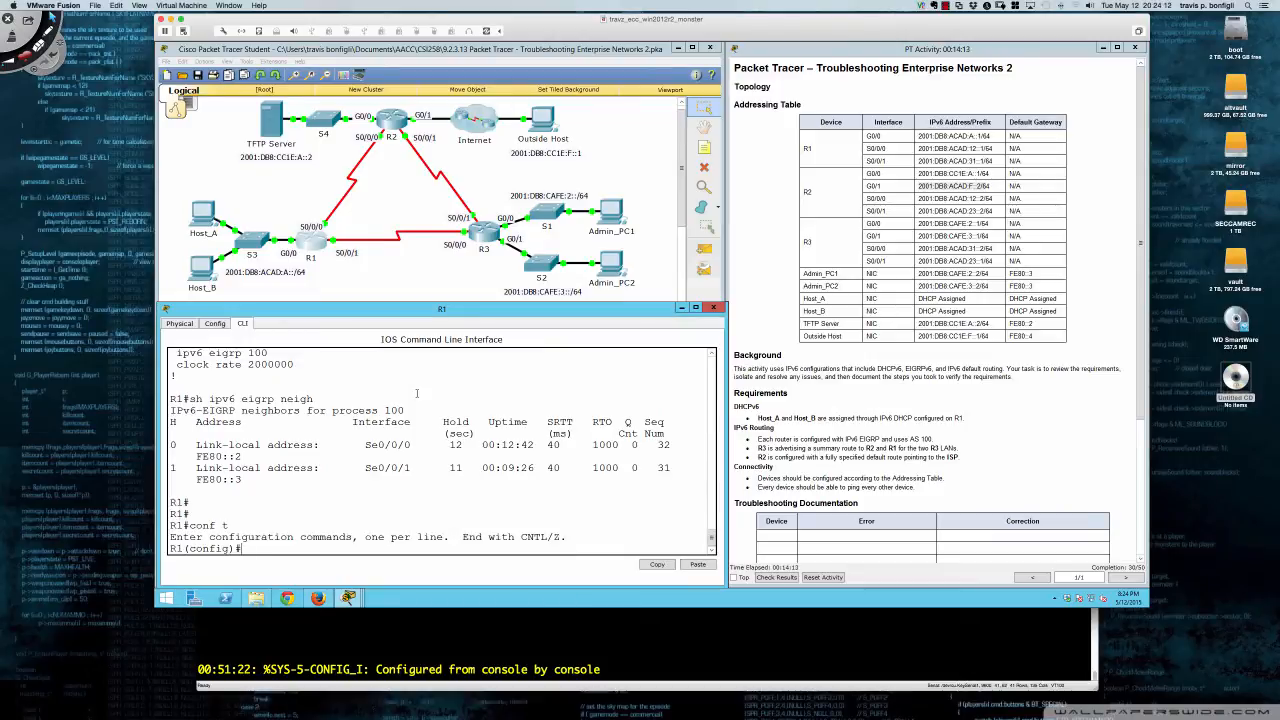
pyautogui.write('int s0/0/')
pyautogui.write('1')
pyautogui.press('Return')
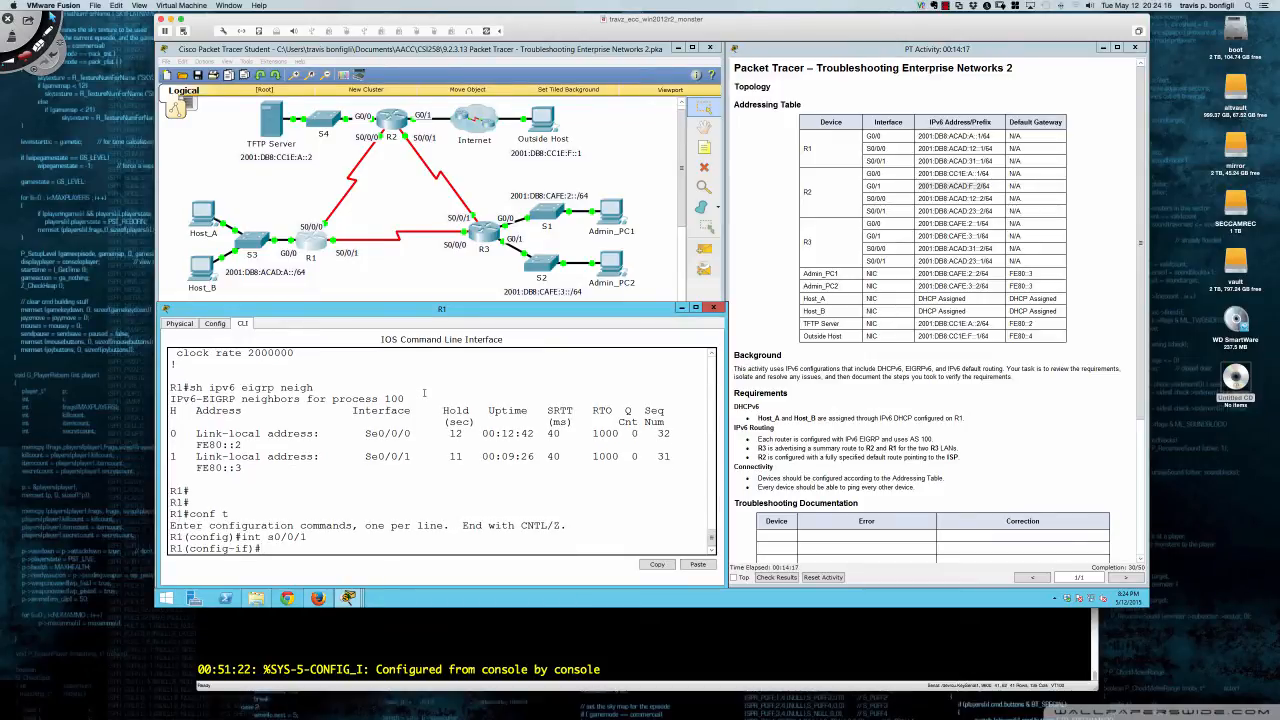
pyautogui.scroll(3, 346, 400)
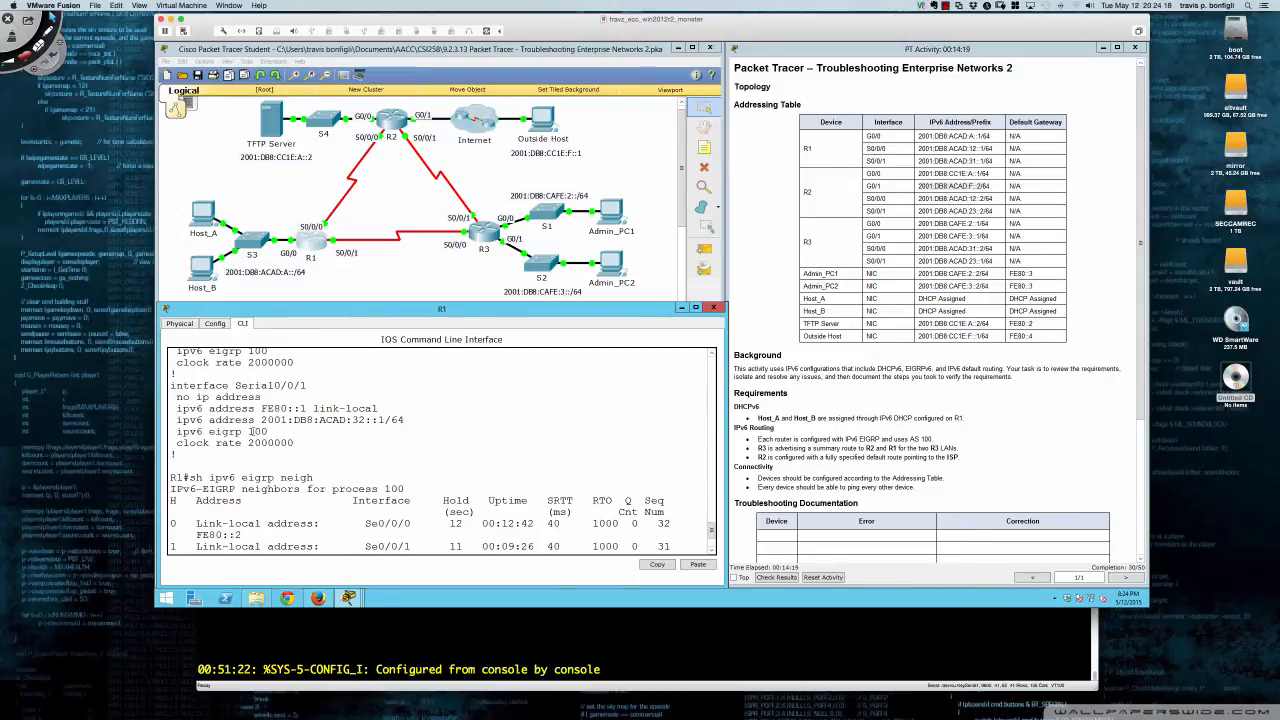
pyautogui.moveTo(181, 420); pyautogui.dragTo(401, 420)
pyautogui.press('super+c')
pyautogui.rightClick(401, 420)
pyautogui.click(415, 425)
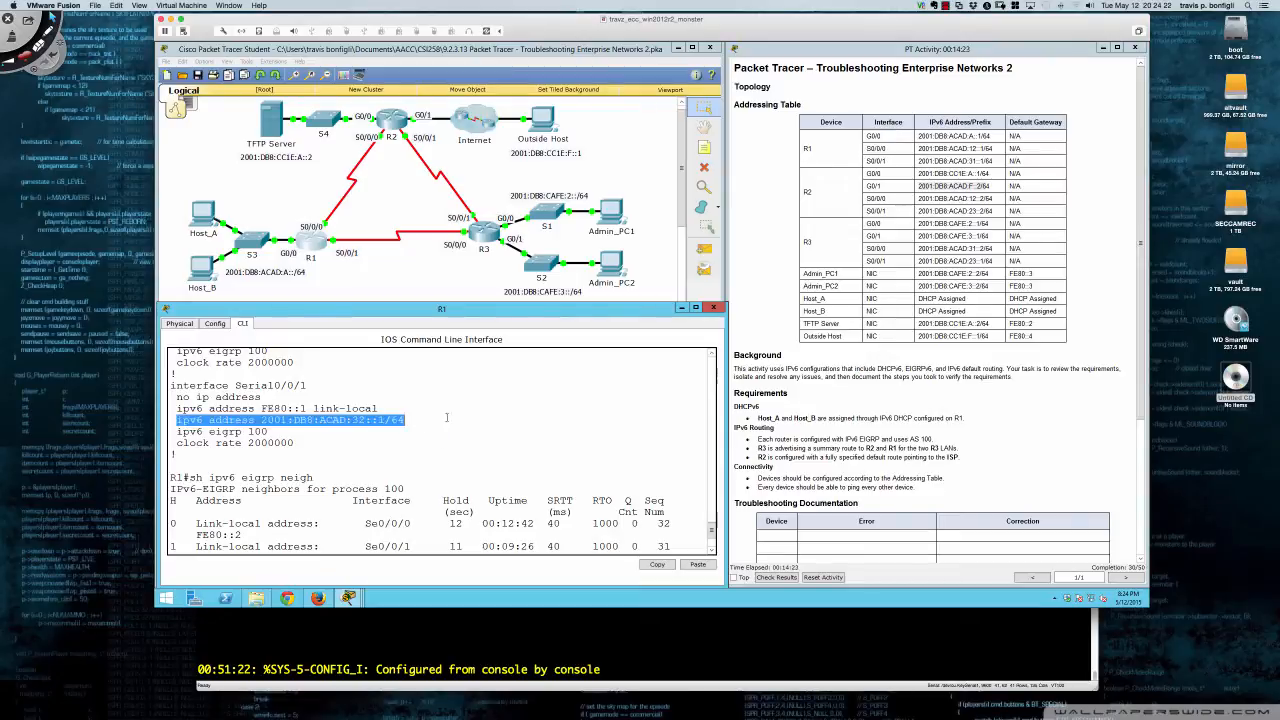
pyautogui.rightClick(463, 410)
pyautogui.click(485, 425)
pyautogui.press('Return')
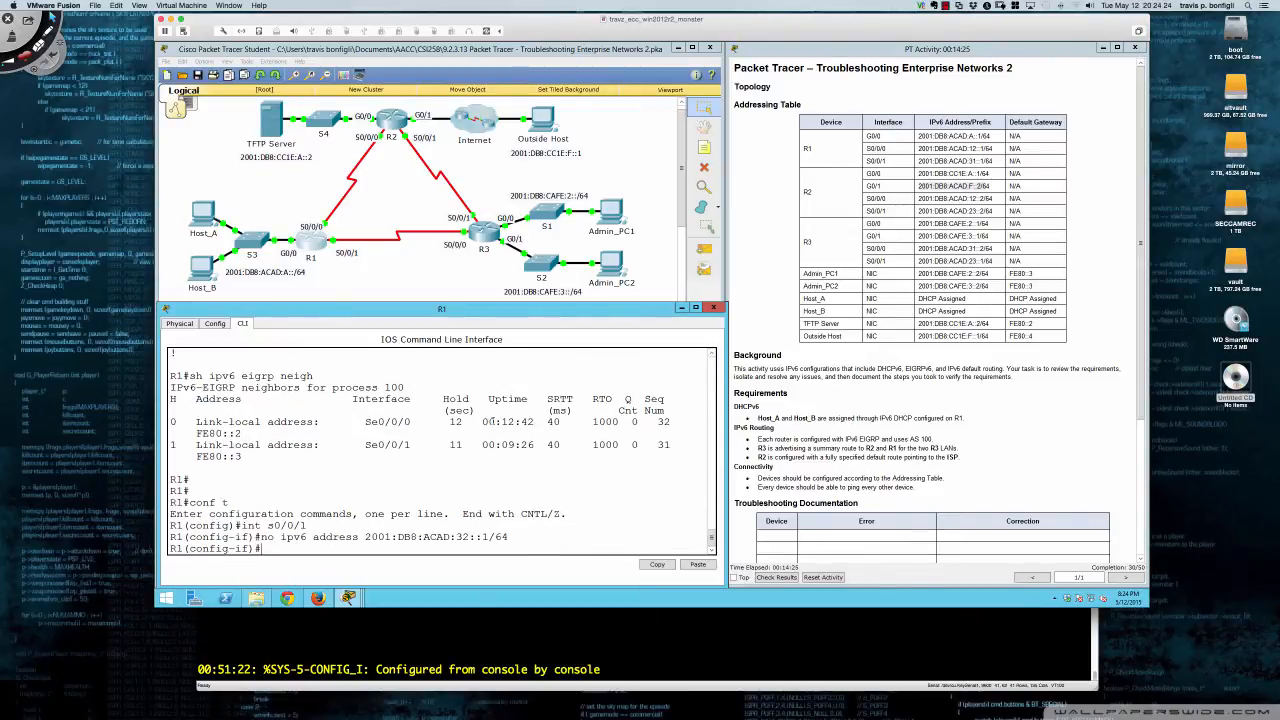
# - Assign 2001:DB8:ACAD:31::1/64 to Serial0/0/1 by editing the recalled command
pyautogui.press('Up')
pyautogui.press('Left')
pyautogui.press('Left')
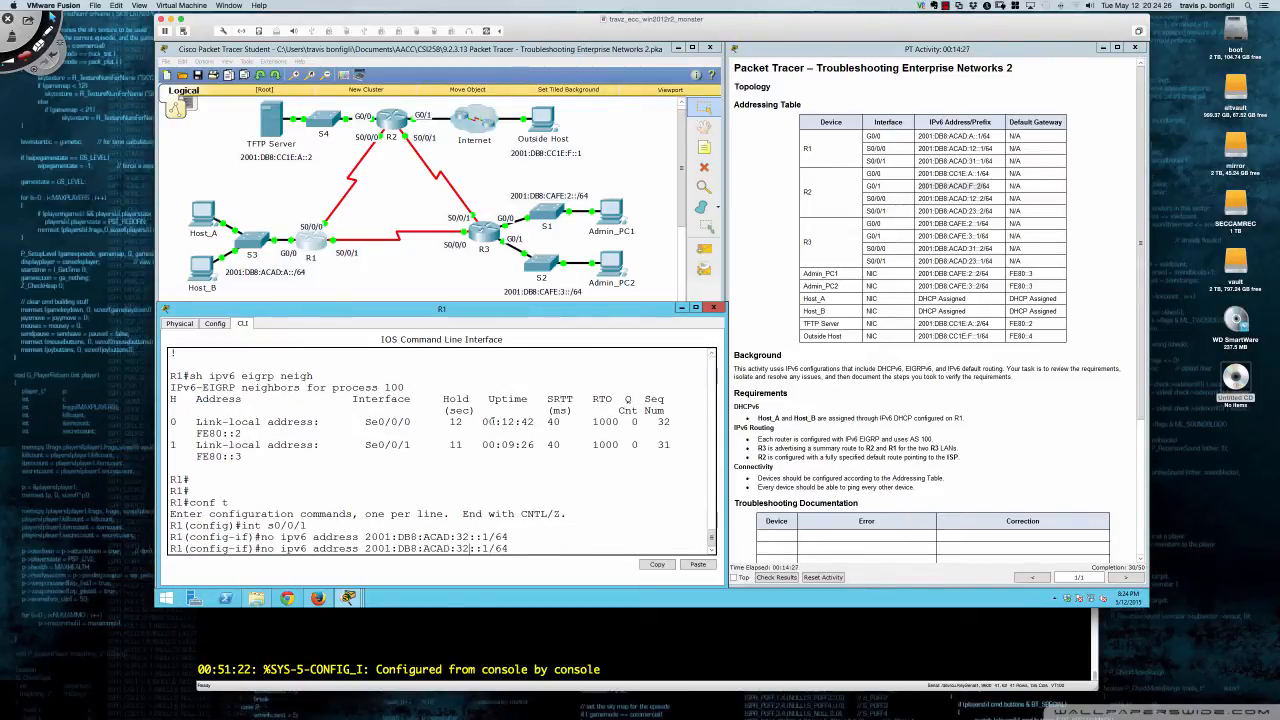
pyautogui.press('BackSpace')
pyautogui.write('1')
pyautogui.press('BackSpace')
pyautogui.press('BackSpace')
pyautogui.press('BackSpace')
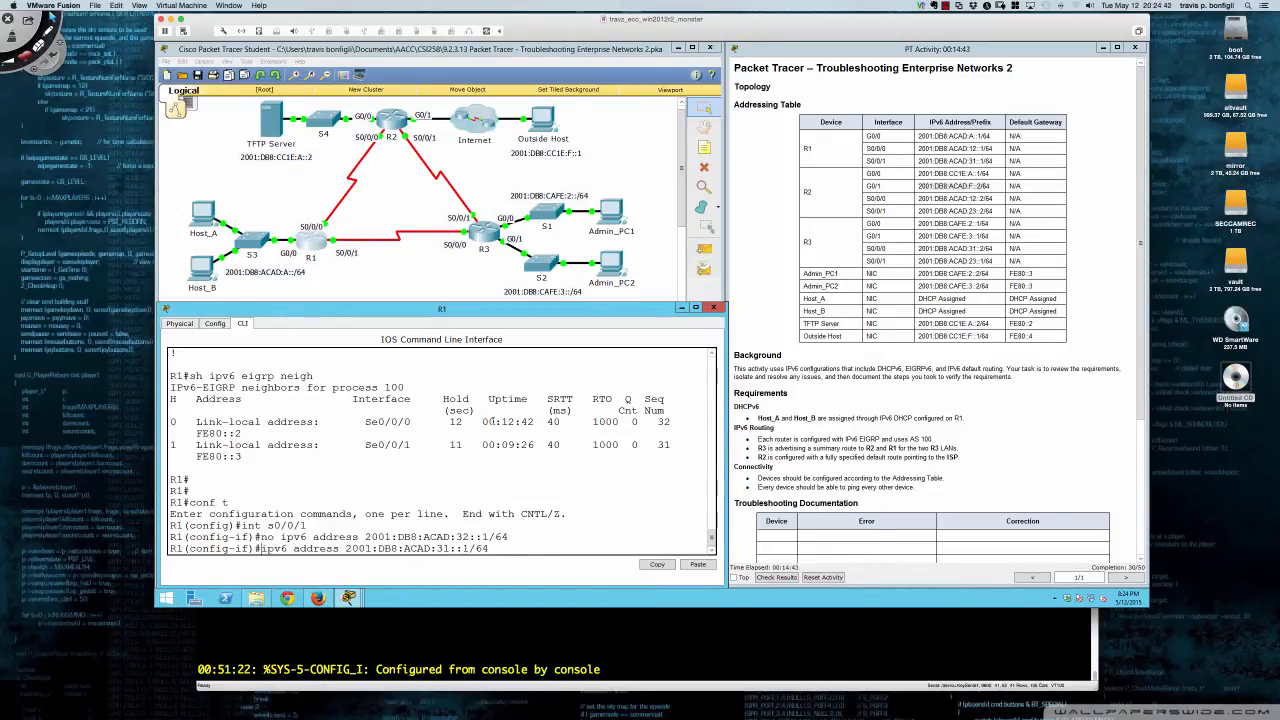
pyautogui.press('Return')
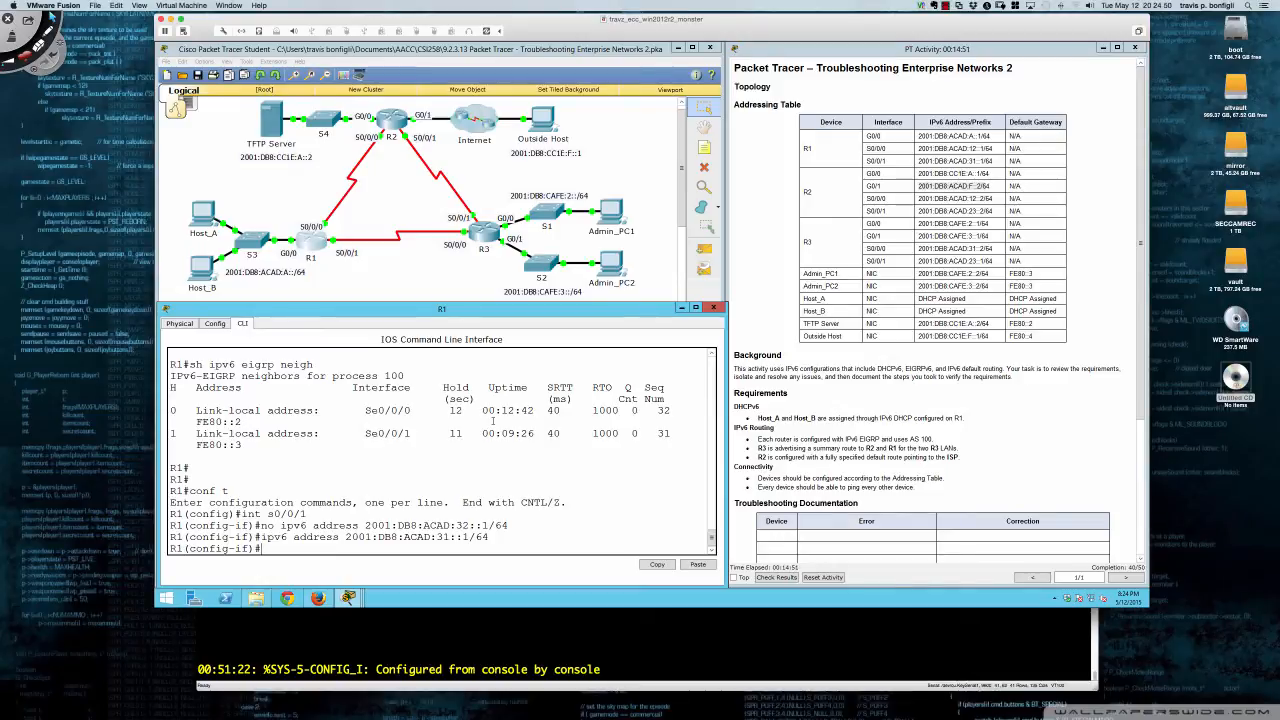
pyautogui.press('Return')
pyautogui.press('Return')
pyautogui.press('Return')
pyautogui.press('Return')
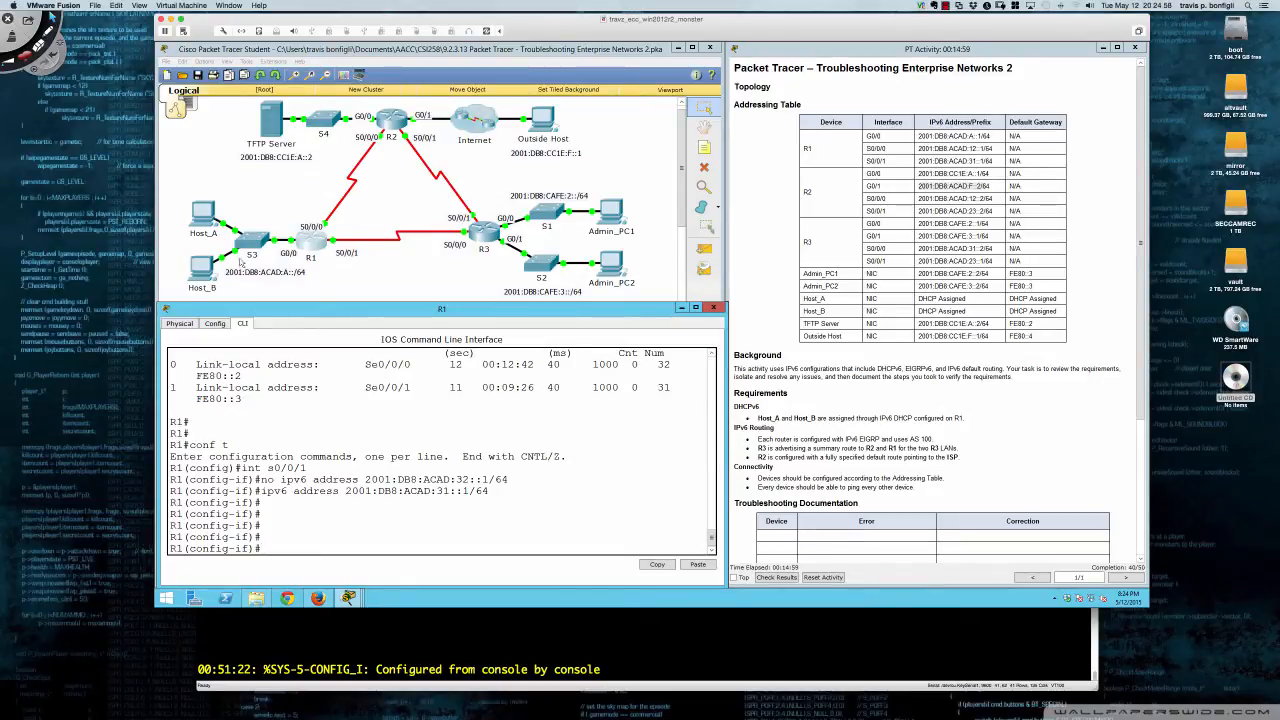
# - Stop and restart Host_A's tracert to 2001:db8:cc1e:f::1, then go back to the topology
pyautogui.click(204, 213)
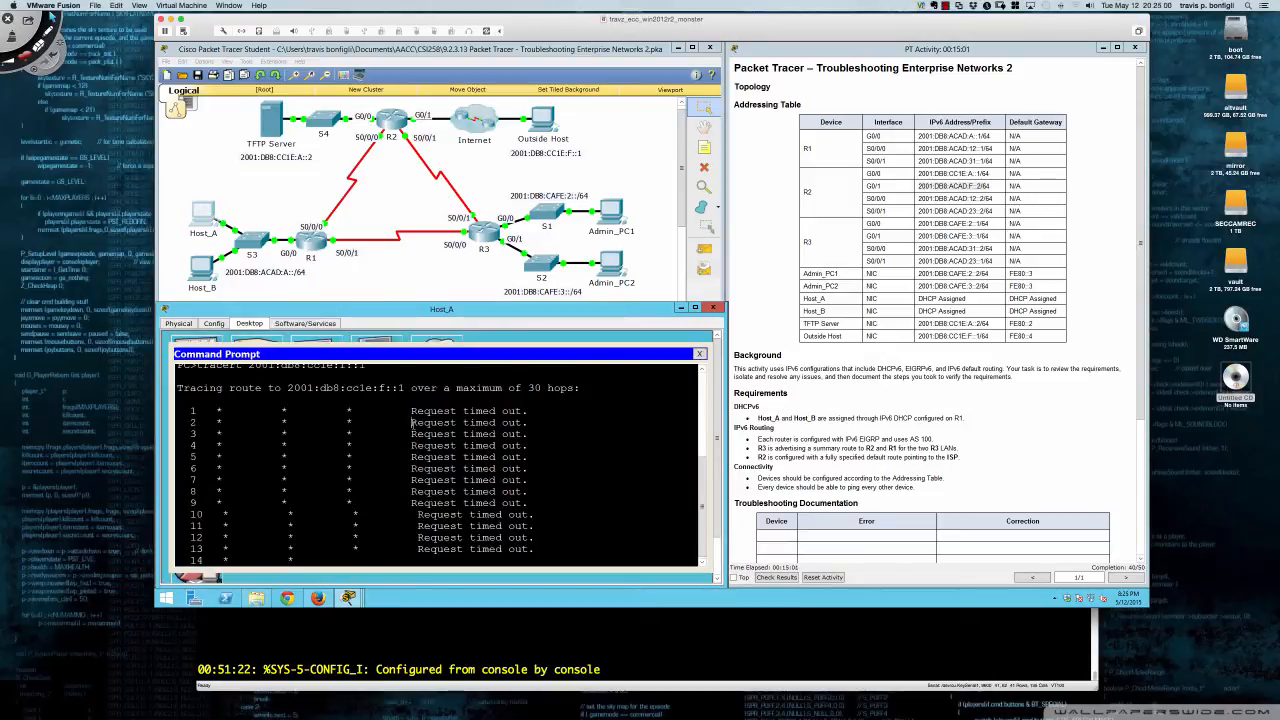
pyautogui.hotkey('ctrl', 'c')
pyautogui.press('Up')
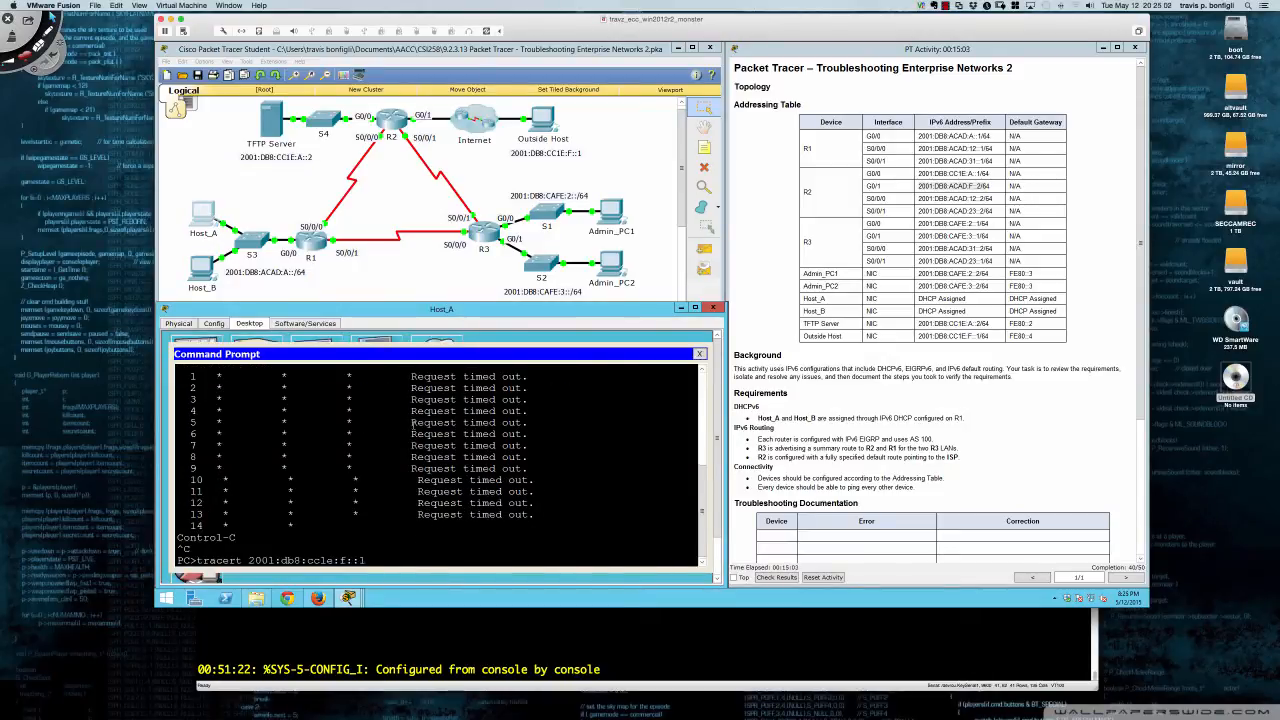
pyautogui.press('Return')
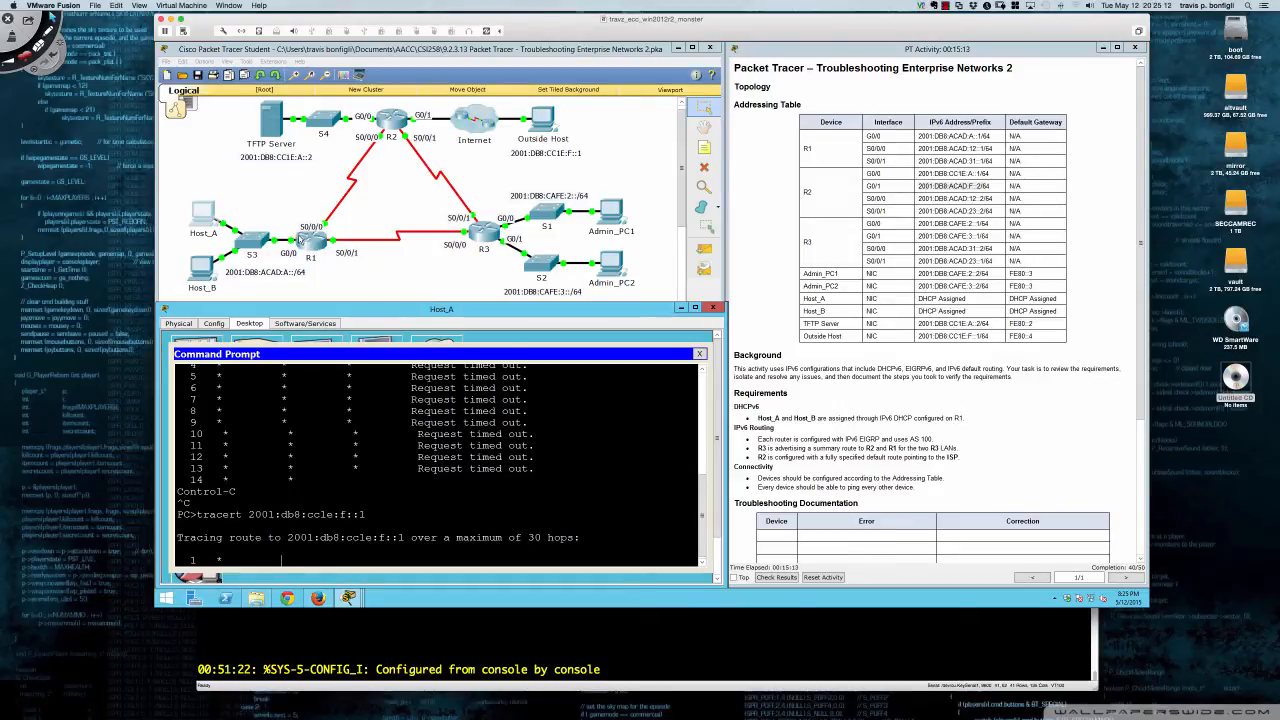
pyautogui.click(380, 288)
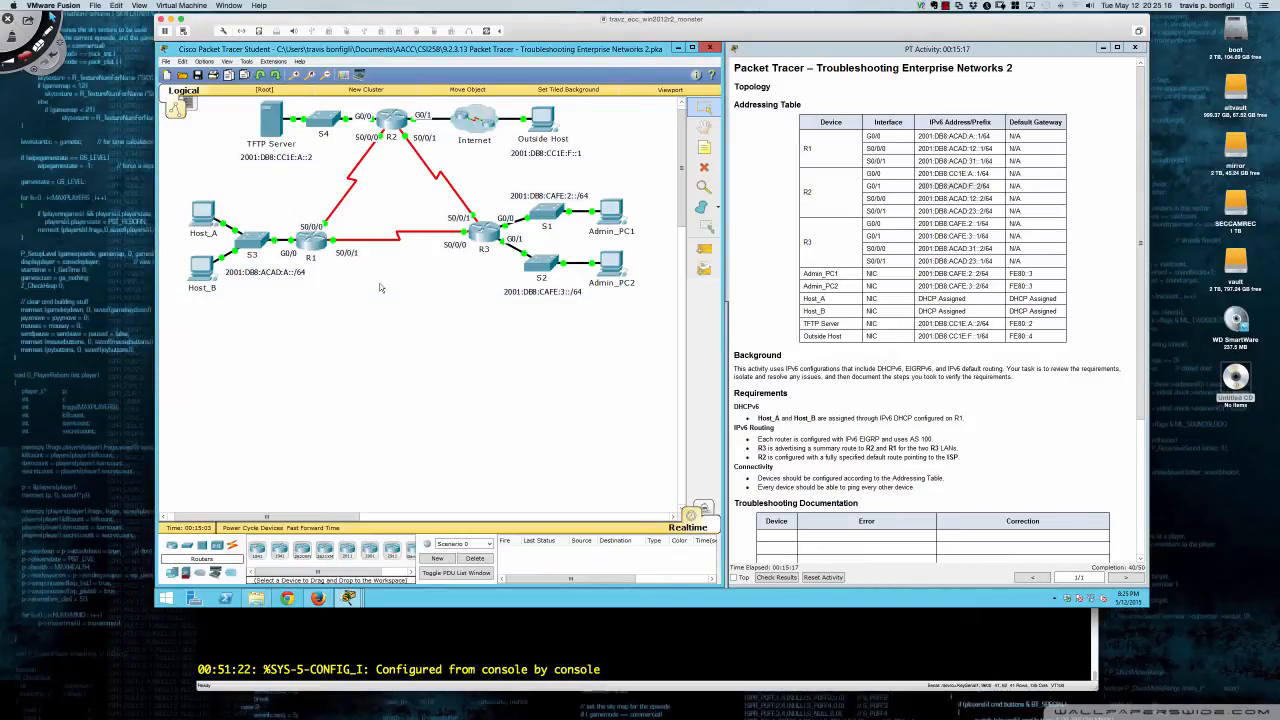
# - On R2's console, leave configuration mode and run sh run
pyautogui.click(394, 127)
pyautogui.press('Return')
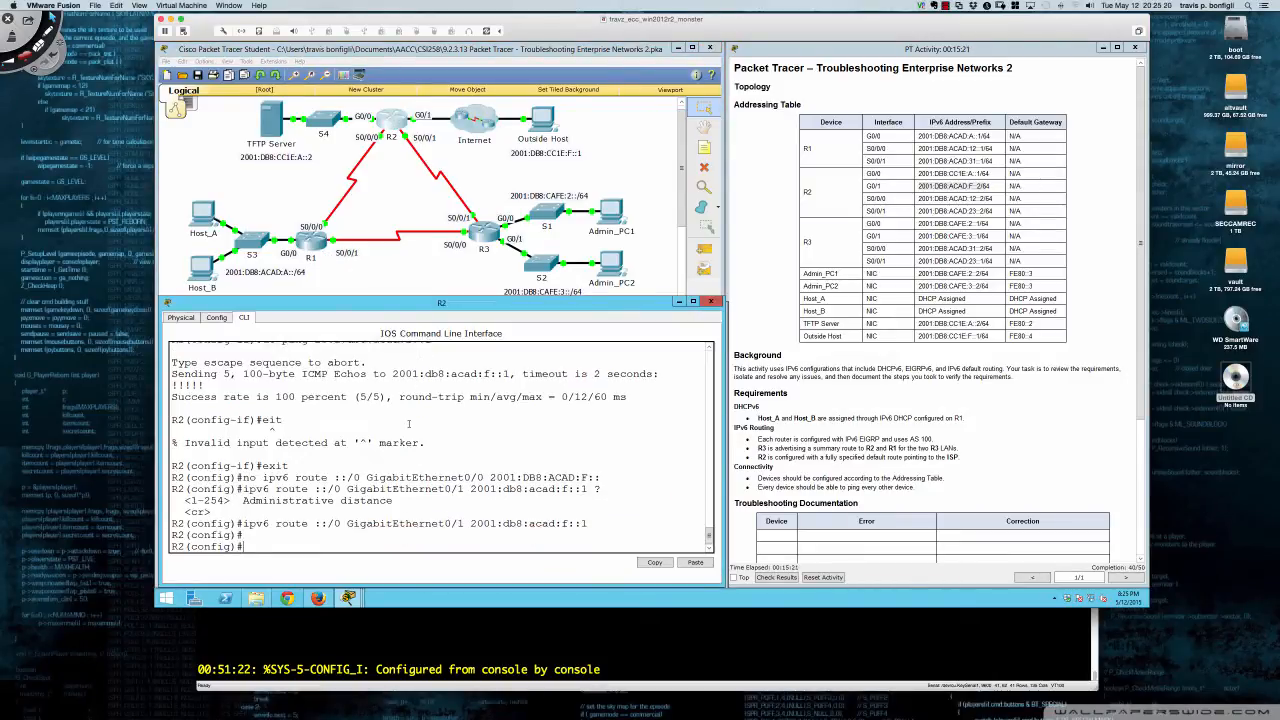
pyautogui.press('Return')
pyautogui.write('end')
pyautogui.press('Return')
pyautogui.press('Return')
pyautogui.press('Return')
pyautogui.press('Return')
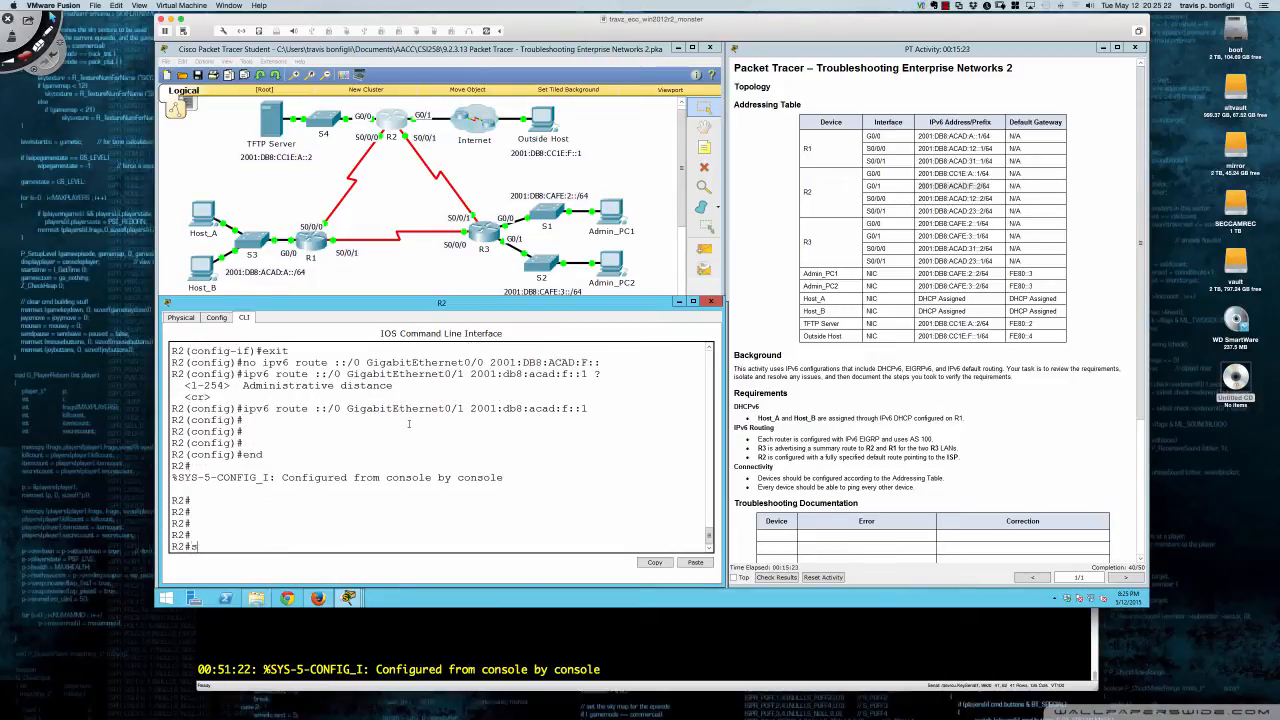
pyautogui.write('sh run')
pyautogui.press('Return')
# - Page R2's running configuration through its GigabitEthernet and Serial0/0/0 settings
pyautogui.press('Return')
pyautogui.press('Return')
pyautogui.press('Return')
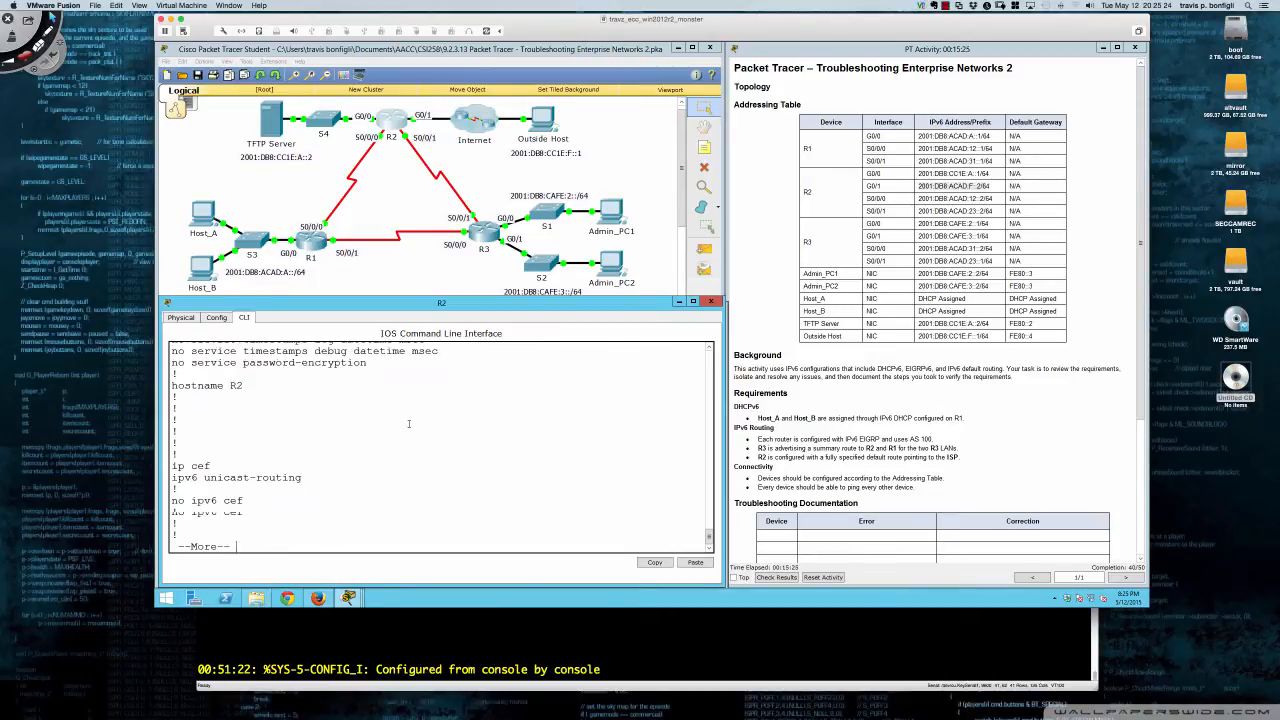
pyautogui.press('Return')
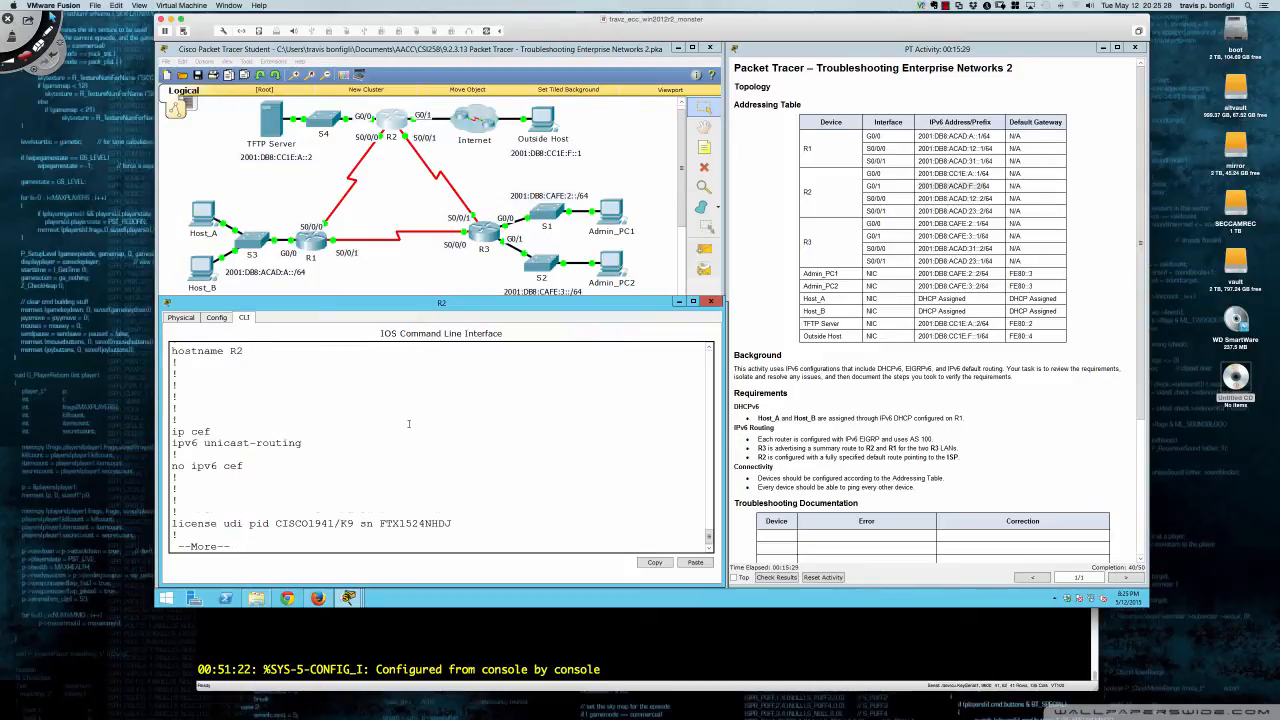
pyautogui.press('Return')
pyautogui.press('Return')
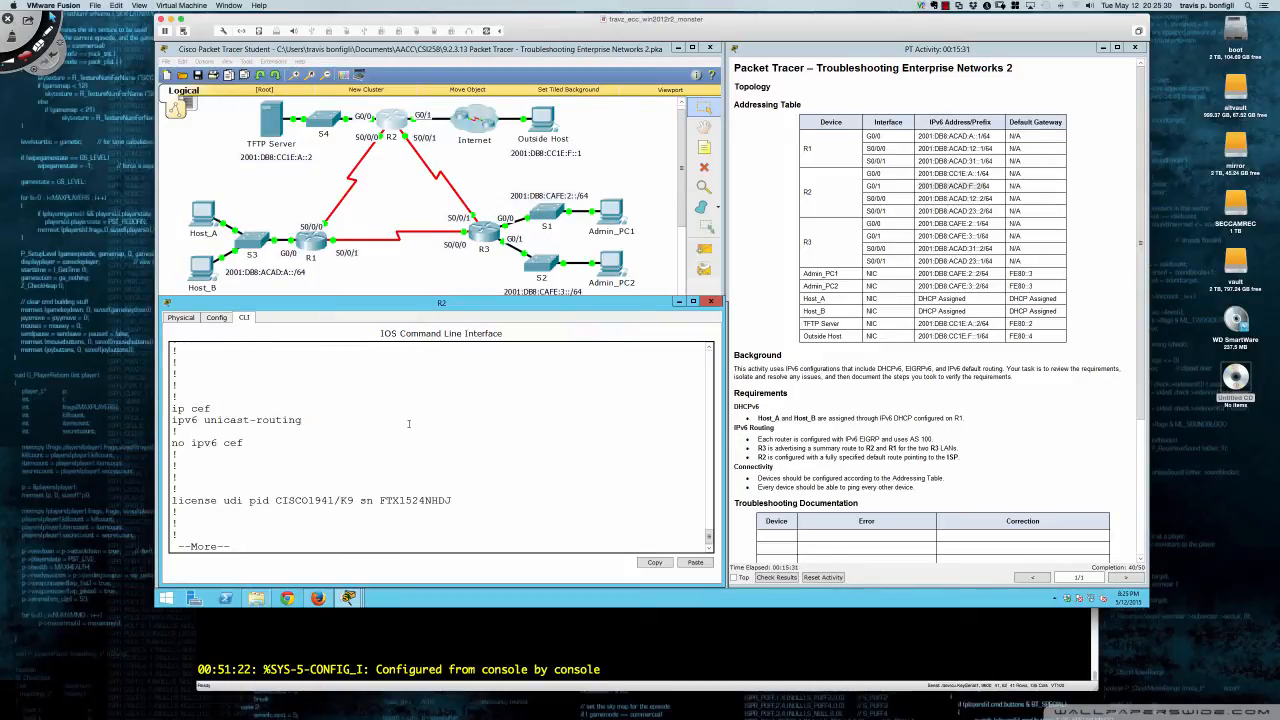
pyautogui.press('Return')
pyautogui.press('Return')
pyautogui.press('Return')
pyautogui.press('Return')
pyautogui.press('Return')
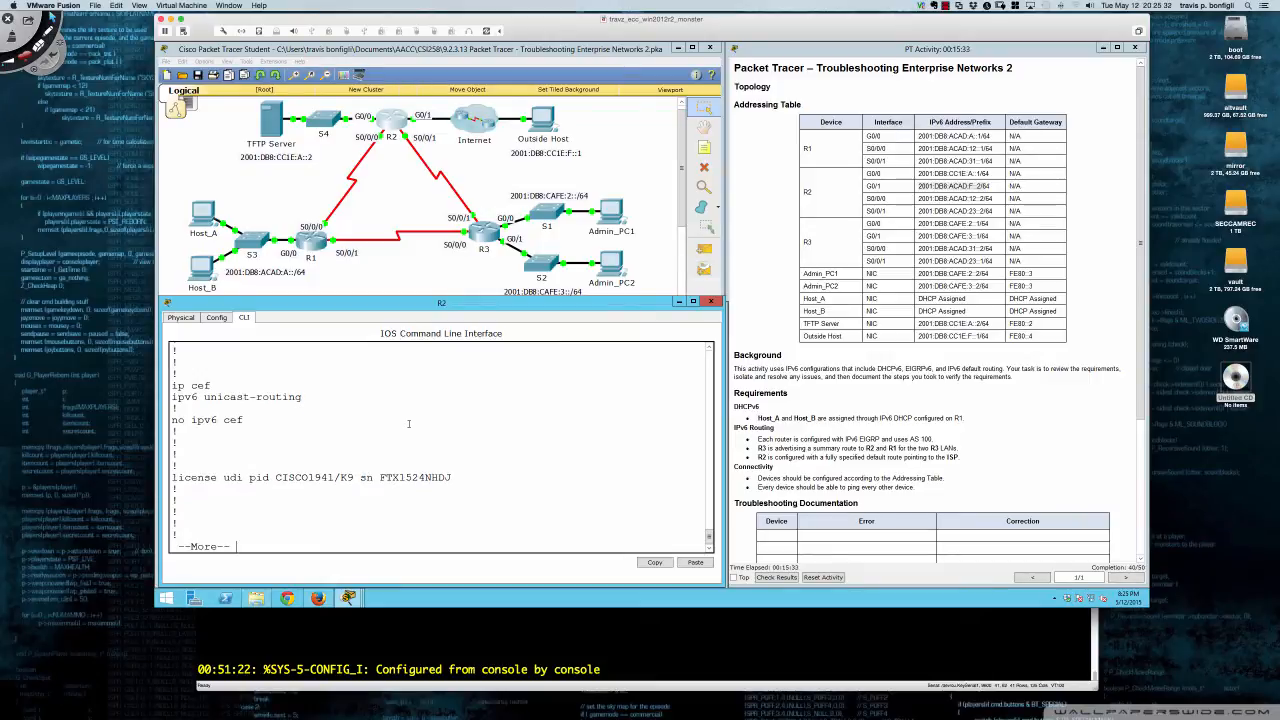
pyautogui.press('Return')
pyautogui.press('Return')
pyautogui.press('Return')
pyautogui.press('Return')
pyautogui.press('Return')
pyautogui.press('Return')
pyautogui.press('Return')
pyautogui.press('Return')
pyautogui.press('Return')
pyautogui.press('Return')
pyautogui.press('Return')
pyautogui.press('Return')
pyautogui.press('Return')
pyautogui.press('Return')
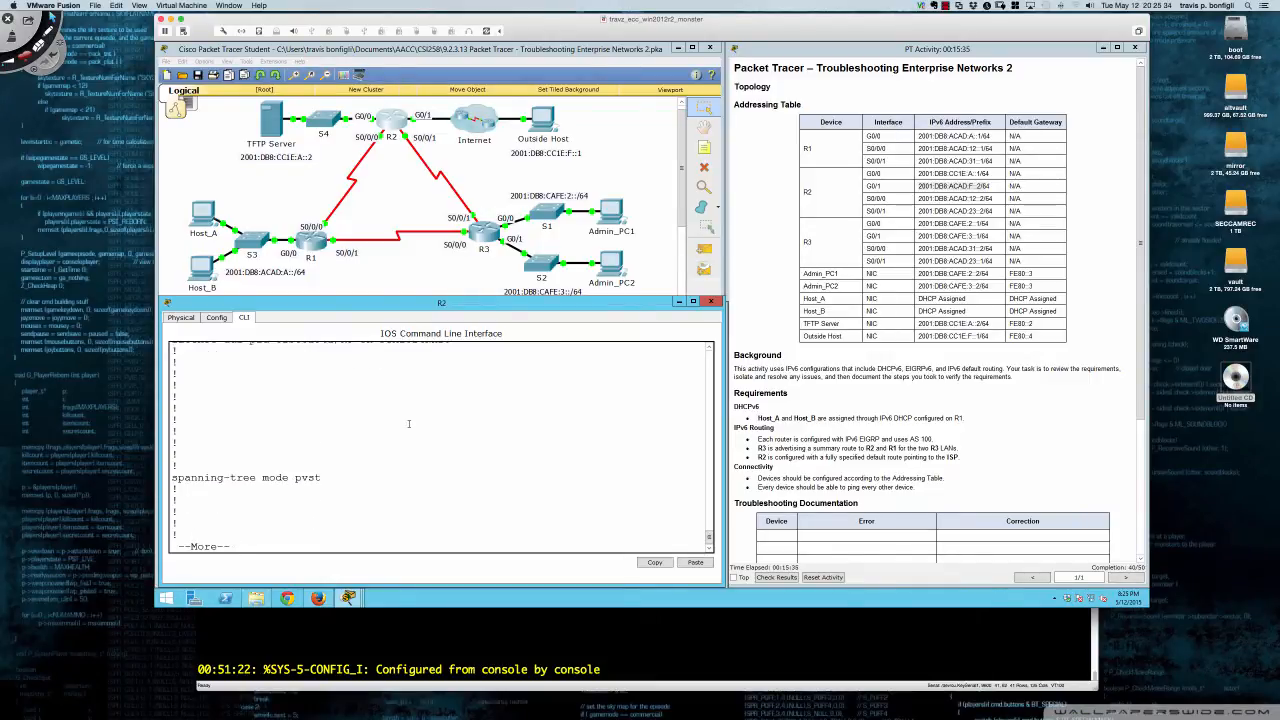
pyautogui.press('Return')
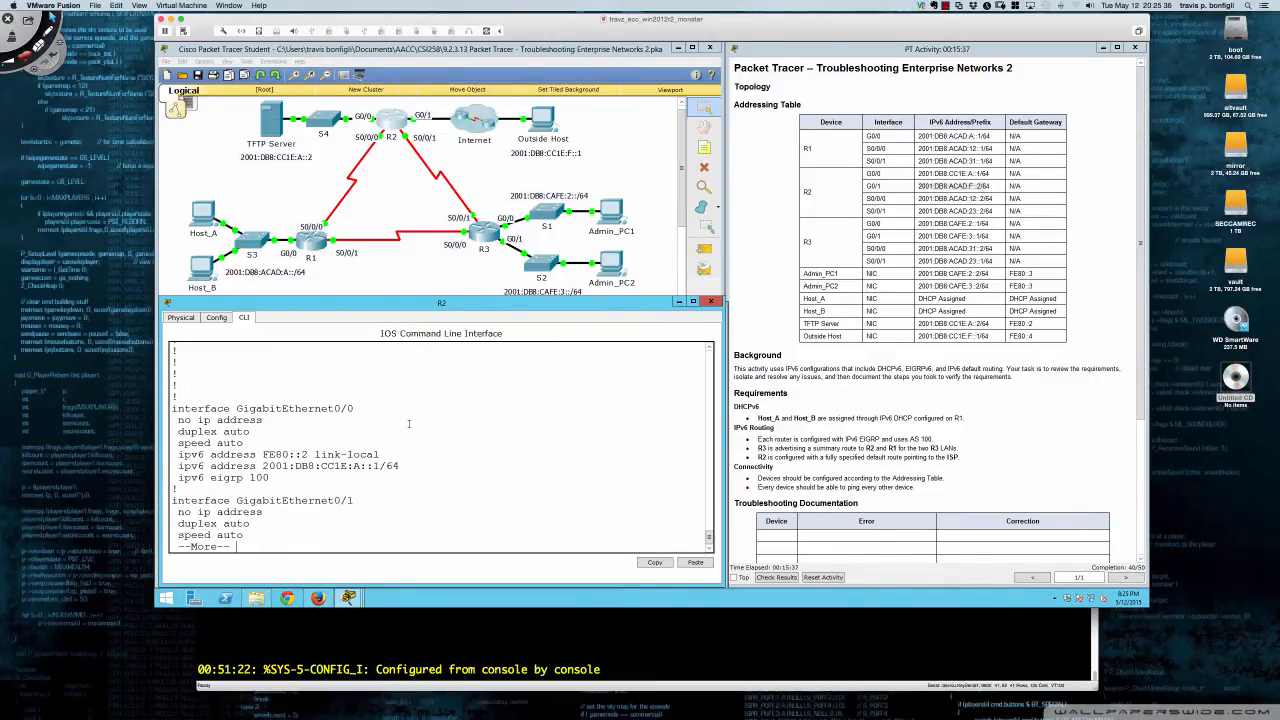
pyautogui.press('Return')
pyautogui.press('Return')
pyautogui.press('Return')
pyautogui.press('Return')
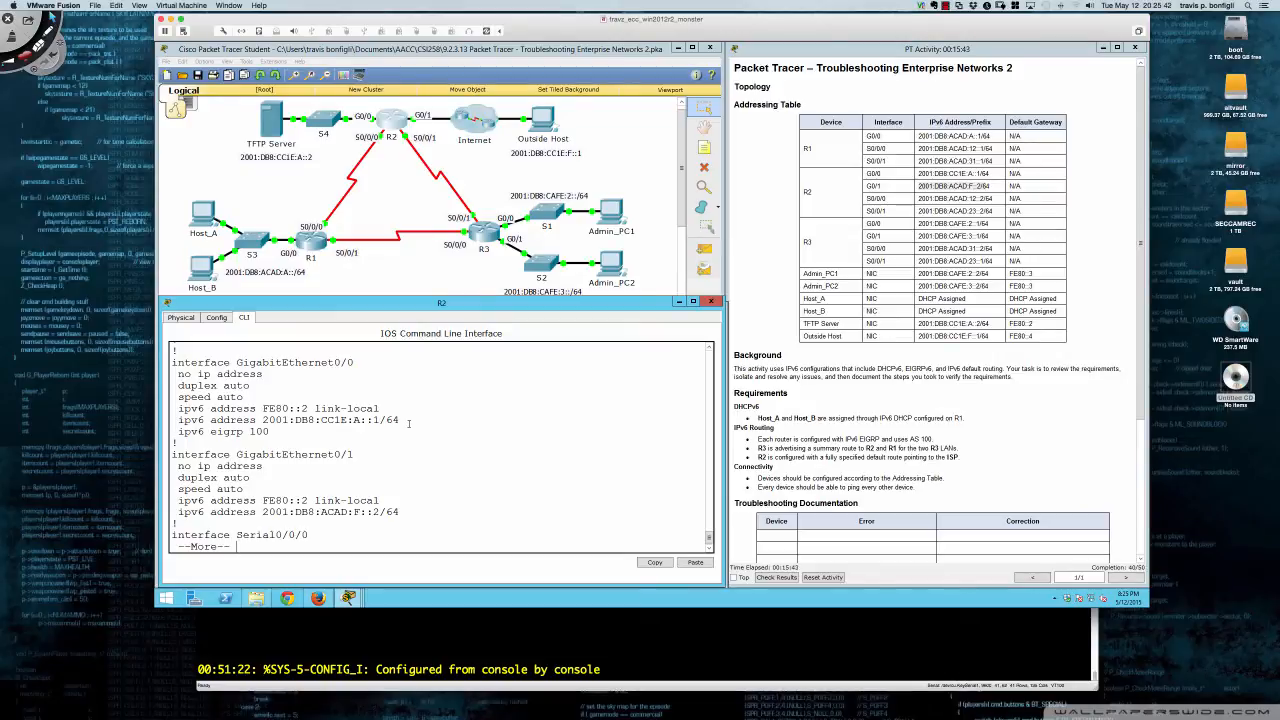
pyautogui.press('Return')
pyautogui.press('Return')
pyautogui.press('Return')
pyautogui.press('Return')
pyautogui.press('Return')
pyautogui.press('Return')
# - Continue to R2's default route ::/0 and console and vty lines
pyautogui.press('Return')
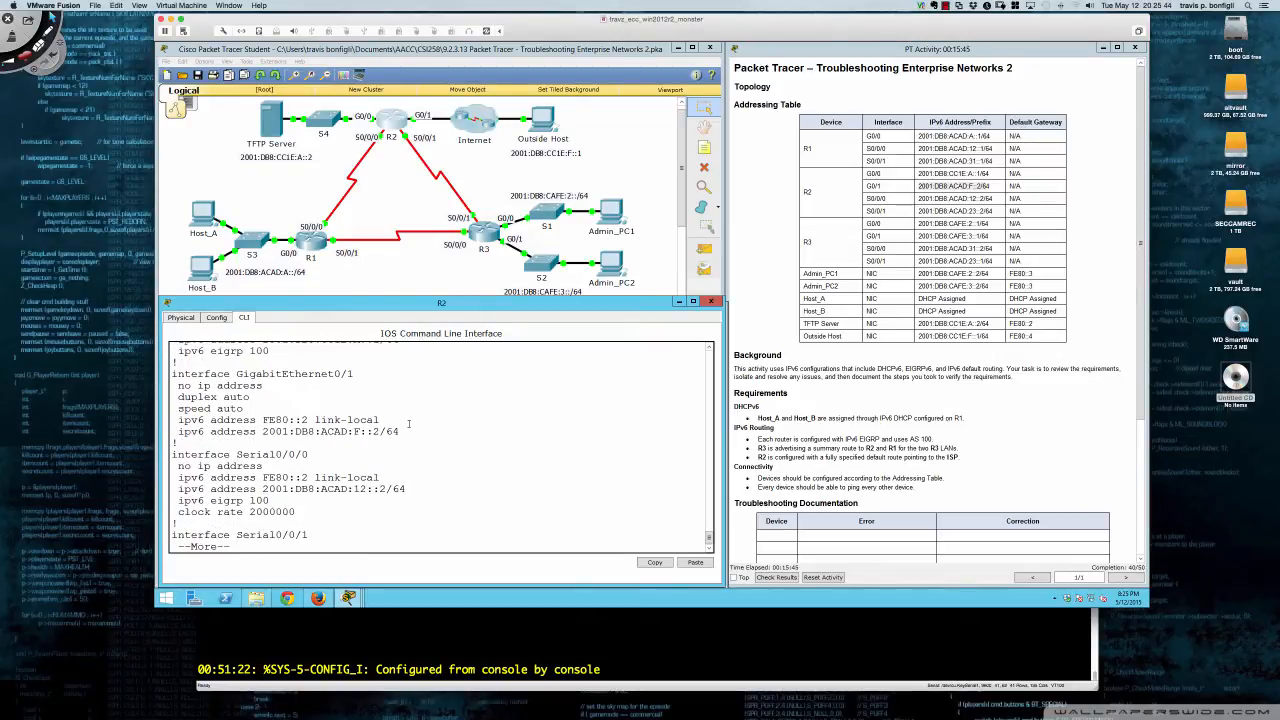
pyautogui.press('Return')
pyautogui.press('Return')
pyautogui.press('Return')
pyautogui.press('Return')
pyautogui.press('Return')
pyautogui.press('Return')
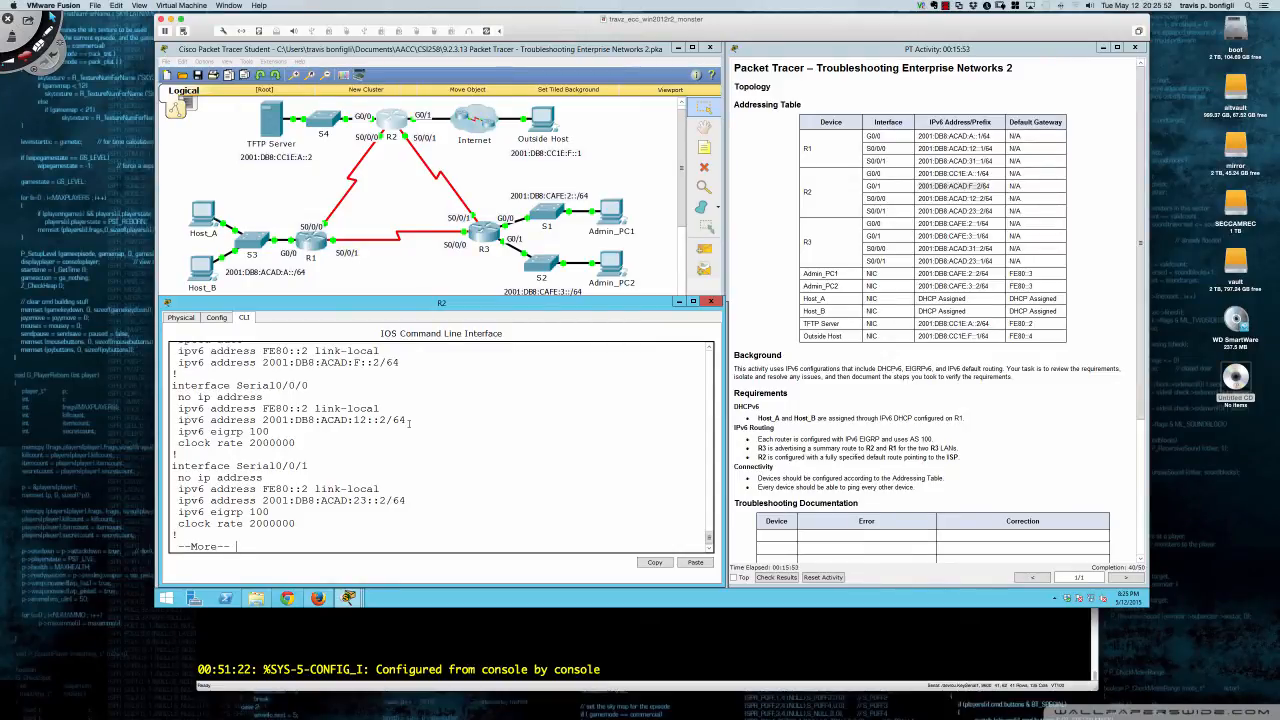
pyautogui.press('Return')
pyautogui.press('Return')
pyautogui.press('Return')
pyautogui.press('Return')
pyautogui.press('Return')
pyautogui.press('Return')
pyautogui.press('Return')
pyautogui.press('Return')
pyautogui.press('Return')
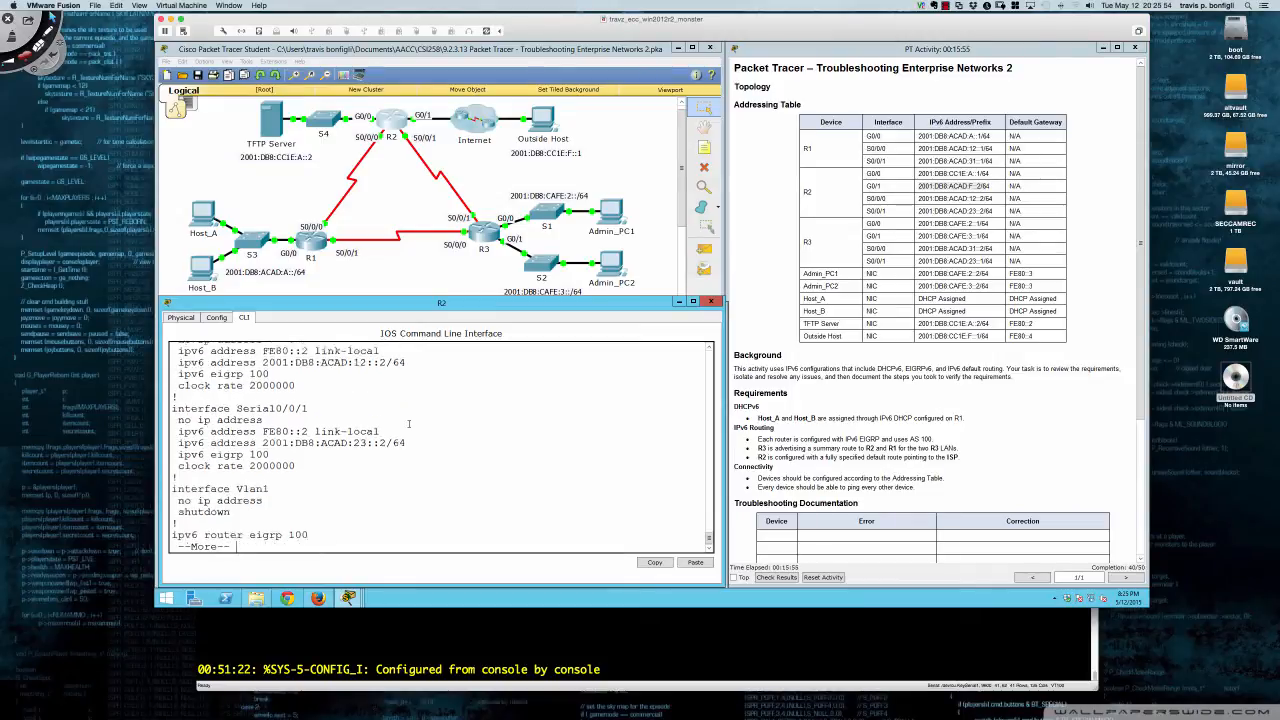
pyautogui.press('Return')
pyautogui.press('Return')
pyautogui.press('Return')
pyautogui.press('Return')
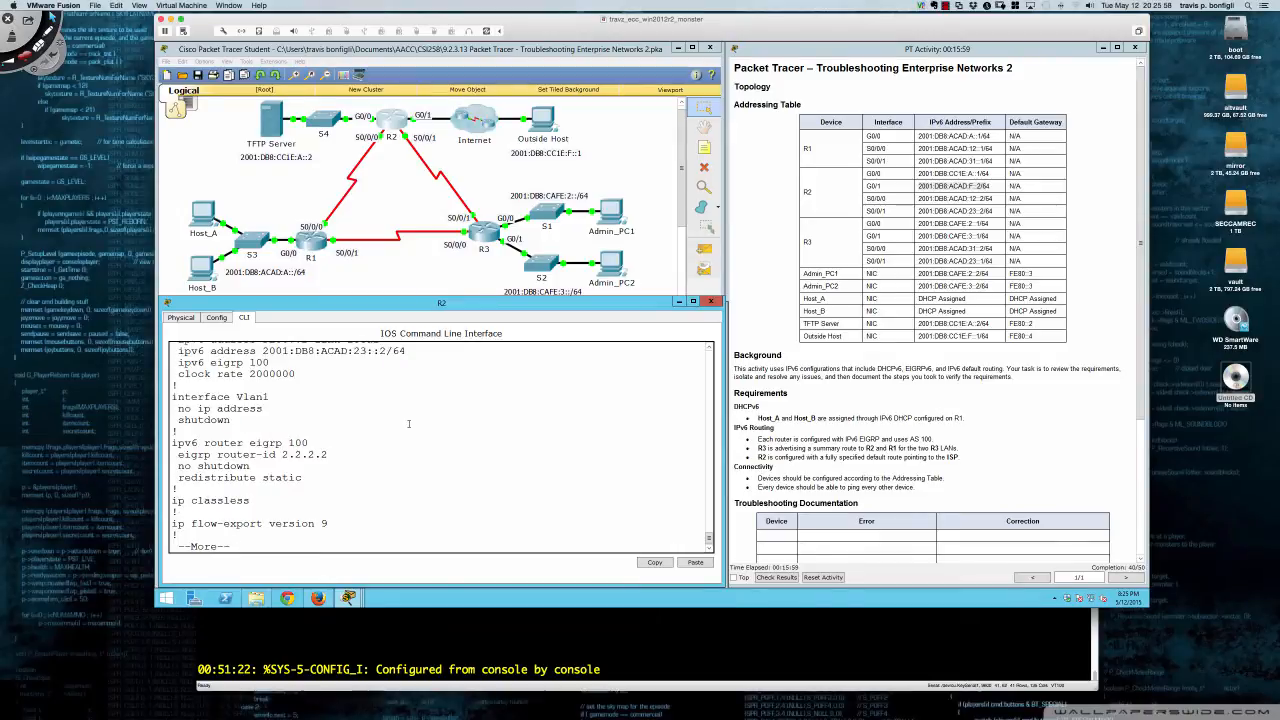
pyautogui.press('Return')
pyautogui.press('Return')
pyautogui.press('Return')
pyautogui.press('Return')
pyautogui.press('Return')
pyautogui.press('Return')
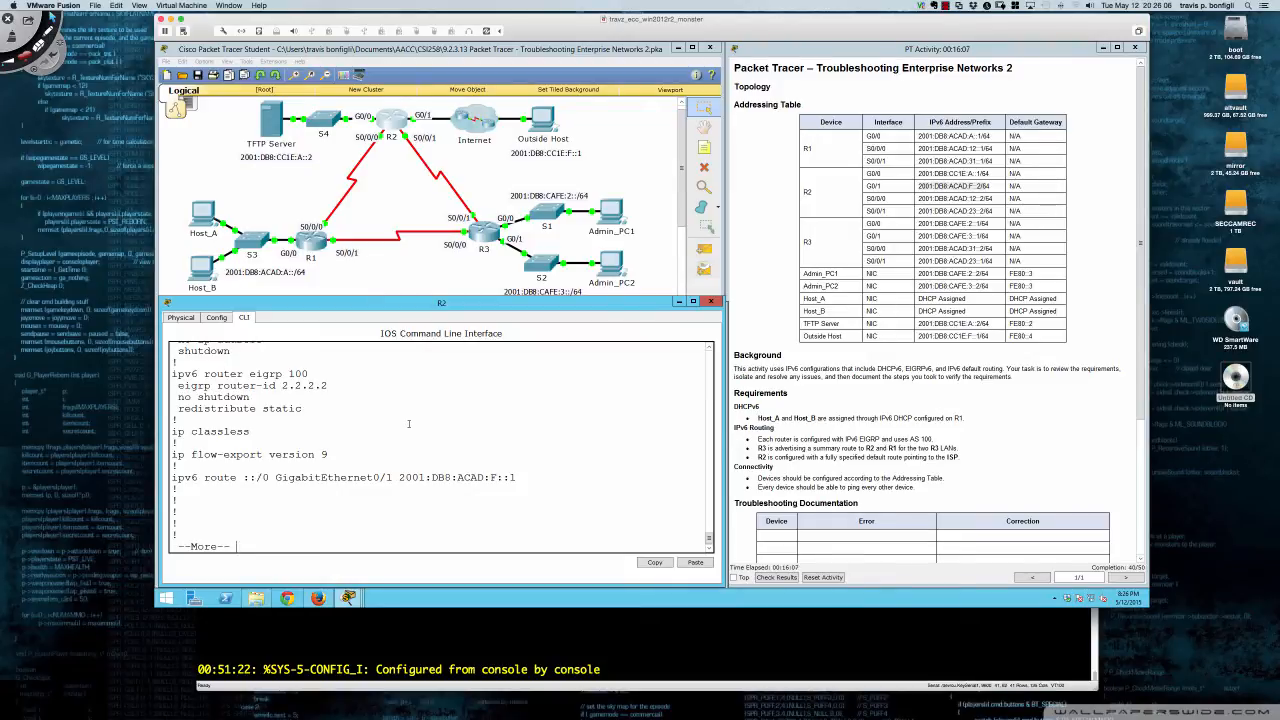
pyautogui.press('Return')
pyautogui.press('Return')
pyautogui.press('Return')
pyautogui.press('Return')
pyautogui.press('Return')
pyautogui.press('Return')
pyautogui.press('Return')
pyautogui.press('Return')
pyautogui.press('Return')
pyautogui.press('Return')
pyautogui.press('Return')
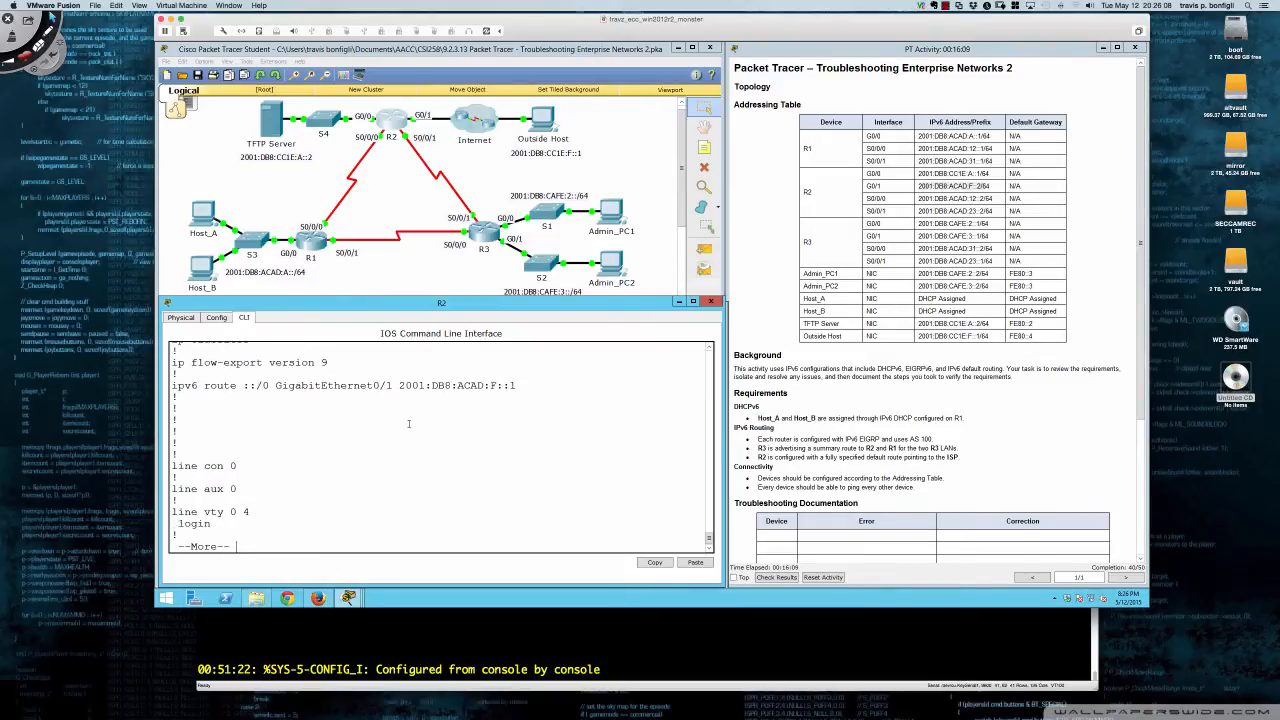
pyautogui.click(486, 240)
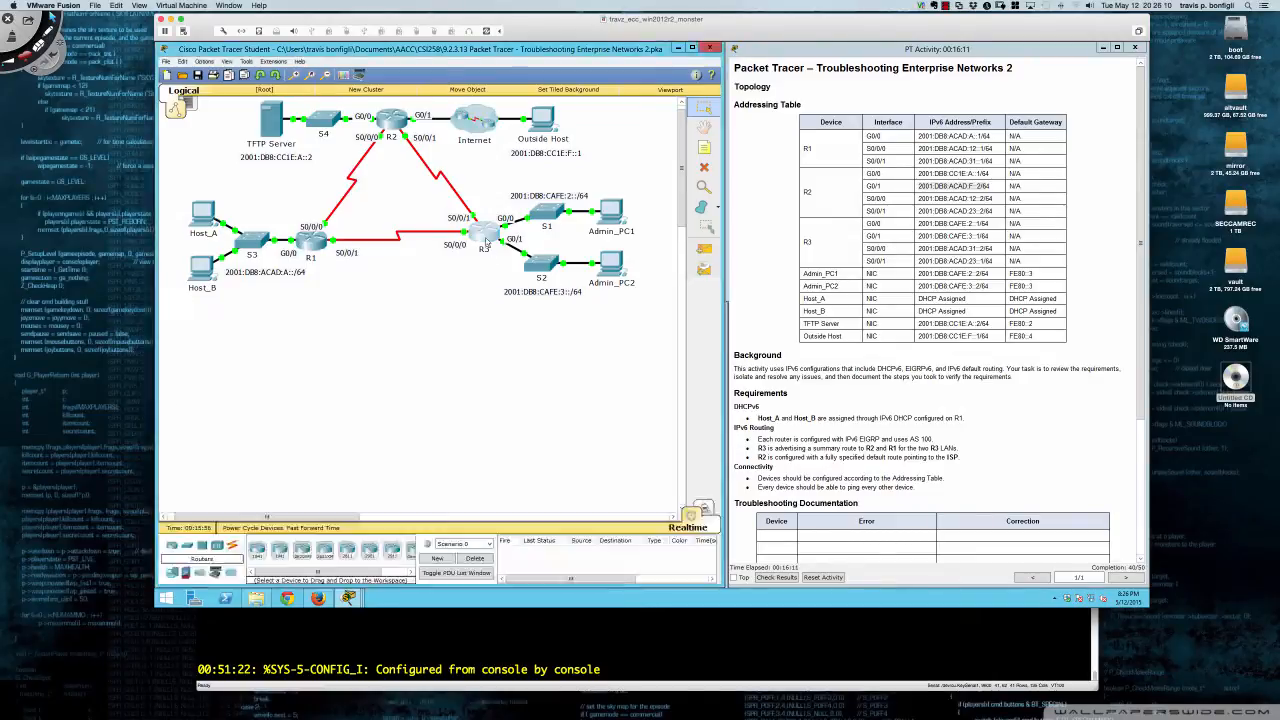
# - On R3, enter privileged mode and run sh run up to Serial0/0/0's summary address
pyautogui.press('Return')
pyautogui.press('Return')
pyautogui.press('Return')
pyautogui.press('Return')
pyautogui.write('en')
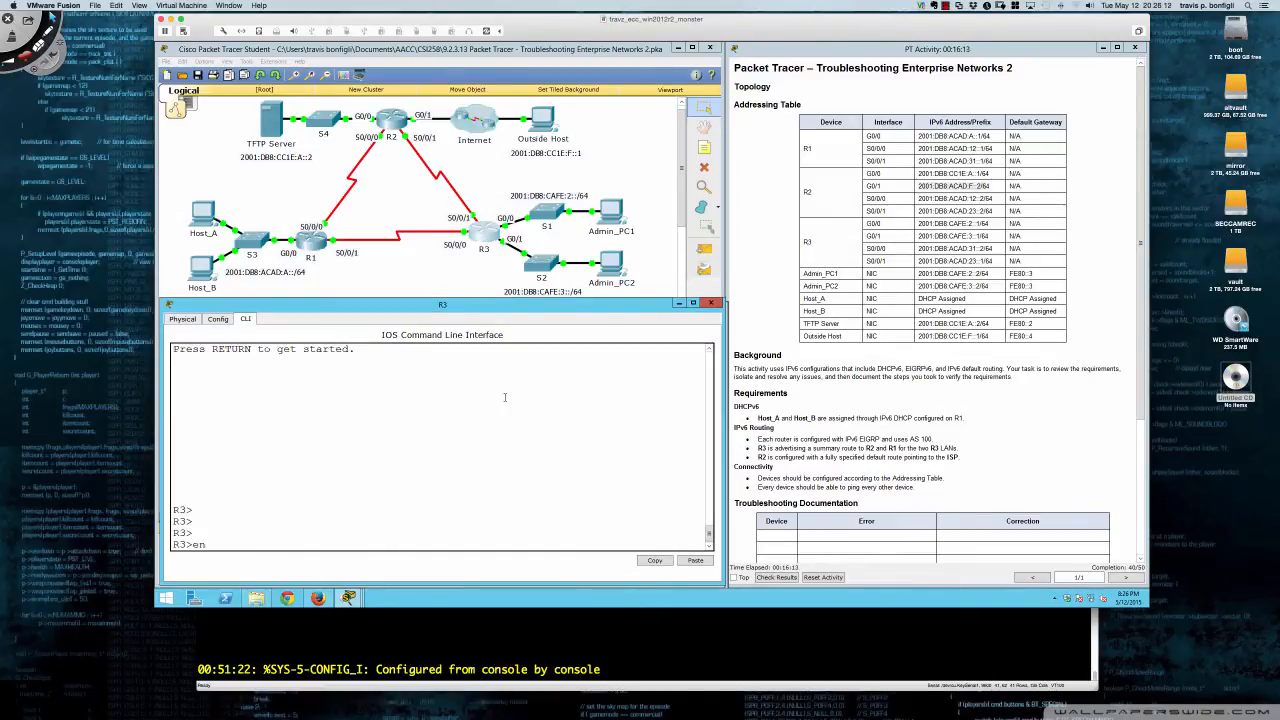
pyautogui.press('Return')
pyautogui.write('sh run')
pyautogui.press('Return')
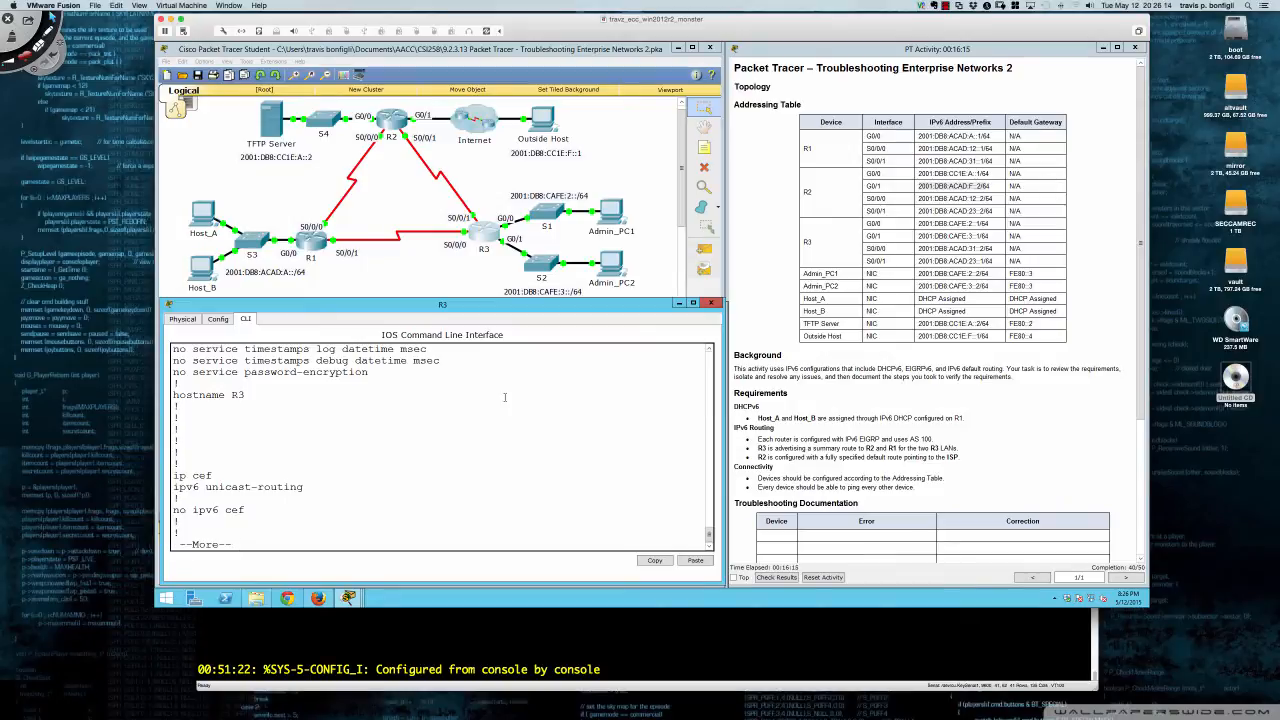
pyautogui.press('Return')
pyautogui.press('Return')
pyautogui.press('Return')
pyautogui.press('Return')
pyautogui.press('Return')
pyautogui.press('Return')
pyautogui.press('Return')
pyautogui.press('Return')
pyautogui.press('Return')
pyautogui.press('Return')
pyautogui.press('Return')
pyautogui.press('Return')
pyautogui.press('Return')
pyautogui.press('Return')
pyautogui.press('Return')
pyautogui.press('Return')
pyautogui.press('Return')
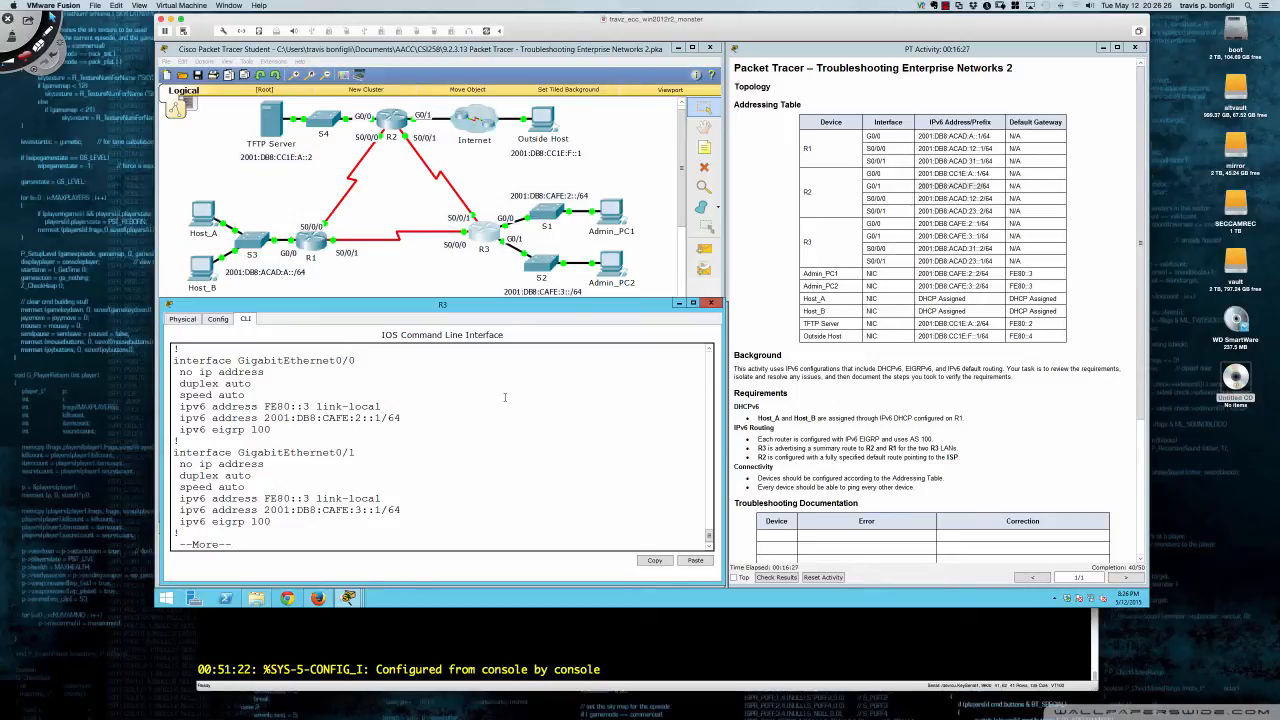
pyautogui.press('Return')
pyautogui.press('Return')
pyautogui.press('Return')
pyautogui.press('Return')
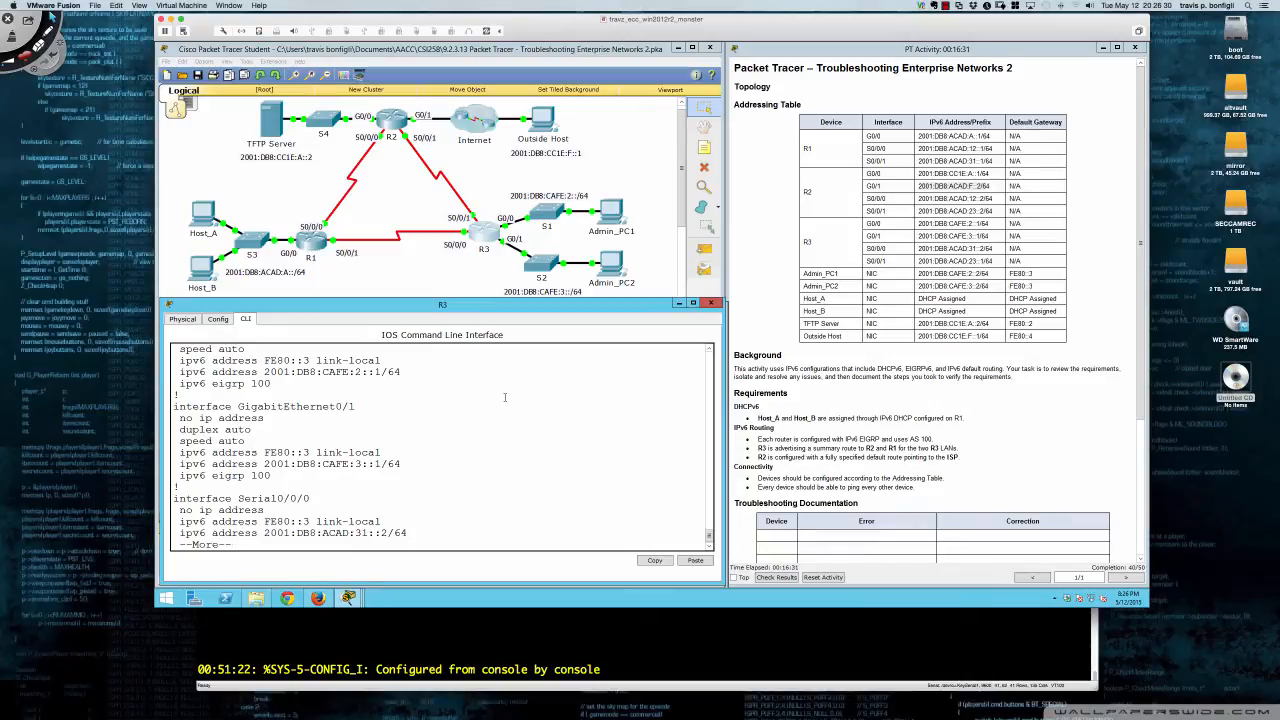
pyautogui.press('Return')
pyautogui.press('Return')
pyautogui.press('Return')
pyautogui.press('Return')
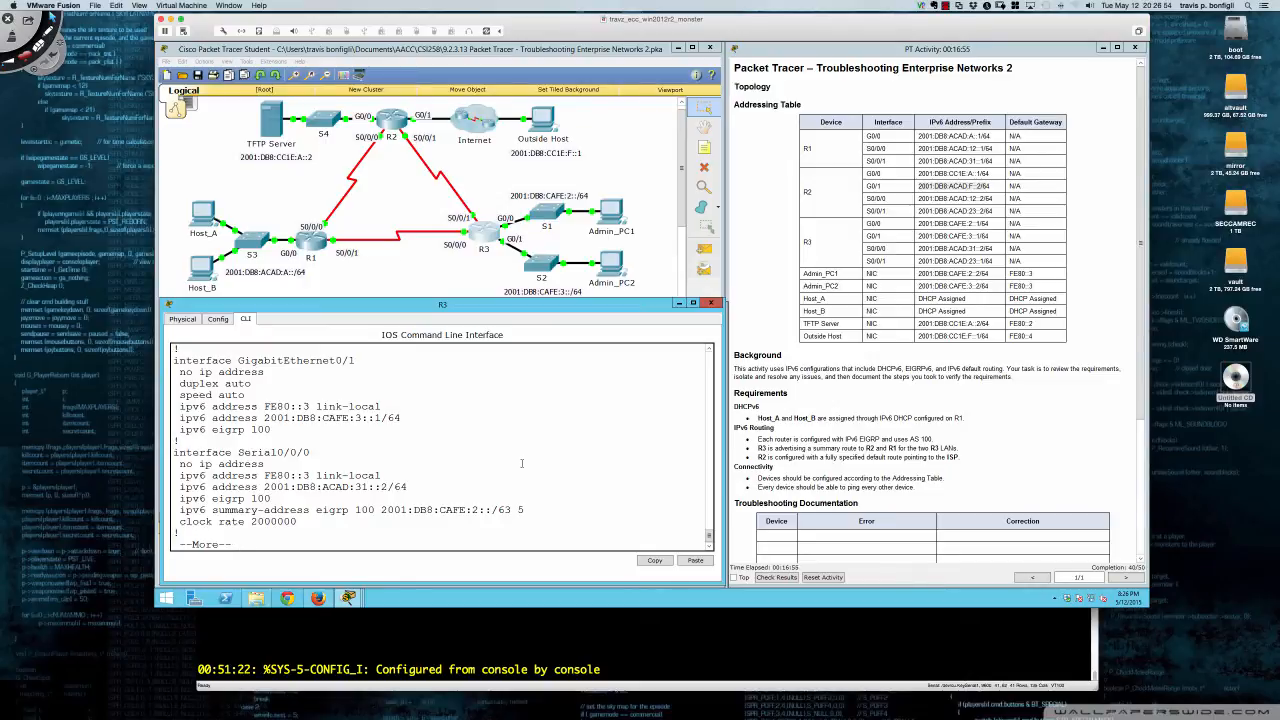
# - Page through Serial0/0/1's summary address, EIGRP router-id 3.3.3.3 and line settings to the end
pyautogui.press('Return')
pyautogui.press('Return')
pyautogui.press('Return')
pyautogui.press('Return')
pyautogui.press('Return')
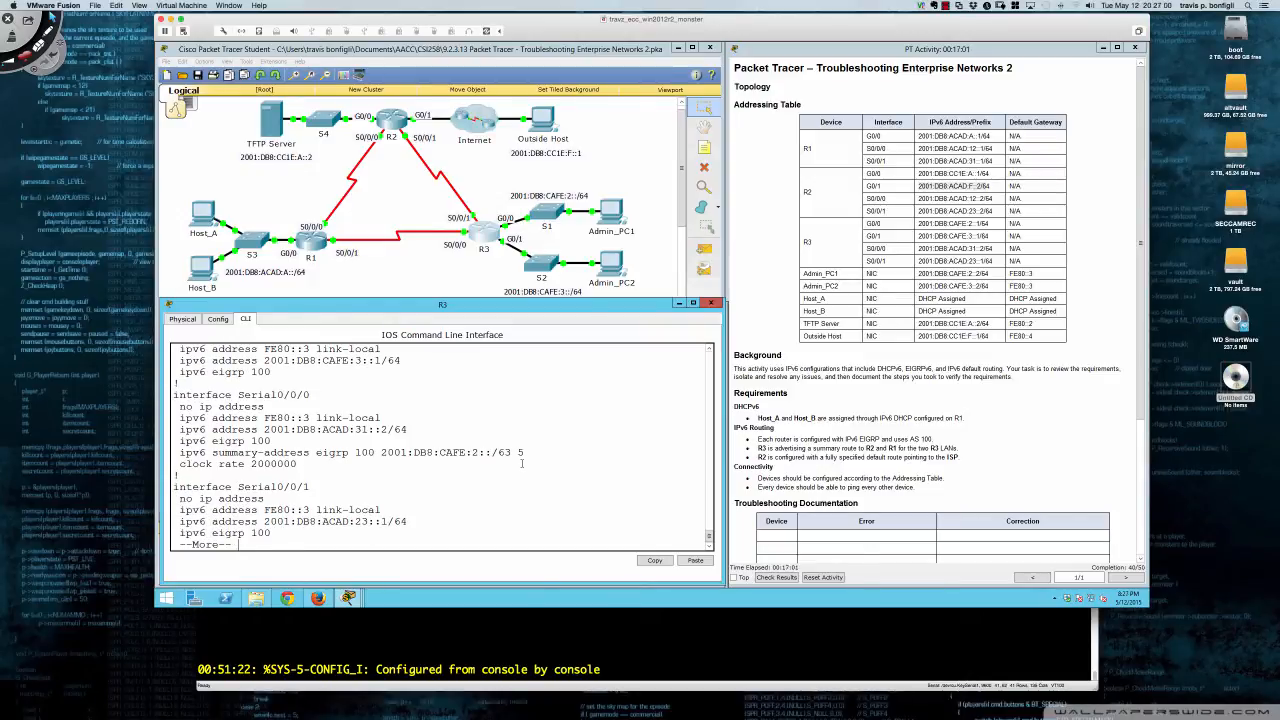
pyautogui.press('Return')
pyautogui.press('Return')
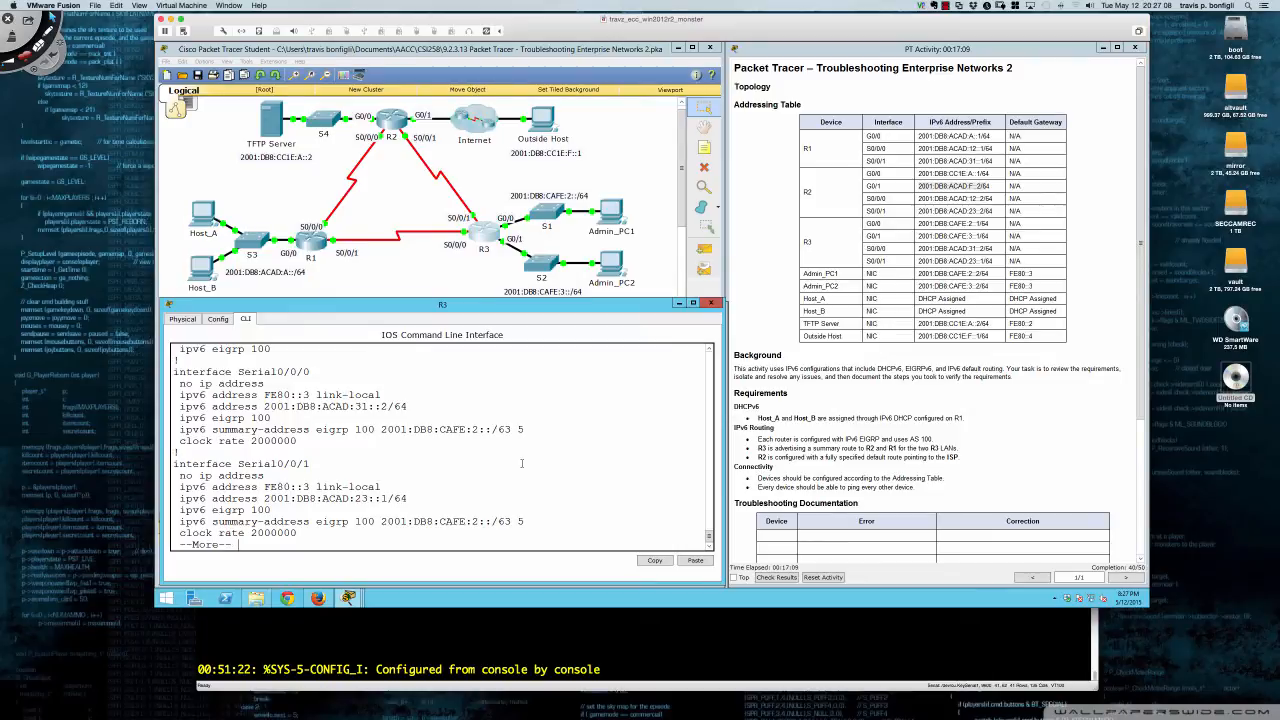
pyautogui.press('Return')
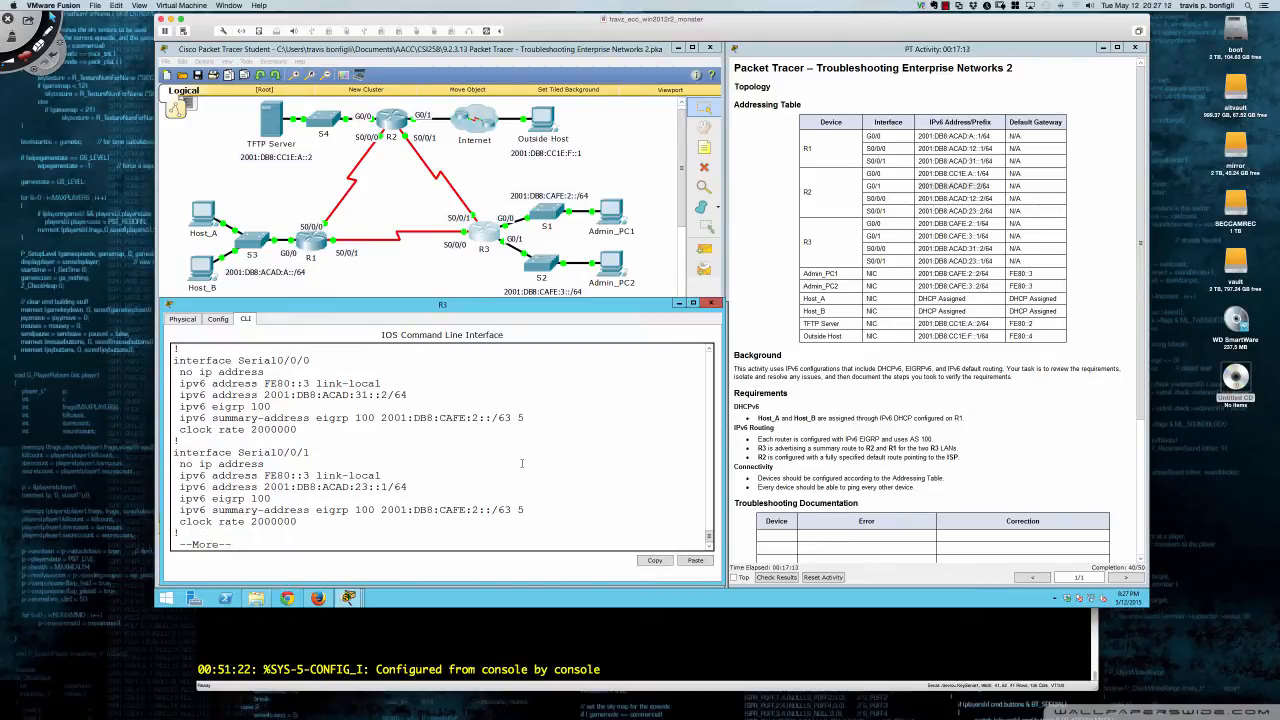
pyautogui.press('Return')
pyautogui.press('Return')
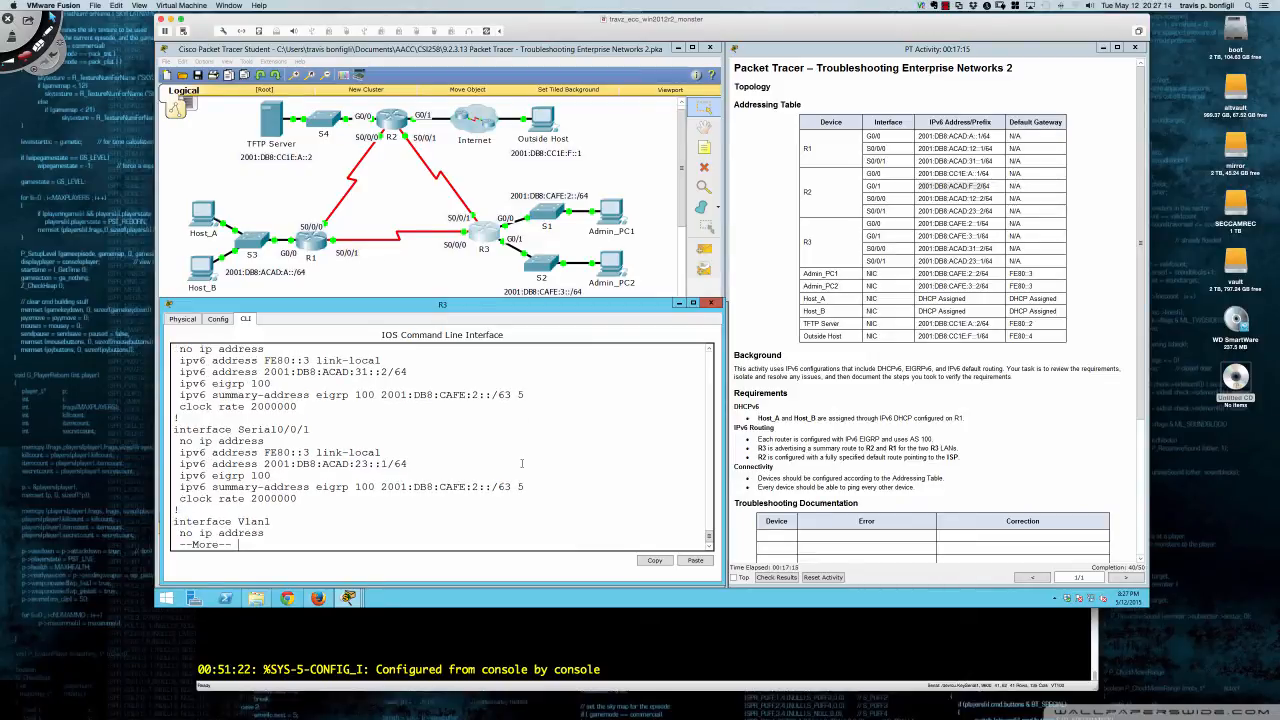
pyautogui.press('Return')
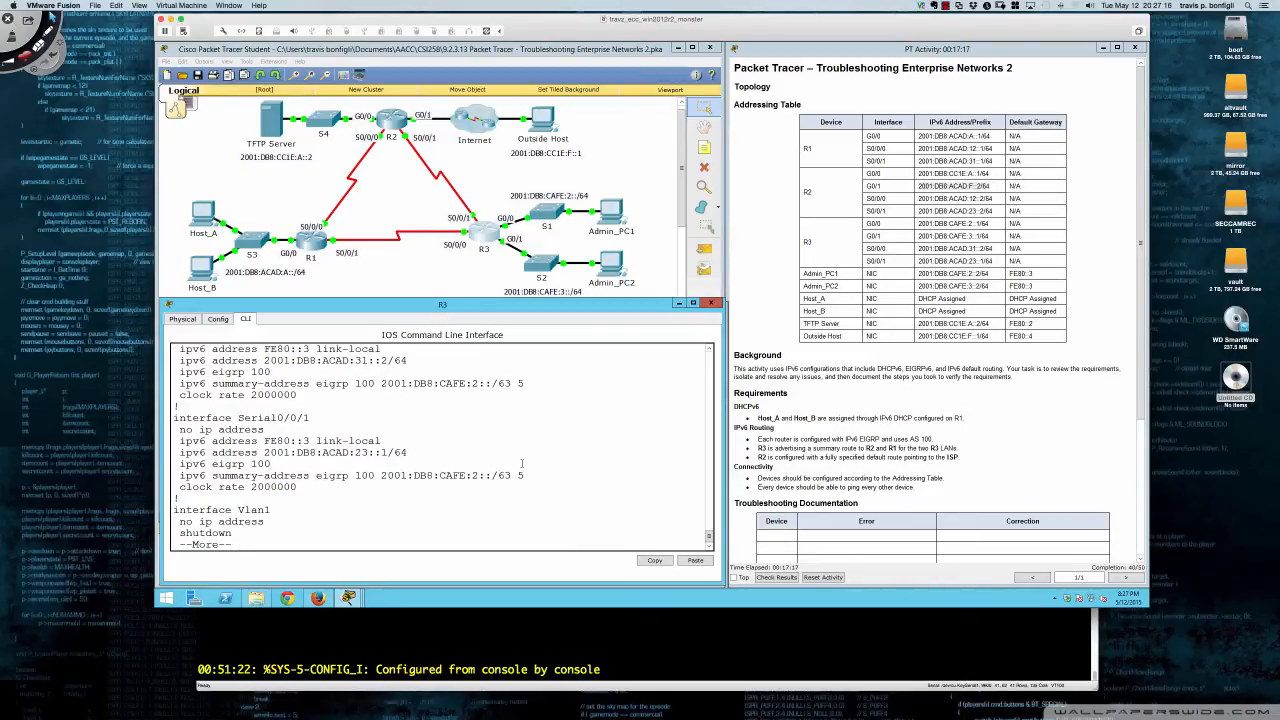
pyautogui.press('Return')
pyautogui.press('Return')
pyautogui.press('Return')
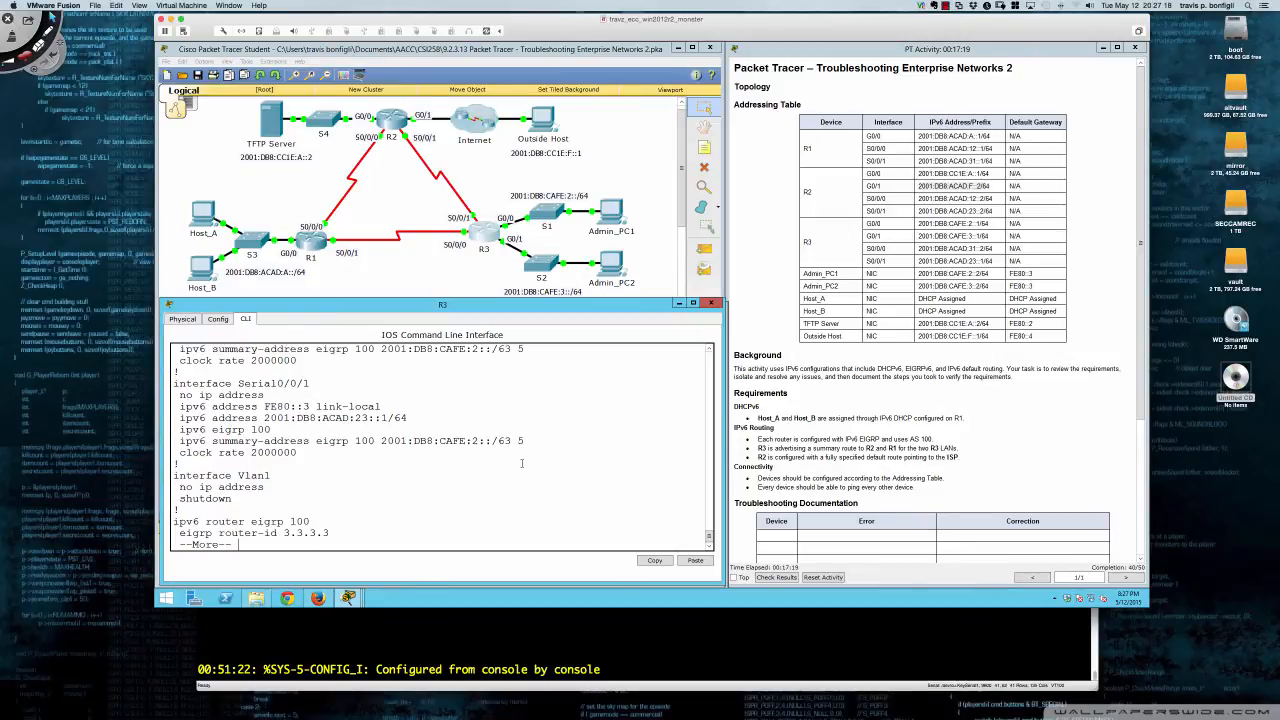
pyautogui.press('Return')
pyautogui.press('Return')
pyautogui.press('Return')
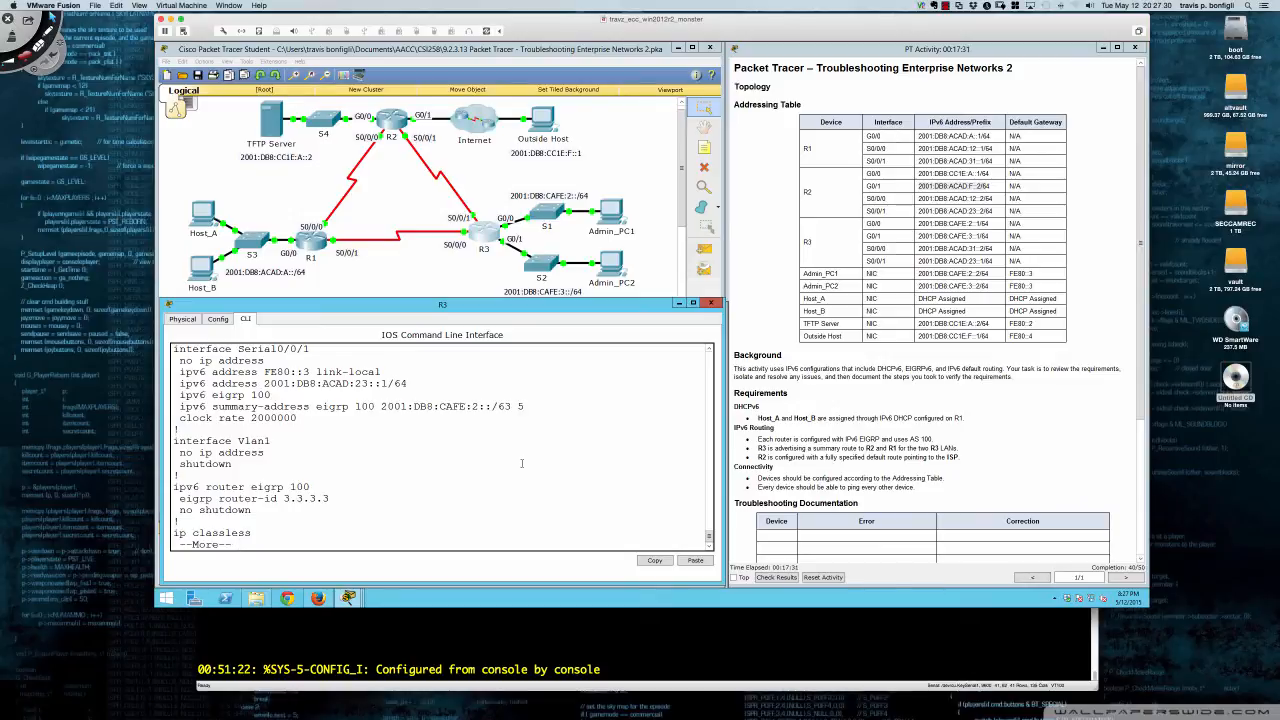
pyautogui.press('space')
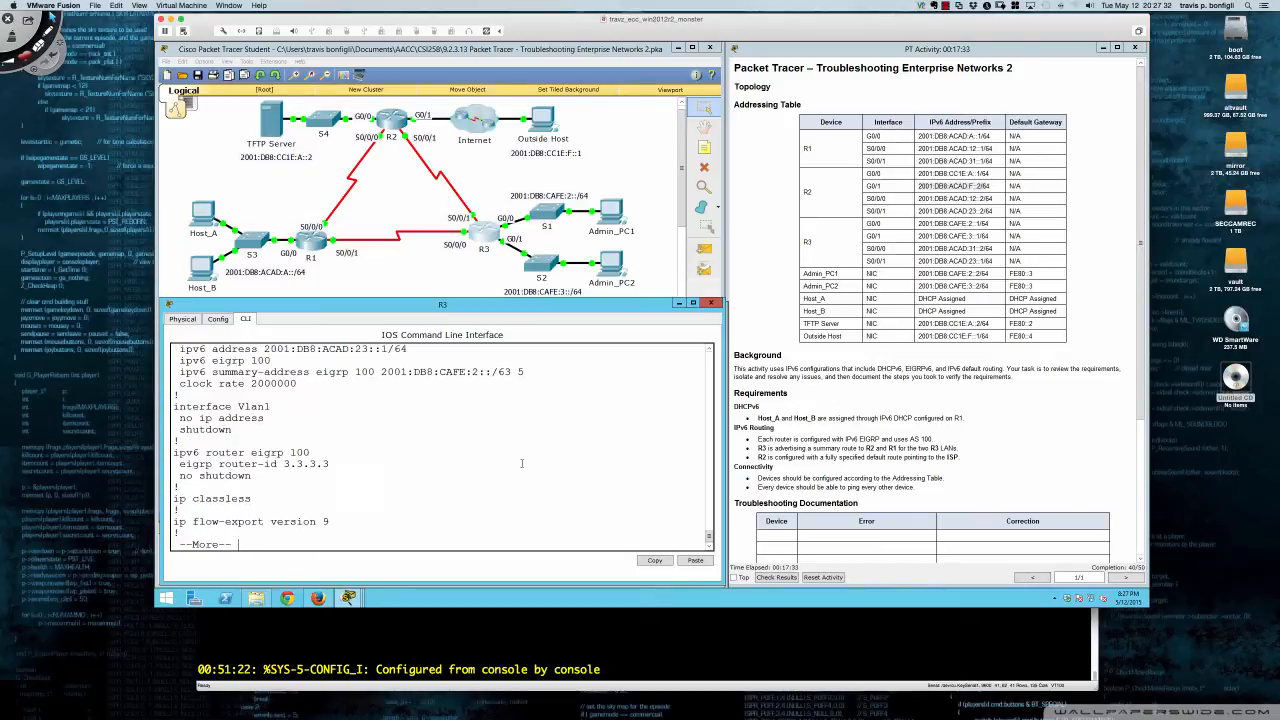
pyautogui.press('Return')
pyautogui.press('Return')
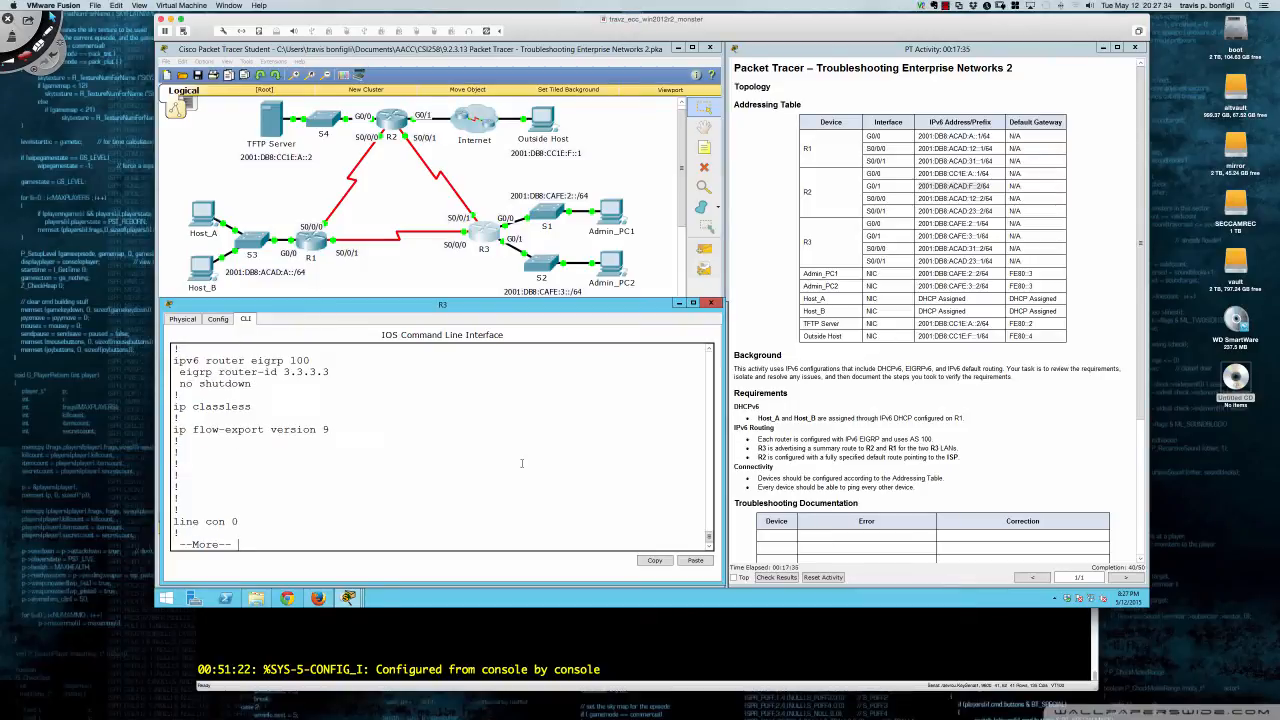
pyautogui.press('Return')
pyautogui.press('Return')
pyautogui.press('Return')
pyautogui.press('Return')
pyautogui.press('Return')
pyautogui.press('Return')
pyautogui.press('Return')
pyautogui.press('Return')
pyautogui.press('Return')
pyautogui.press('Return')
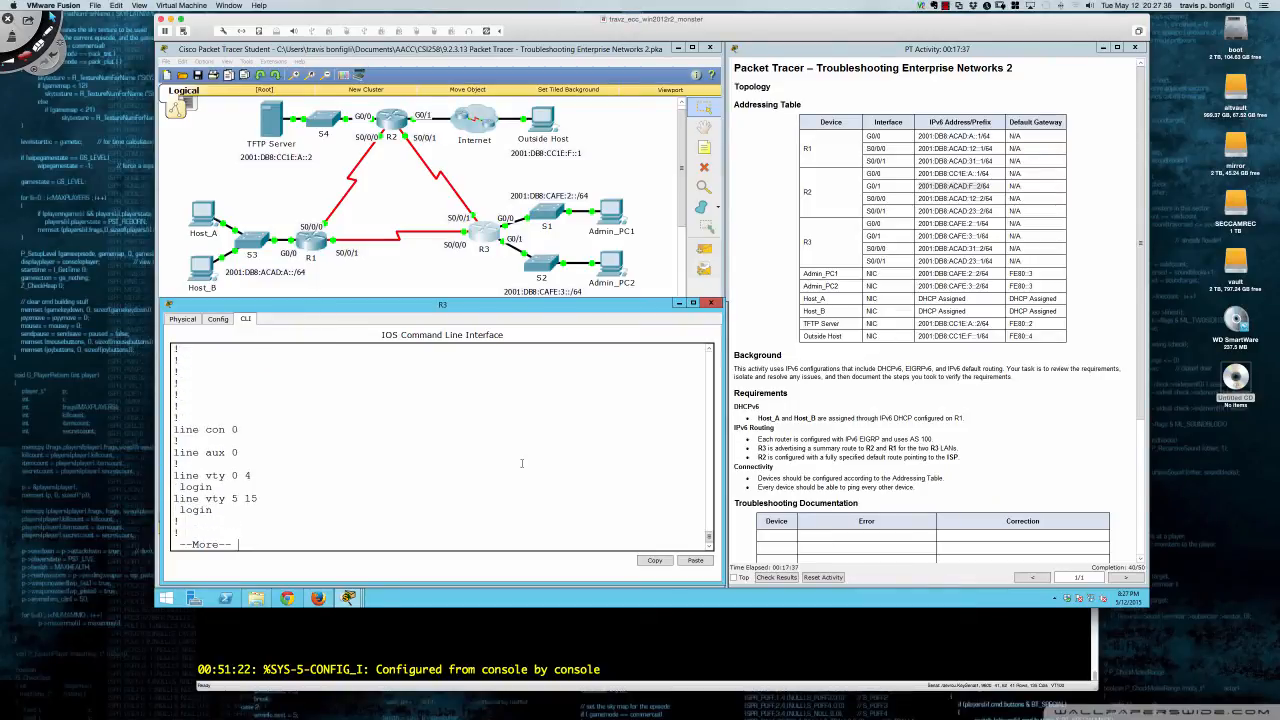
pyautogui.press('Return')
pyautogui.press('Return')
pyautogui.press('Return')
pyautogui.press('Return')
pyautogui.press('Return')
pyautogui.press('Return')
pyautogui.press('Return')
pyautogui.press('Return')
pyautogui.press('Return')
pyautogui.press('Return')
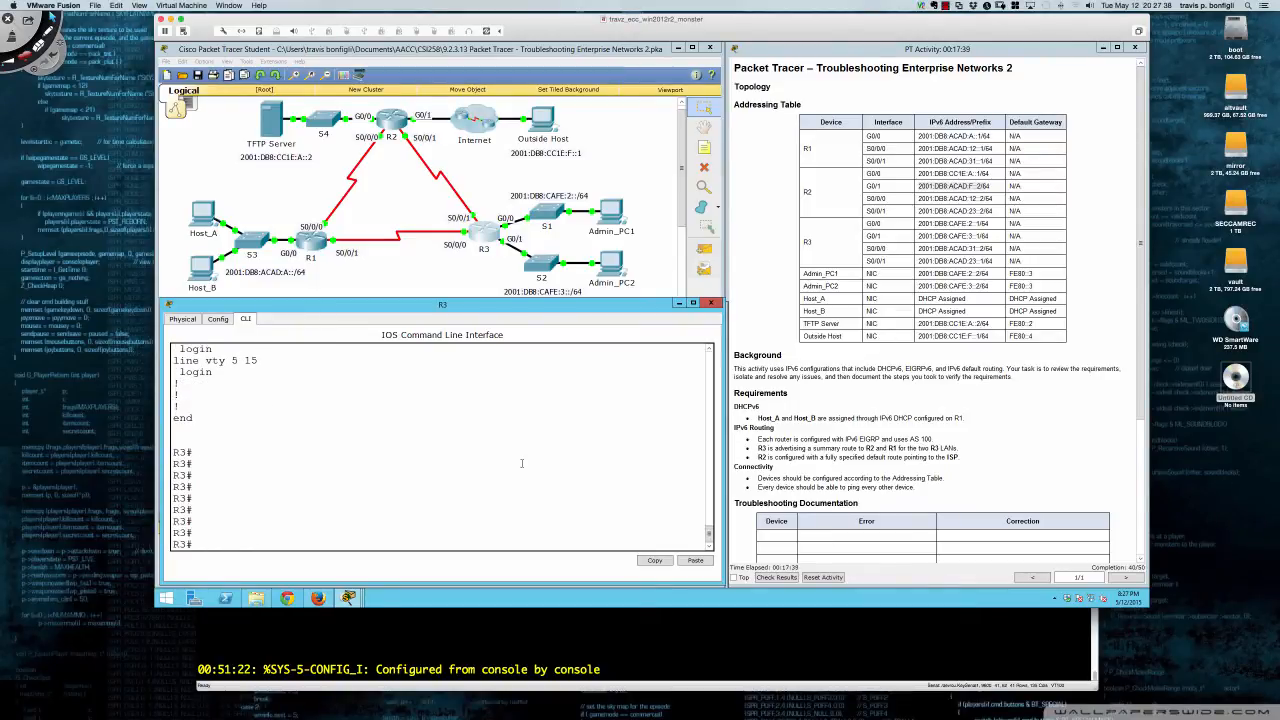
# - On R1, run sh run and page through DHCP pool R1_LAN and GigabitEthernet0/0 and 0/1, then quit
pyautogui.click(312, 238)
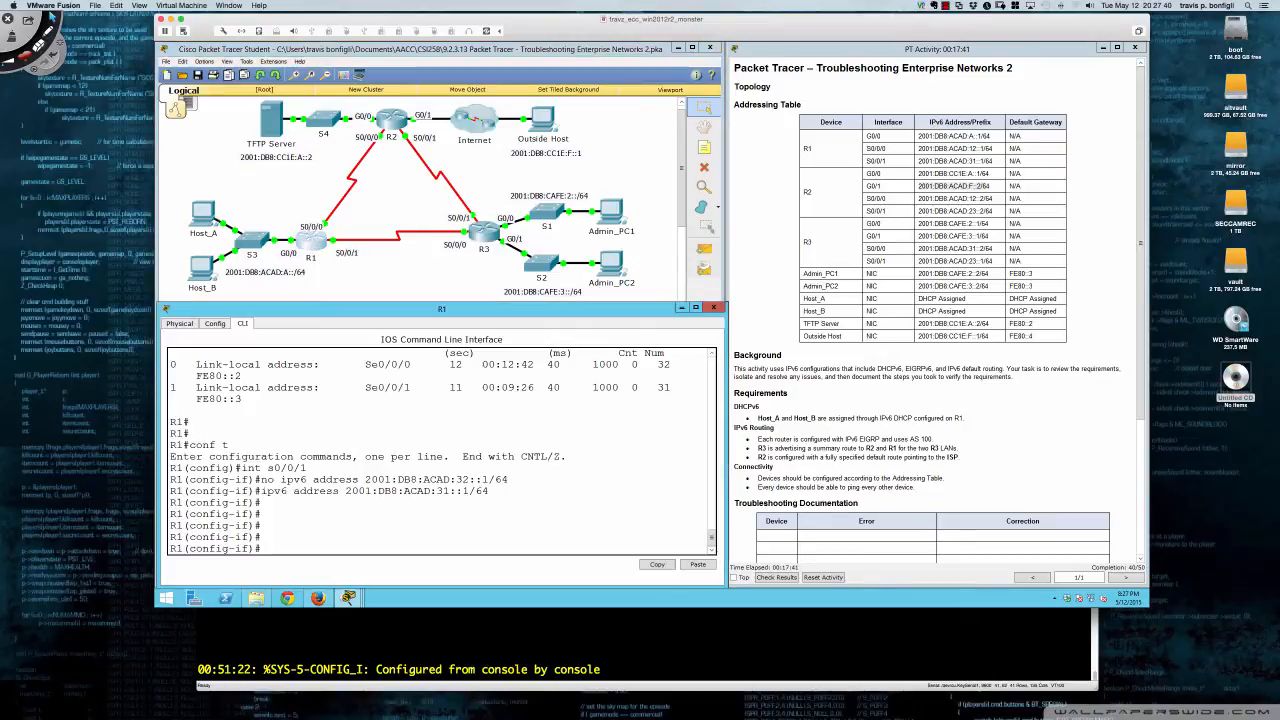
pyautogui.write('end')
pyautogui.press('Return')
pyautogui.press('Return')
pyautogui.press('Return')
pyautogui.press('Return')
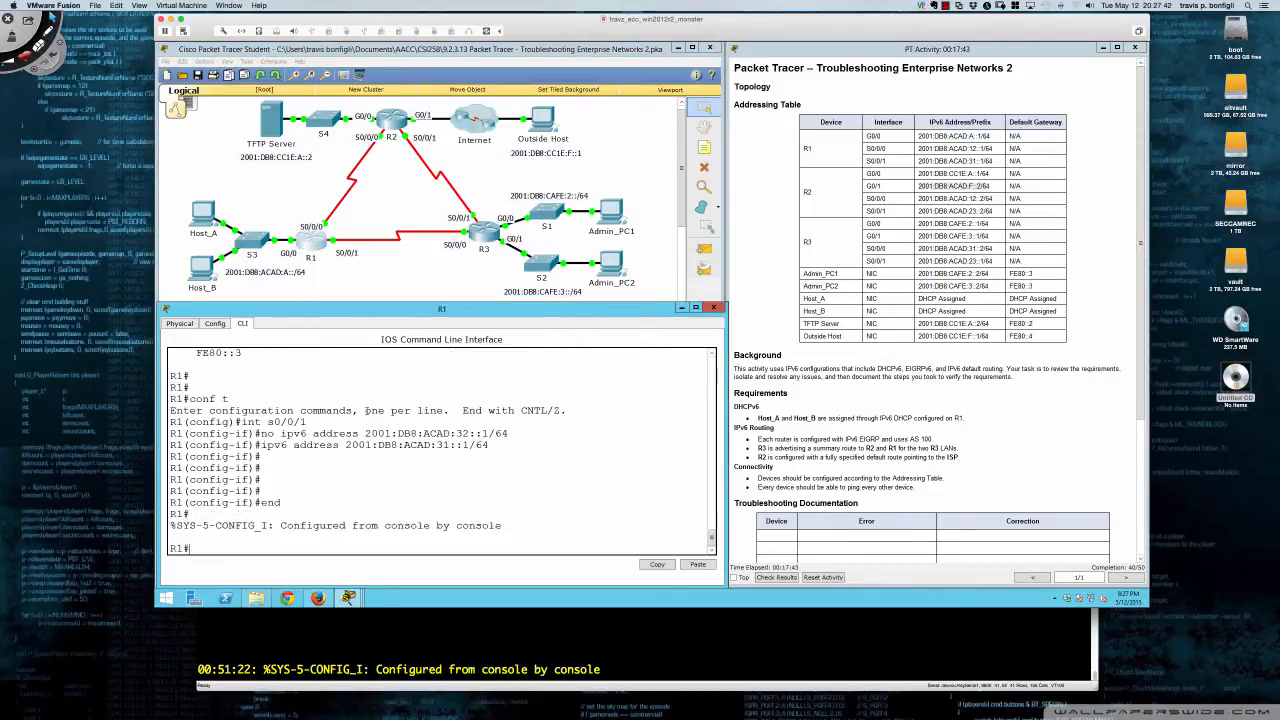
pyautogui.write('sh run')
pyautogui.press('Return')
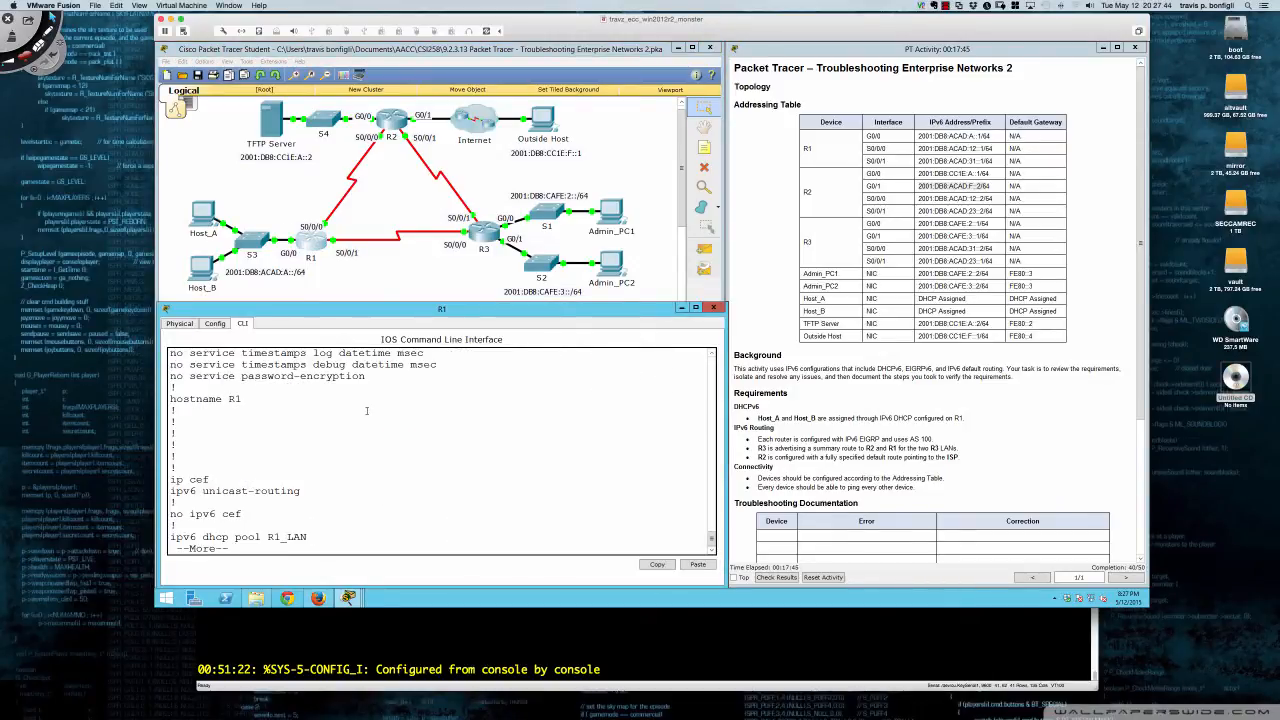
pyautogui.press('Return')
pyautogui.press('Return')
pyautogui.press('Return')
pyautogui.press('Return')
pyautogui.press('Return')
pyautogui.press('Return')
pyautogui.press('Return')
pyautogui.press('Return')
pyautogui.press('Return')
pyautogui.press('Return')
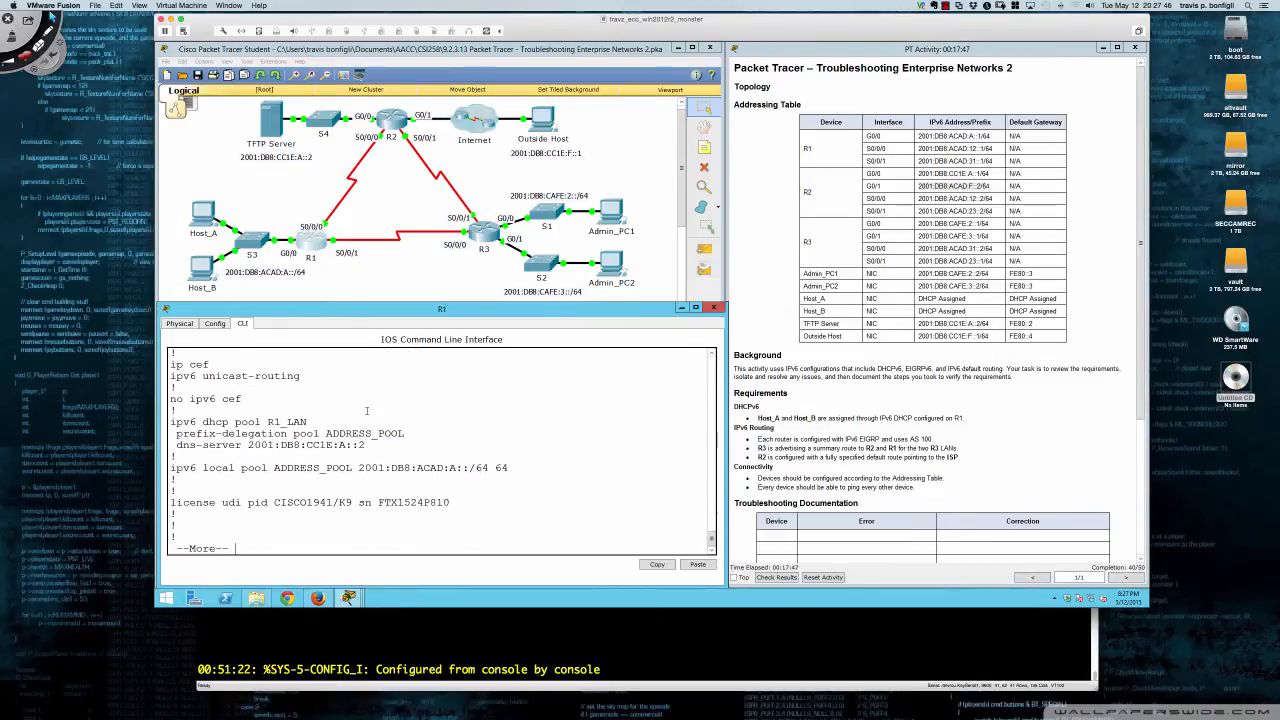
pyautogui.press('Return')
pyautogui.press('Return')
pyautogui.press('Return')
pyautogui.press('Return')
pyautogui.press('Return')
pyautogui.press('Return')
pyautogui.press('Return')
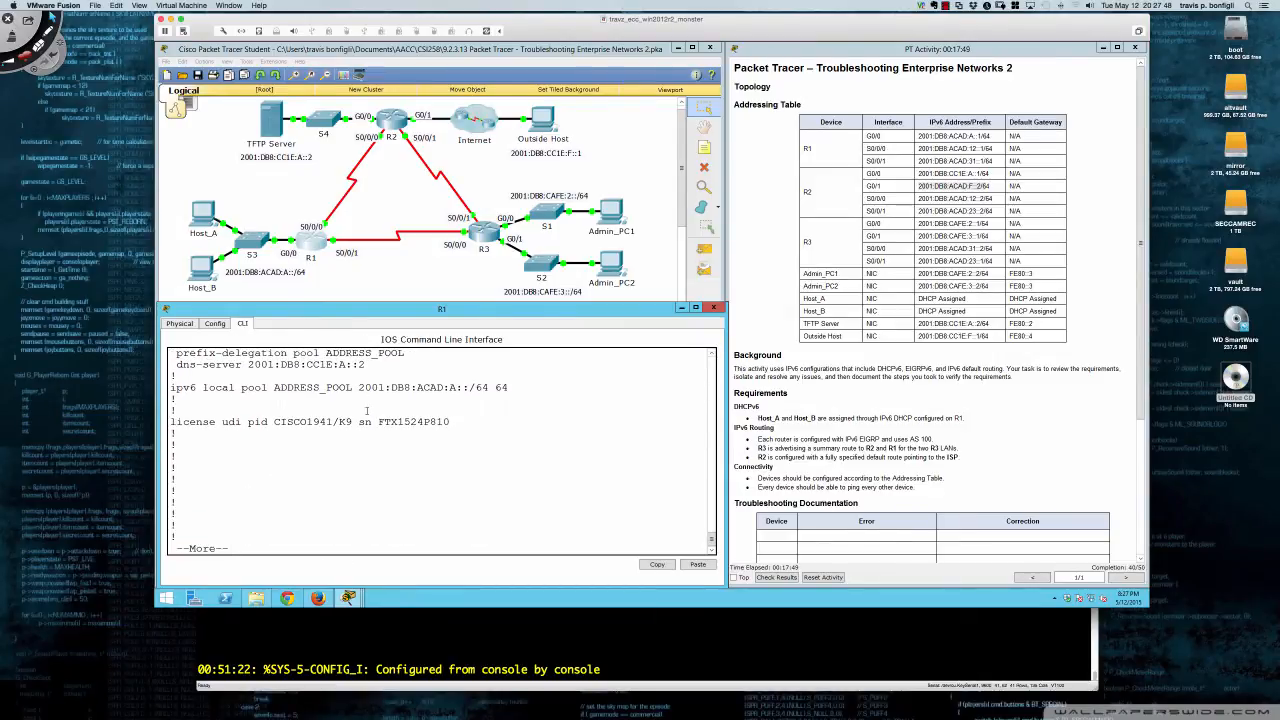
pyautogui.press('Return')
pyautogui.press('Return')
pyautogui.press('Return')
pyautogui.press('Return')
pyautogui.press('Return')
pyautogui.press('Return')
pyautogui.press('Return')
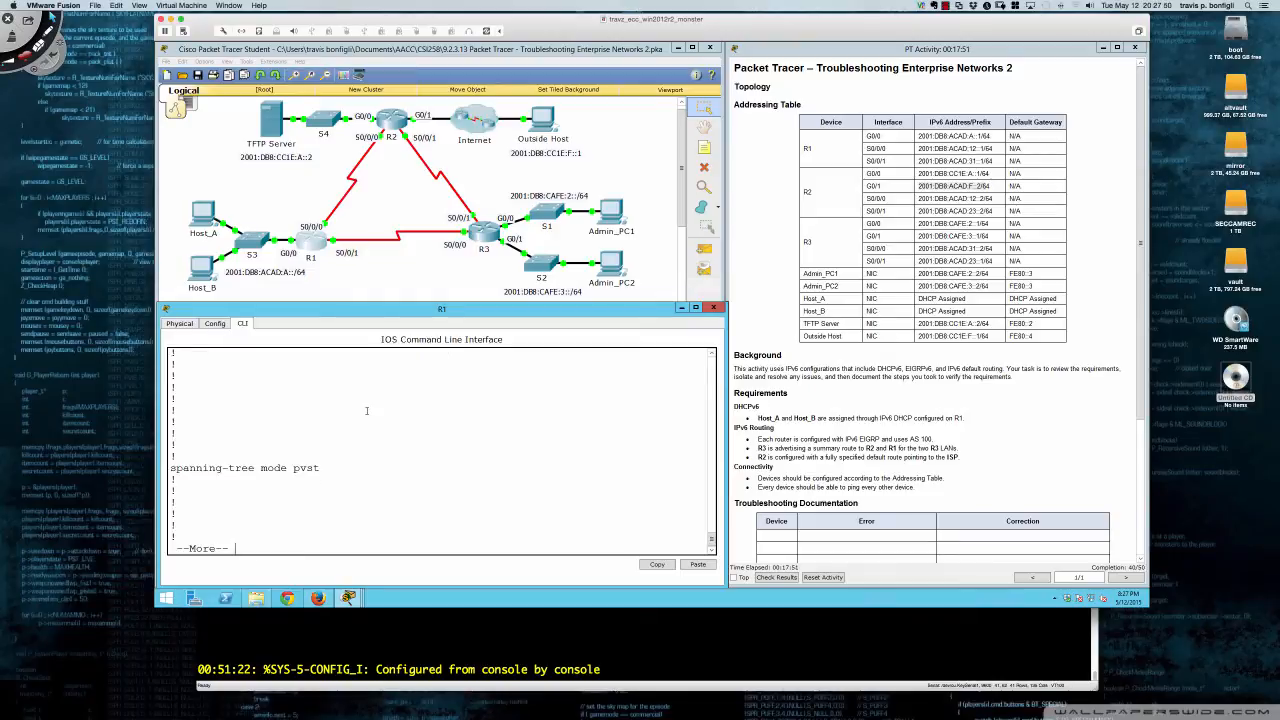
pyautogui.press('Return')
pyautogui.press('Return')
pyautogui.press('Return')
pyautogui.press('Return')
pyautogui.press('Return')
pyautogui.press('Return')
pyautogui.press('Return')
pyautogui.press('Return')
pyautogui.press('Return')
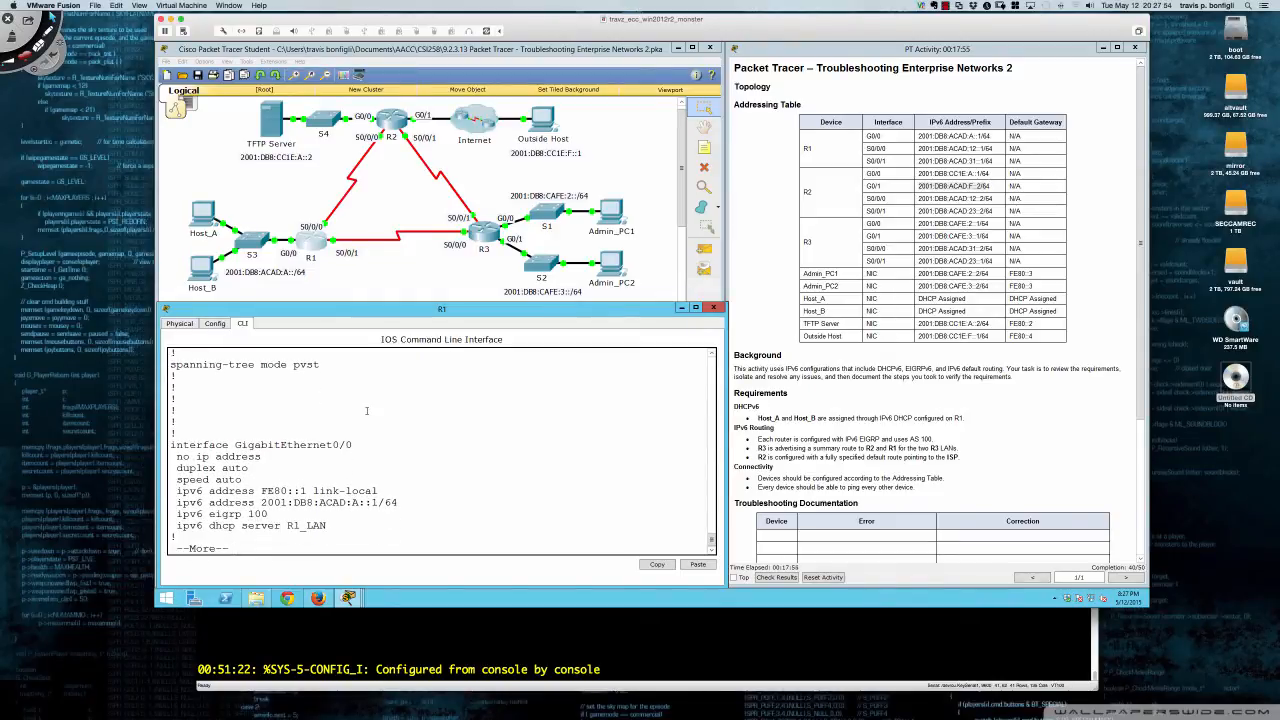
pyautogui.press('Return')
pyautogui.press('Return')
pyautogui.press('Return')
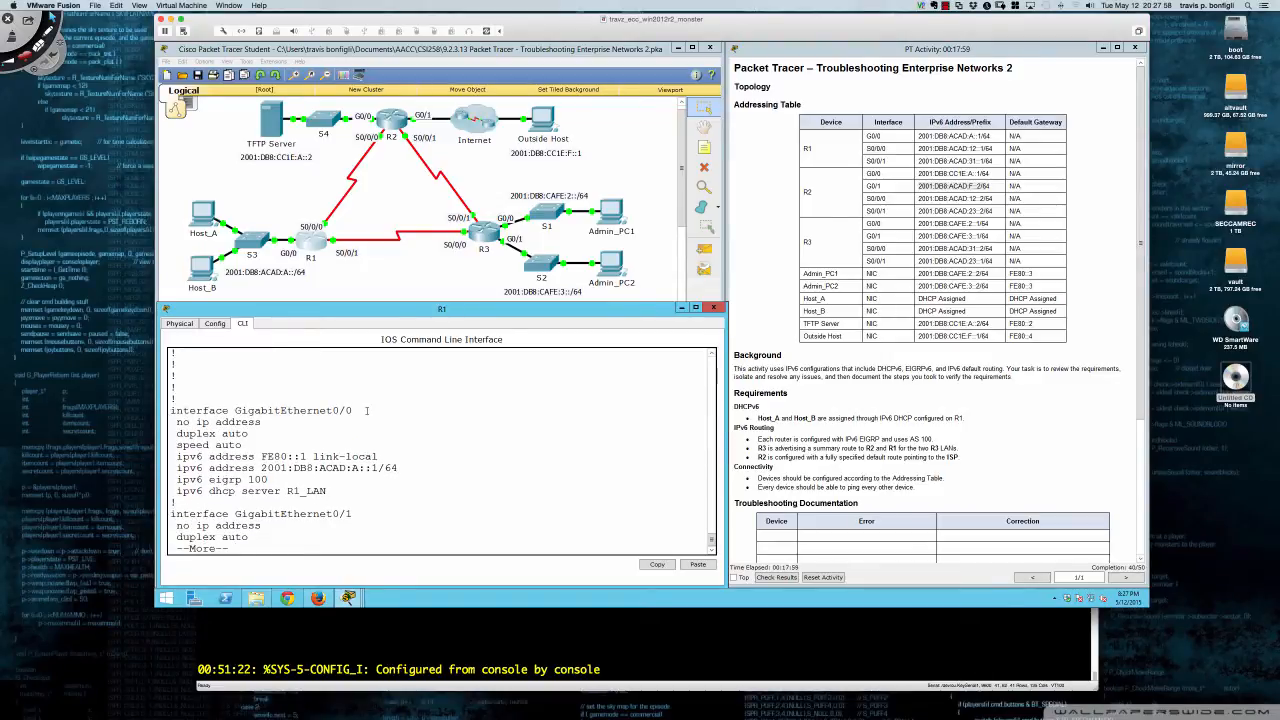
pyautogui.press('q')
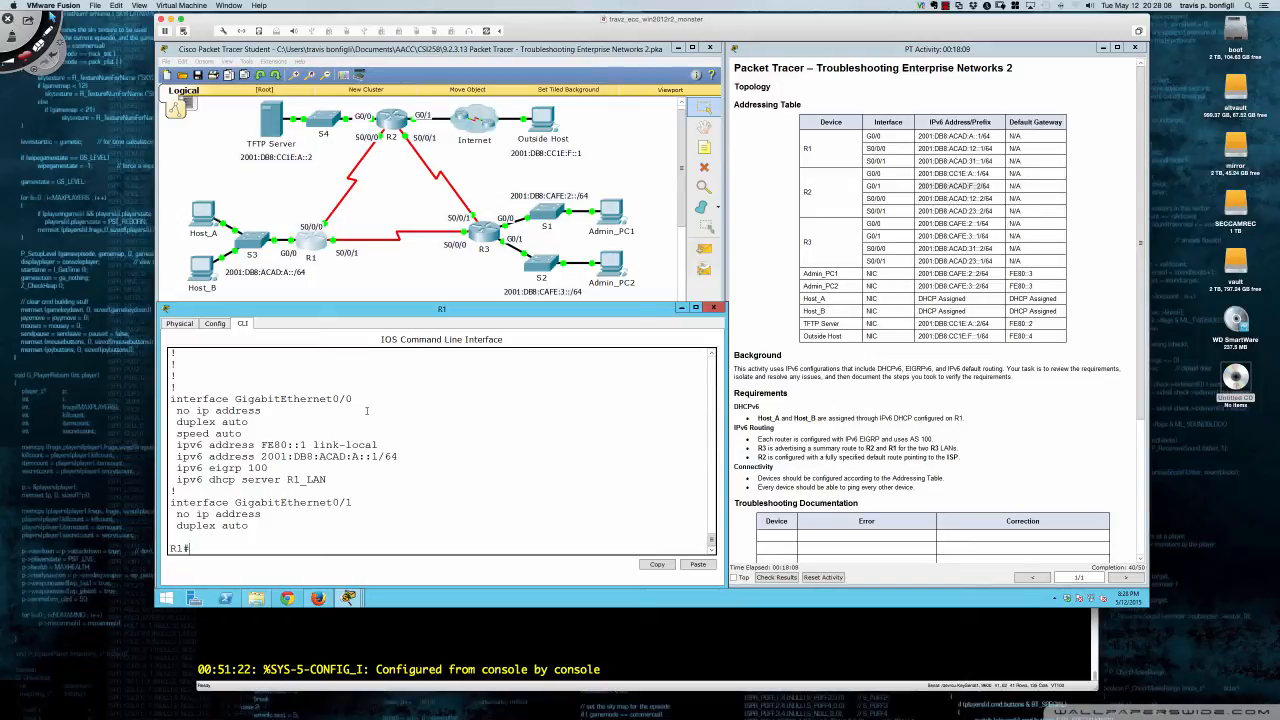
# - Administratively shut down R1's GigabitEthernet0/0 and exit back to global configuration
pyautogui.write('conf t')
pyautogui.press('Return')
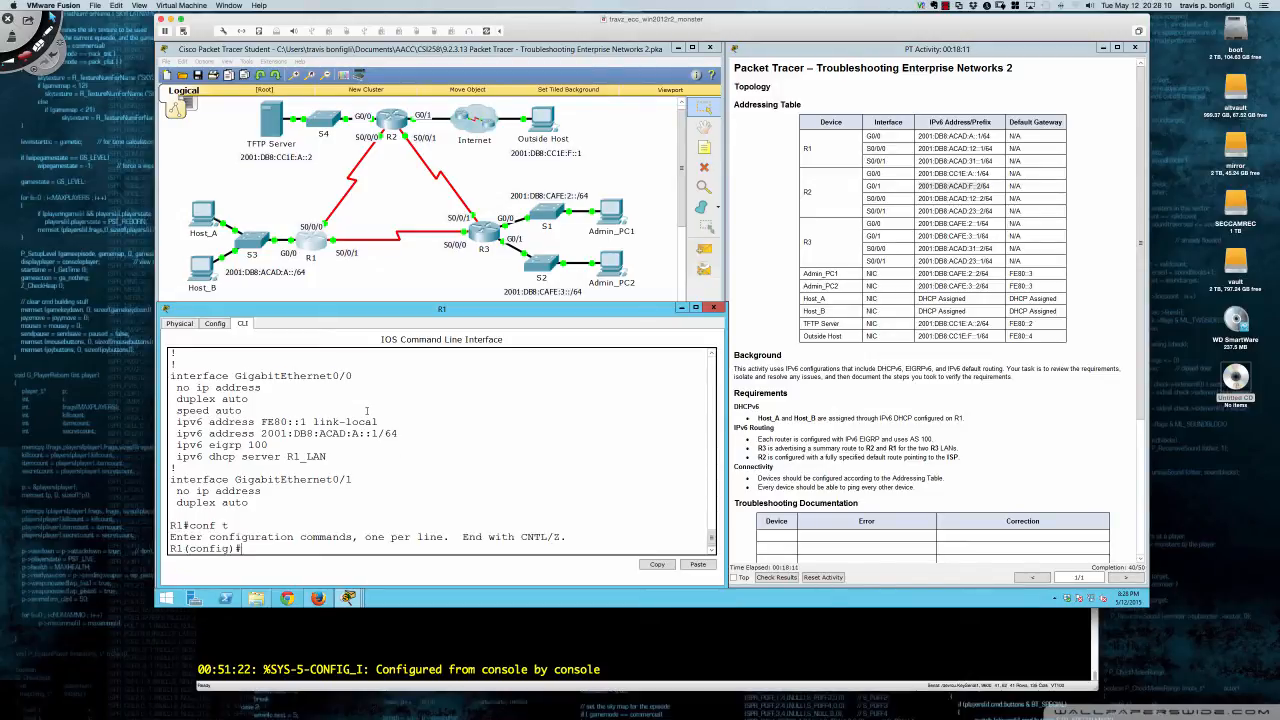
pyautogui.write('int g')
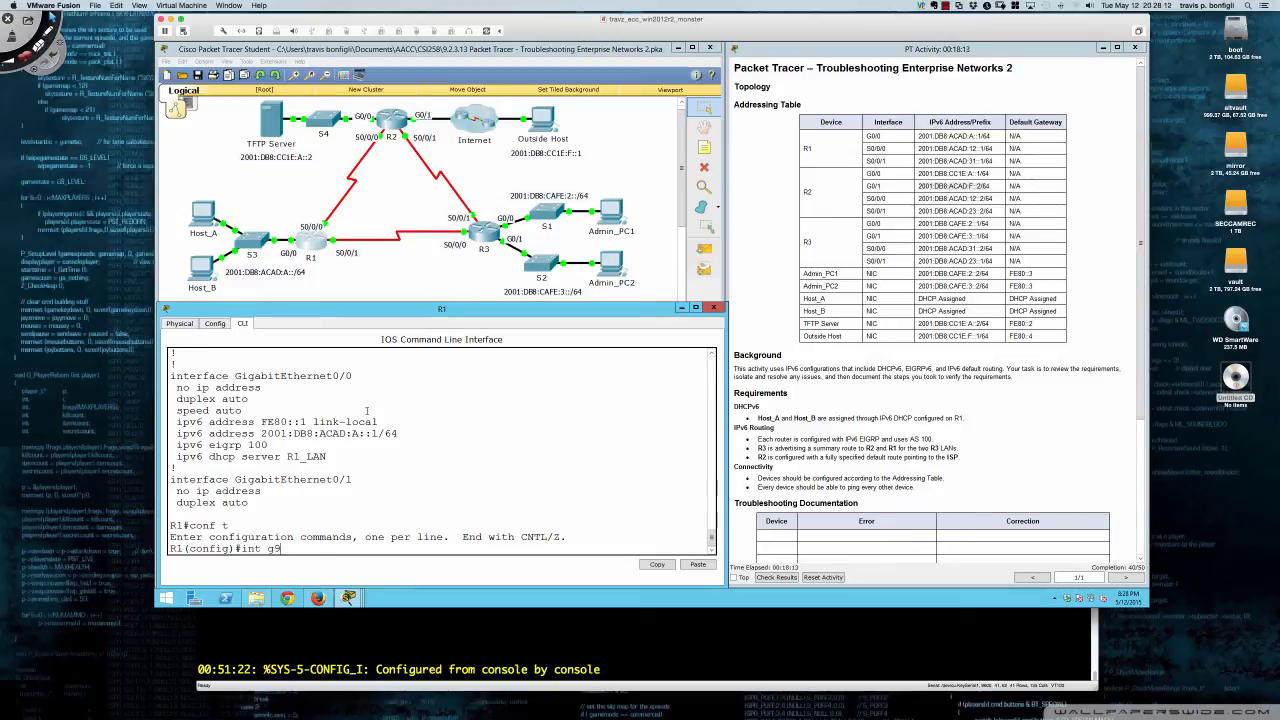
pyautogui.write('0/0')
pyautogui.press('Return')
pyautogui.write('shut')
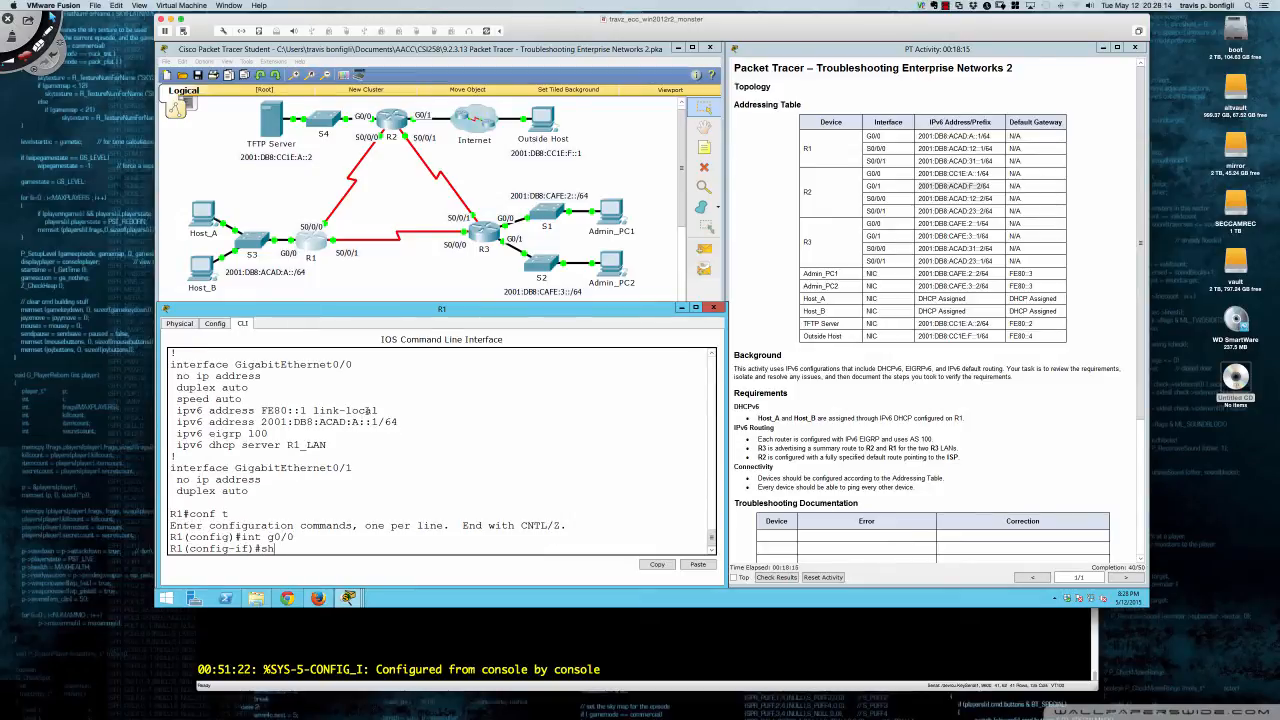
pyautogui.press('Return')
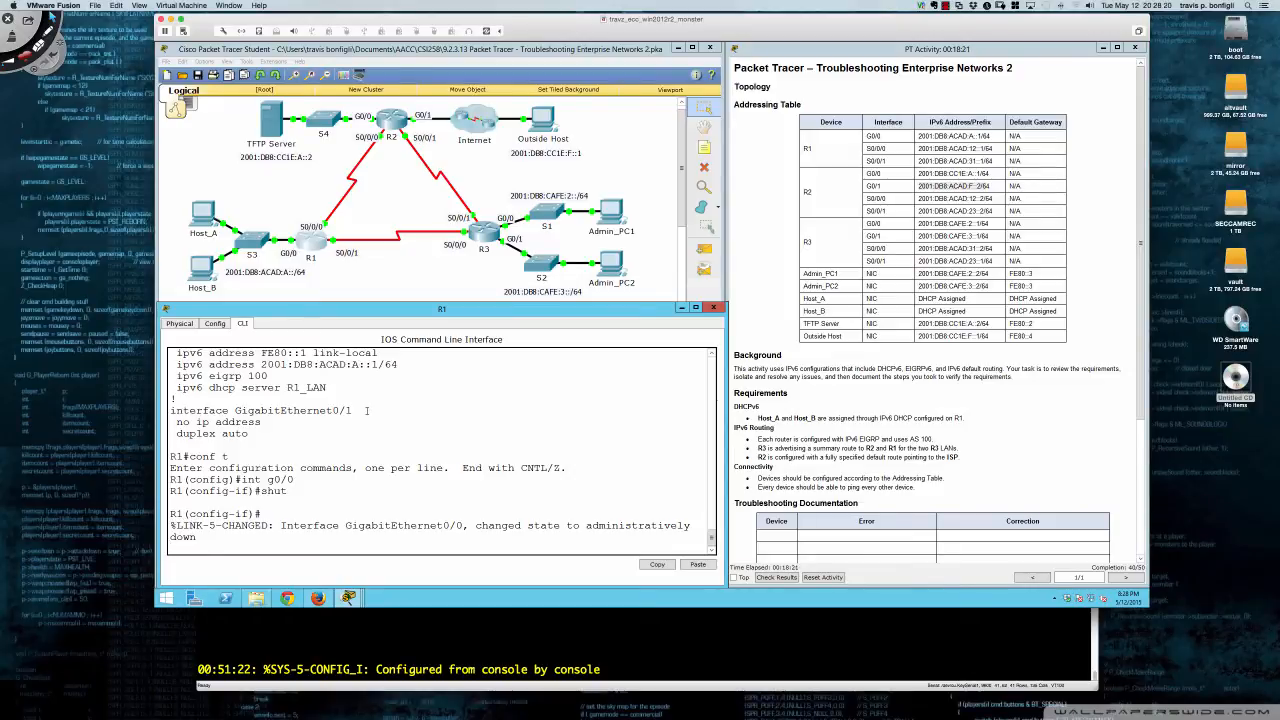
pyautogui.press('Return')
pyautogui.press('Return')
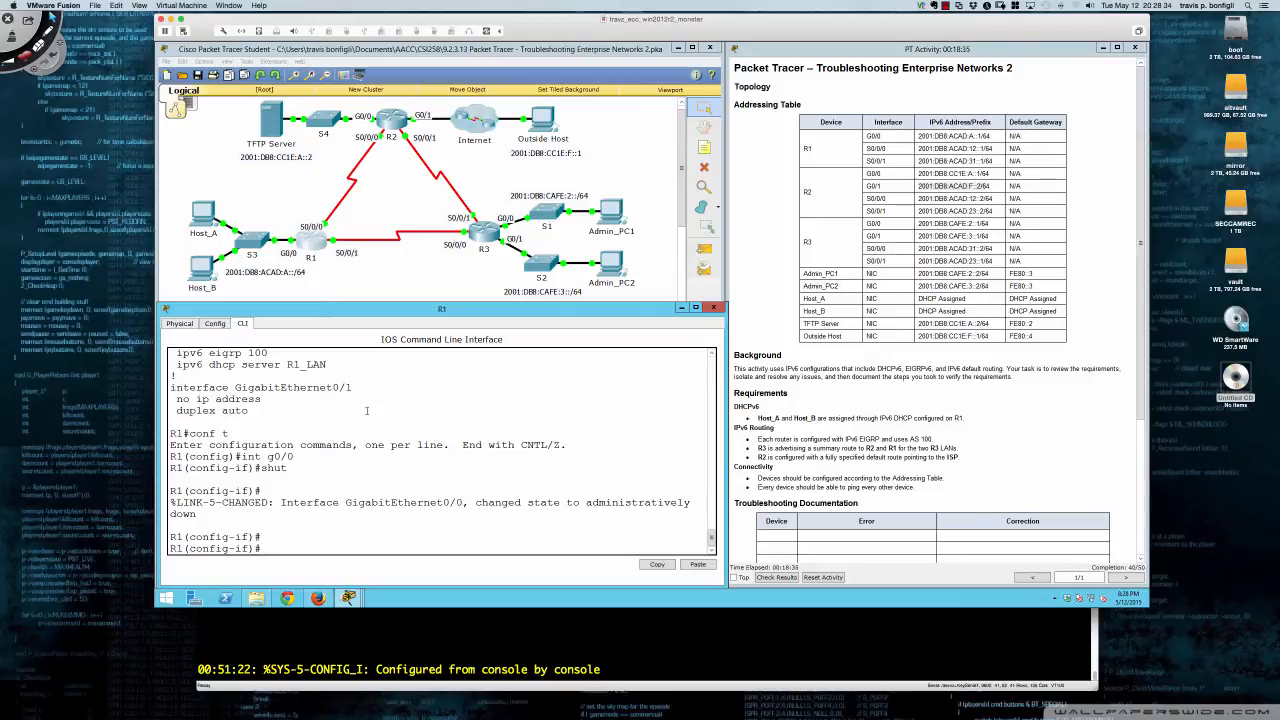
pyautogui.press('Return')
pyautogui.press('Return')
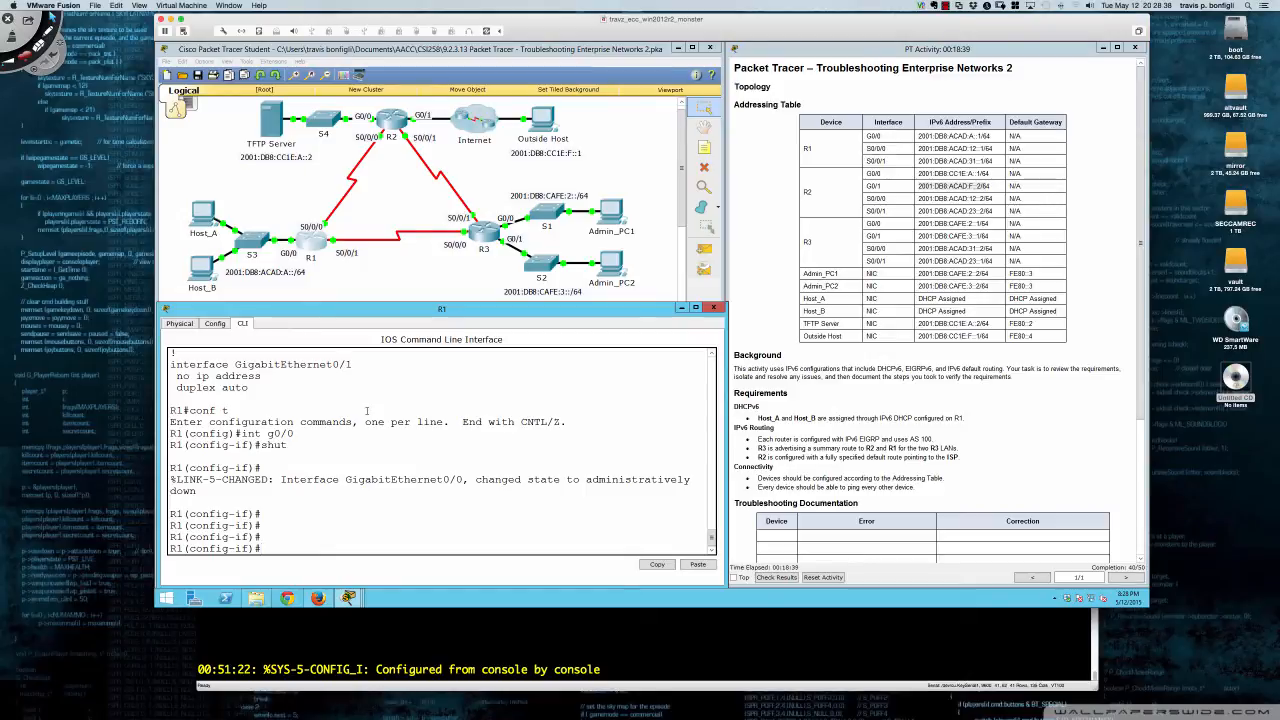
pyautogui.write('exit')
pyautogui.press('Return')
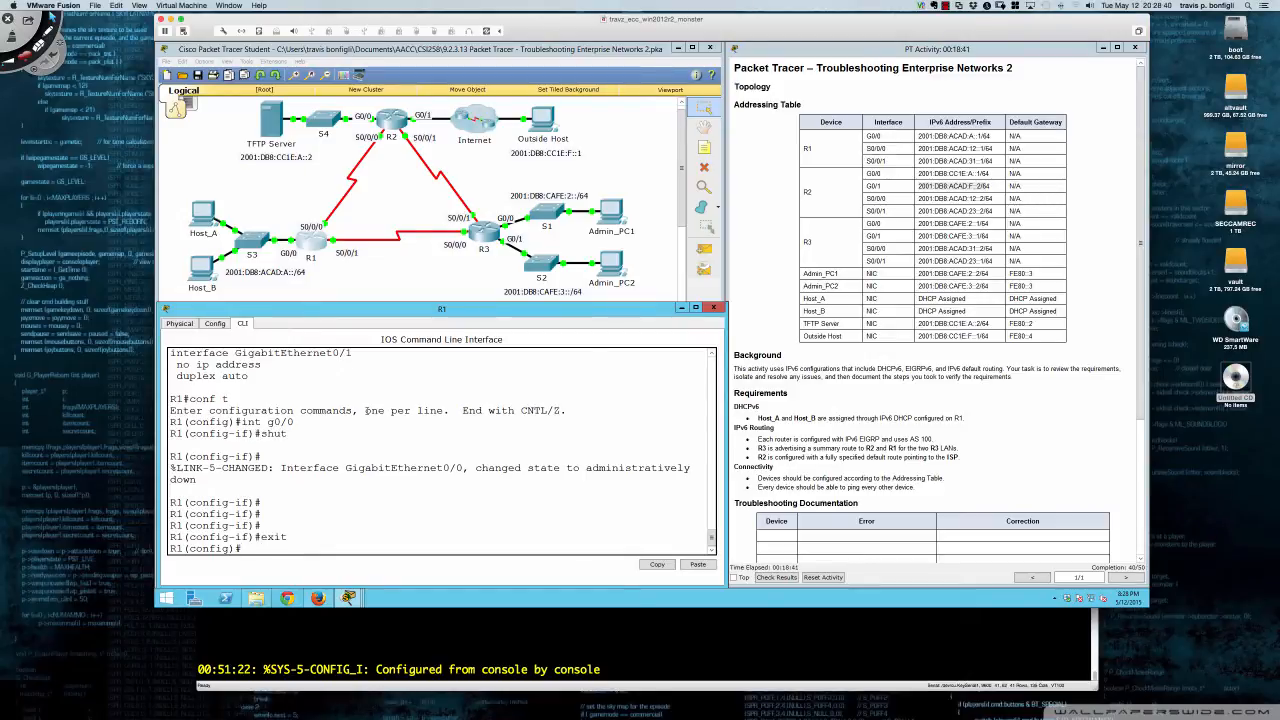
pyautogui.write('int g0/1')
# - Shut and then no shut R1's GigabitEthernet0/1 so it comes back up
pyautogui.press('Return')
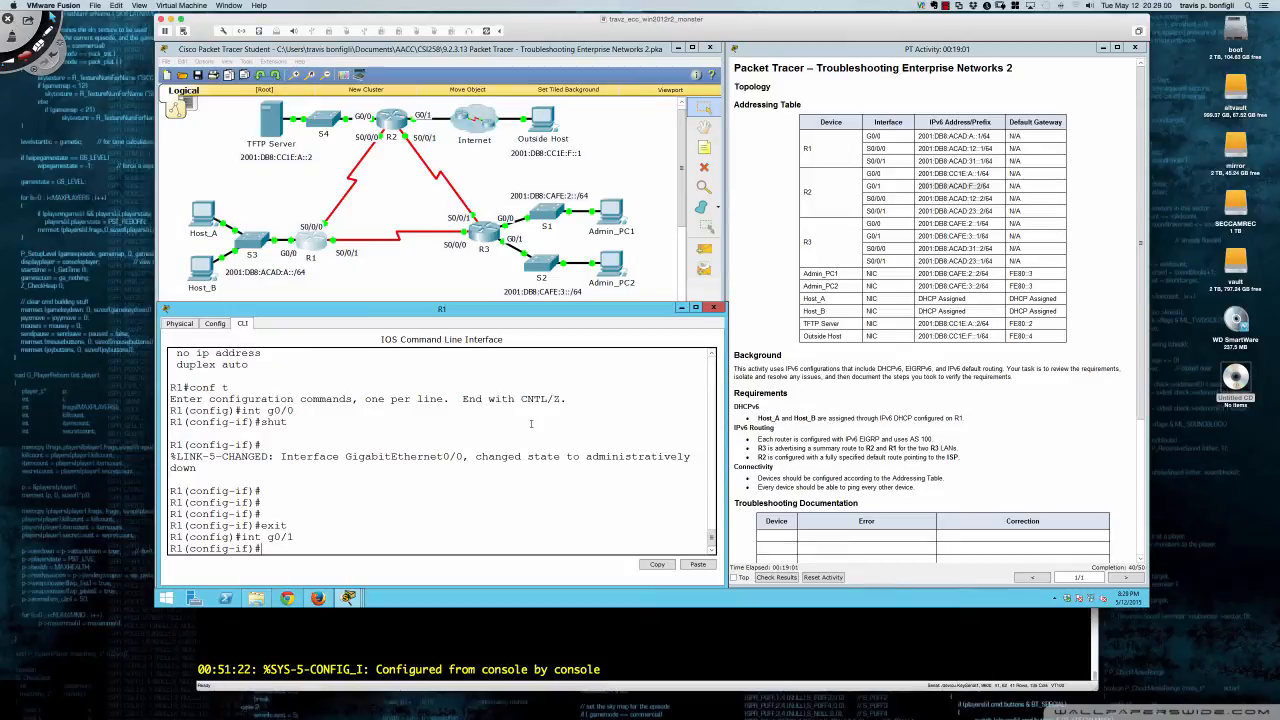
pyautogui.write('shut')
pyautogui.press('Return')
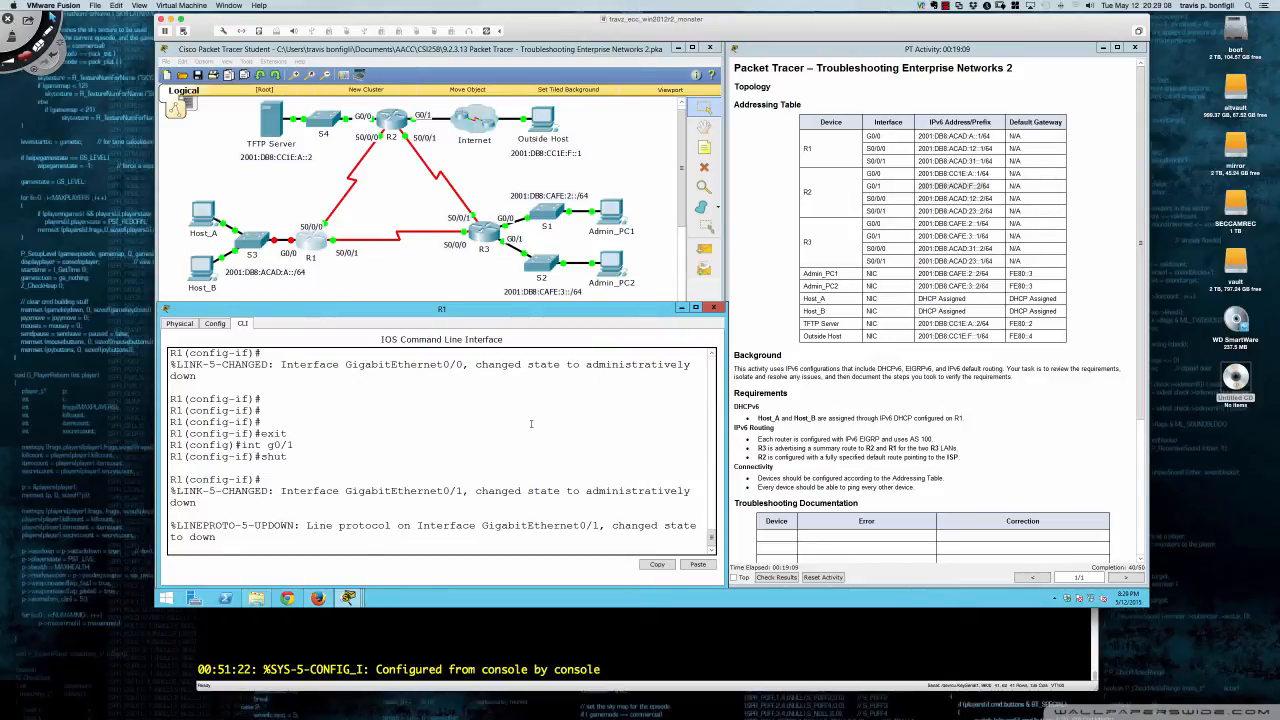
pyautogui.press('Return')
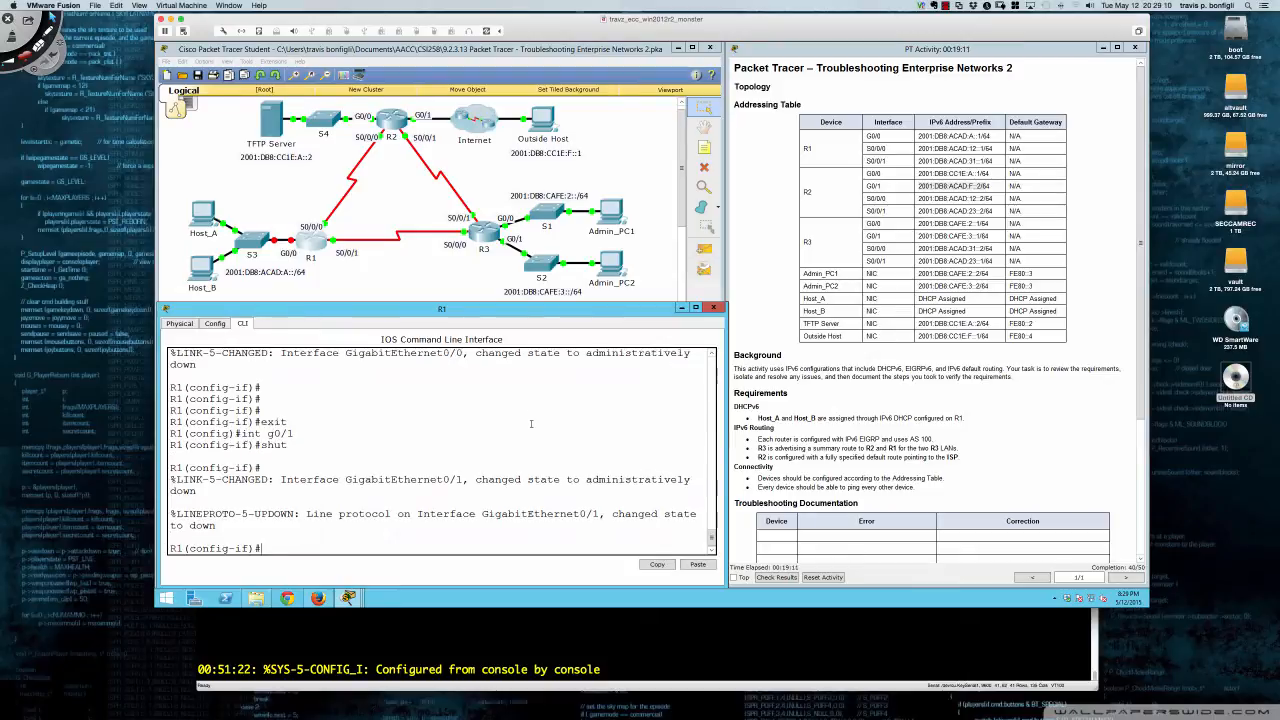
pyautogui.press('Return')
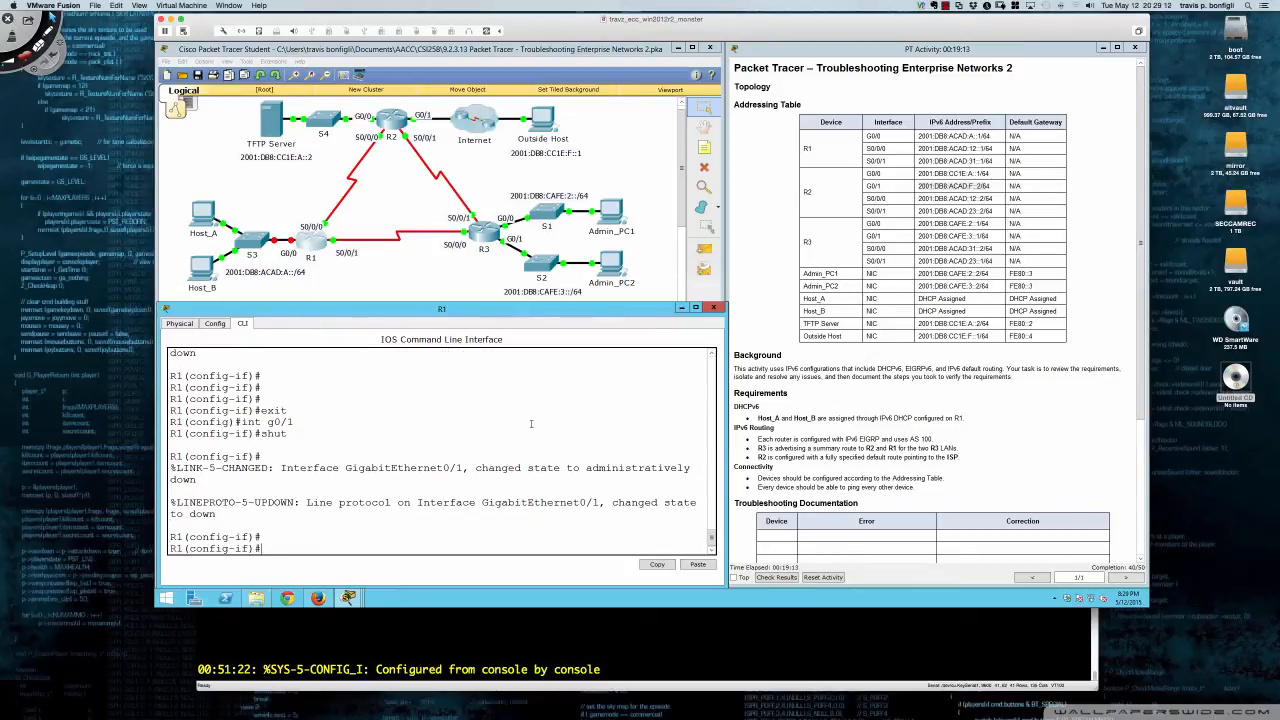
pyautogui.write('no shut')
pyautogui.press('Return')
pyautogui.press('Return')
pyautogui.press('Return')
pyautogui.press('Return')
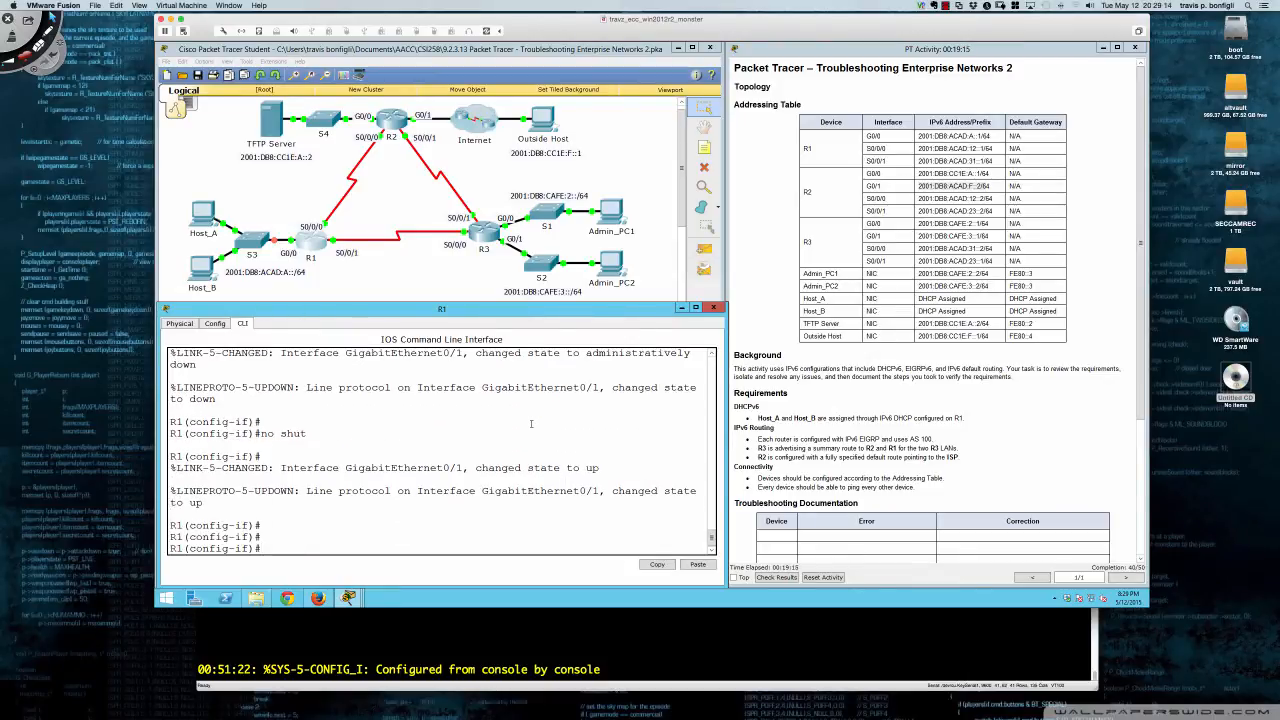
# - Check R1's G0/0 entry in the addressing table and return to the topology
pyautogui.write('int')
pyautogui.doubleClick(873, 136)
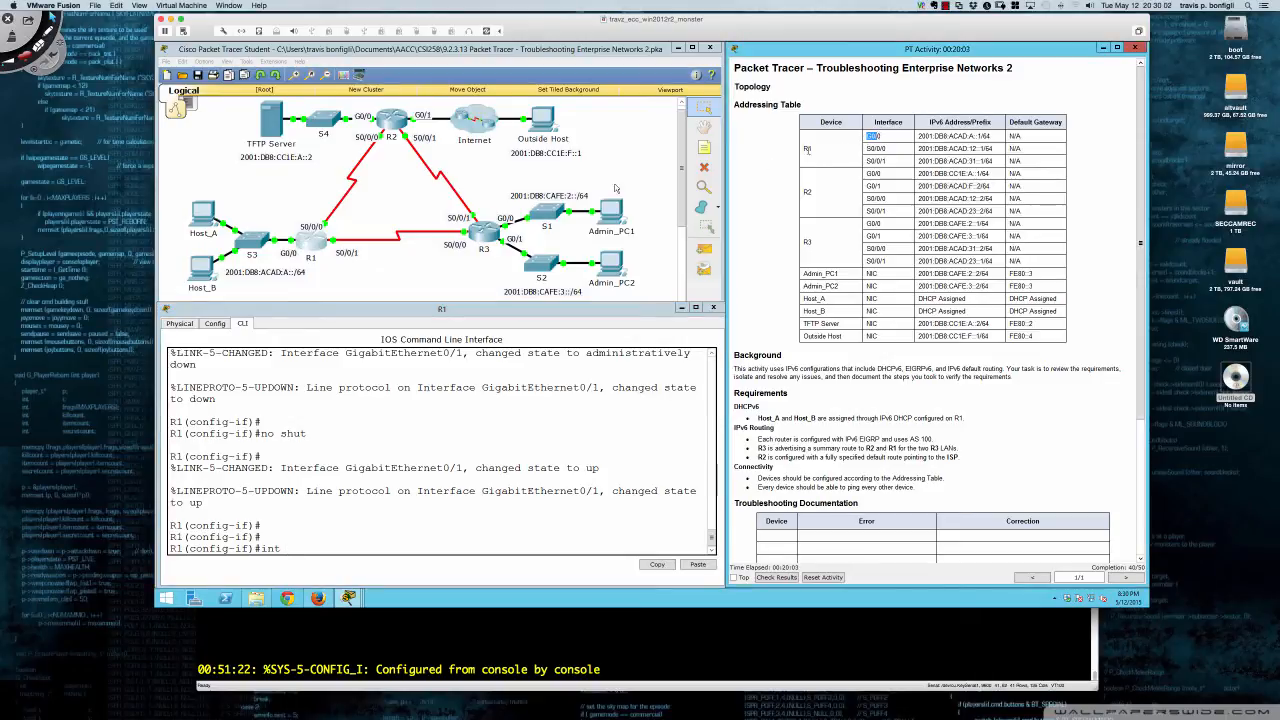
pyautogui.click(292, 252)
# - Dismiss the locked-annotations warning and delete the old S3–R1 link
pyautogui.click(288, 258)
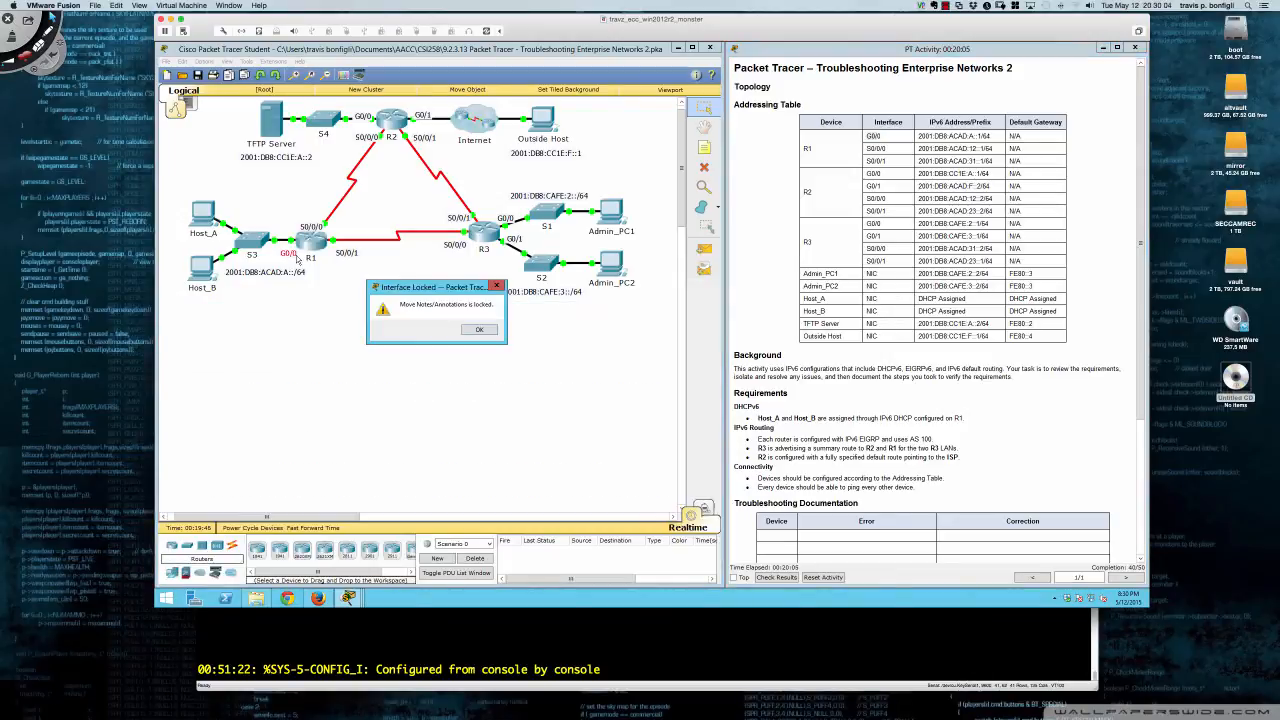
pyautogui.press('Return')
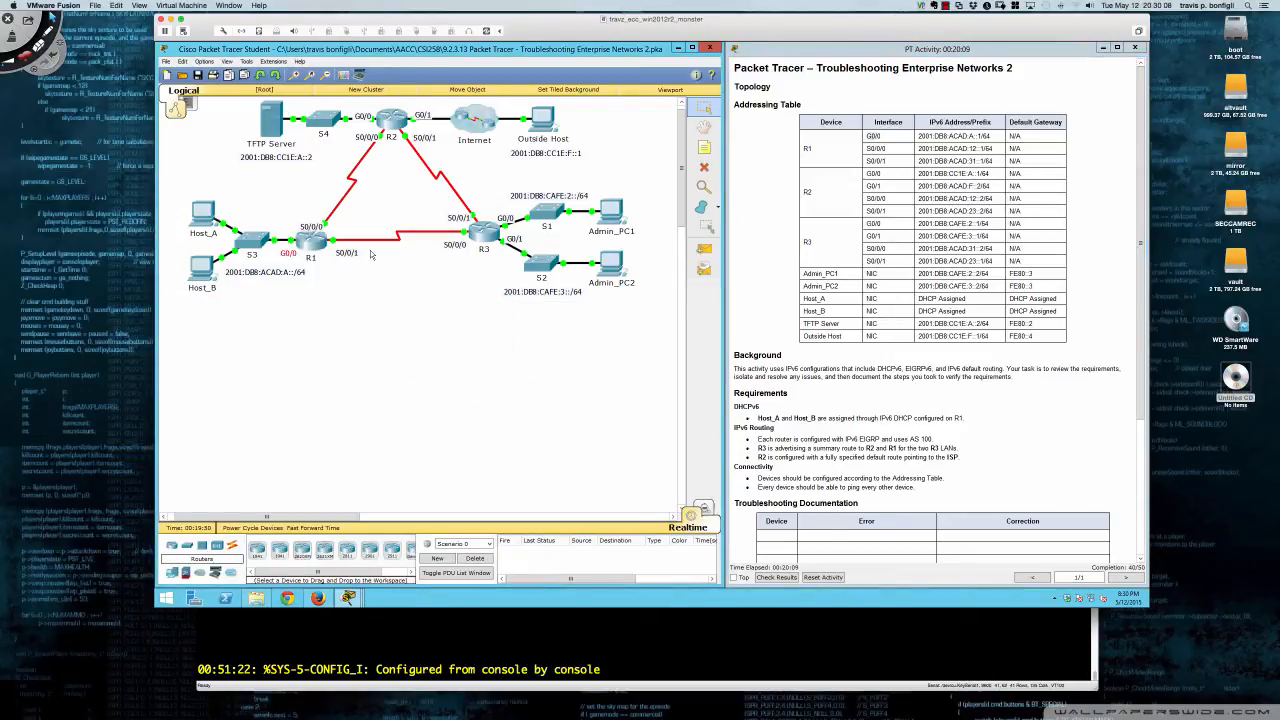
pyautogui.click(705, 168)
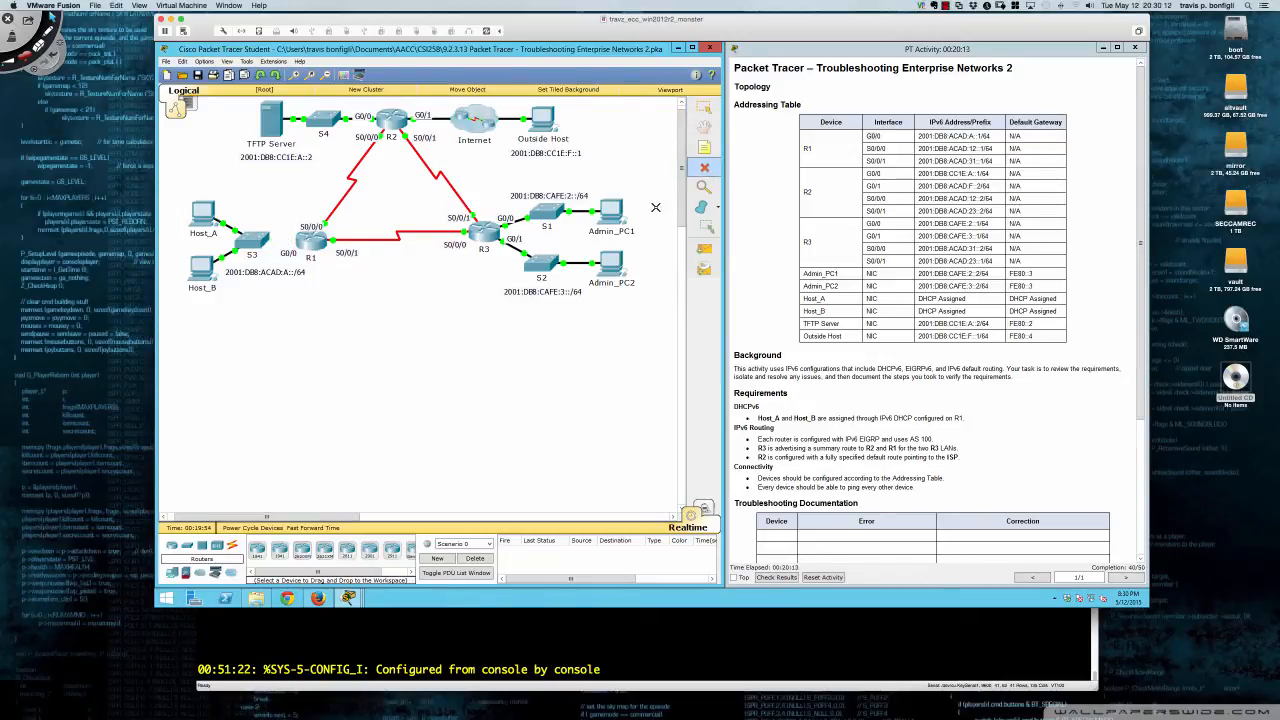
pyautogui.click(704, 107)
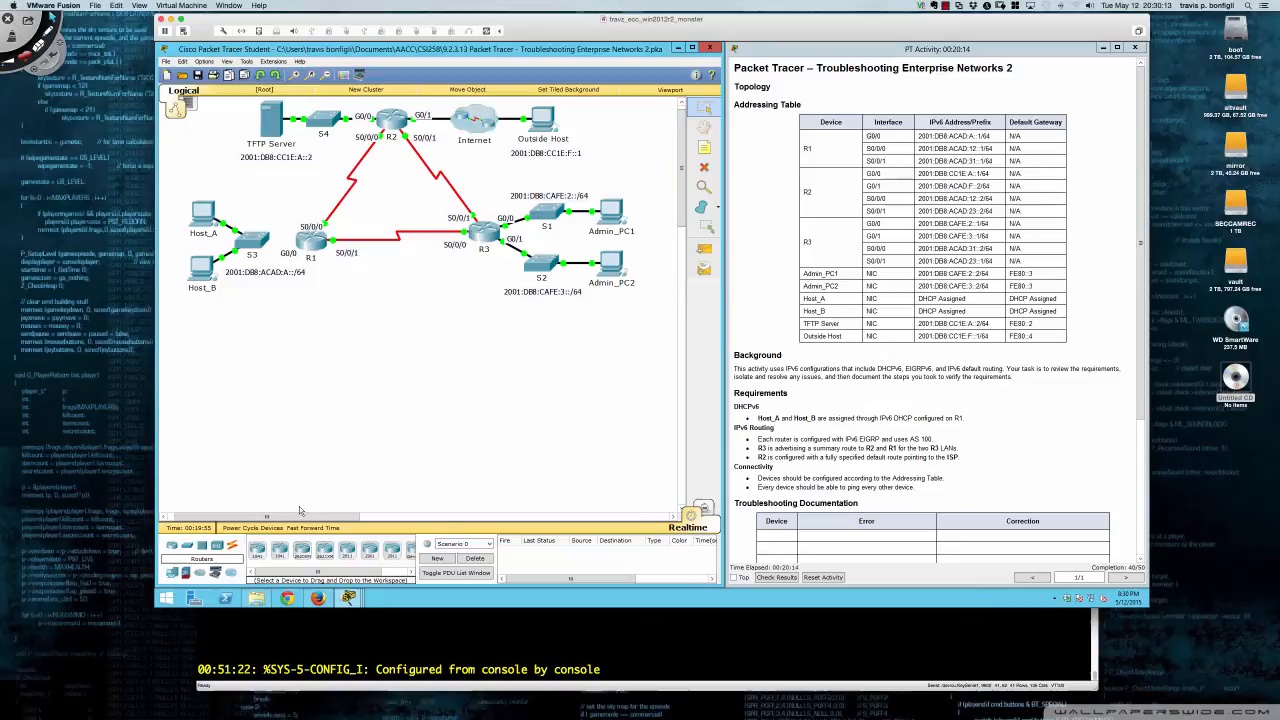
# - Cable S3's GigabitEthernet0/1 to R1's GigabitEthernet0/0 with copper straight-through
pyautogui.click(232, 546)
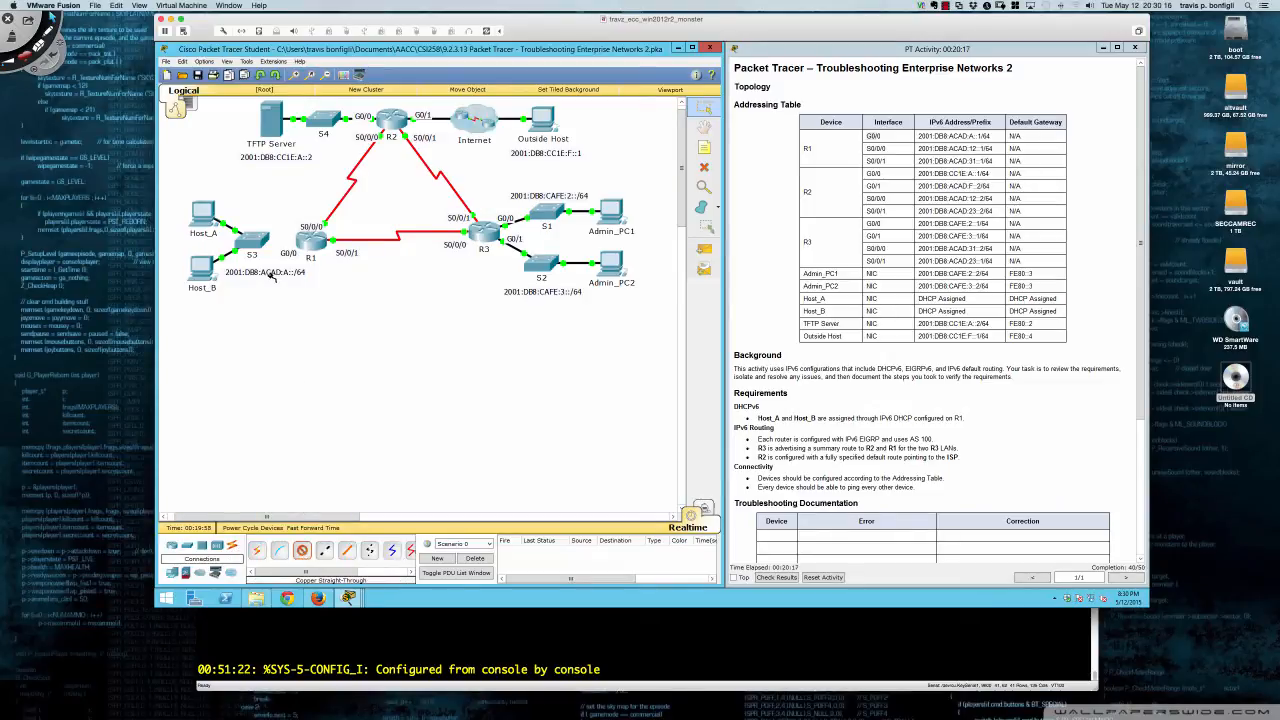
pyautogui.click(262, 241)
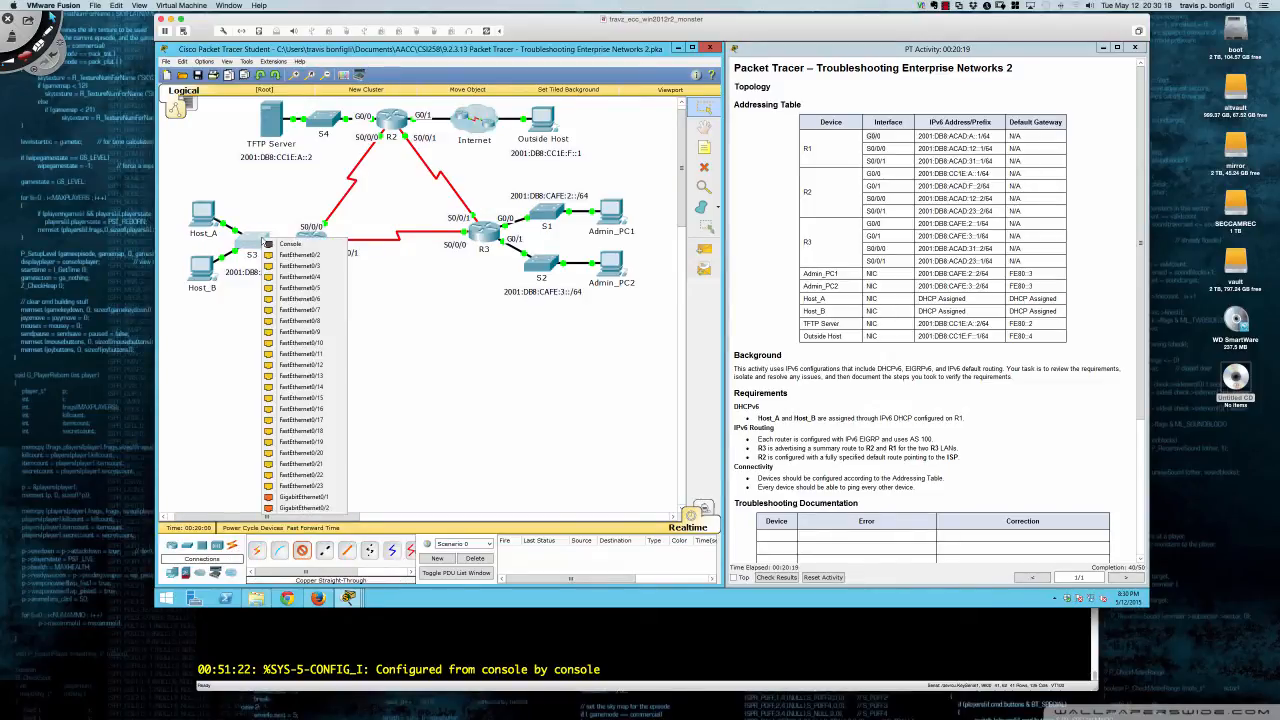
pyautogui.click(287, 497)
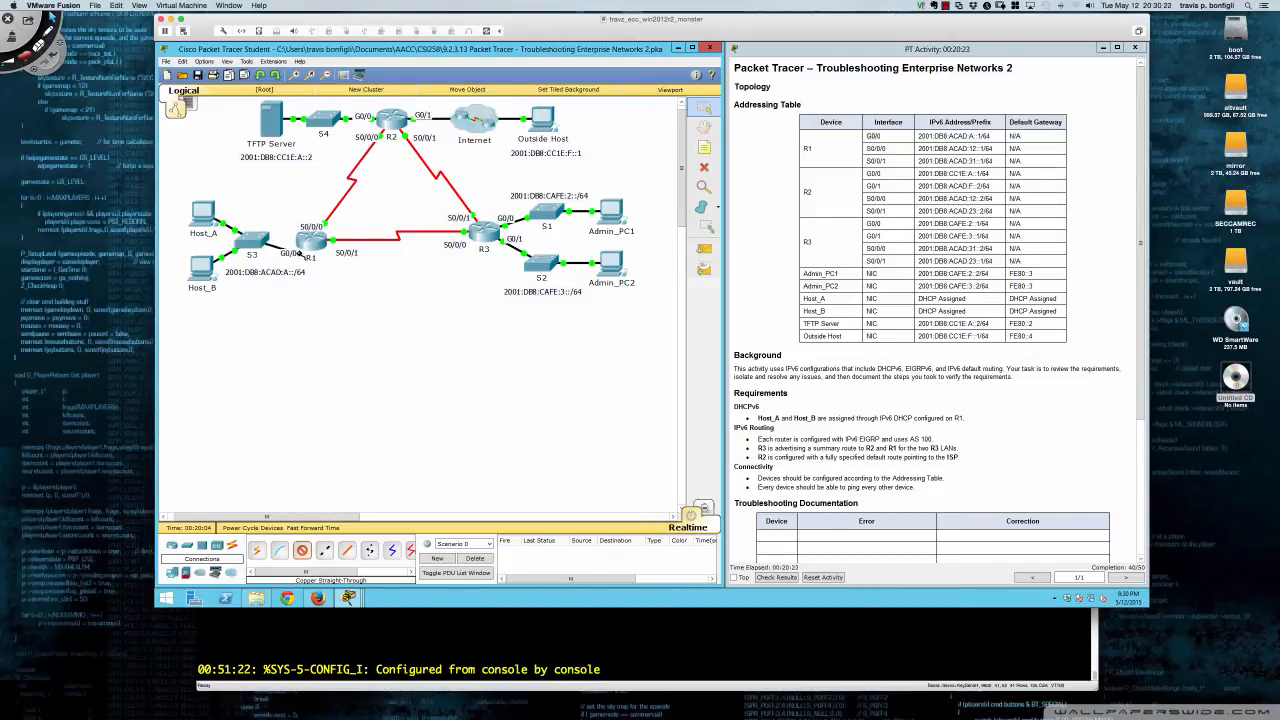
pyautogui.click(300, 242)
pyautogui.click(300, 243)
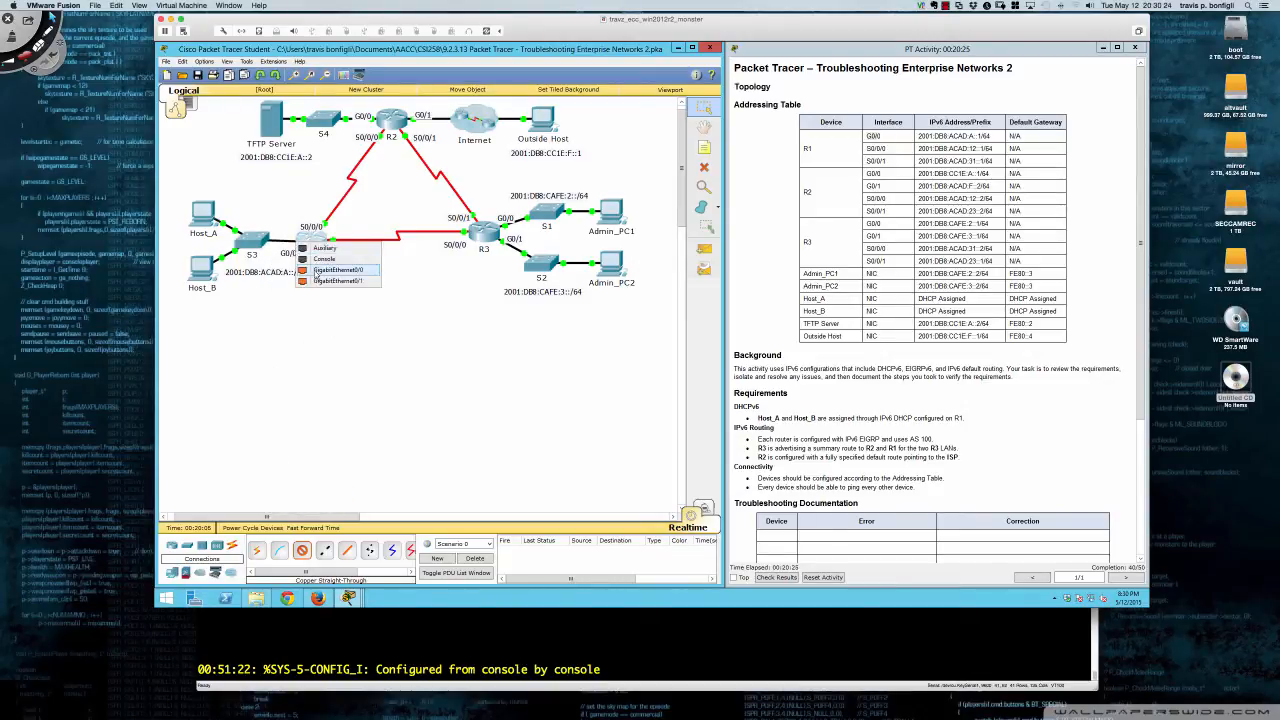
pyautogui.click(318, 281)
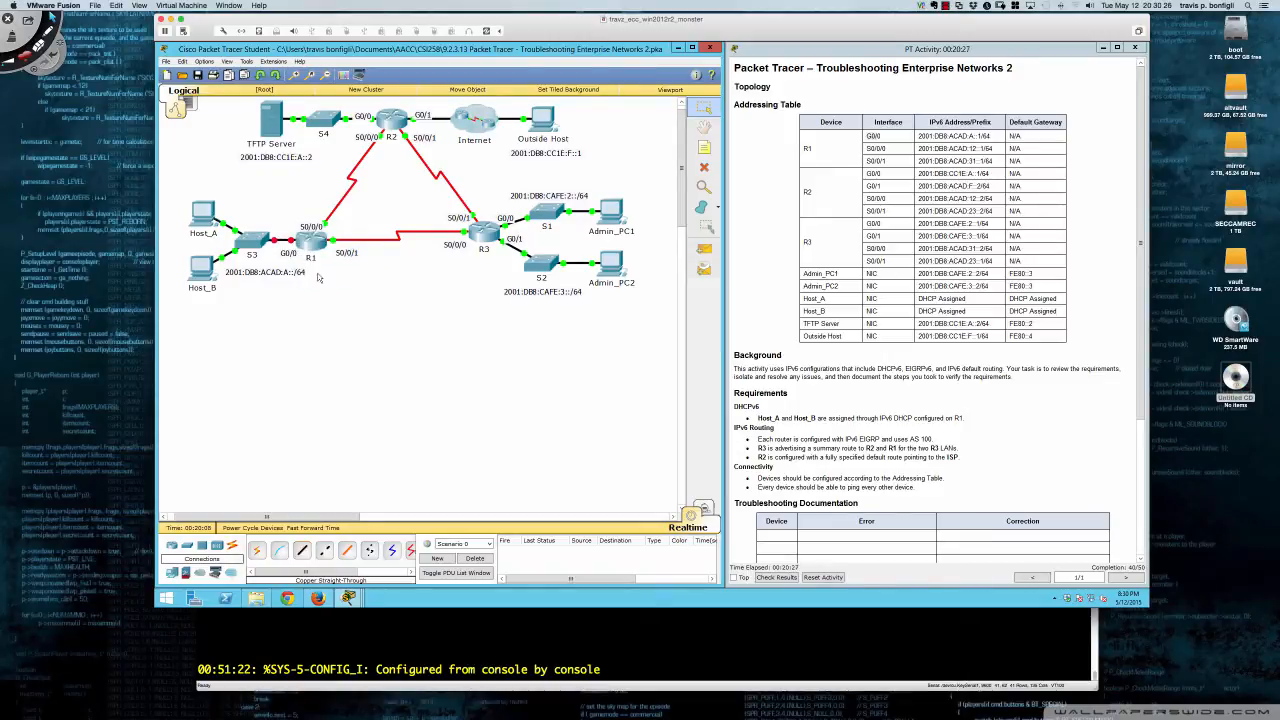
pyautogui.click(318, 240)
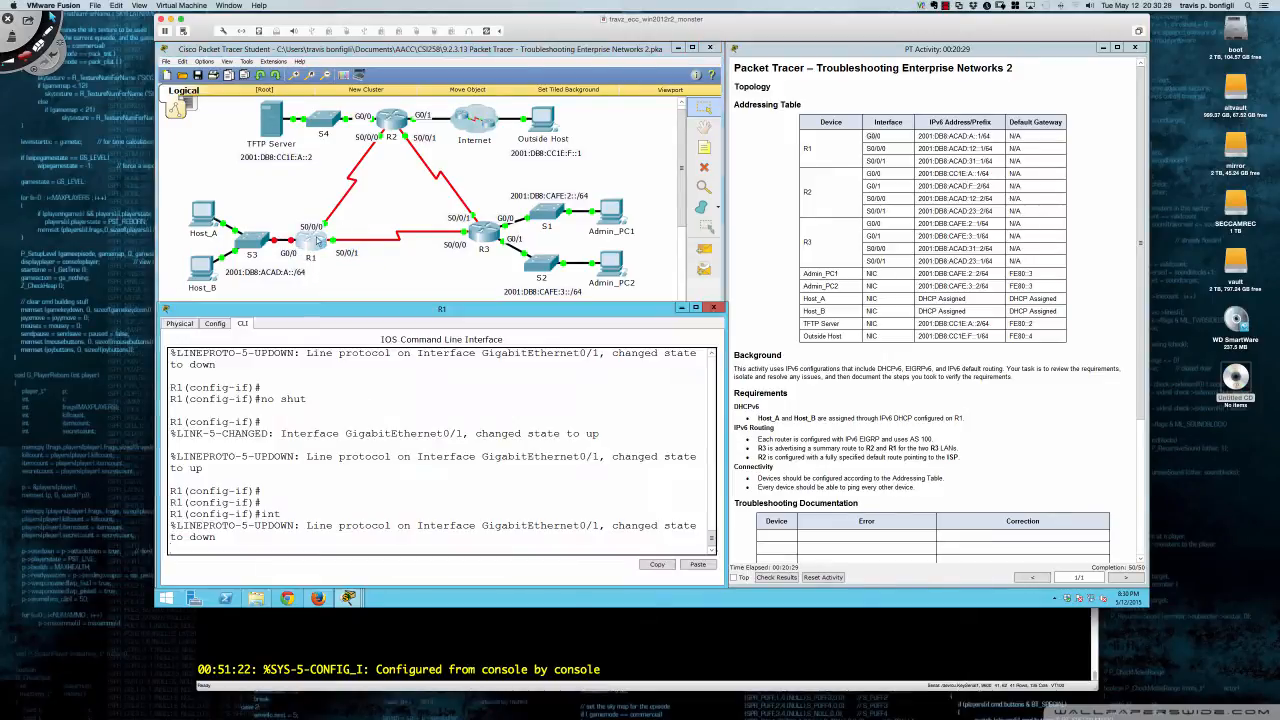
# - Enable R1's GigabitEthernet0/0 with no shut, then bring up Host_A's window
pyautogui.press('Return')
pyautogui.press('Return')
pyautogui.press('Return')
pyautogui.press('Return')
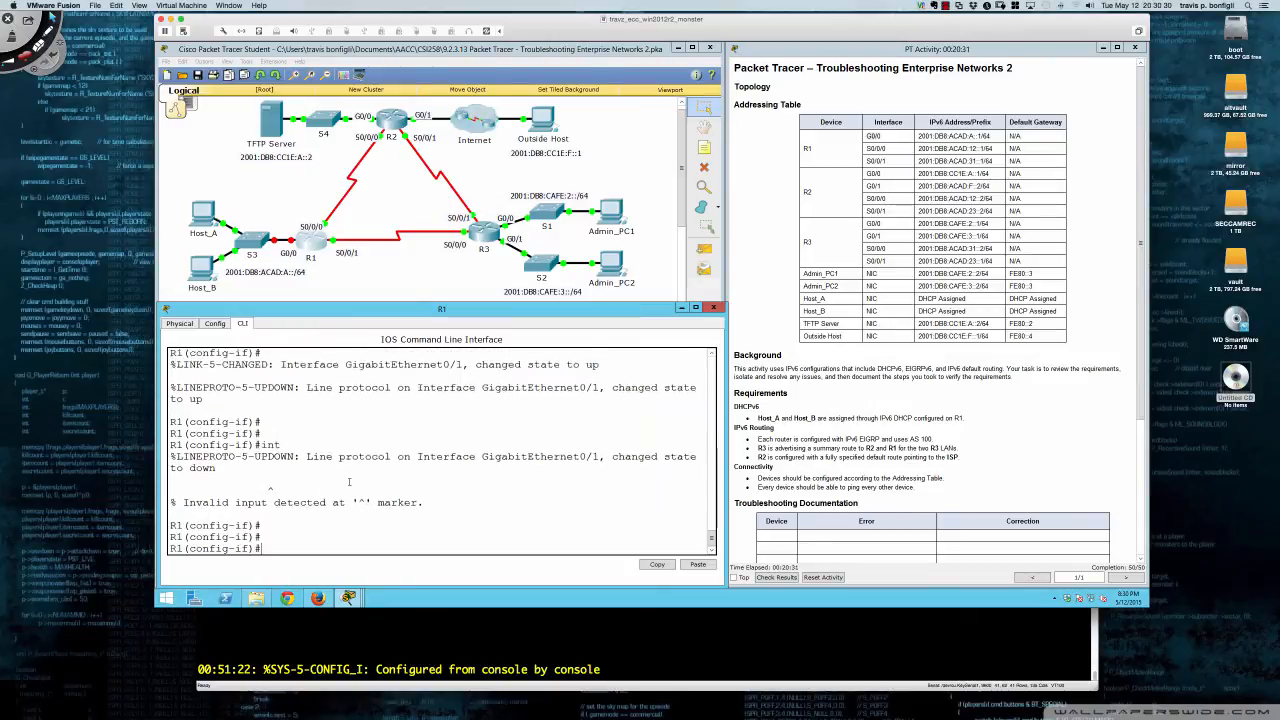
pyautogui.write('int gi0/0')
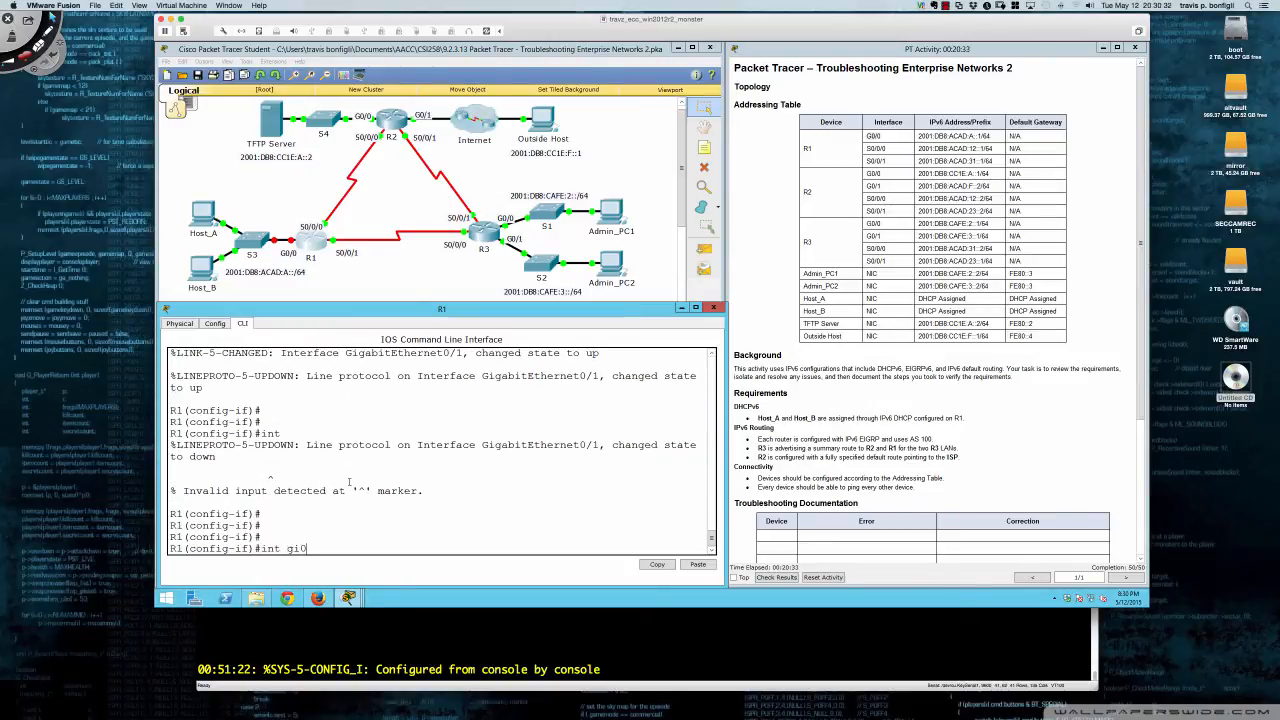
pyautogui.press('Return')
pyautogui.write('no shut')
pyautogui.press('Return')
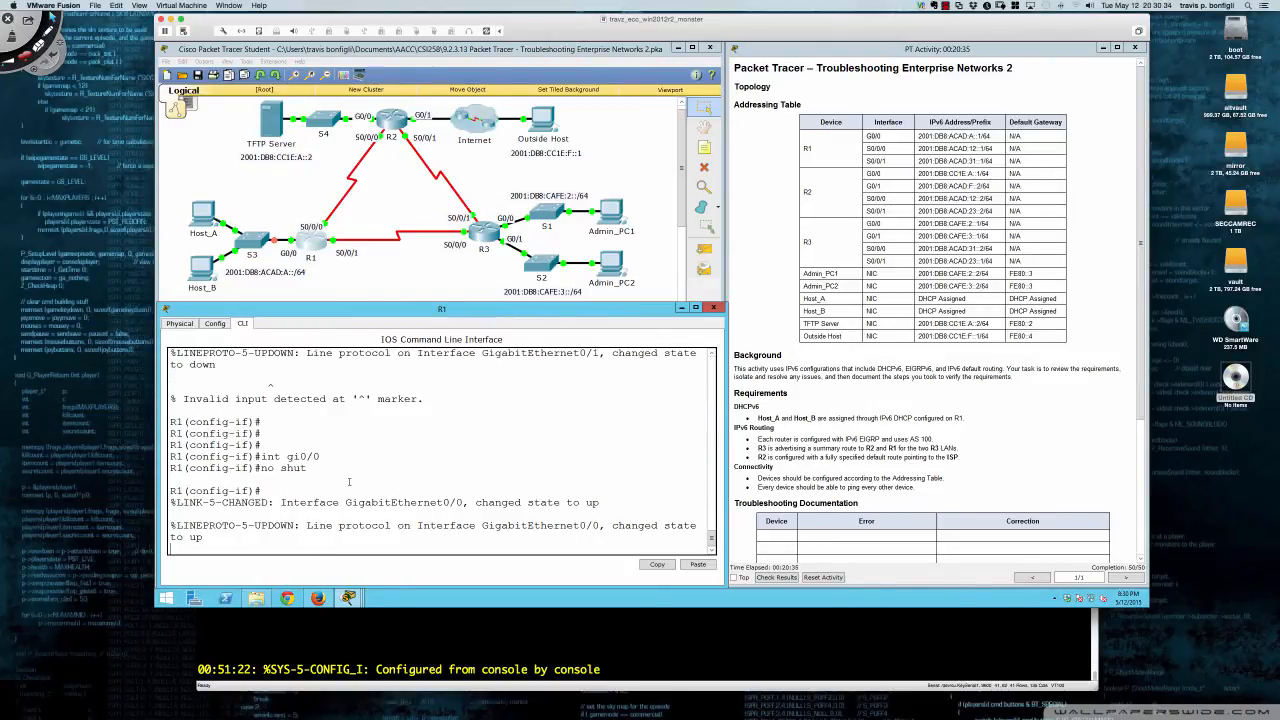
pyautogui.press('Return')
pyautogui.press('Return')
pyautogui.press('Return')
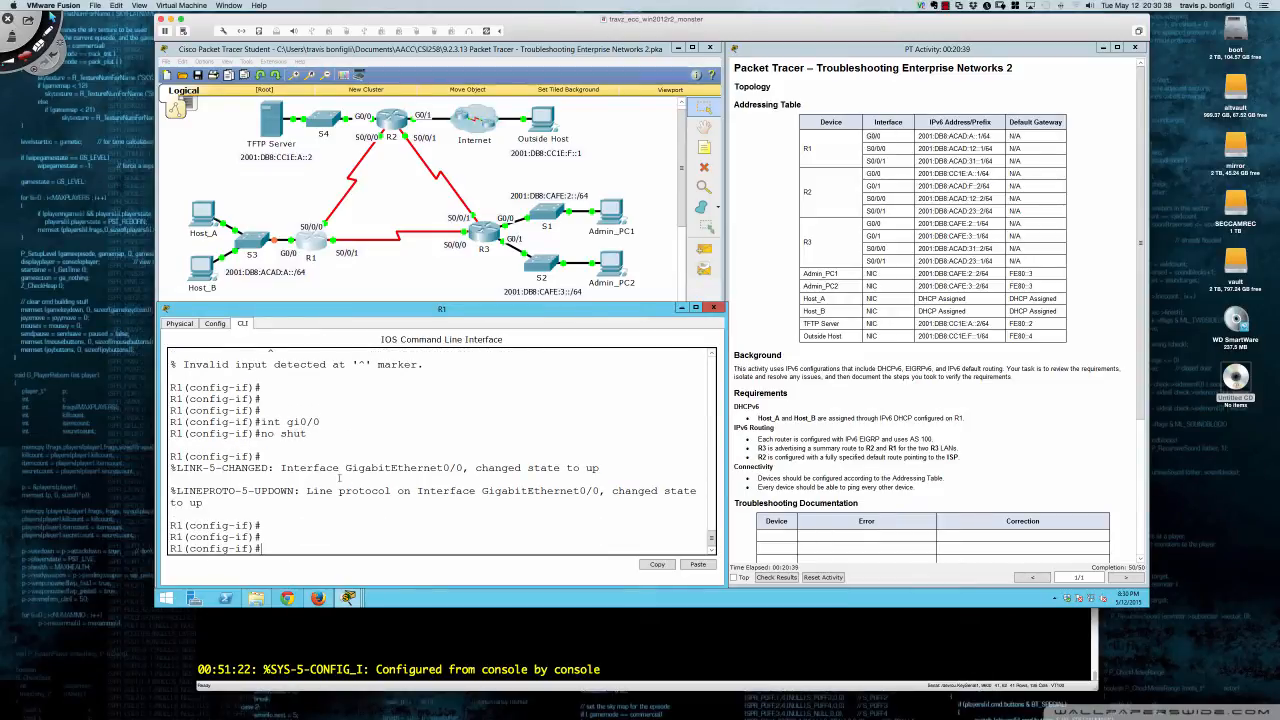
pyautogui.click(205, 230)
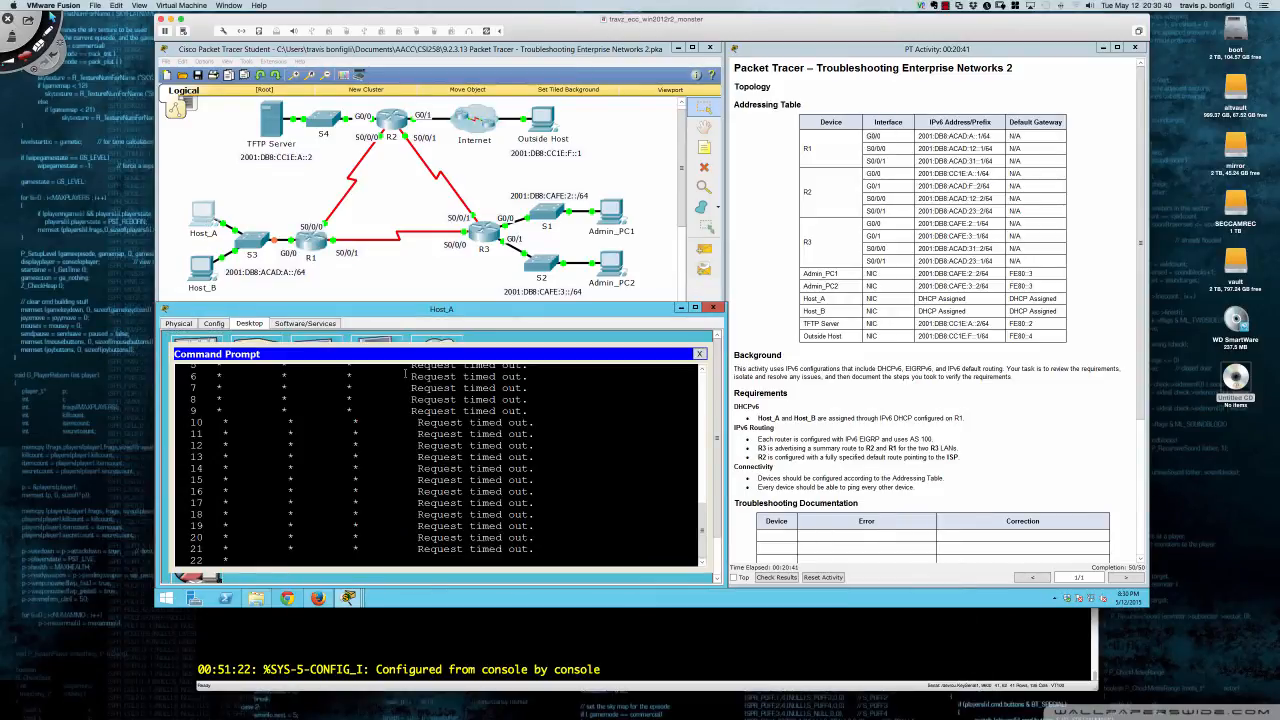
# - Open the IP Configuration panel on Host_A's Desktop
pyautogui.click(207, 341)
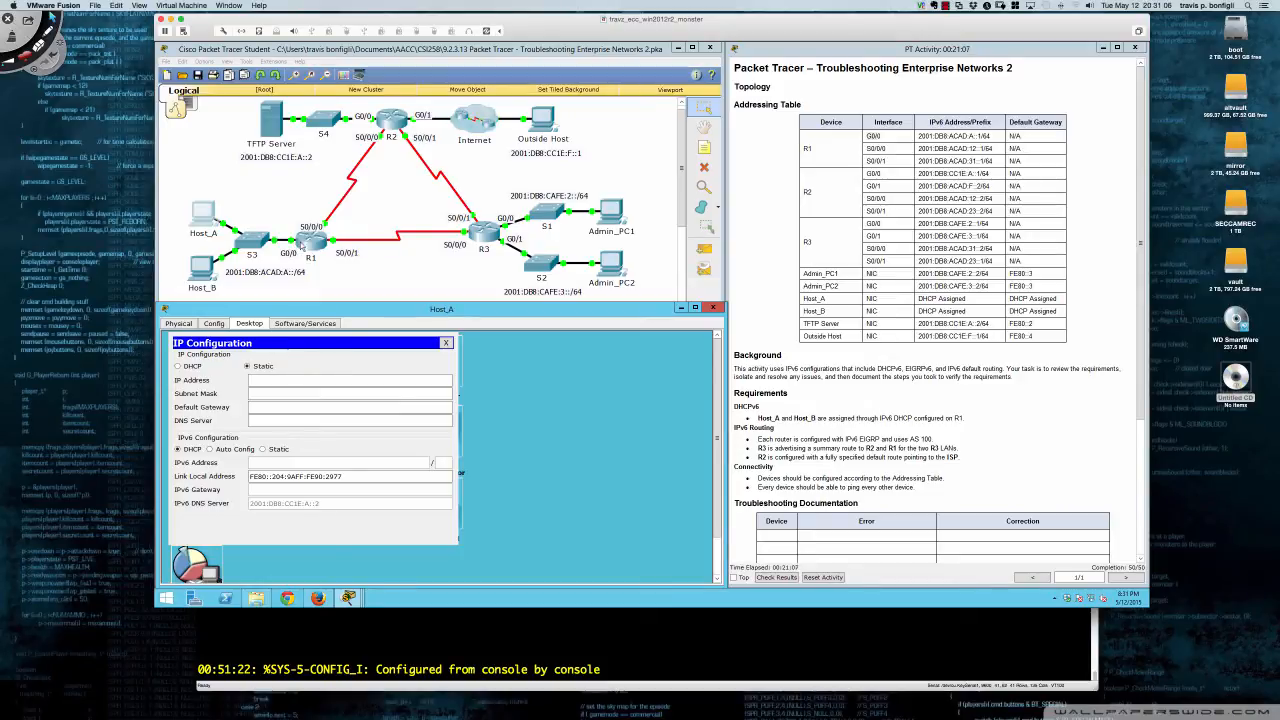
# - Switch Host_A's IPv6 to Static and back to DHCP for a 2001:DB8:ACAD:A address, then check Host_B's IP configuration
pyautogui.click(264, 452)
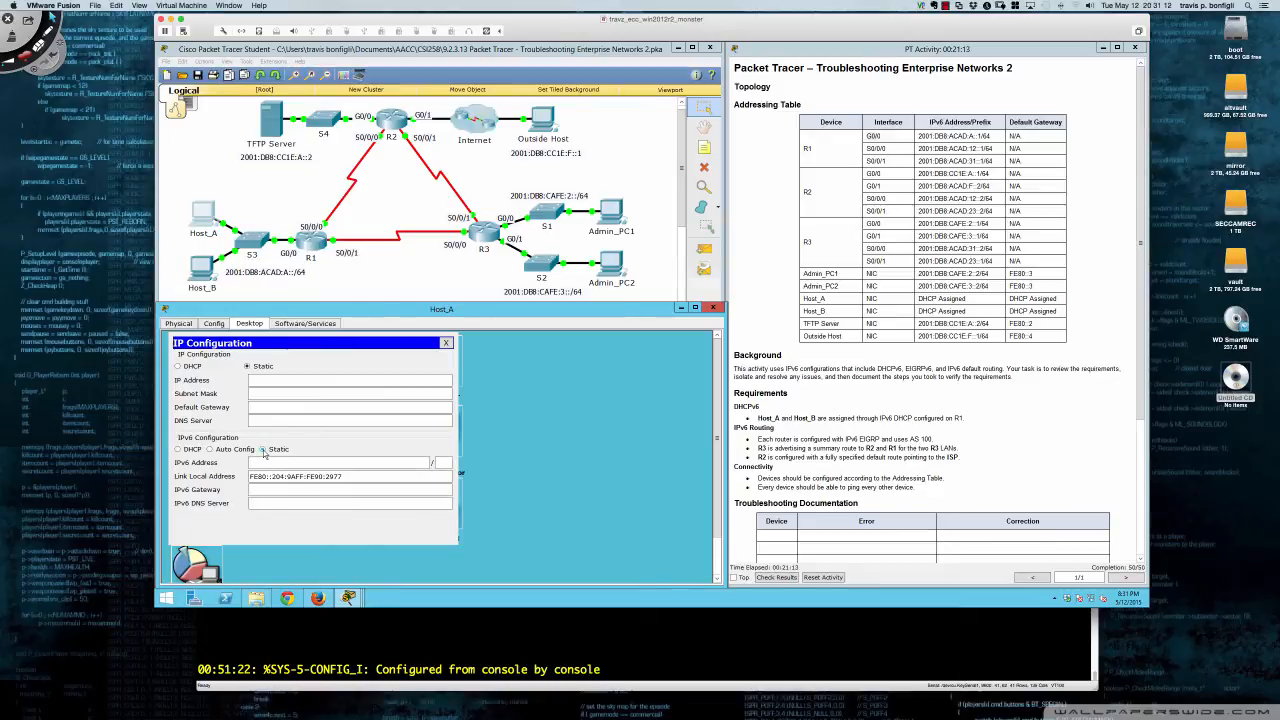
pyautogui.click(178, 449)
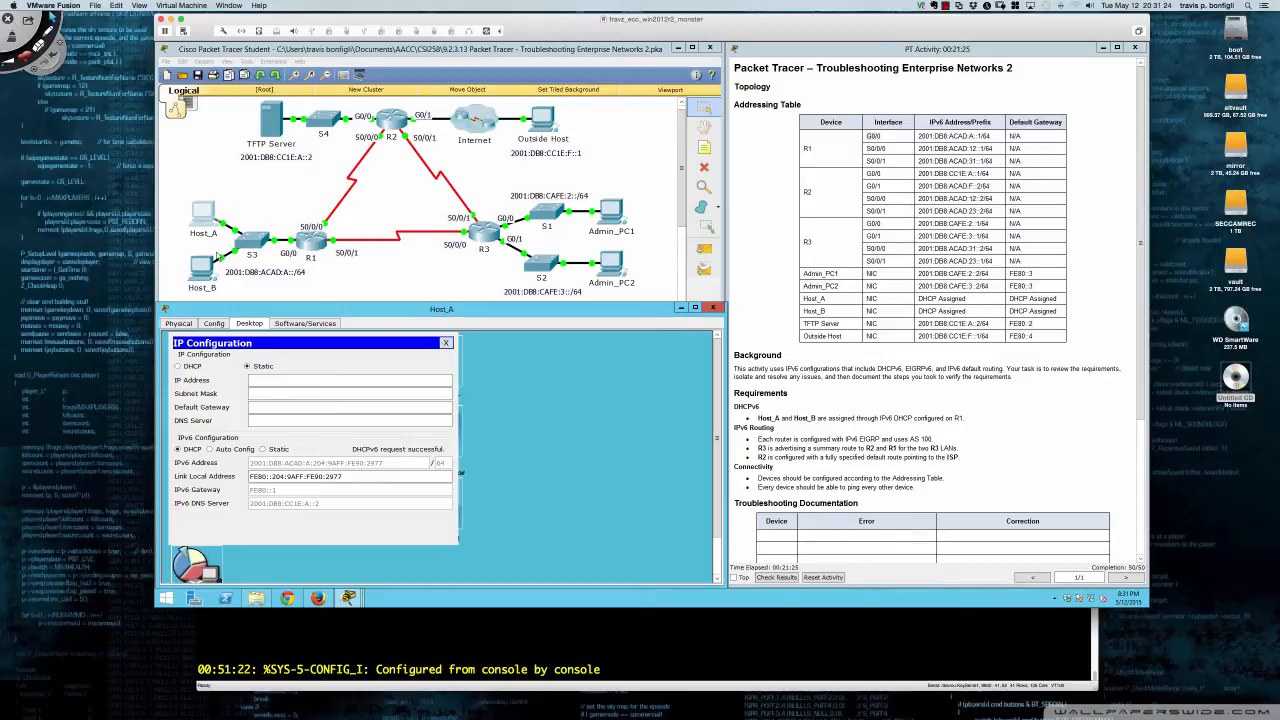
pyautogui.click(205, 268)
pyautogui.click(205, 342)
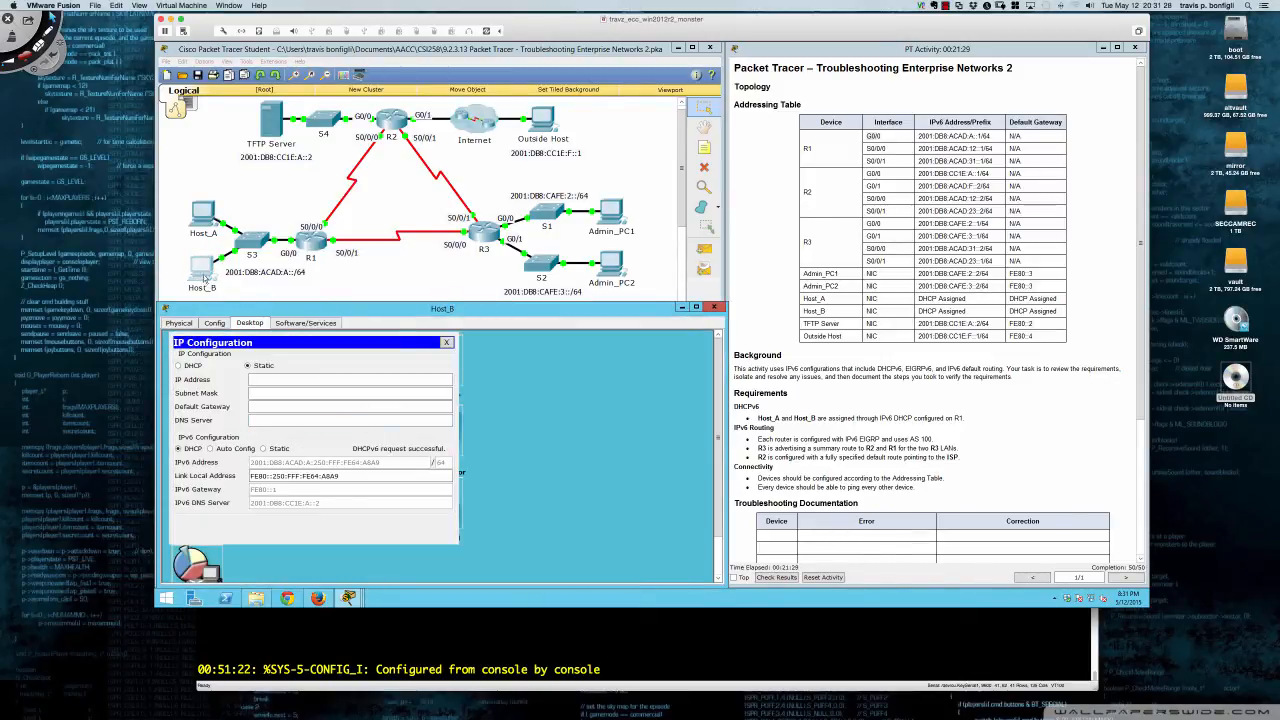
pyautogui.click(205, 230)
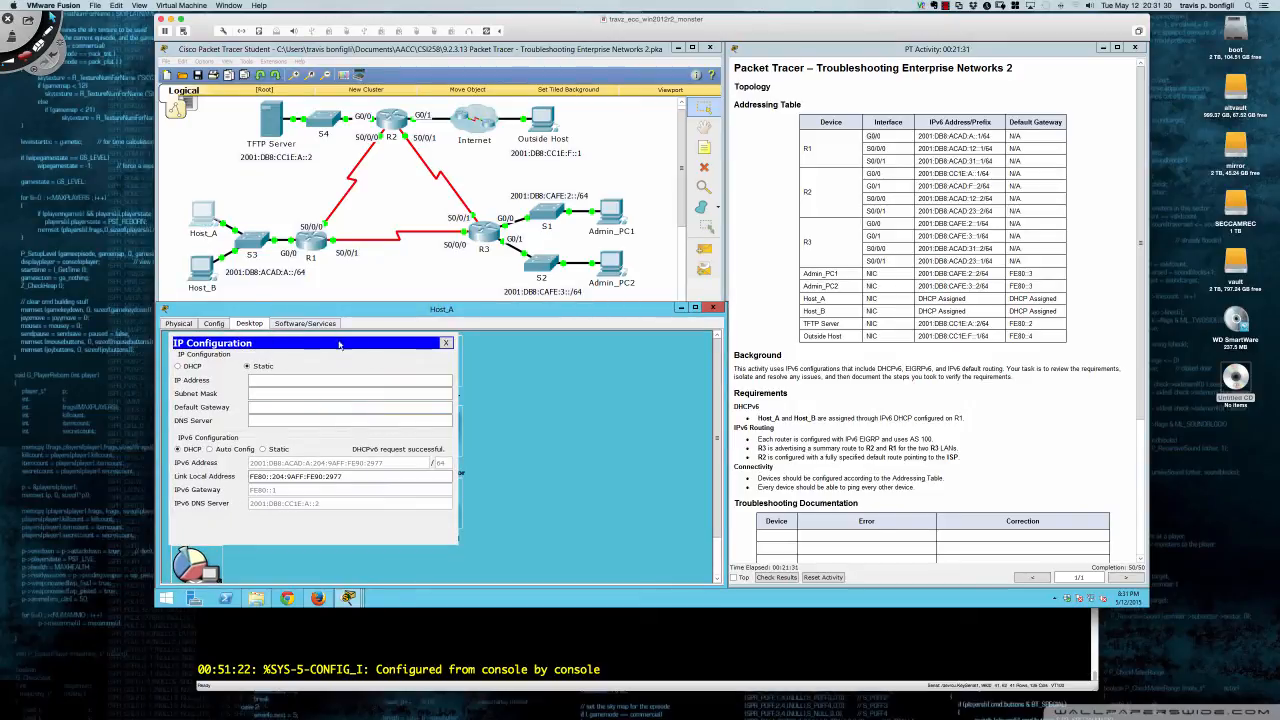
pyautogui.click(443, 344)
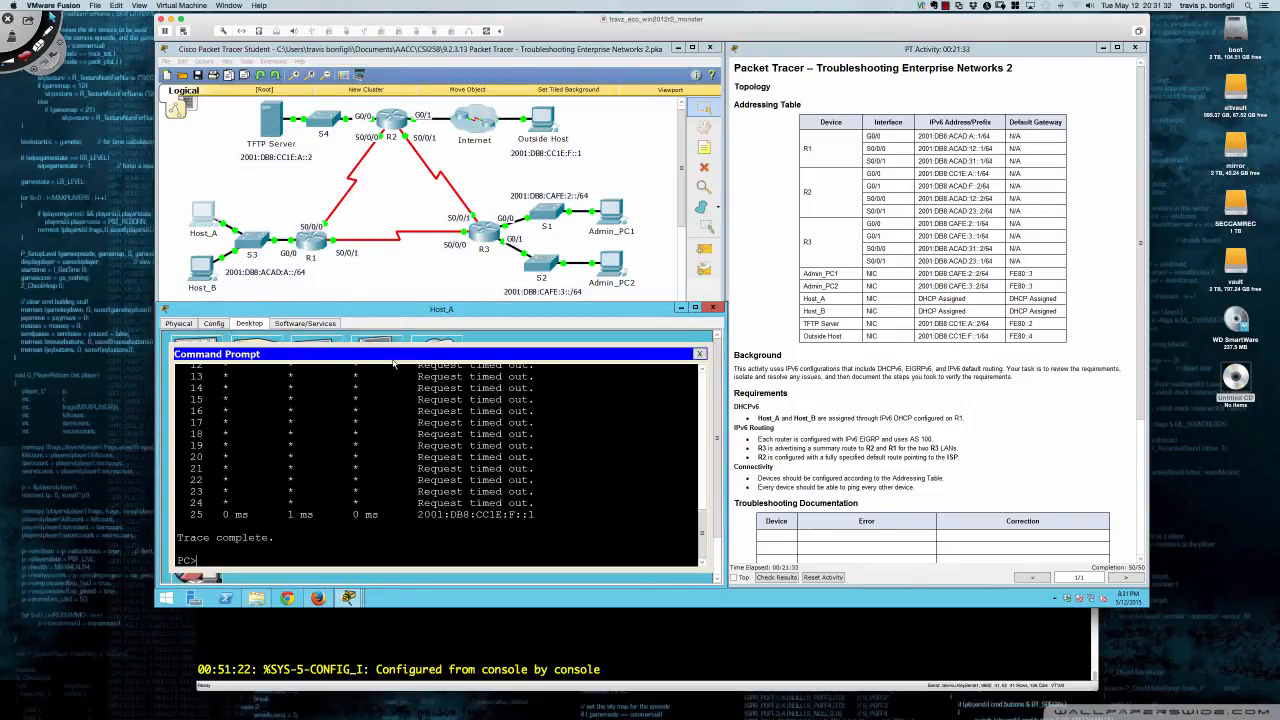
# - Rerun the traceroute from Host_A to Outside Host at 2001:db8:c1e:f::1
pyautogui.click(392, 358)
pyautogui.press('Up')
pyautogui.press('Return')
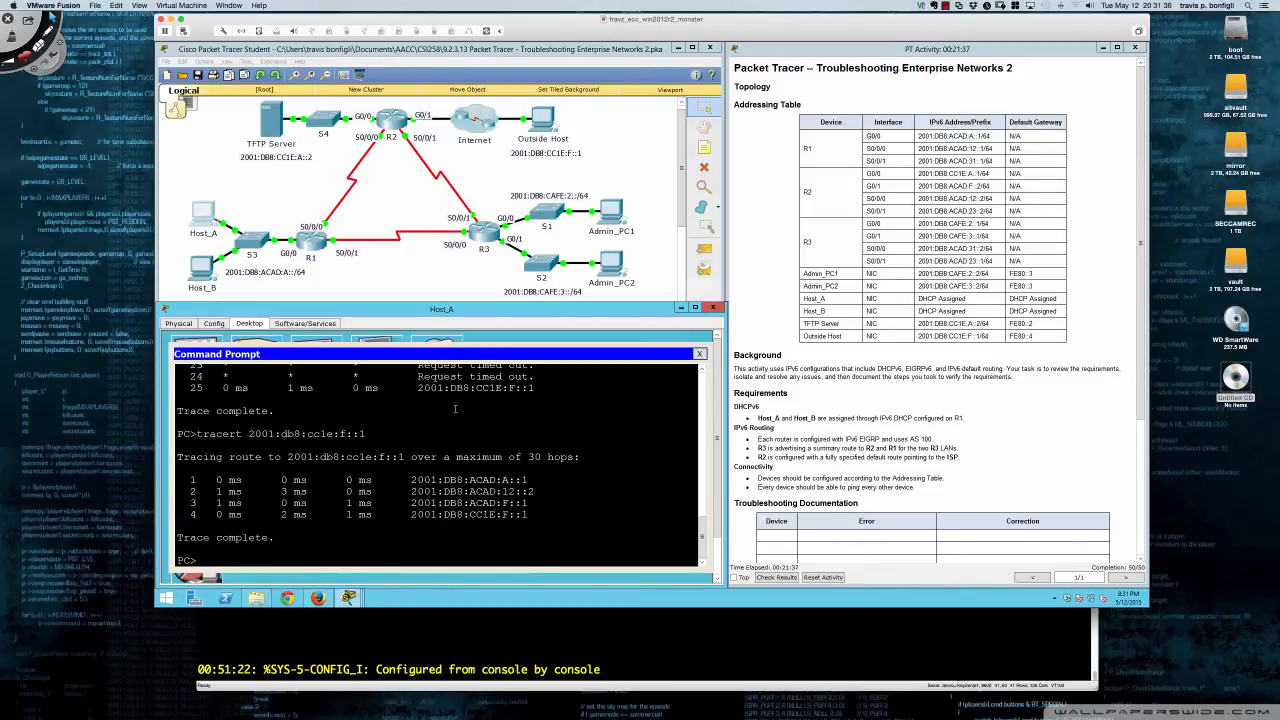
# - Rerun the ping to Outside Host from Host_B's command prompt
pyautogui.click(204, 266)
pyautogui.click(446, 342)
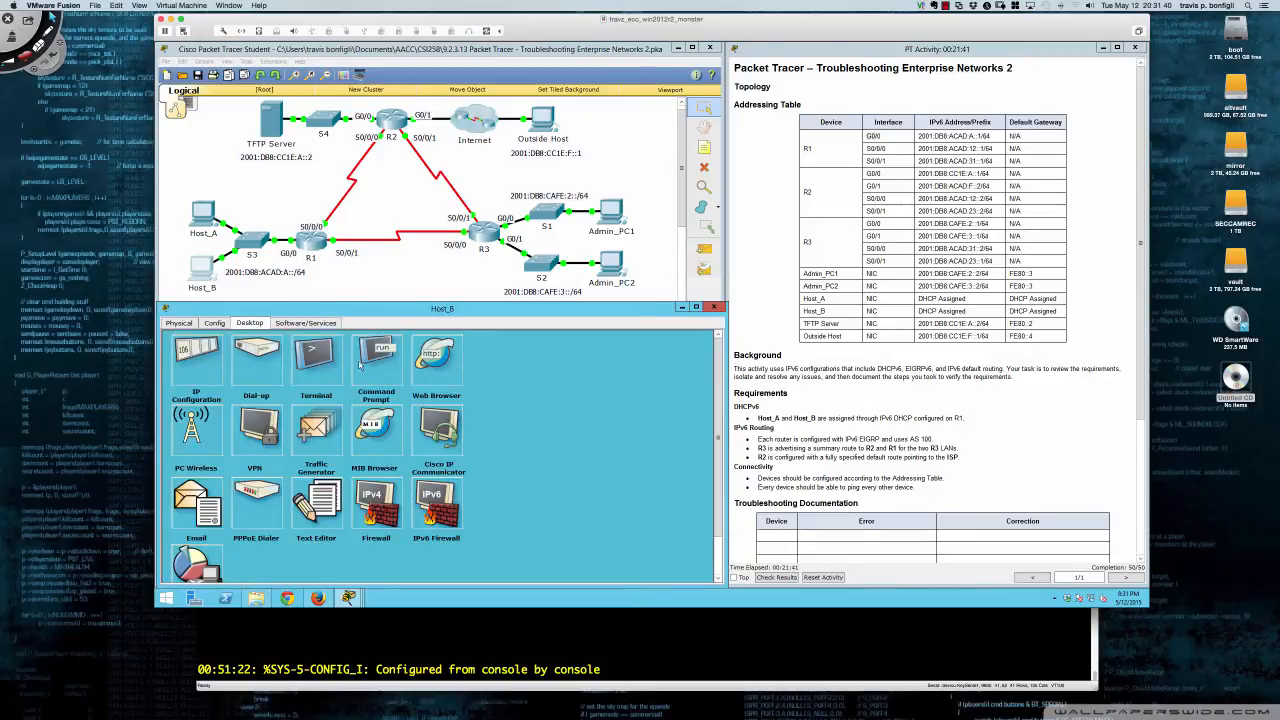
pyautogui.click(370, 366)
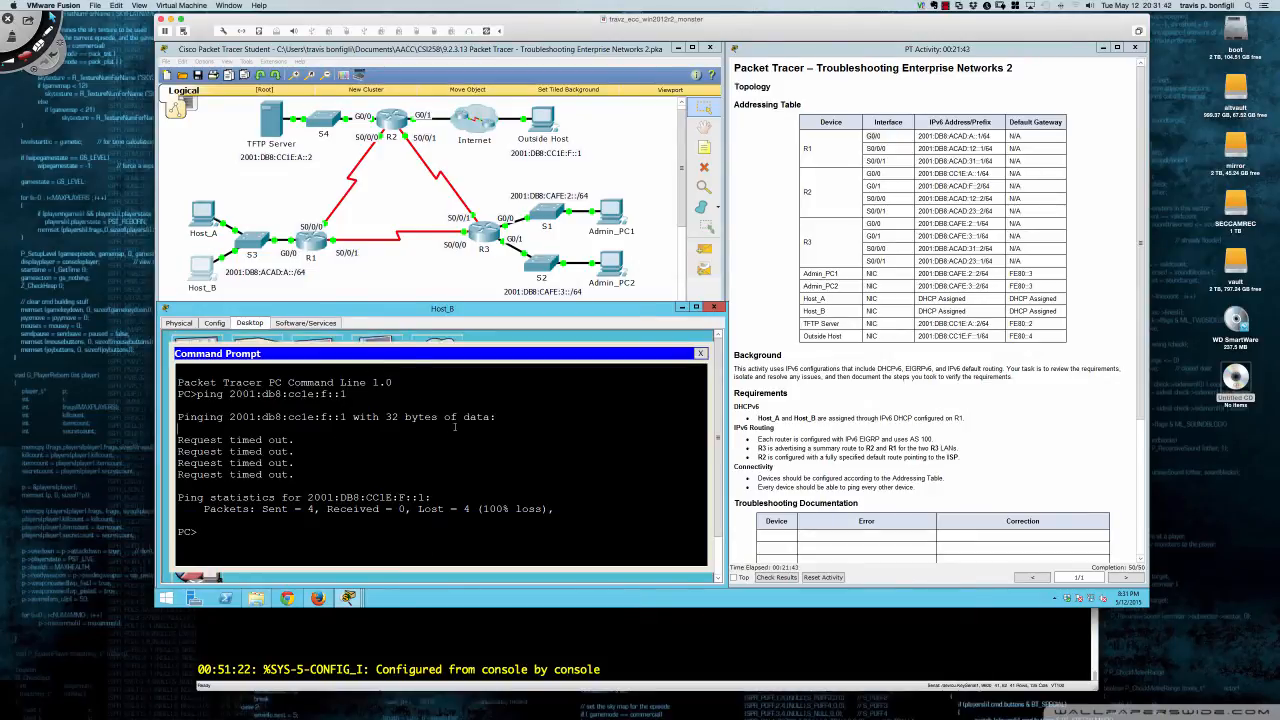
pyautogui.press('Up')
pyautogui.press('Return')
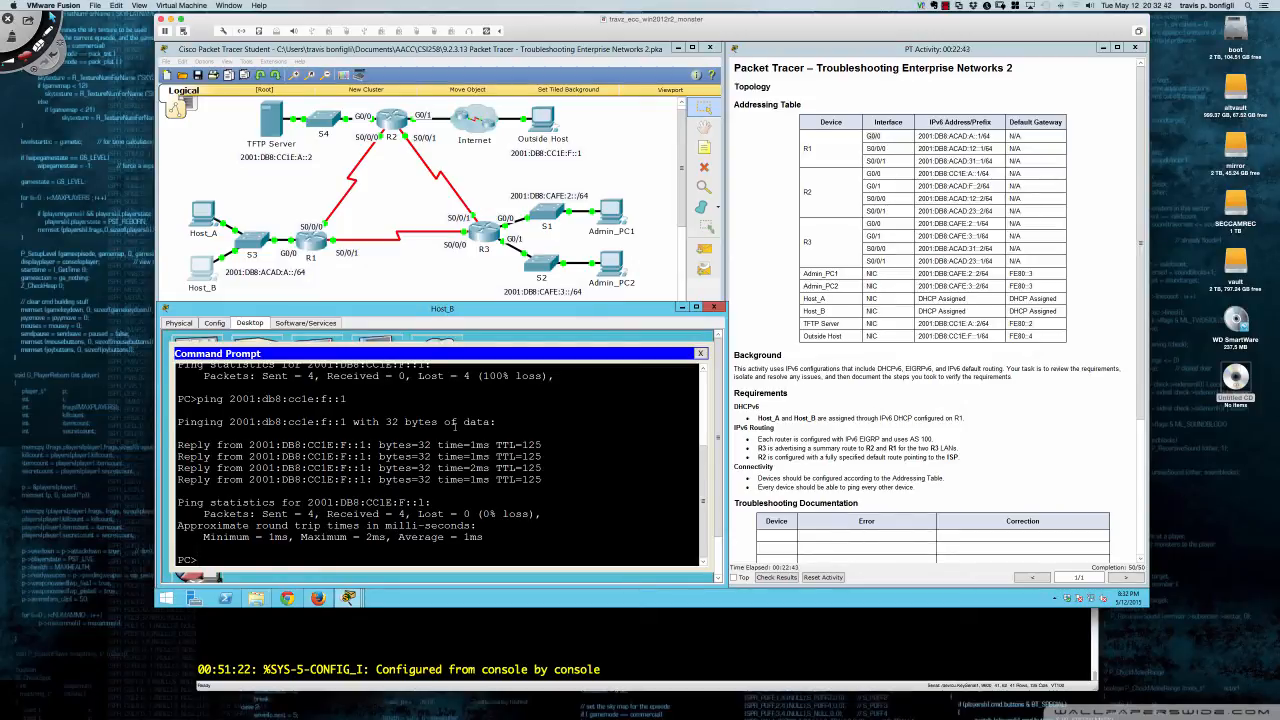
pyautogui.click(481, 228)
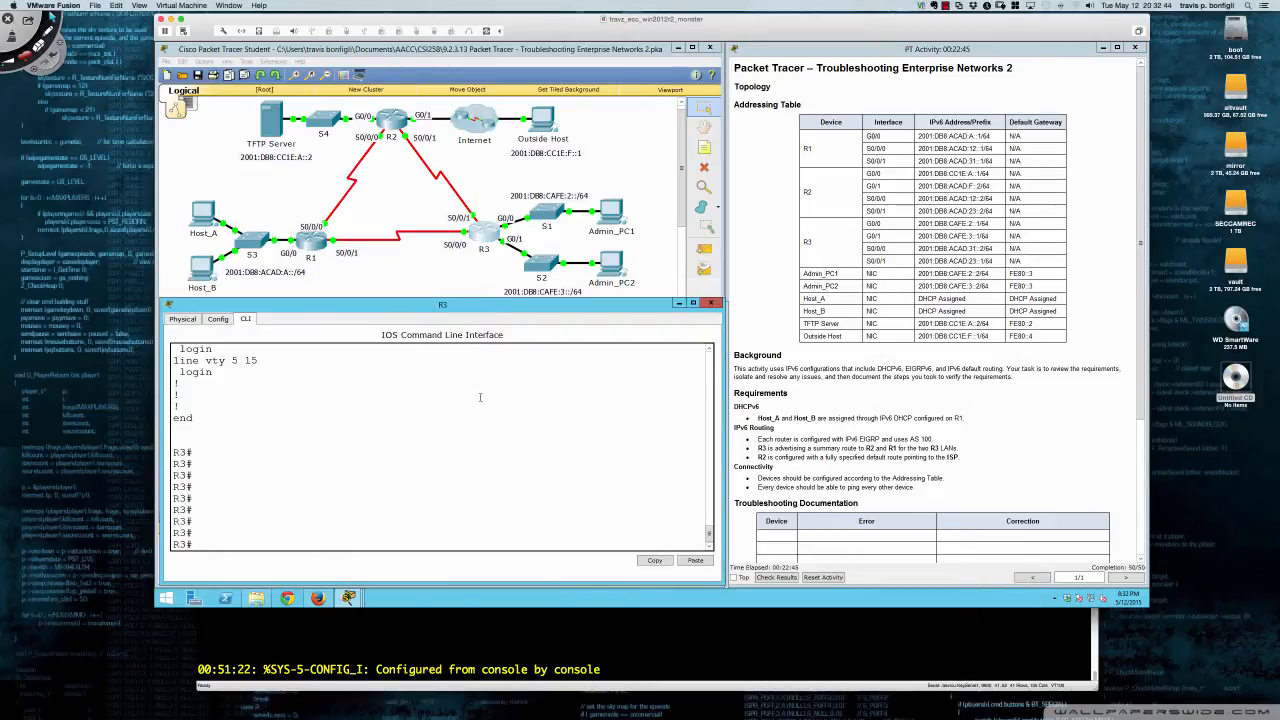
pyautogui.scroll(10, 480, 397)
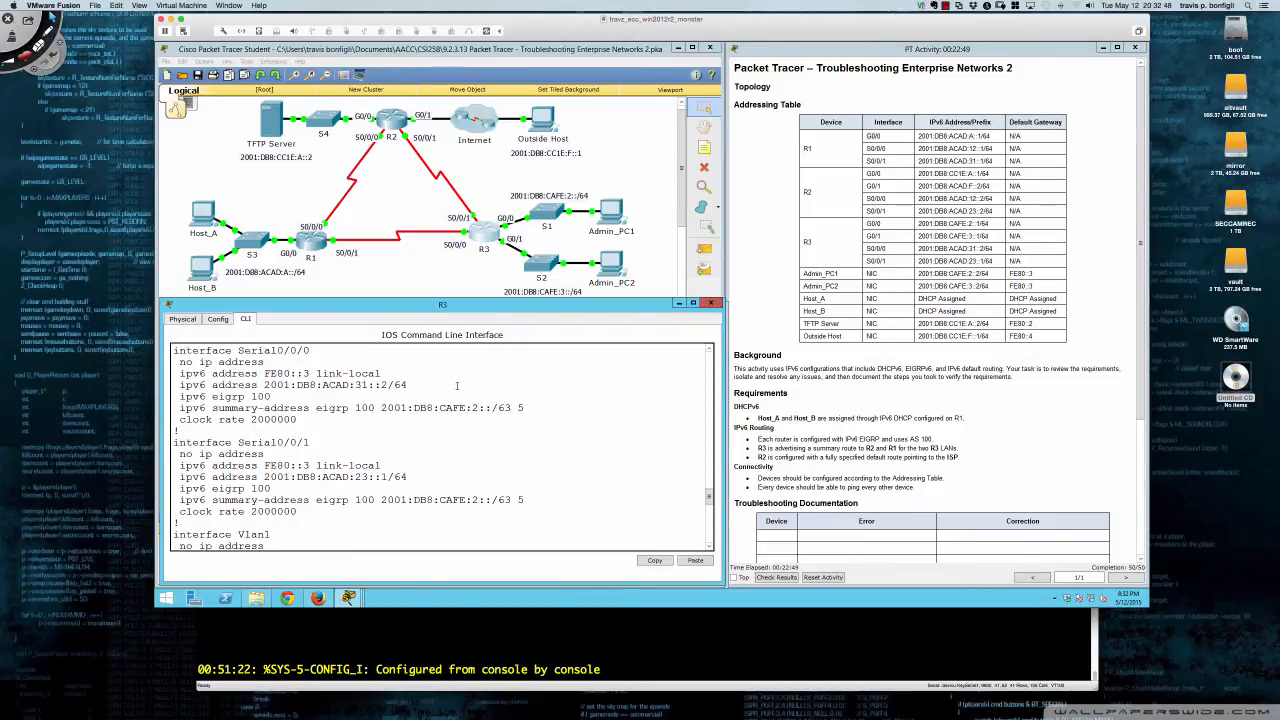
pyautogui.click(203, 272)
pyautogui.write('ping')
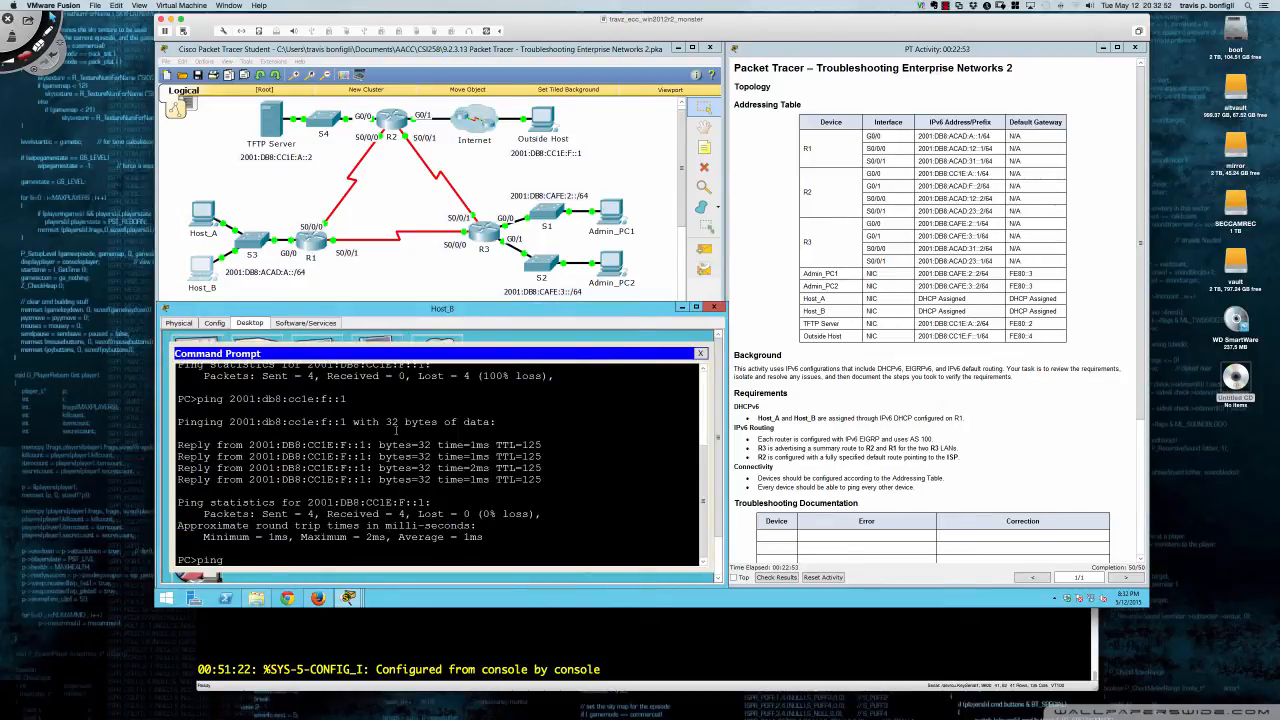
pyautogui.write(' 200')
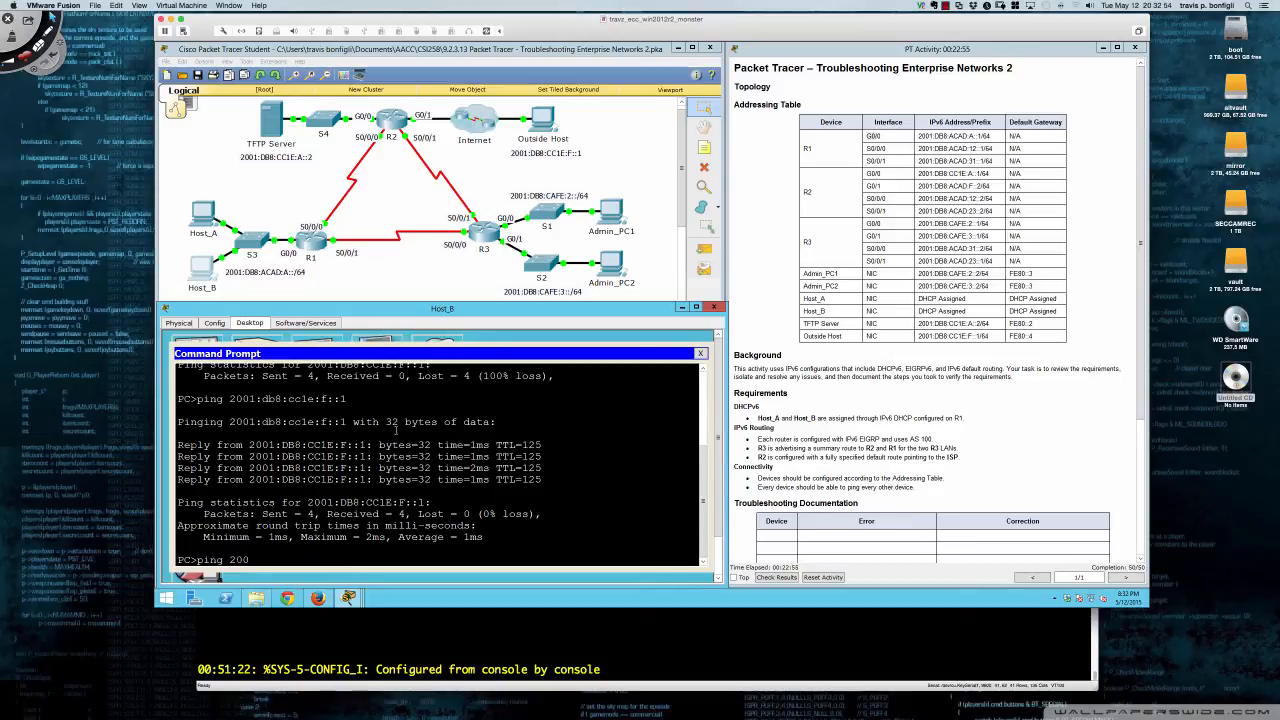
pyautogui.write('1:db8:cafe')
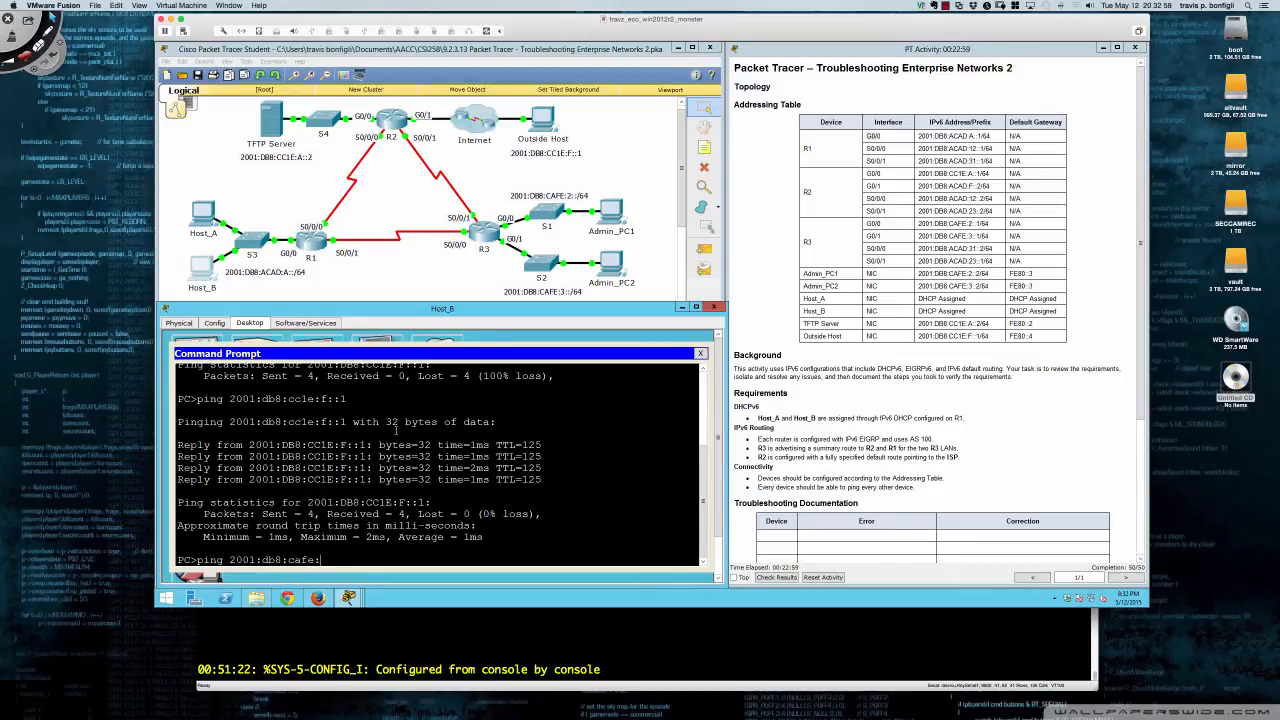
pyautogui.write(':3::2')
# - From Host_B, ping 2001:db8:cafe:3::2 and then Admin_PC1 at 2001:db8:cafe:2::2
pyautogui.press('Return')
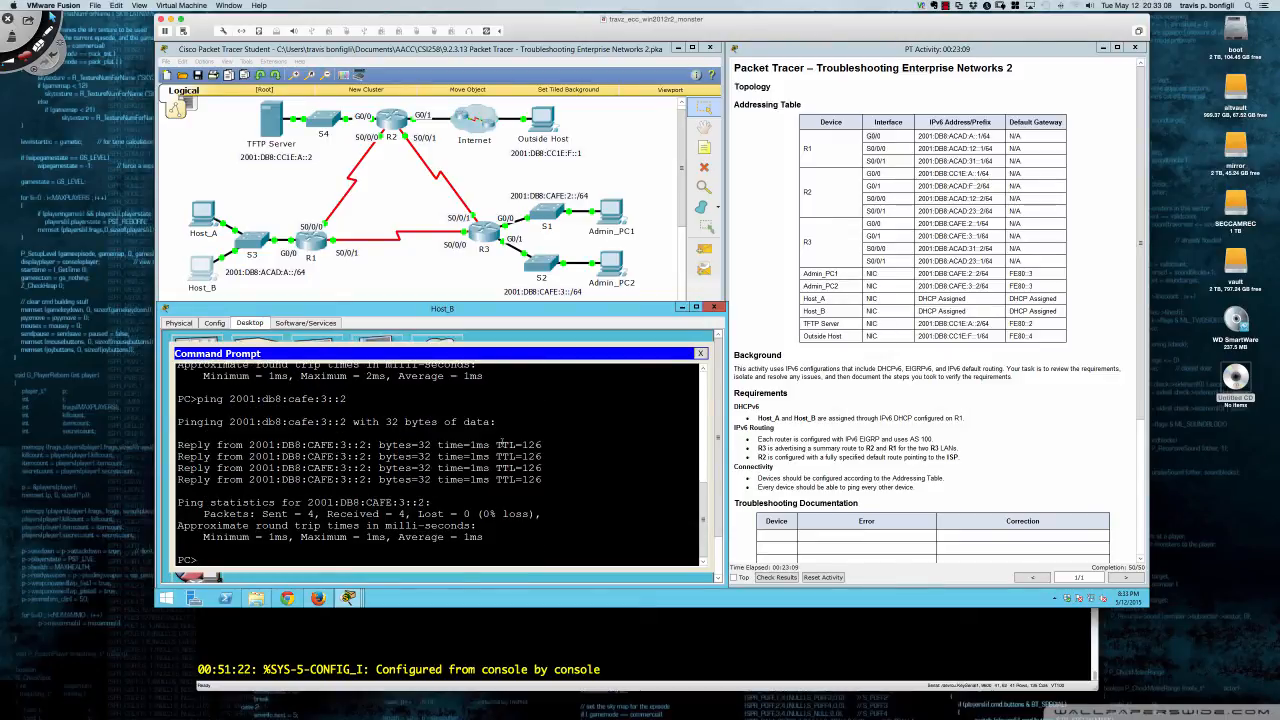
pyautogui.write('ping 2001:db8:cafe:')
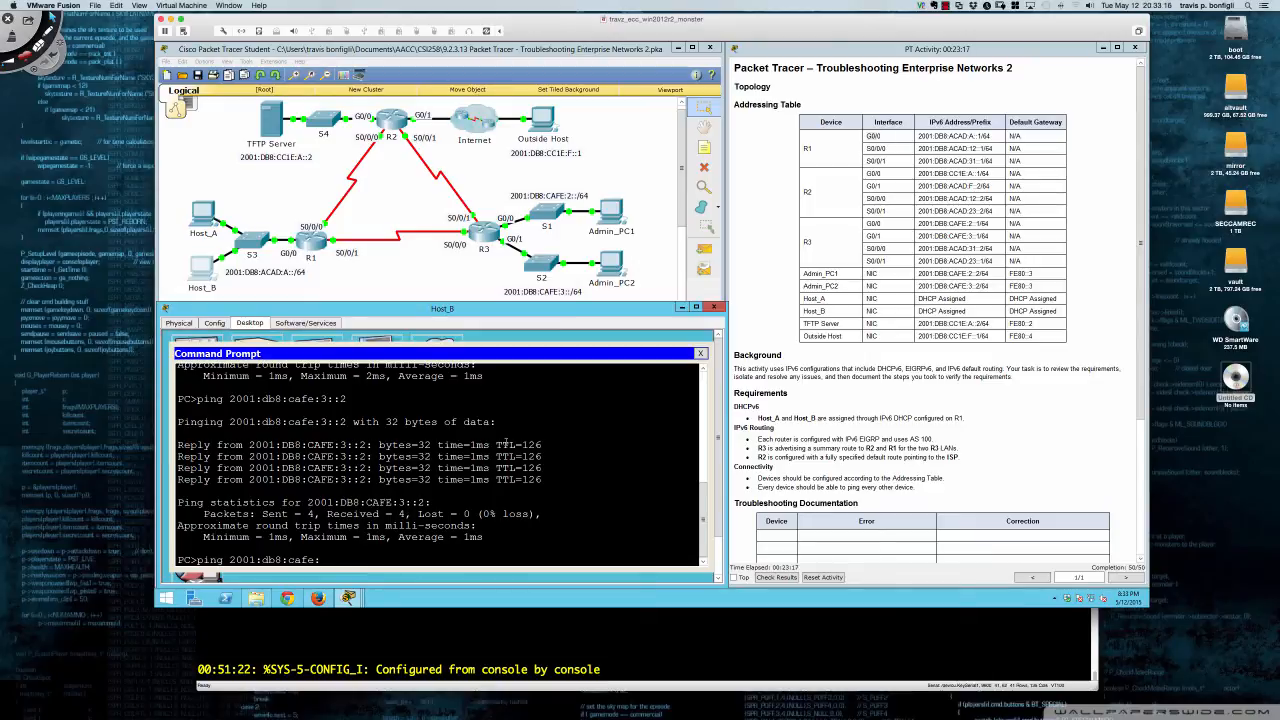
pyautogui.write('2::2')
pyautogui.press('Return')
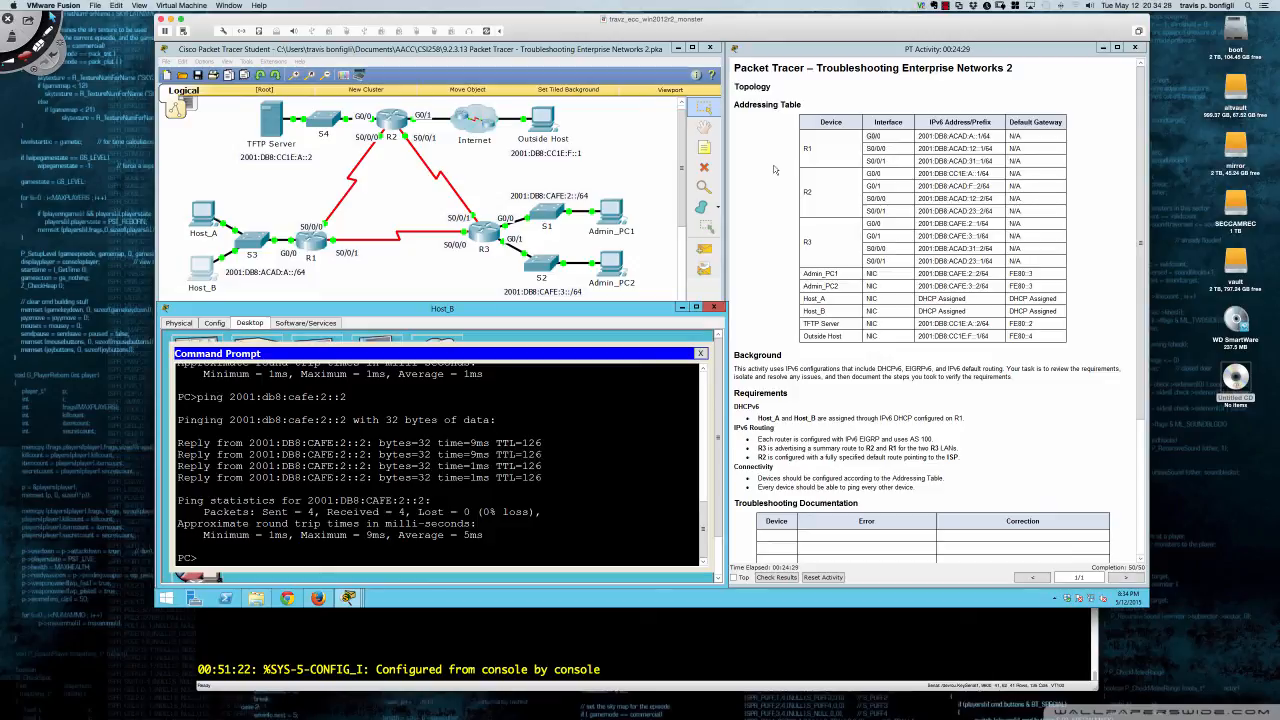
pyautogui.click(946, 7)
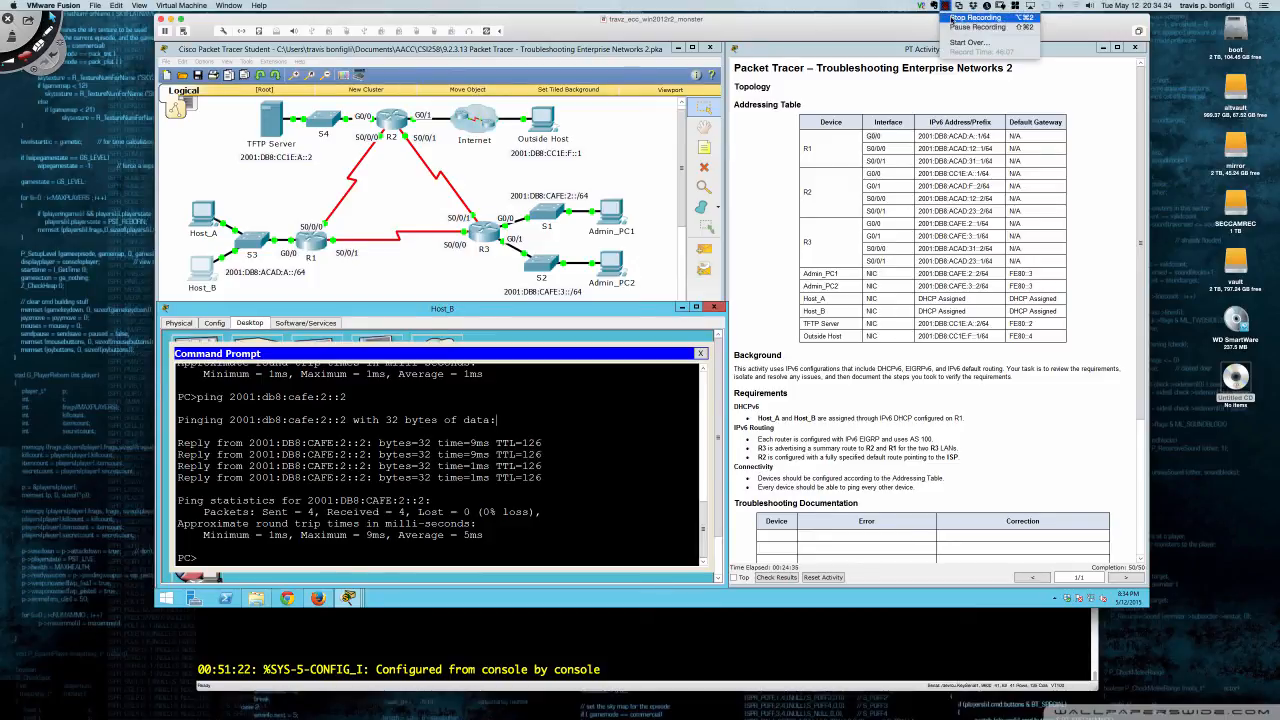